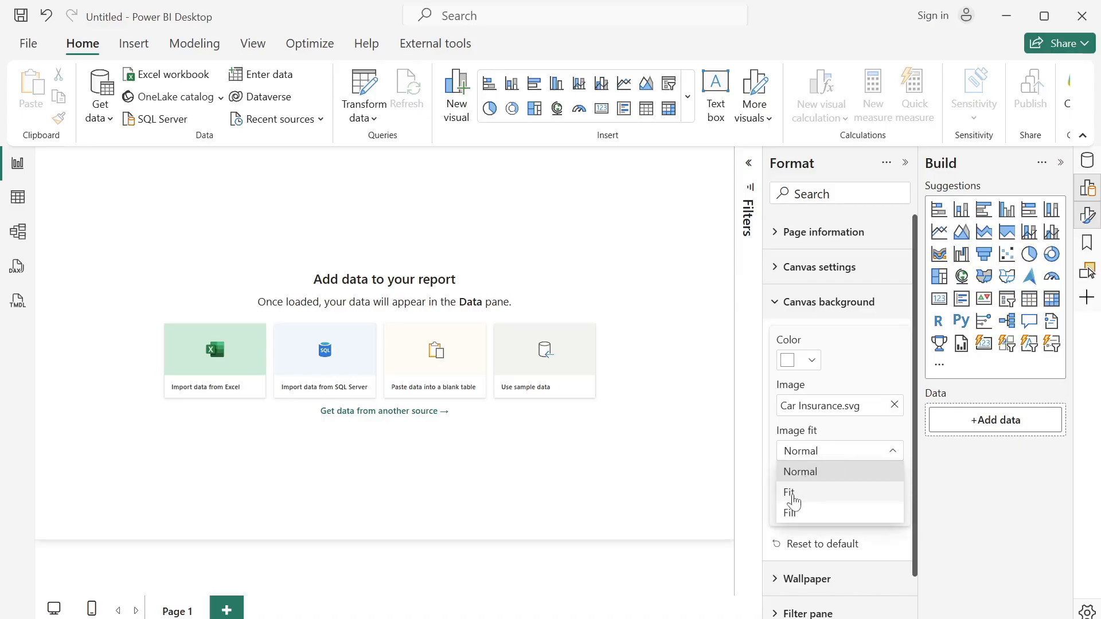
- Set the Page 1 canvas background's image fit to Fit and add a new report page
click(795, 497)
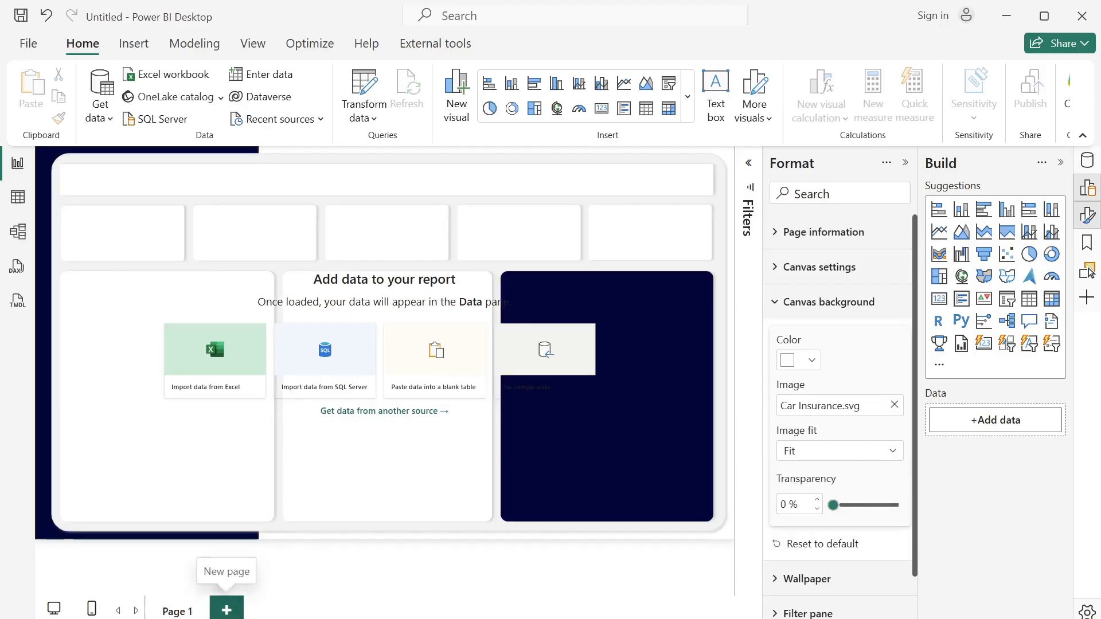
click(227, 607)
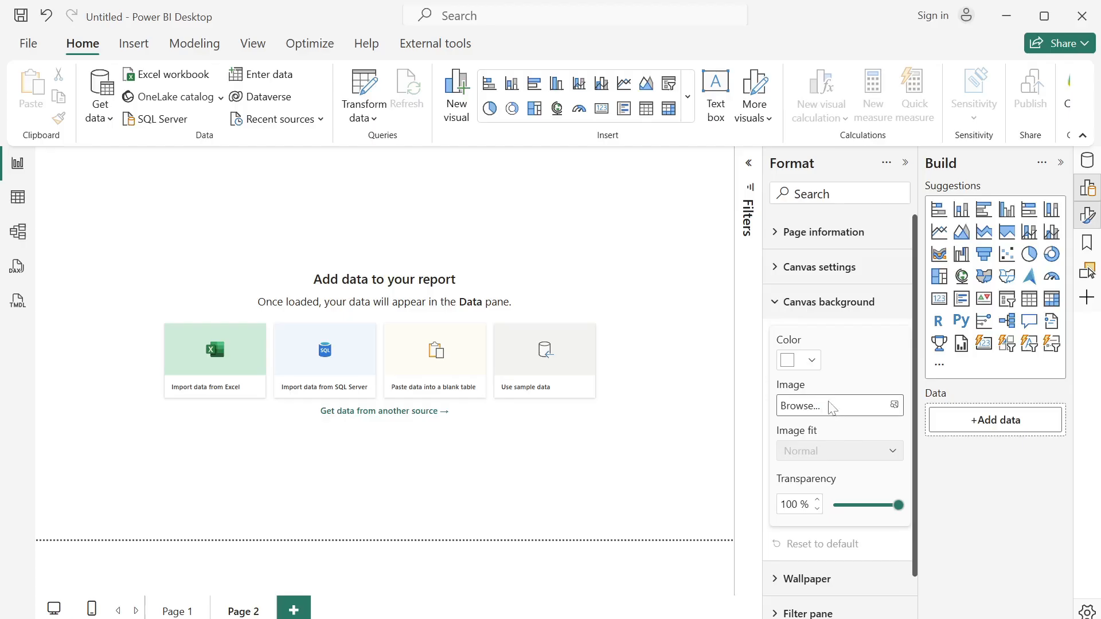
- Apply Car Insurance 2.svg as Page 2's canvas background image, with image fit set to Fit and transparency at 0%
click(832, 407)
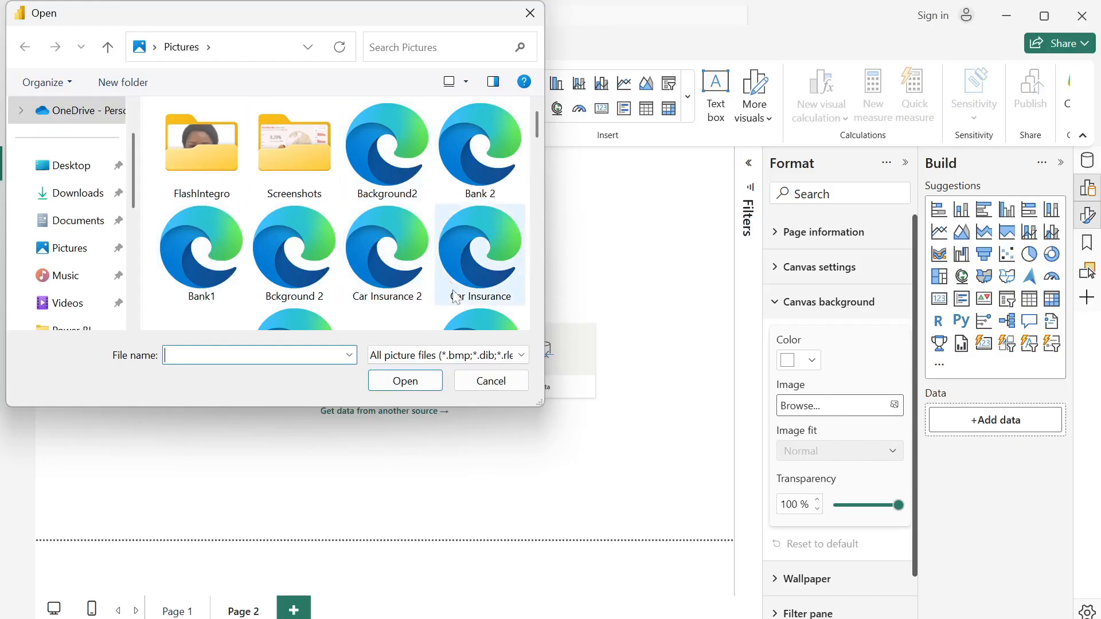
click(398, 278)
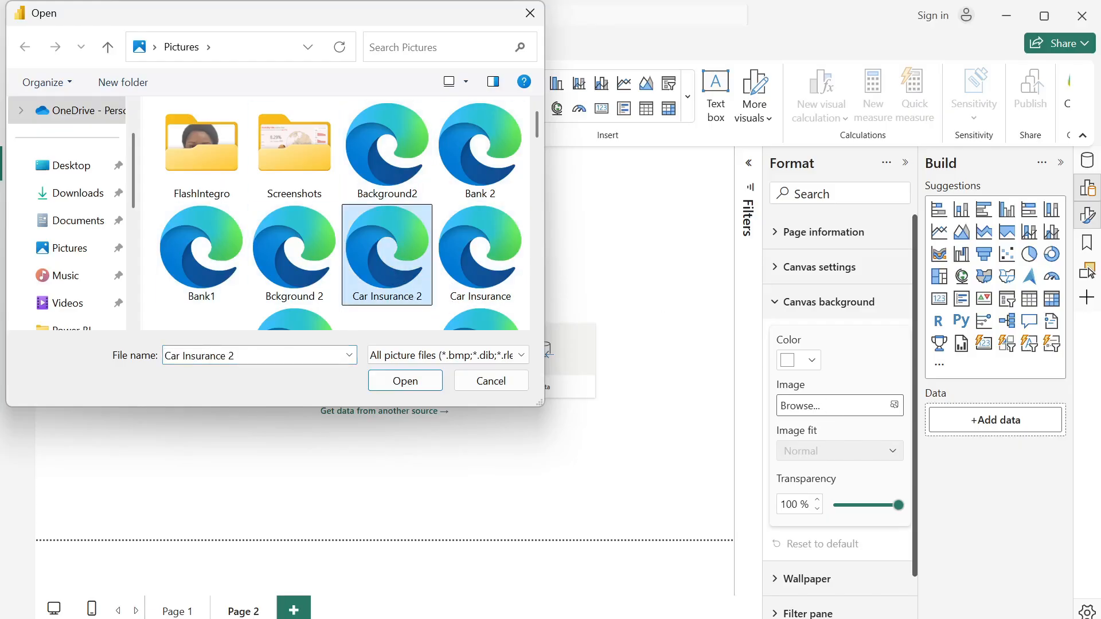
click(401, 384)
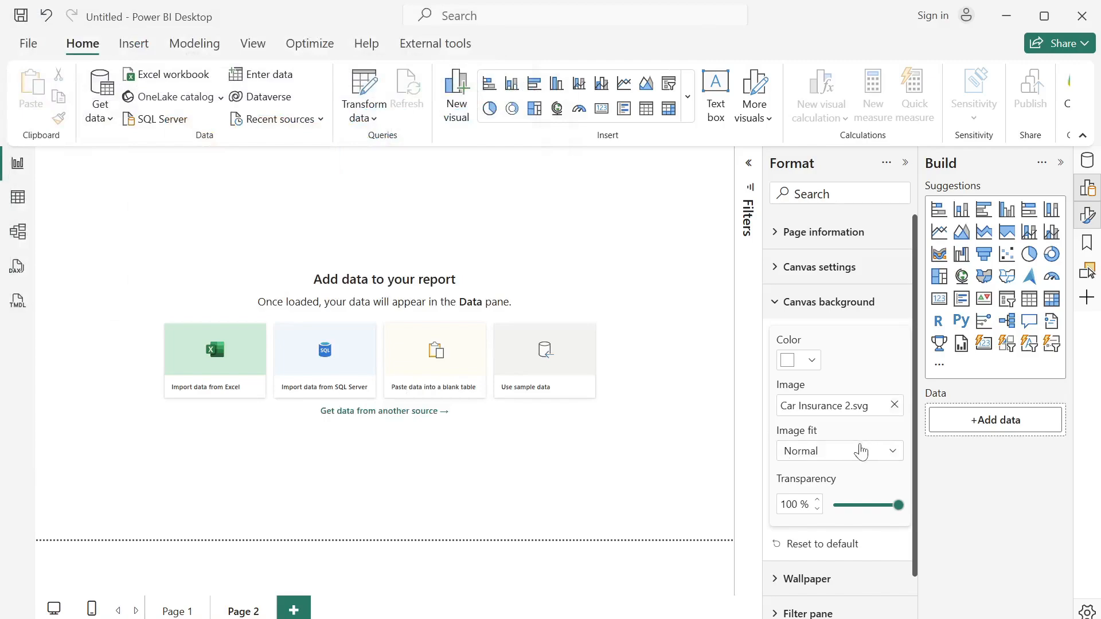
click(854, 450)
click(815, 491)
drag(898, 505, 716, 510)
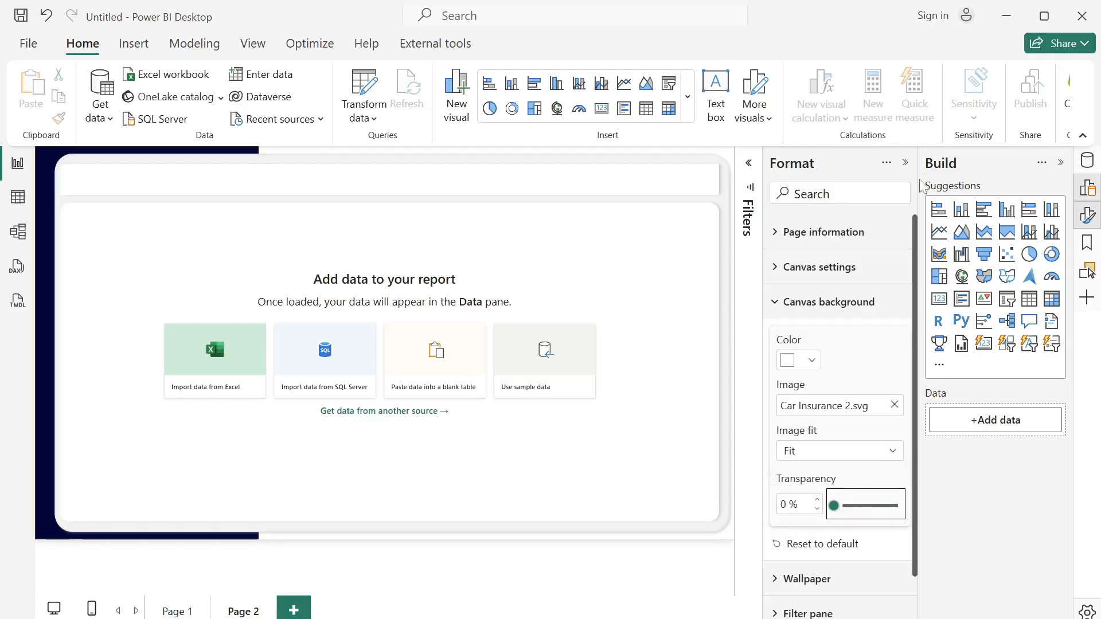
click(905, 164)
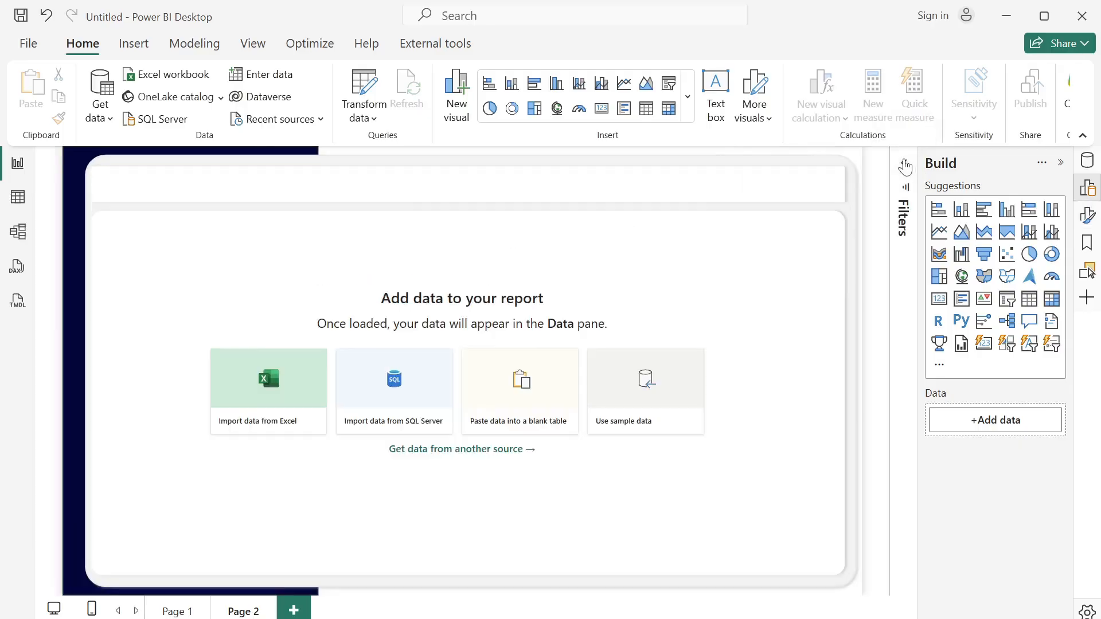
- Return to Page 1 and start a Text/CSV import, browsing to the Data folder inside the Desktop's Personal folder
click(170, 612)
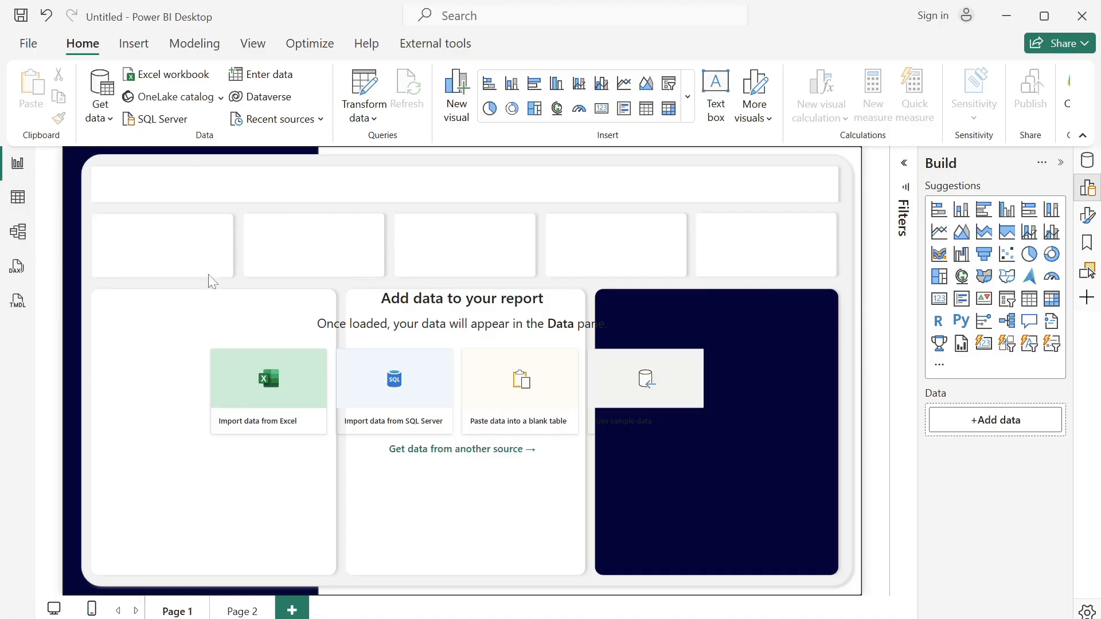
click(104, 123)
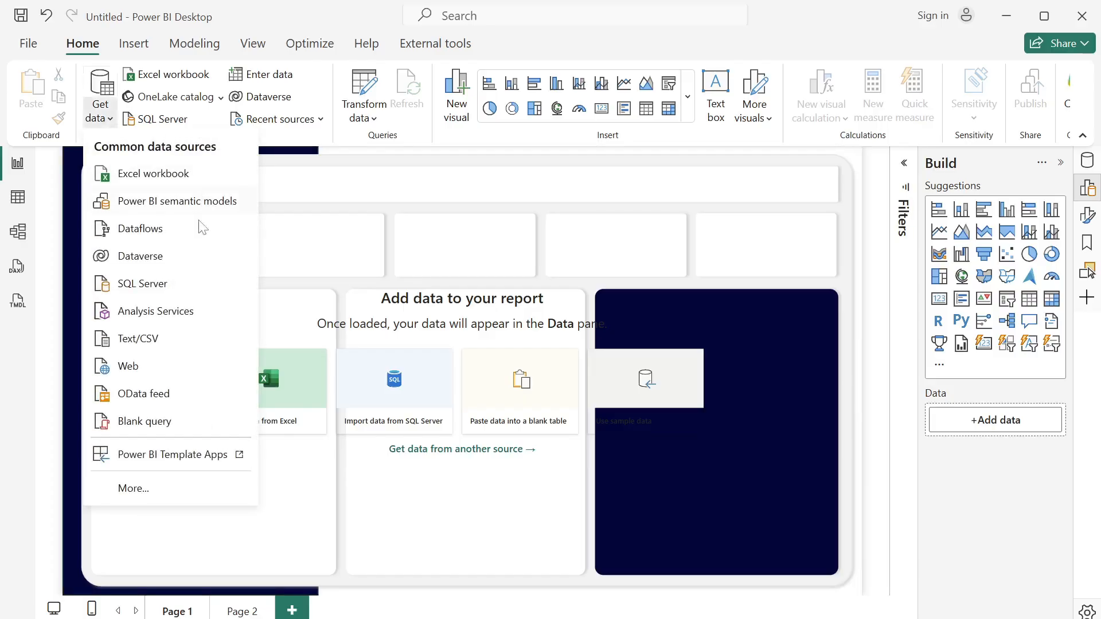
click(184, 335)
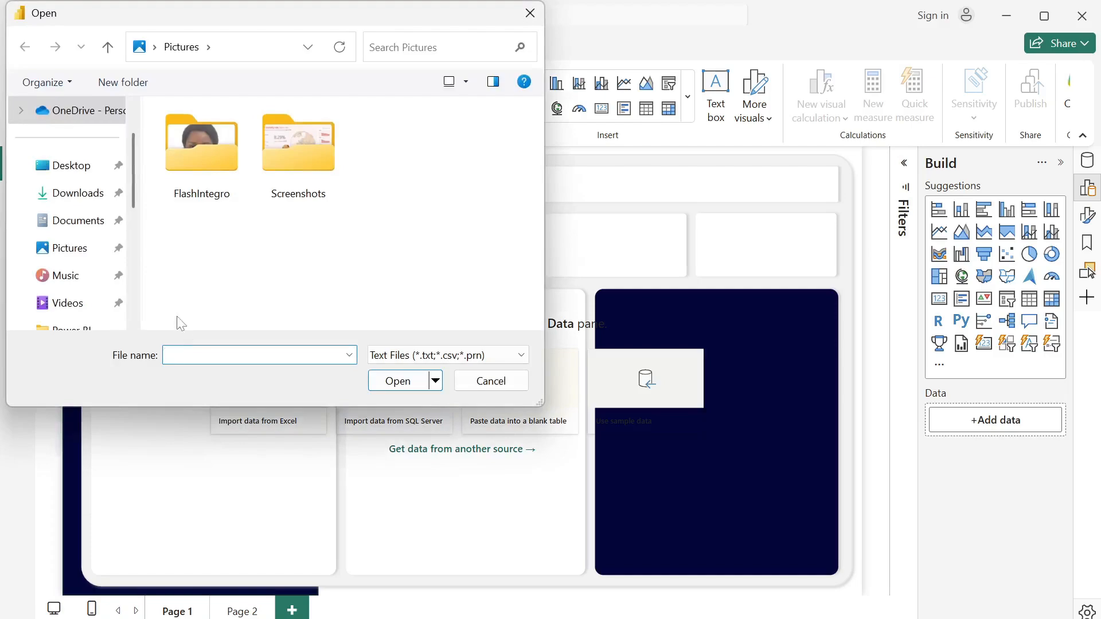
click(73, 168)
click(222, 166)
double_click(221, 167)
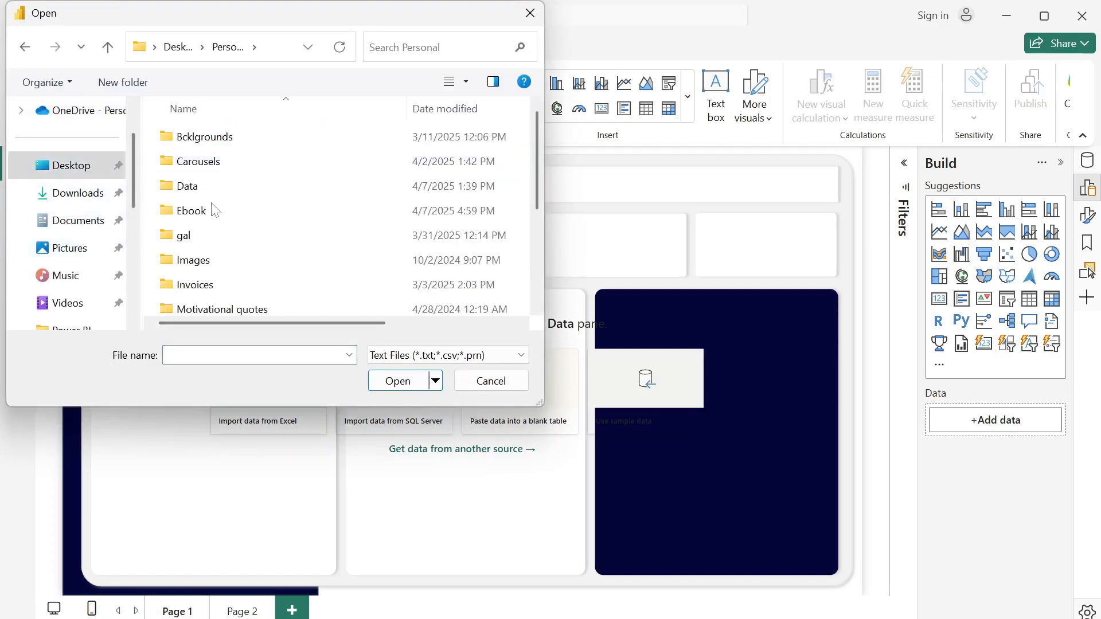
click(200, 188)
key(Return)
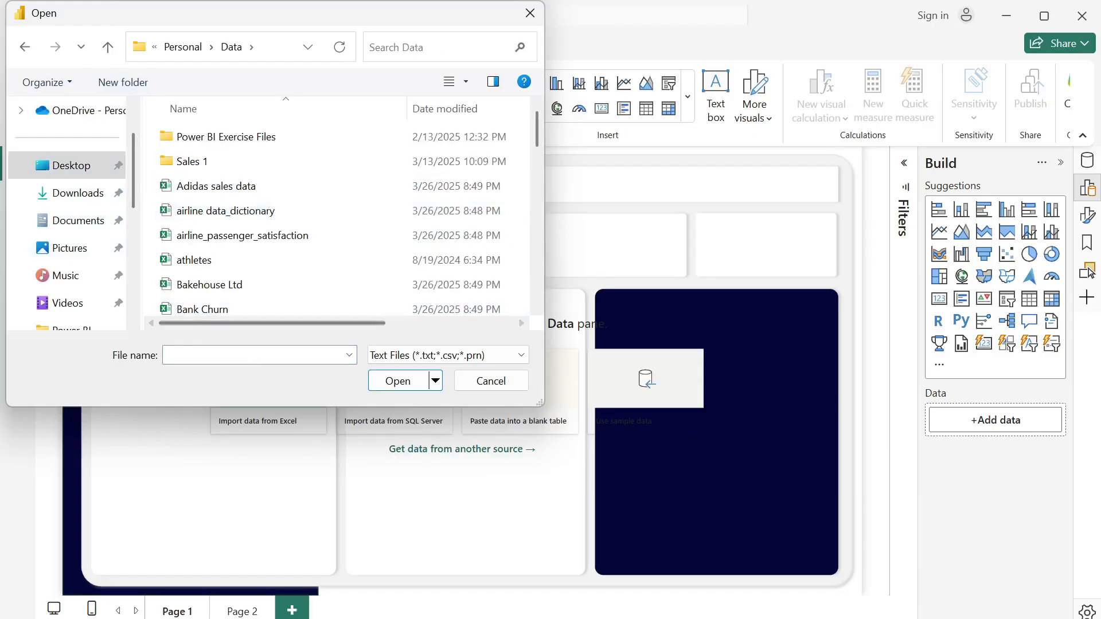
- Import Car_Insurance_Claim.csv and open its data for transformation in the Power Query Editor
text(ca)
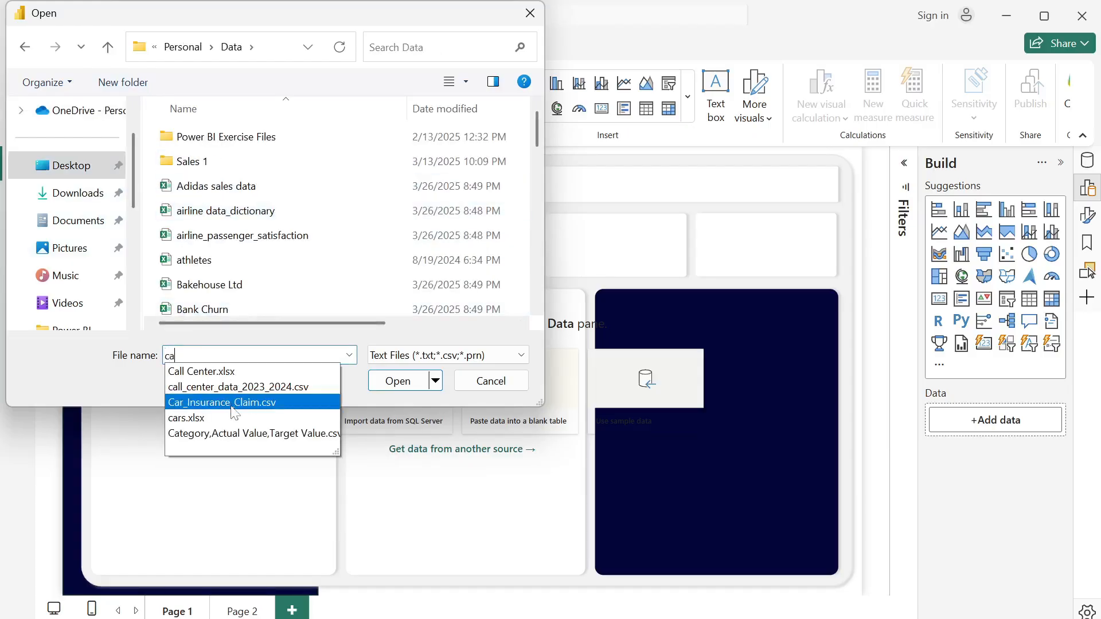
click(243, 404)
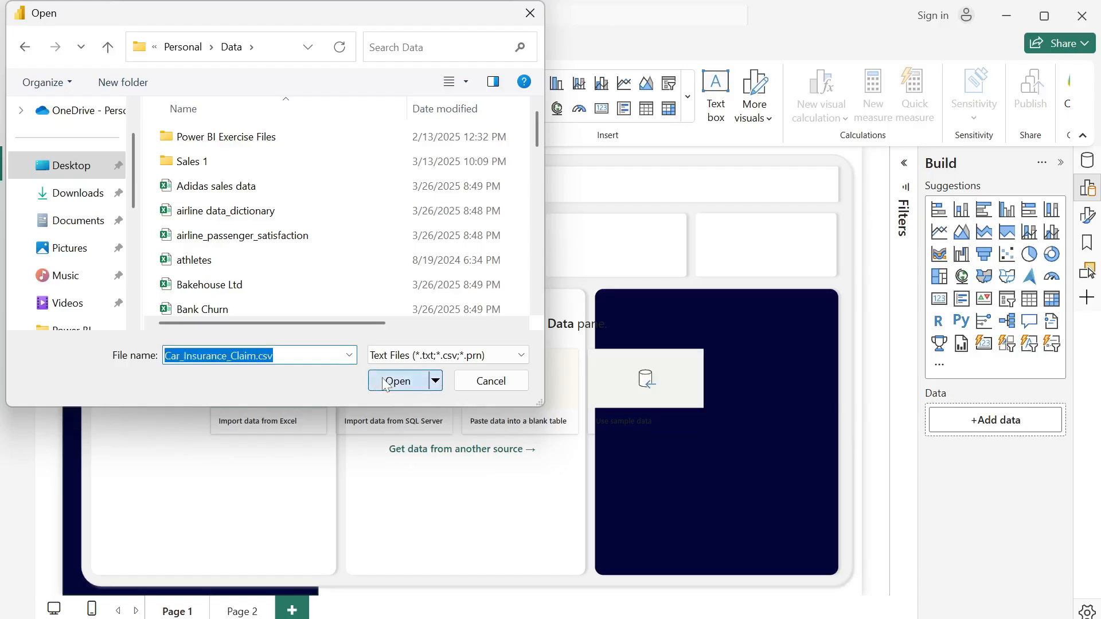
click(381, 383)
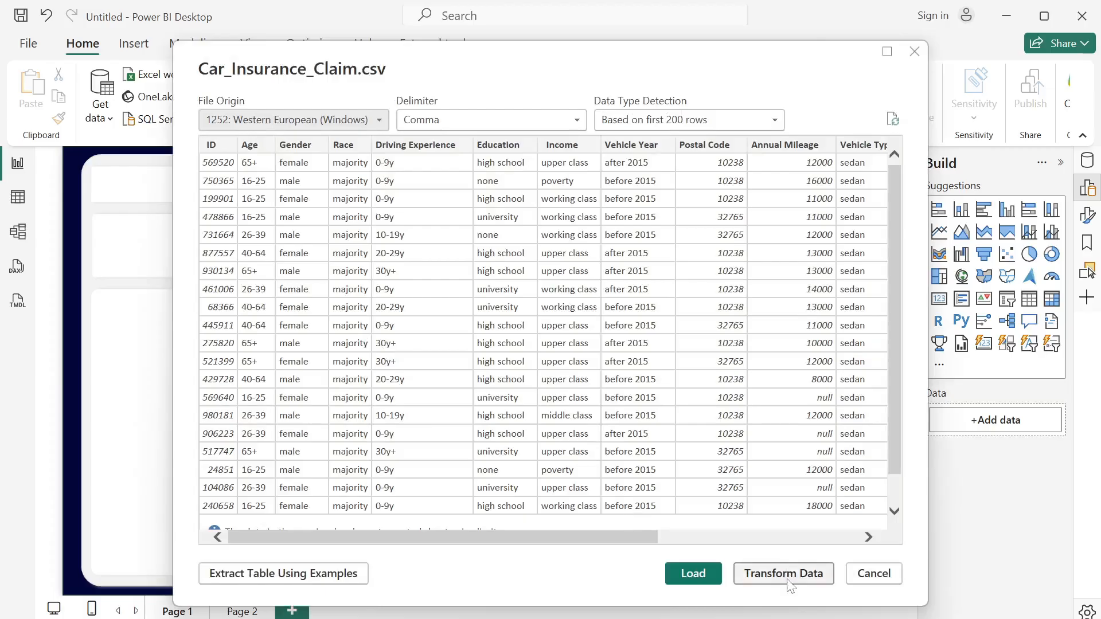
click(783, 573)
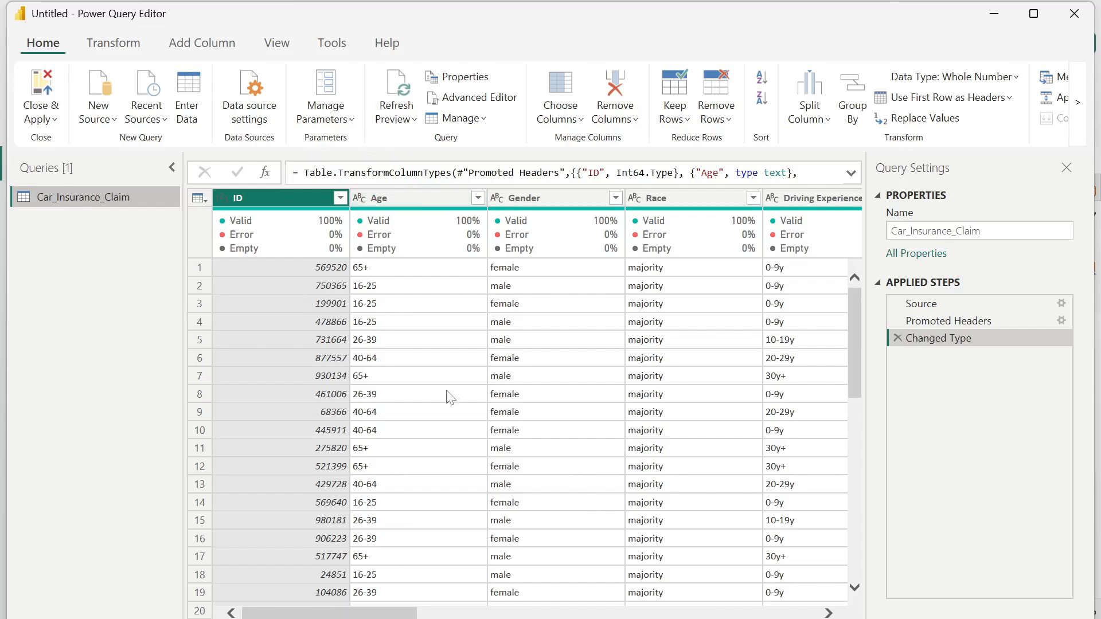
- Change the ID column's data type to Text, replacing the existing type conversion
drag(399, 616, 803, 599)
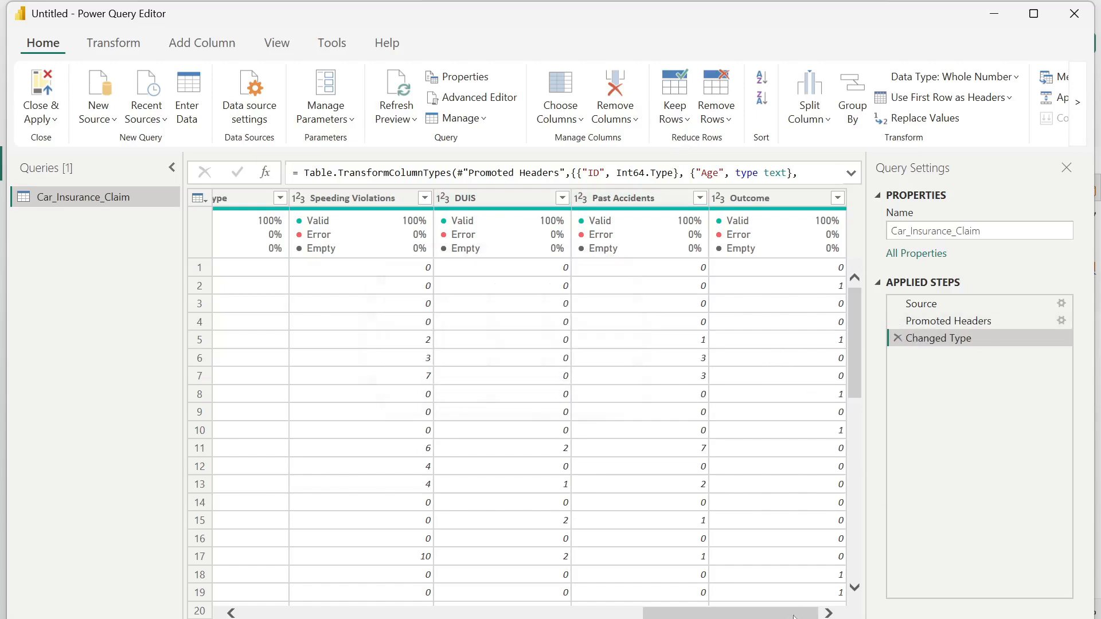
drag(794, 616, 344, 614)
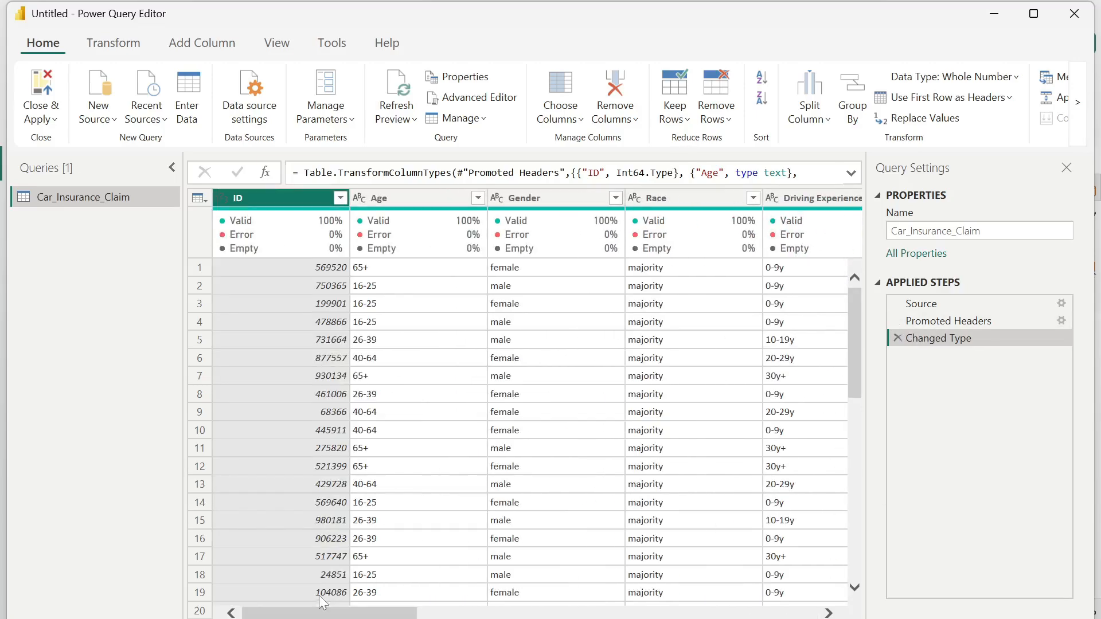
click(222, 198)
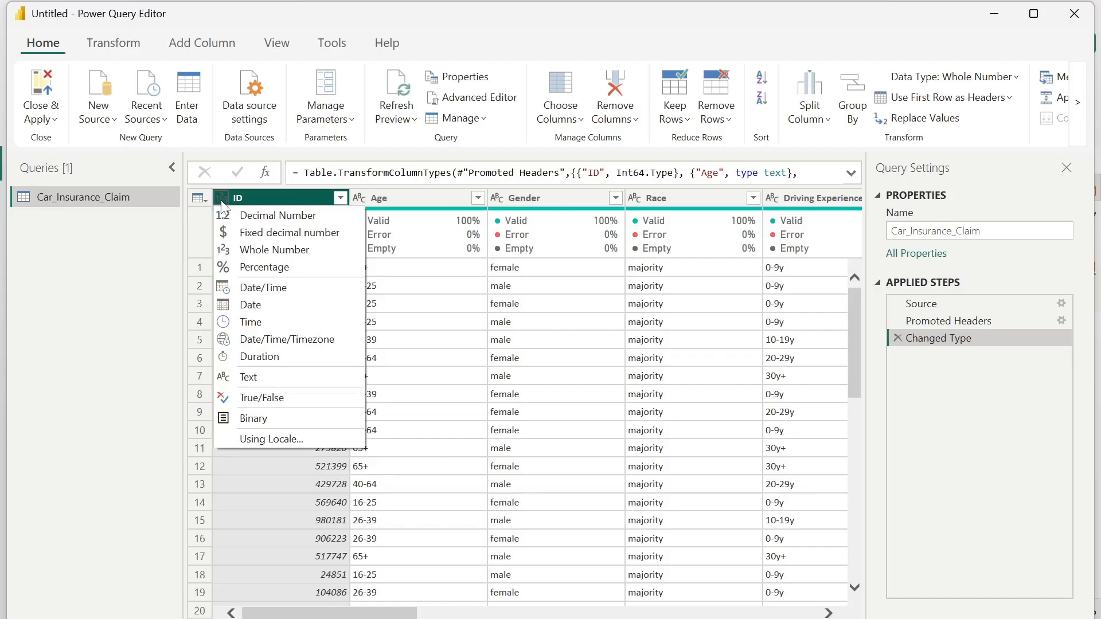
click(253, 380)
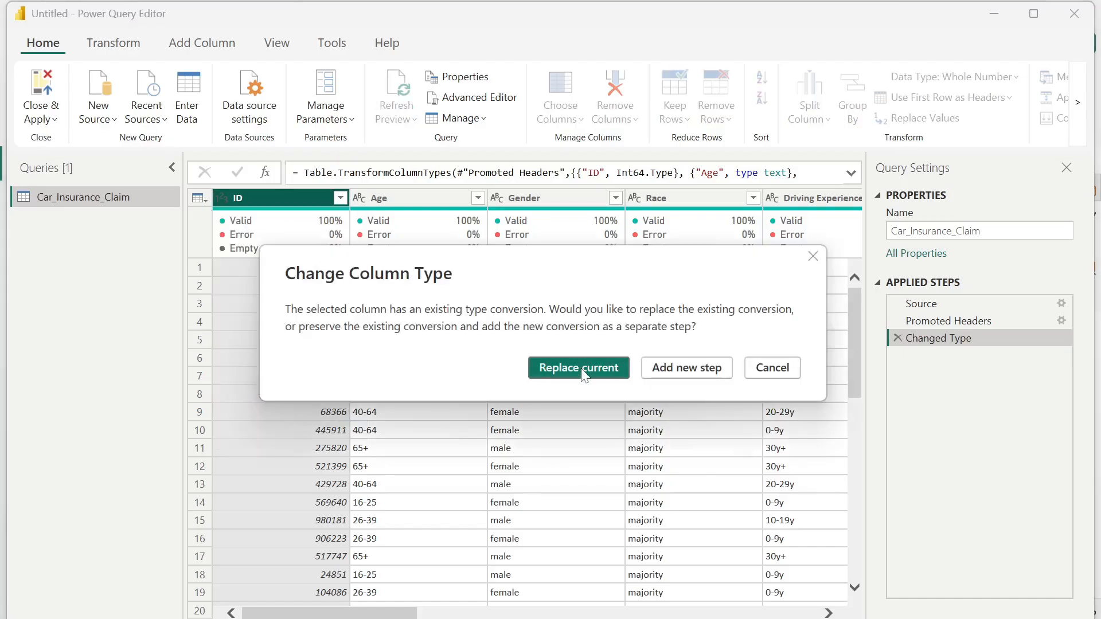
click(580, 370)
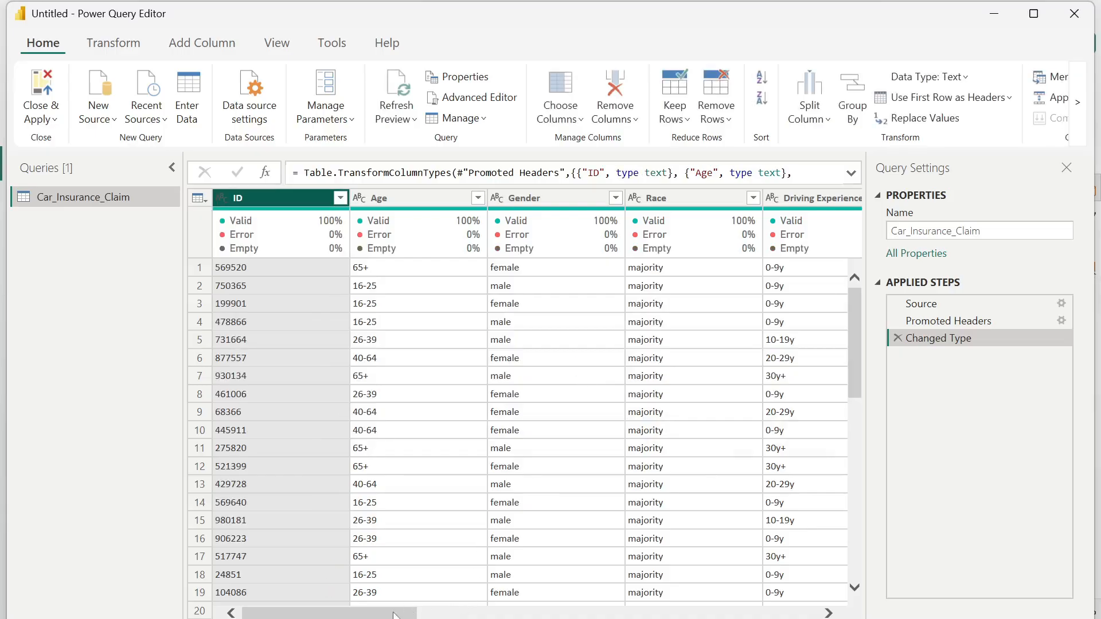
- Examine the column quality of every column in the Car_Insurance_Claim query for errors and empty values
drag(394, 615, 799, 611)
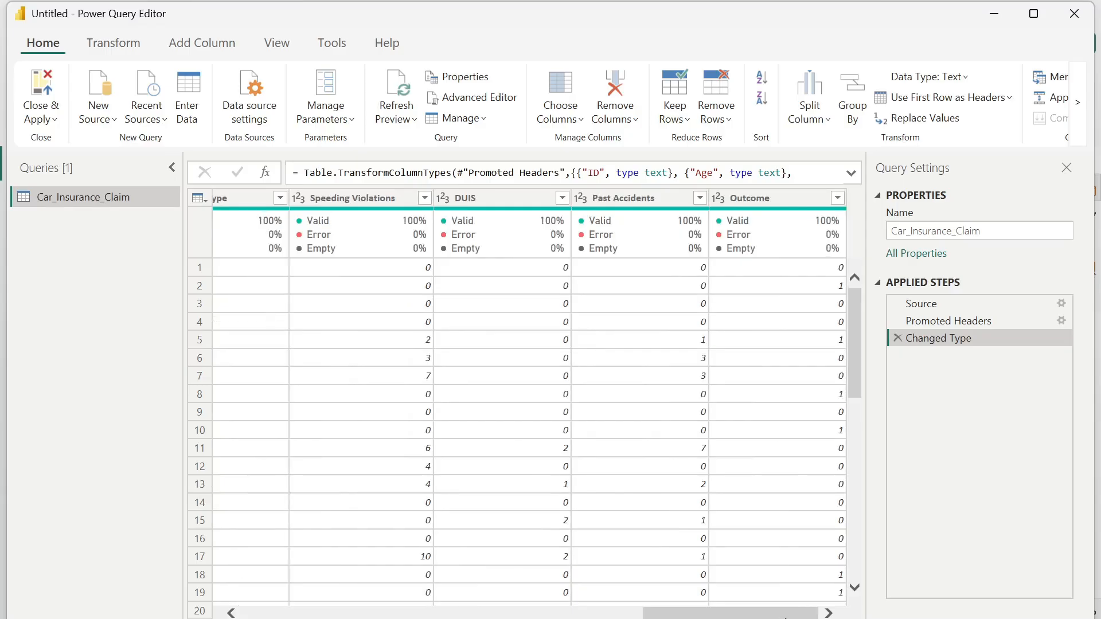
drag(786, 617, 138, 607)
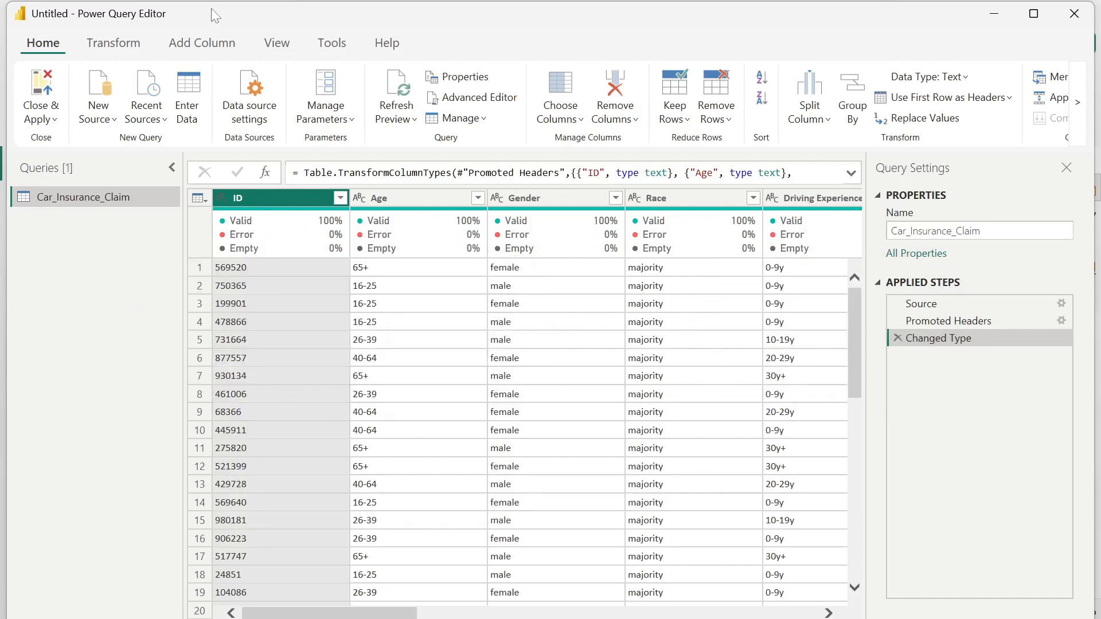
click(273, 46)
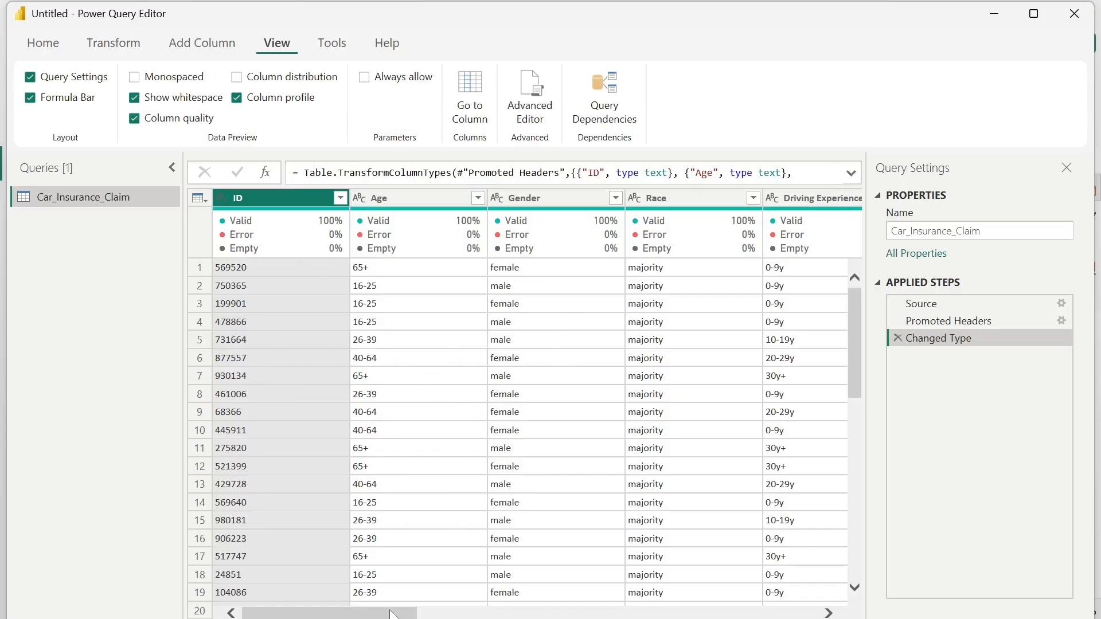
drag(389, 613, 406, 614)
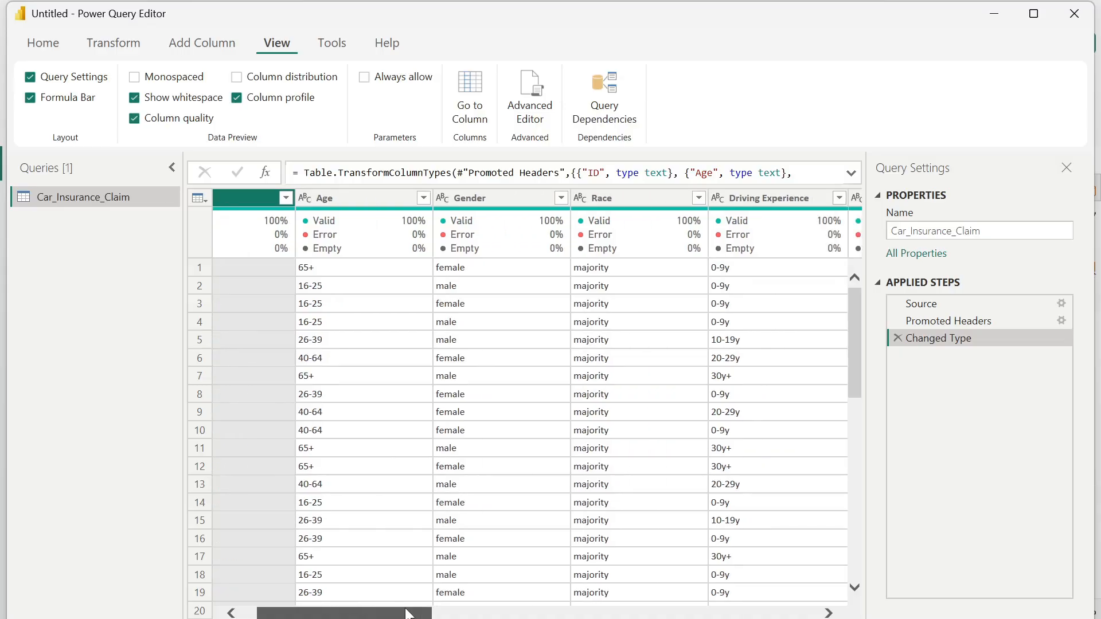
drag(406, 614, 419, 614)
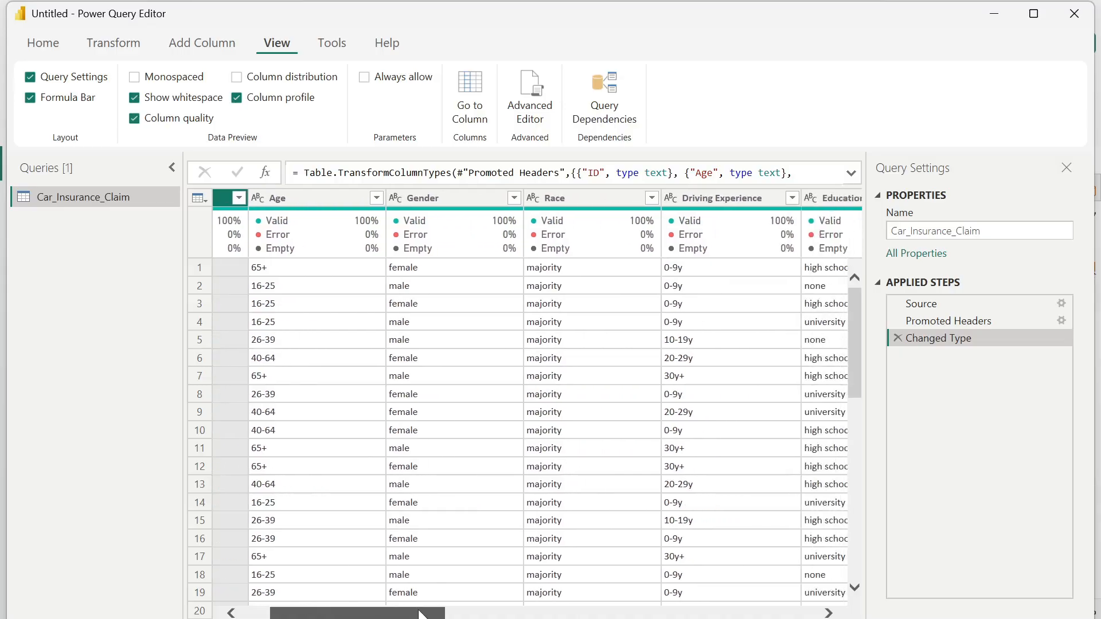
mouse_move(408, 220)
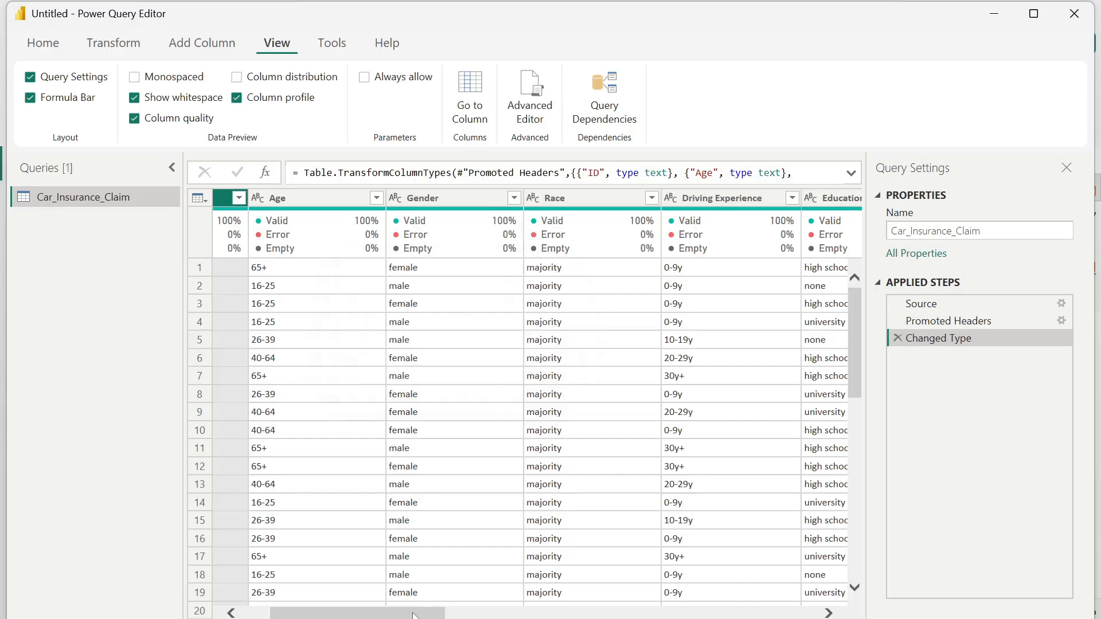
drag(412, 615, 636, 615)
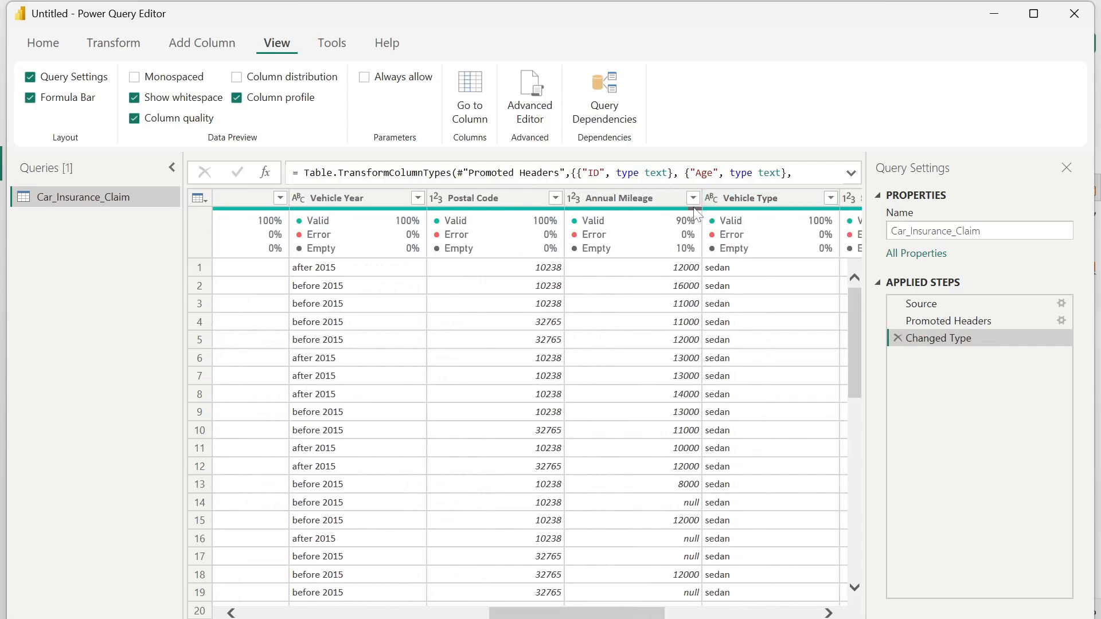
mouse_move(695, 213)
mouse_move(680, 258)
- Inspect the Annual Mileage column's statistics and value distribution, and turn off the column profile
click(636, 201)
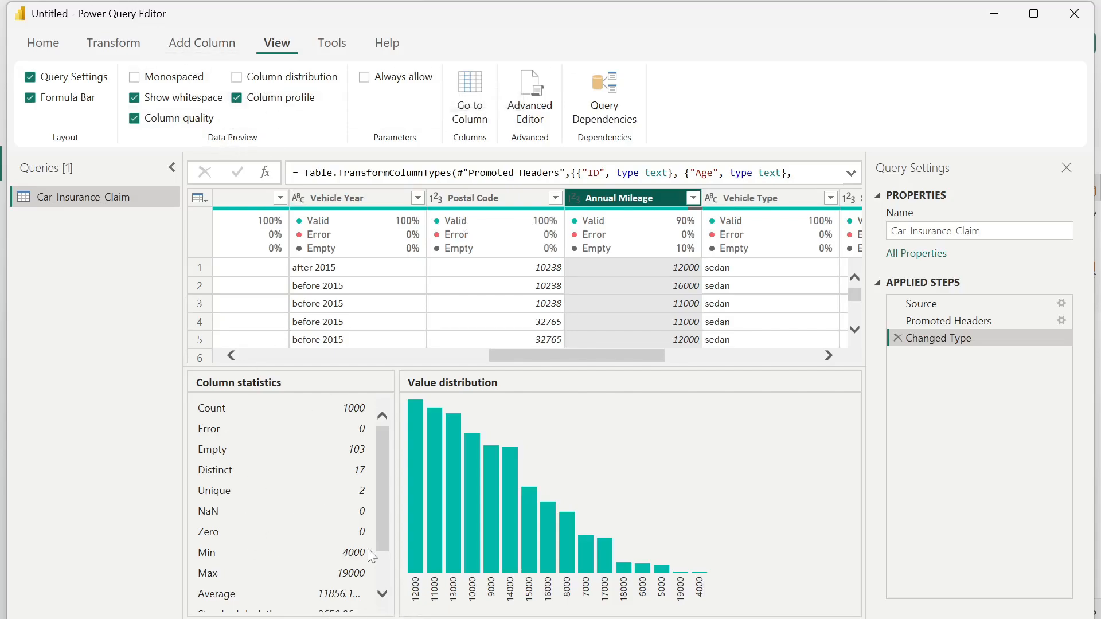
scroll(381, 534, down, 3)
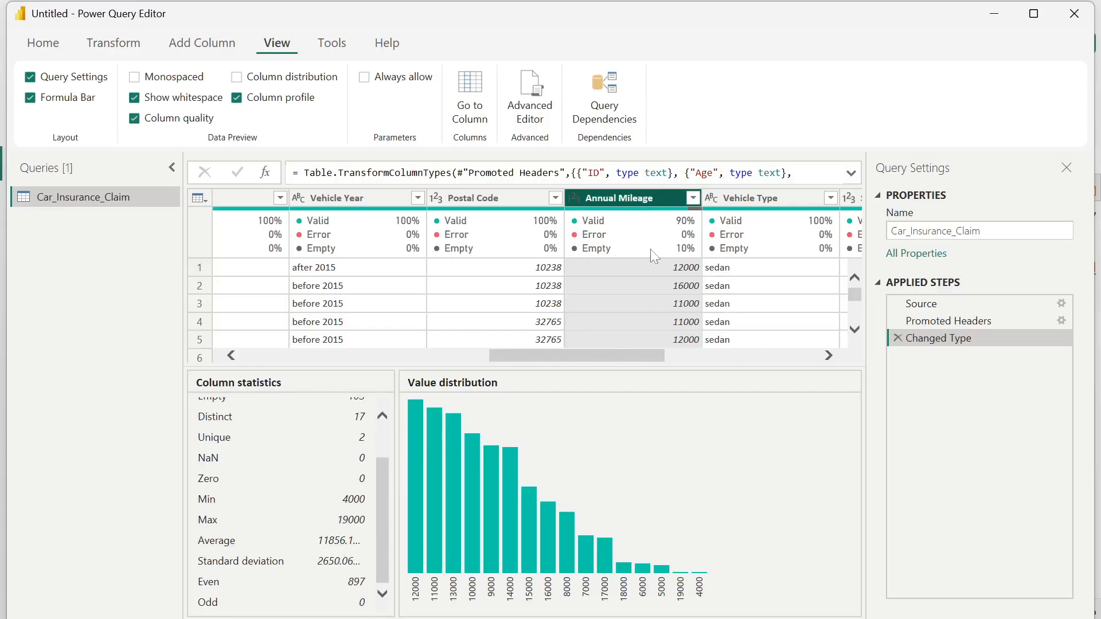
click(418, 227)
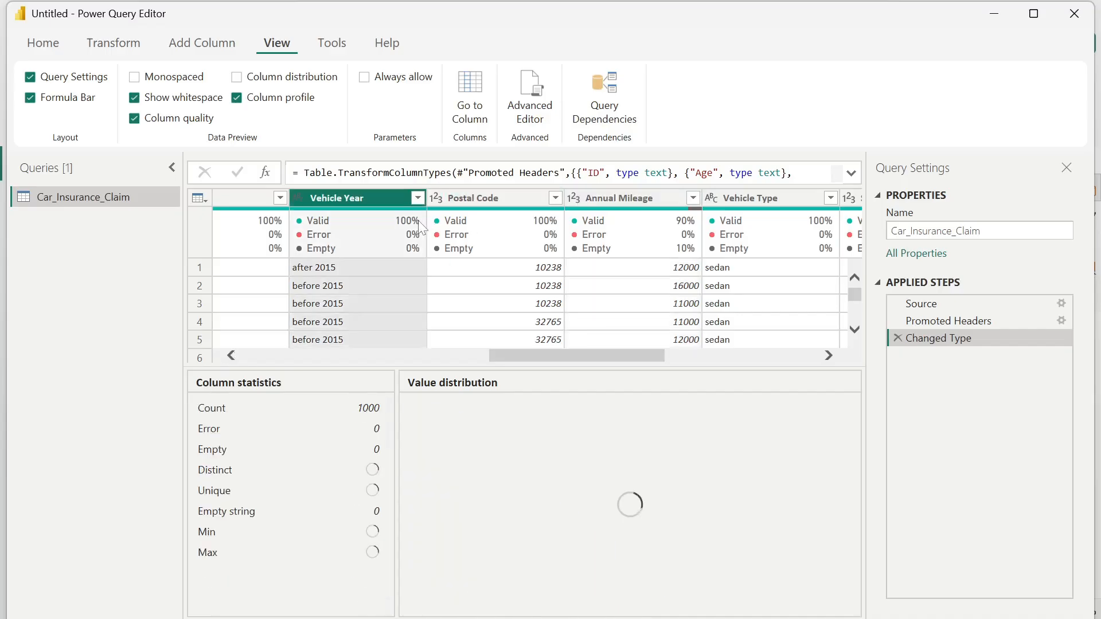
click(438, 229)
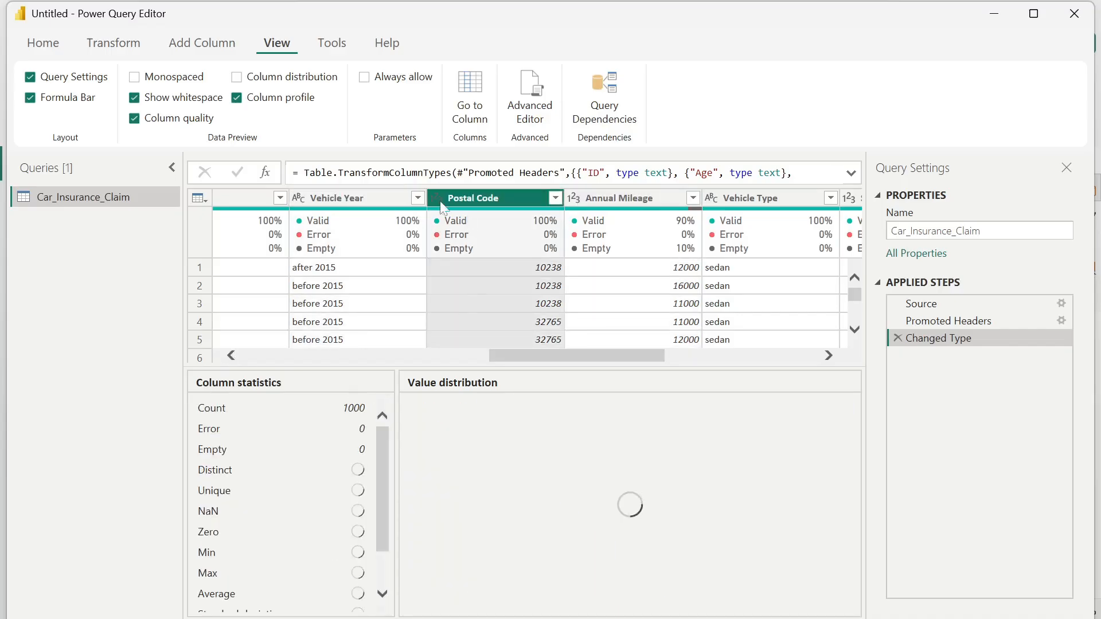
click(240, 103)
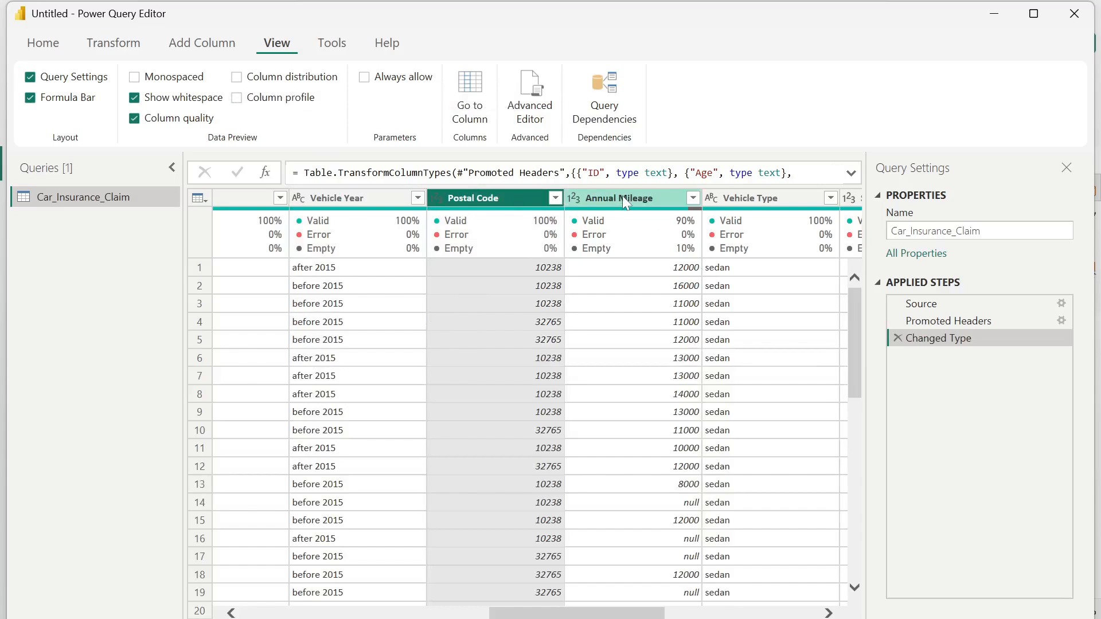
- Replace the null values in the Annual Mileage column with 11856
right_click(643, 194)
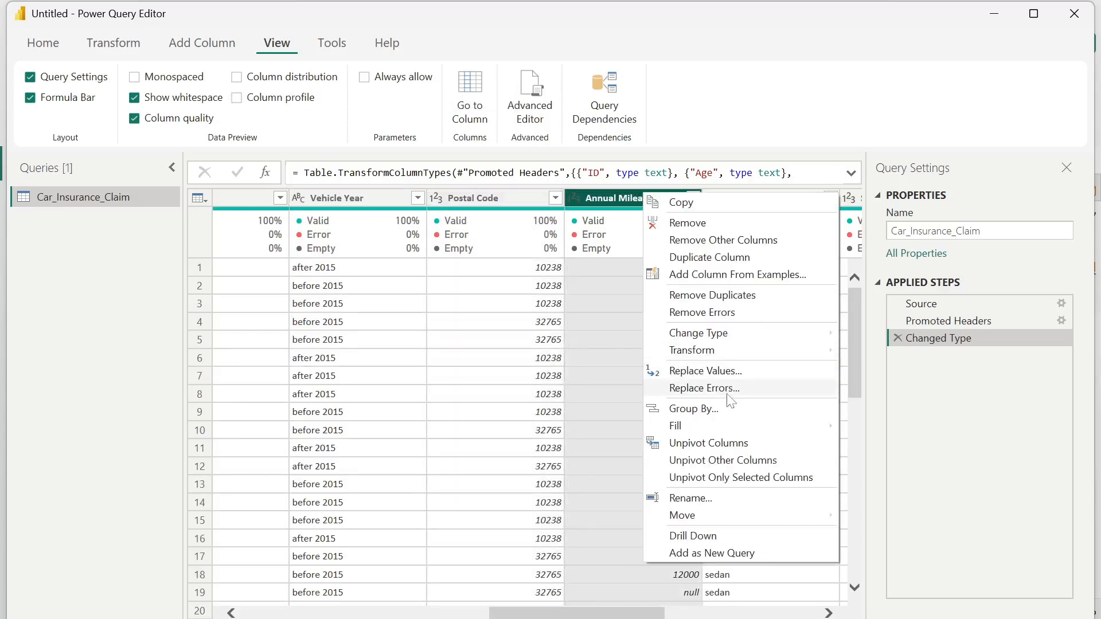
click(749, 372)
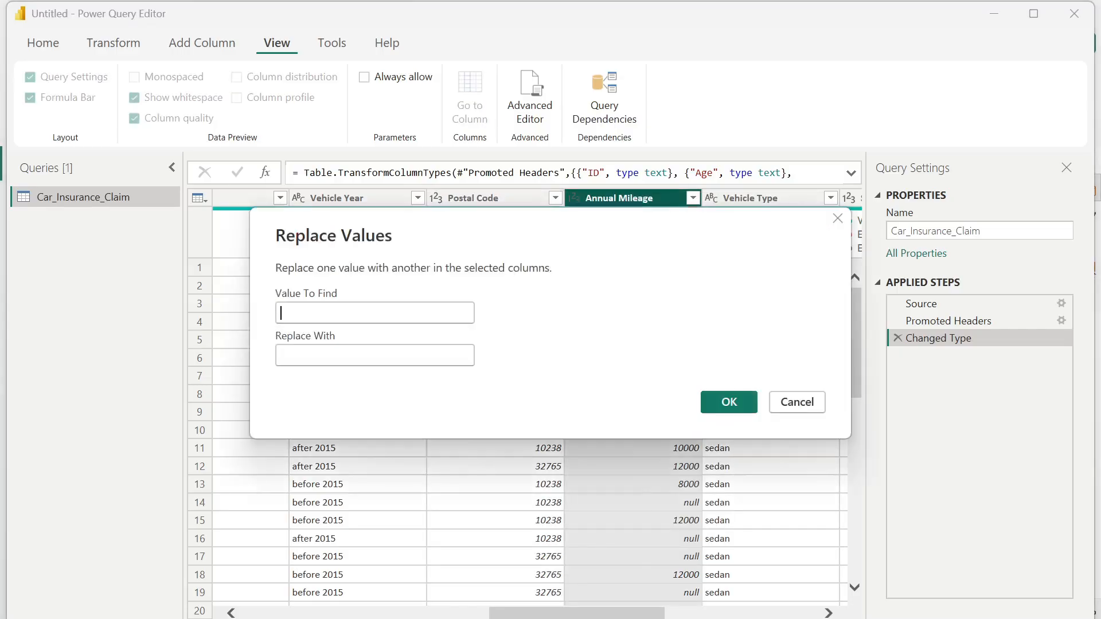
text(null)
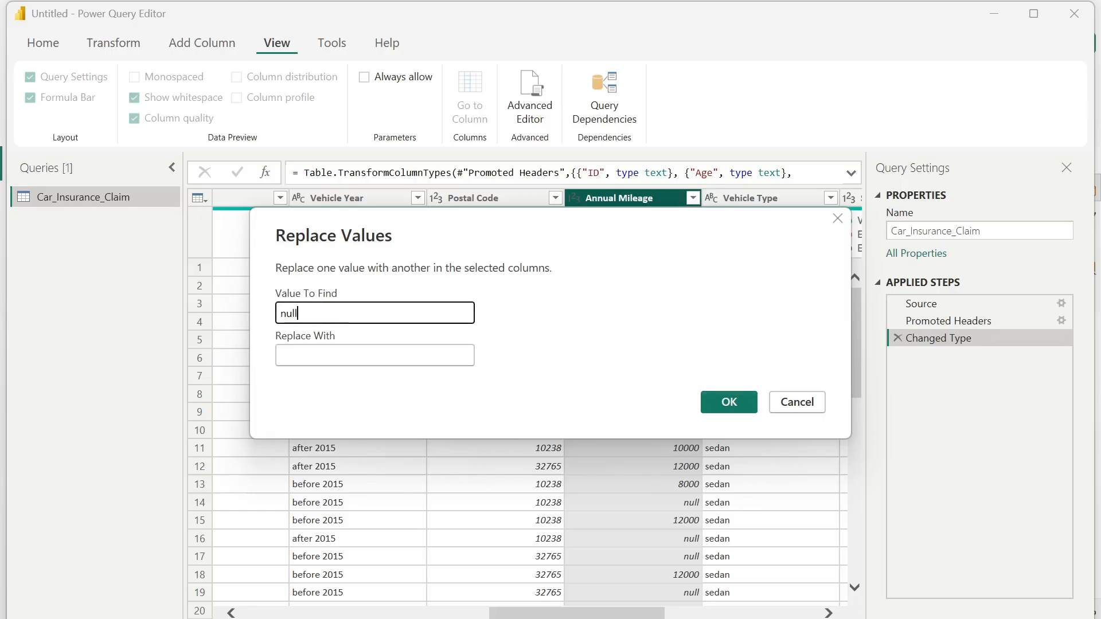
key(Tab)
text(11)
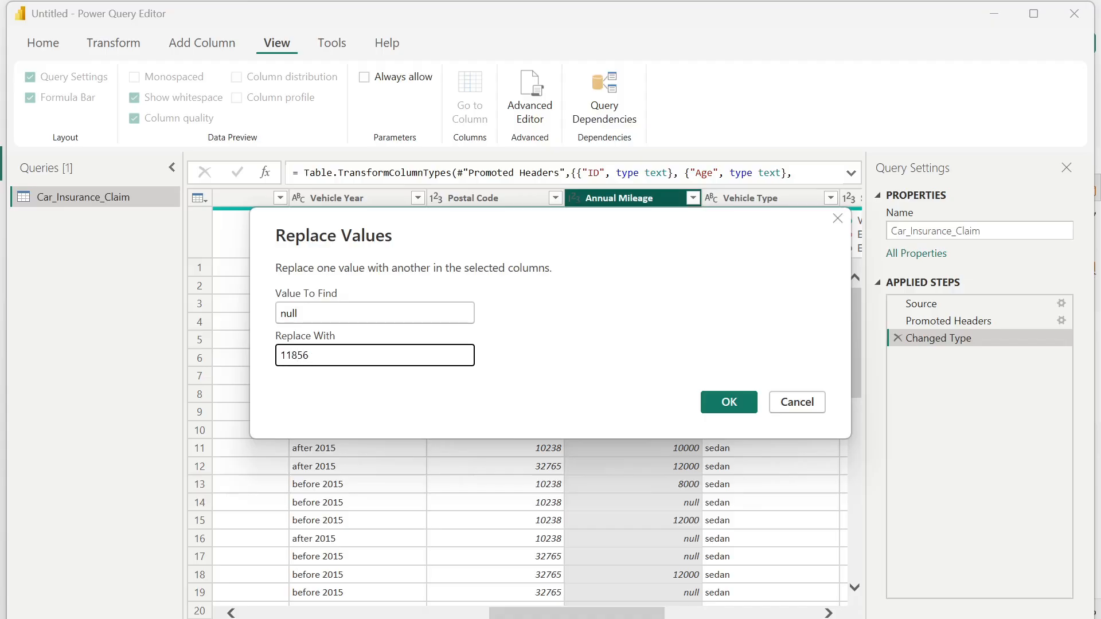
click(727, 402)
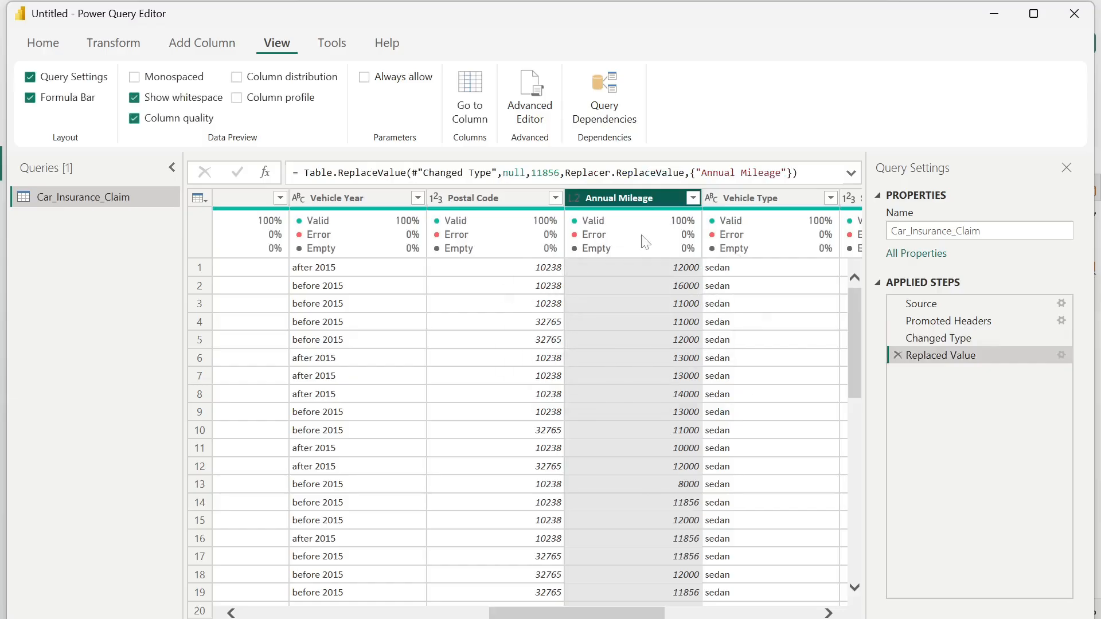
mouse_move(684, 252)
- Check which distinct values the Outcome column contains, leaving it unfiltered
drag(619, 613, 789, 616)
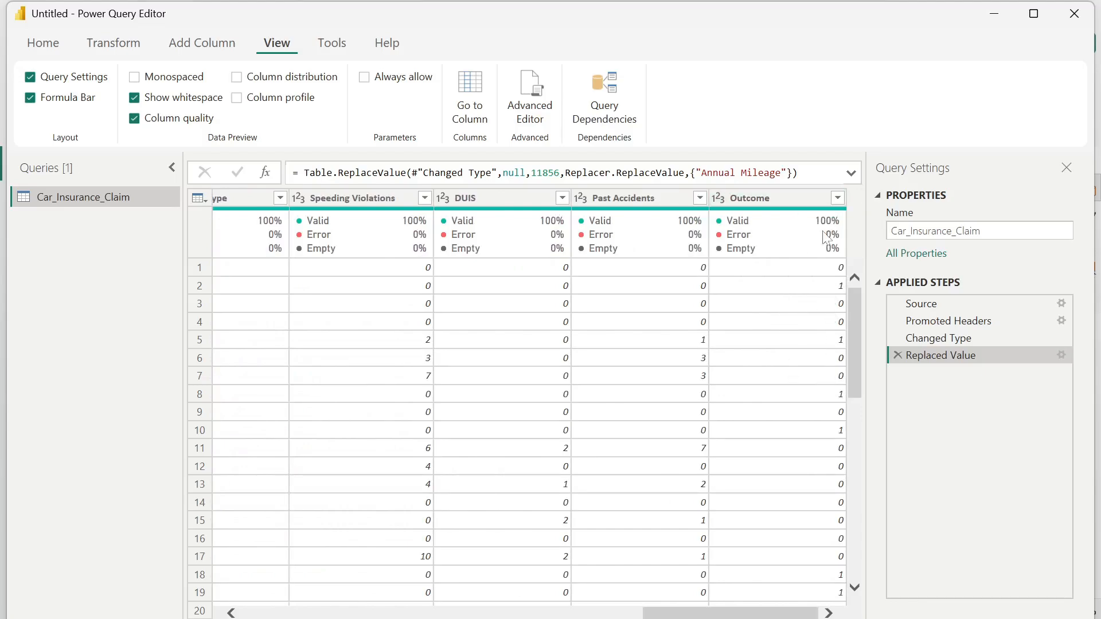
click(838, 198)
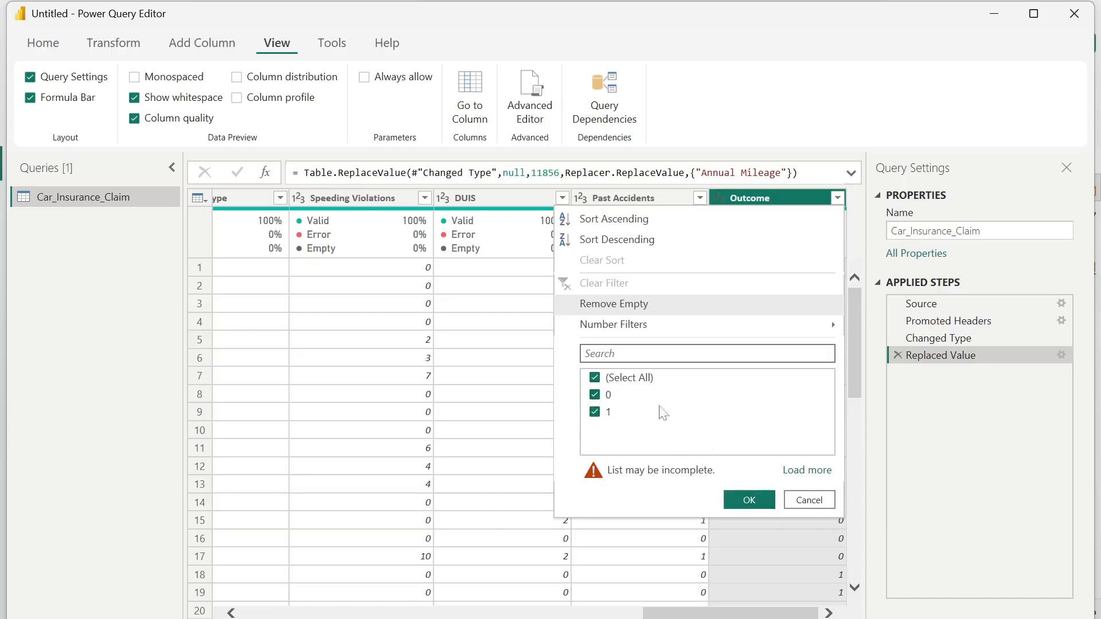
click(809, 501)
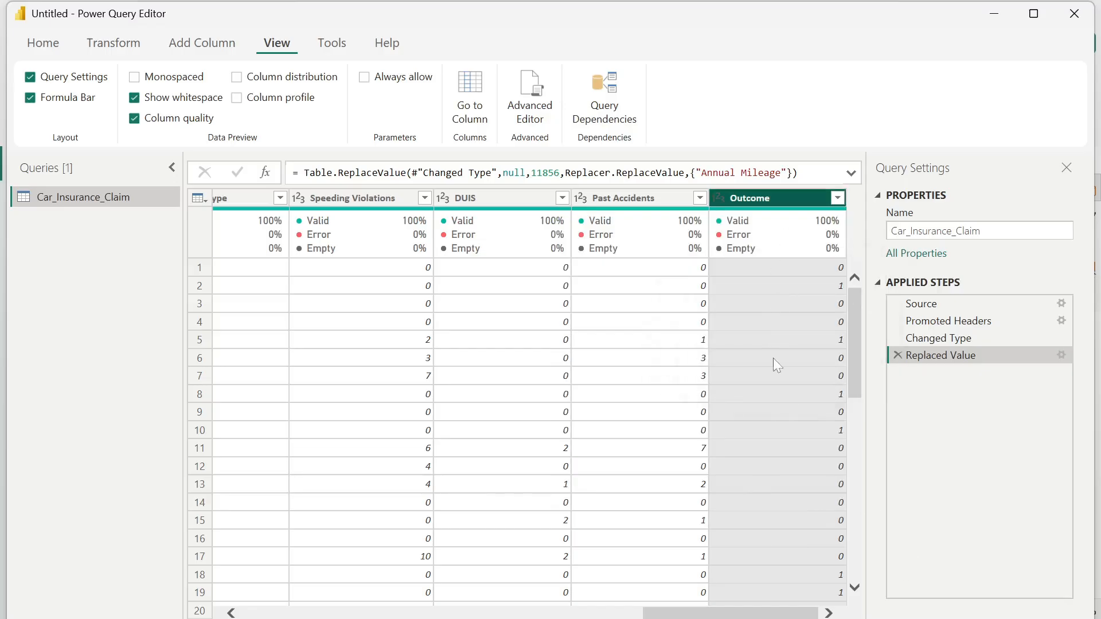
- Add a conditional column named Claims Outcome that returns Yes where Outcome equals 1 and No otherwise
click(99, 49)
click(219, 51)
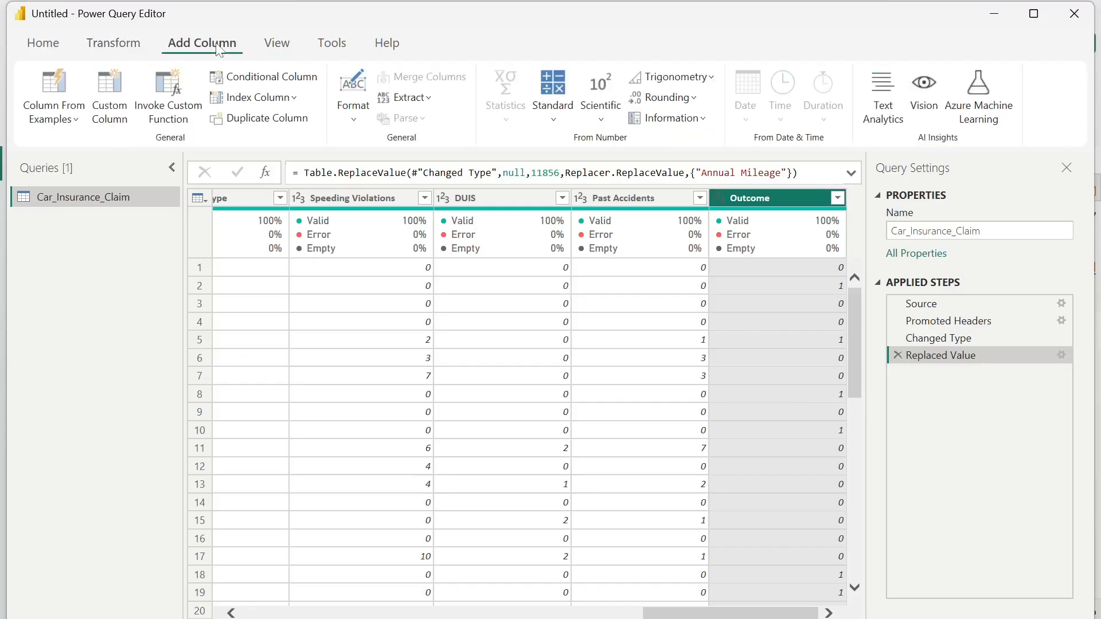
click(271, 82)
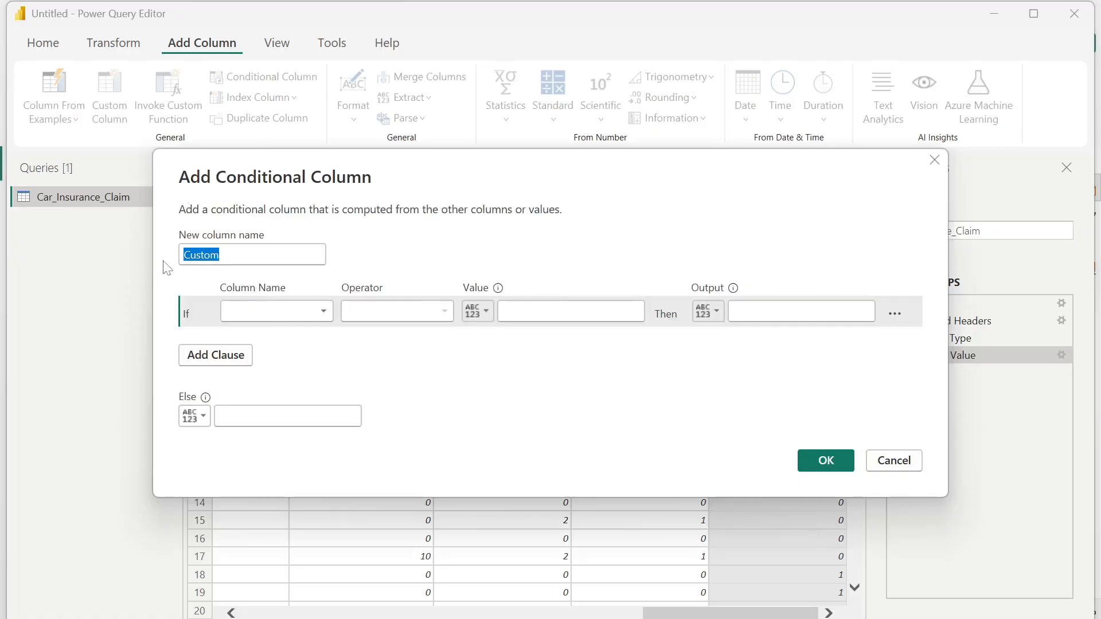
text(C)
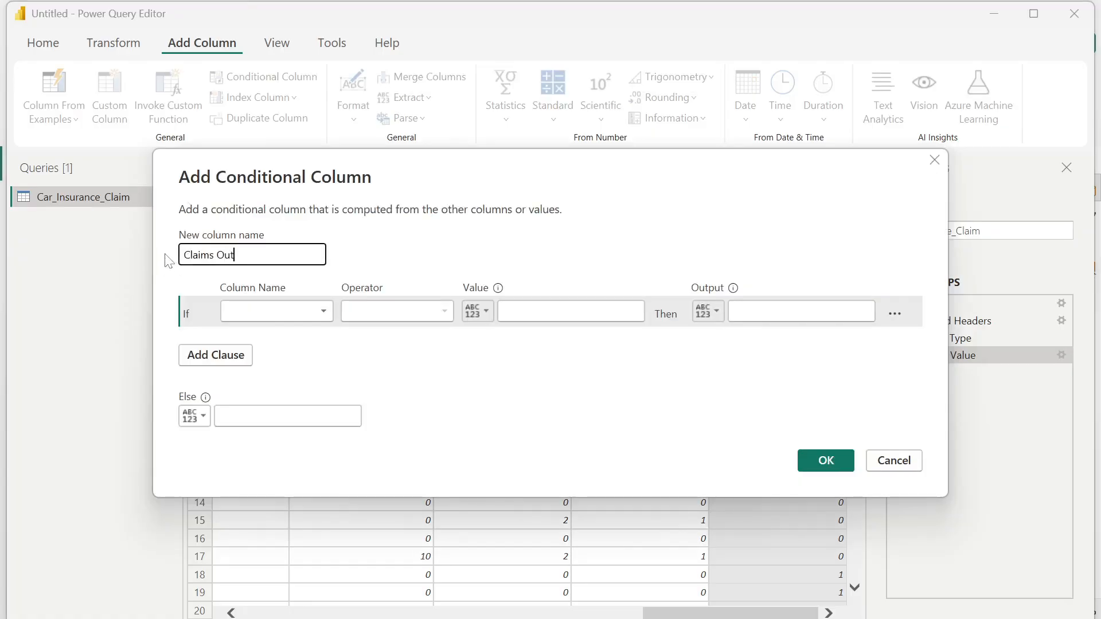
click(314, 315)
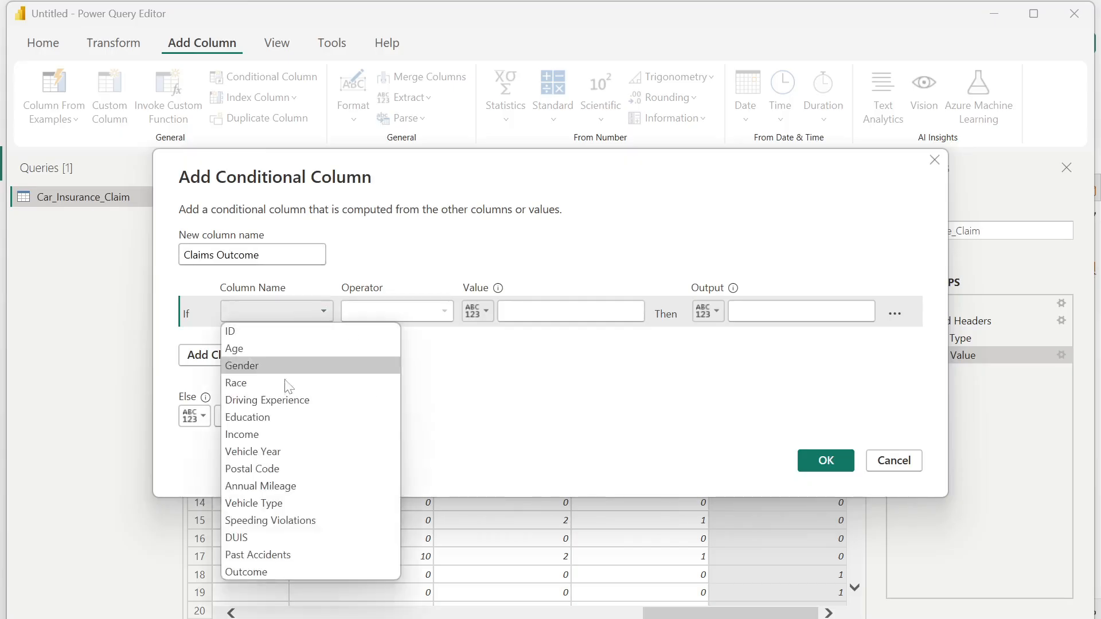
click(305, 572)
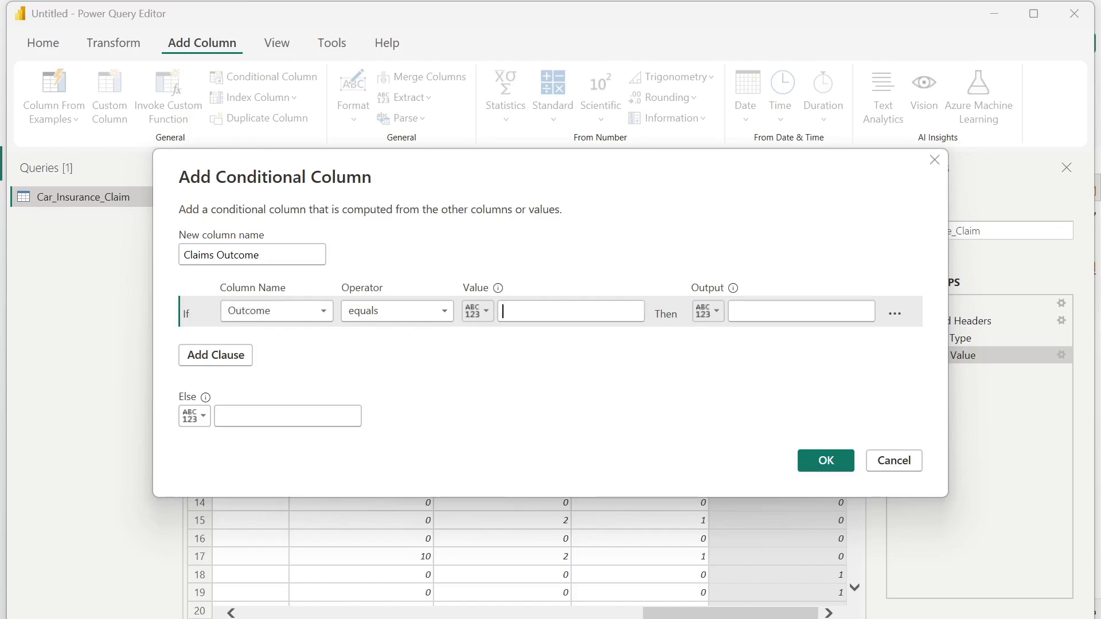
click(536, 317)
text(1)
key(Tab)
text(Yes)
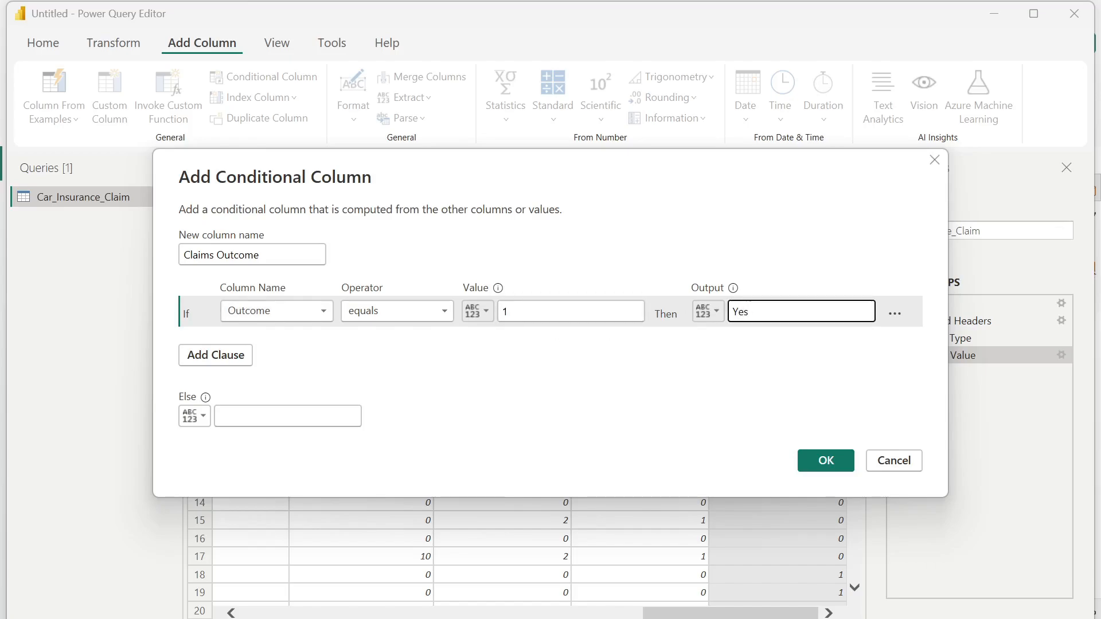
click(298, 417)
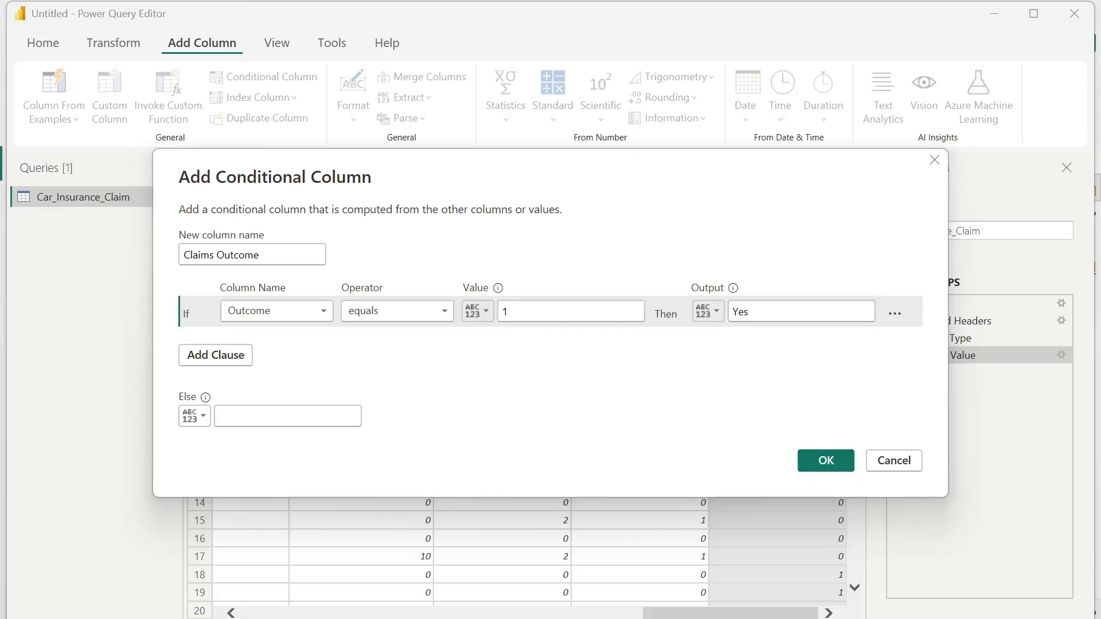
text(No)
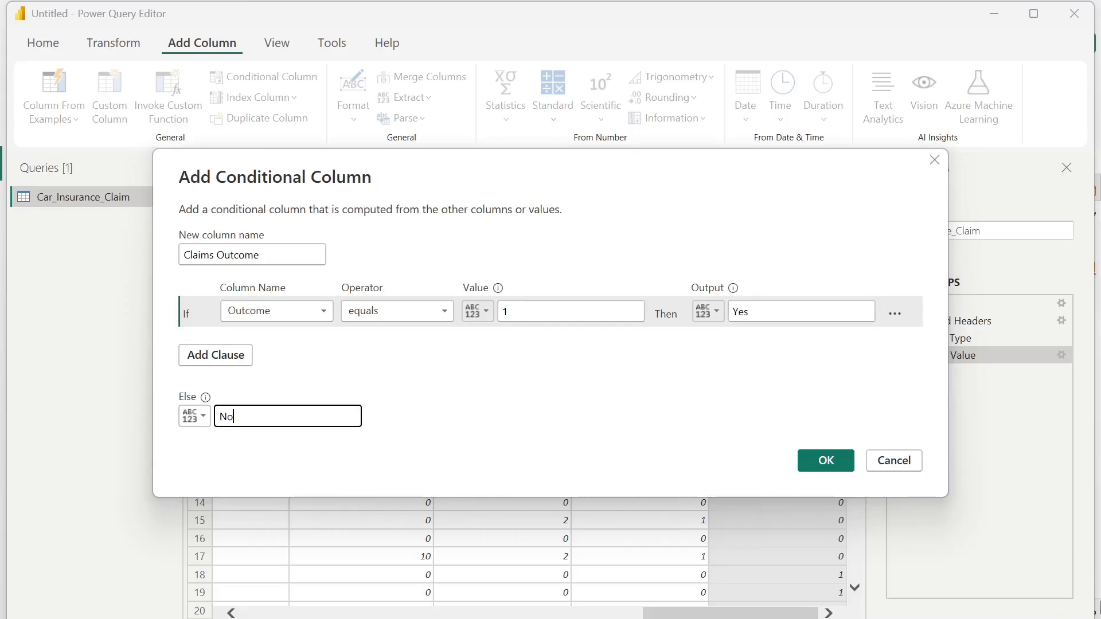
click(840, 462)
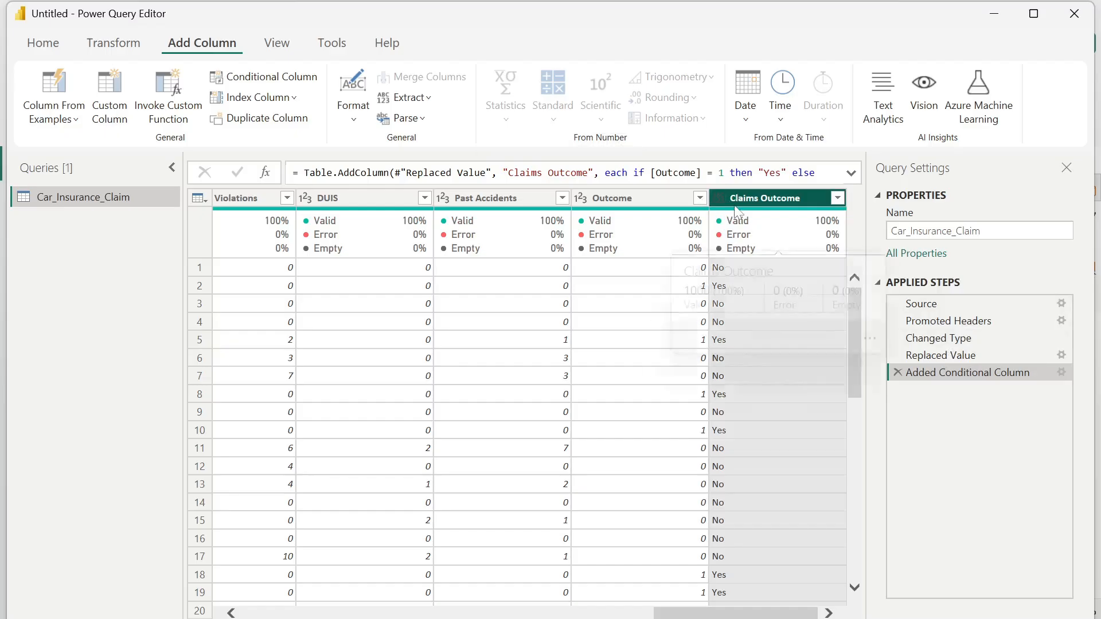
- Set the Claims Outcome column's data type to Text
click(719, 199)
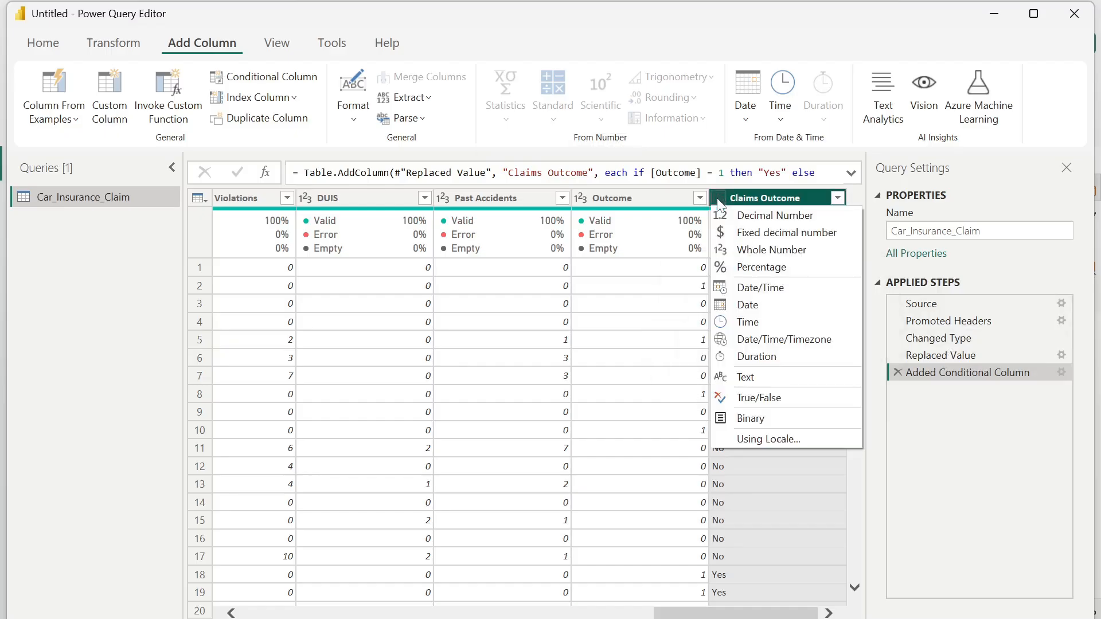
click(789, 381)
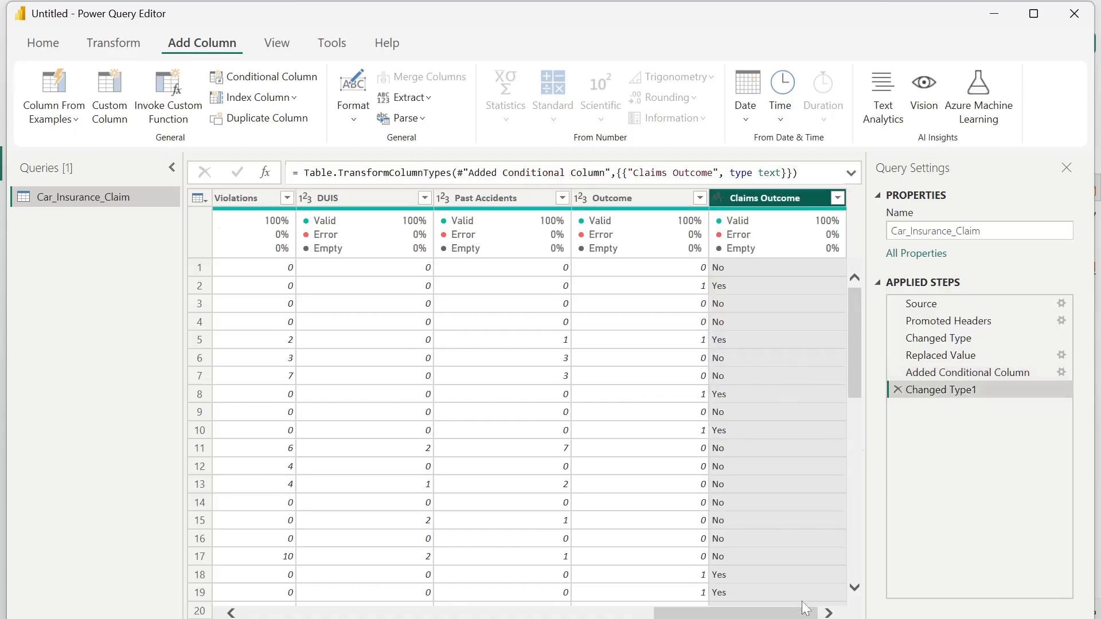
mouse_move(807, 615)
mouse_down()
mouse_move(389, 617)
mouse_move(806, 617)
mouse_up()
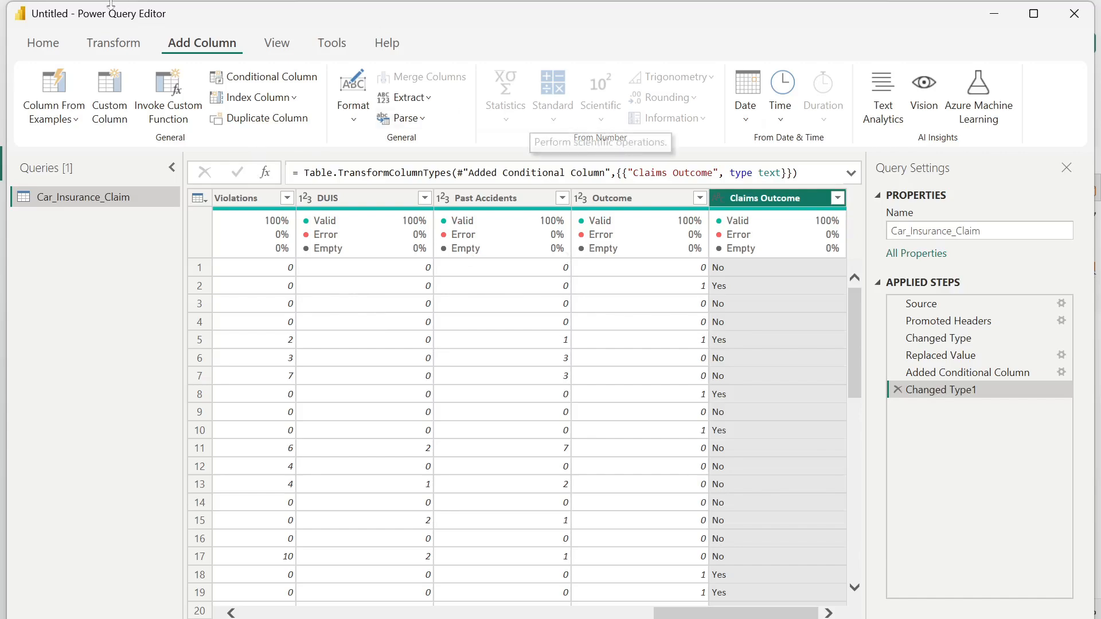
- Choose the columns to keep in the query, excluding Postal Code and Outcome
click(43, 43)
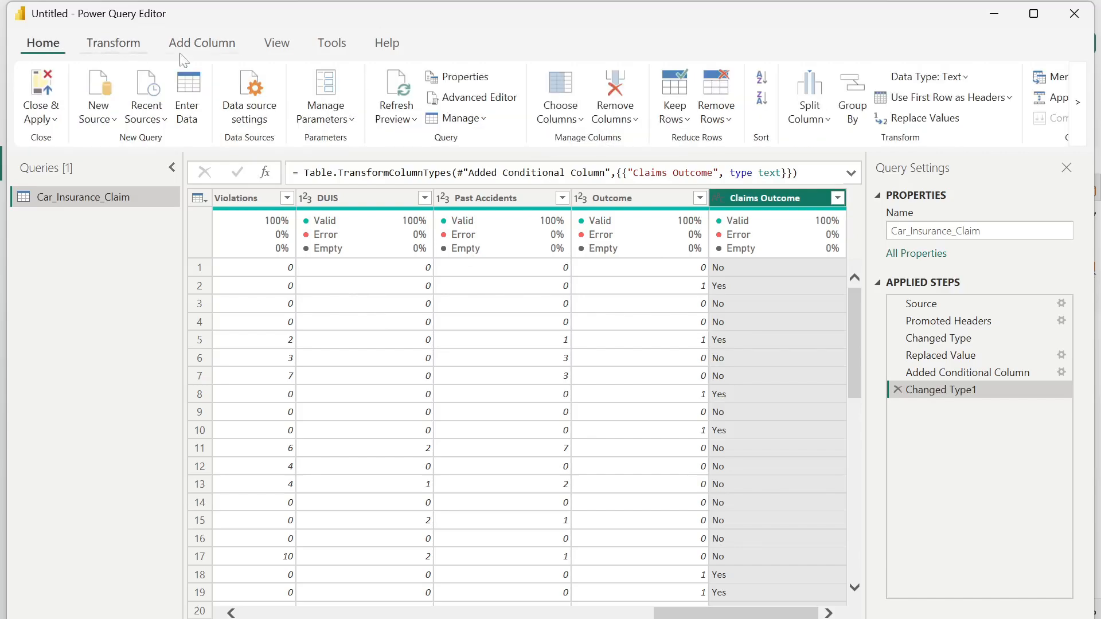
click(579, 120)
click(596, 148)
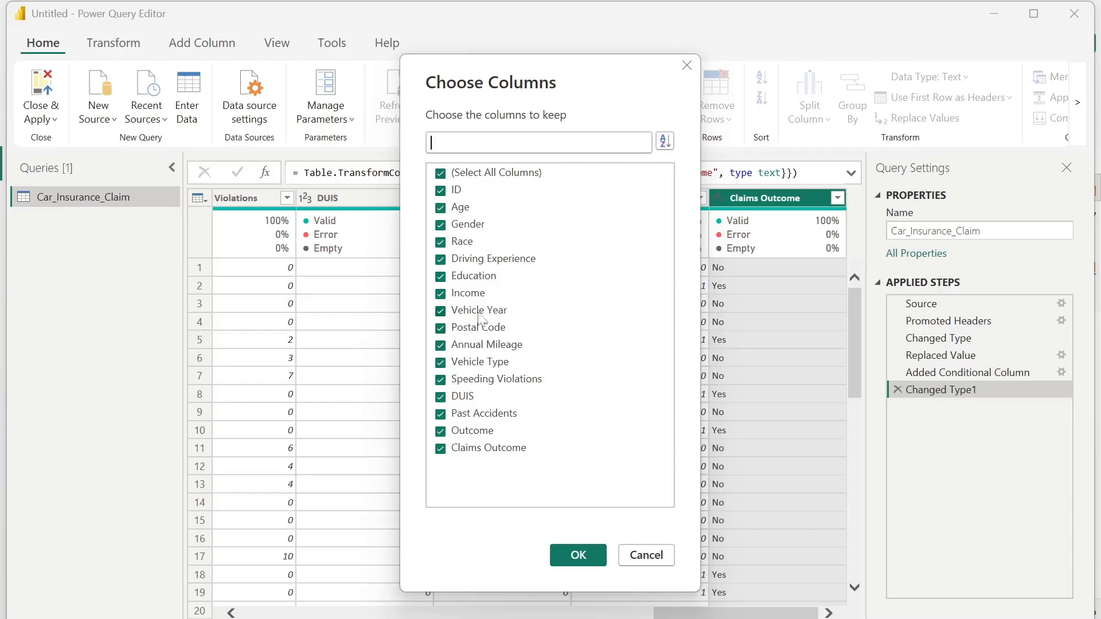
click(440, 329)
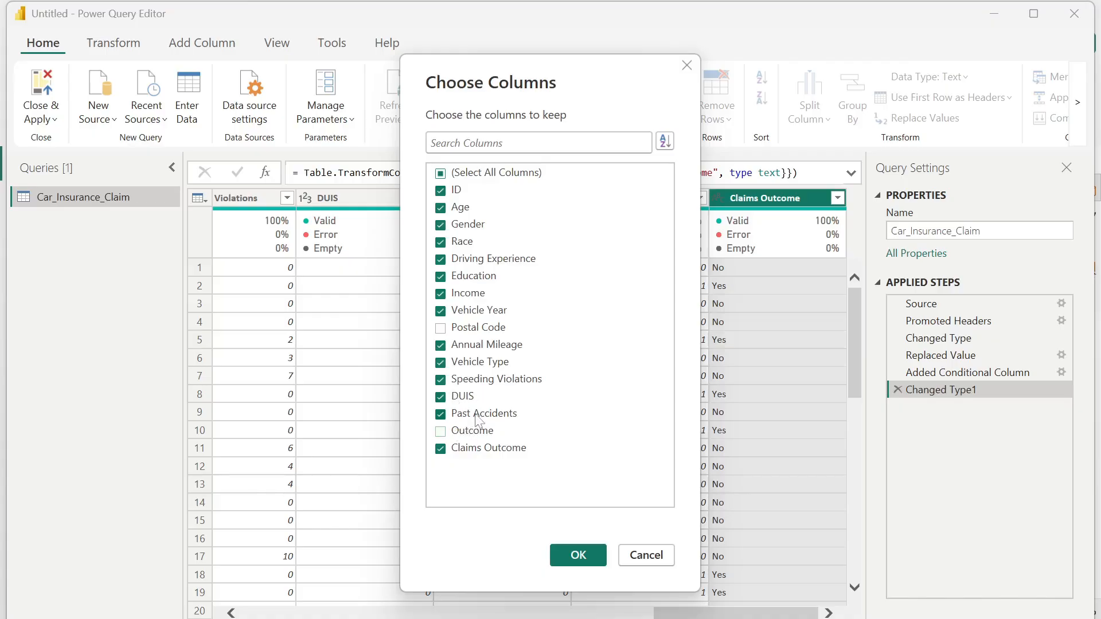
click(595, 559)
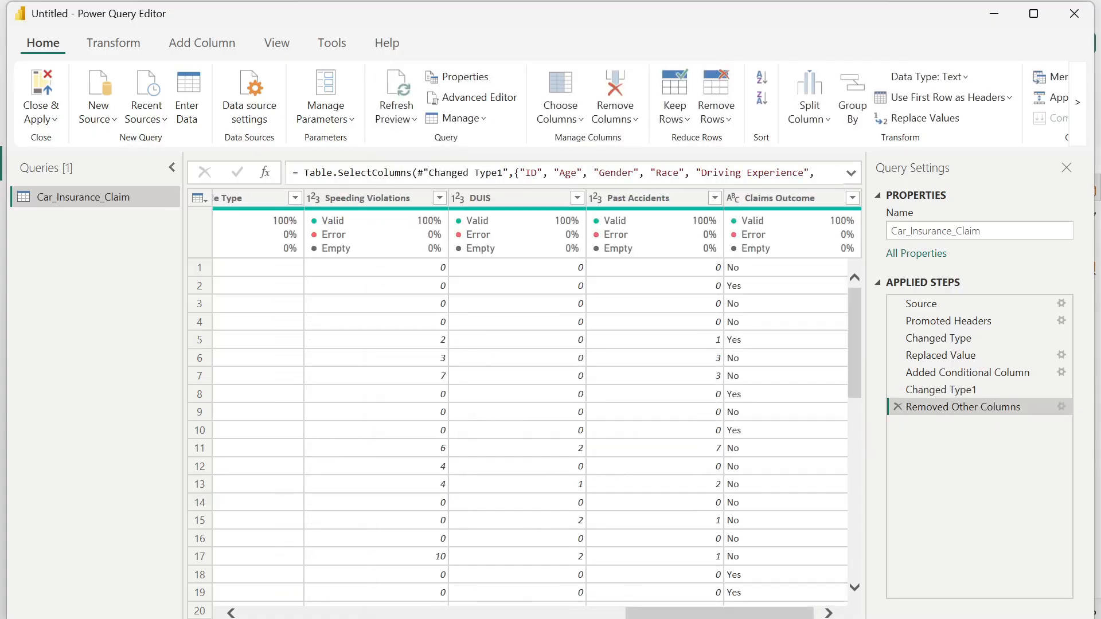
- Apply the query changes and close the Power Query Editor, returning to Power BI Desktop
drag(779, 617, 295, 617)
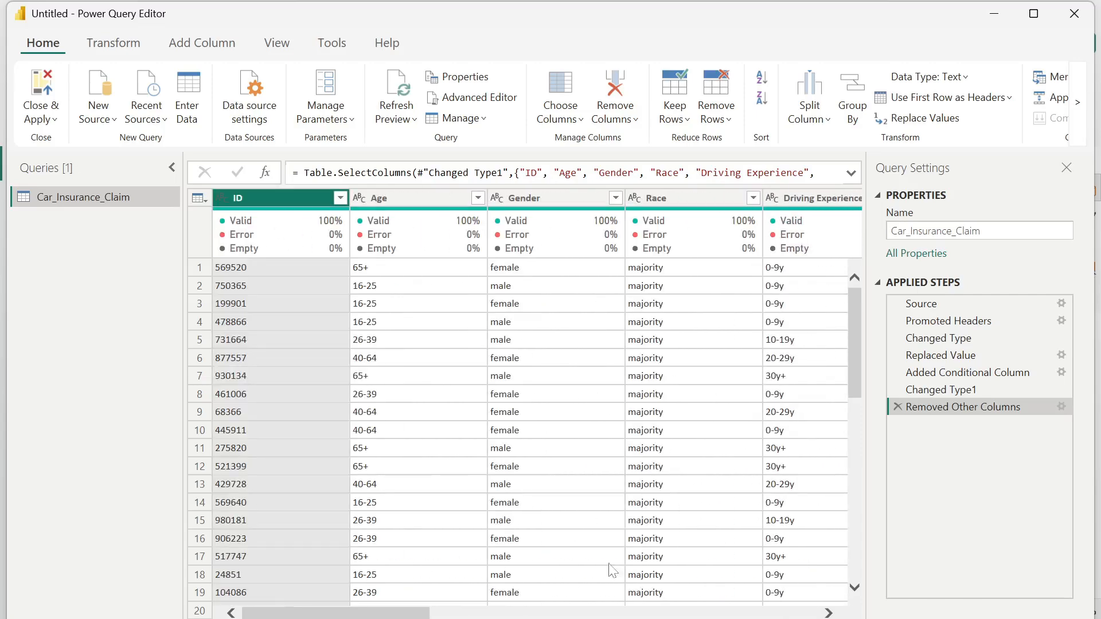
click(50, 119)
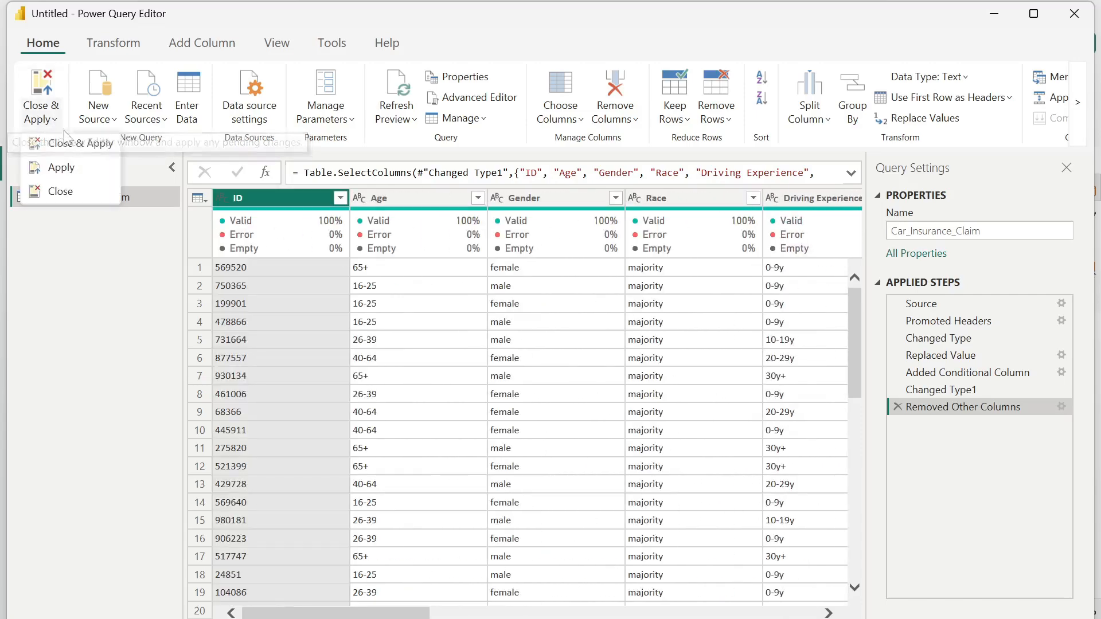
click(40, 143)
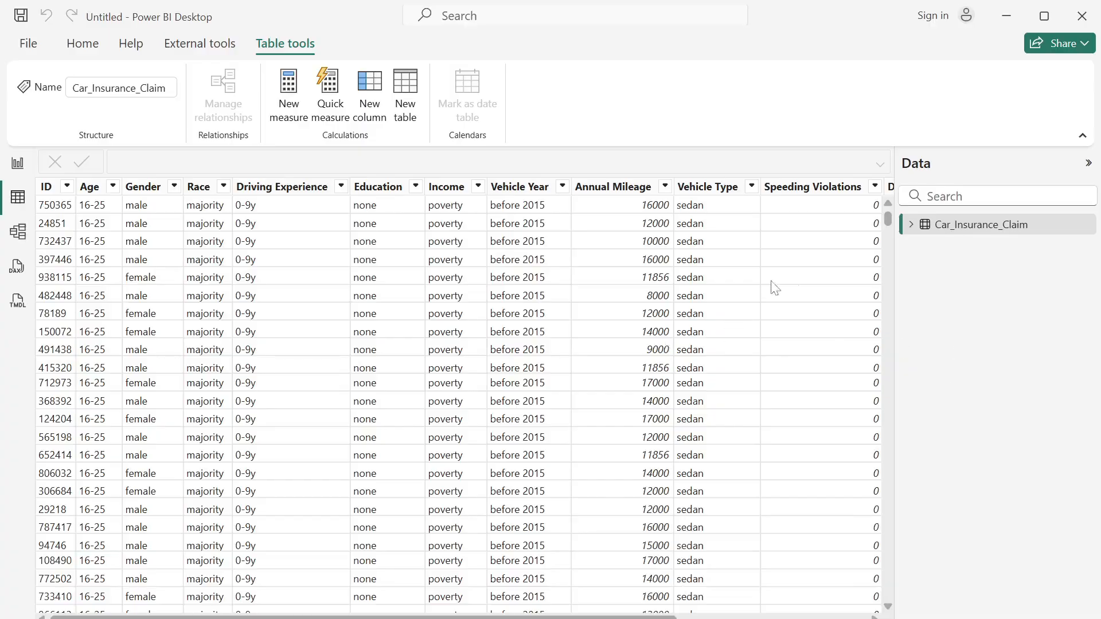
- Check which distinct age ranges the Age column contains in the loaded Car_Insurance_Claim table
click(1088, 164)
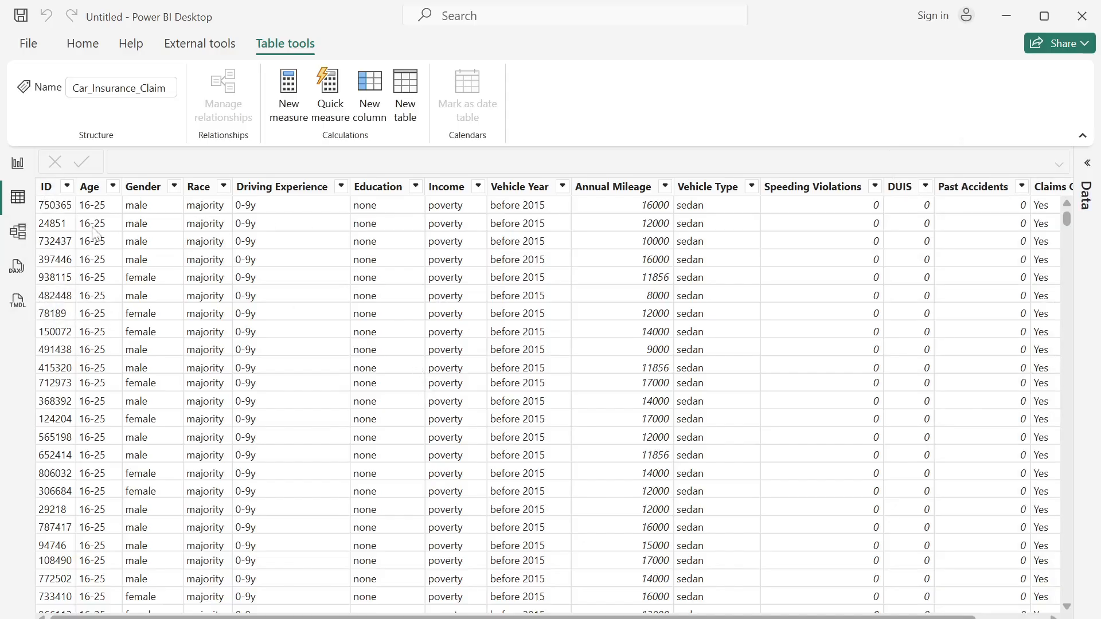
click(114, 188)
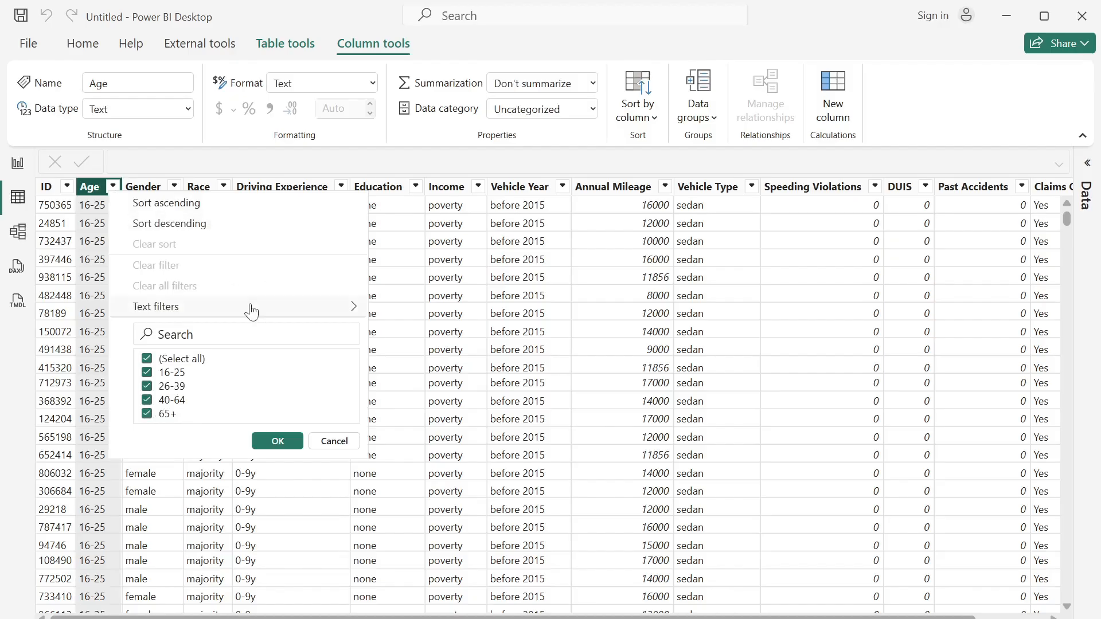
click(322, 443)
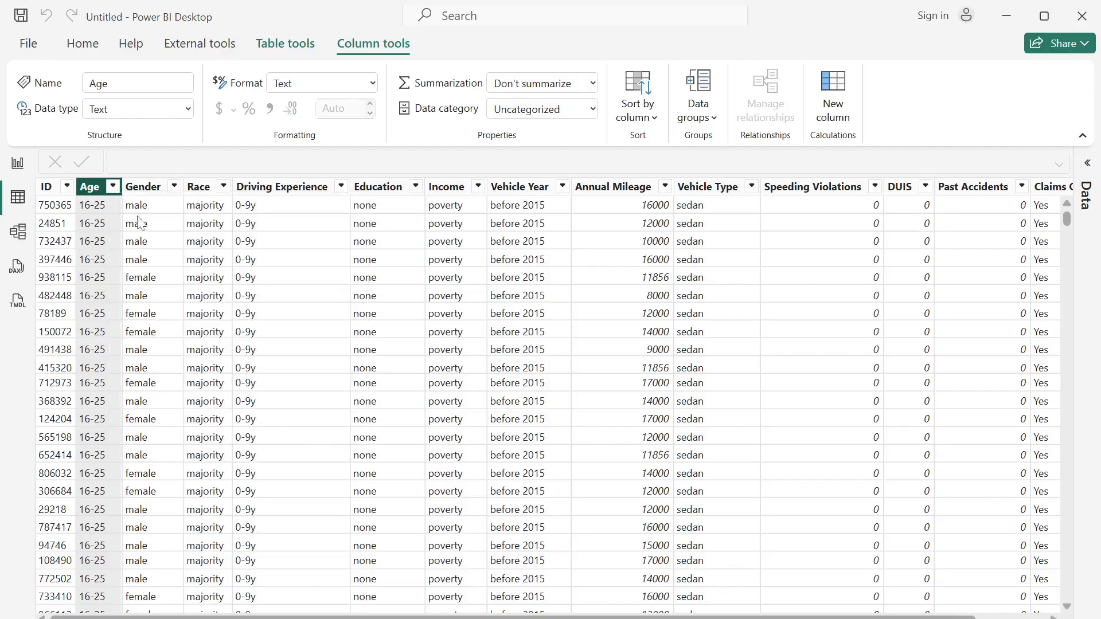
- Create an Age Group calculated column with SWITCH mapping Age 16-25 to Young Drivers, 26-39 to Middle Age, 40-64 to Older Adults, 65+ to Senior Citizens
click(1086, 172)
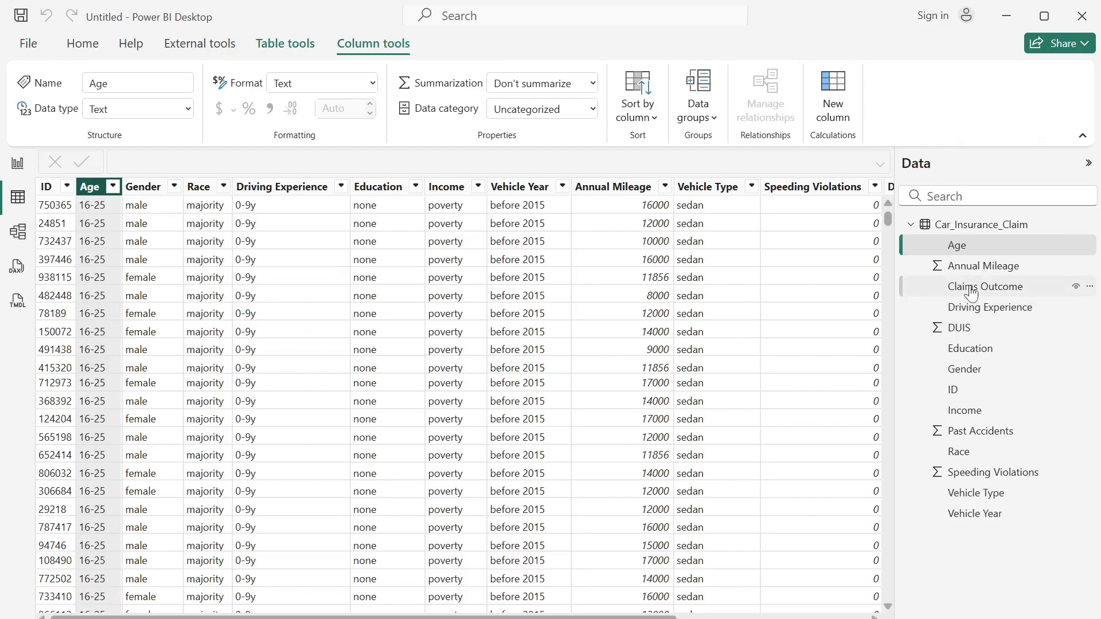
click(834, 106)
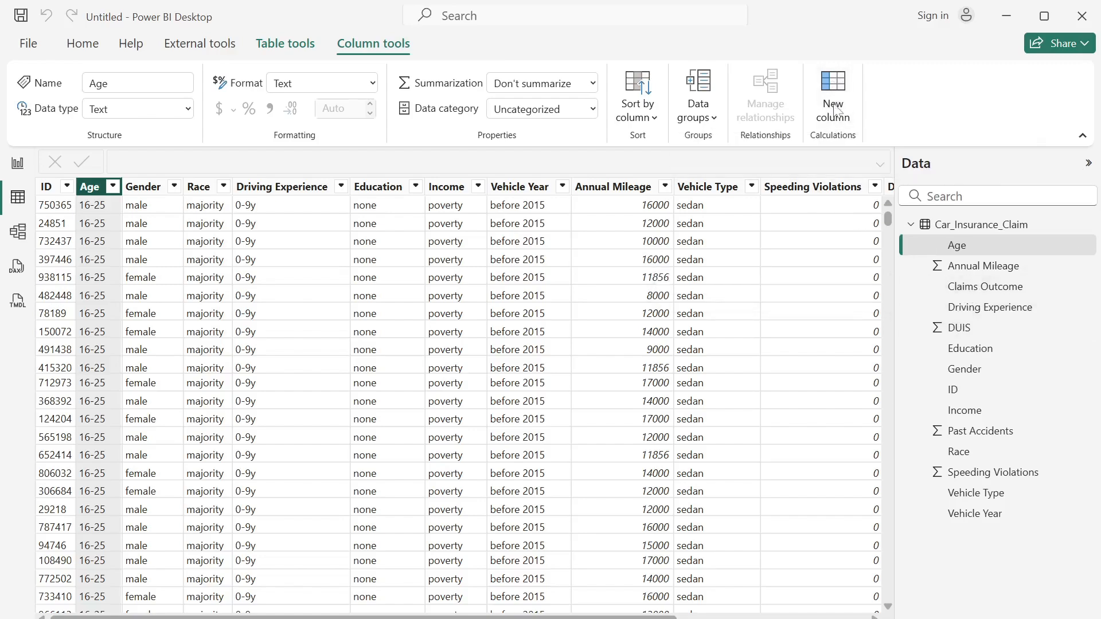
text(Age Group = SWITCH(TRUE(),     [AGE] = "16-25", "Young Drivers",     [AGE] = "26-39", "Middle Age",     [AGE] = "40-64", "Older Adults",     [AGE] = "65+", "Senior Citizens" ))
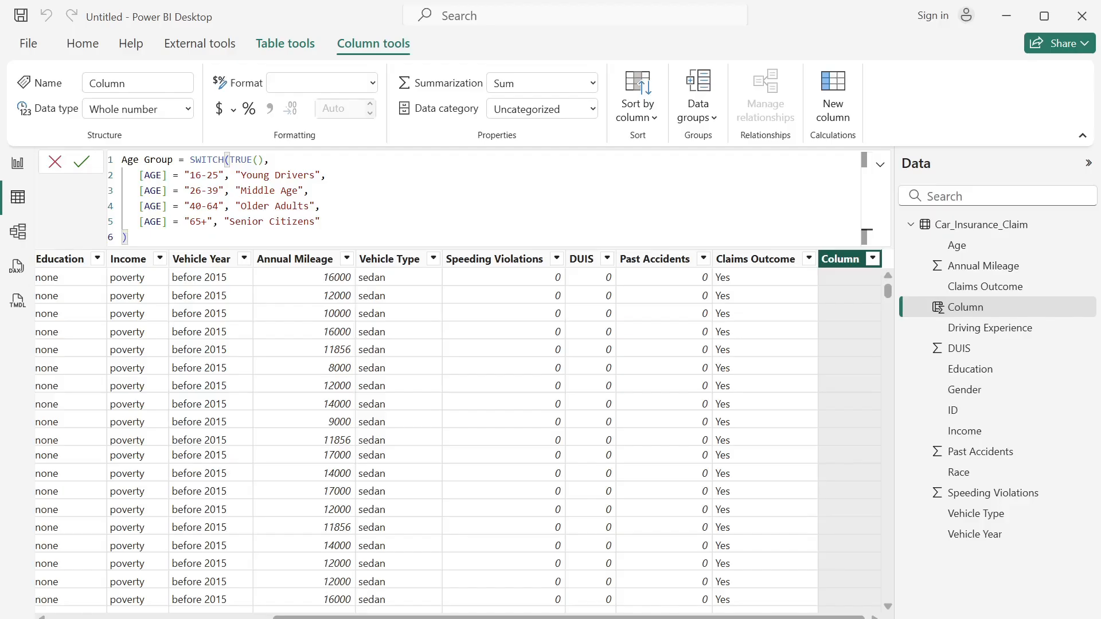
click(81, 163)
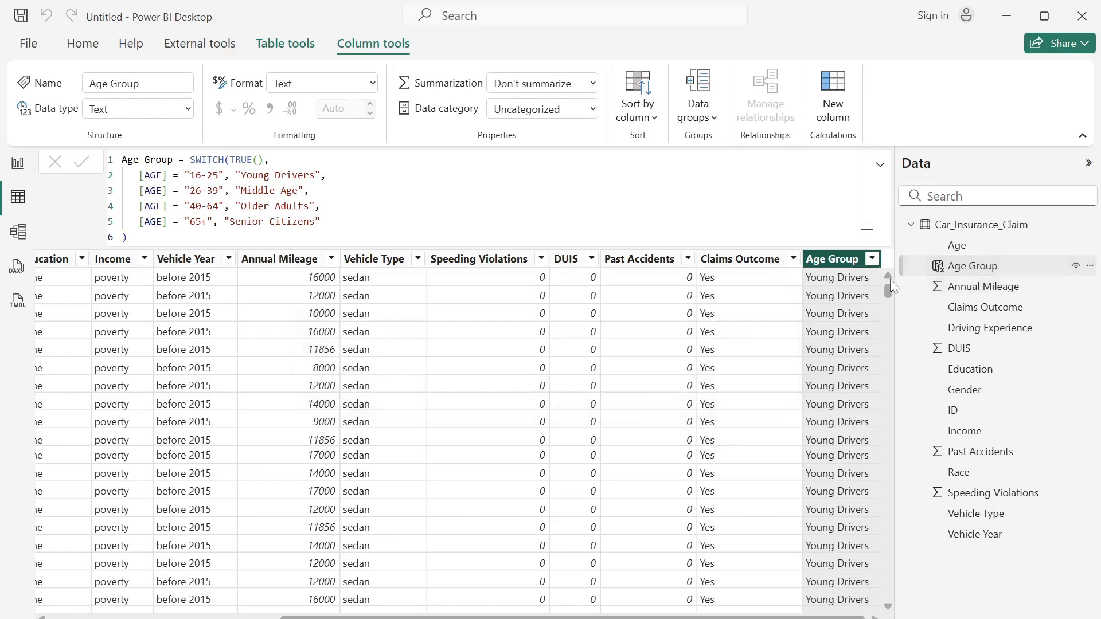
drag(852, 618, 853, 617)
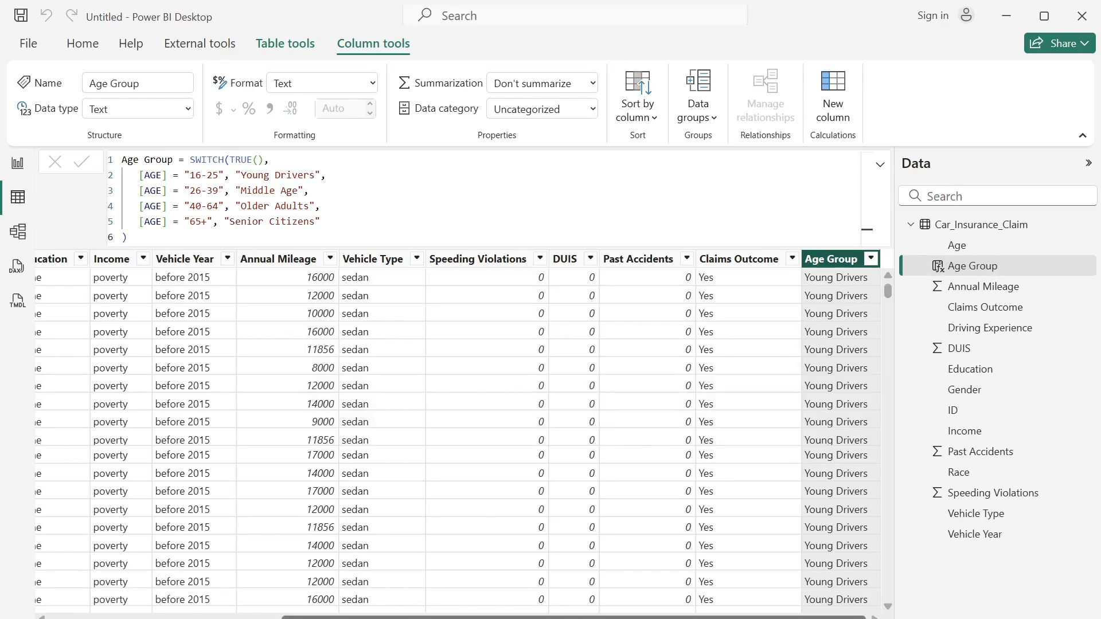
- Filter the Age column to 16-25, check which Age Group values match, and clear all filters
drag(853, 618, 622, 617)
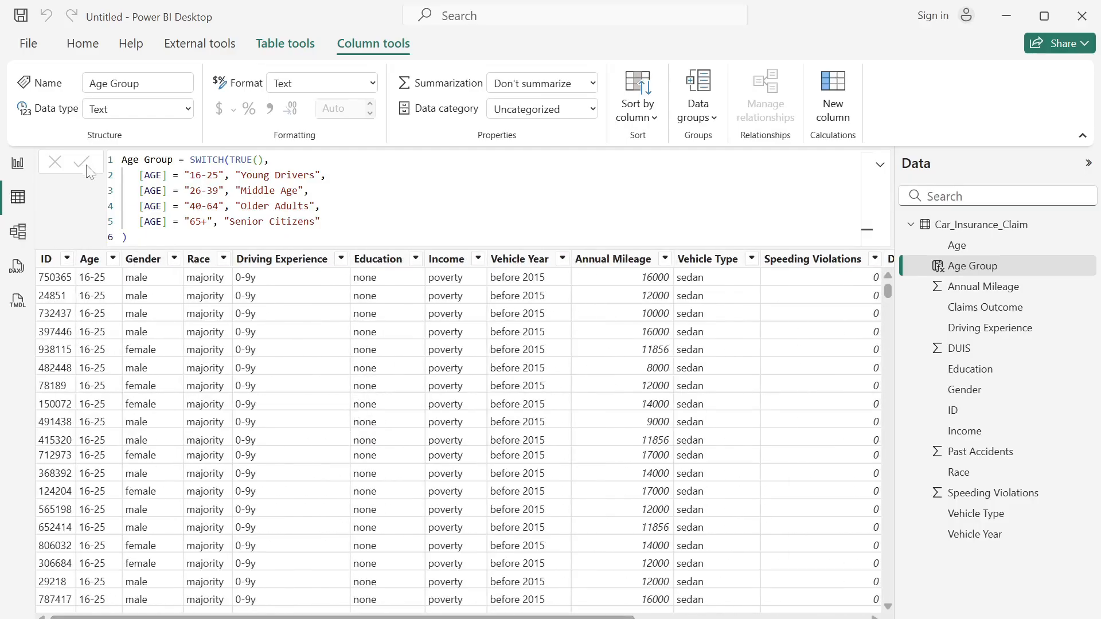
click(113, 258)
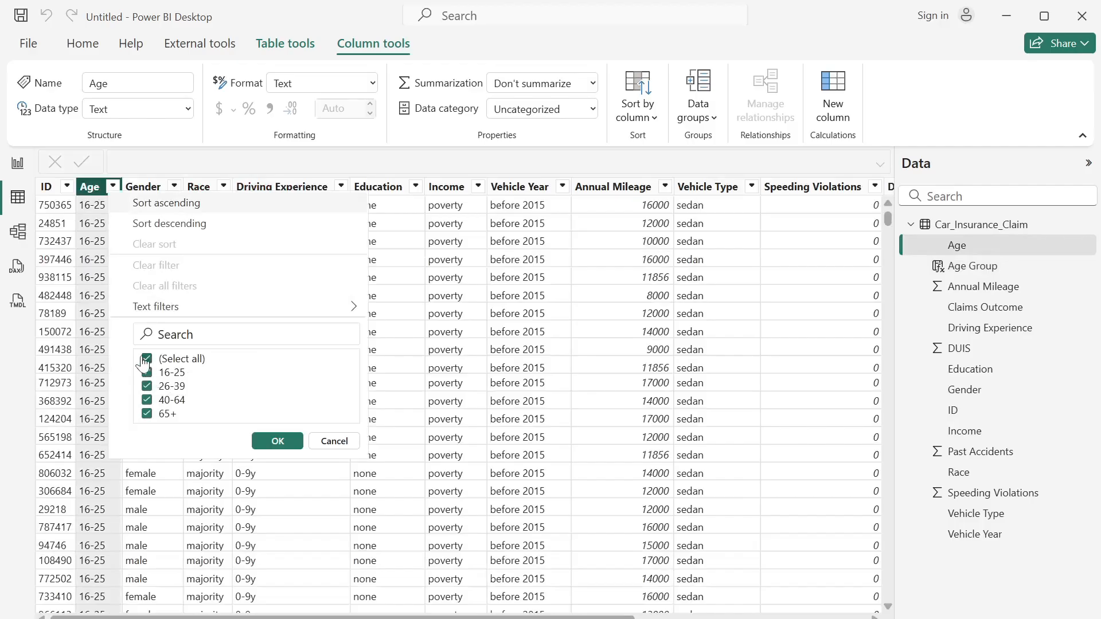
click(147, 358)
click(147, 373)
click(277, 441)
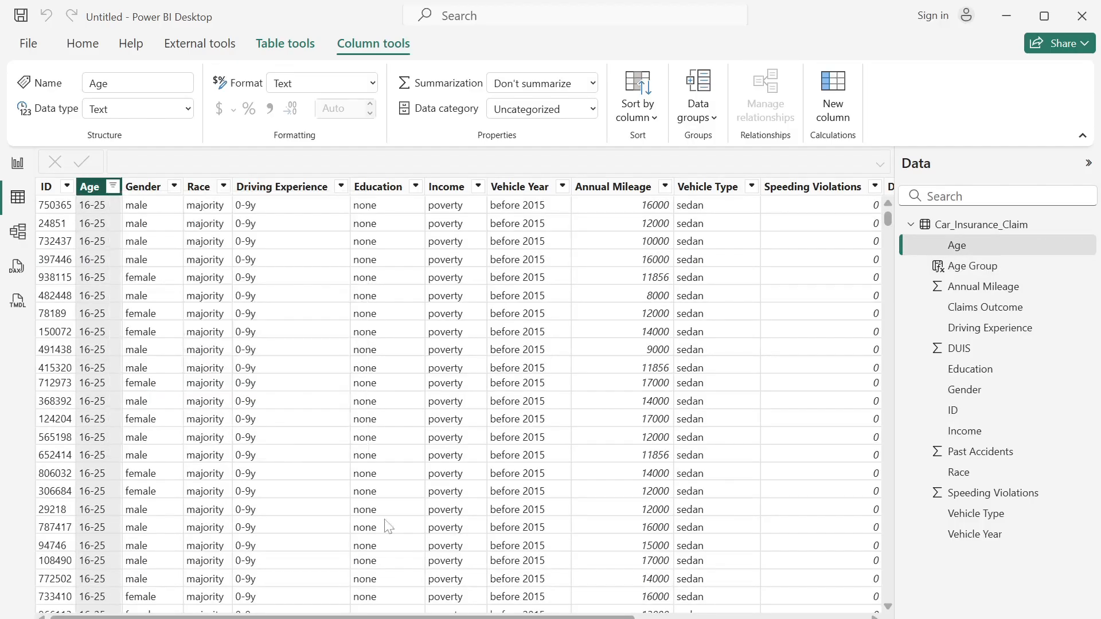
scroll(386, 524, right, 10)
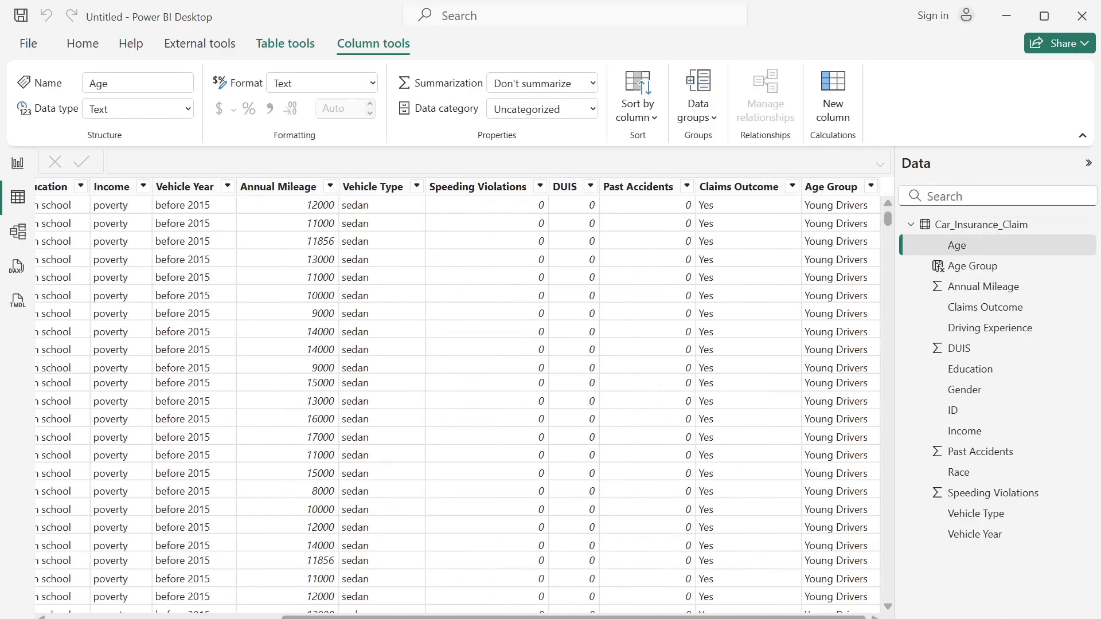
click(871, 186)
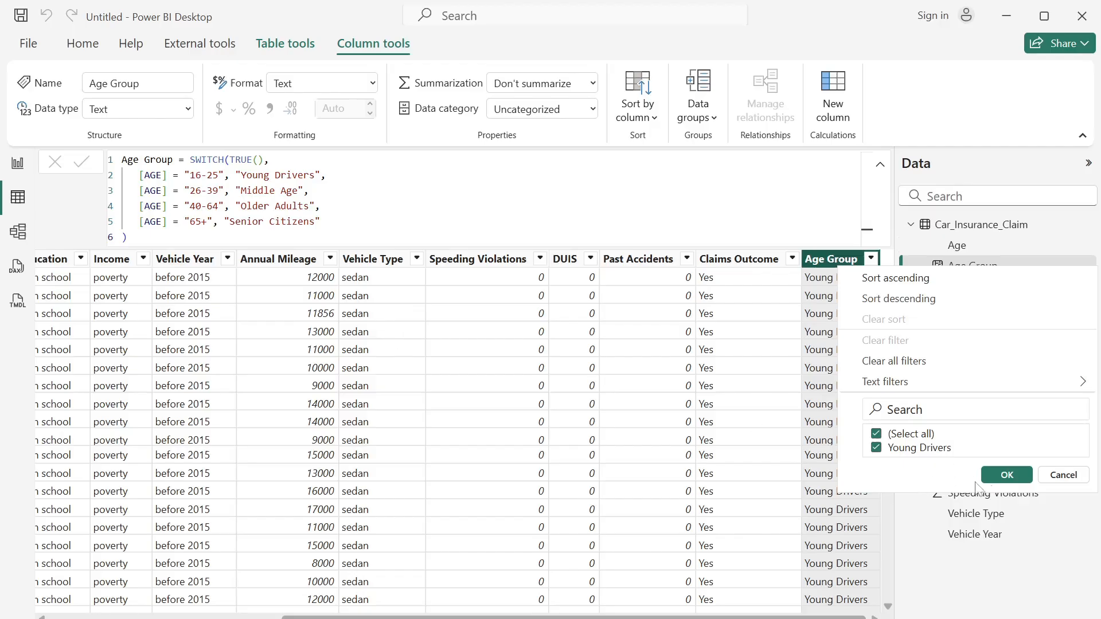
click(898, 369)
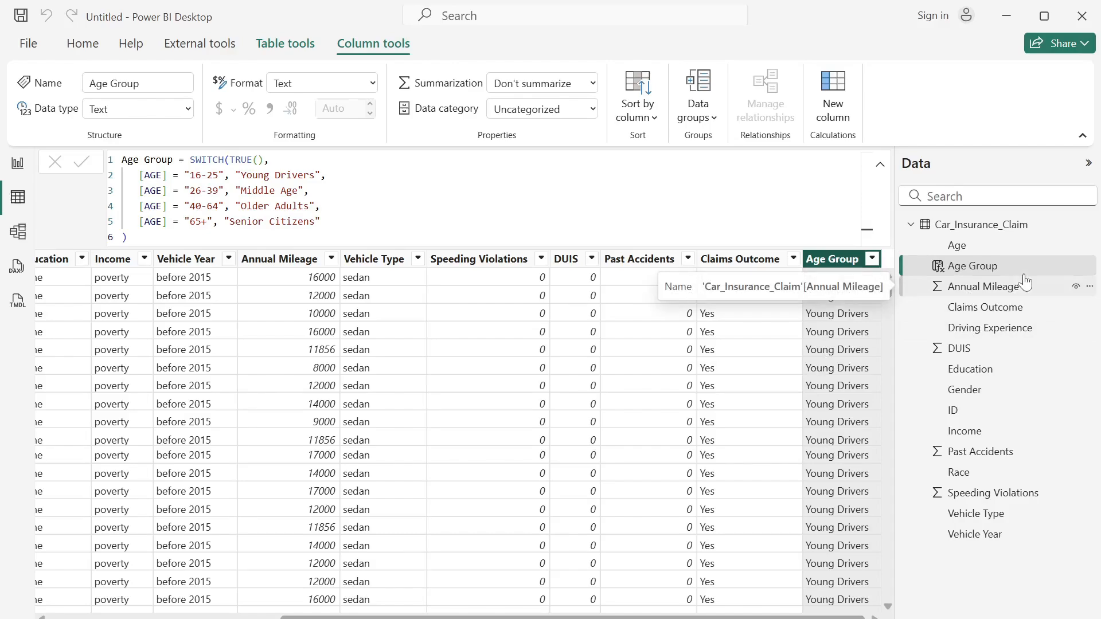
- Create a bin group on the Annual Mileage field with a bin size of 1000
right_click(1000, 294)
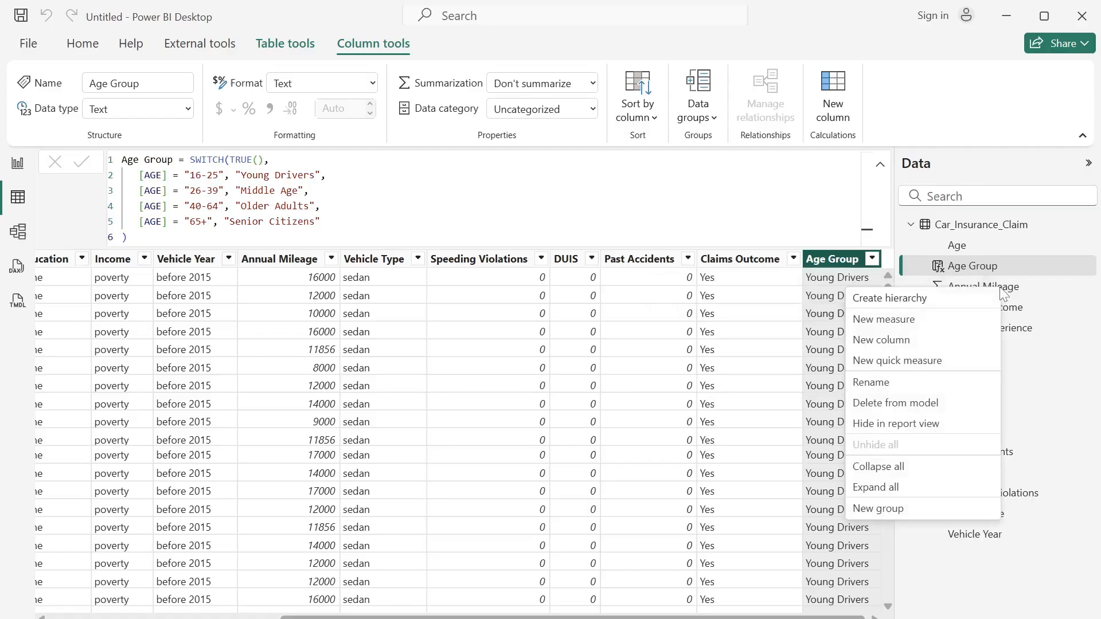
click(1009, 294)
right_click(1010, 292)
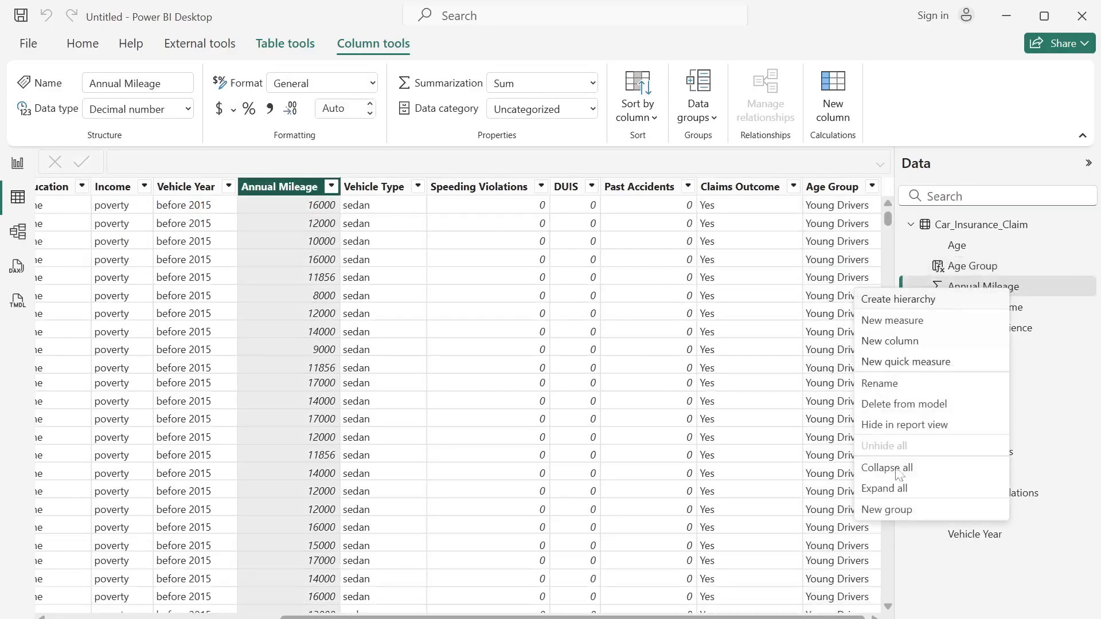
click(932, 512)
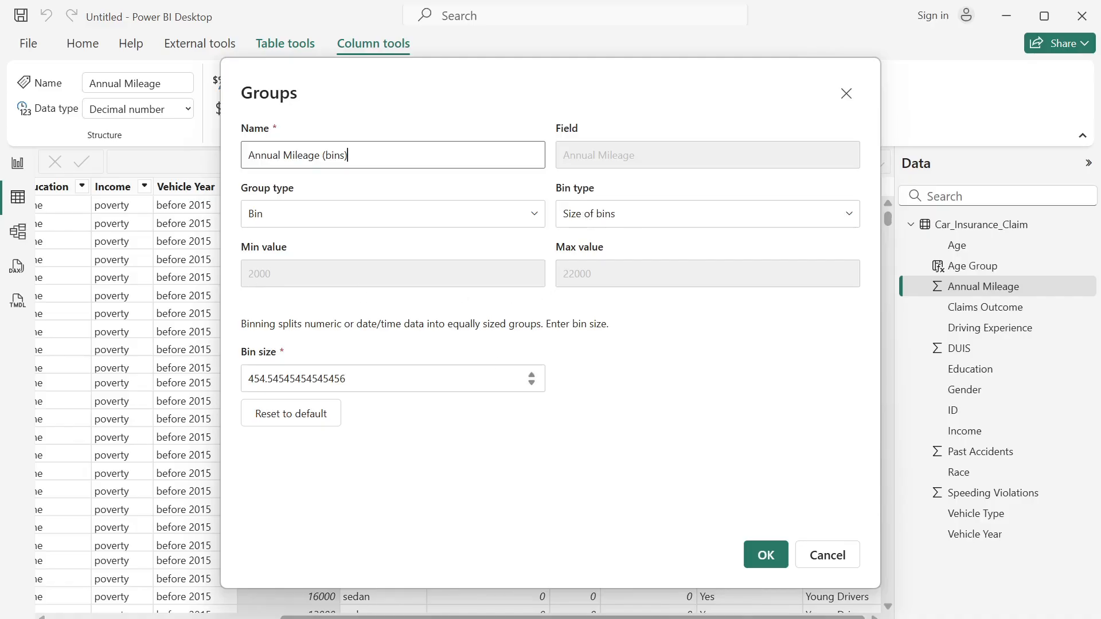
click(347, 378)
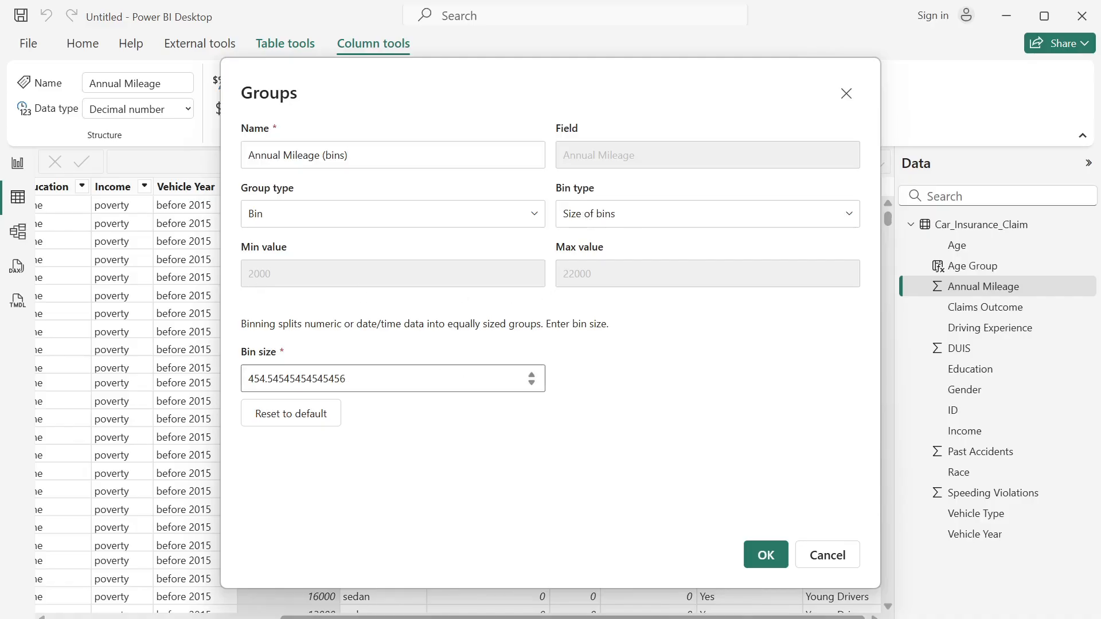
key(BackSpace)
key(BackSpace)
key(BackSpace)
key(BackSpace)
key(BackSpace)
key(BackSpace)
key(BackSpace)
key(BackSpace)
key(BackSpace)
key(BackSpace)
key(BackSpace)
key(BackSpace)
key(BackSpace)
key(BackSpace)
key(BackSpace)
key(BackSpace)
key(BackSpace)
key(BackSpace)
text(1)
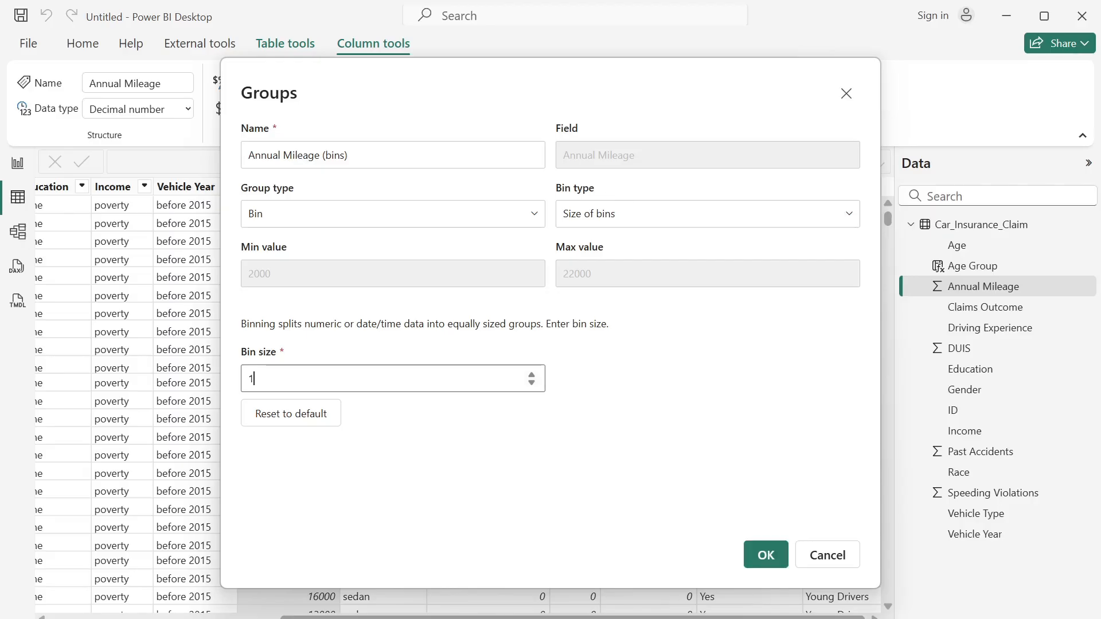
text(000)
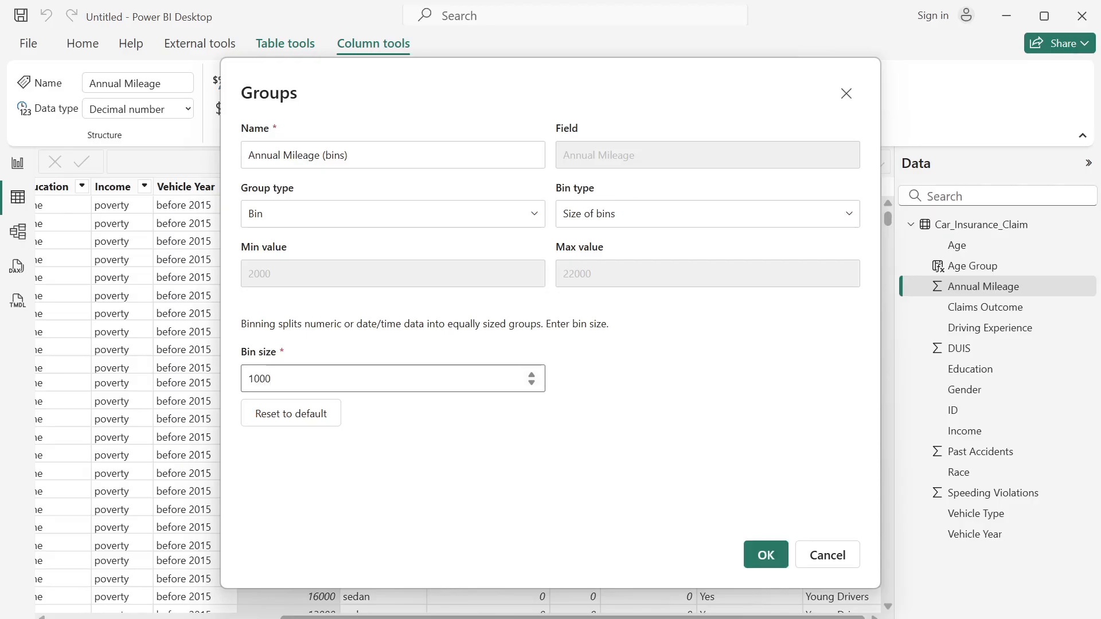
click(779, 556)
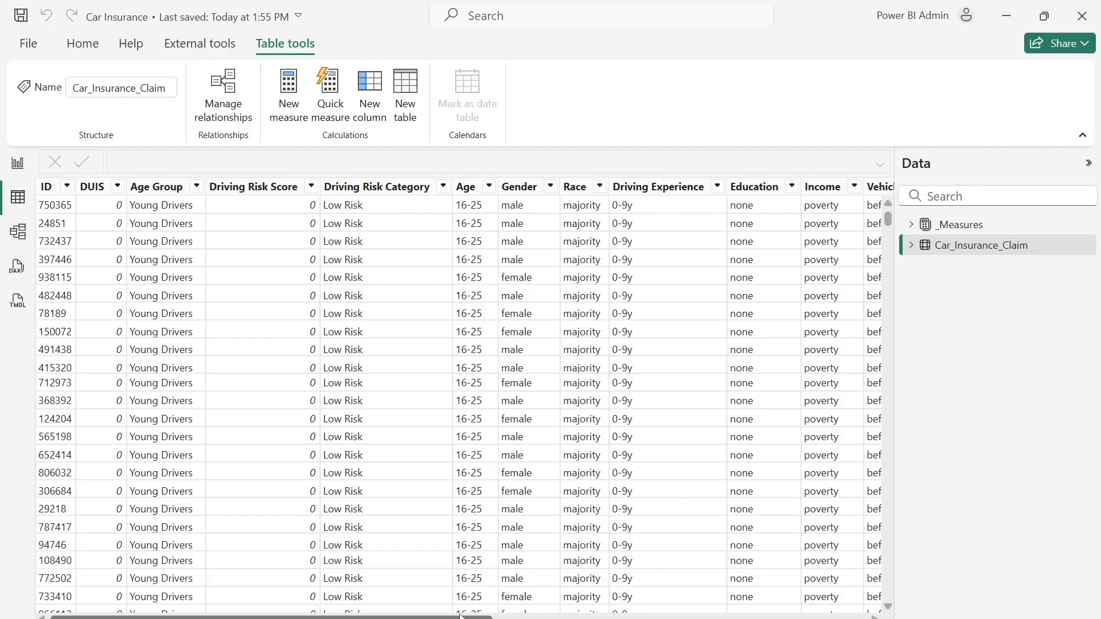
- Add a Driving Risk Score calculated column to Car_Insurance_Claim: Speeding Violations * 3 + DUIS * 5 + Past Accidents * 2
drag(459, 616, 863, 616)
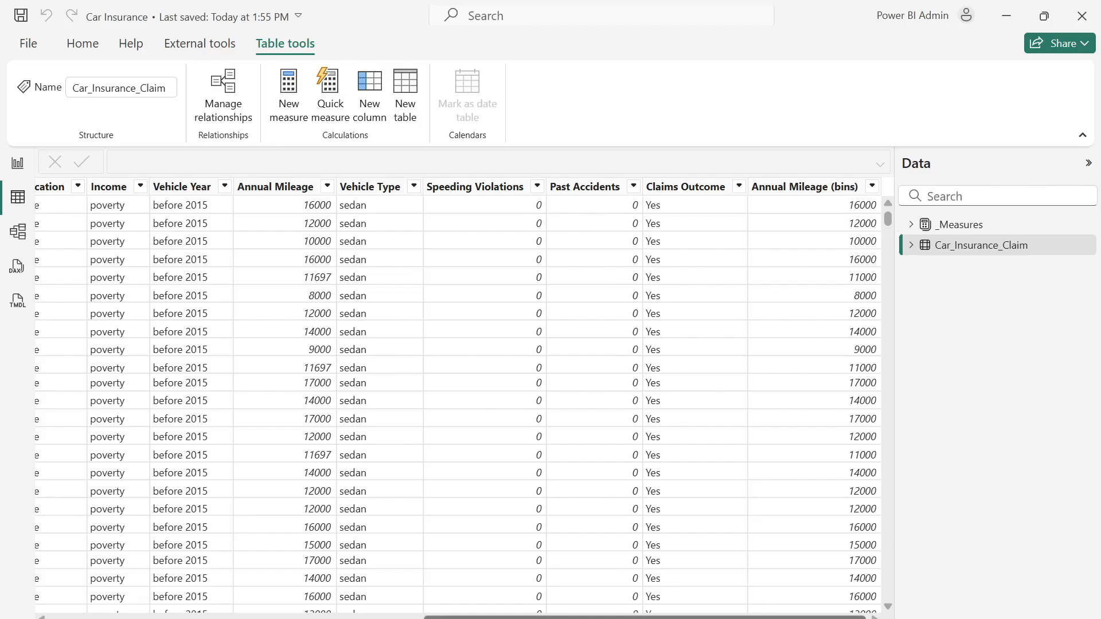
drag(789, 617, 745, 617)
scroll(378, 596, left, 10)
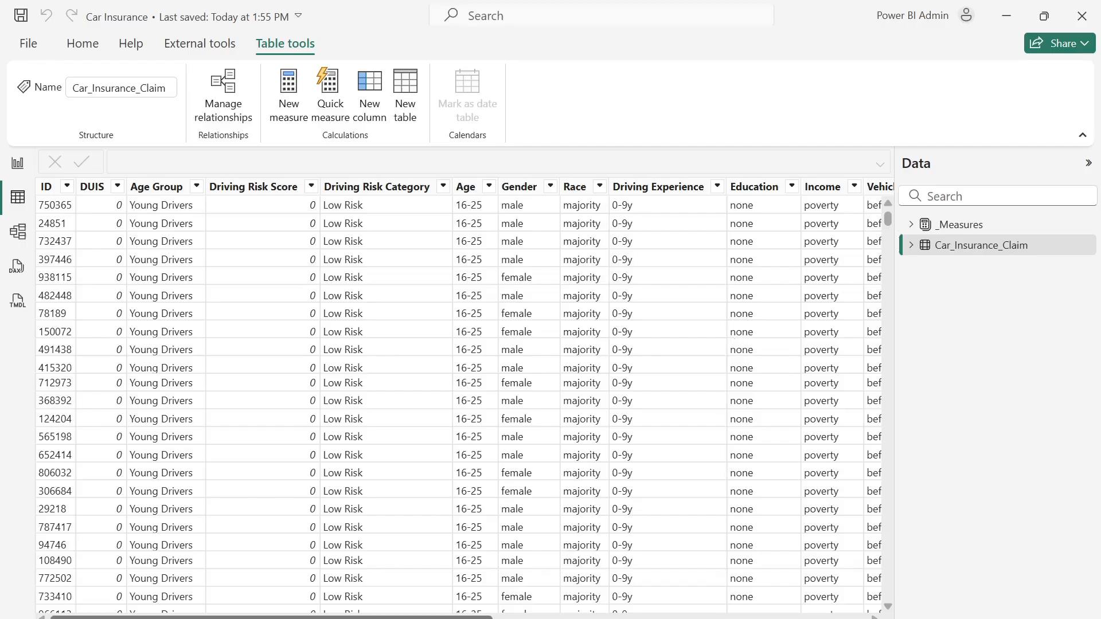
scroll(465, 395, right, 10)
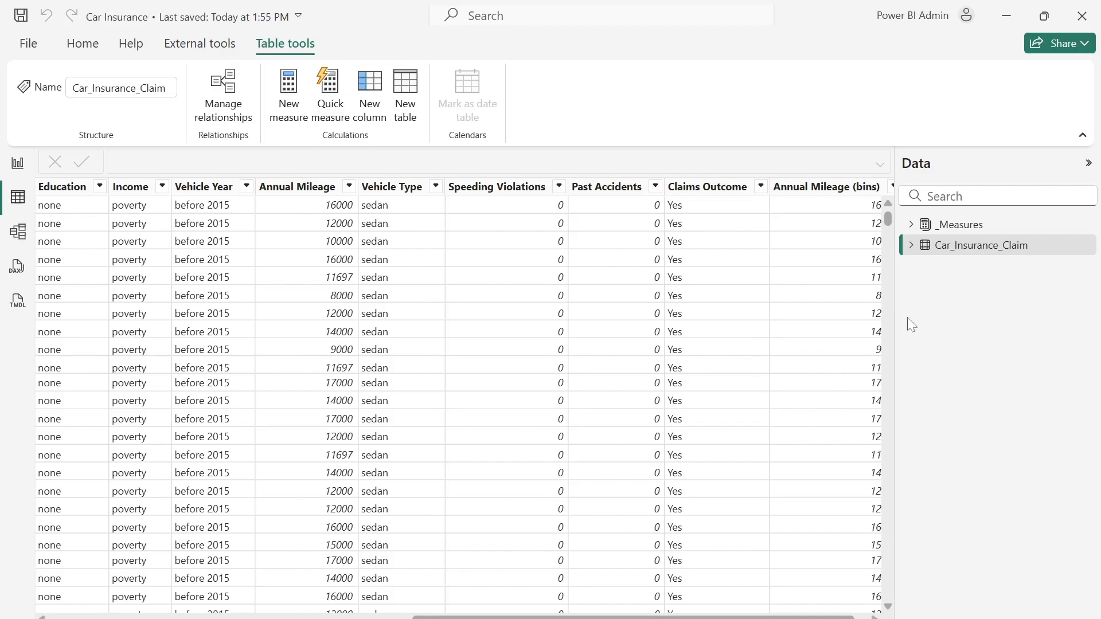
click(934, 249)
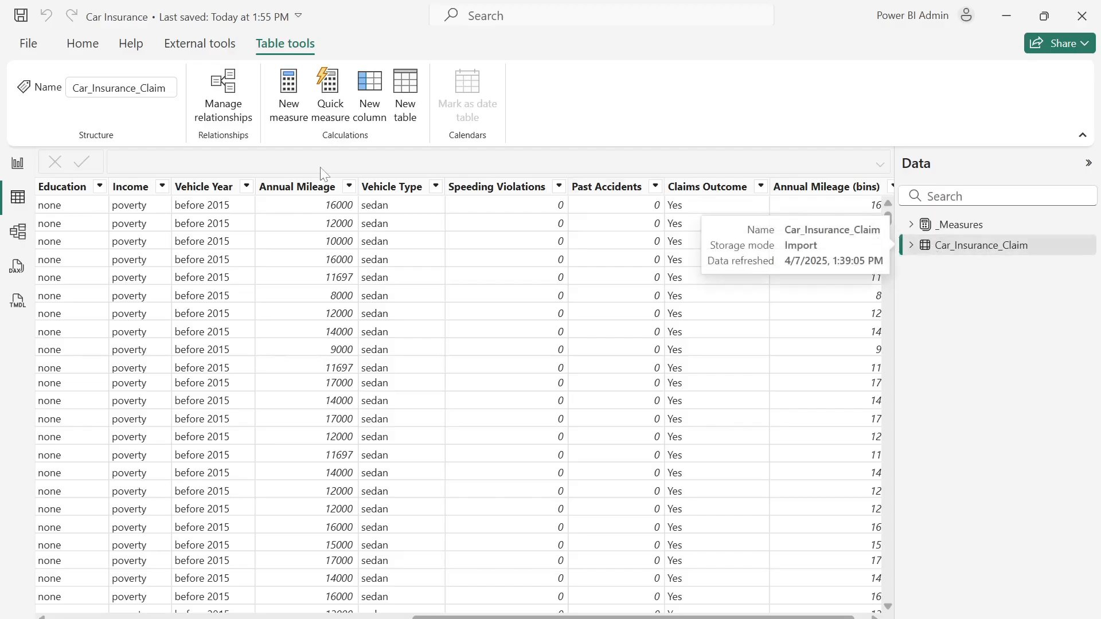
click(362, 110)
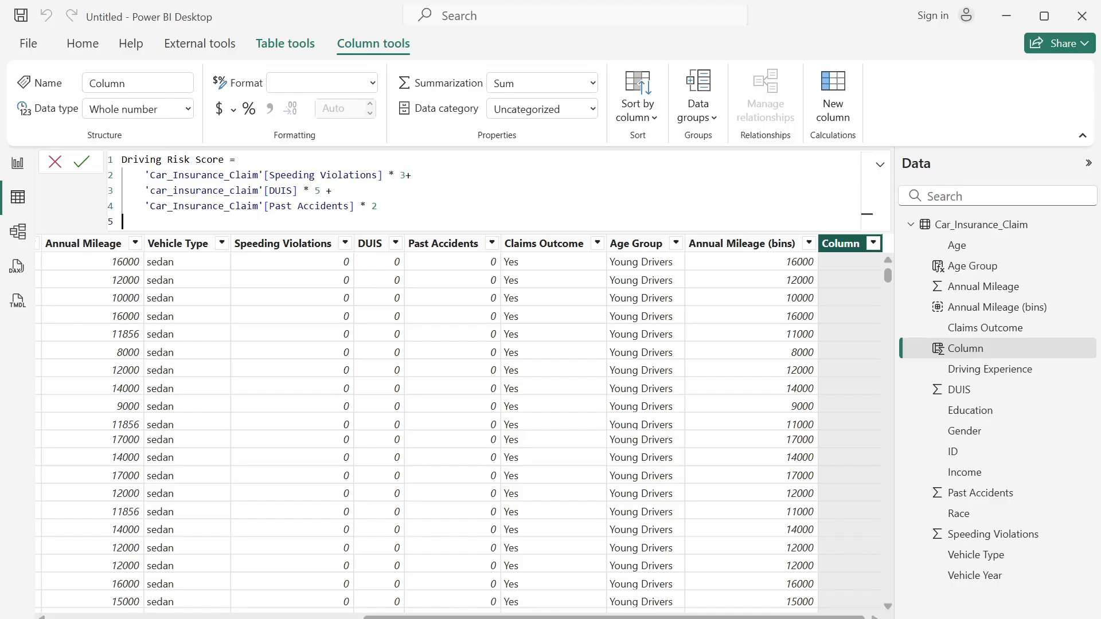
click(81, 162)
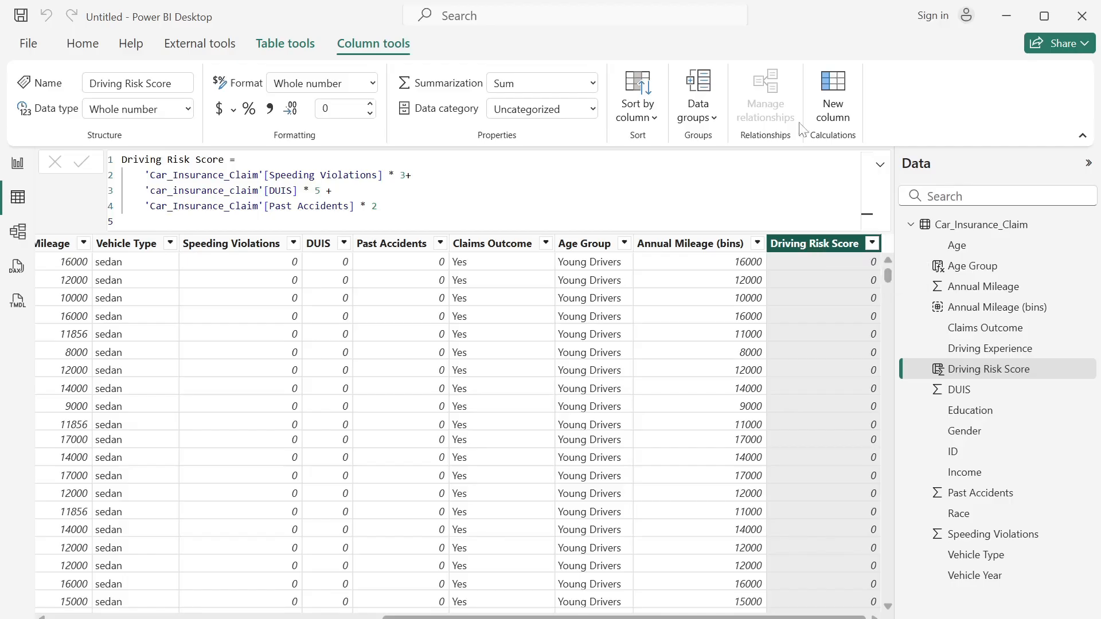
- Add a Driving Risk Category column using SWITCH on Driving Risk Score: >= 31 "High Risk", >= 16 "Moderate Risk", otherwise "Low Risk"
click(836, 106)
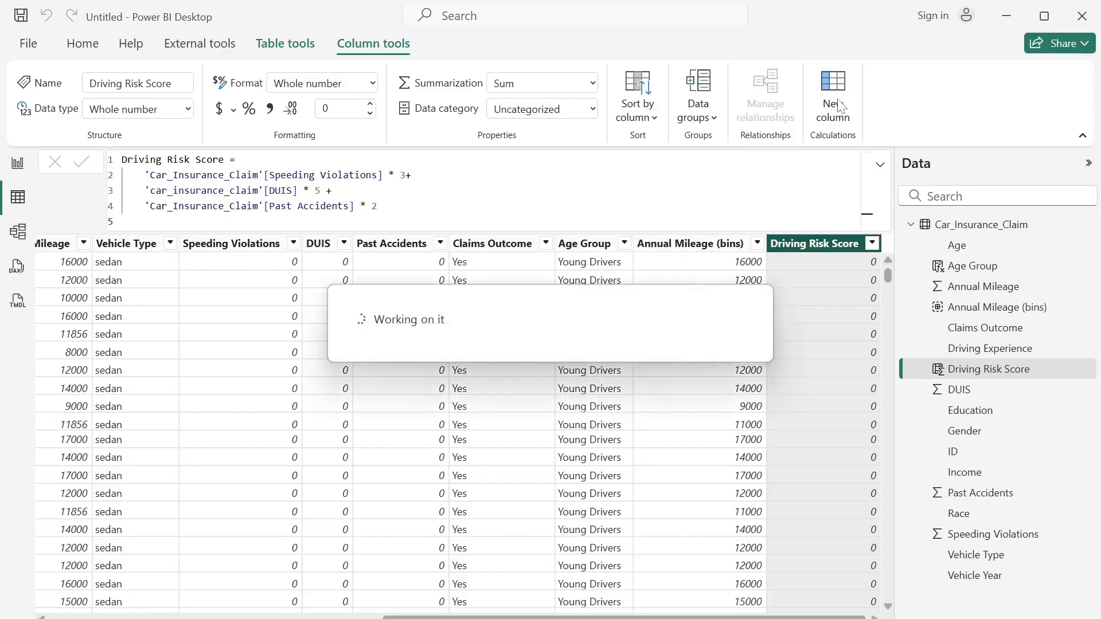
text(Driving Risk Category = SWITCH(     TRUE(),     'Car_Insurance_Claim'[Driving Risk Score] >= 31, "High Risk",     'Car_Insurance_Claim'[Driving Risk Score] >= 16, "Moderate Risk",     "Low Risk" ))
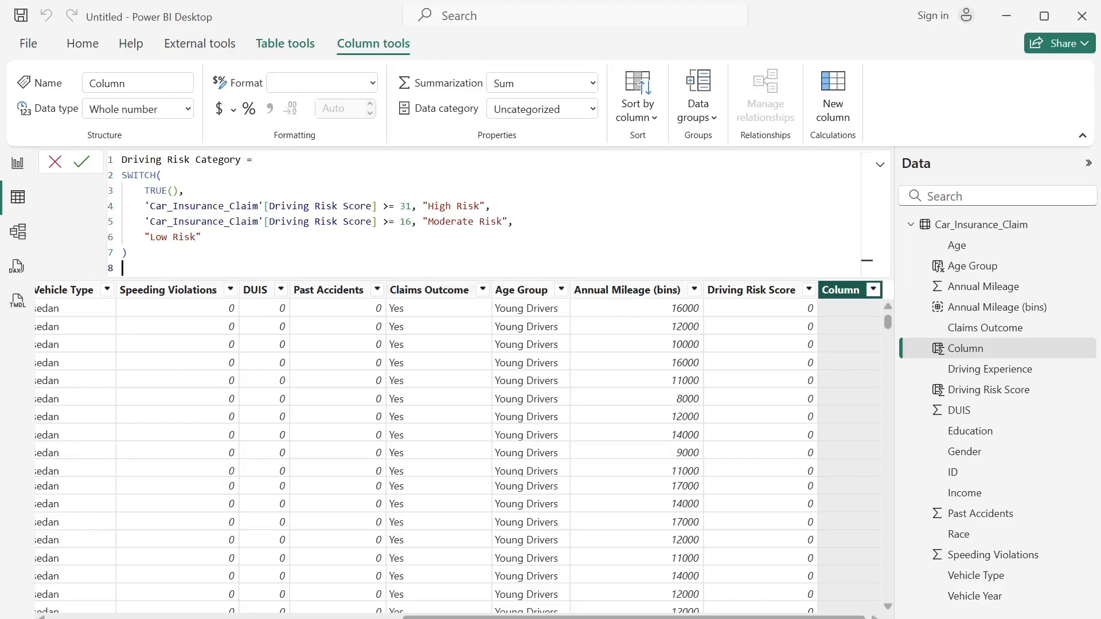
key(Return)
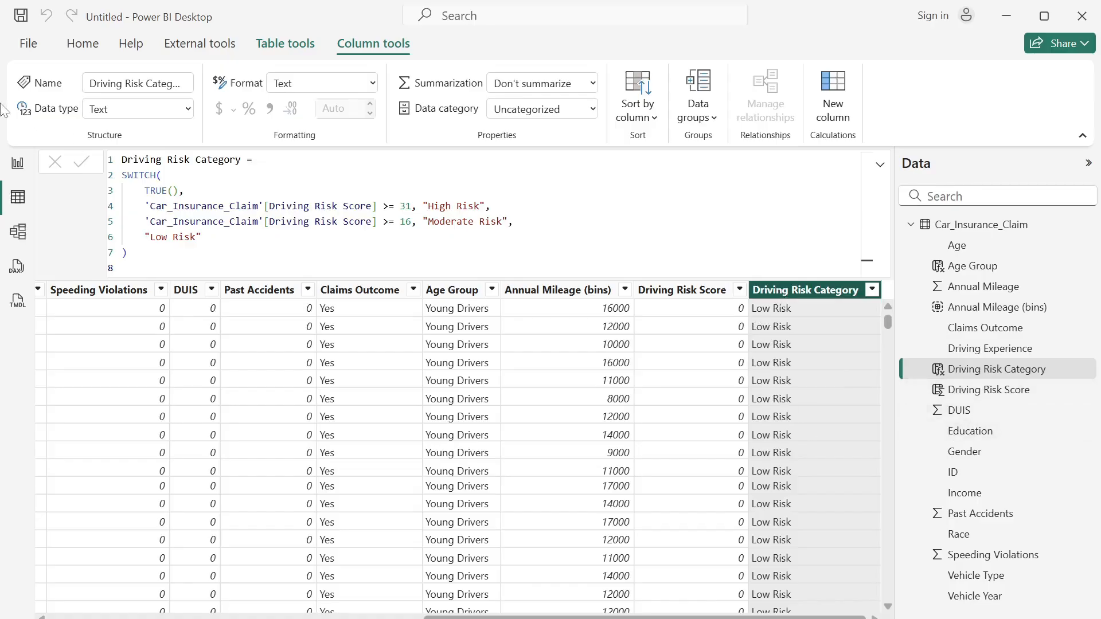
- In the report view, create a blank manually entered table named _Measures and load it into the model
click(20, 172)
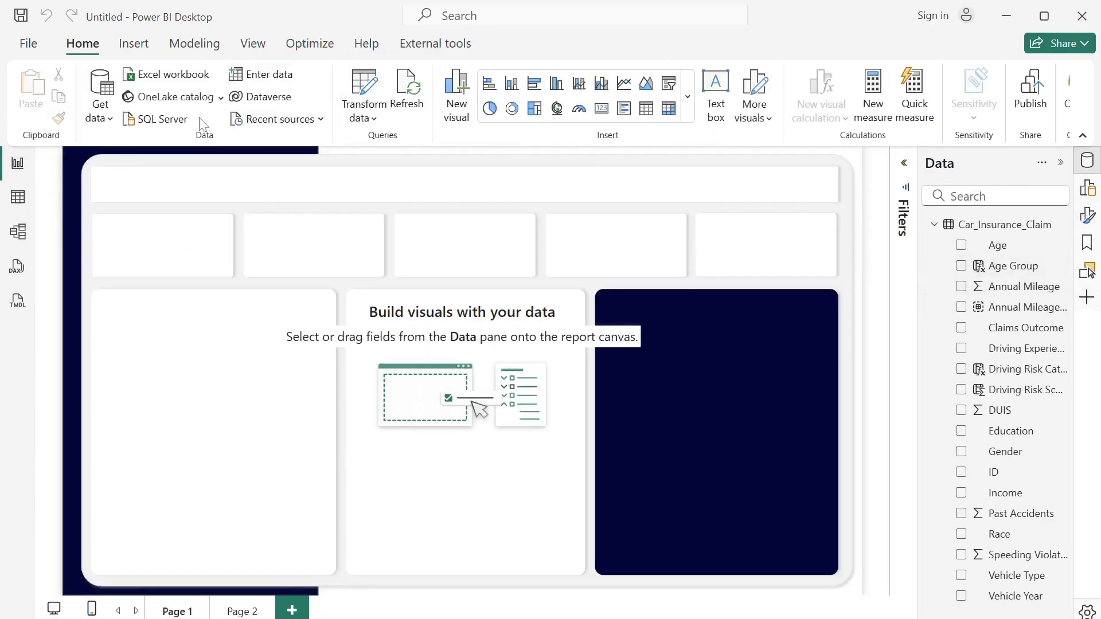
click(275, 83)
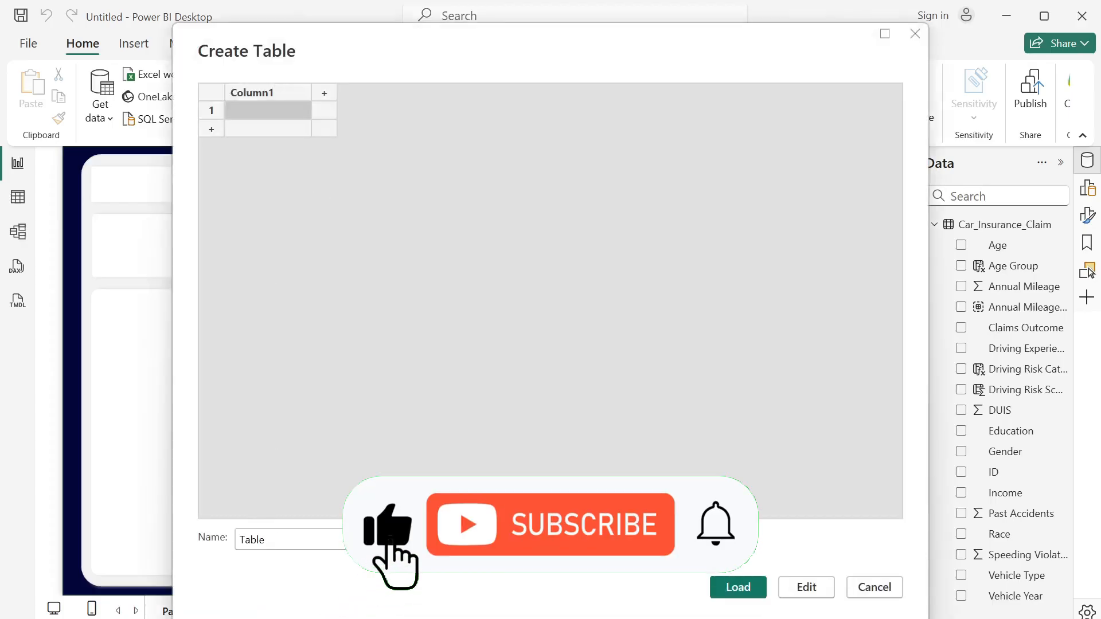
drag(270, 540, 206, 541)
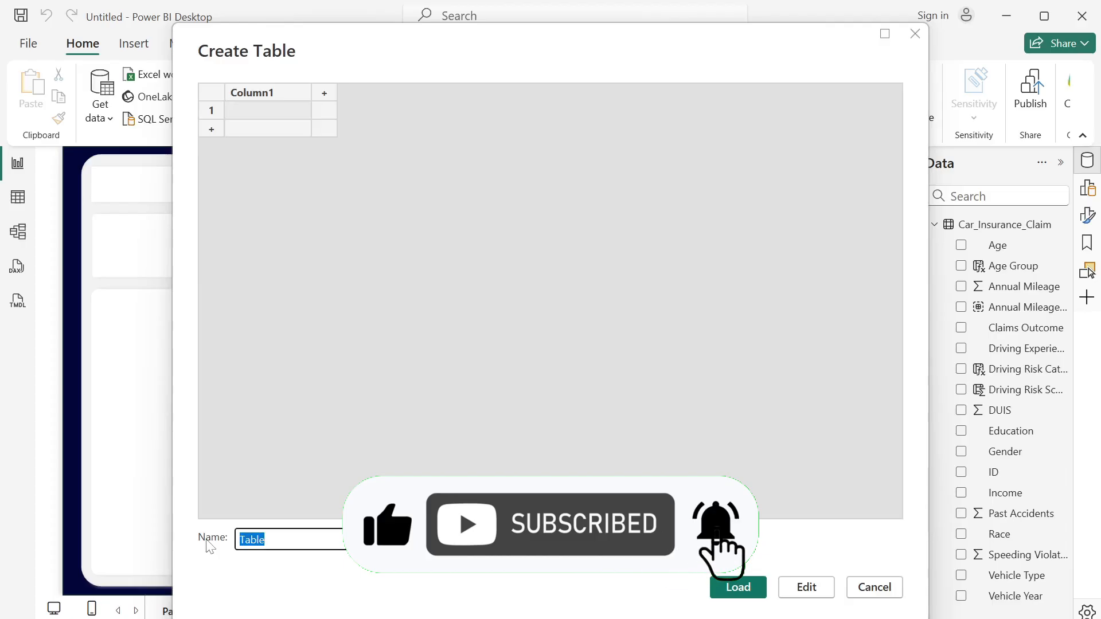
text(_Measures)
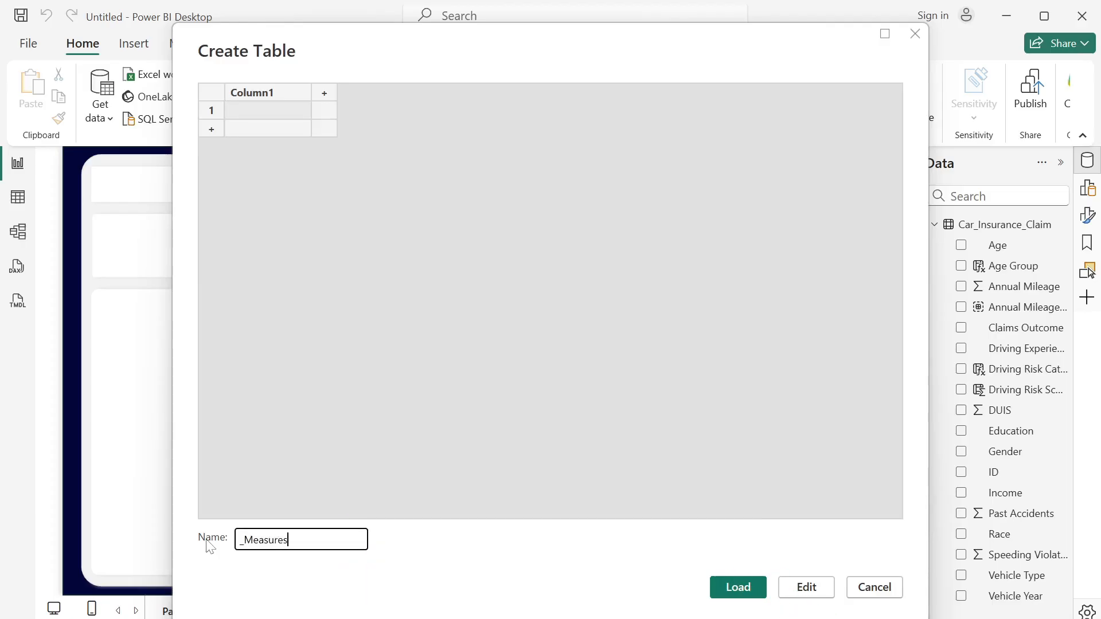
key(Return)
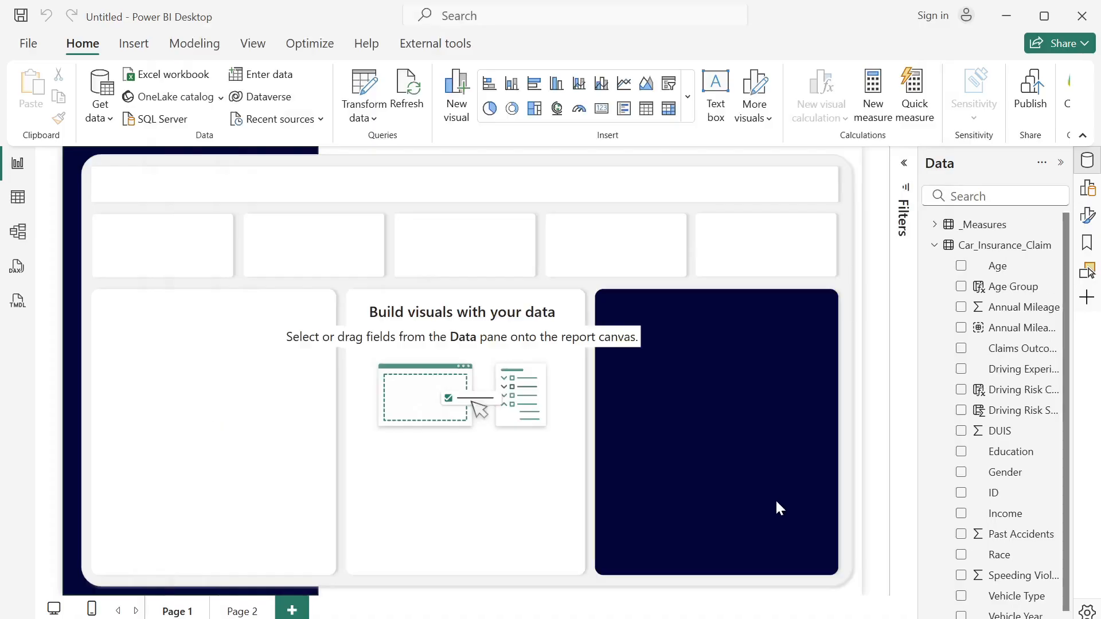
- In the table view, examine the ID column of the Car_Insurance_Claim table
click(20, 200)
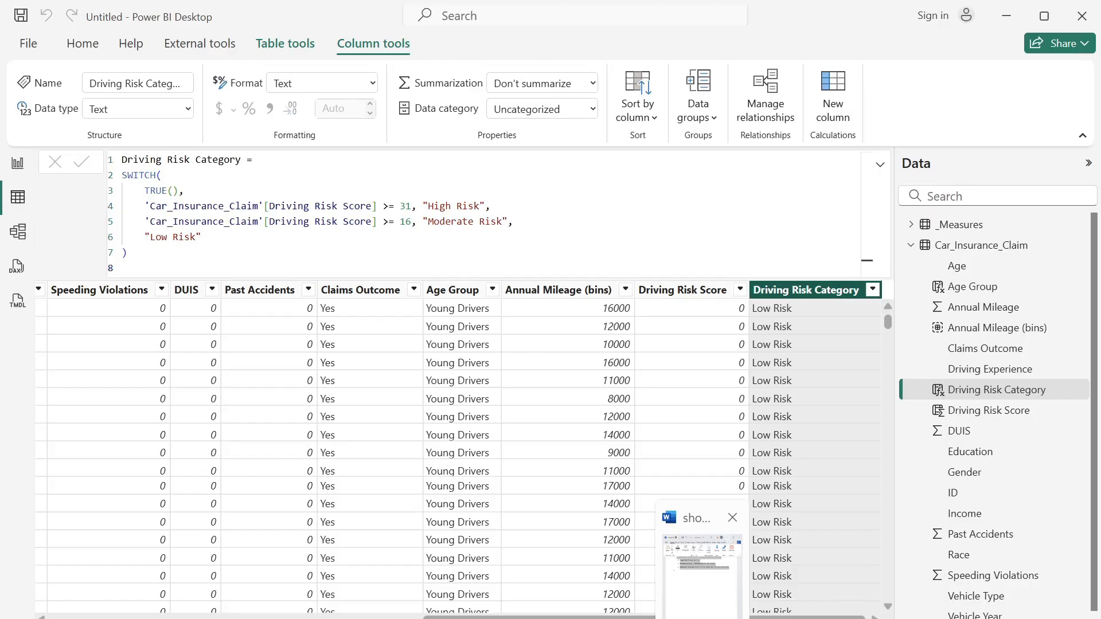
scroll(458, 447, left, 10)
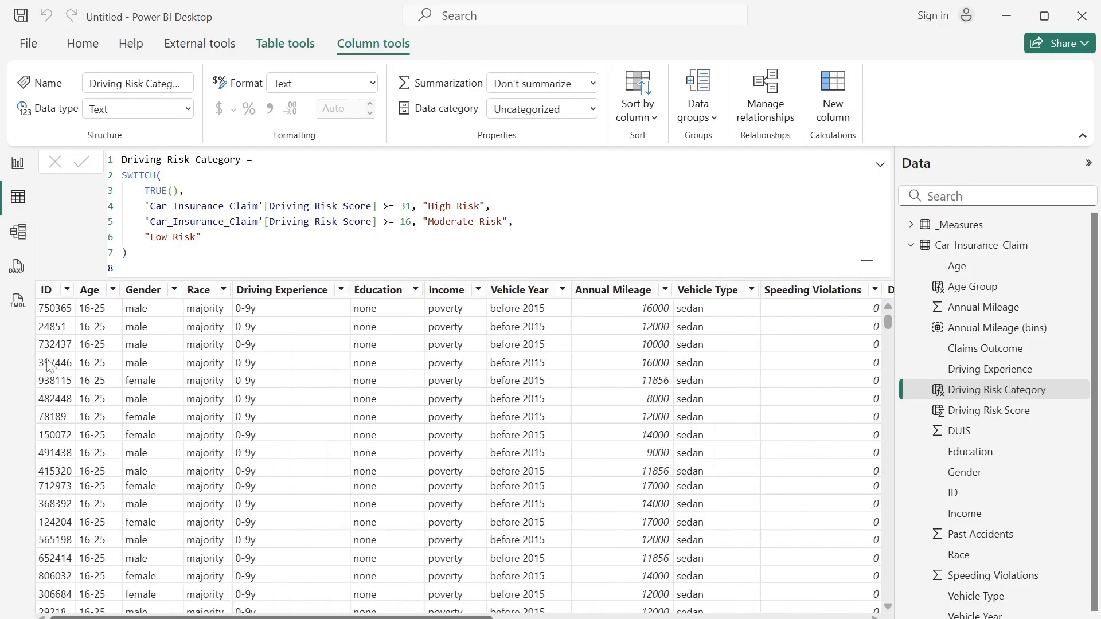
click(50, 292)
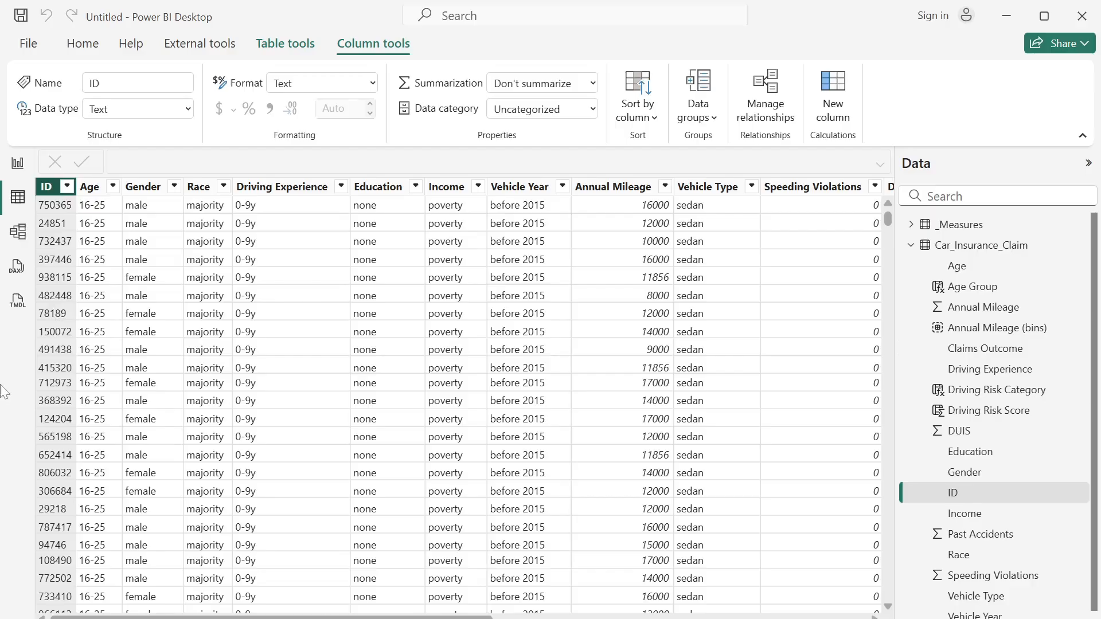
- Create a Total Policies measure in the _Measures table: COUNTROWS(Car_Insurance_Claim)
right_click(977, 229)
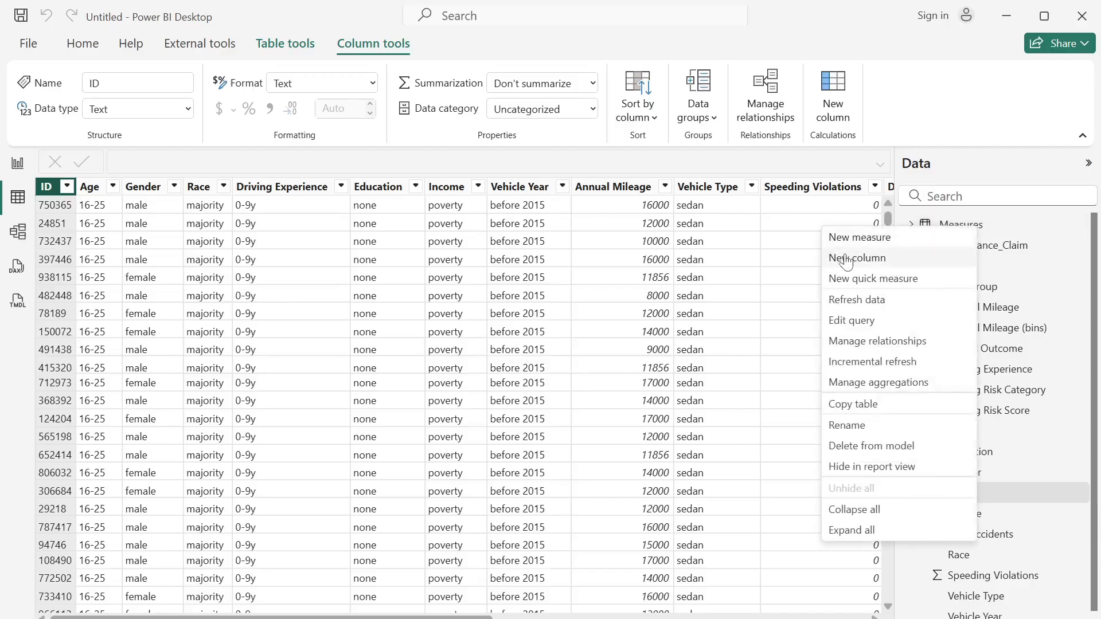
click(872, 239)
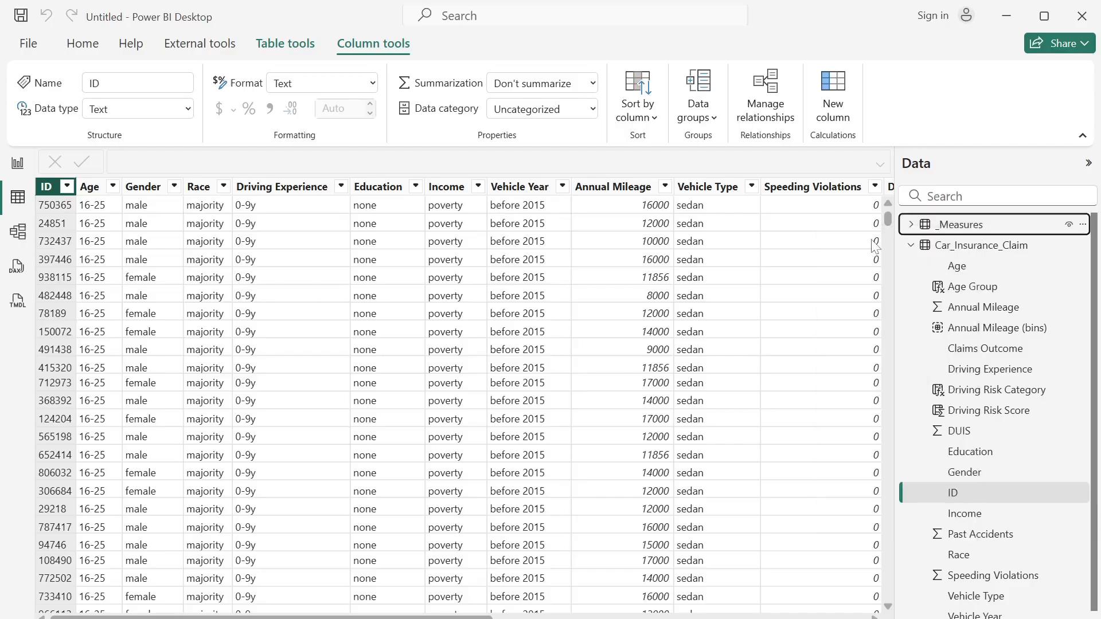
text(To)
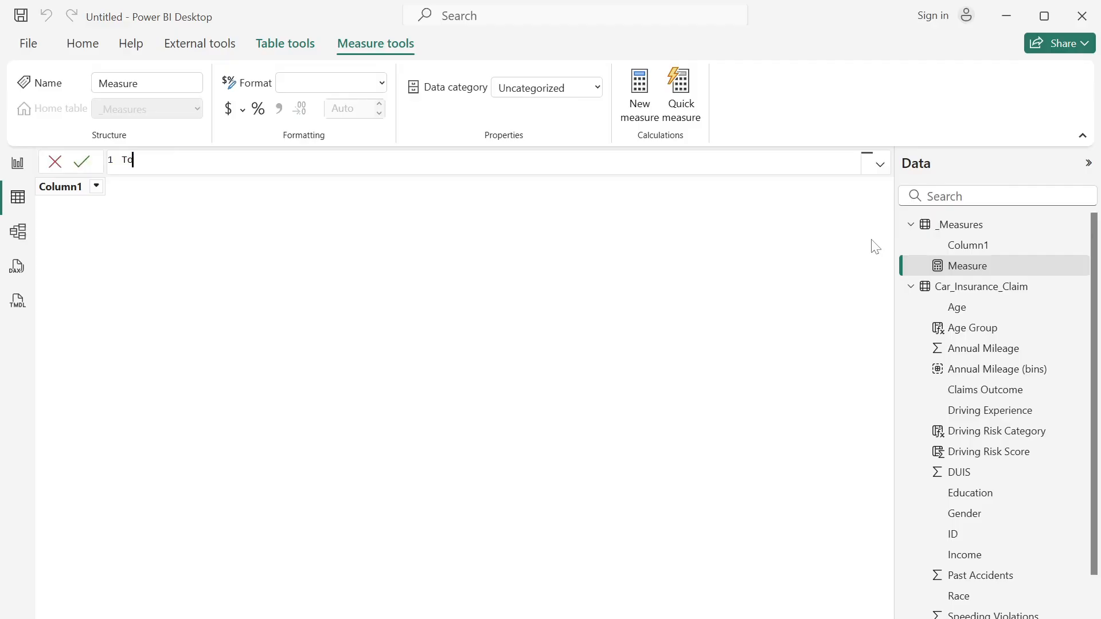
text(tal Policies = coun)
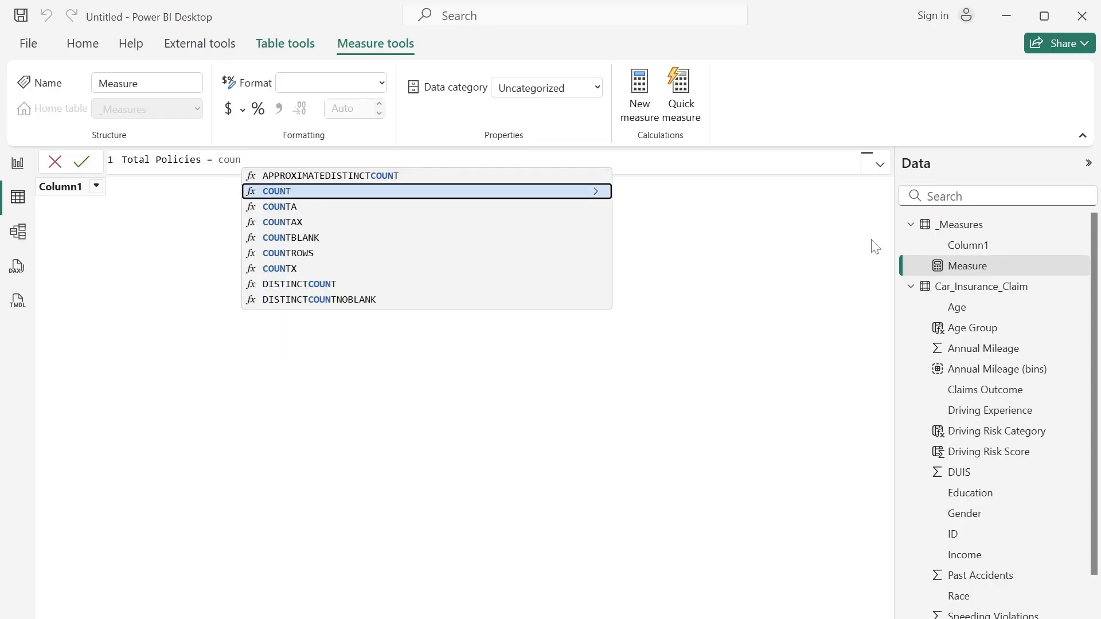
text(t)
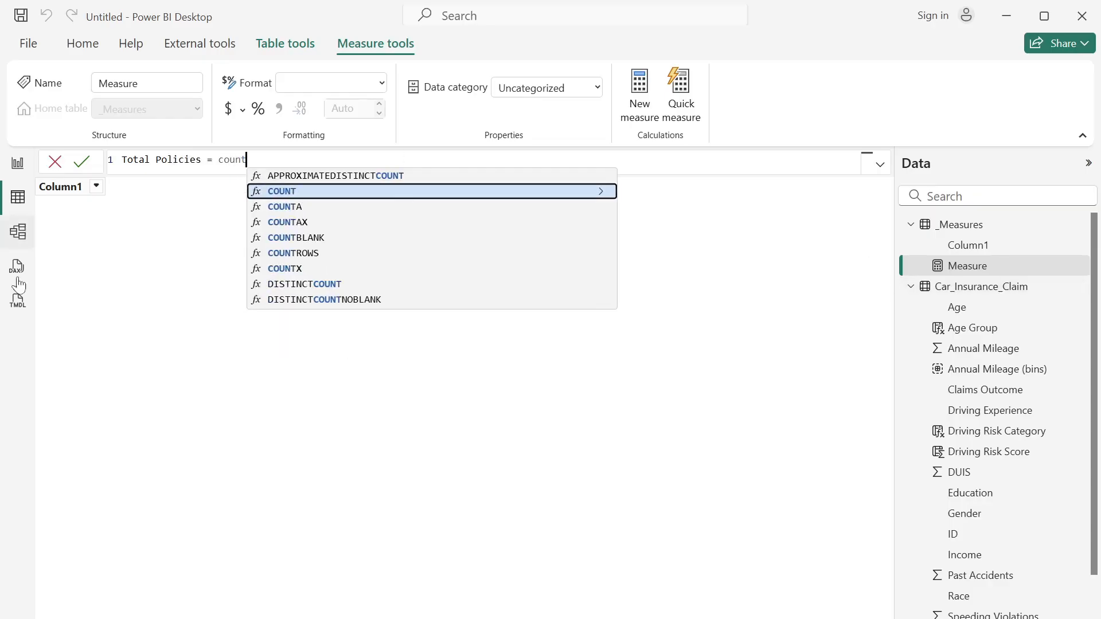
click(314, 253)
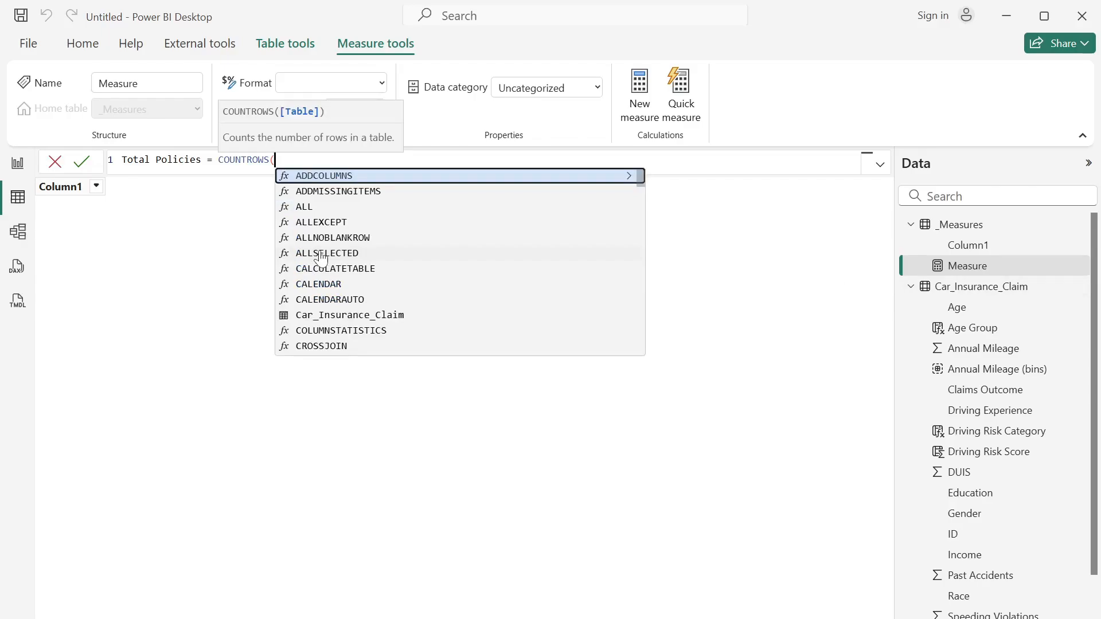
text(table)
key(BackSpace)
key(BackSpace)
key(BackSpace)
key(BackSpace)
key(BackSpace)
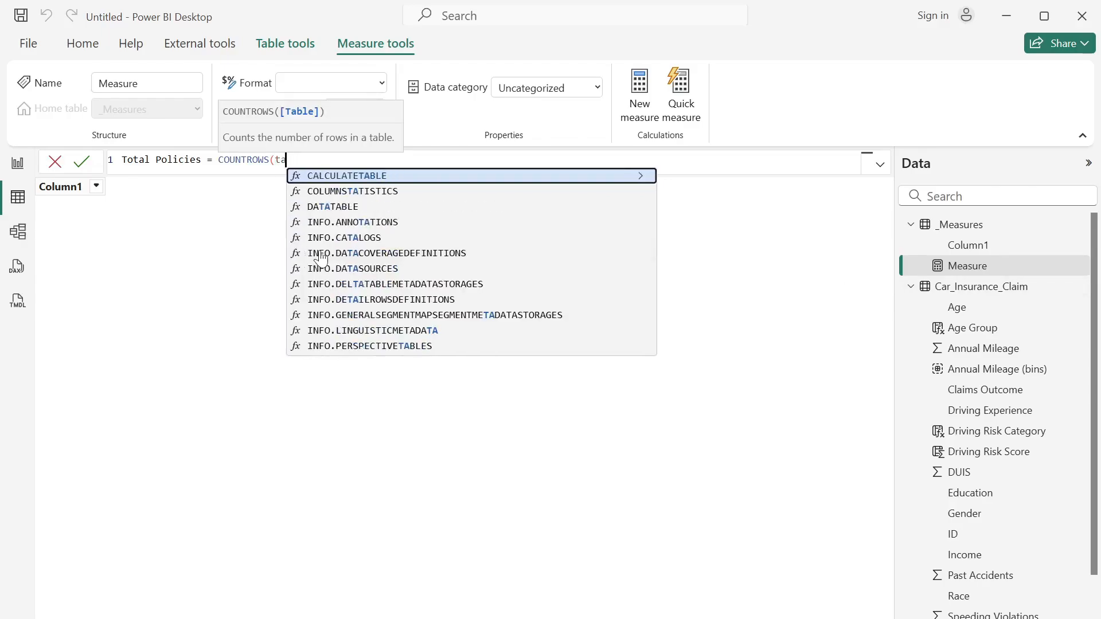
text(ca)
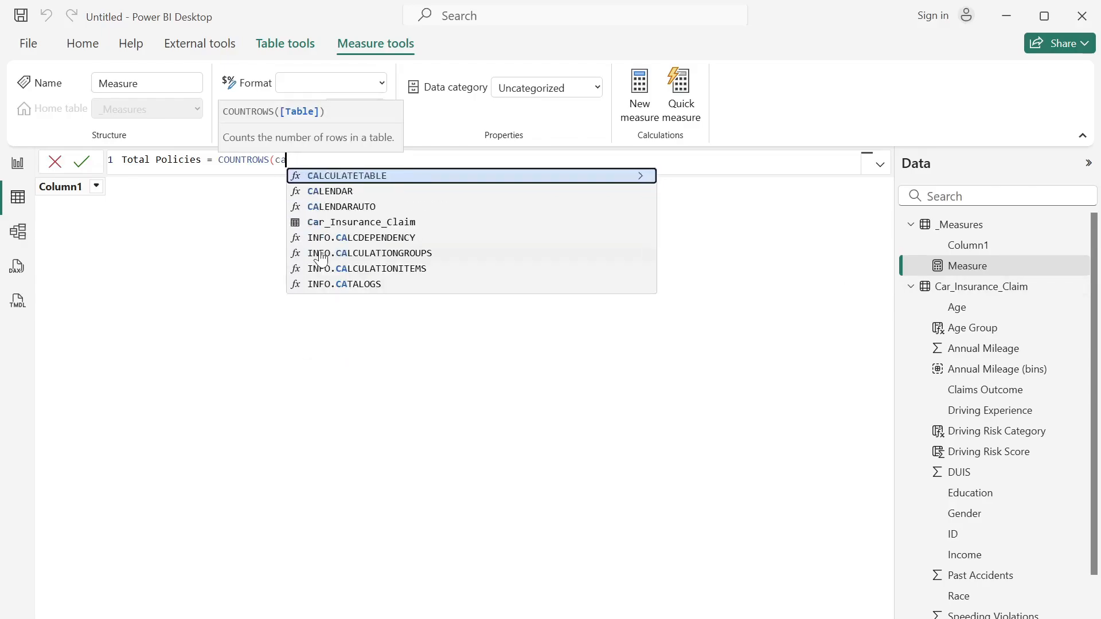
click(340, 222)
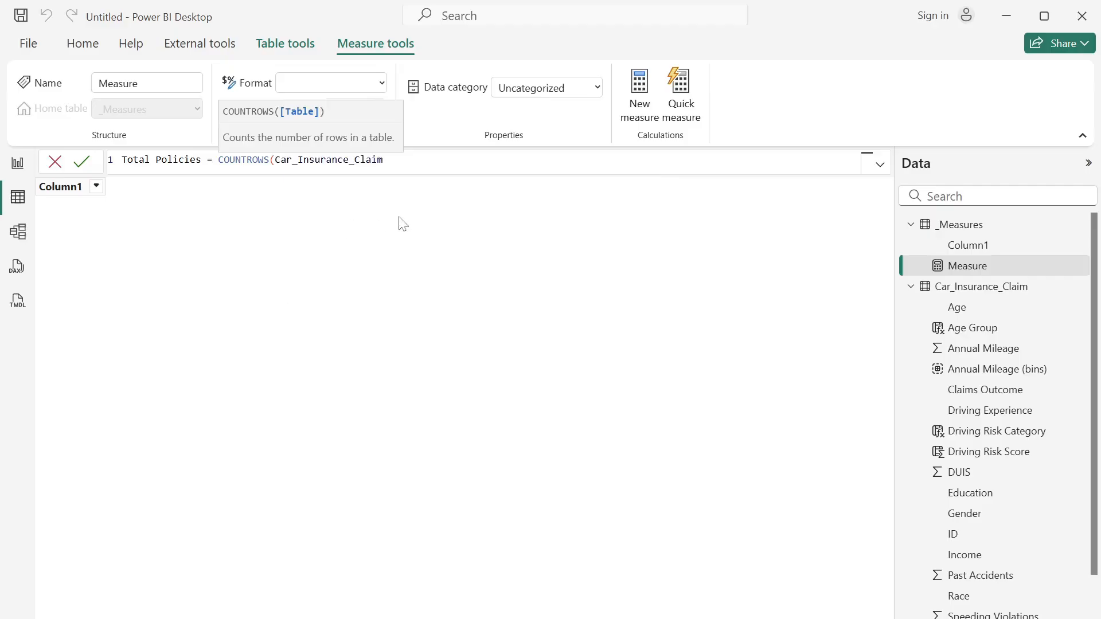
text())
key(Return)
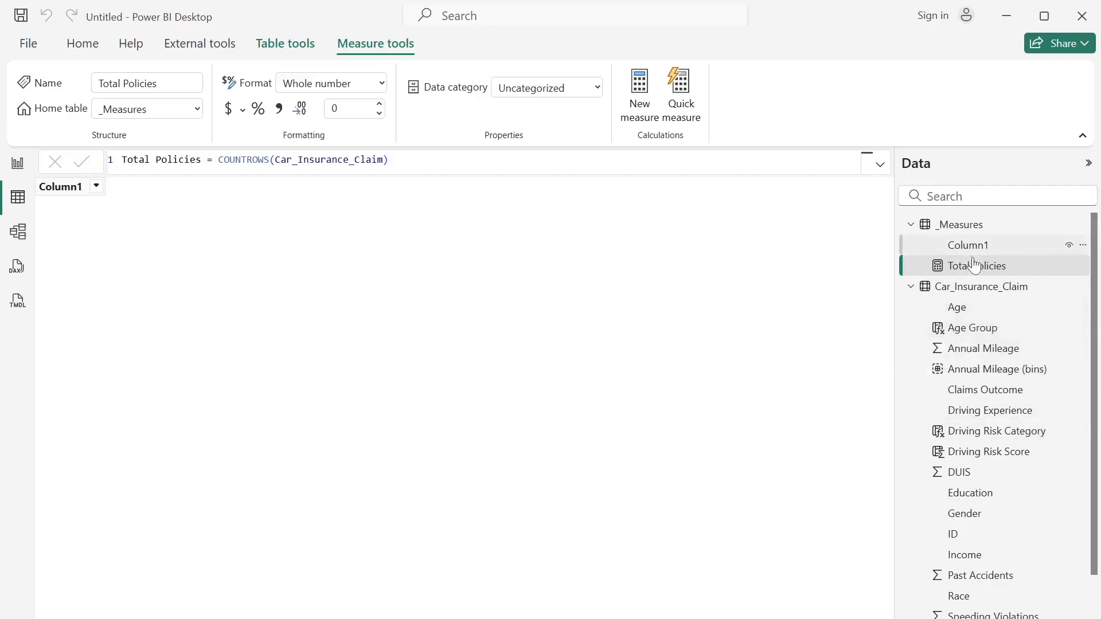
- Check which distinct values the Claims Outcome column of Car_Insurance_Claim contains, leaving it unfiltered
click(970, 287)
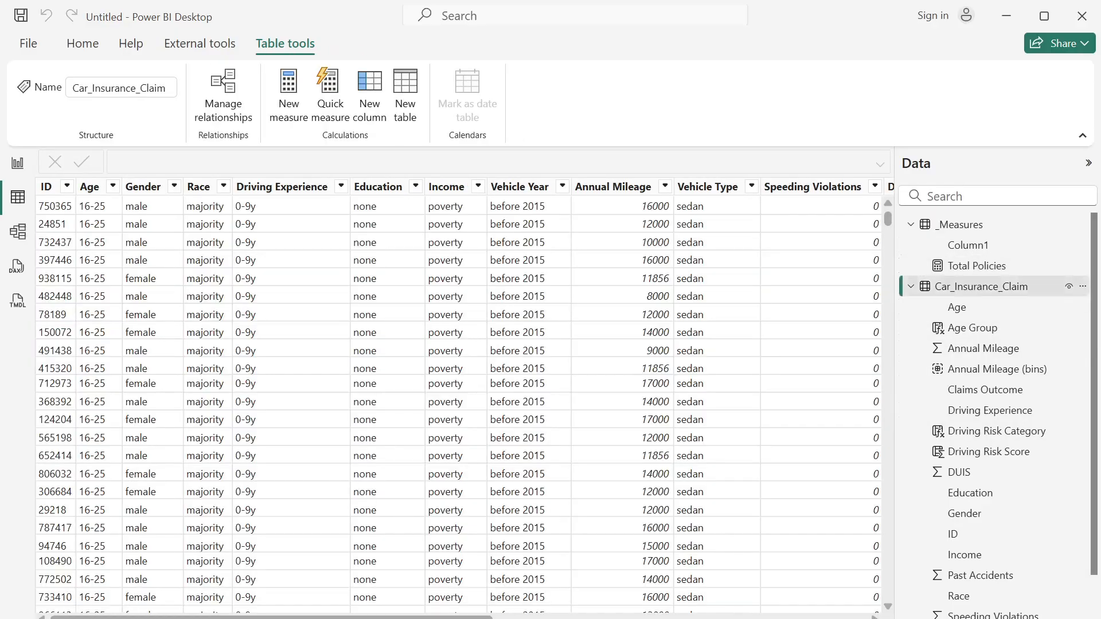
scroll(459, 401, right, 10)
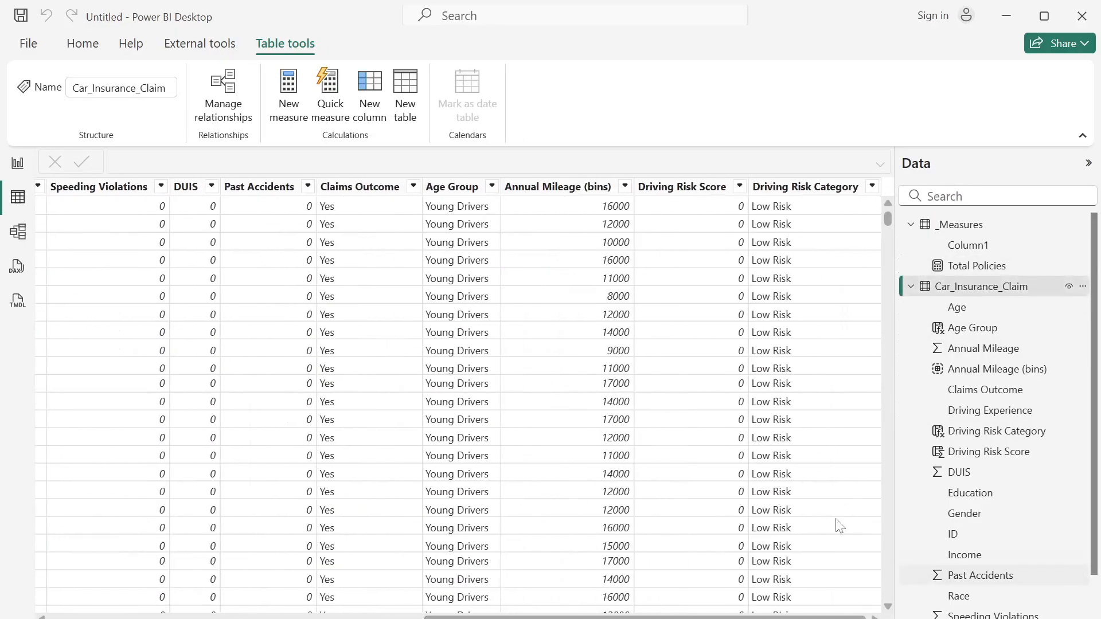
click(413, 187)
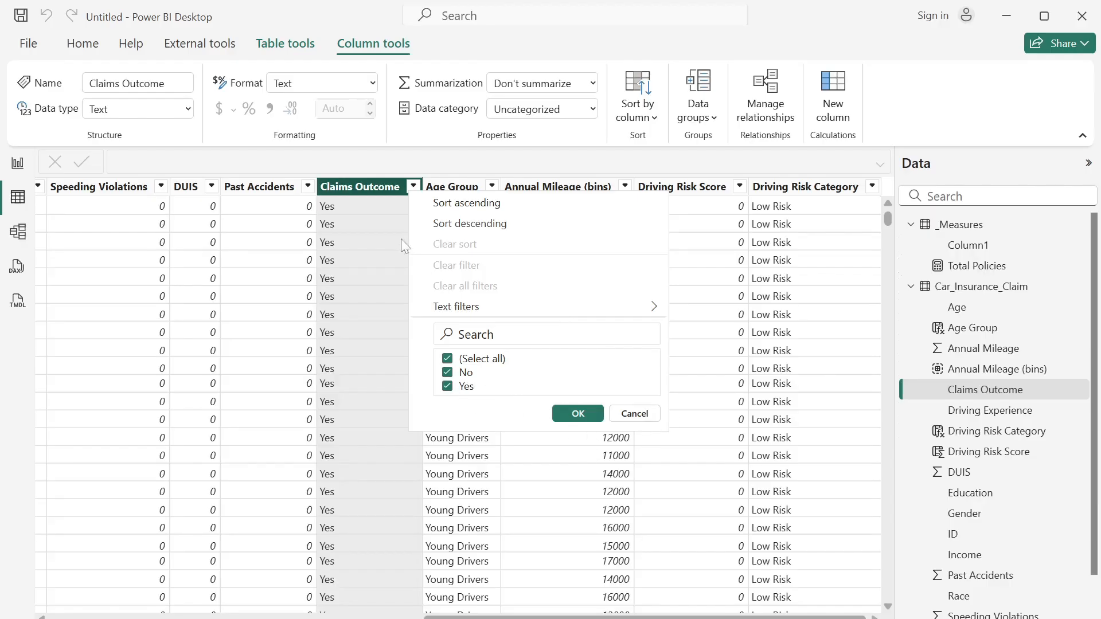
click(635, 413)
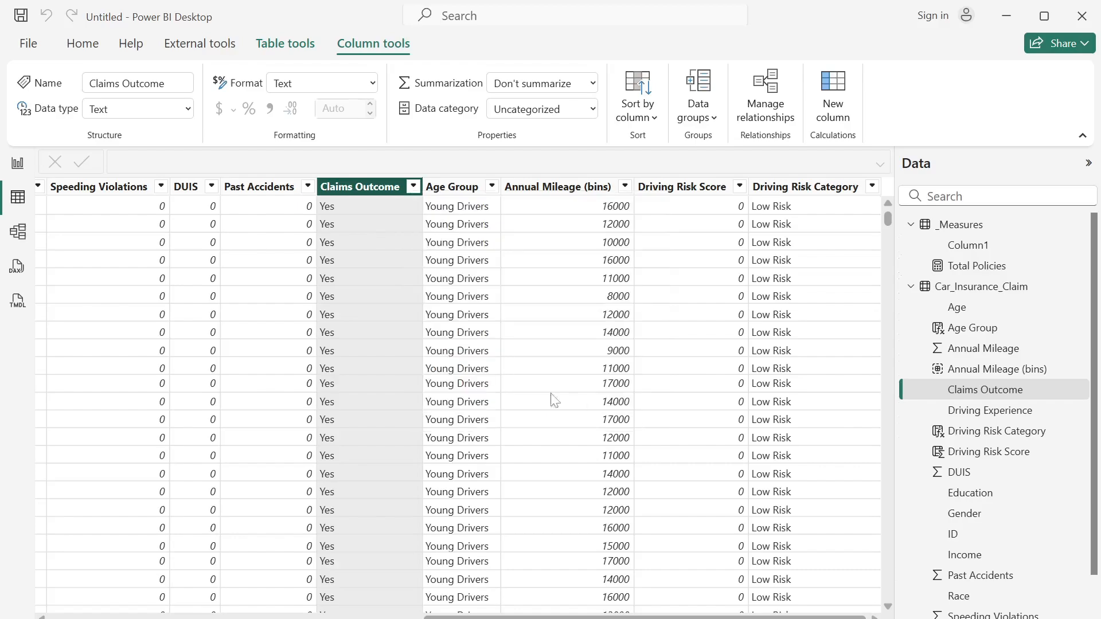
- Create a Total Claims measure in _Measures: CALCULATE([Total Policies], Car_Insurance_Claim[Claims Outcome]="Yes")
right_click(993, 228)
click(913, 239)
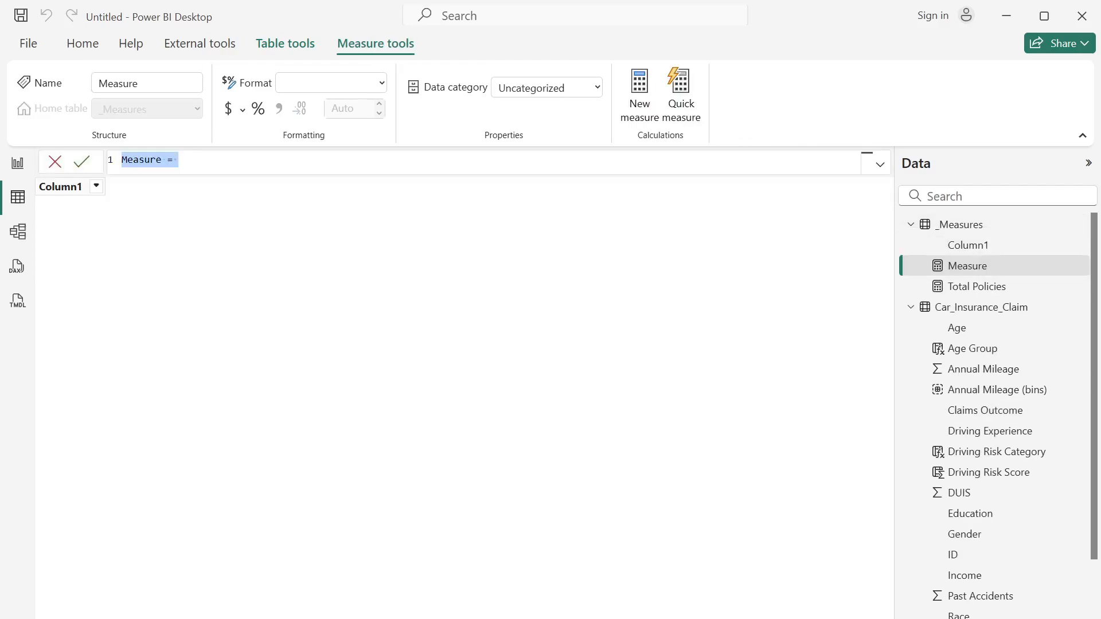
text(To)
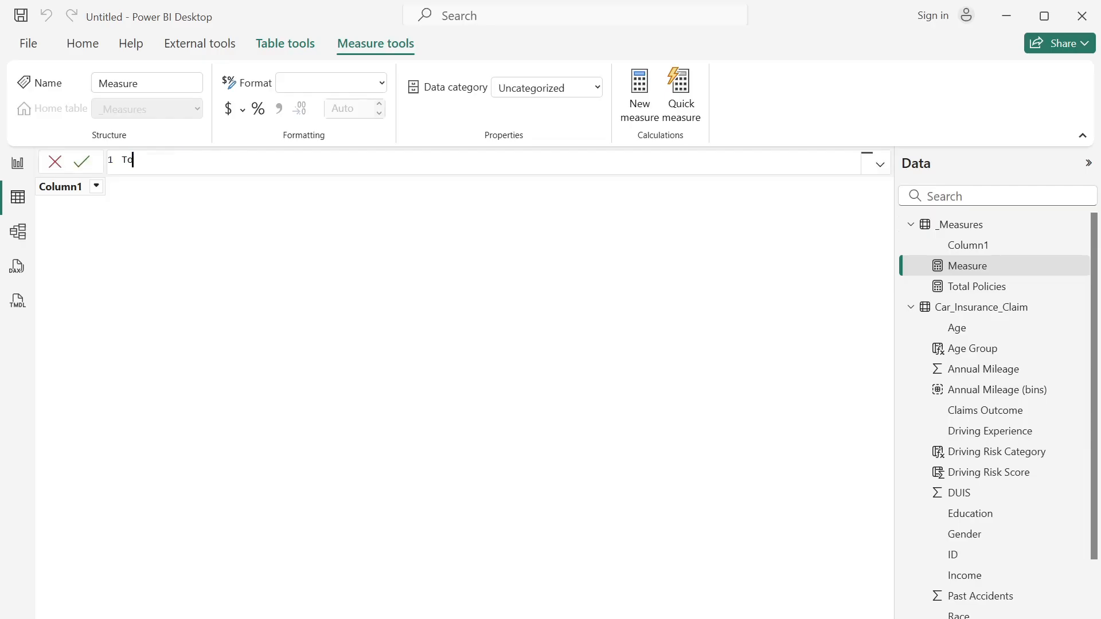
text(tal Claims = ca)
key(Tab)
text(t)
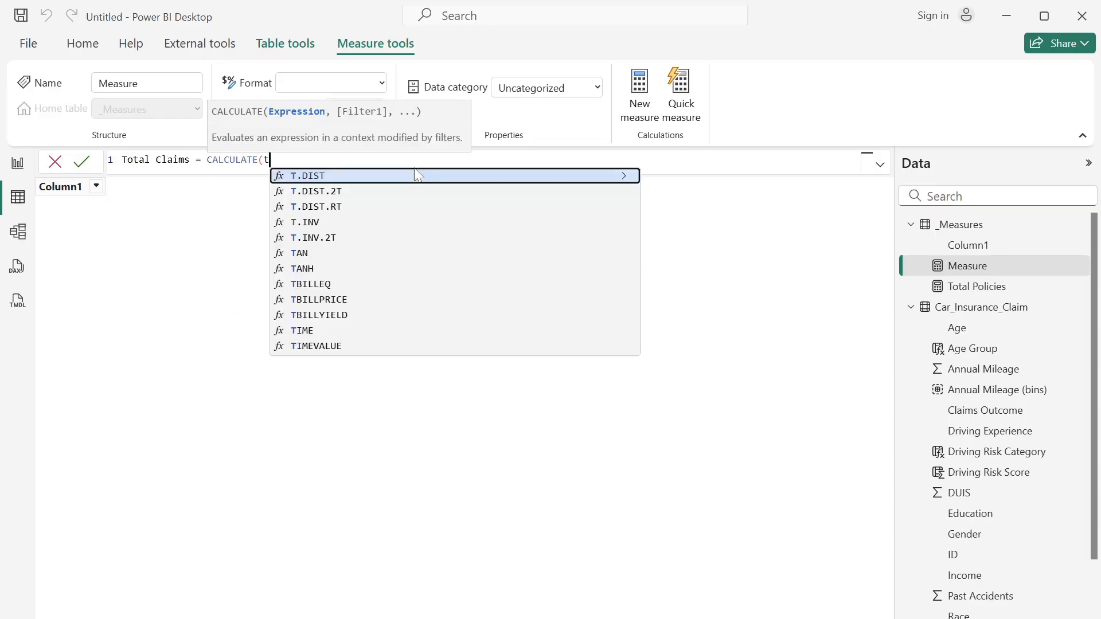
text(ot)
key(Tab)
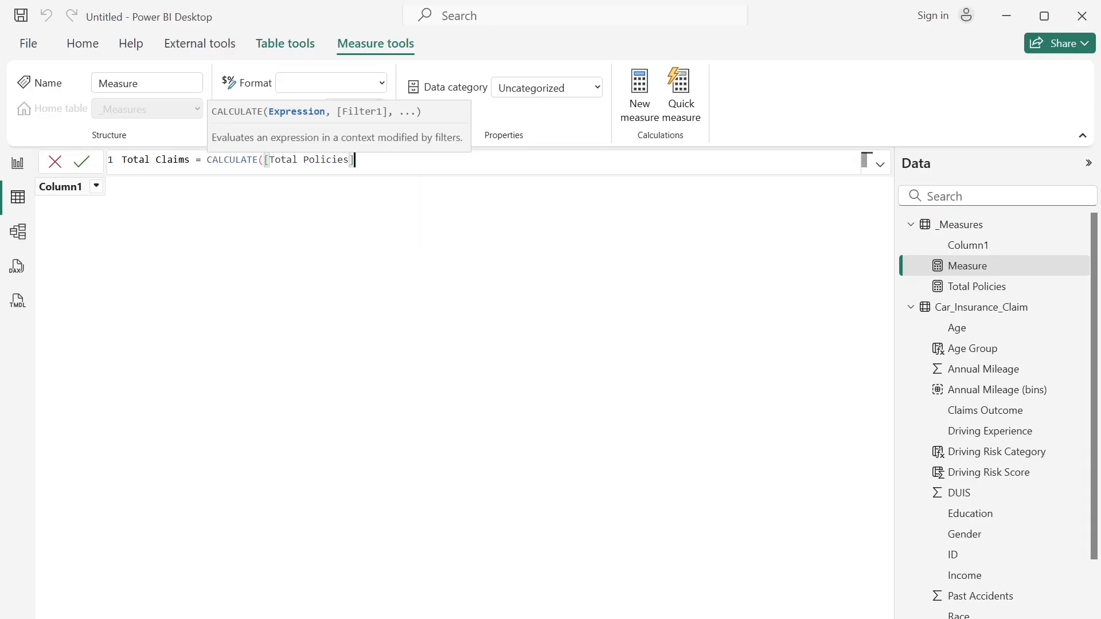
text(, cla)
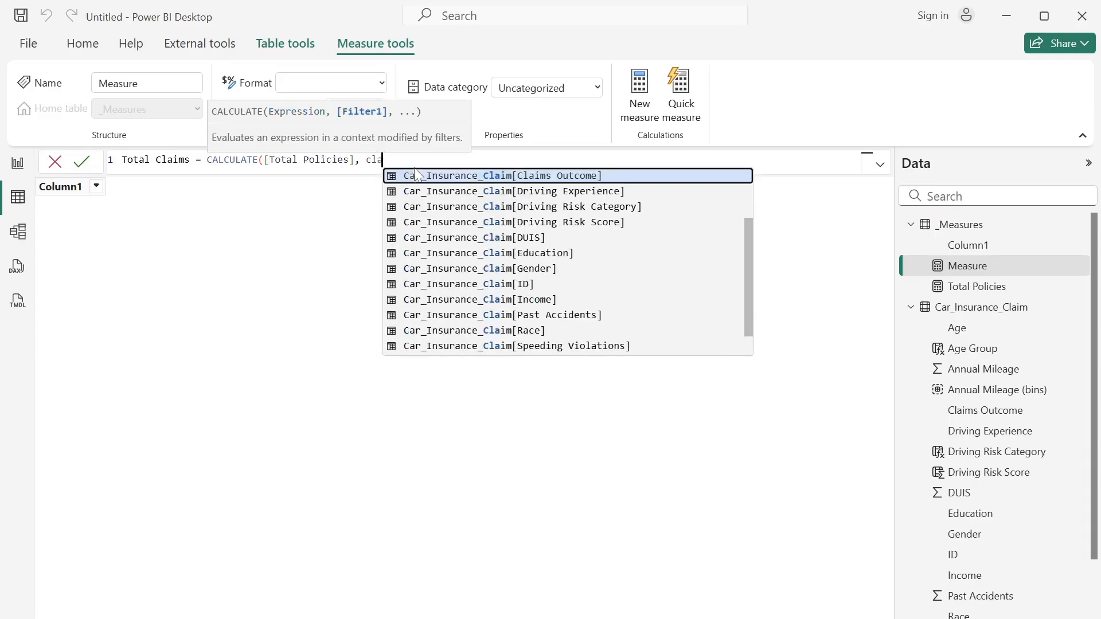
key(Tab)
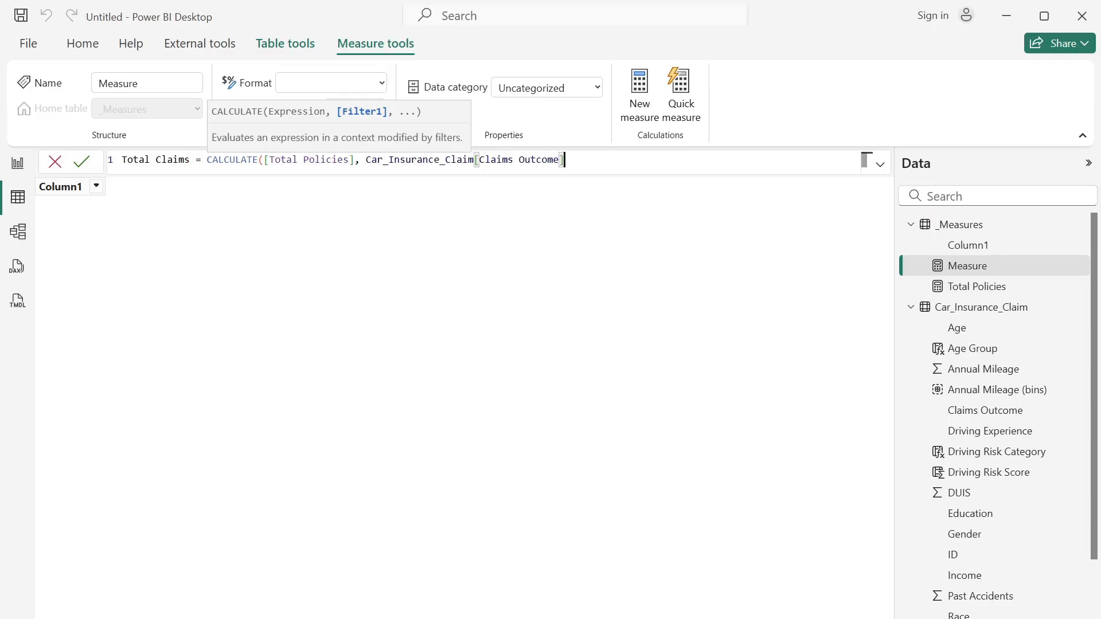
text(="Yes"))
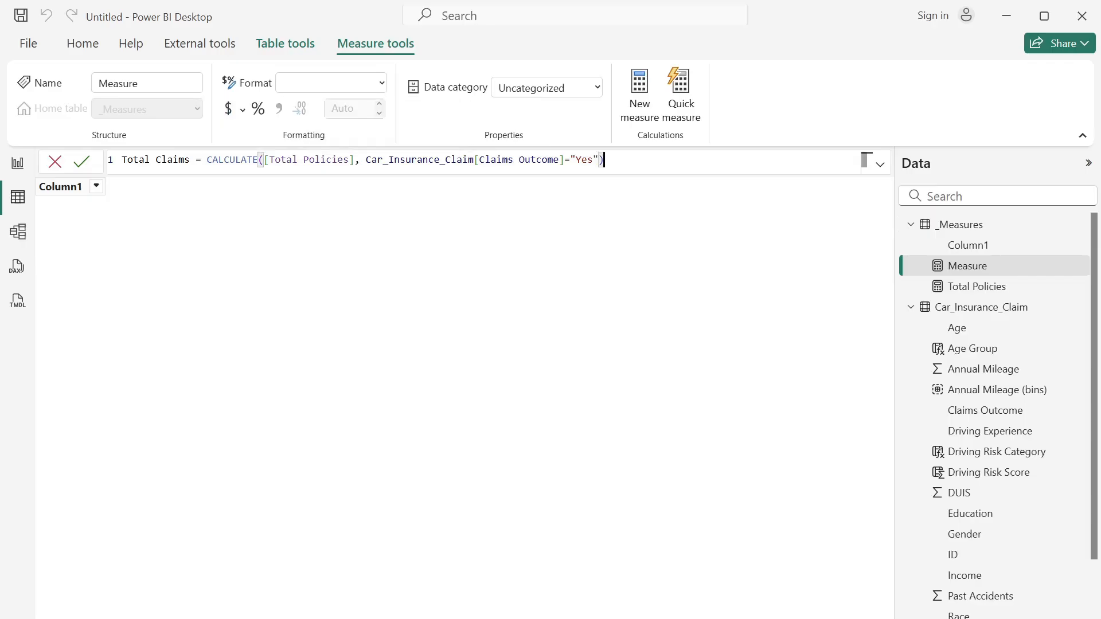
key(Return)
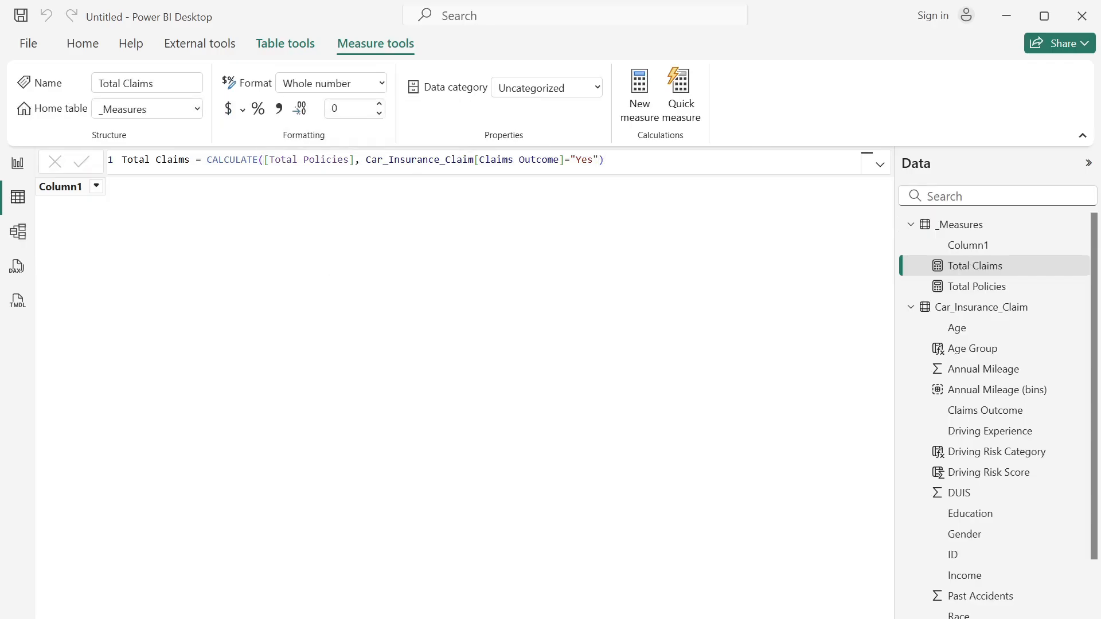
- Create a Claims Rate measure in the _Measures table: DIVIDE([Total Claims],[Total Policies],0)
right_click(1002, 262)
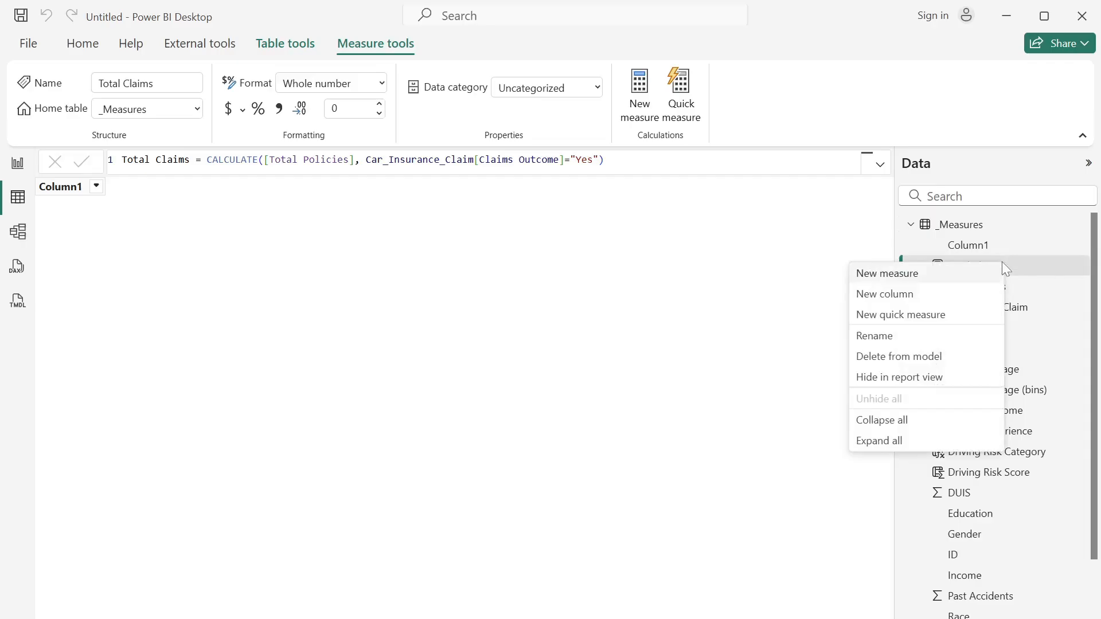
click(933, 275)
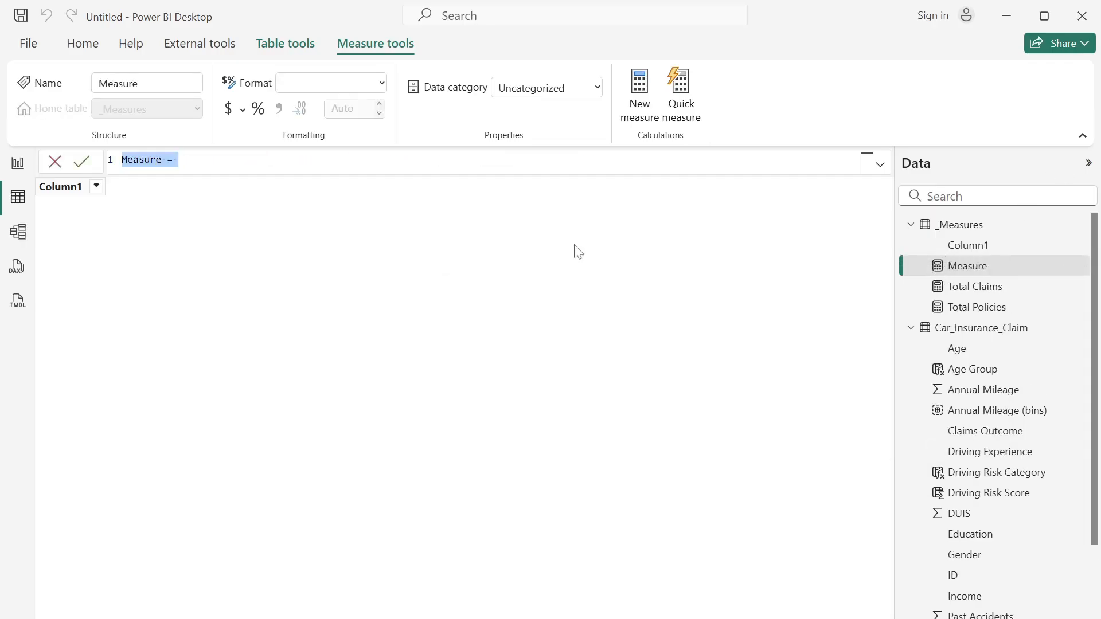
text(Claims )
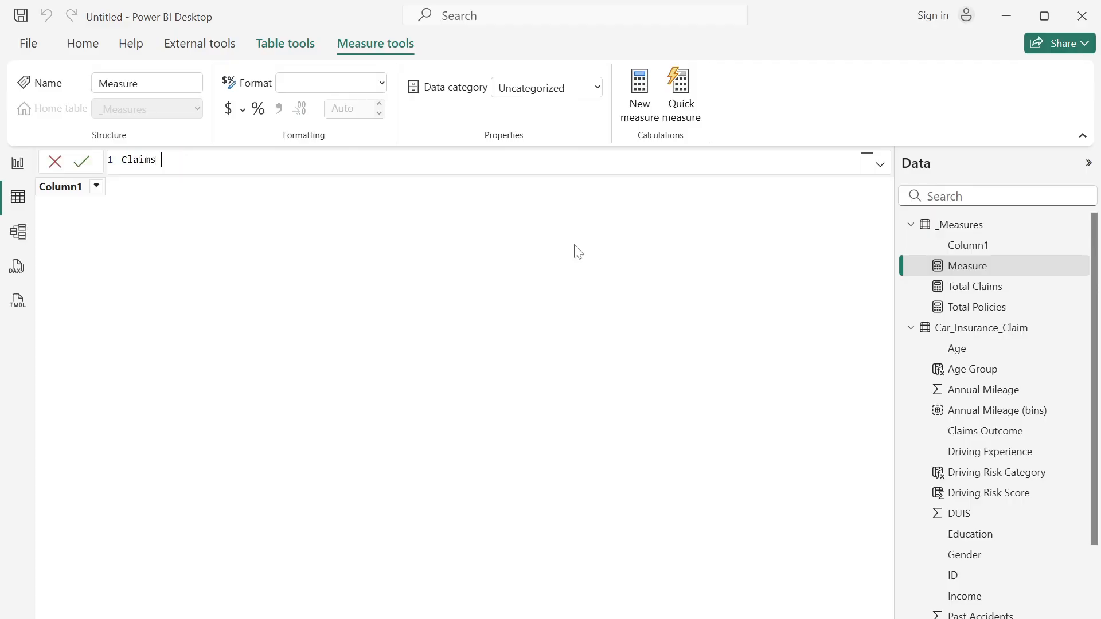
text(Rate = divi)
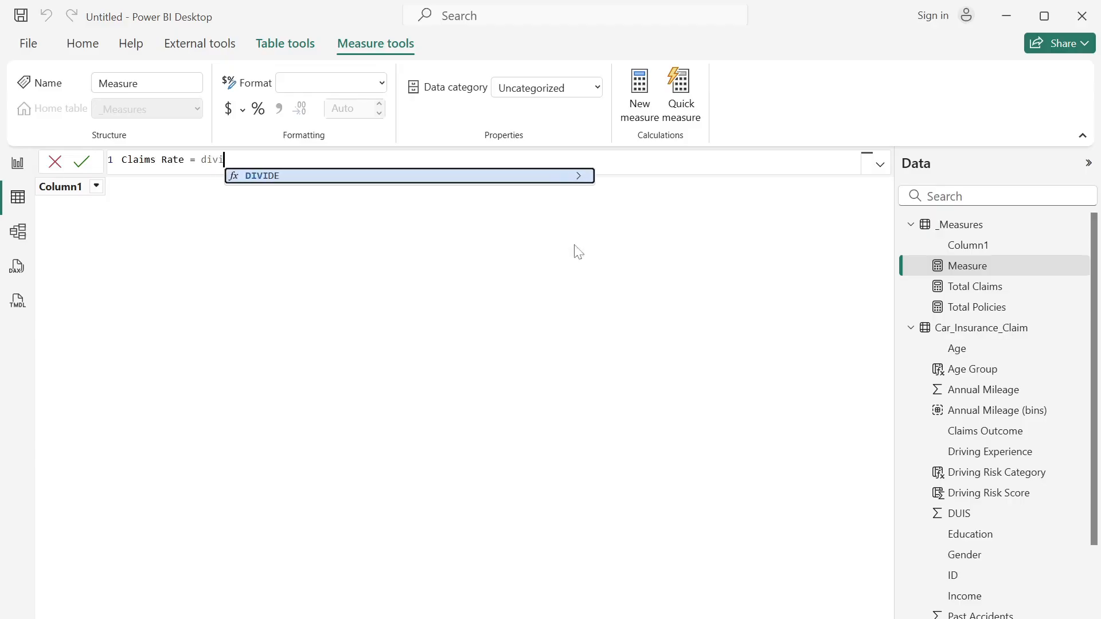
key(Tab)
text(tot)
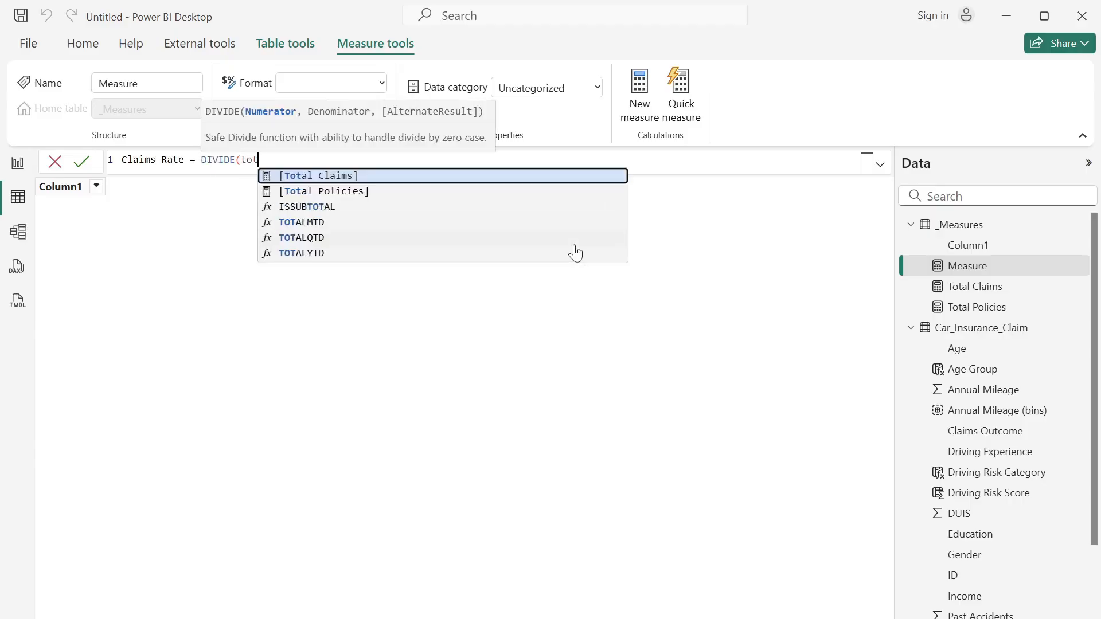
key(Down)
key(Tab)
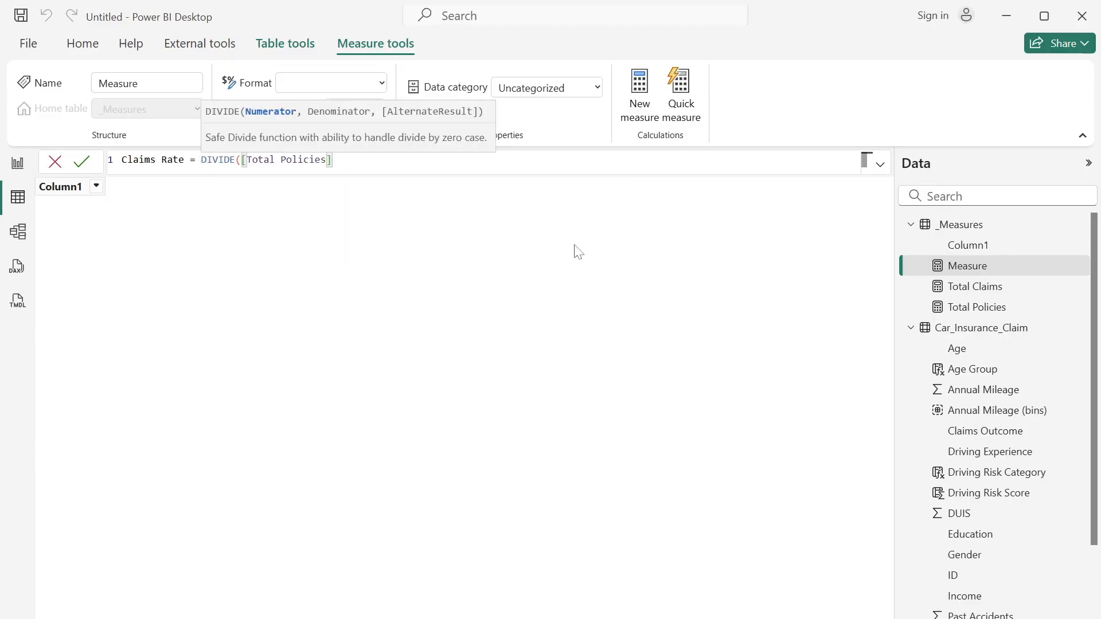
key(BackSpace)
key(BackSpace)
key(BackSpace)
key(BackSpace)
key(BackSpace)
key(BackSpace)
key(BackSpace)
key(BackSpace)
key(BackSpace)
key(BackSpace)
key(BackSpace)
key(BackSpace)
key(BackSpace)
key(BackSpace)
key(BackSpace)
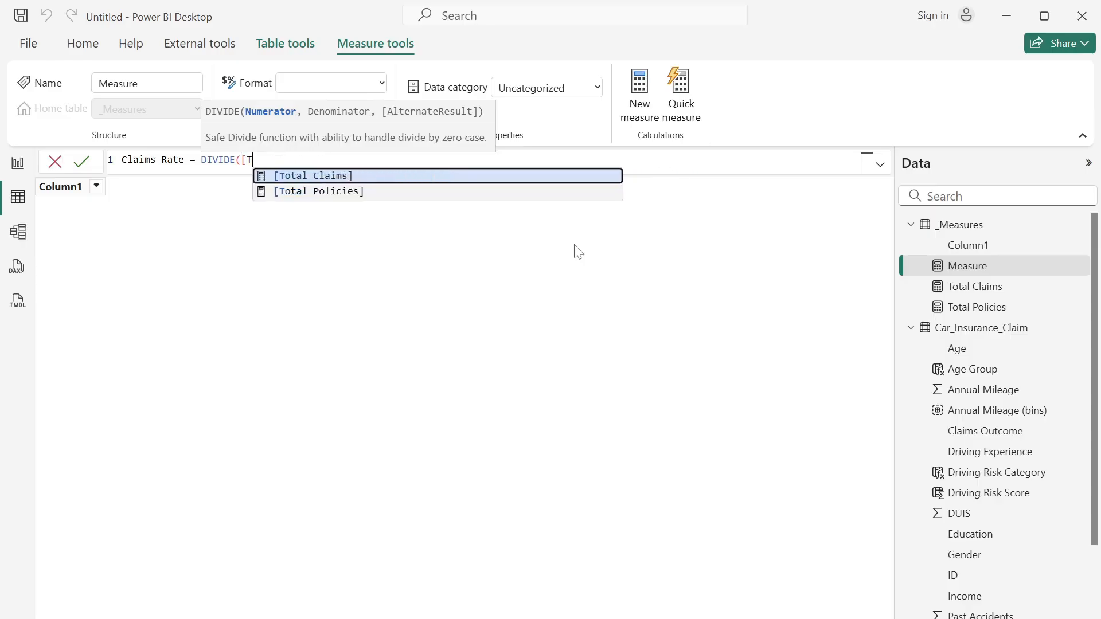
key(BackSpace)
text(to)
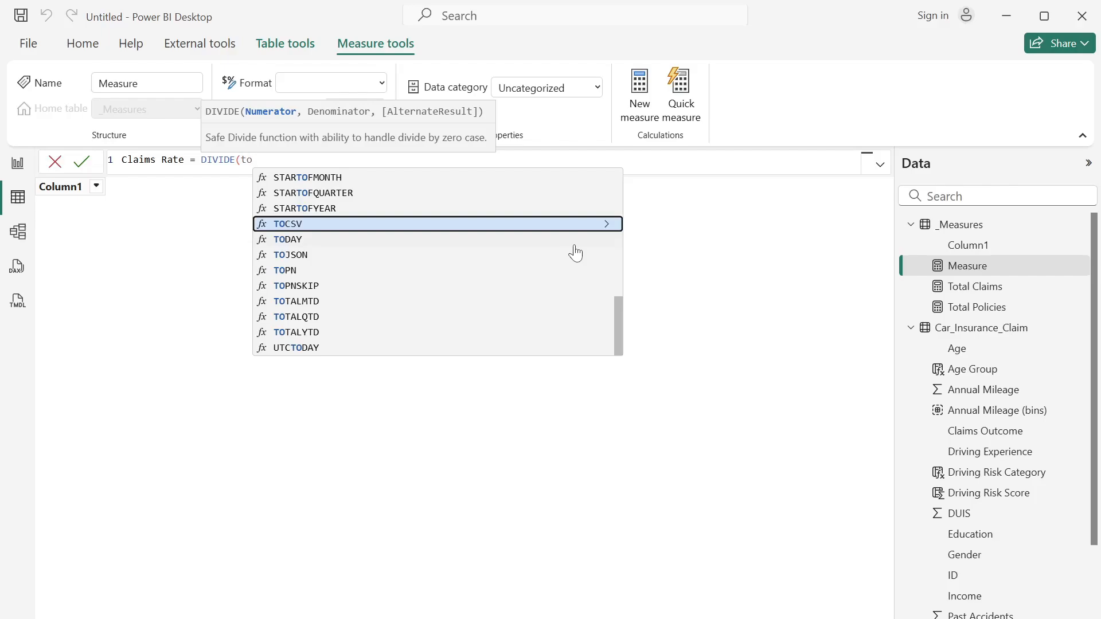
text(tal)
key(Tab)
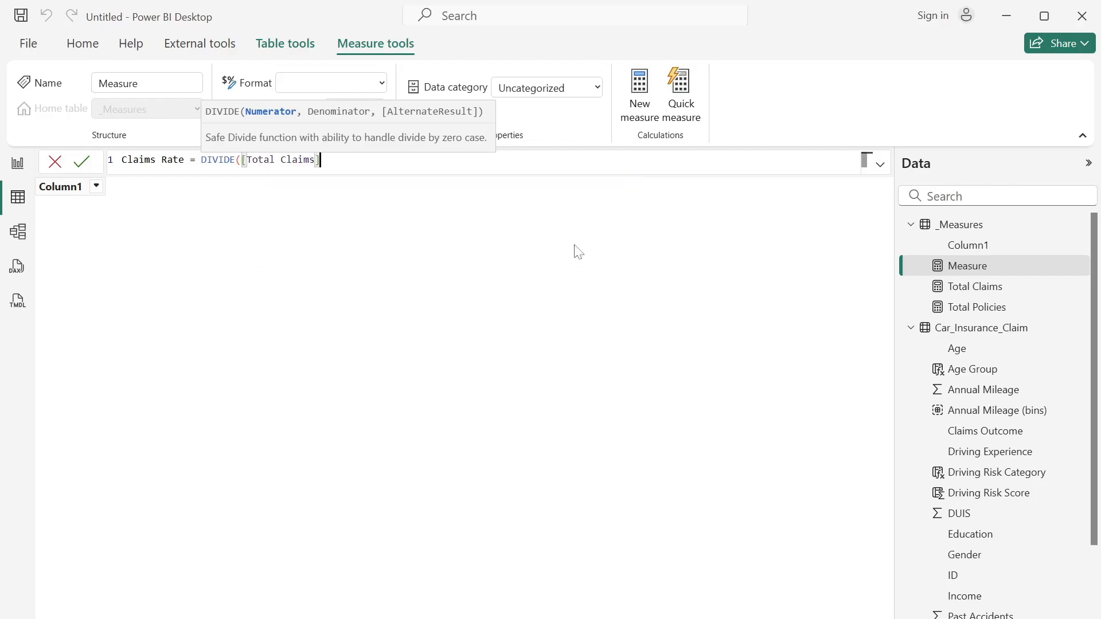
text(,to)
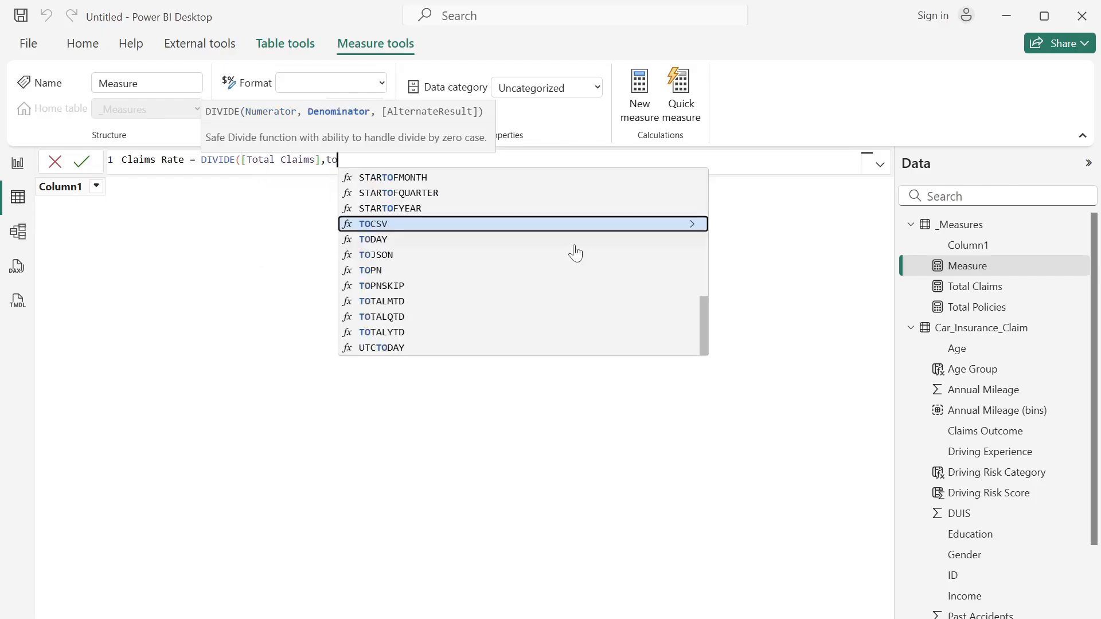
text(ta)
key(Down)
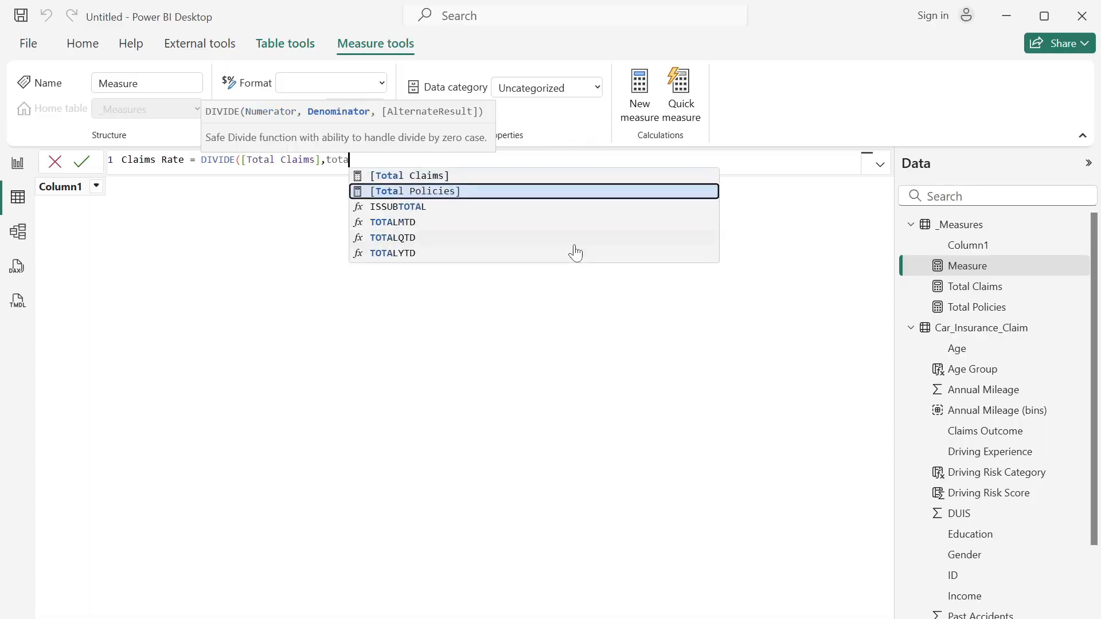
key(Tab)
text())
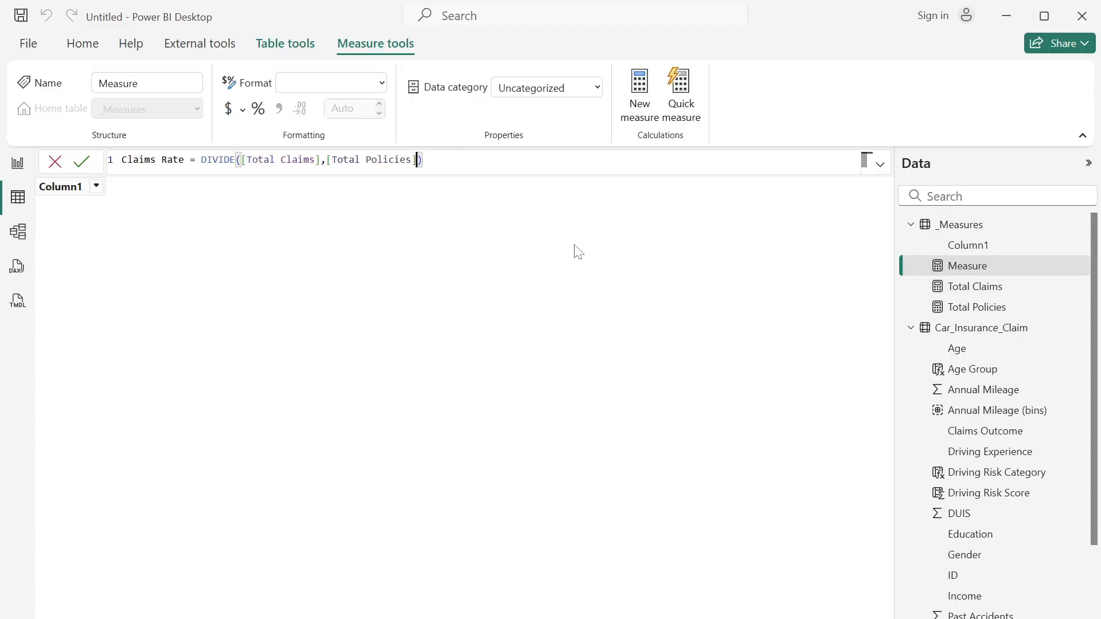
text(,0))
key(Return)
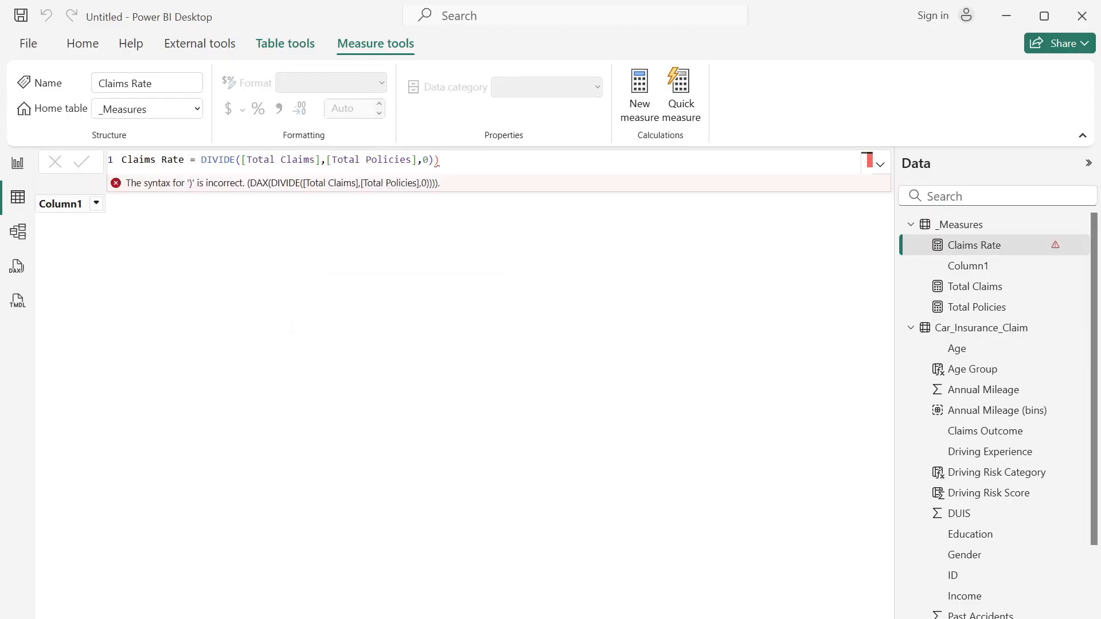
click(442, 160)
key(BackSpace)
key(Return)
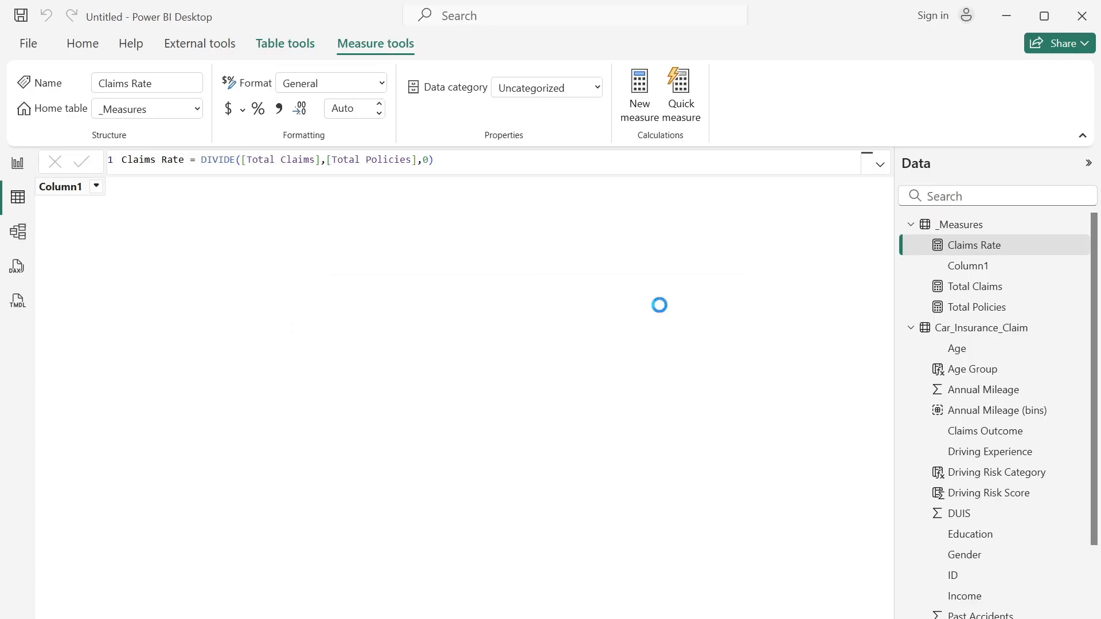
- Create an Avg Annual Mileage measure in the _Measures table: AVERAGE(Car_Insurance_Claim[Annual Mileage])
right_click(995, 248)
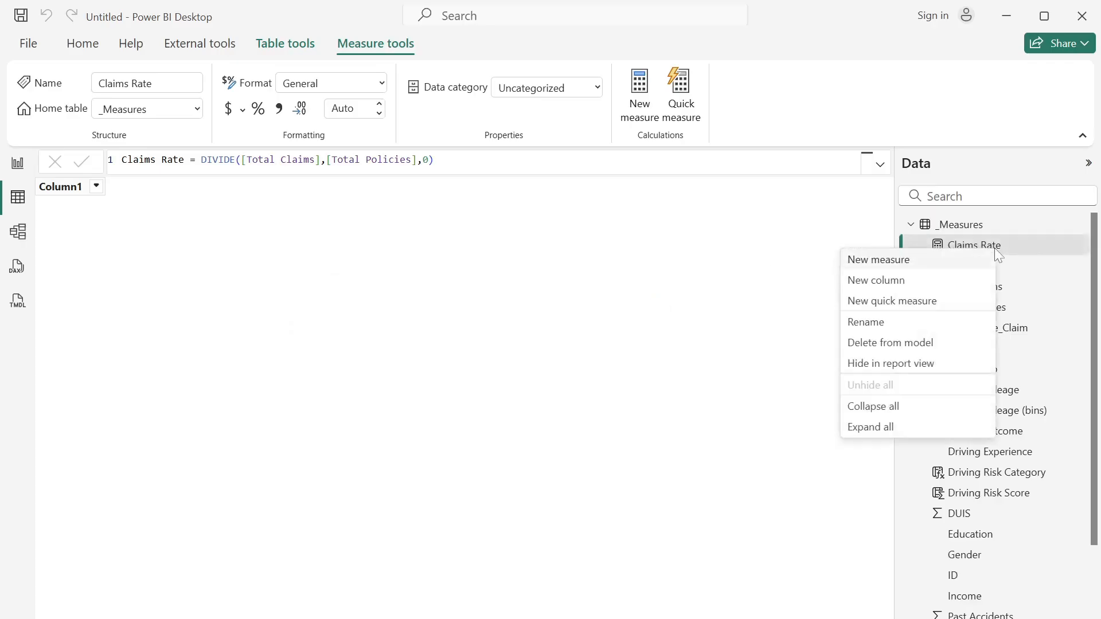
click(903, 260)
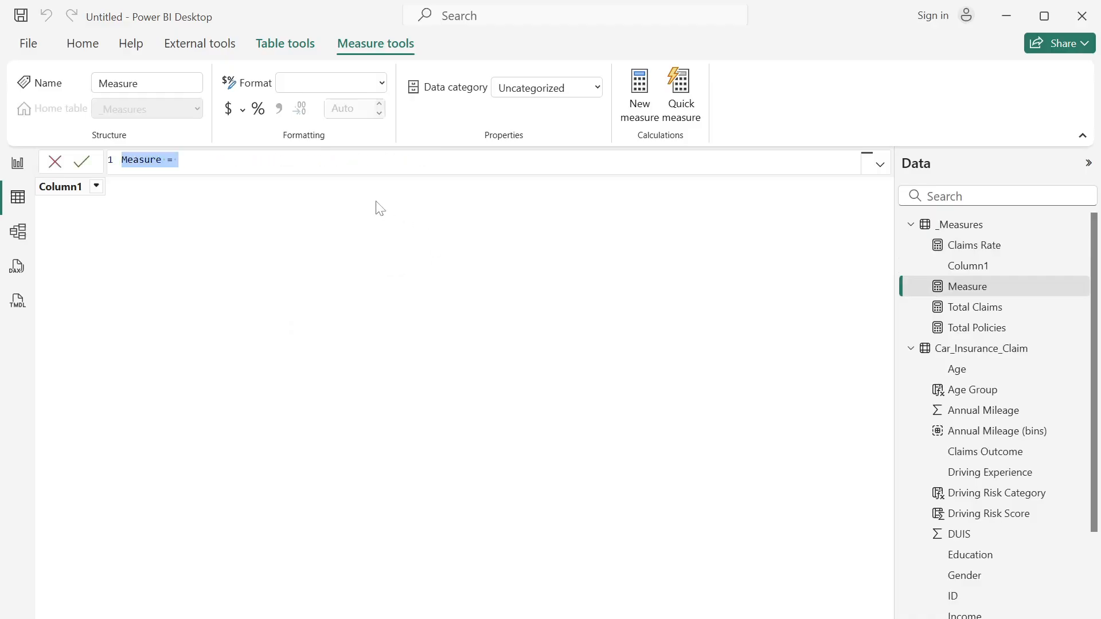
text(Avg)
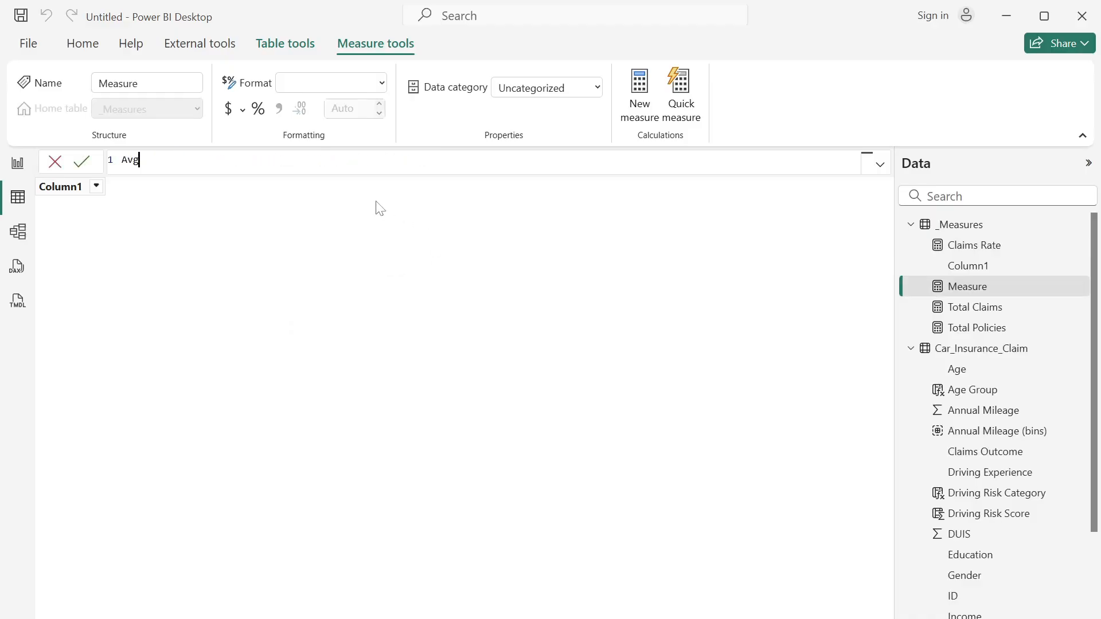
text( Annual Mileage = AVE)
key(Tab)
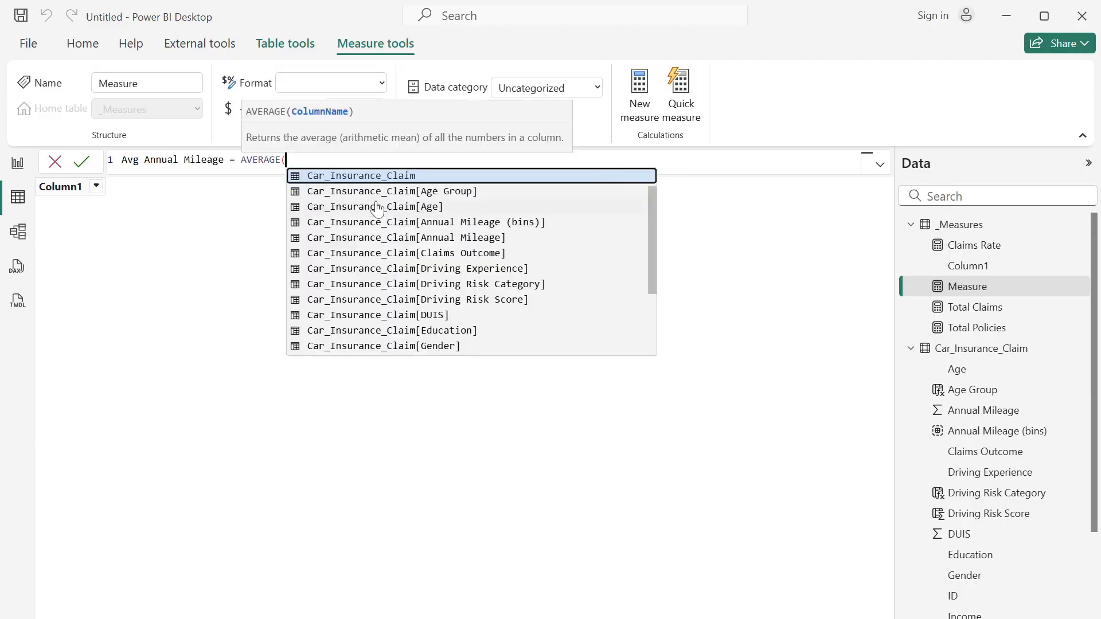
click(441, 237)
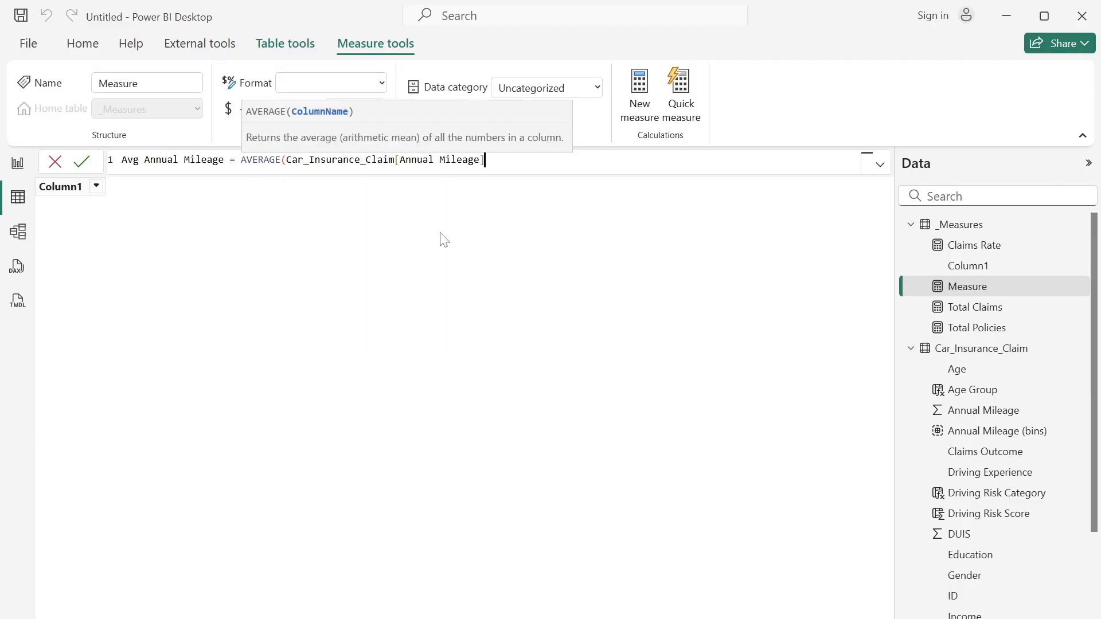
text())
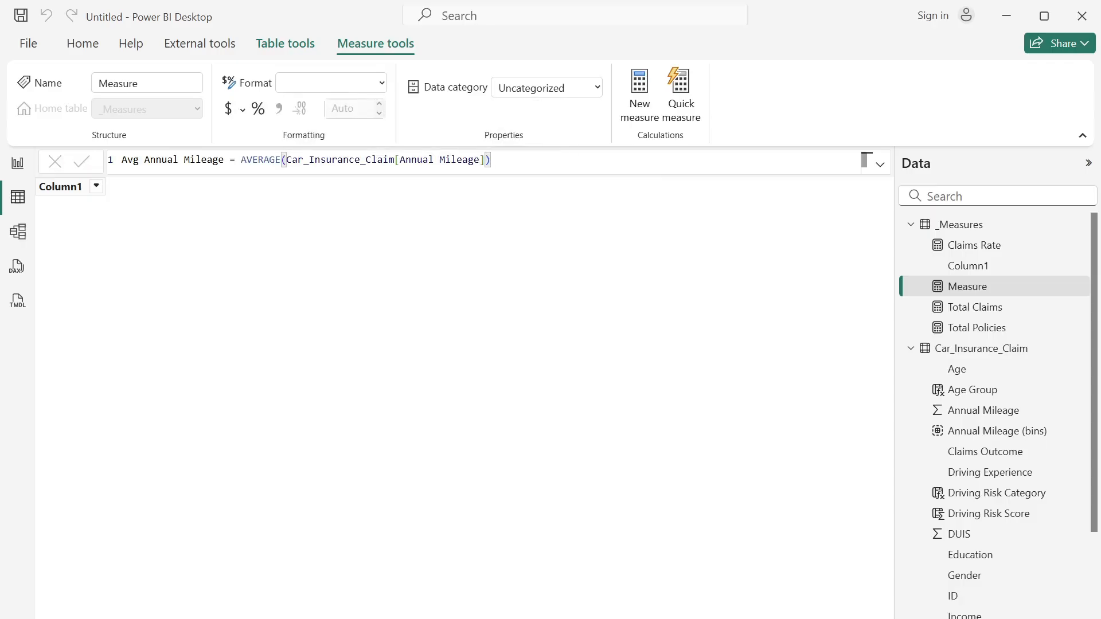
key(Return)
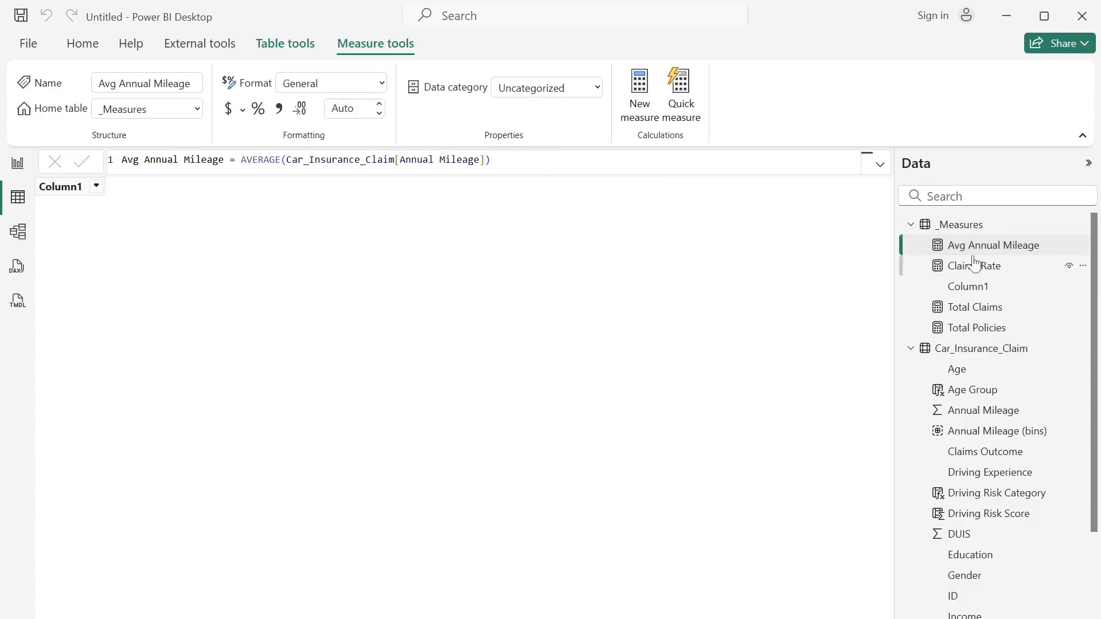
right_click(1003, 299)
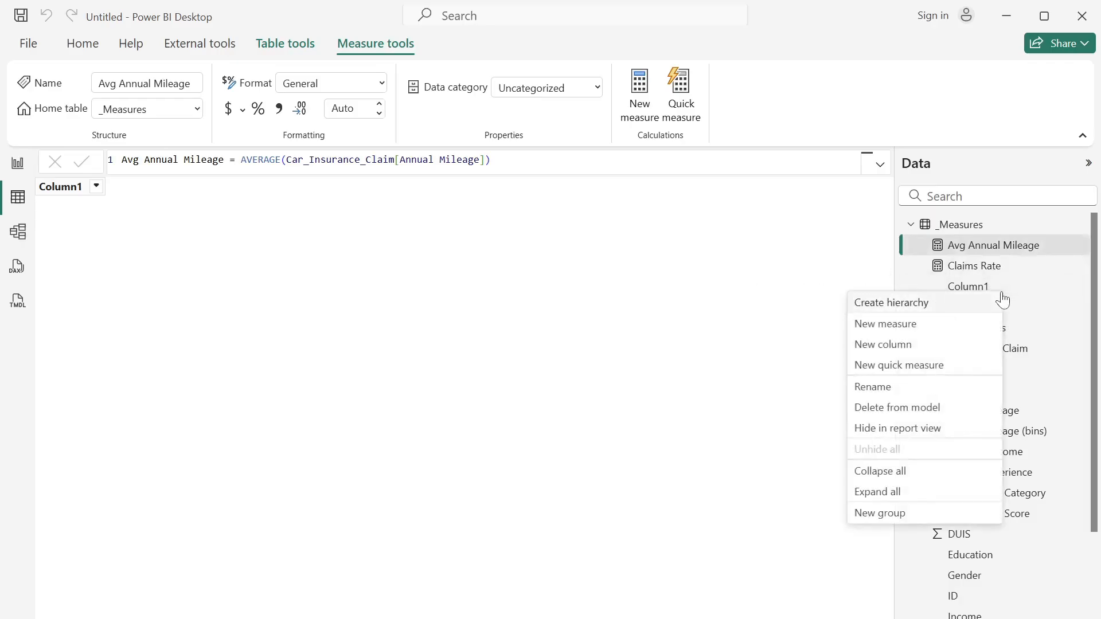
click(946, 308)
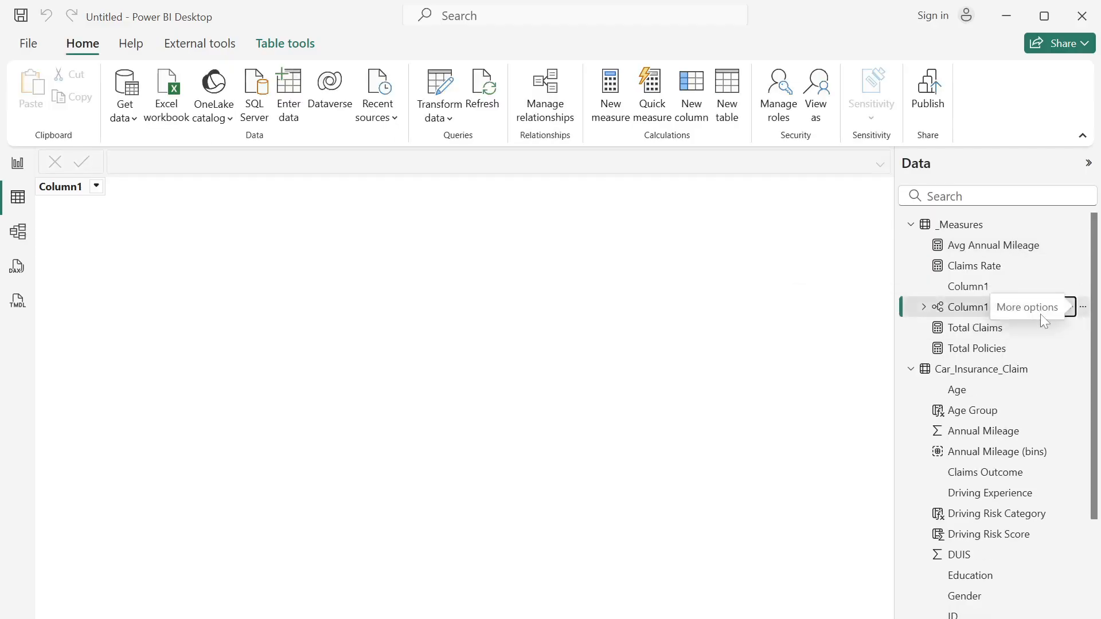
click(1083, 307)
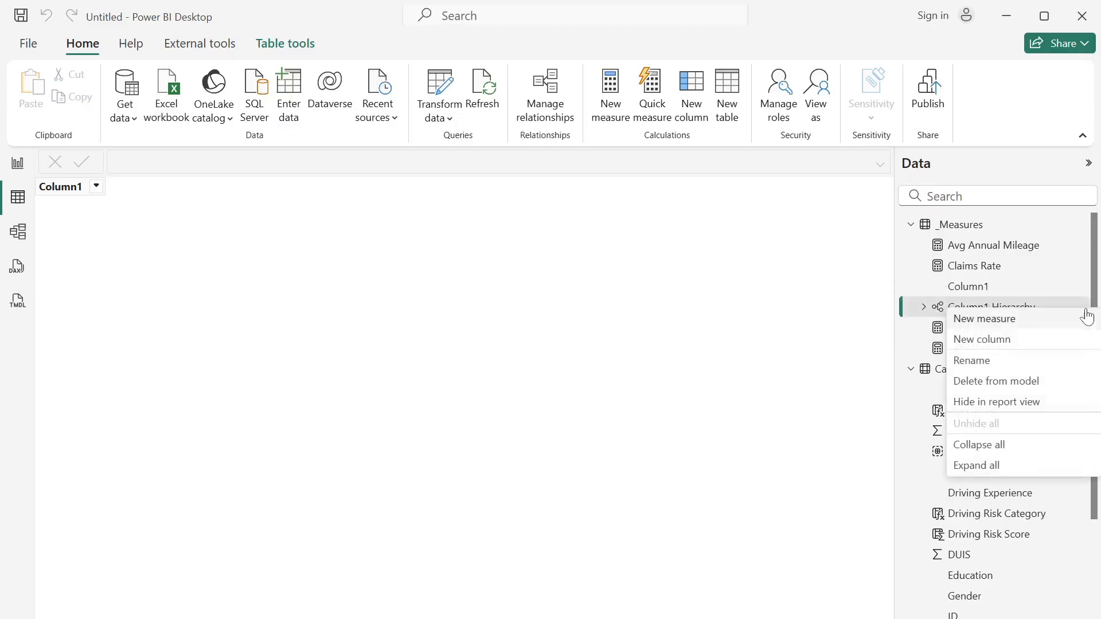
- Create a High Risk Driver % measure in _Measures: DIVIDE(CALCULATE([Total Policies],Car_Insurance_Claim[Driving Risk Category]="High Risk"),[Total Policies],0)
right_click(990, 314)
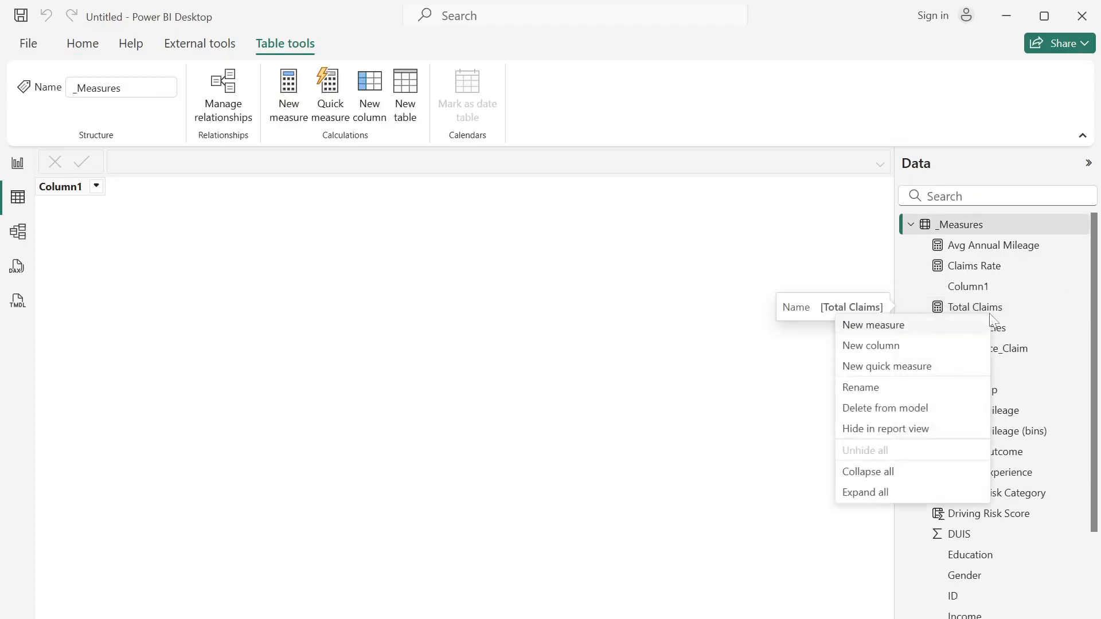
click(897, 330)
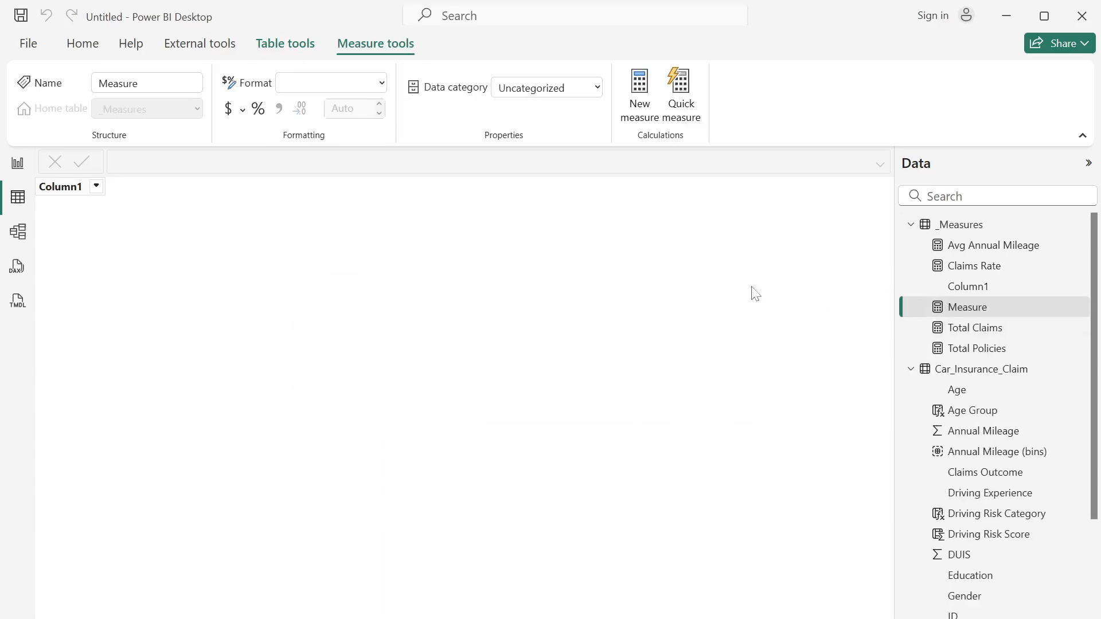
key(BackSpace)
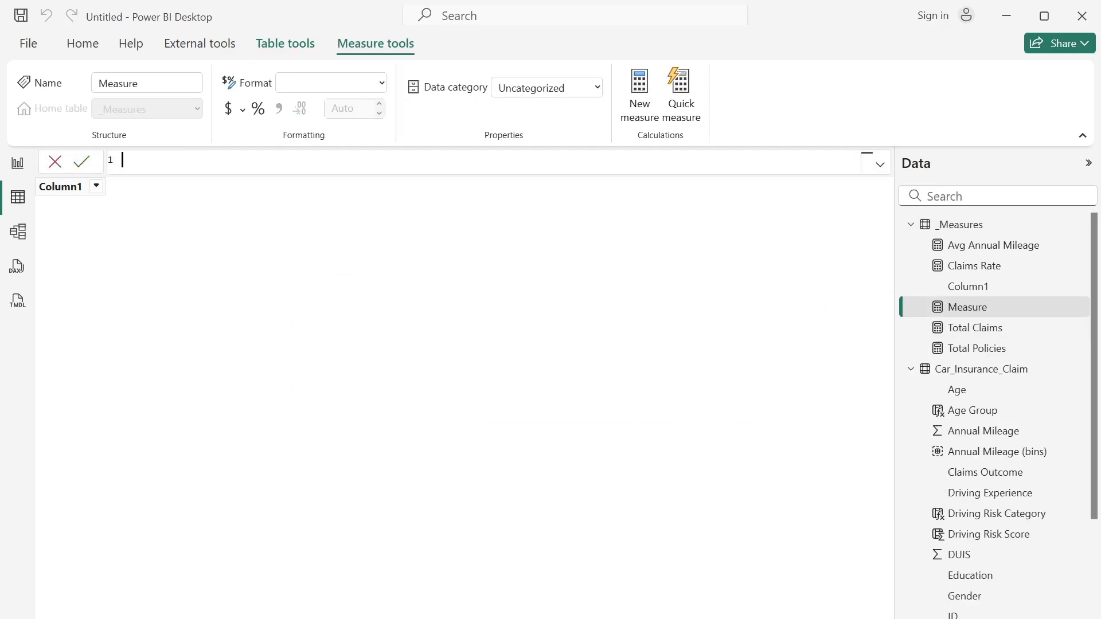
text(High Risk Driver % = DIVIDE(     CALCULATE([Total Policies],Car_Insurance_Claim[Driving Risk Category]="High Risk"),    [Total Policies] ))
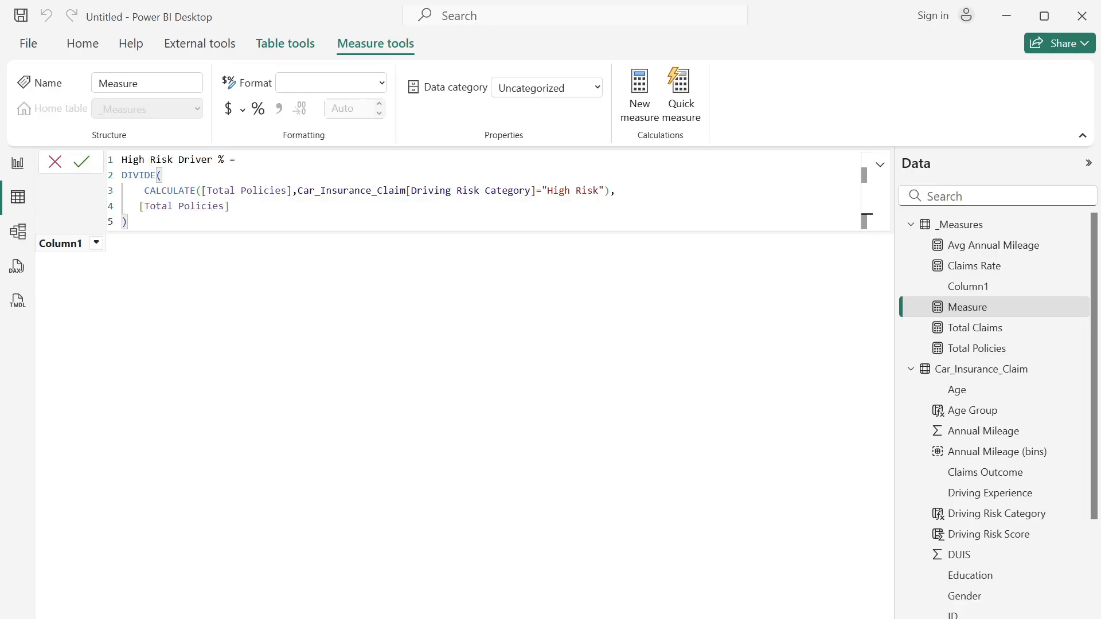
click(230, 206)
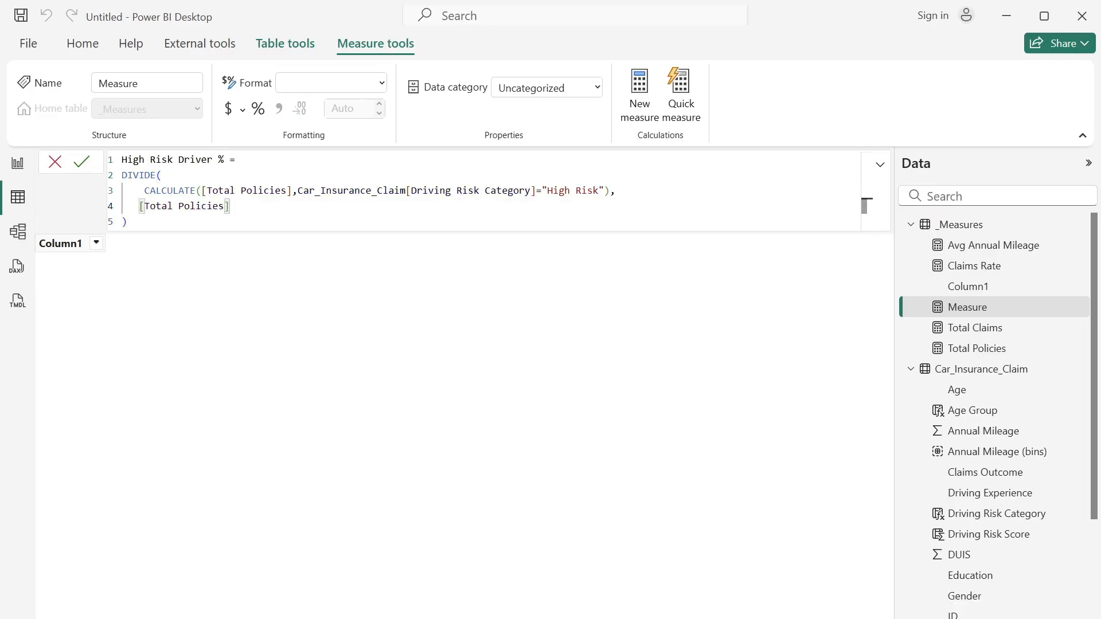
text(,0)
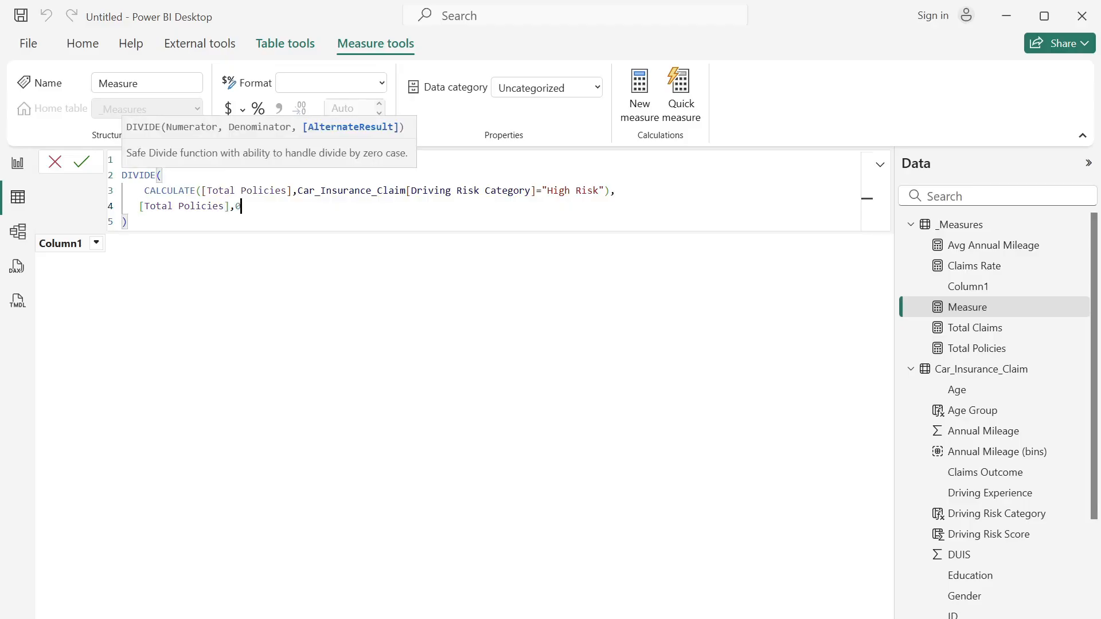
text())
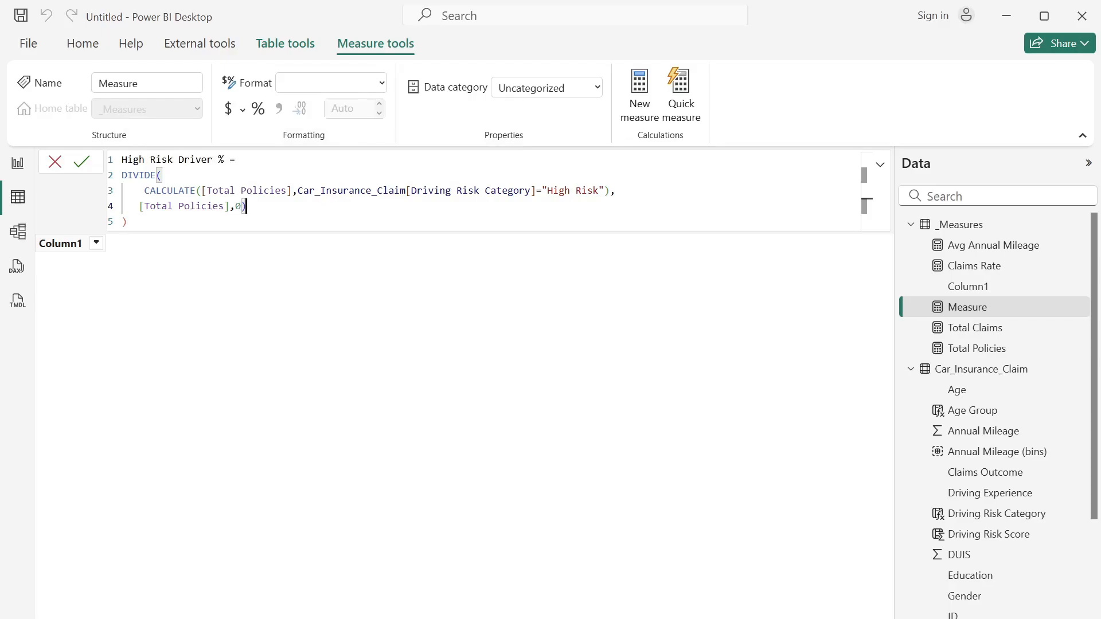
key(BackSpace)
click(84, 163)
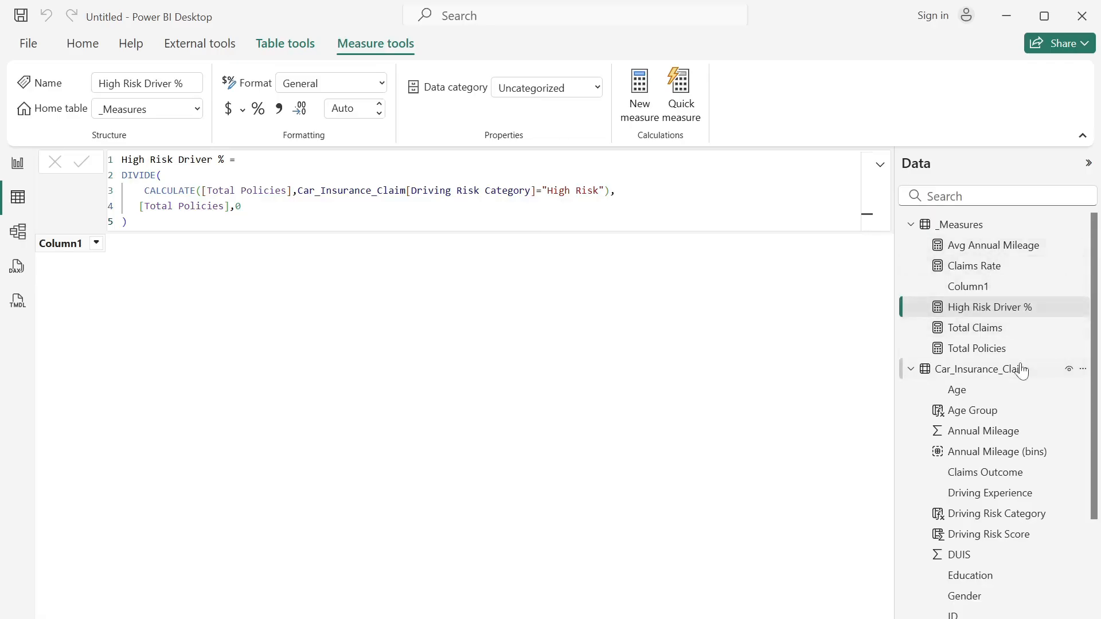
- Return to the report view and add an empty new-style card visual to Page 1
click(17, 166)
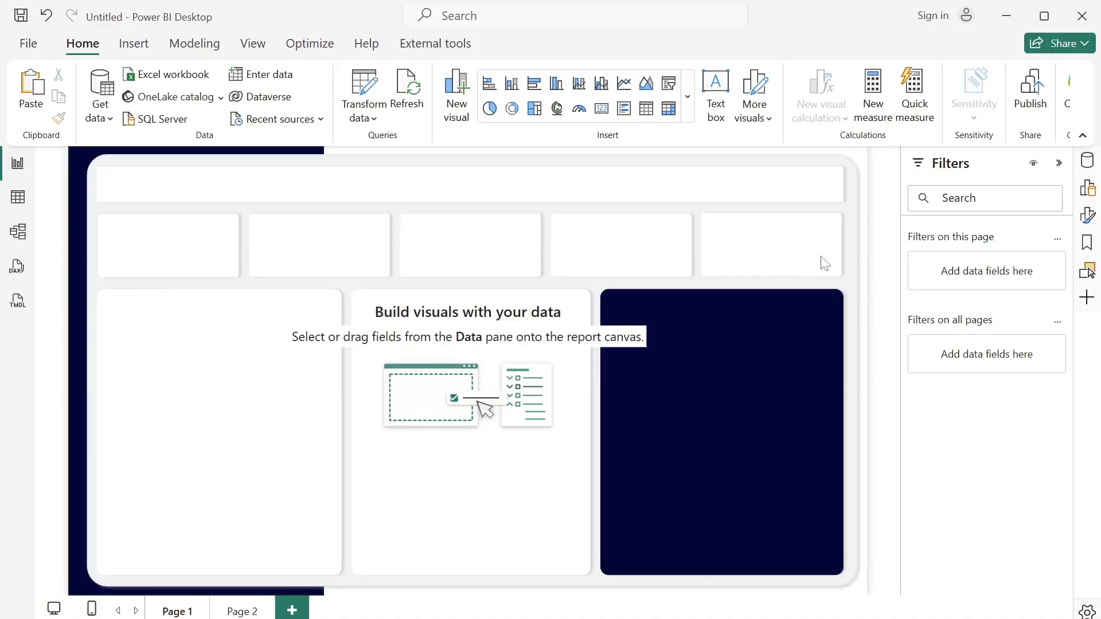
click(688, 106)
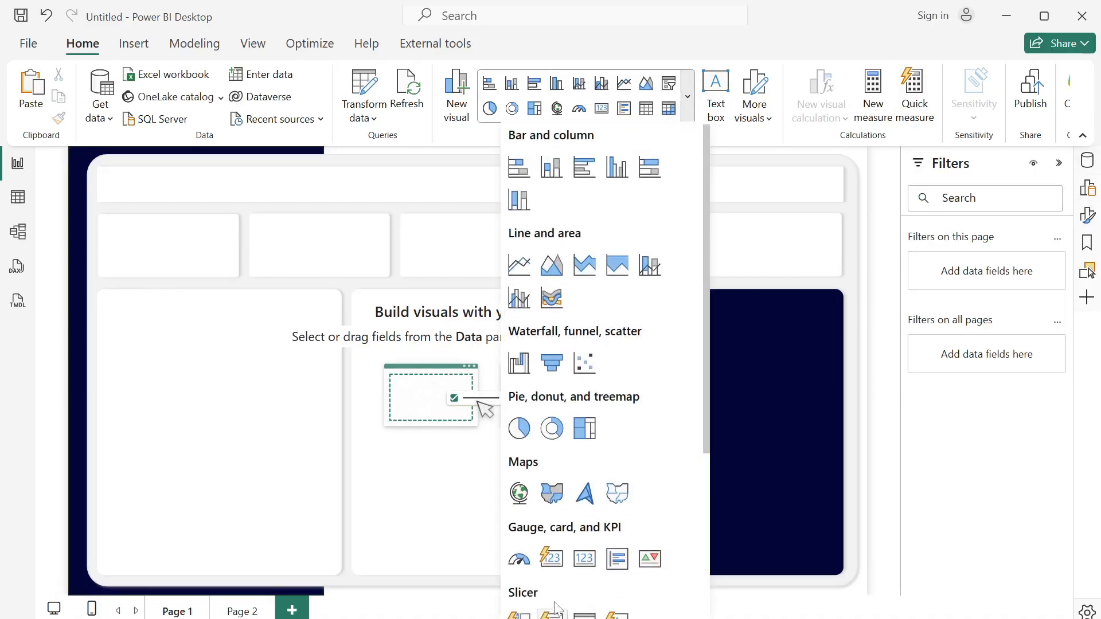
click(552, 565)
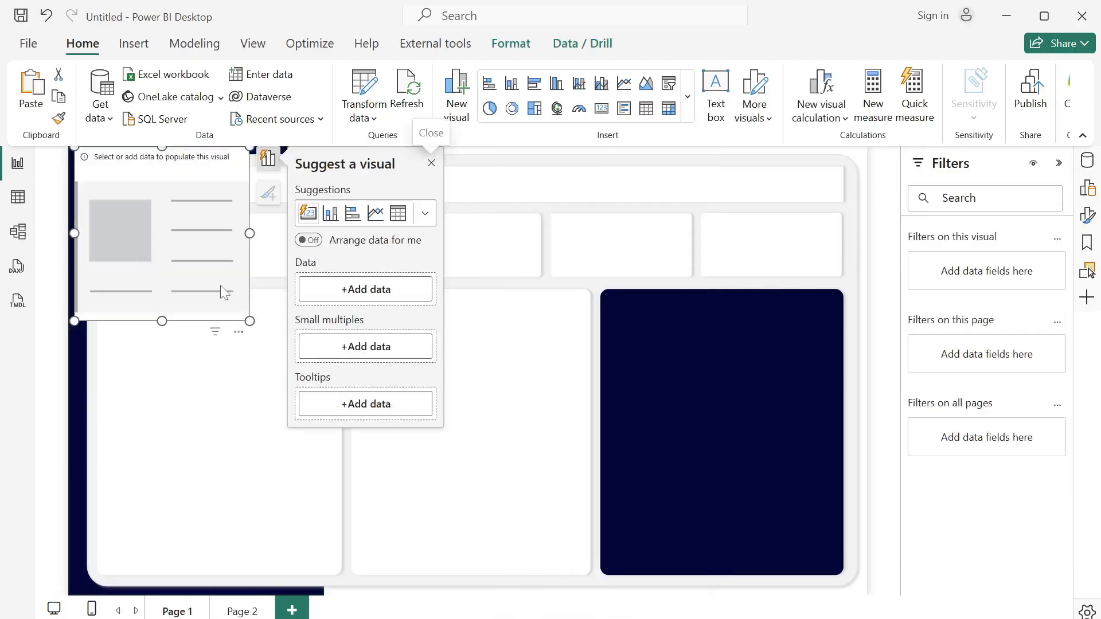
- Fit the empty card into the first small box below the header and set its width to 233 and height to 97
drag(220, 284, 230, 343)
drag(275, 390, 236, 271)
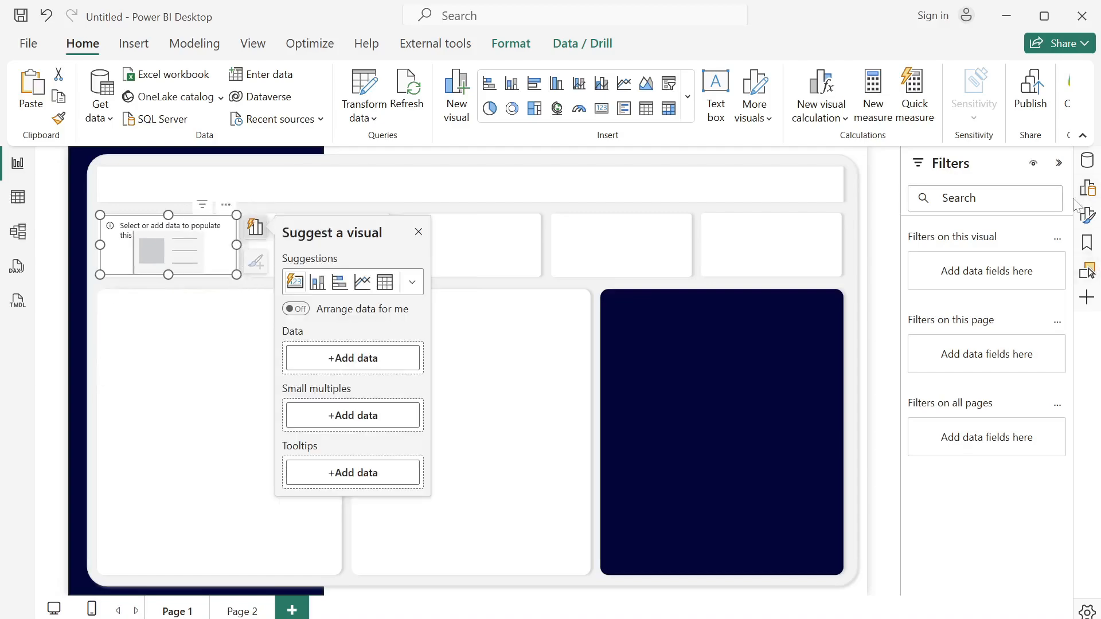
click(1087, 215)
click(904, 163)
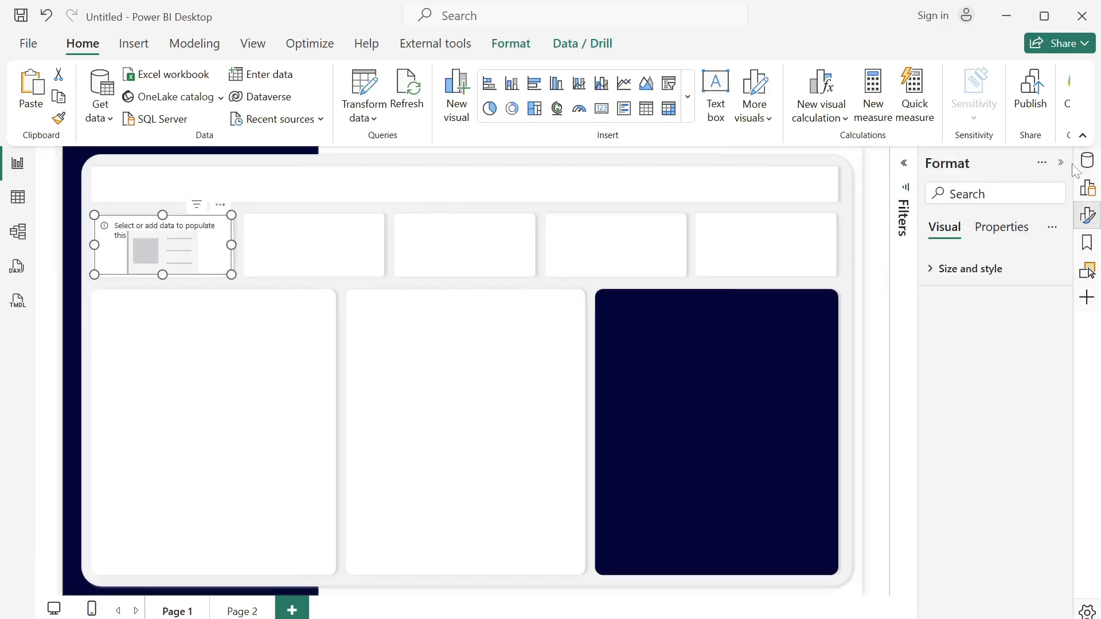
click(936, 272)
double_click(944, 399)
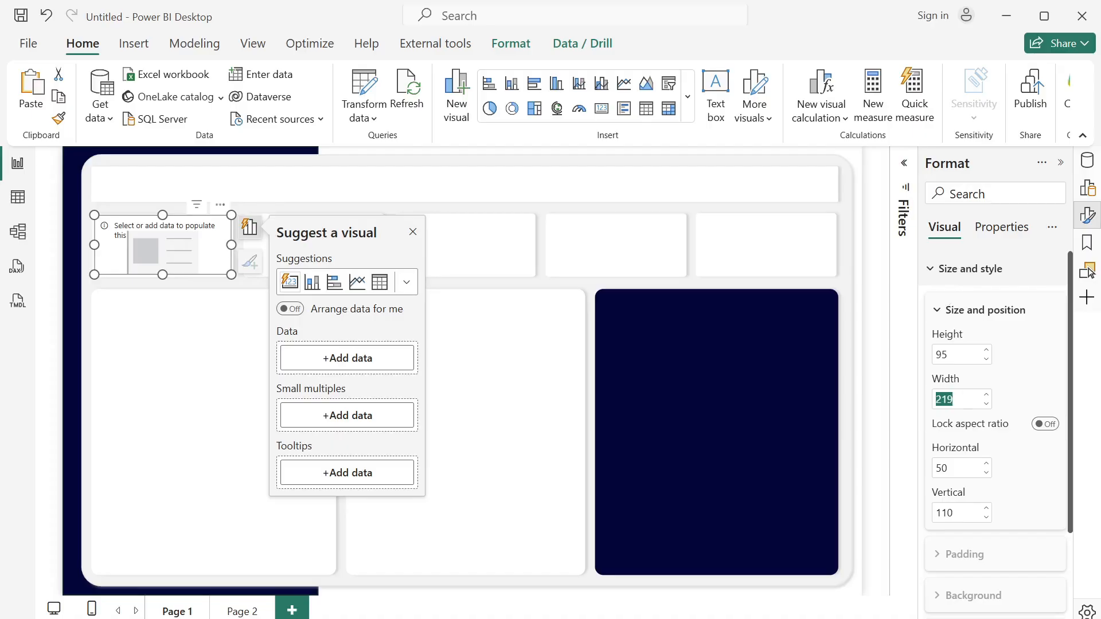
text(233)
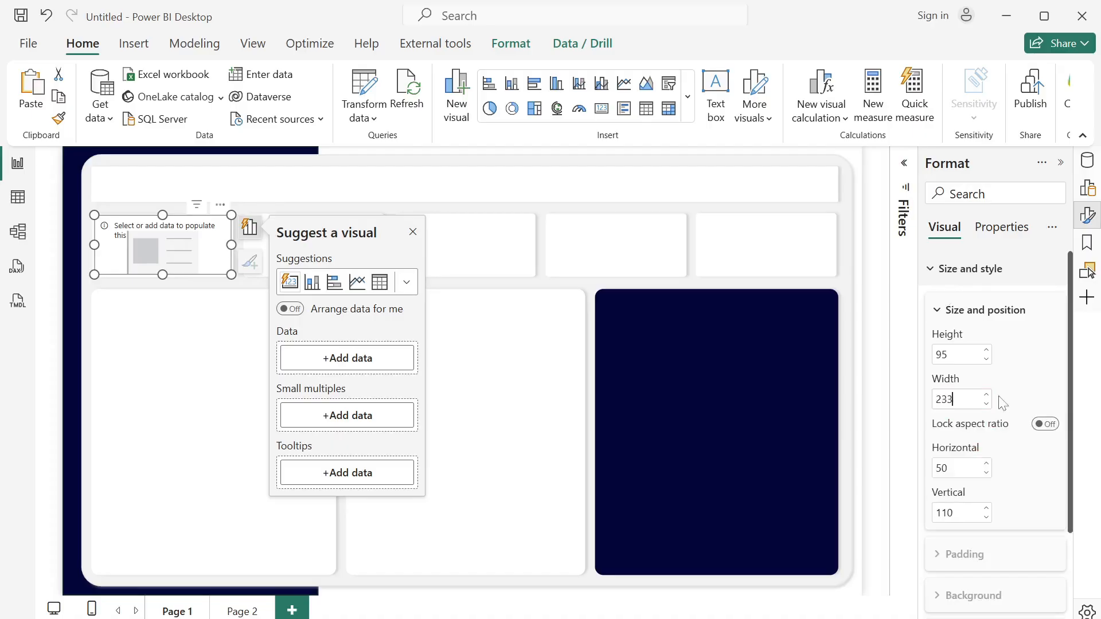
key(Return)
key(shift+Tab)
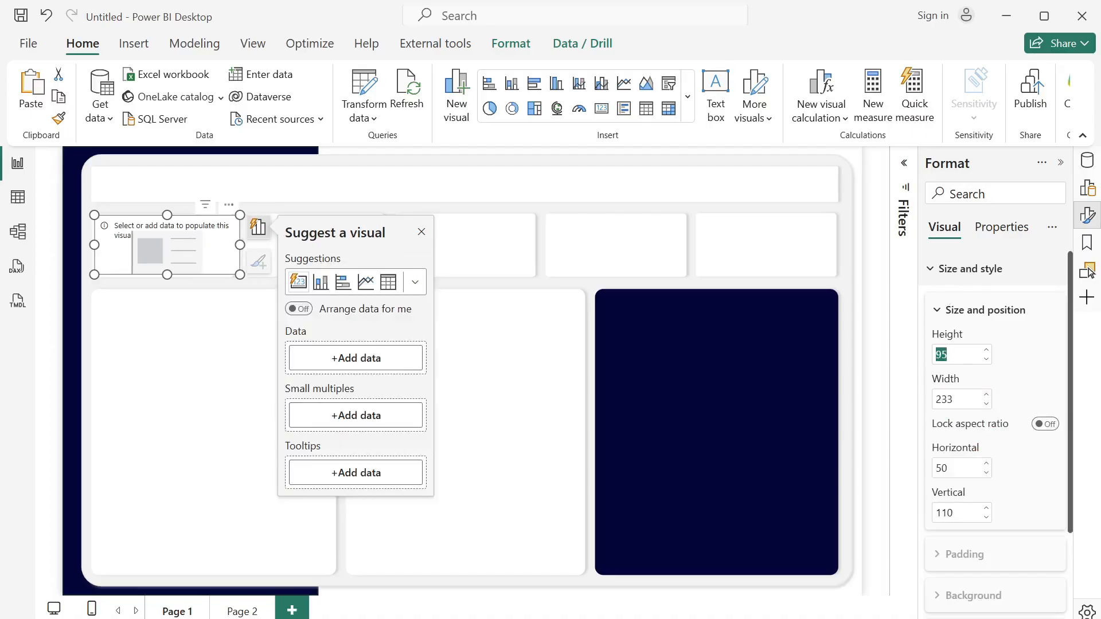
text(97)
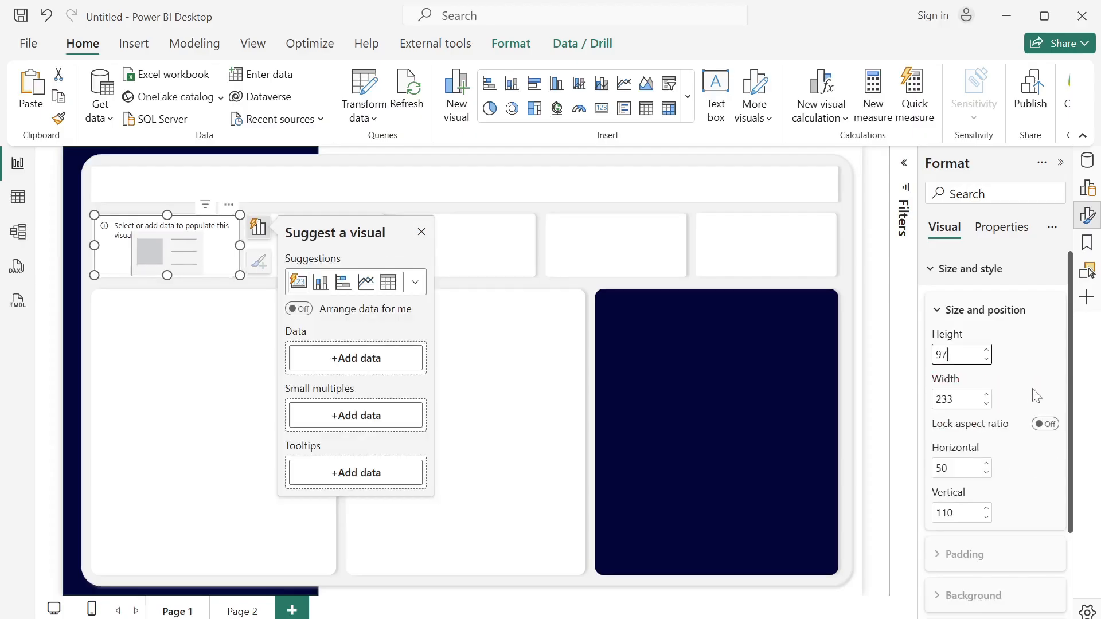
- Add the Total Policies measure from the _Measures table to the card and dismiss the visual suggestions
click(1086, 164)
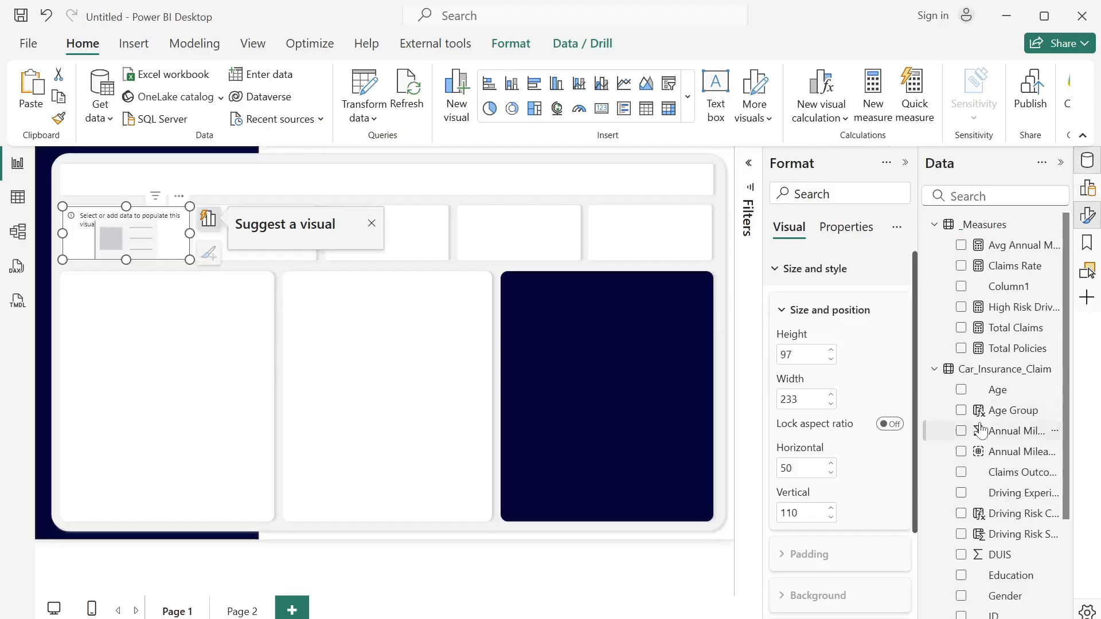
click(962, 349)
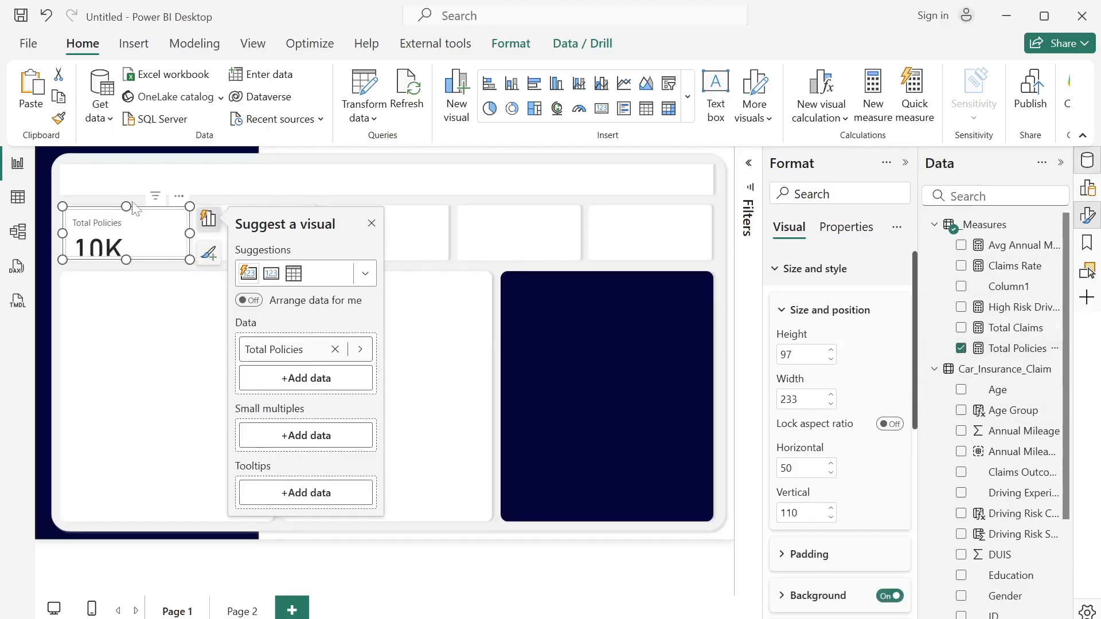
click(372, 223)
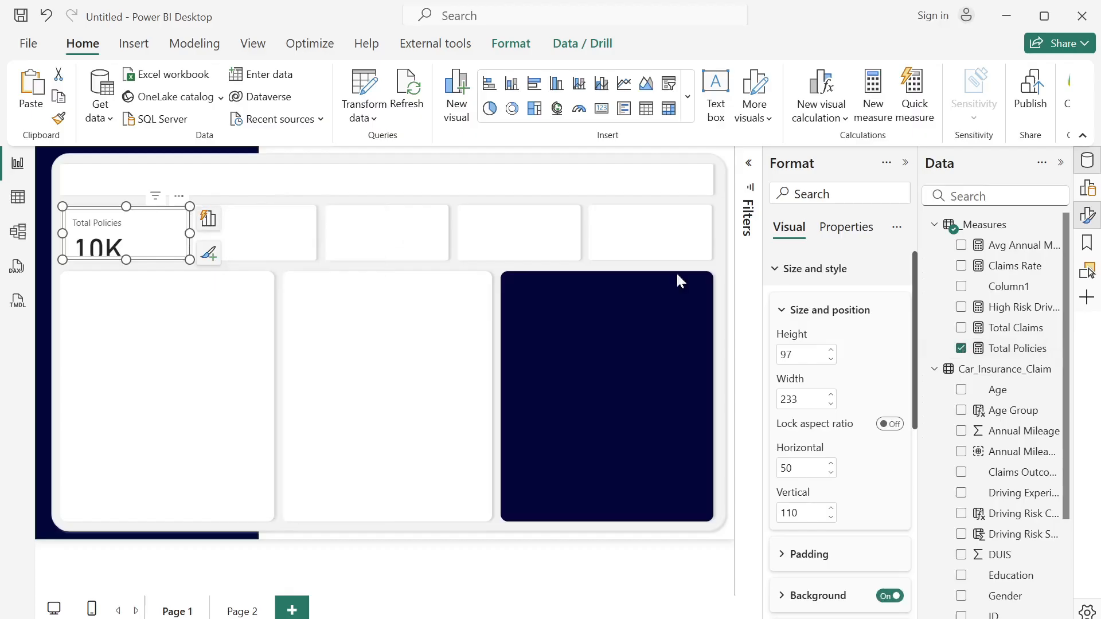
- Turn off the overall visual background of the Total Policies card
click(778, 274)
click(784, 280)
scroll(913, 373, down, 7)
scroll(913, 373, up, 2)
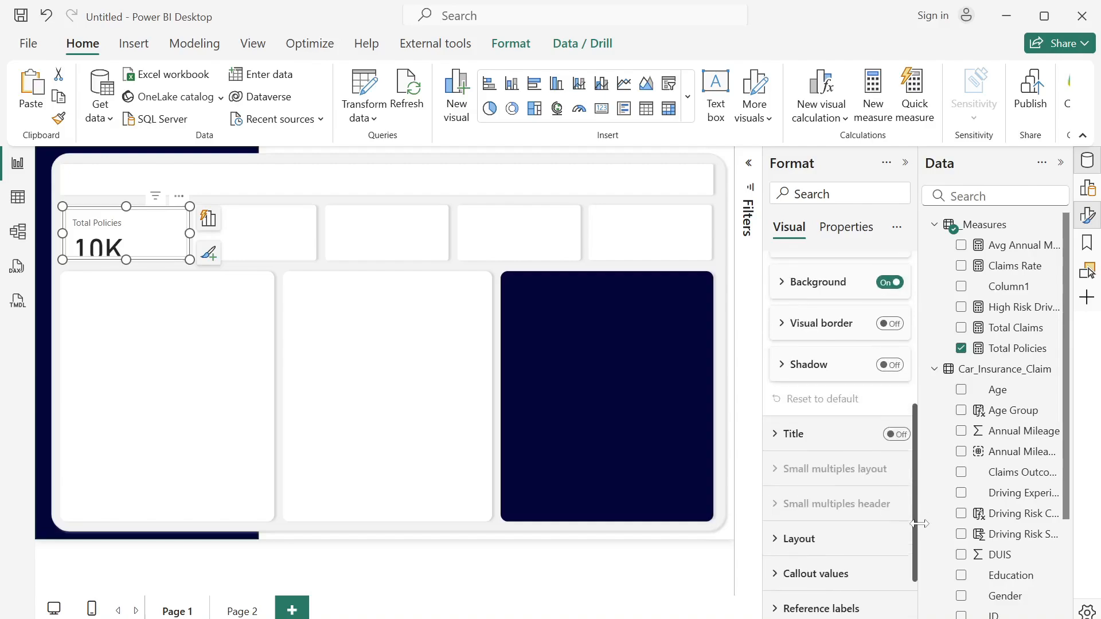
click(889, 310)
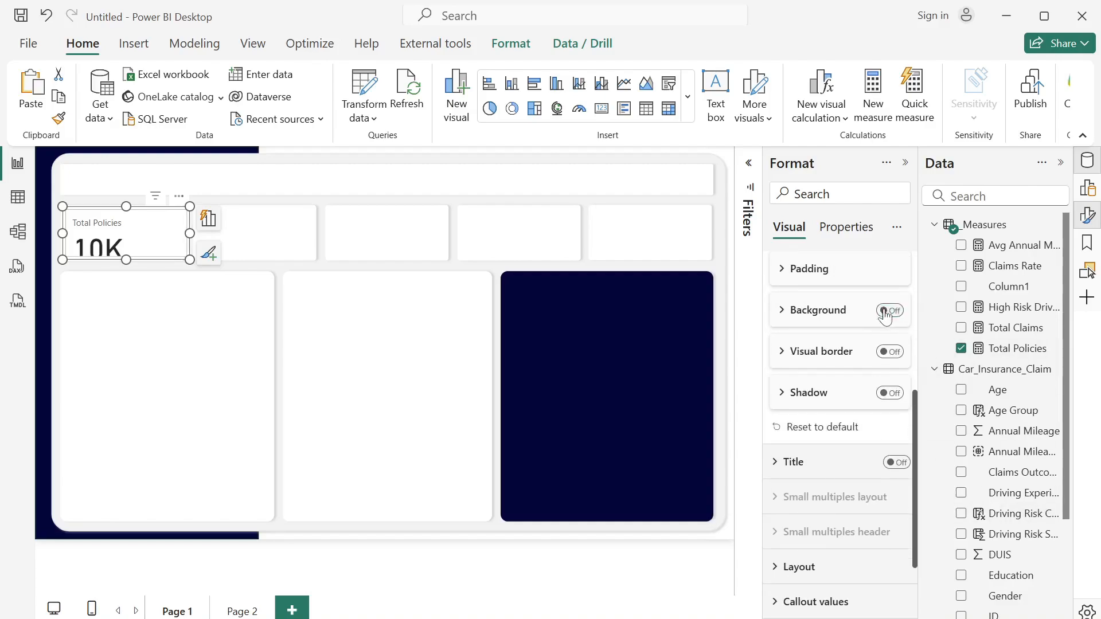
- Turn off the border and background in the Cards settings of the Total Policies visual
scroll(917, 511, down, 3)
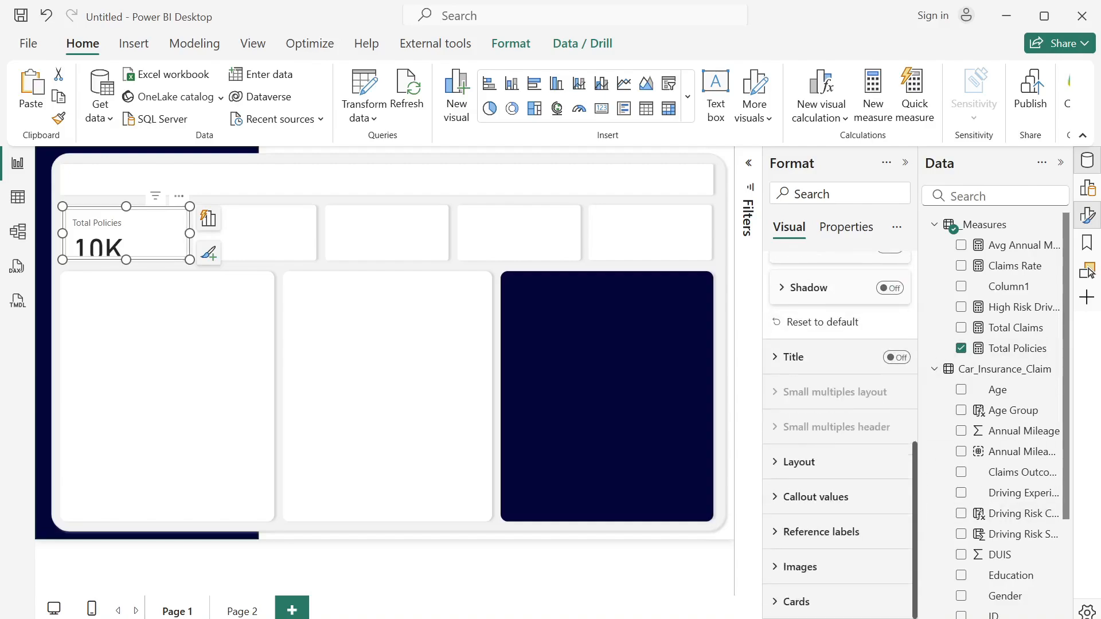
click(773, 611)
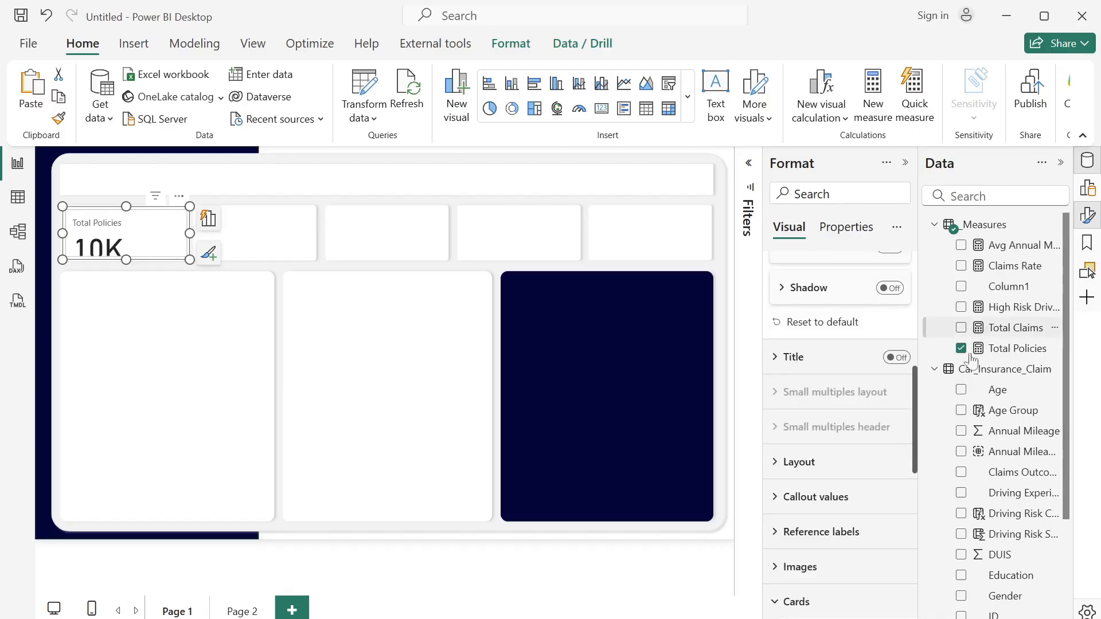
drag(912, 428, 912, 602)
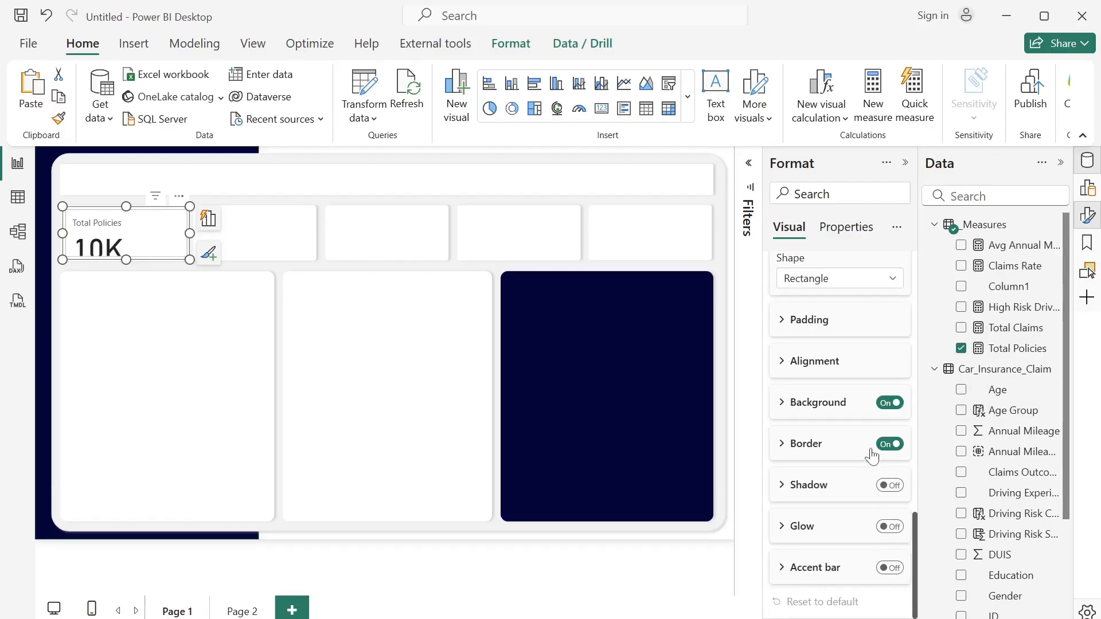
click(889, 452)
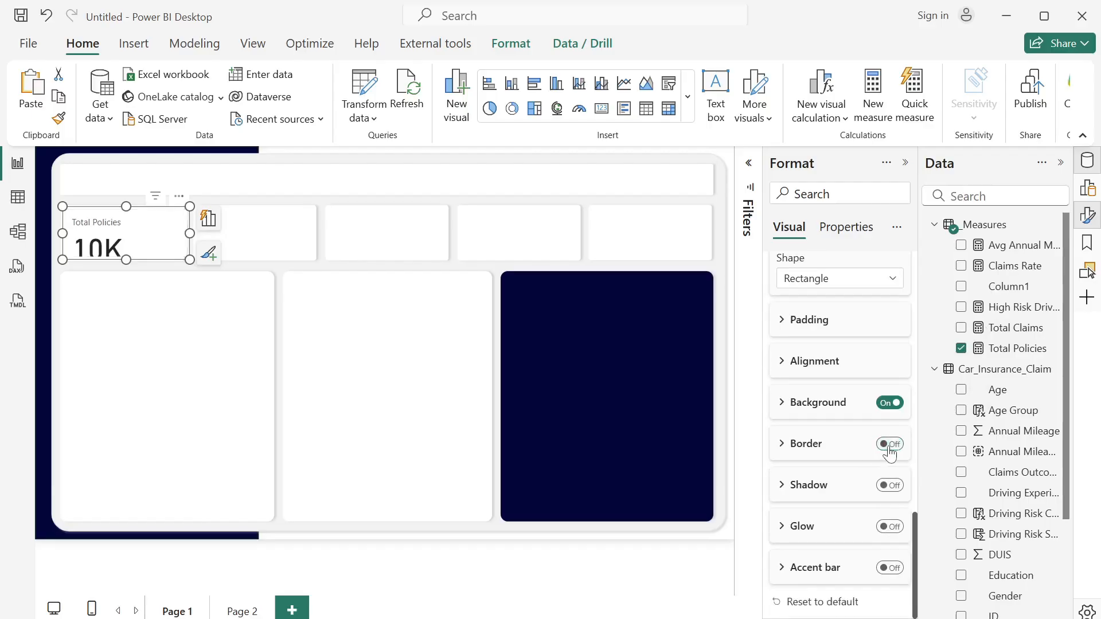
click(894, 403)
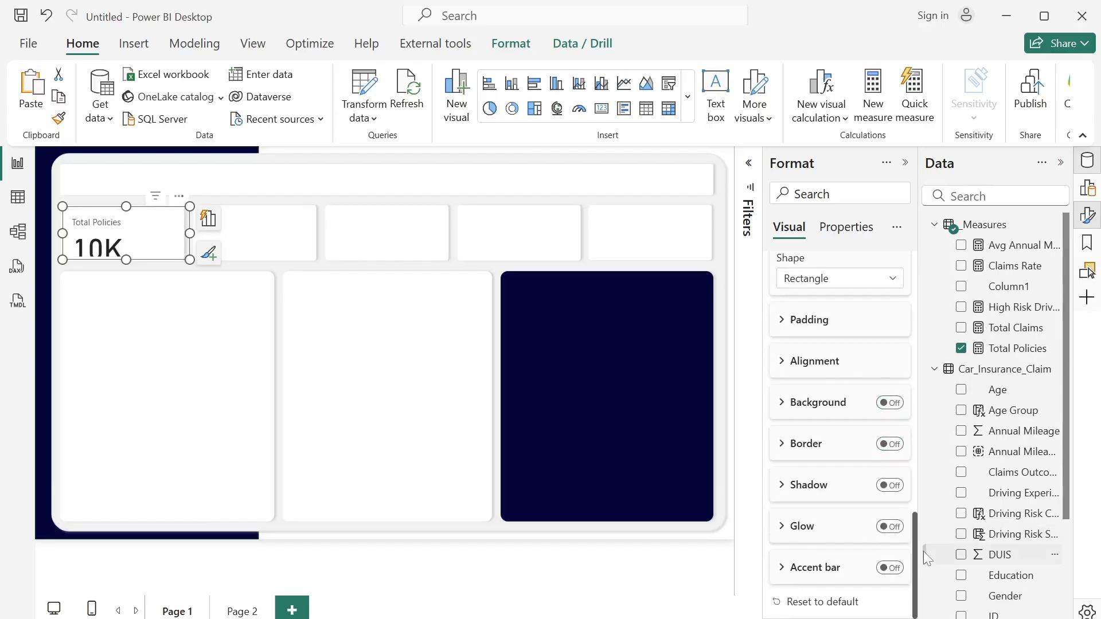
- Set the callout value font size of the Total Policies card to 30
drag(913, 555, 909, 411)
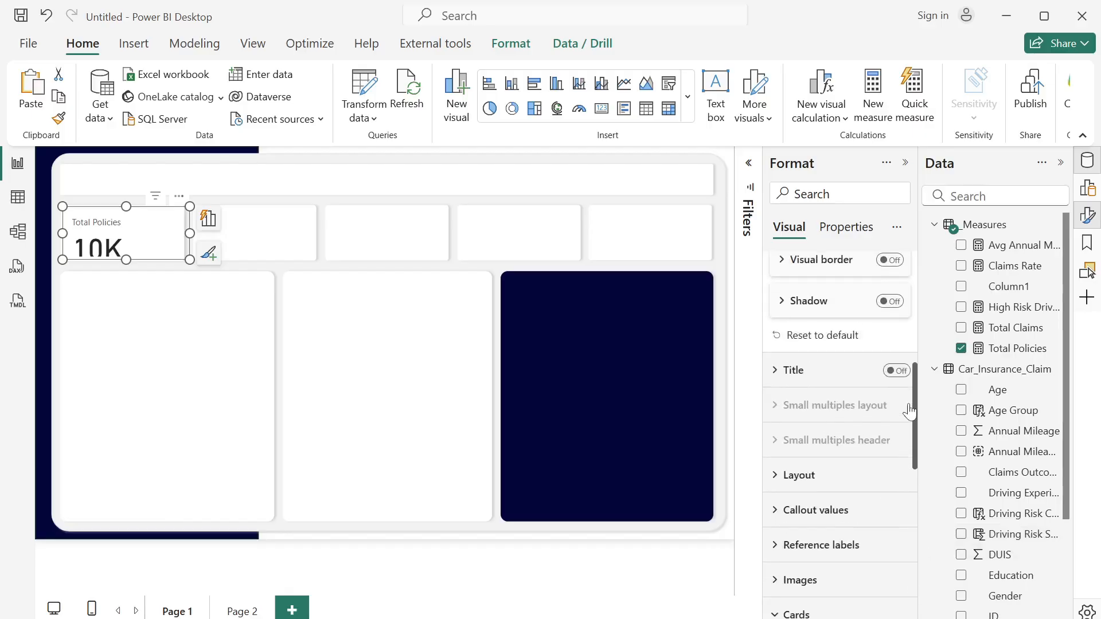
click(779, 513)
scroll(912, 381, down, 5)
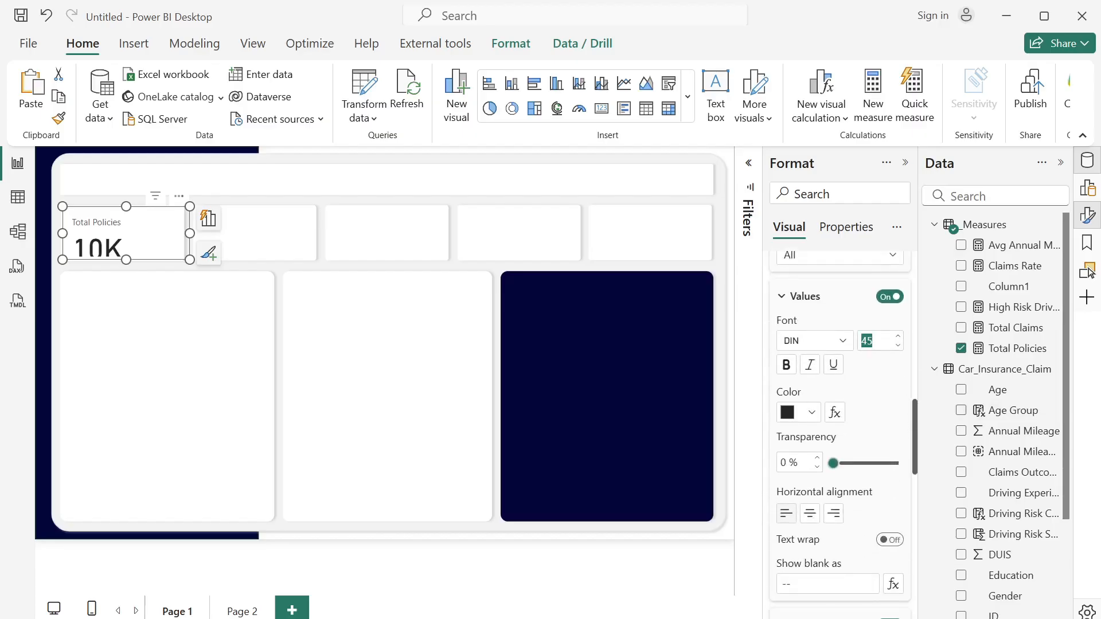
text(30)
click(913, 414)
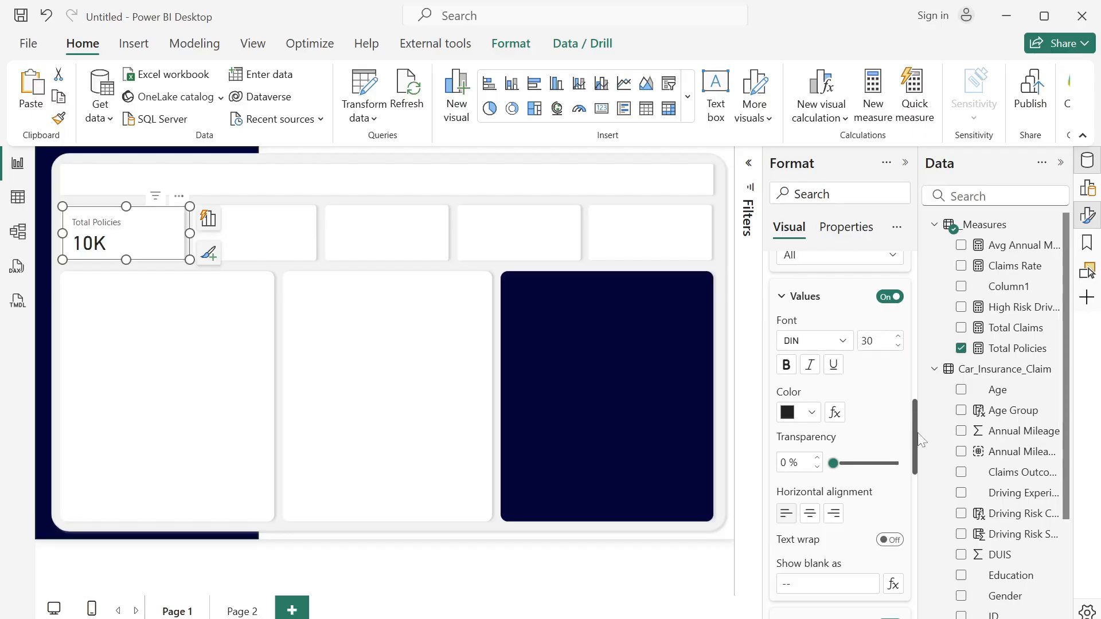
- Change the font of the Total Policies card's label to DIN
click(106, 225)
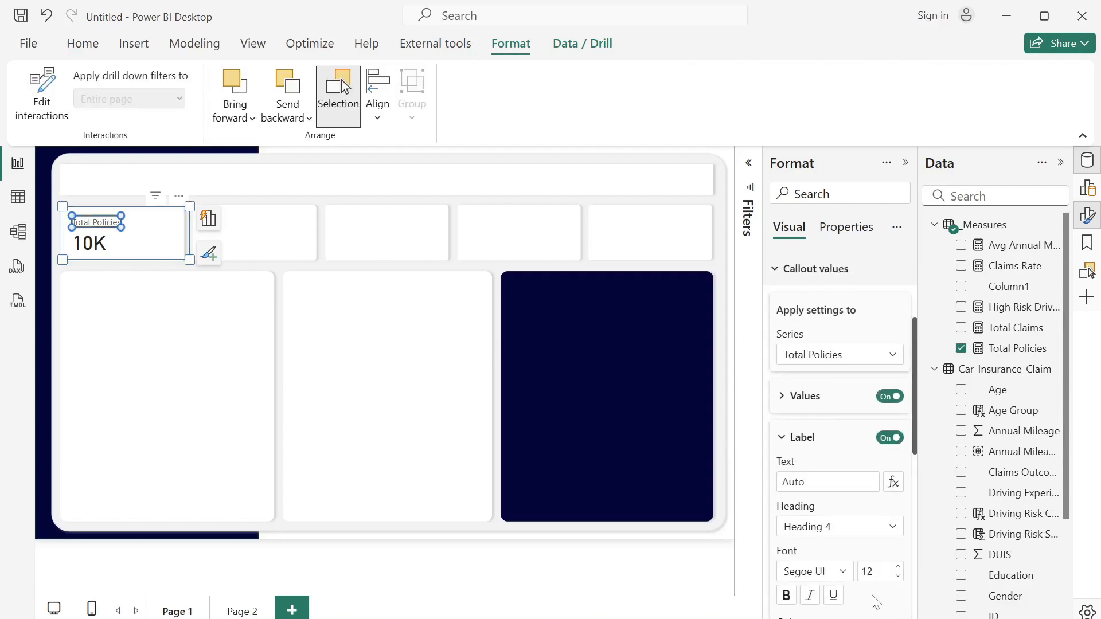
click(845, 573)
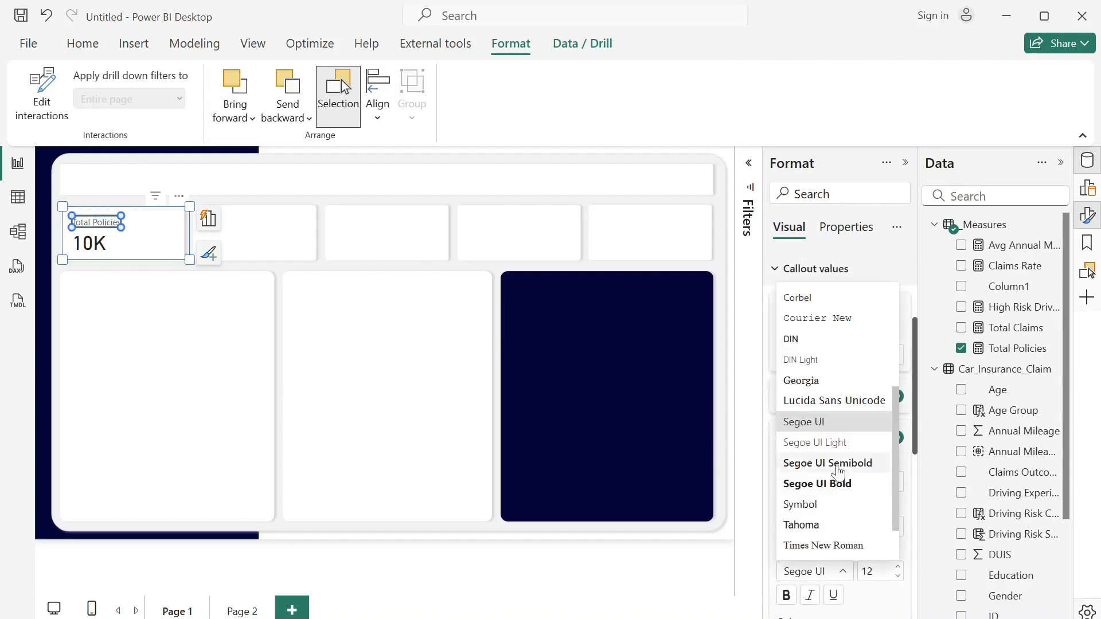
click(816, 343)
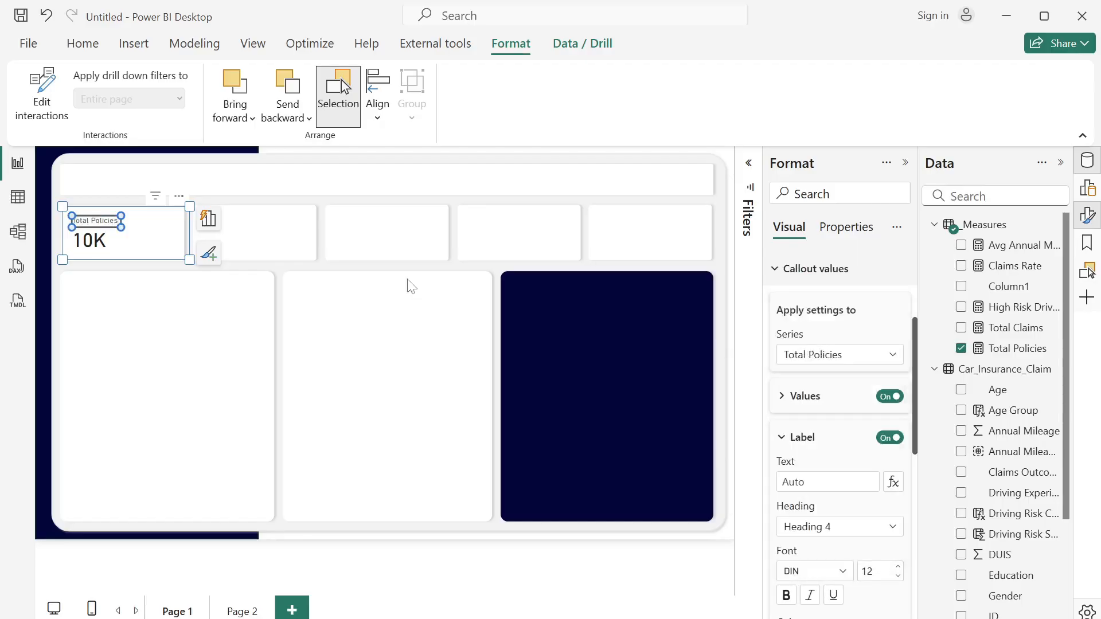
- Set the display units of the Total Policies callout value to None
scroll(857, 382, up, 3)
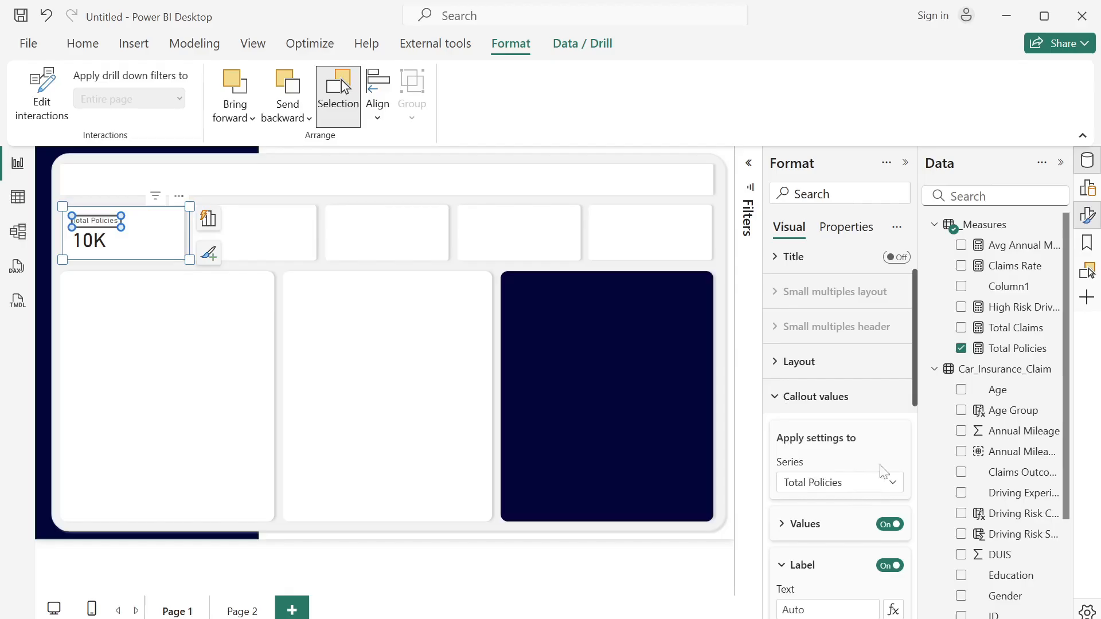
click(782, 524)
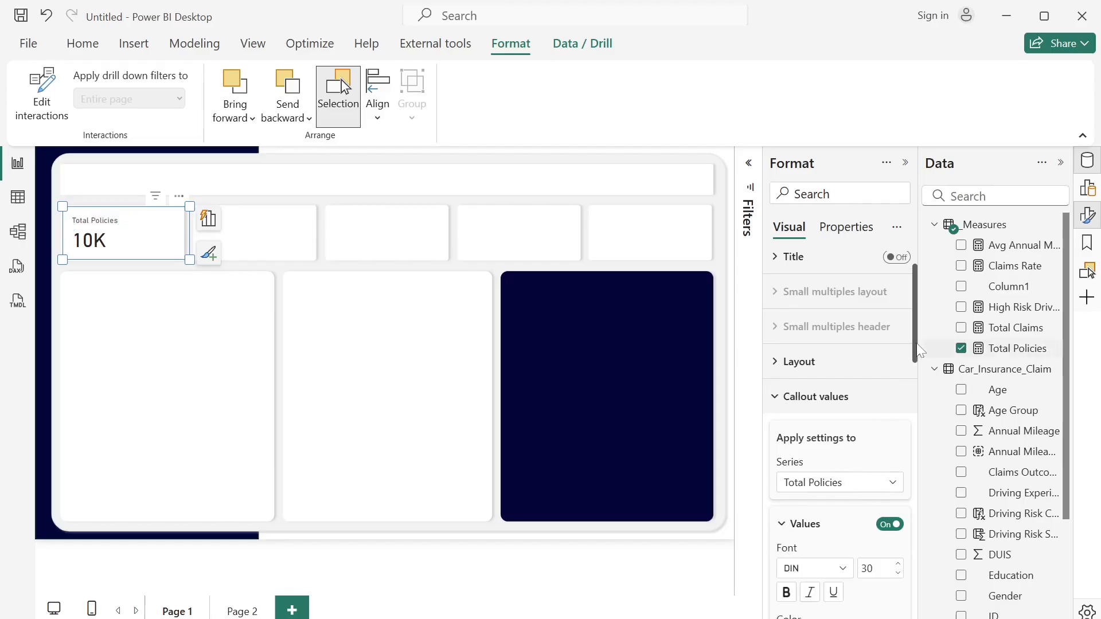
drag(915, 357, 934, 458)
click(892, 442)
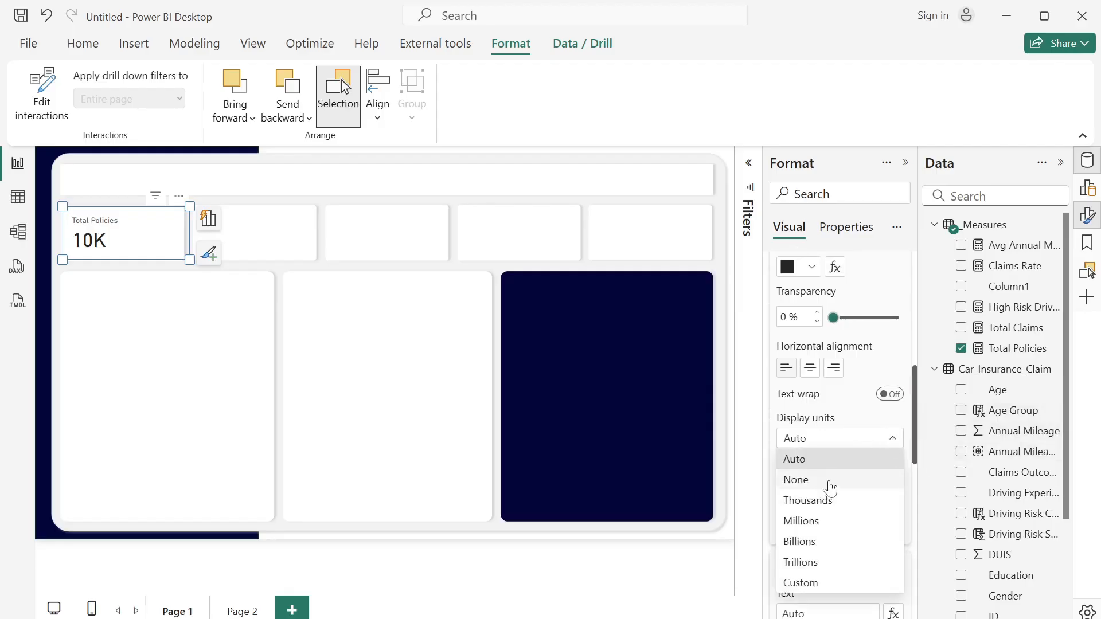
click(830, 486)
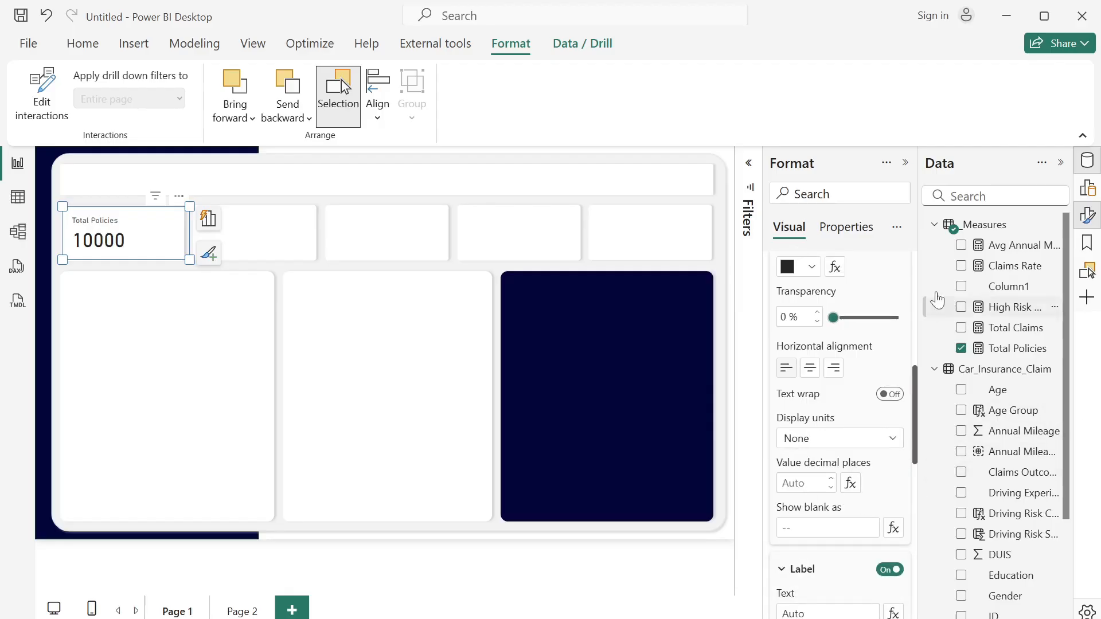
- Apply a thousands separator to the Total Policies measure and close its formula
click(1012, 355)
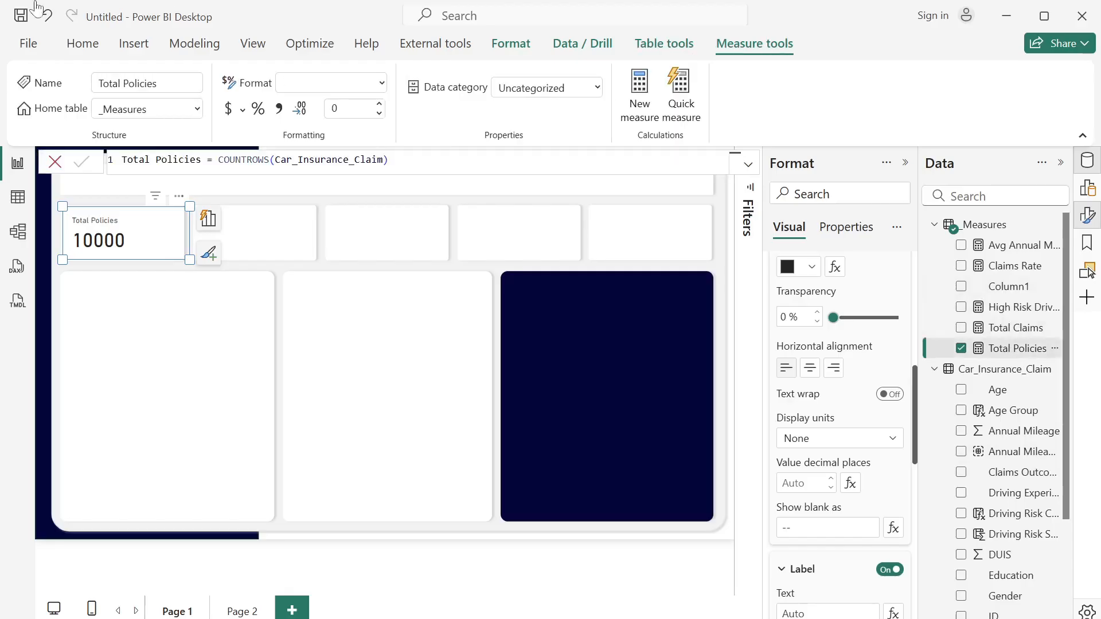
click(280, 109)
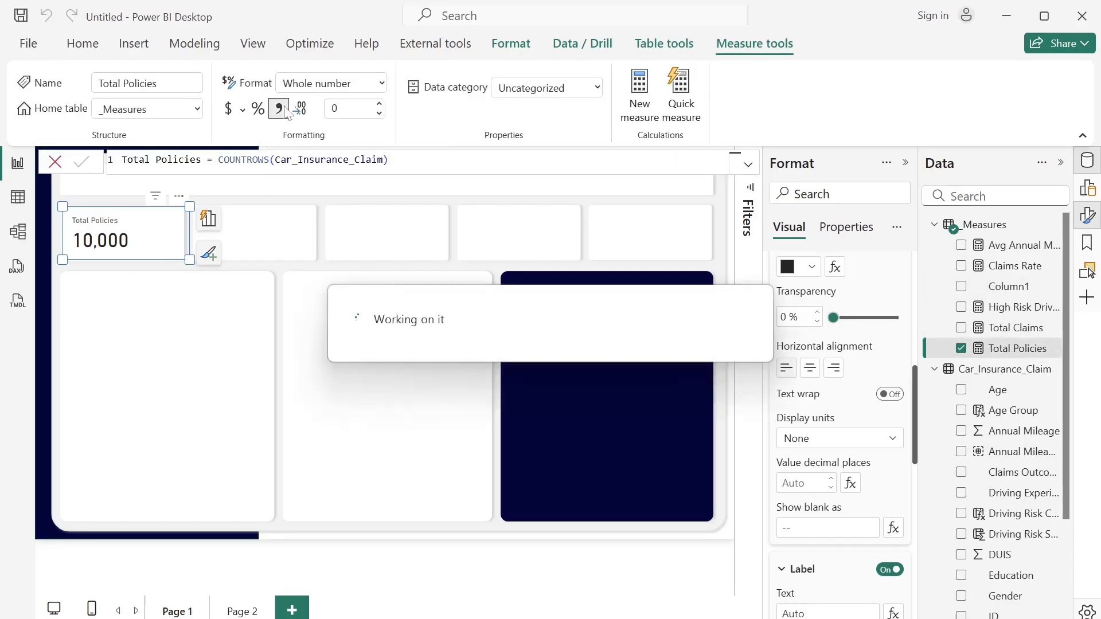
click(55, 163)
- Duplicate the Total Policies card into the second small box and replace the copy's measure with Total Claims
click(166, 244)
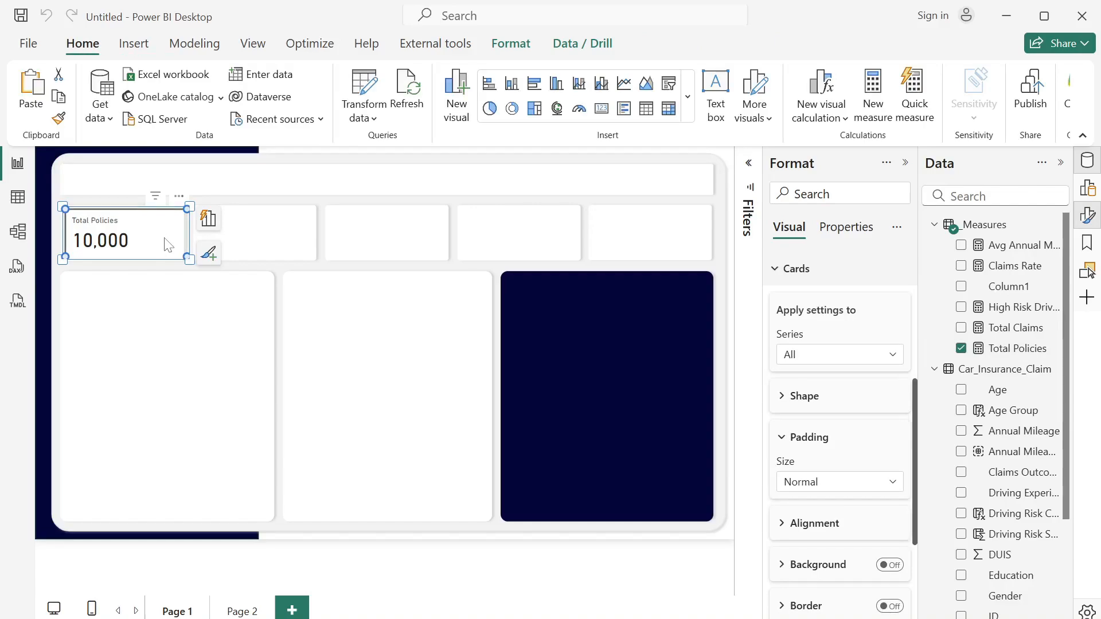
key(ctrl+c)
key(ctrl+v)
drag(165, 243, 286, 239)
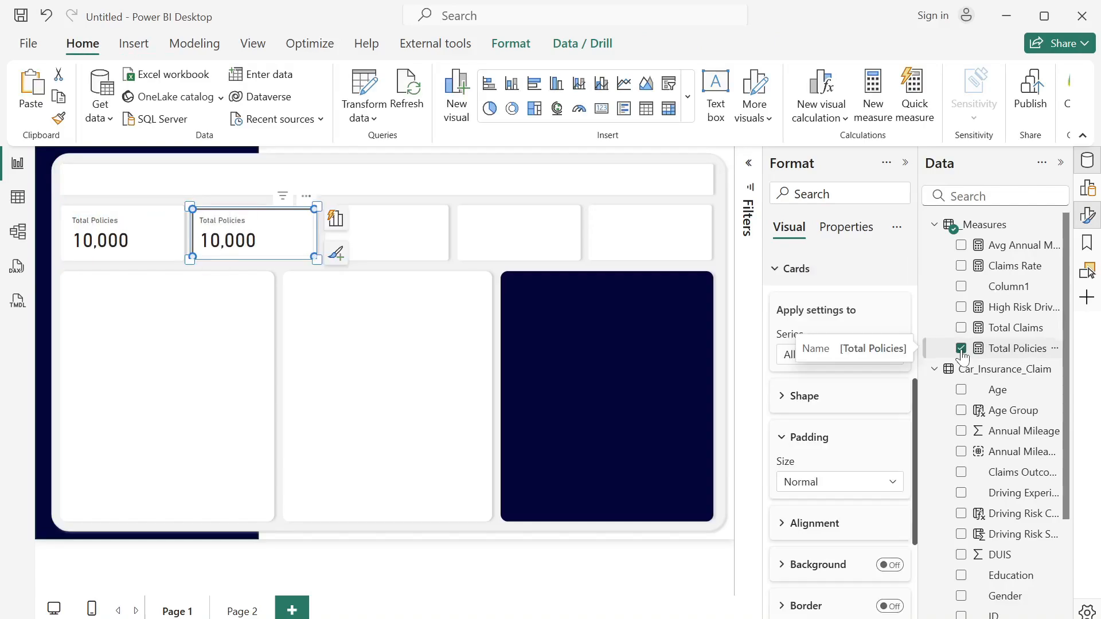
click(962, 349)
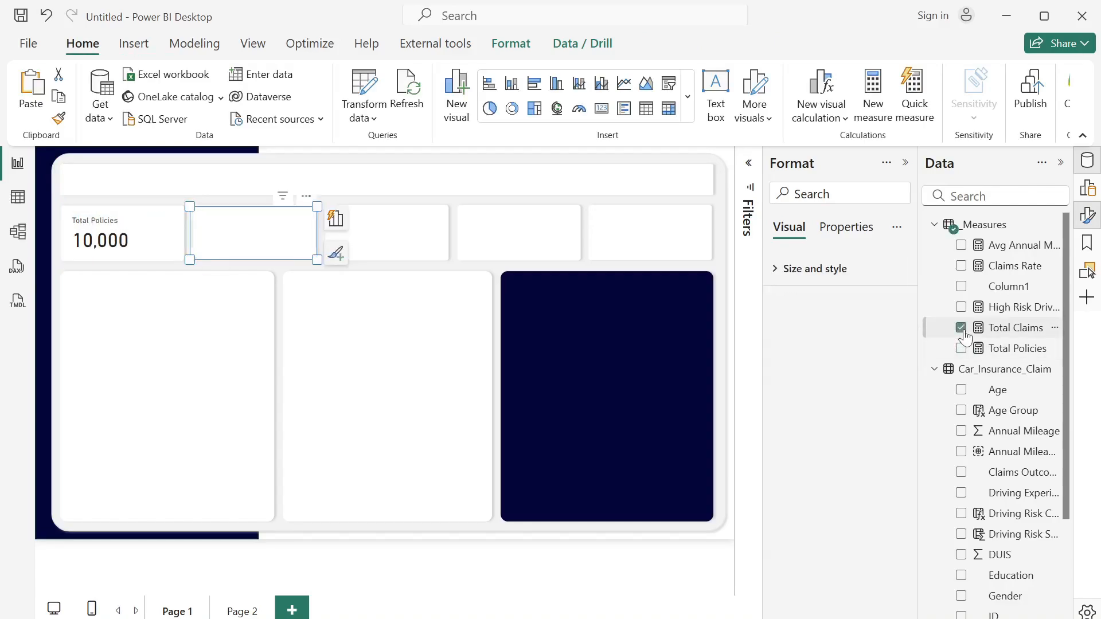
click(961, 327)
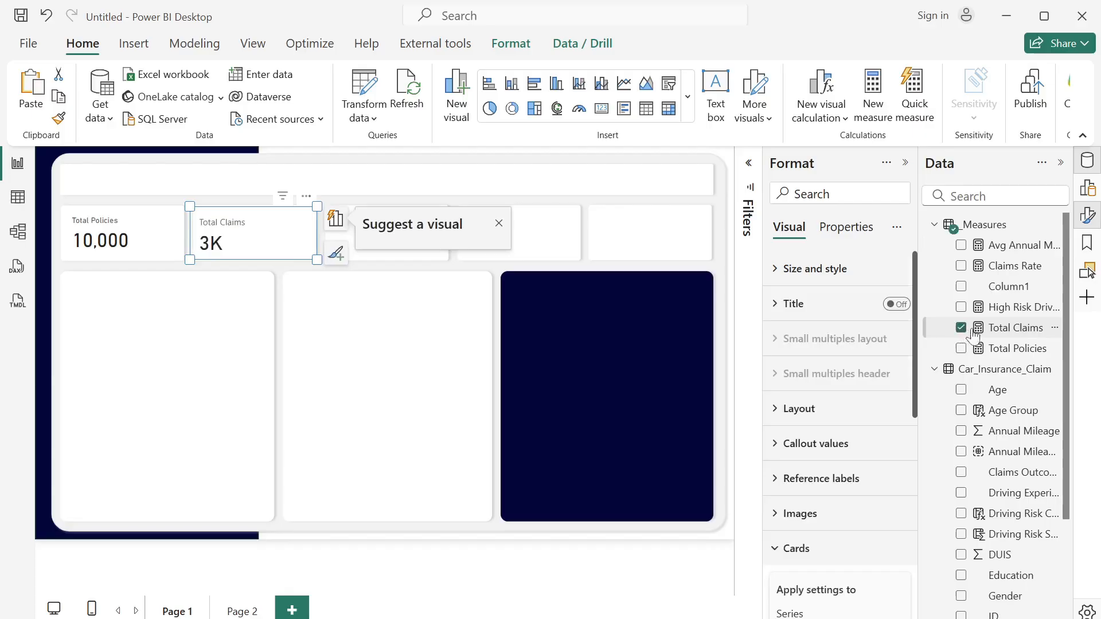
- Set the display units of the Total Claims card's callout value to None
click(778, 443)
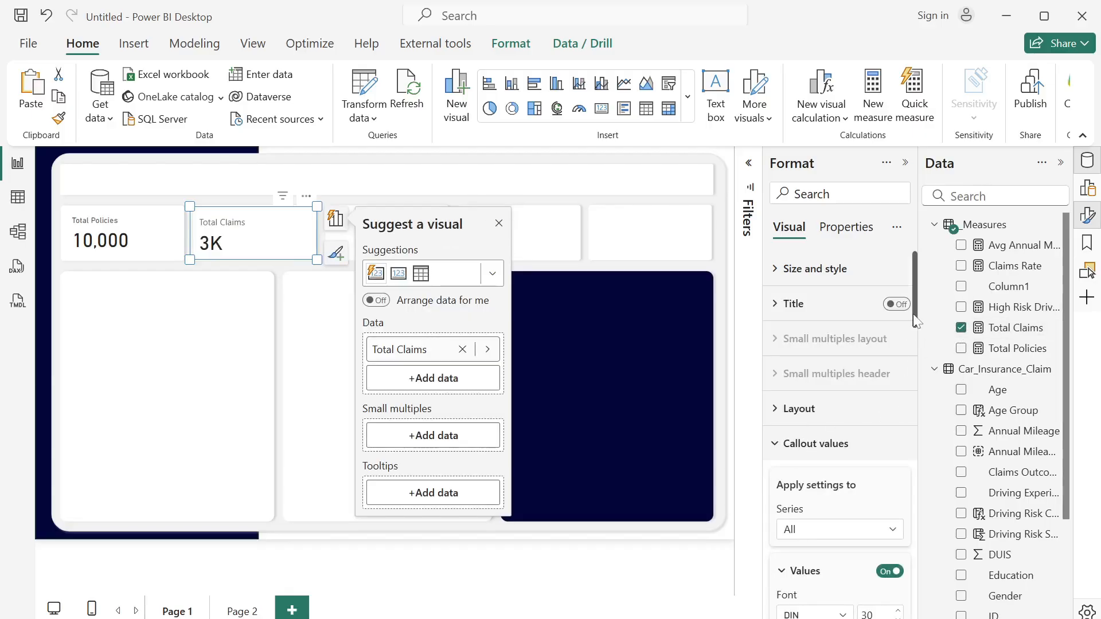
drag(915, 321, 924, 372)
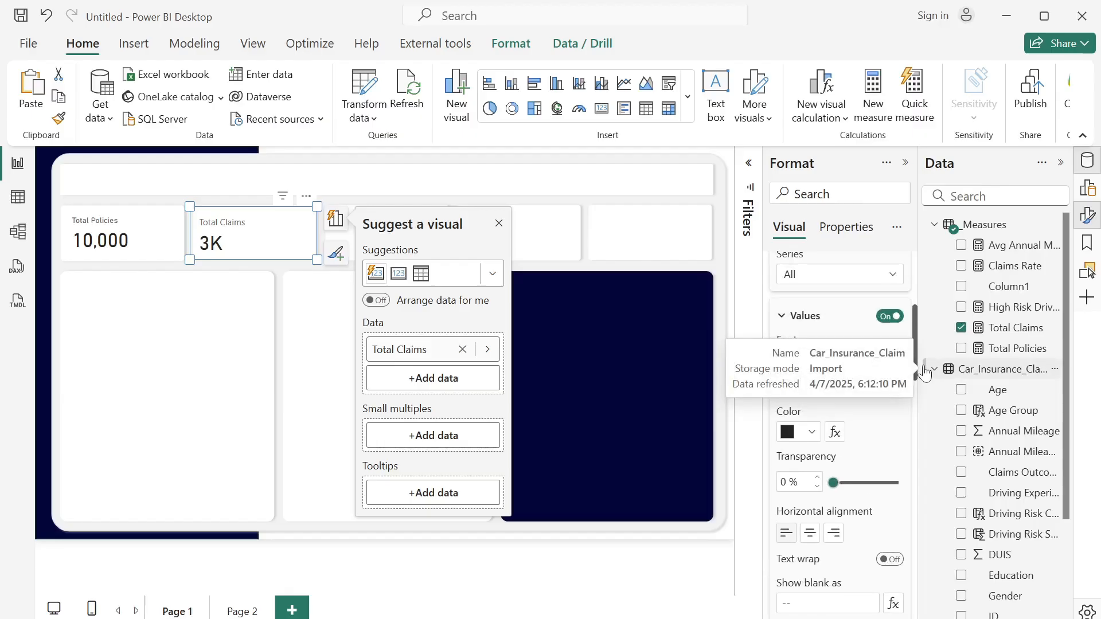
click(887, 274)
click(824, 314)
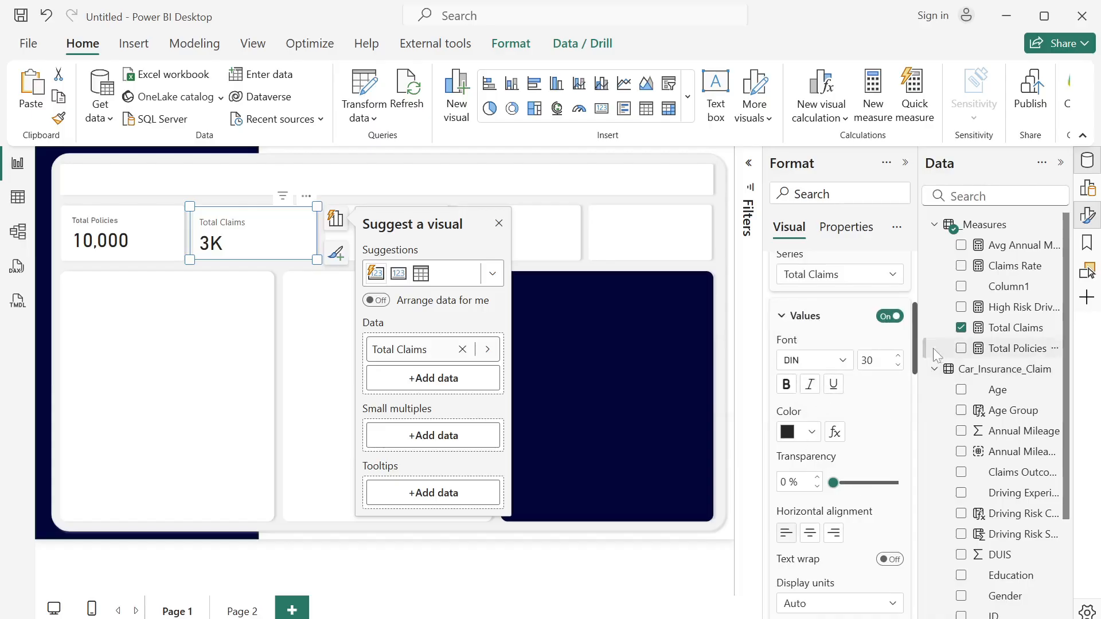
scroll(847, 342, down, 5)
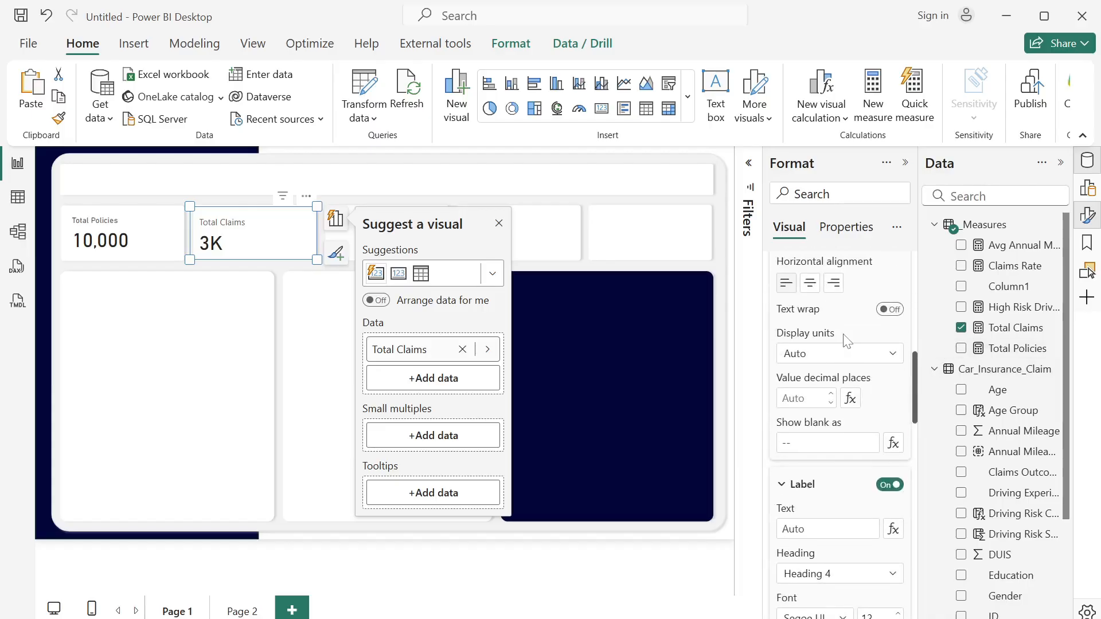
click(852, 354)
click(798, 394)
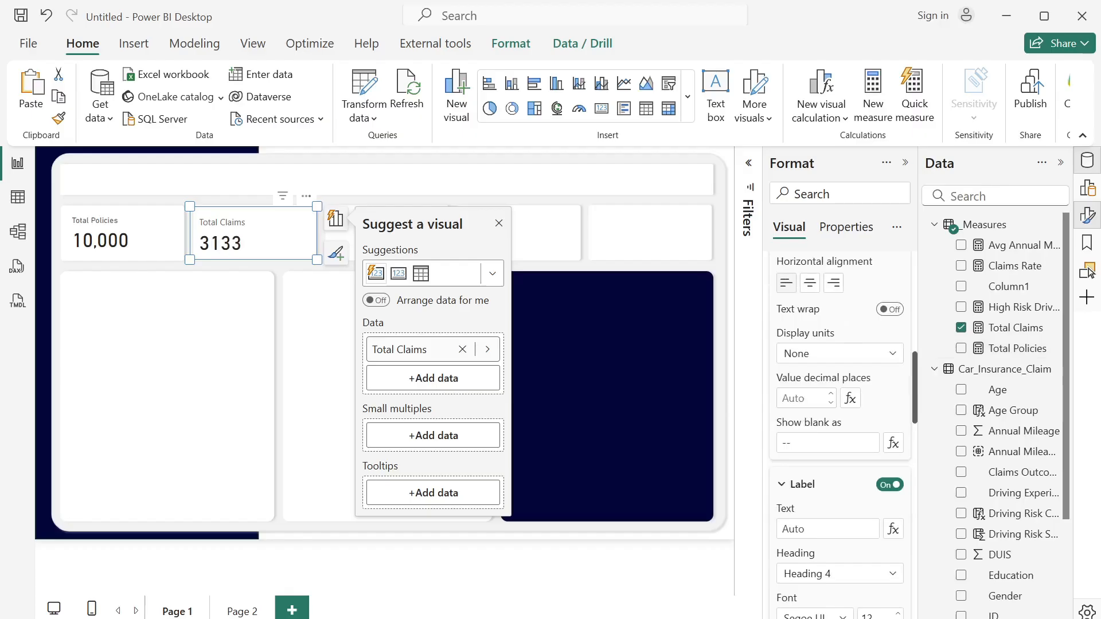
- Apply a thousands separator to the Total Claims measure and close the visual suggestions and the formula
click(1016, 327)
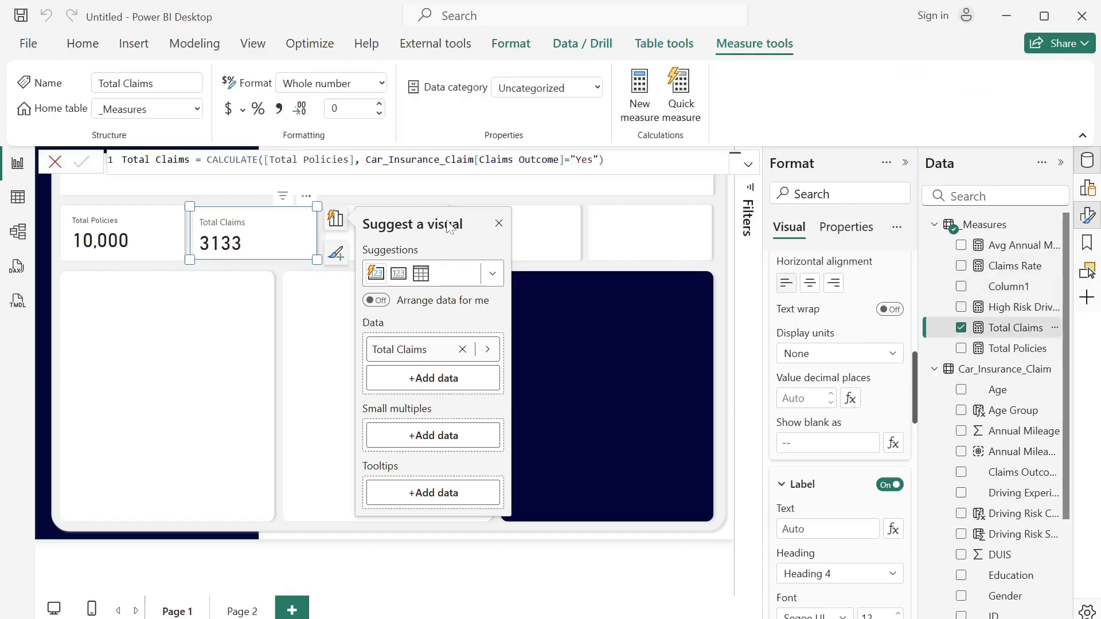
click(498, 223)
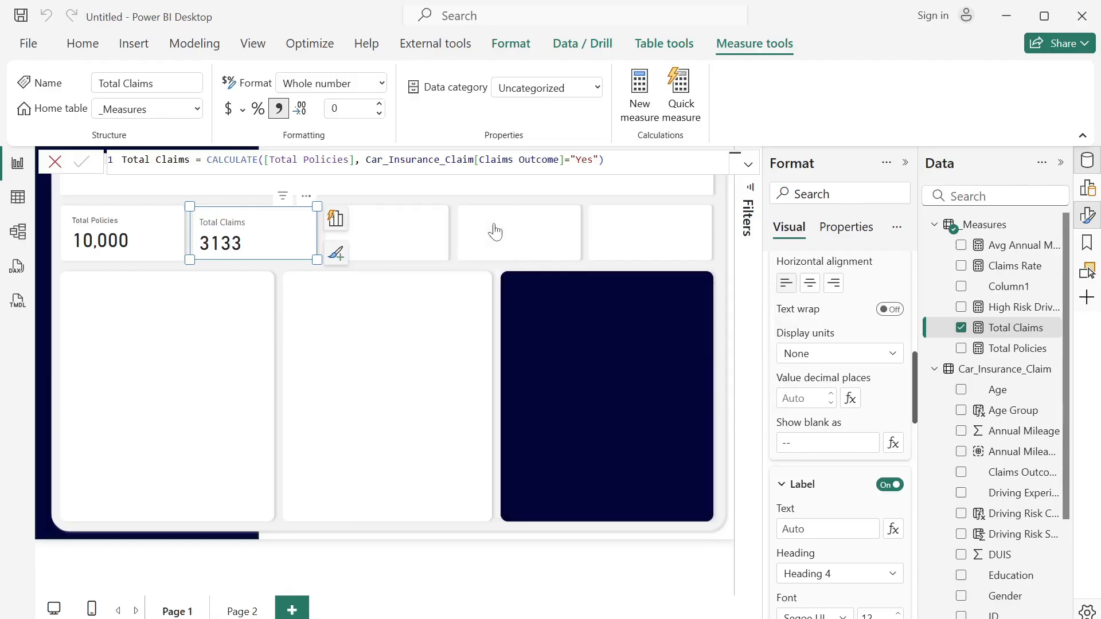
click(420, 243)
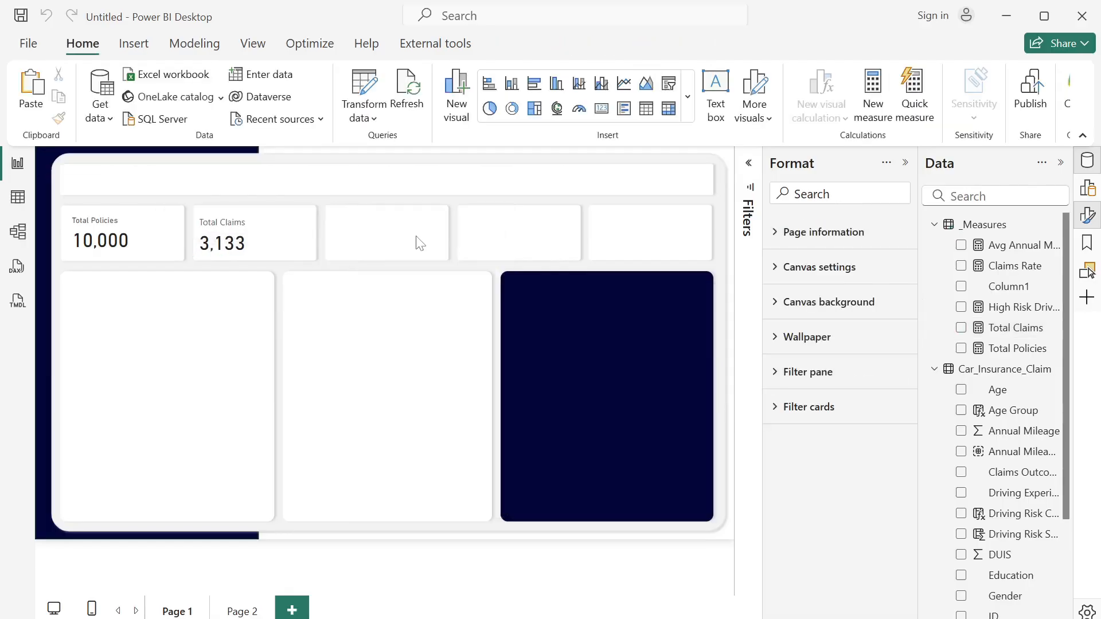
- Duplicate the Total Policies card into the third small box and replace the copy's measure with Claims Rate
click(162, 236)
key(ctrl+c)
key(ctrl+v)
drag(161, 235, 422, 241)
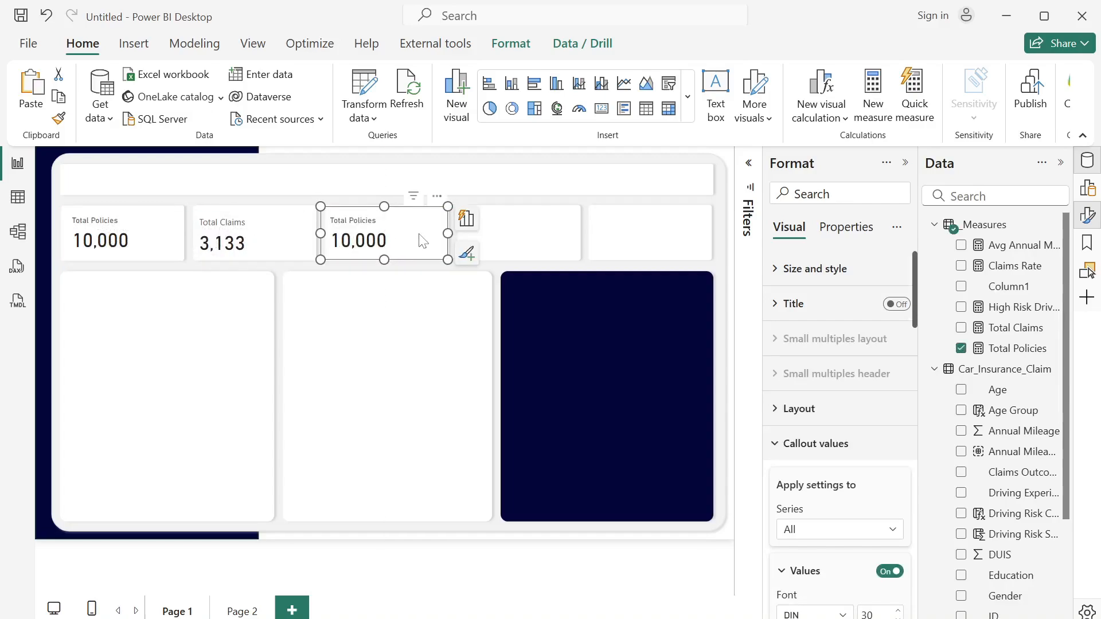
click(961, 348)
click(961, 265)
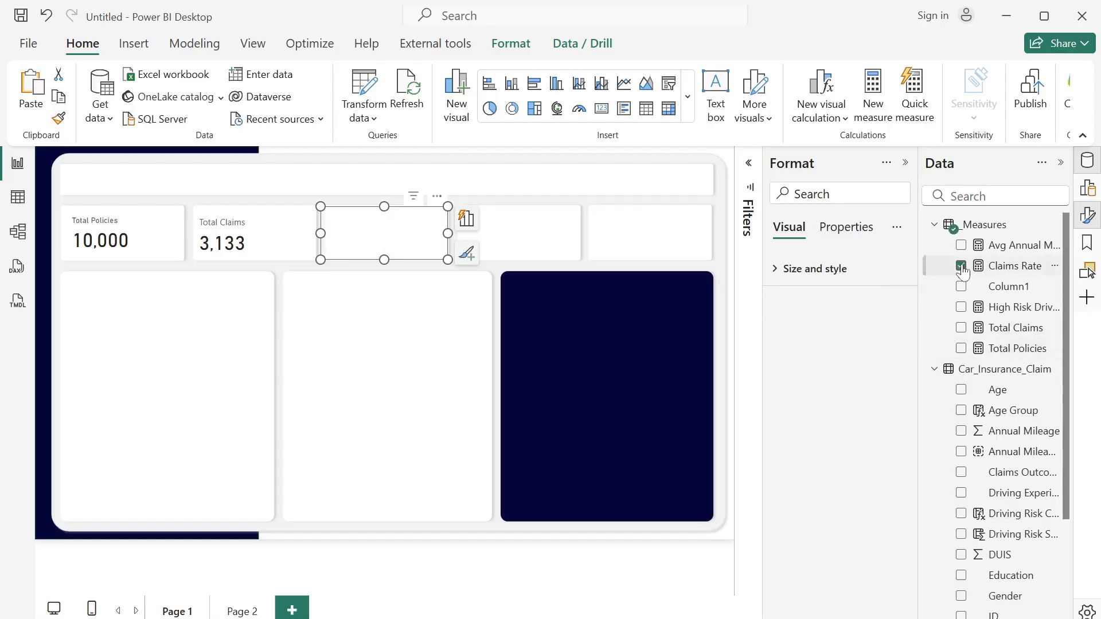
- Format the Claims Rate measure as a percentage with 0 decimal places and close the visual suggestions
click(1013, 266)
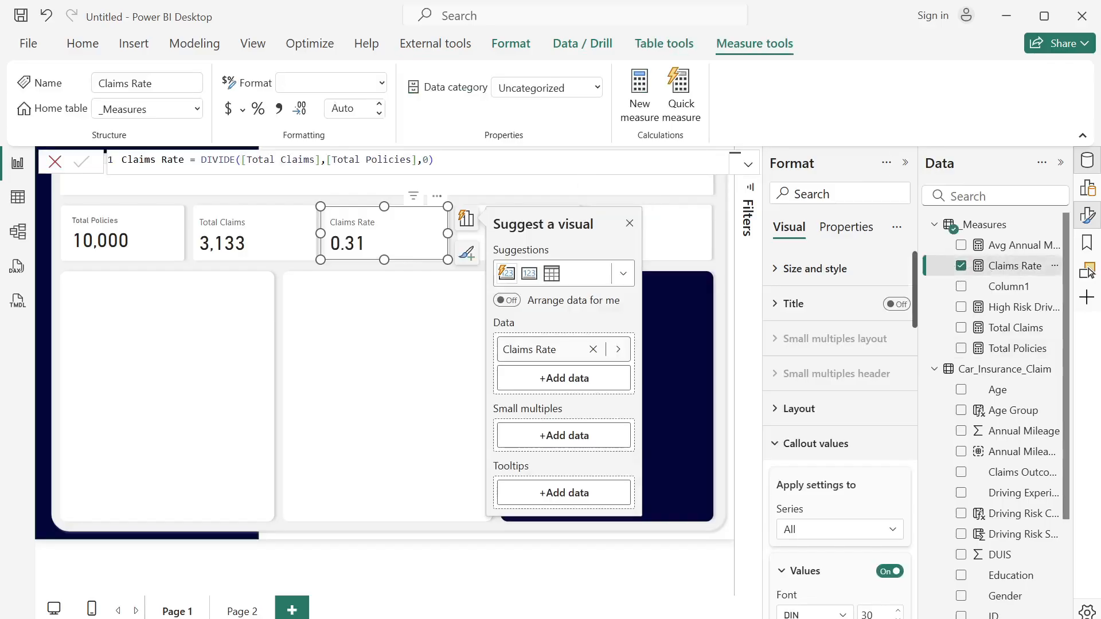
click(265, 111)
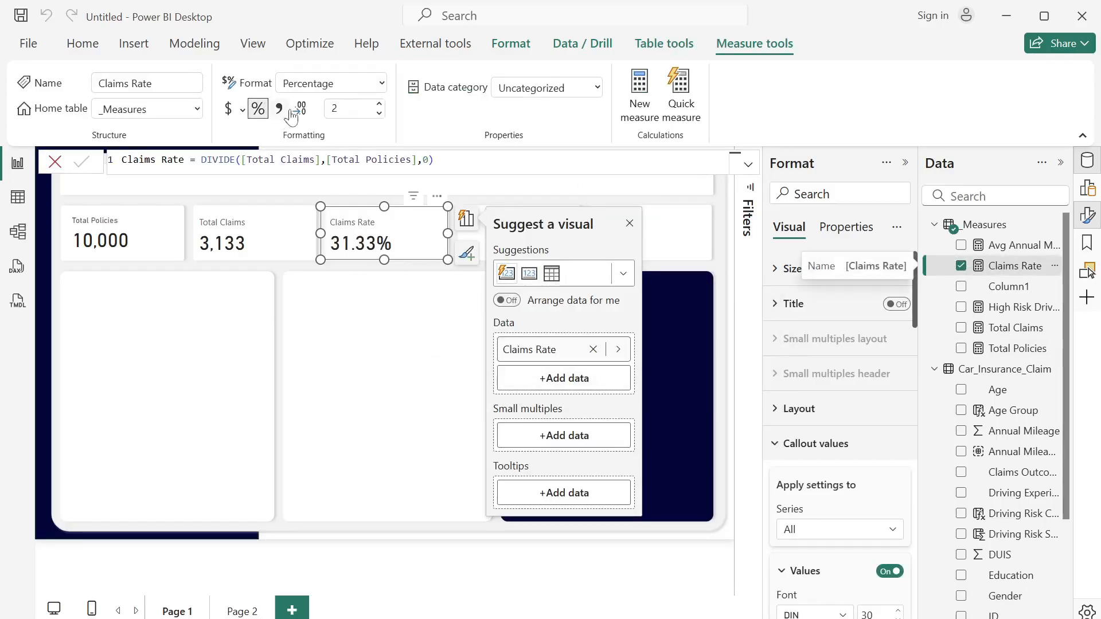
click(334, 108)
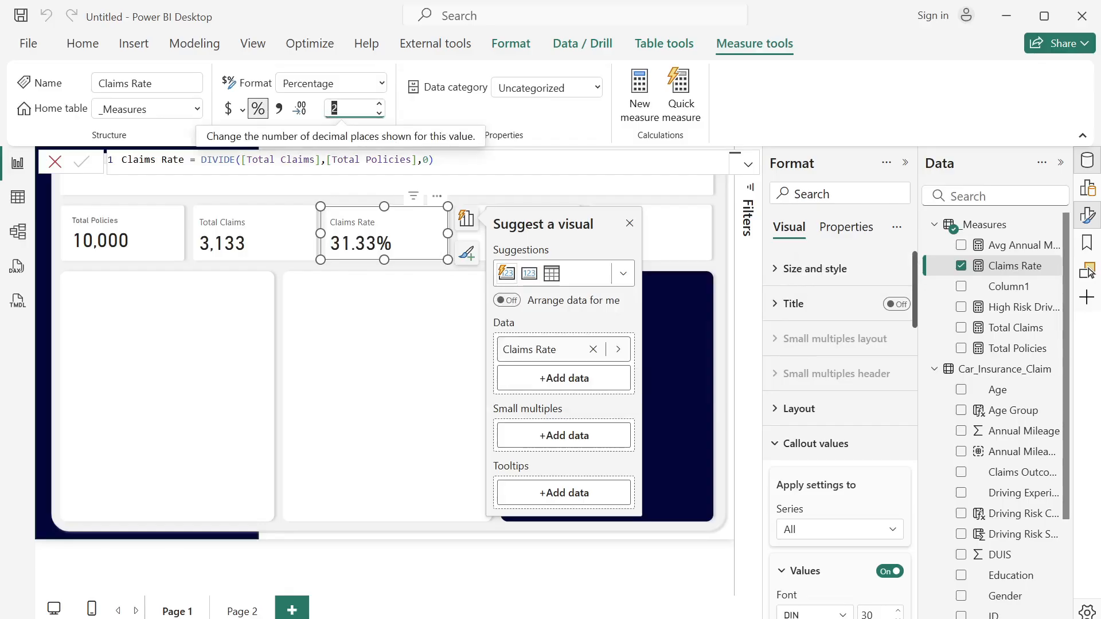
key(Return)
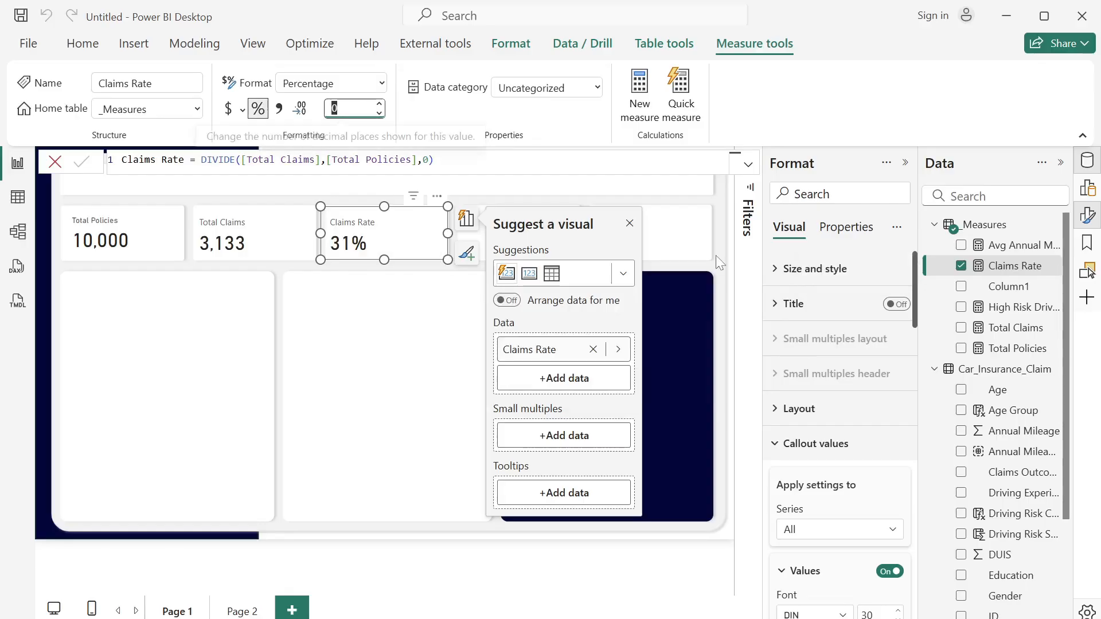
click(631, 224)
click(511, 238)
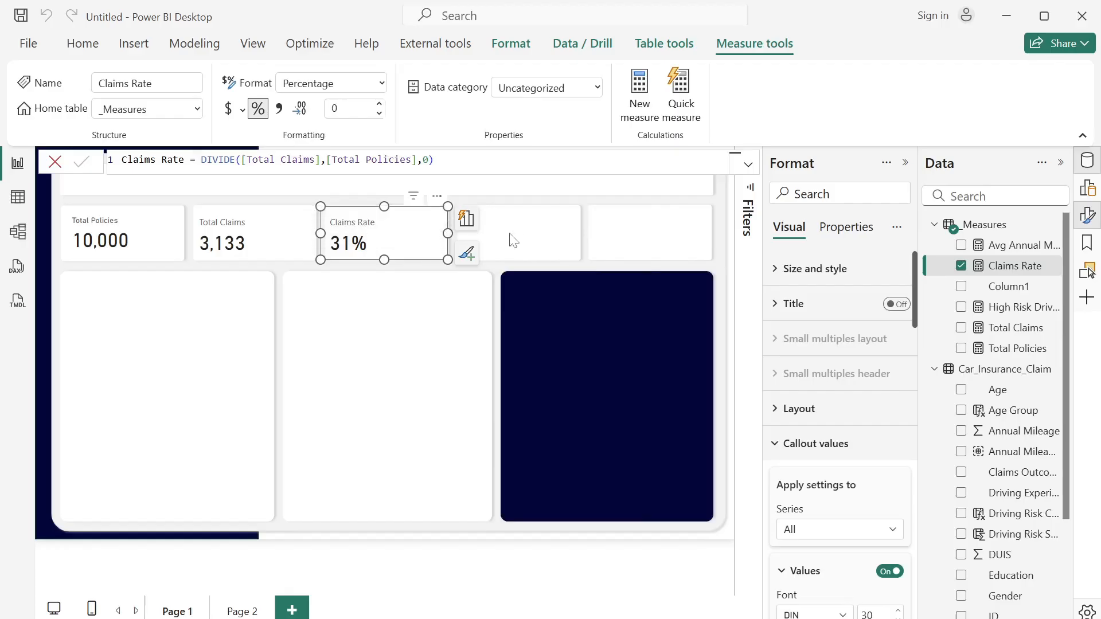
- Place another copy of the Total Policies card in the fourth small box and replace its measure with High Risk Driver %
click(160, 238)
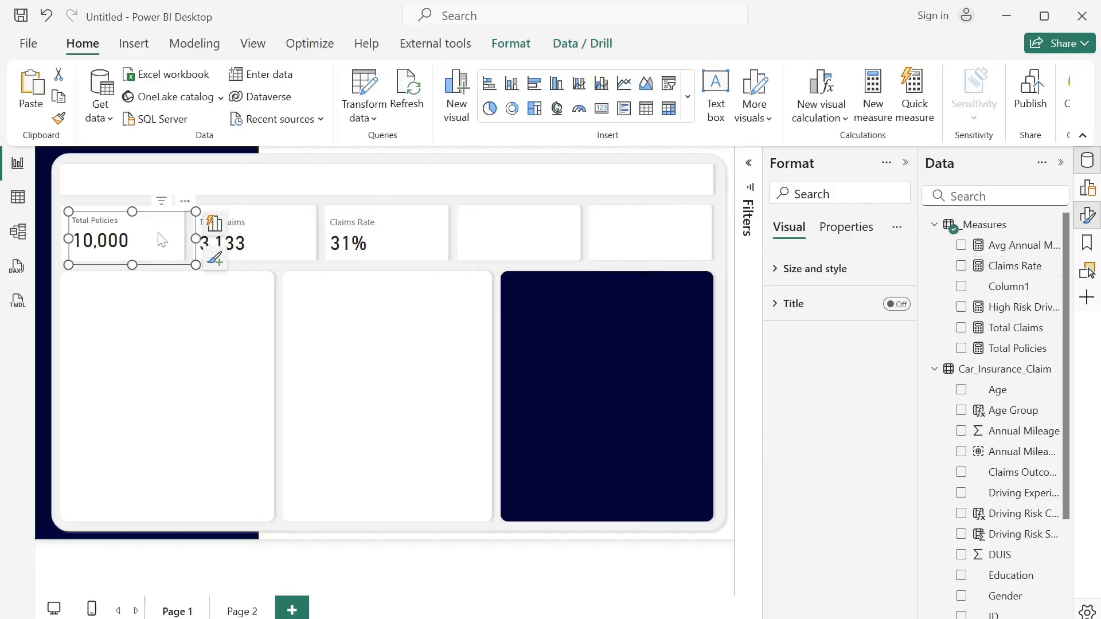
drag(159, 238, 545, 238)
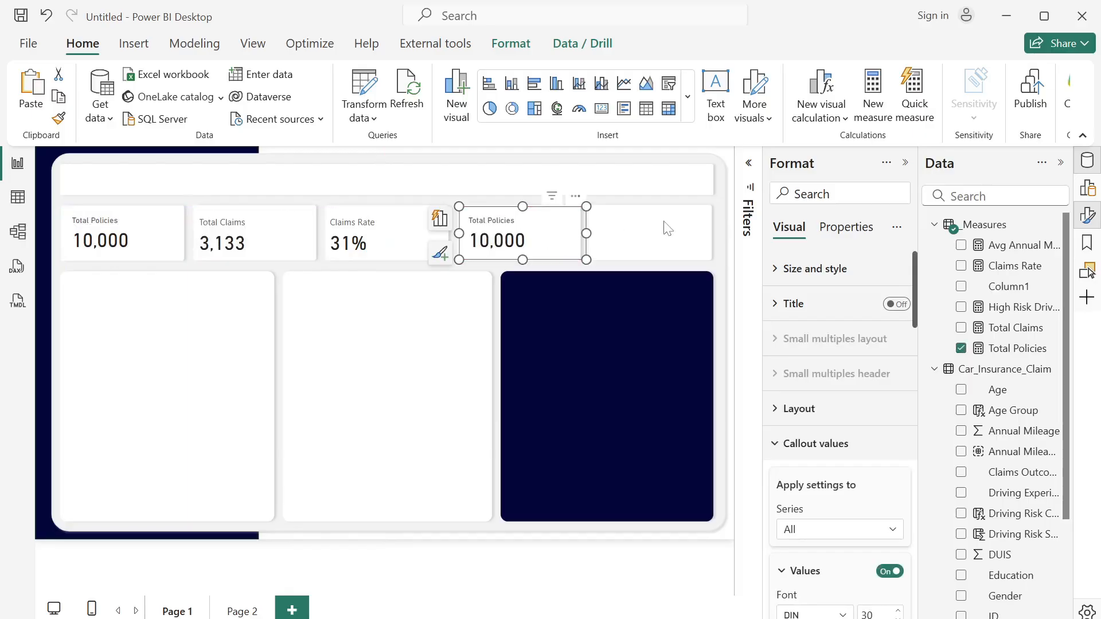
click(961, 348)
click(961, 307)
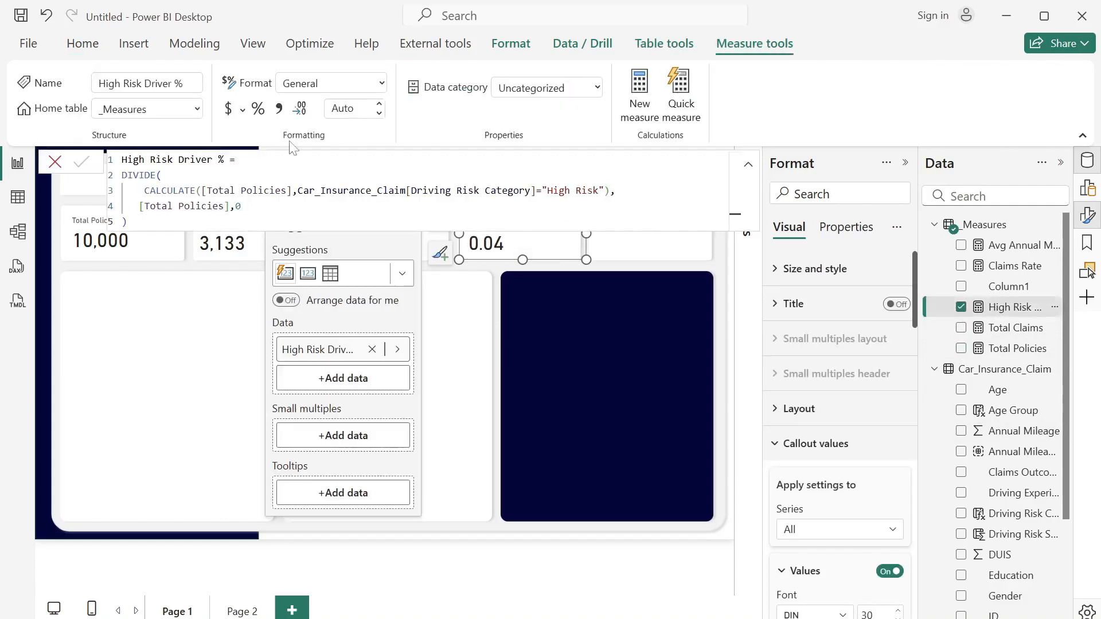
- Format the High Risk Driver % measure as a percentage, then close its formula and the visual suggestions
click(258, 108)
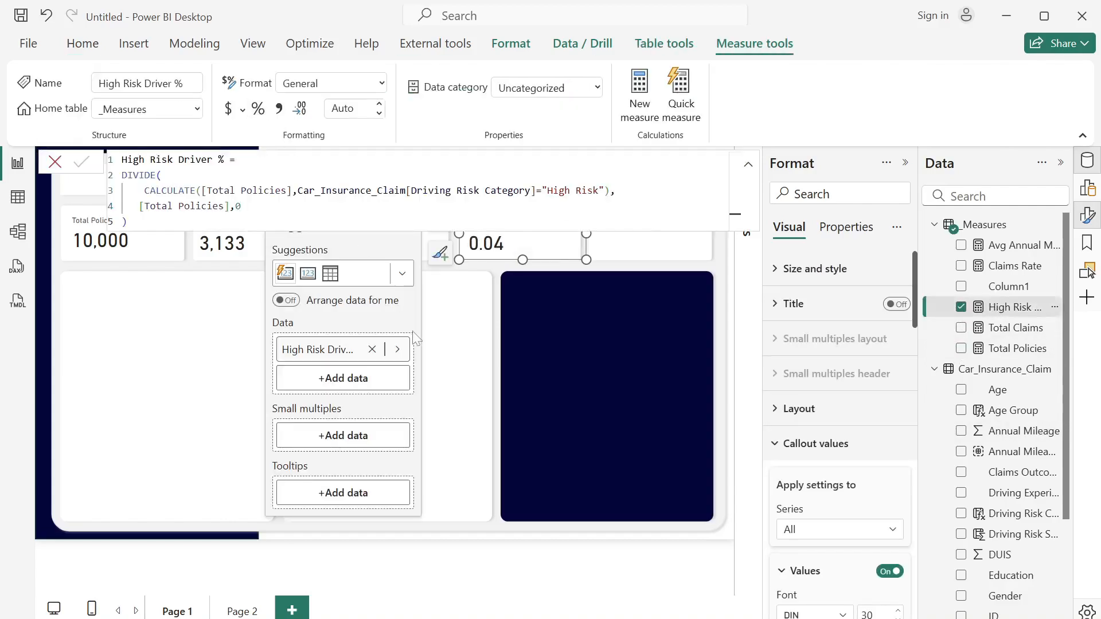
click(55, 162)
click(408, 224)
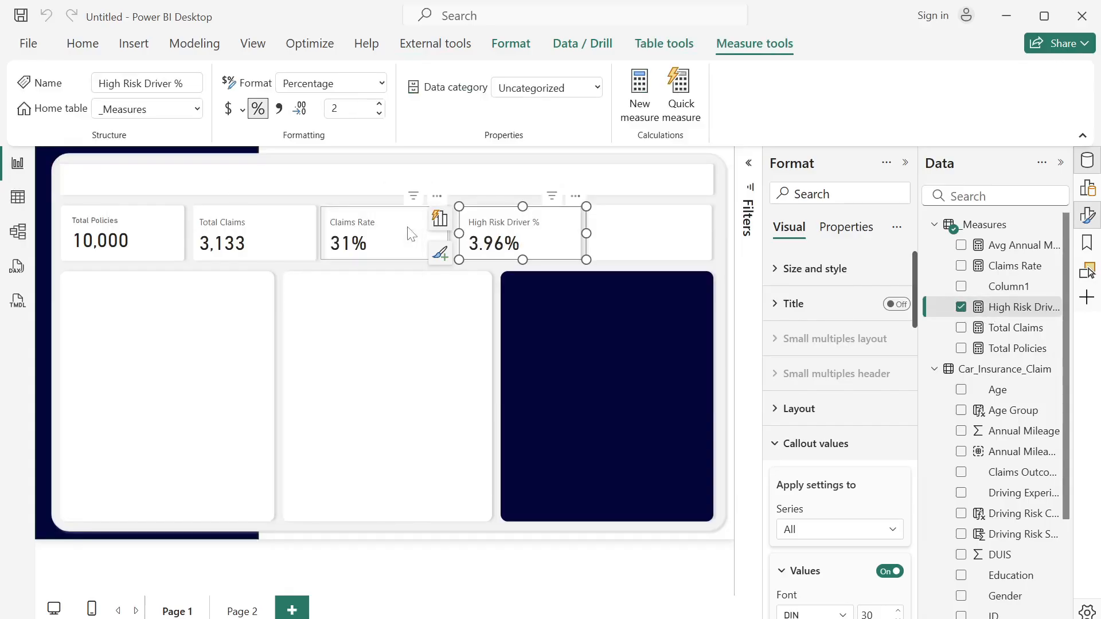
click(631, 231)
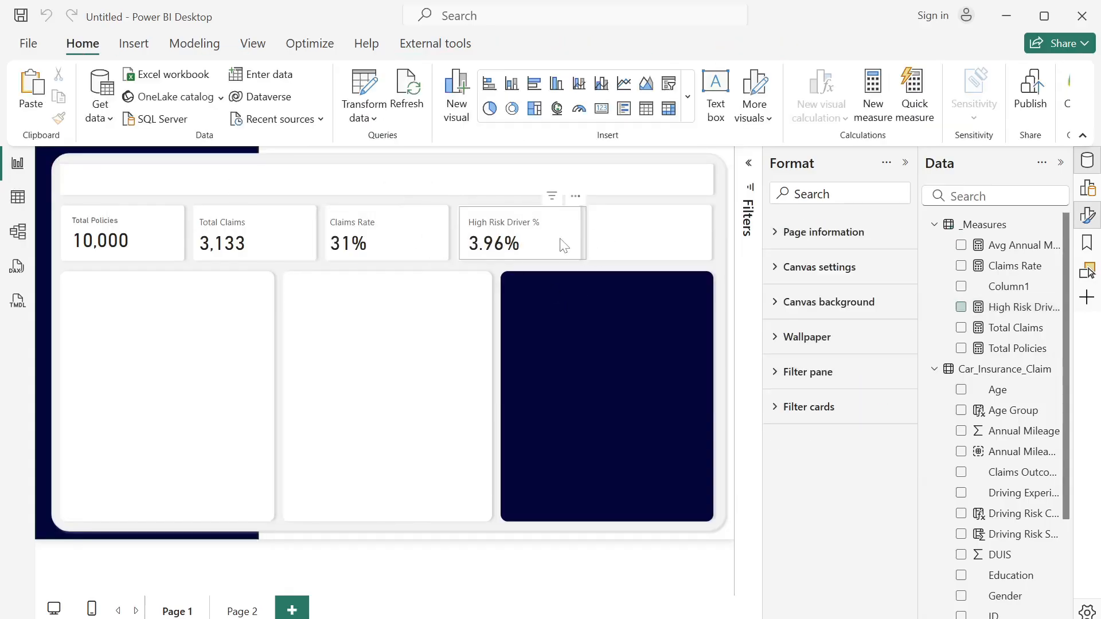
- Paste another Total Policies card into the fifth small box and replace its measure with Avg Annual Mileage
click(560, 245)
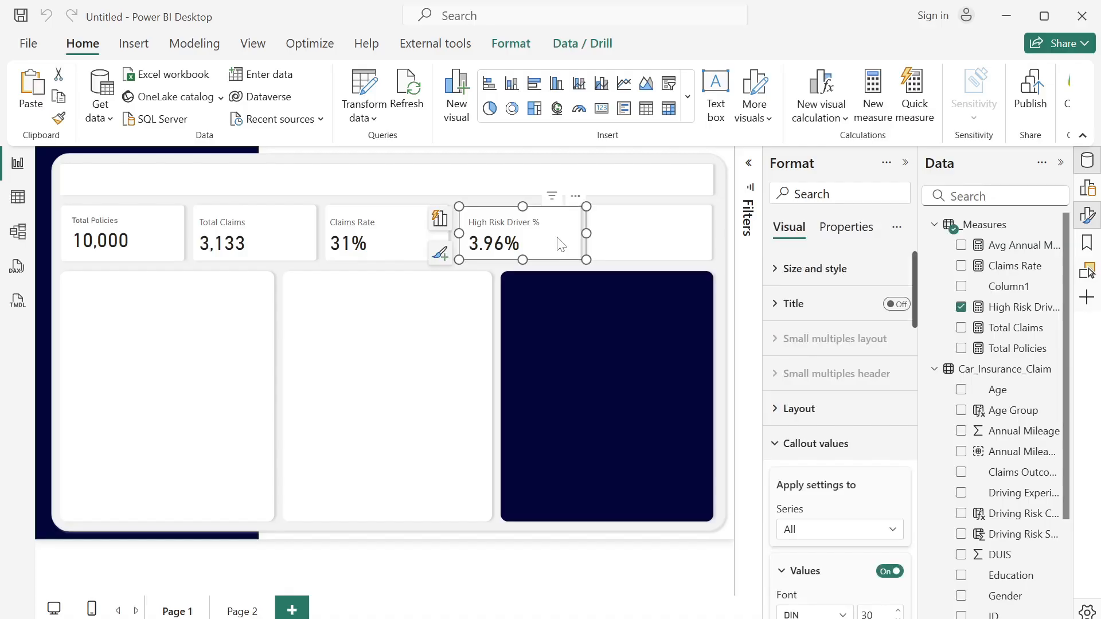
key(ctrl+v)
drag(140, 241, 661, 235)
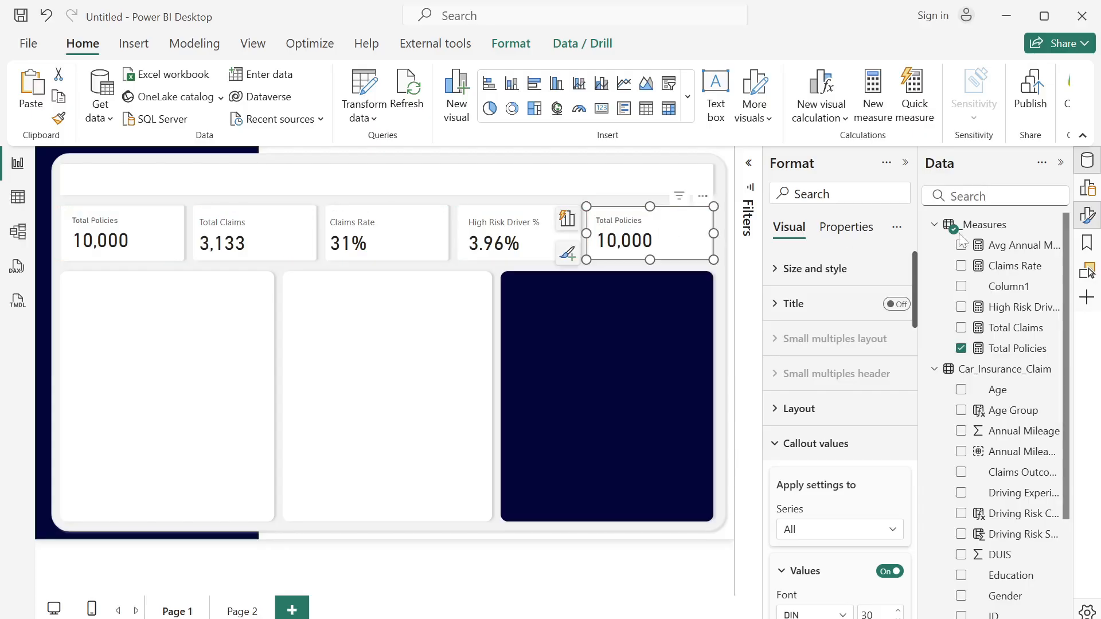
click(960, 348)
click(961, 245)
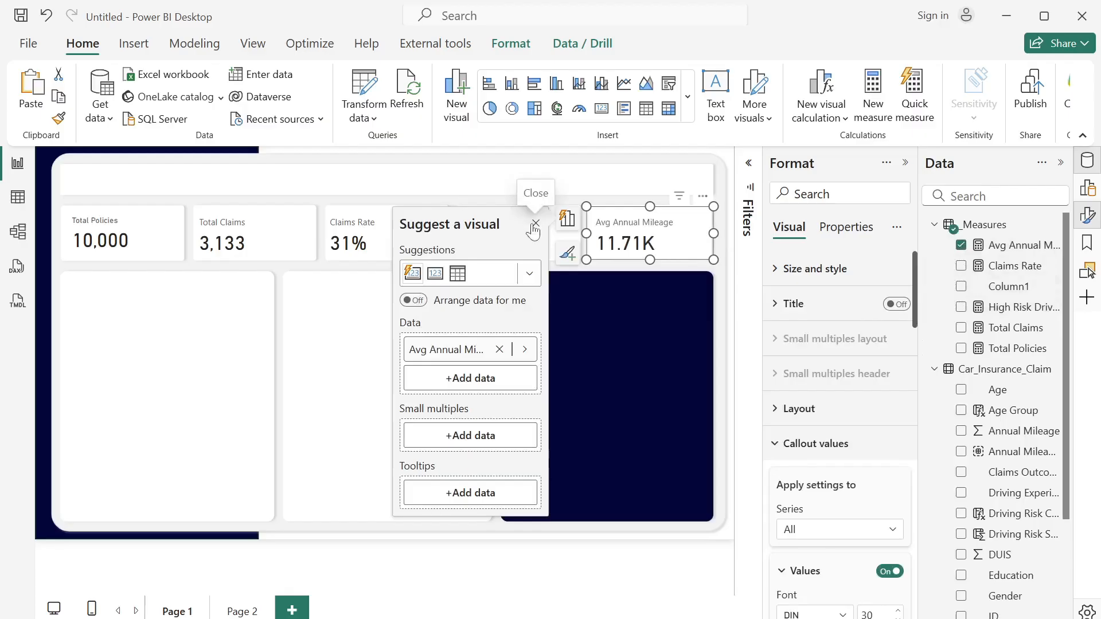
- Set the Avg Annual Mileage card's callout value to display units None with no decimal places
click(533, 224)
click(830, 530)
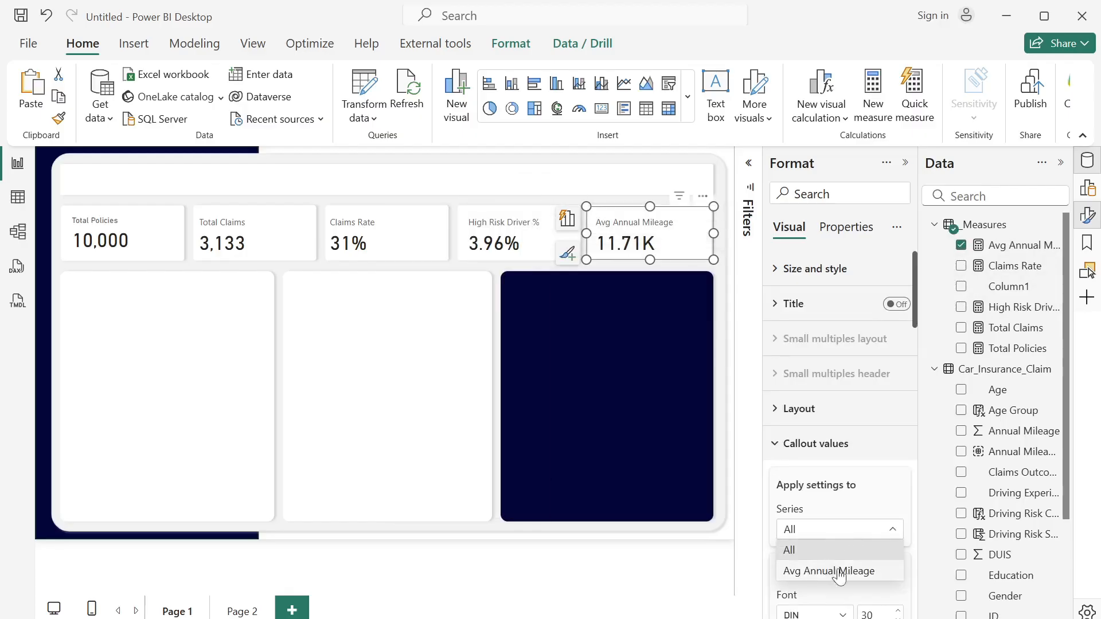
click(838, 571)
drag(911, 324, 915, 424)
click(865, 365)
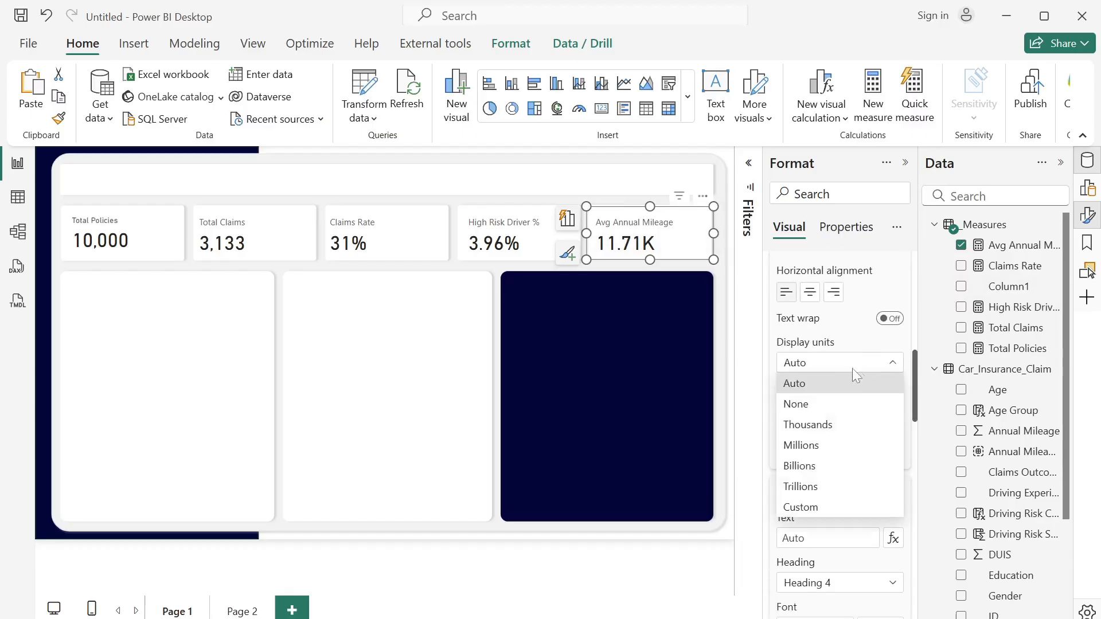
click(830, 403)
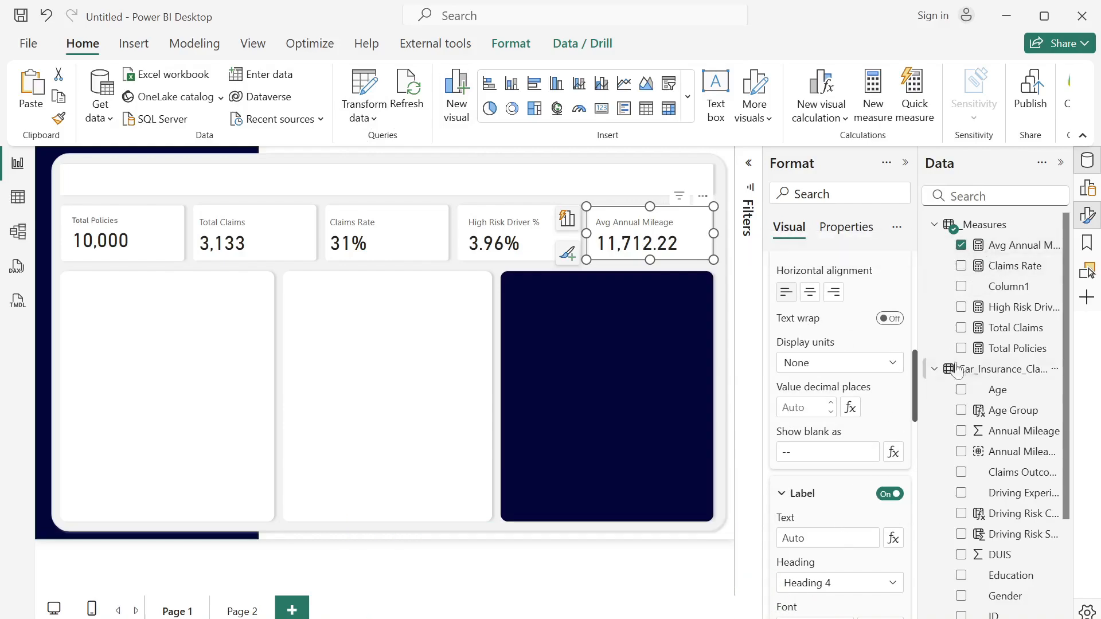
click(803, 407)
- Change the font of the Total Claims card's label to DIN
click(238, 230)
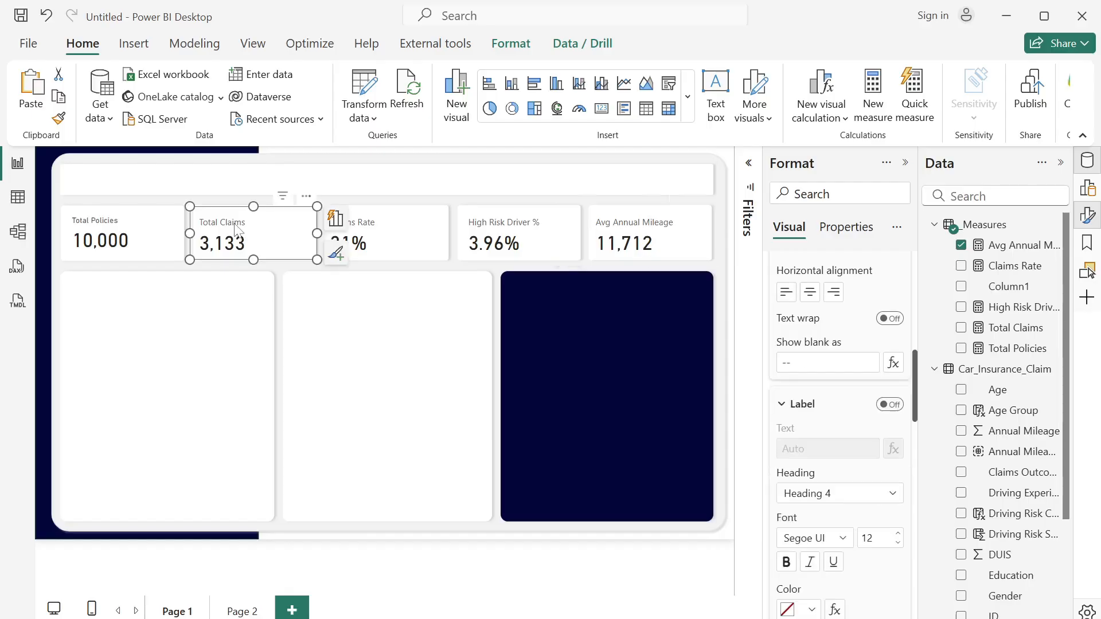
click(238, 224)
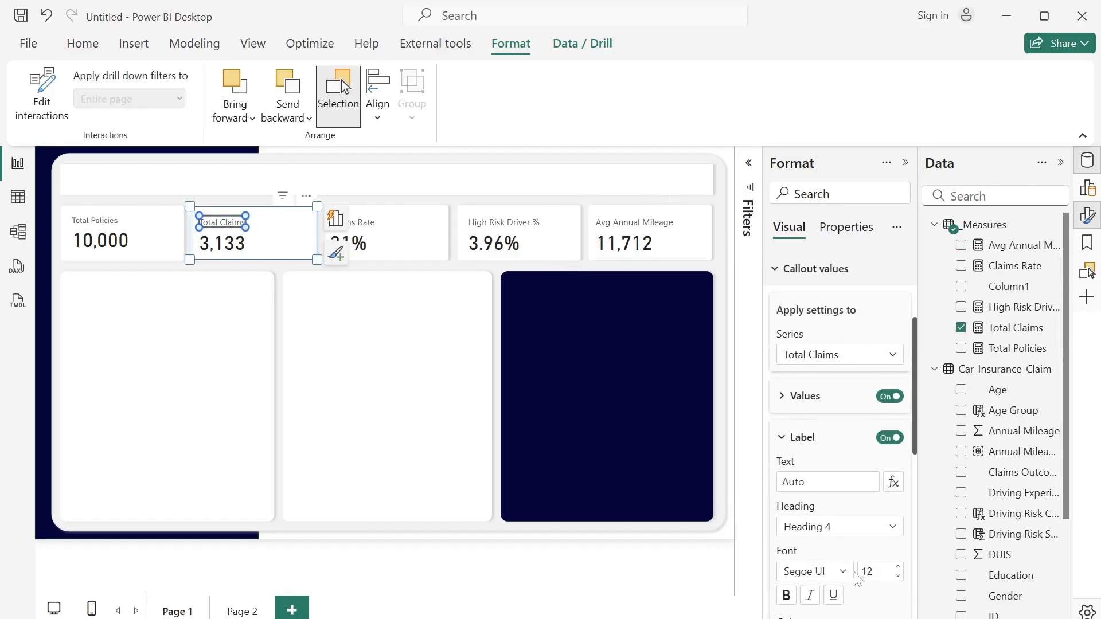
click(846, 573)
click(818, 342)
- Change the font of the Claims Rate card's label to DIN
click(378, 235)
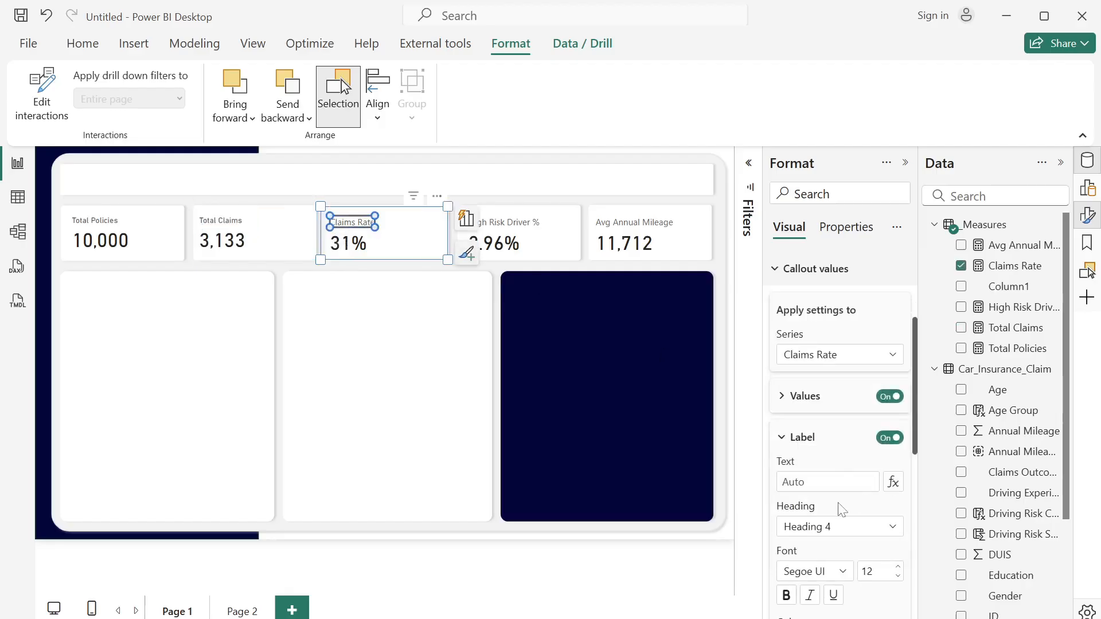
click(837, 572)
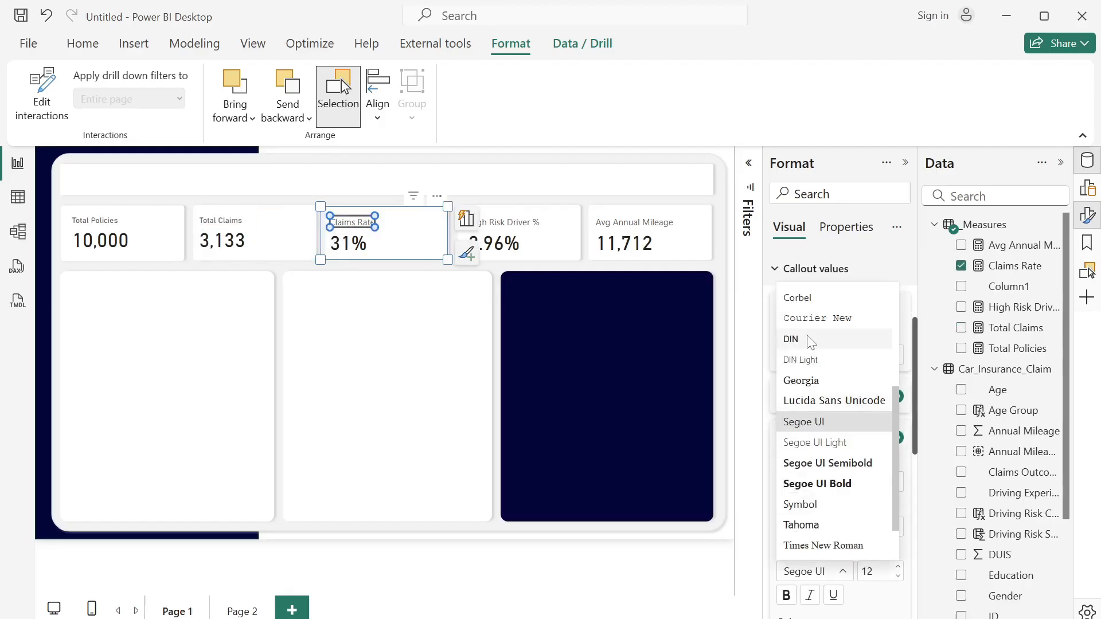
click(810, 343)
- Change the font of the High Risk Driver % card's label to DIN
click(529, 224)
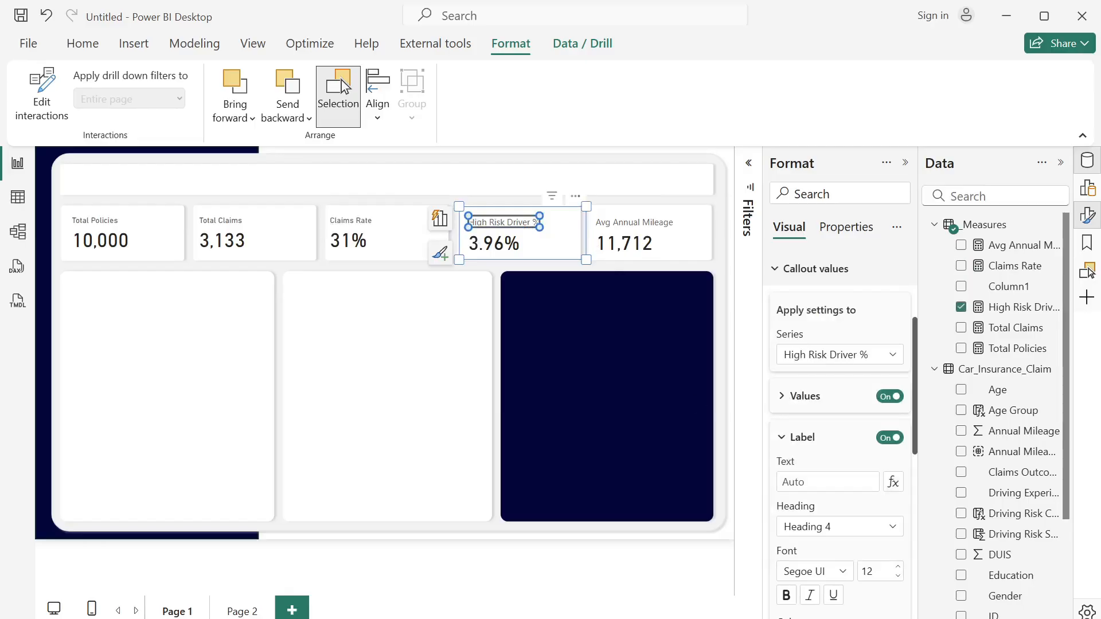
click(837, 572)
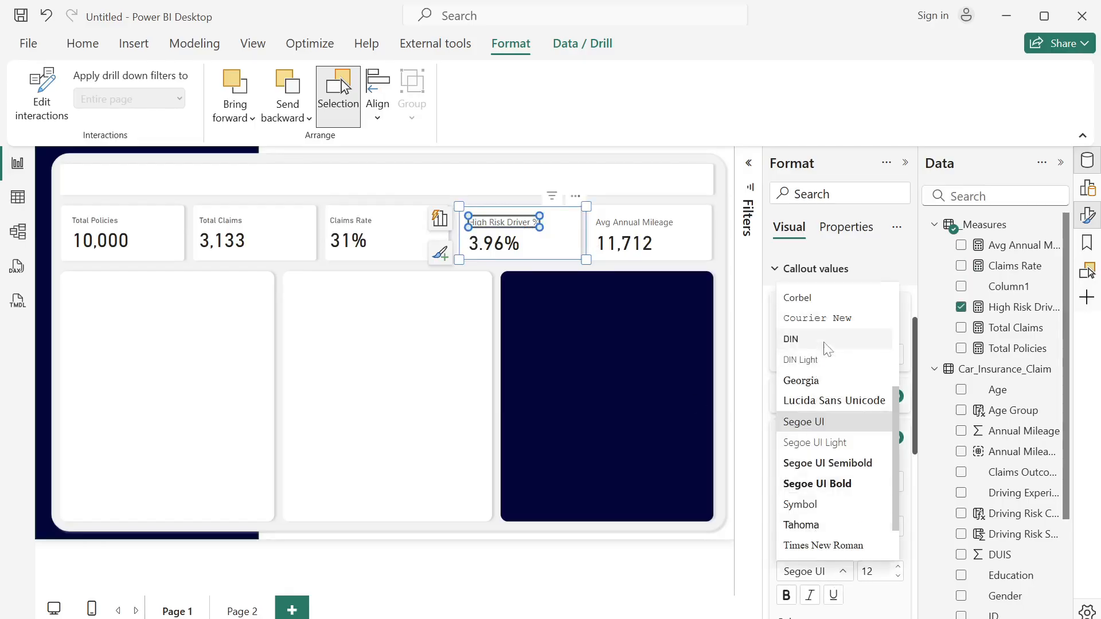
click(800, 339)
- Change the font of the Avg Annual Mileage card's label to DIN
click(630, 223)
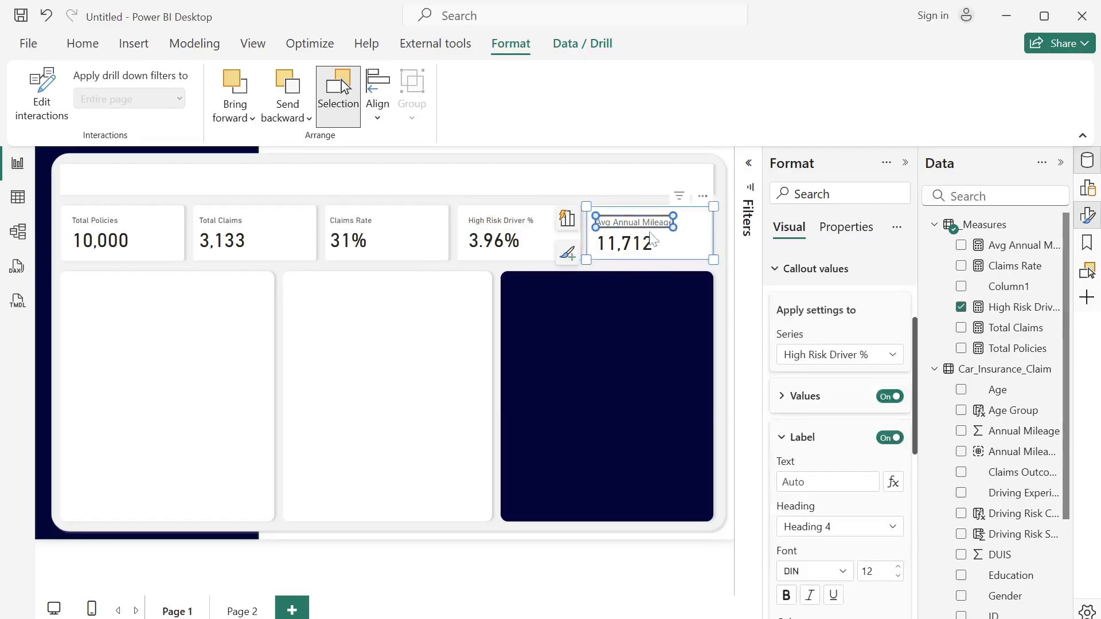
click(845, 574)
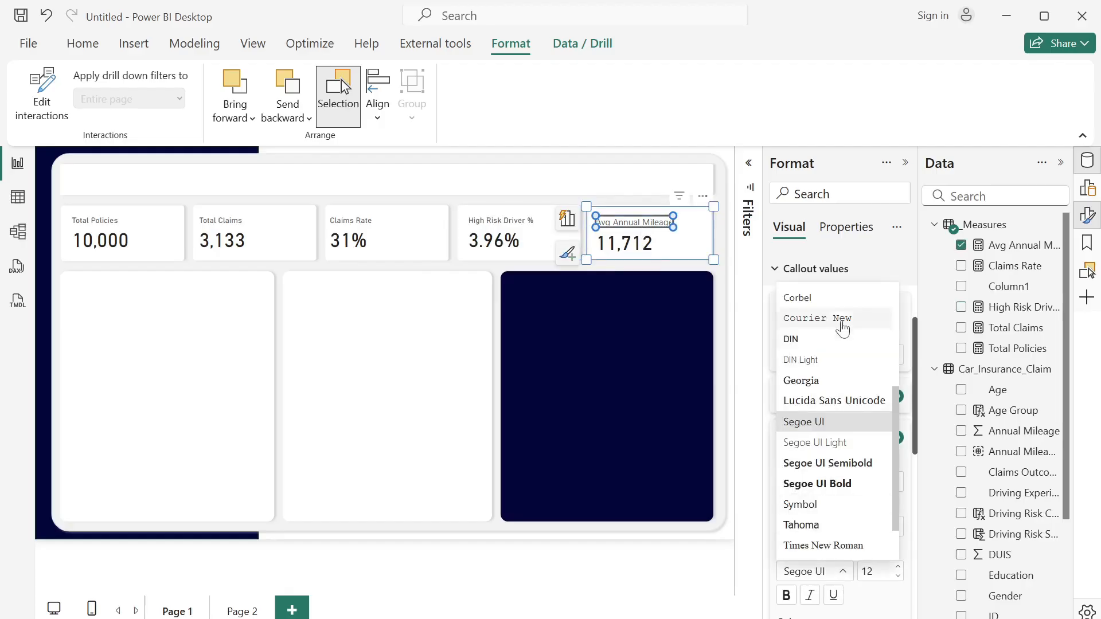
click(828, 340)
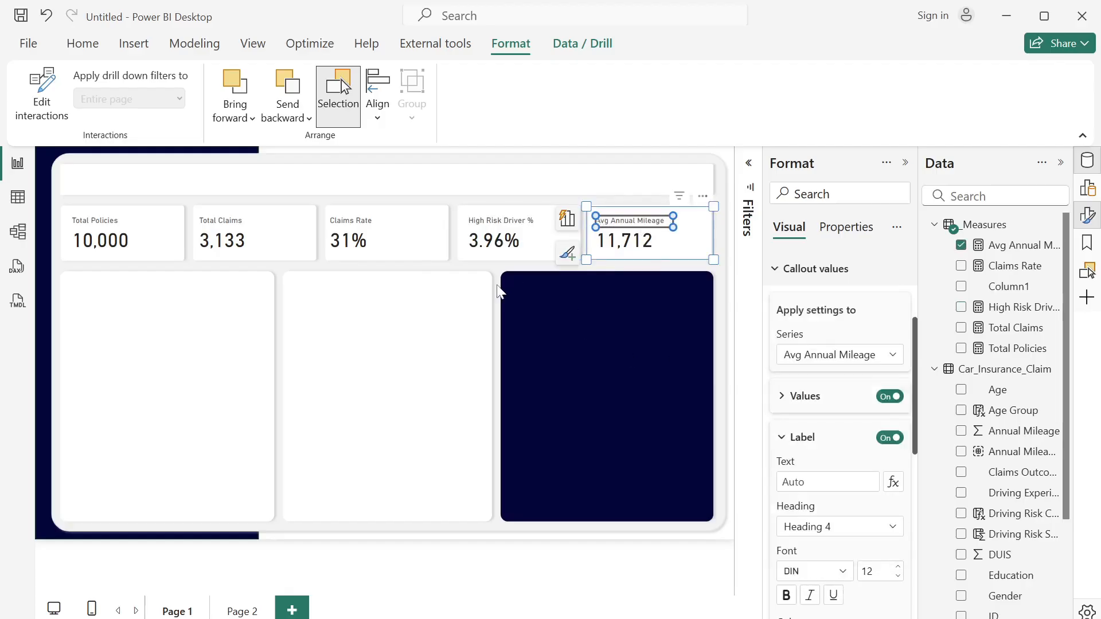
click(498, 288)
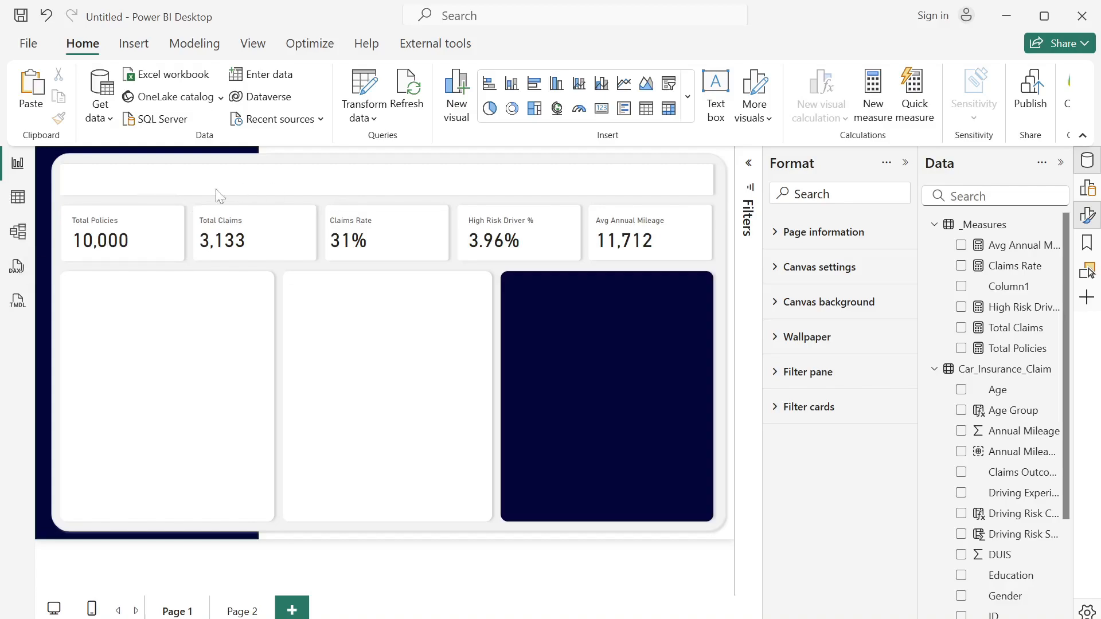
- Turn on the image option for the Total Policies card
click(162, 248)
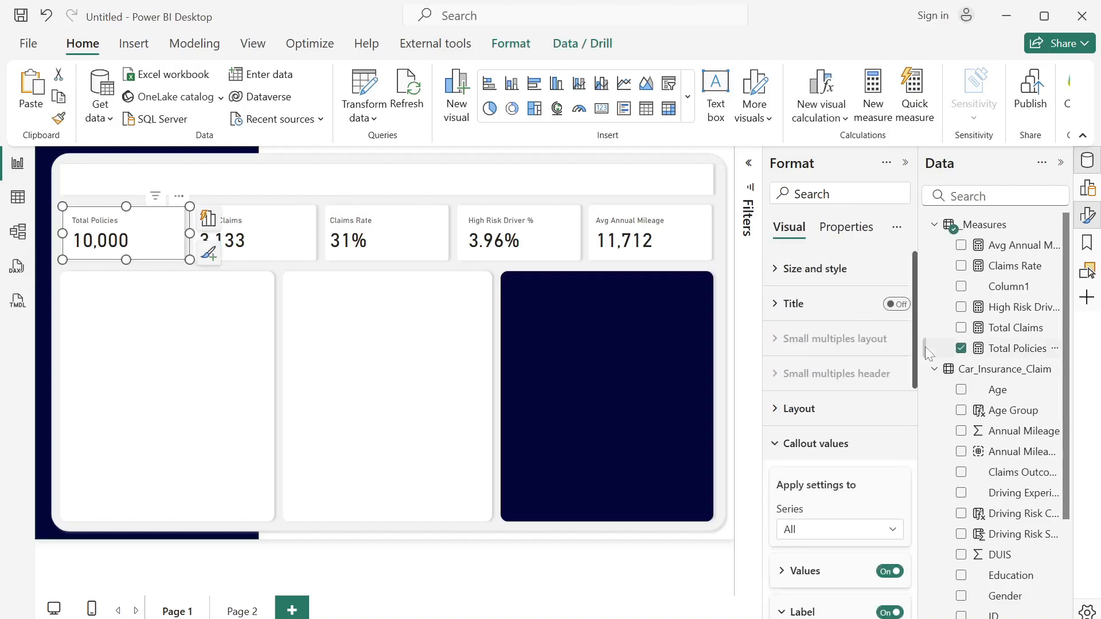
drag(916, 362, 915, 596)
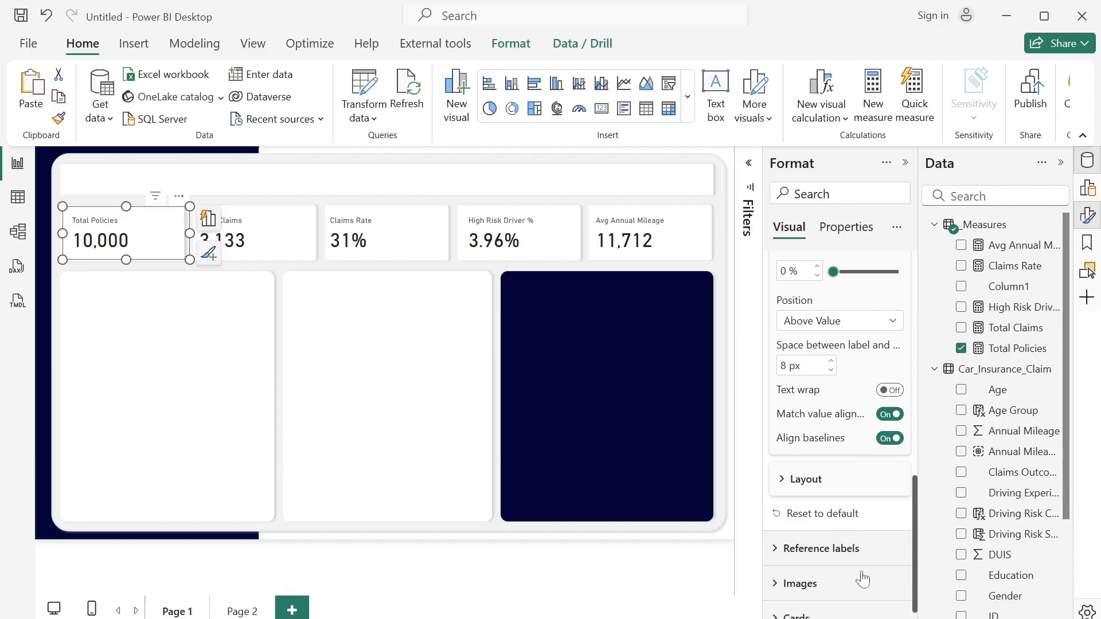
scroll(860, 579, down, 1)
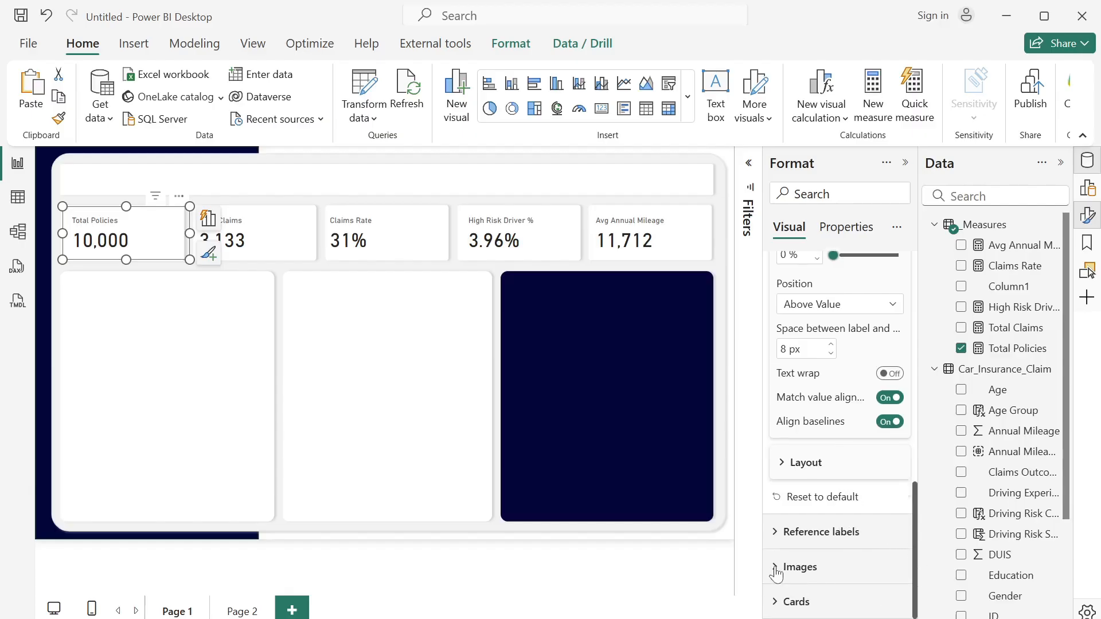
click(776, 569)
drag(916, 471, 914, 547)
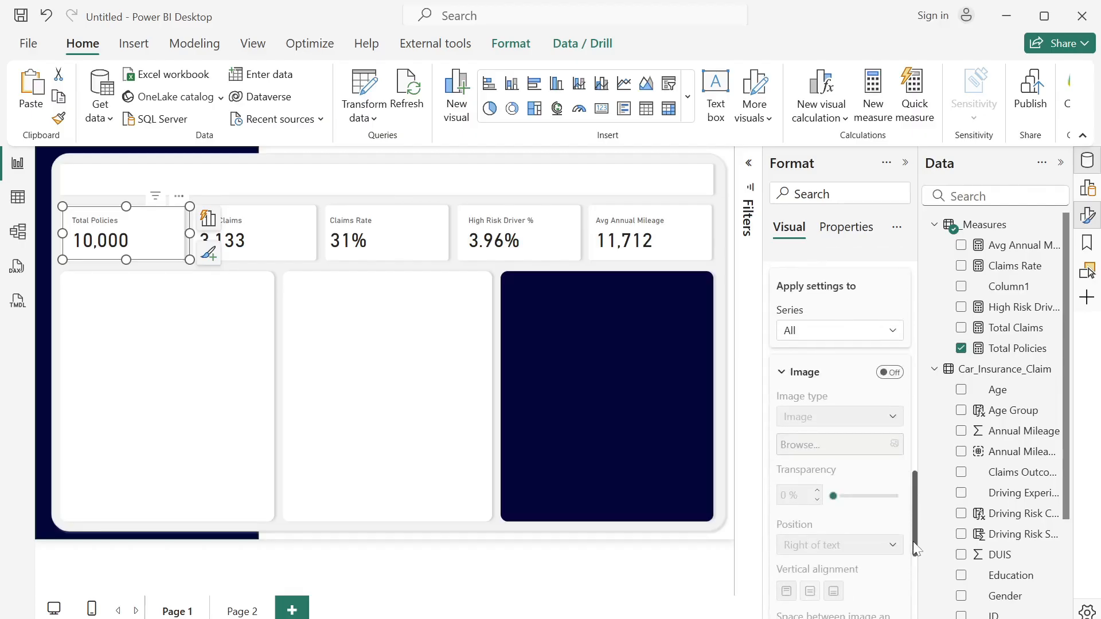
click(889, 372)
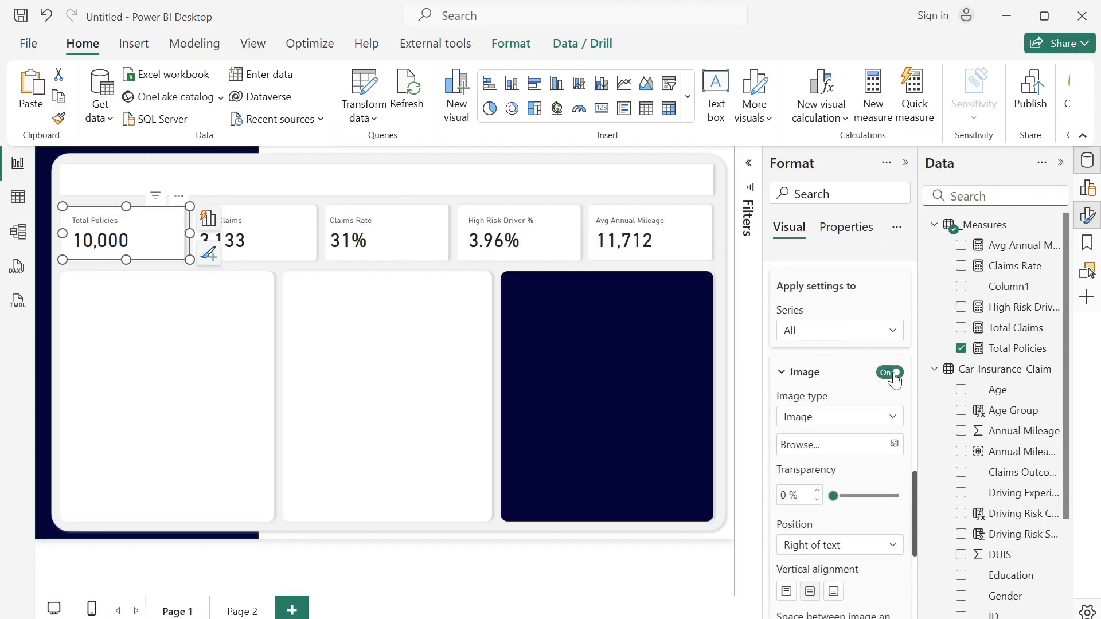
- Insert icons8-records-100 from the Downloads icons folder as the Total Policies card's image, with a size of 50 px
click(862, 446)
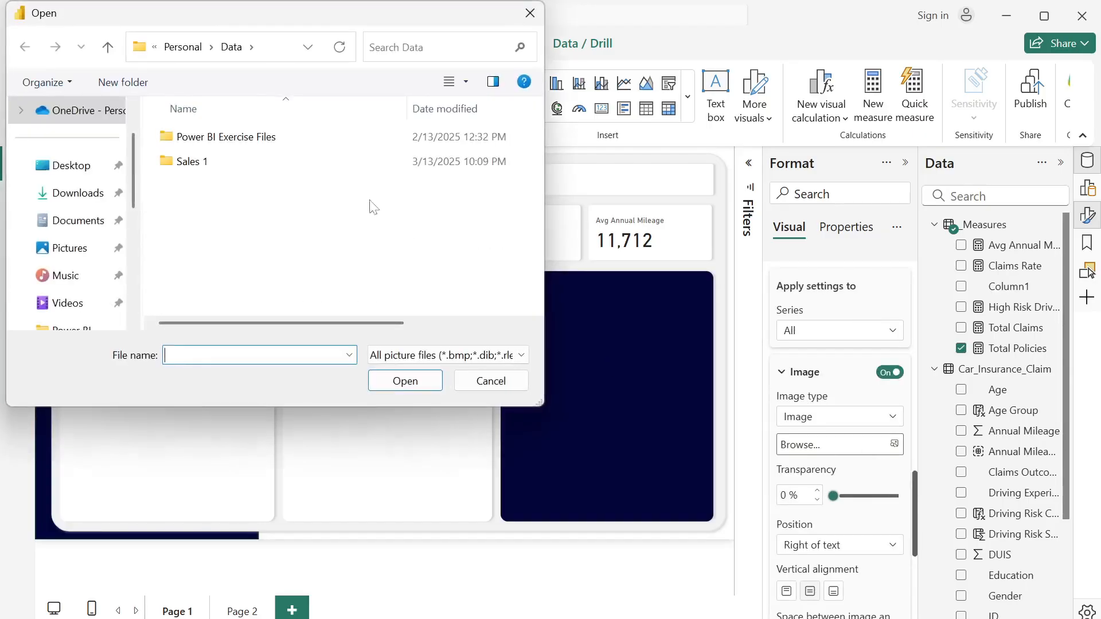
click(80, 193)
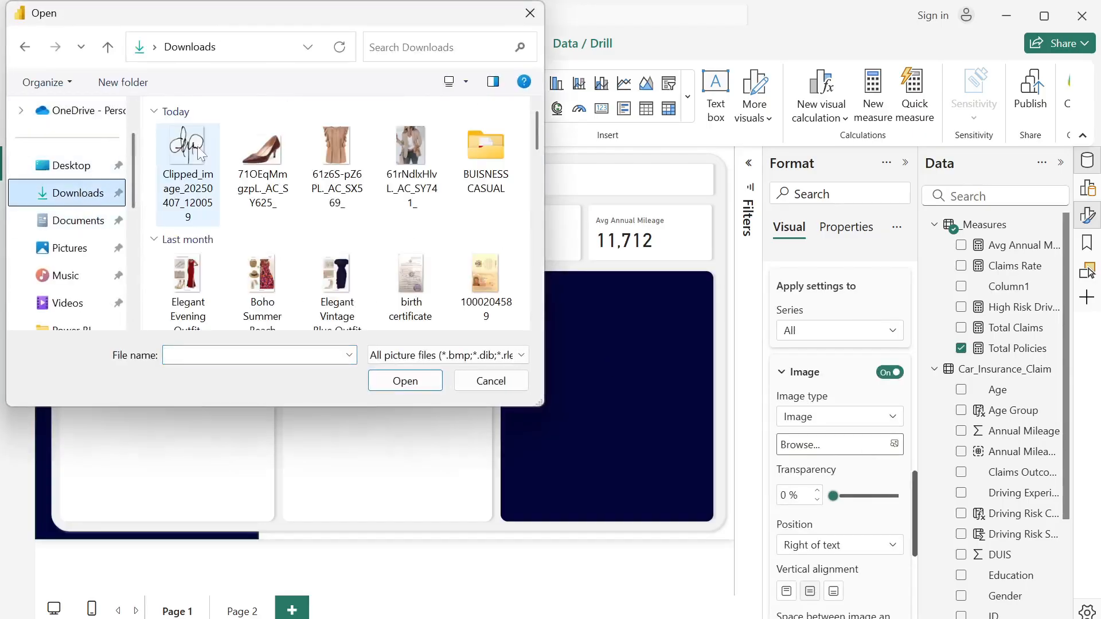
double_click(182, 252)
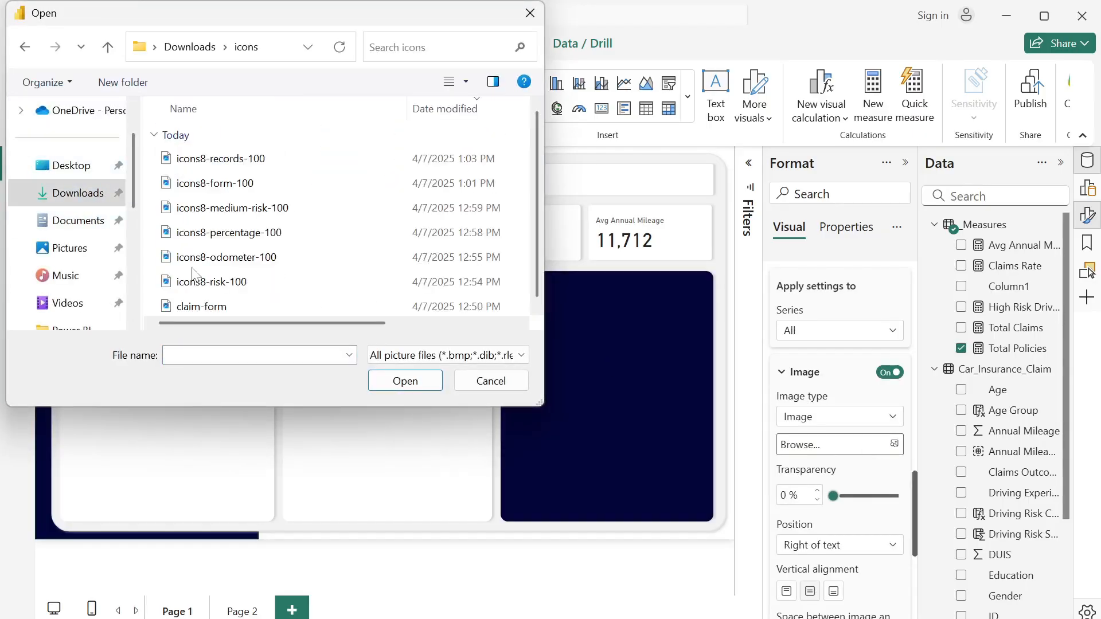
click(220, 164)
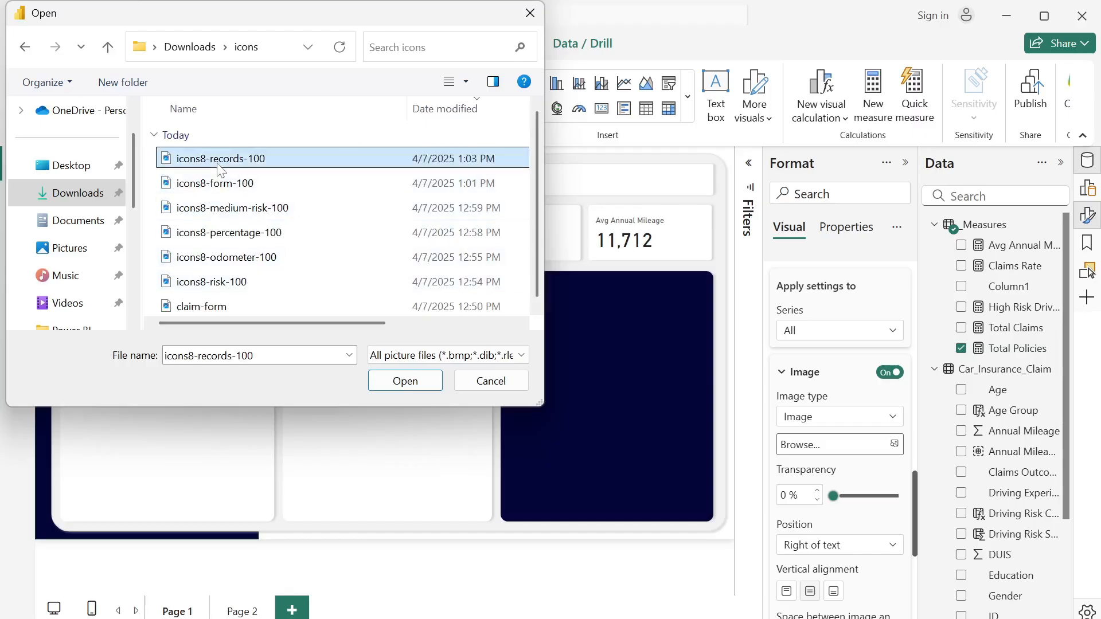
click(395, 381)
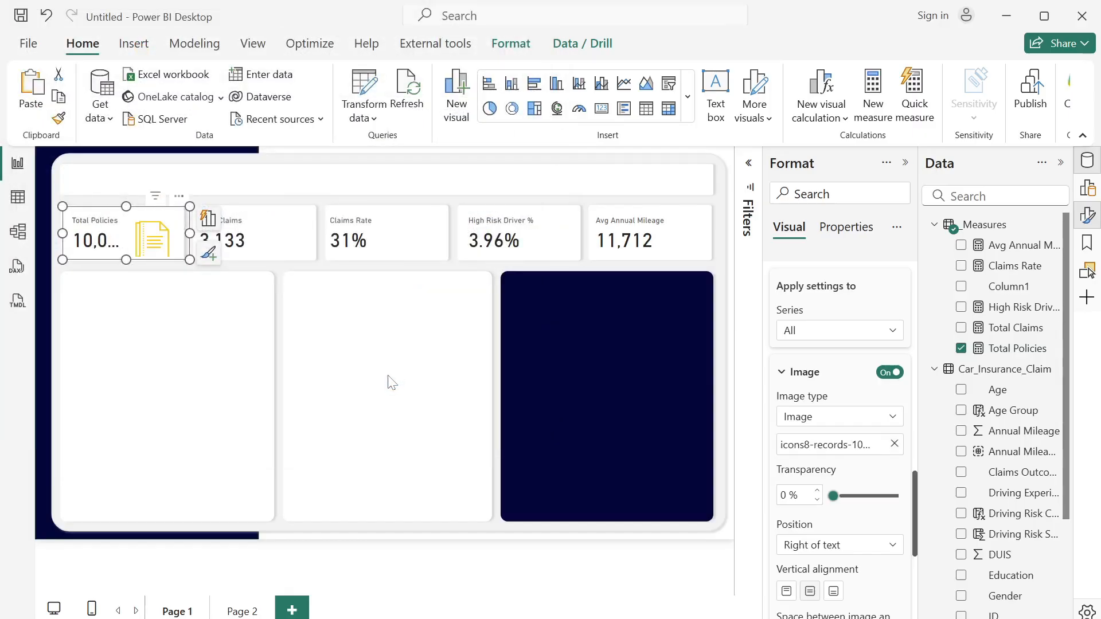
drag(914, 490, 914, 549)
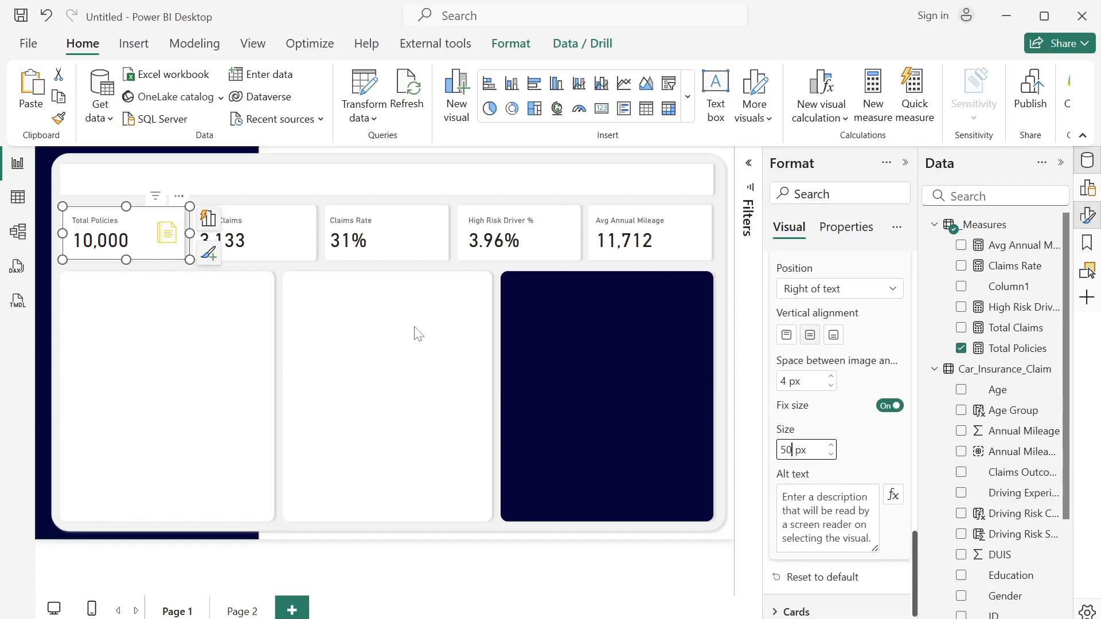
- Enable an image on the Total Claims card using icons8-form-100, with a size of 50 px
click(281, 242)
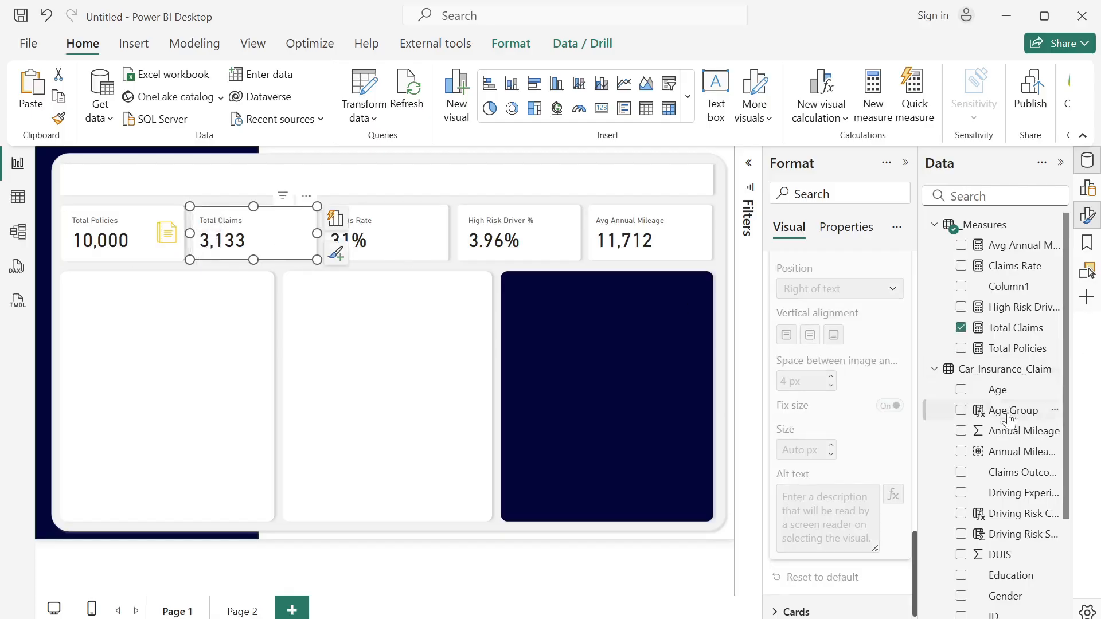
drag(915, 582, 917, 523)
click(892, 369)
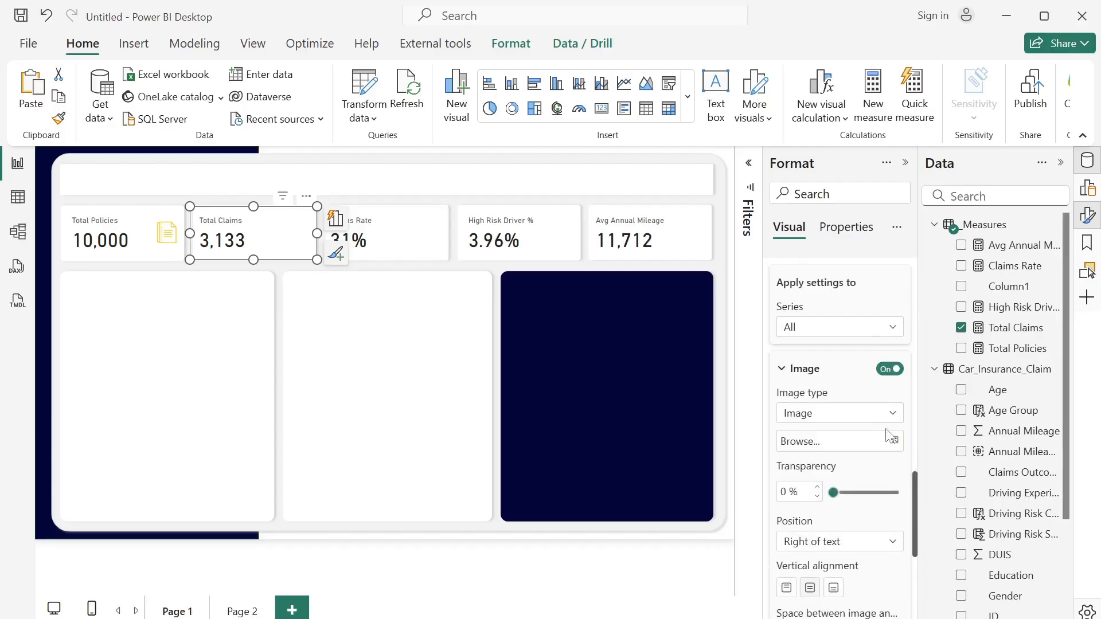
click(891, 441)
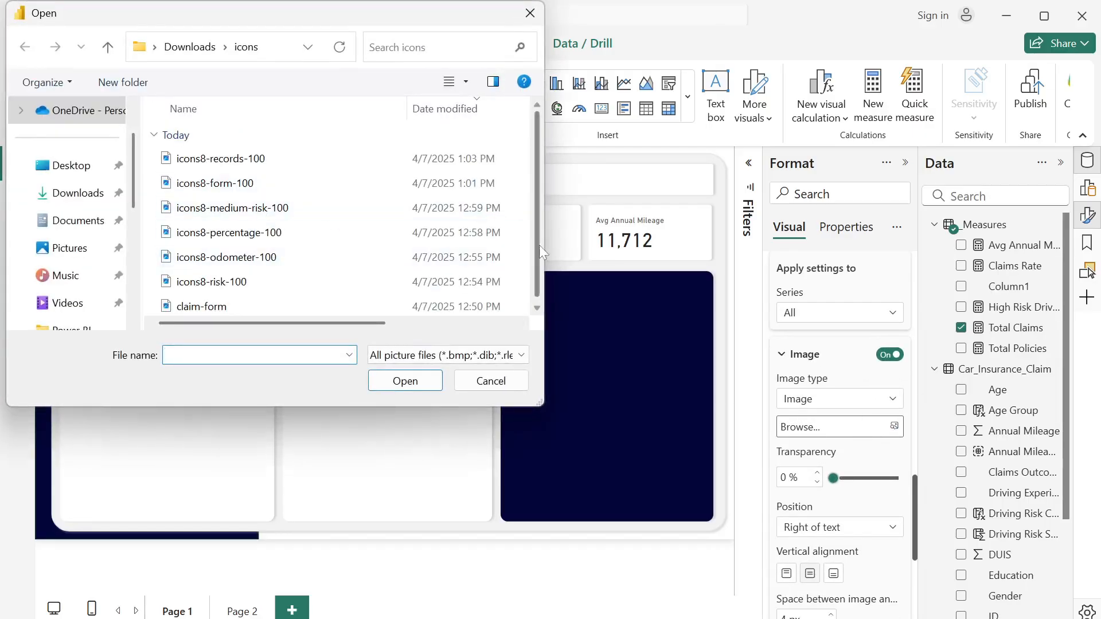
drag(536, 253, 535, 276)
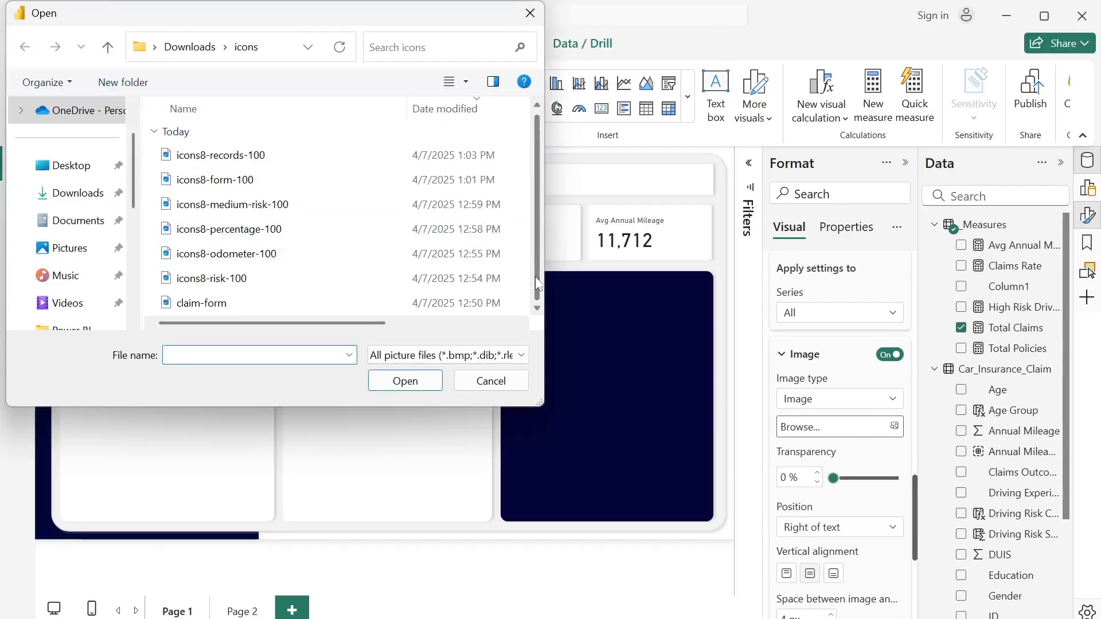
click(256, 181)
click(405, 381)
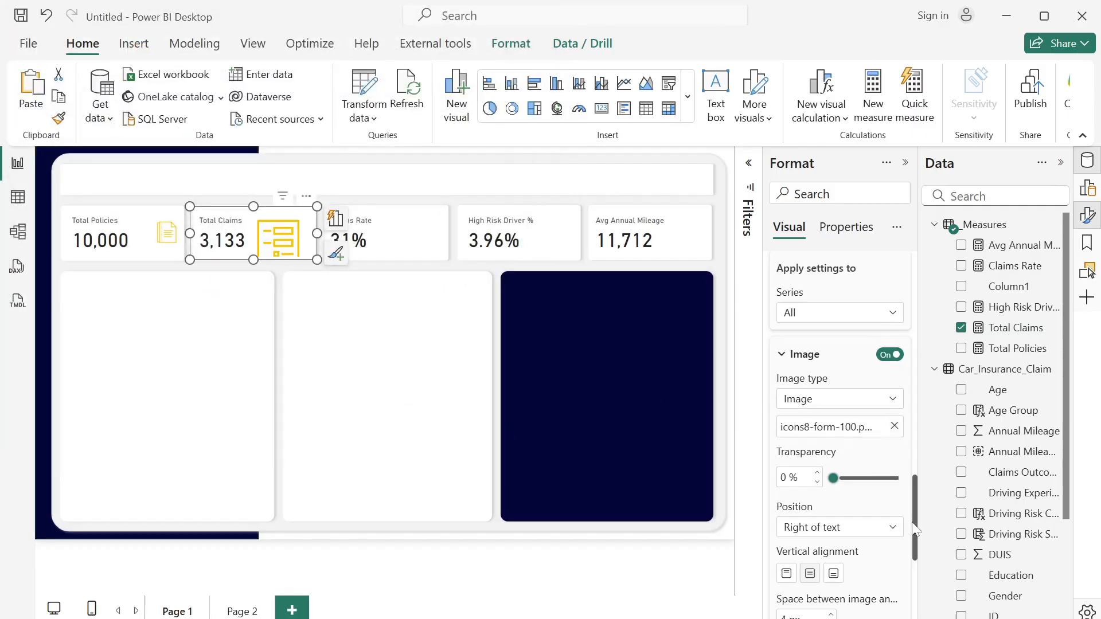
scroll(913, 548, down, 3)
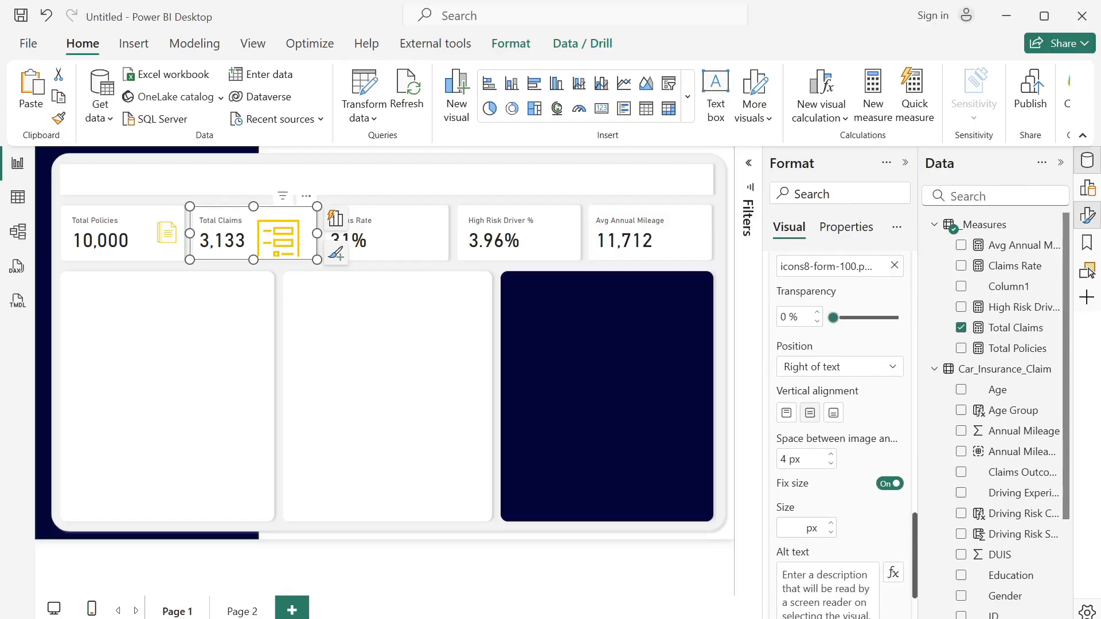
click(791, 528)
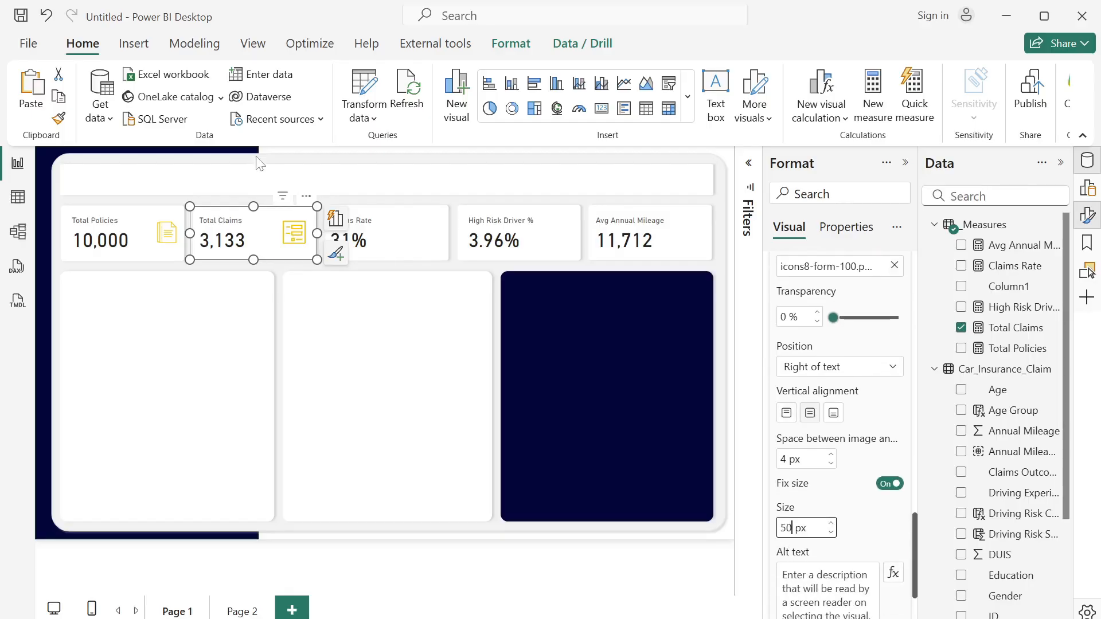
- Enable an image on the Claims Rate card using icons8-percentage-100, with a size of 50 px
click(398, 241)
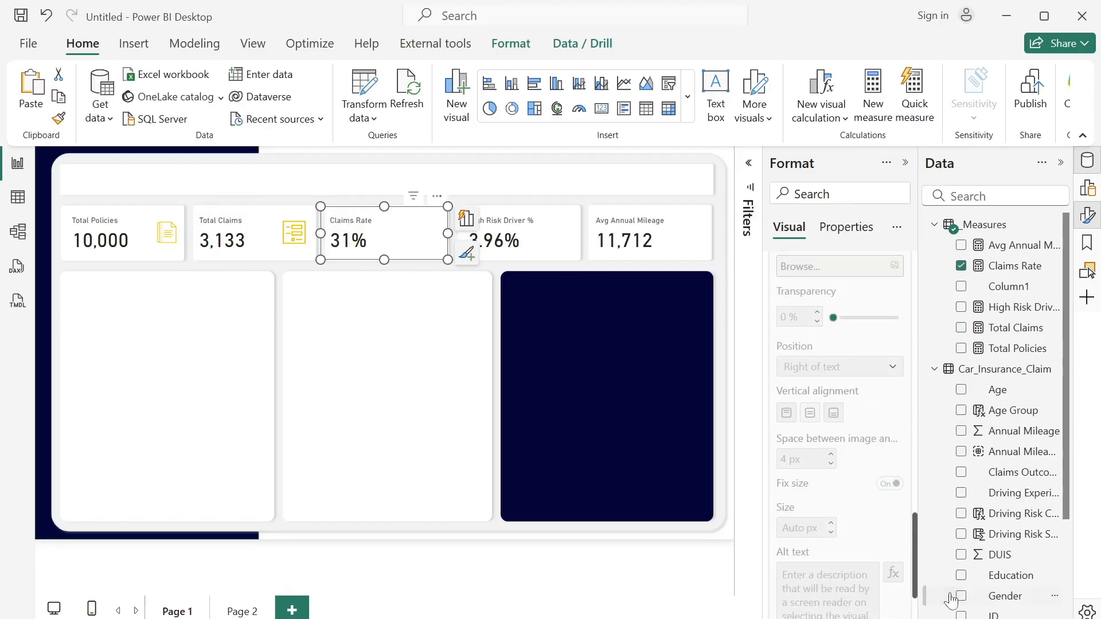
drag(913, 579, 899, 516)
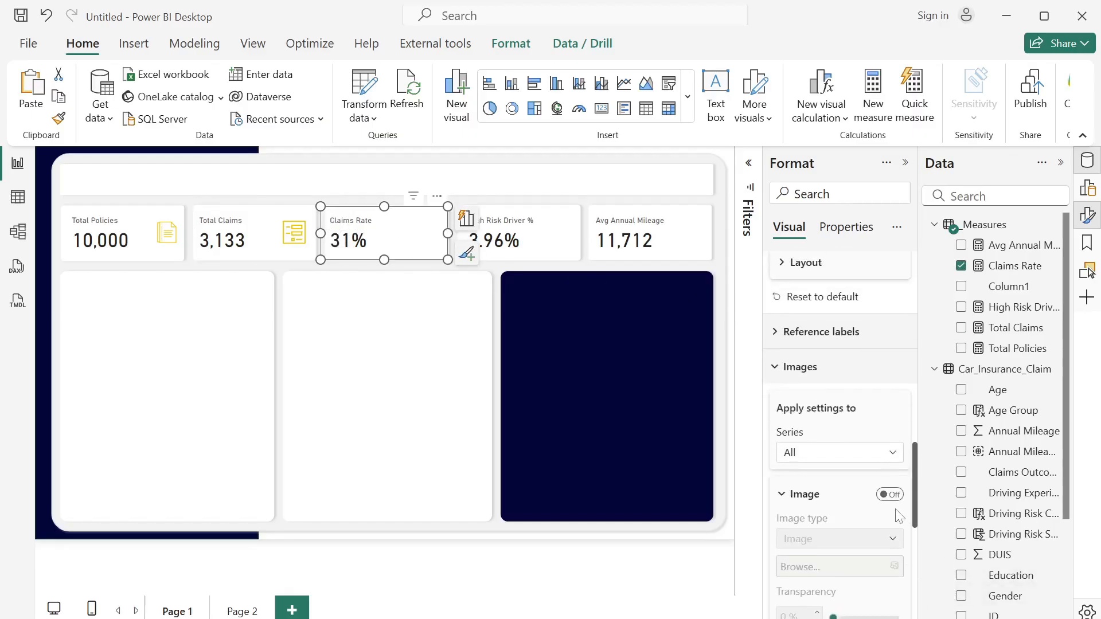
click(894, 497)
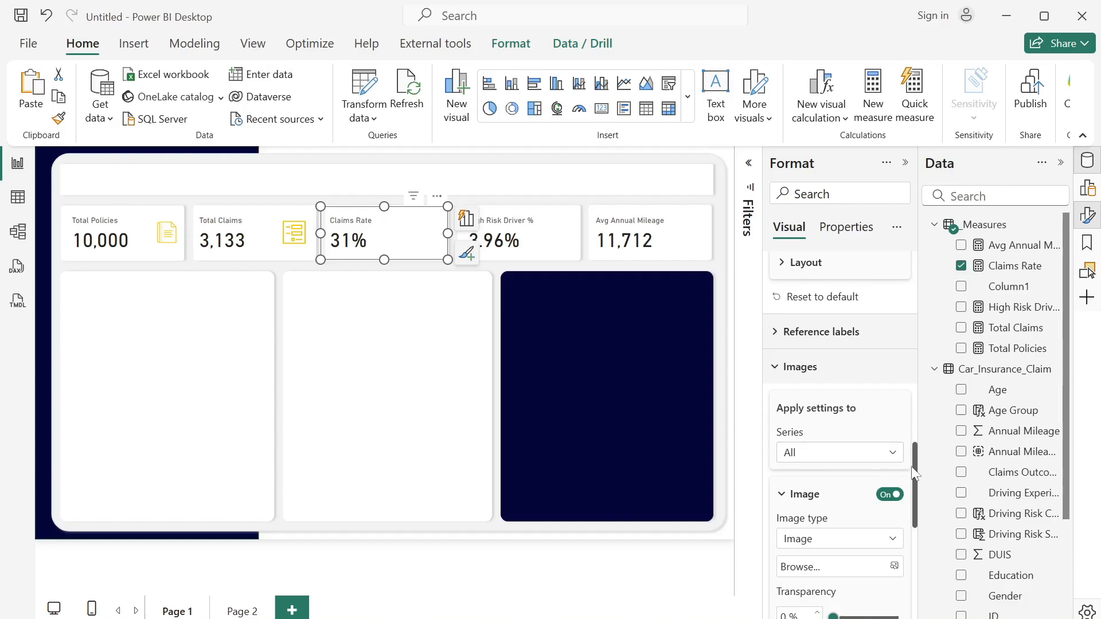
scroll(911, 482, down, 3)
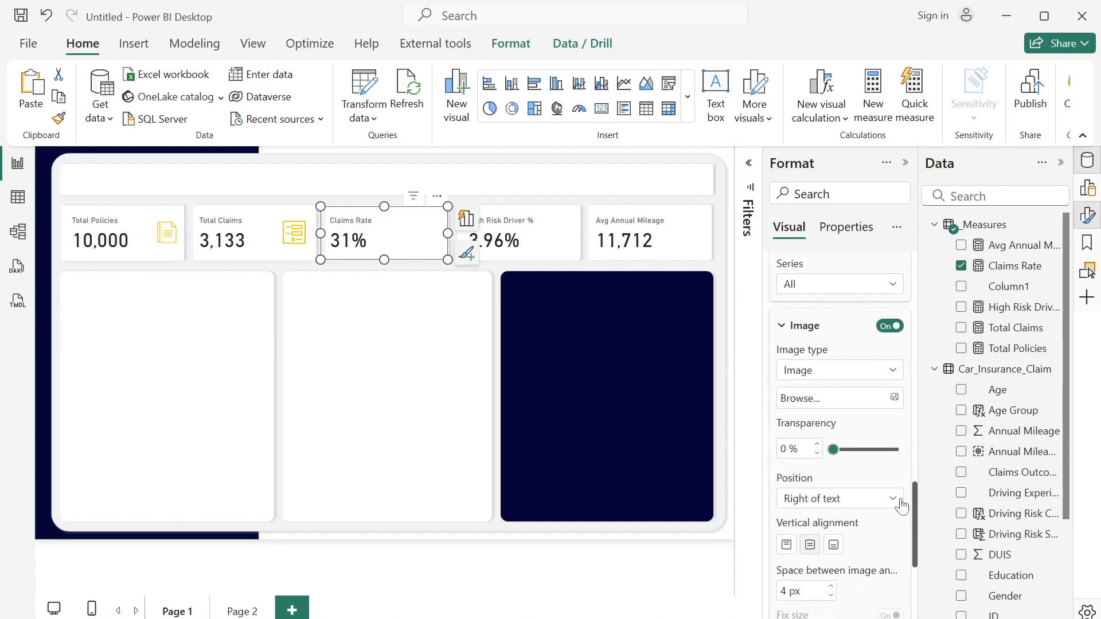
click(859, 406)
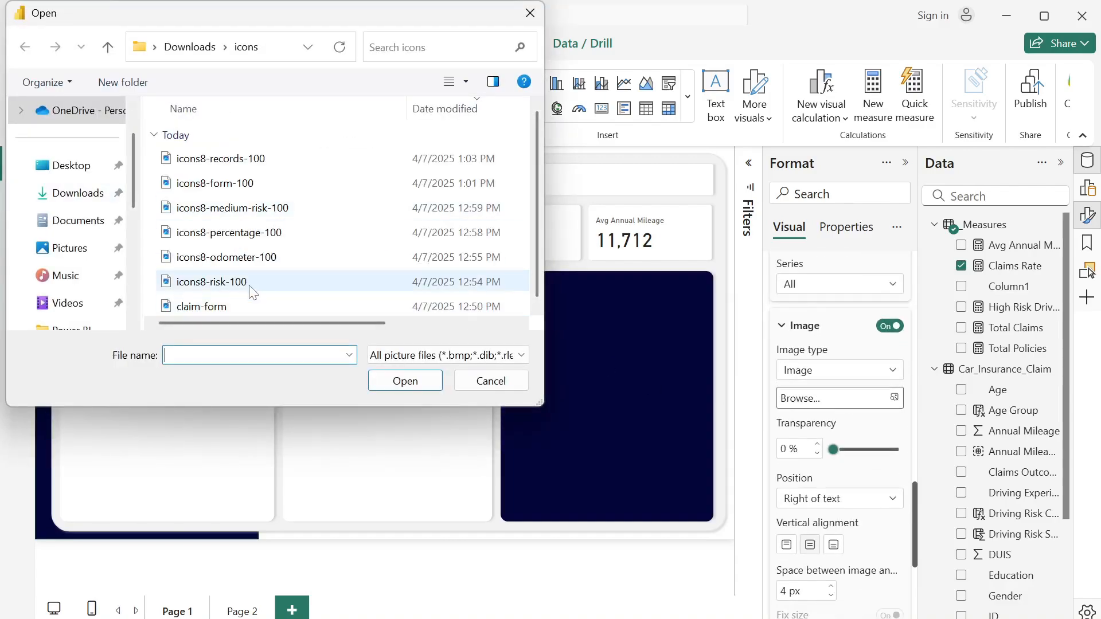
click(261, 233)
click(435, 382)
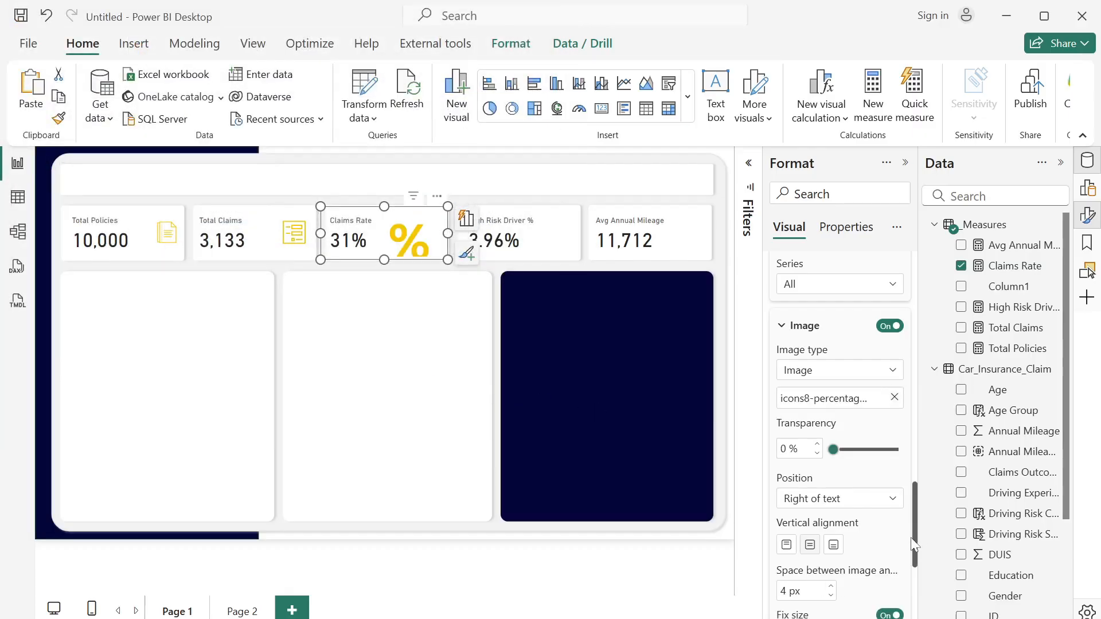
drag(919, 540, 918, 573)
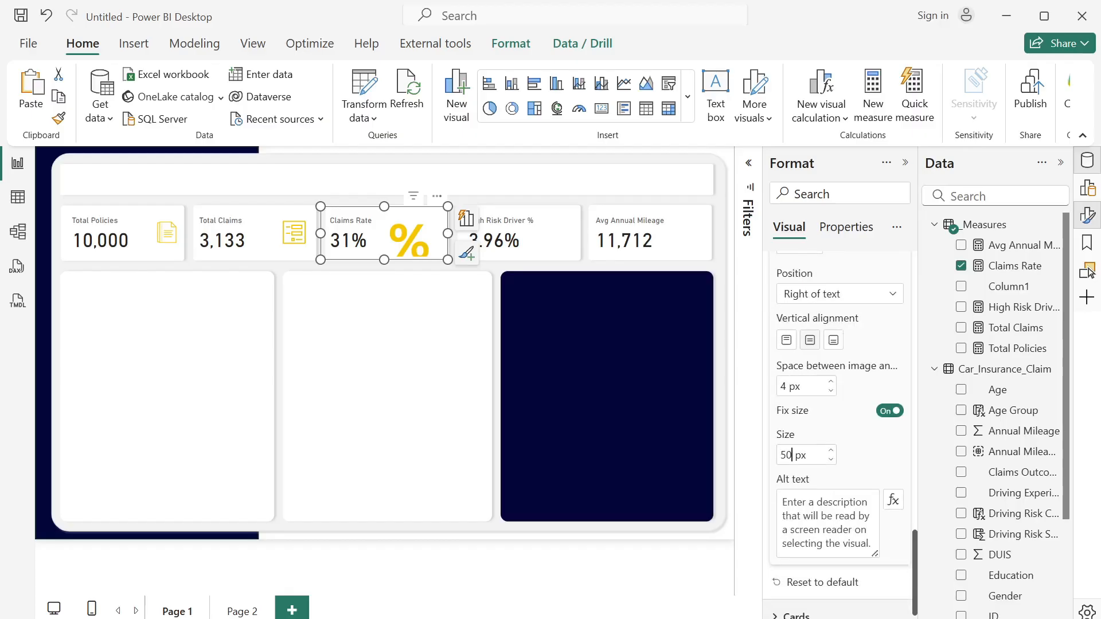
- Enable an image on the High Risk Driver % card using icons8-risk-100, with a size of 50 px
click(540, 242)
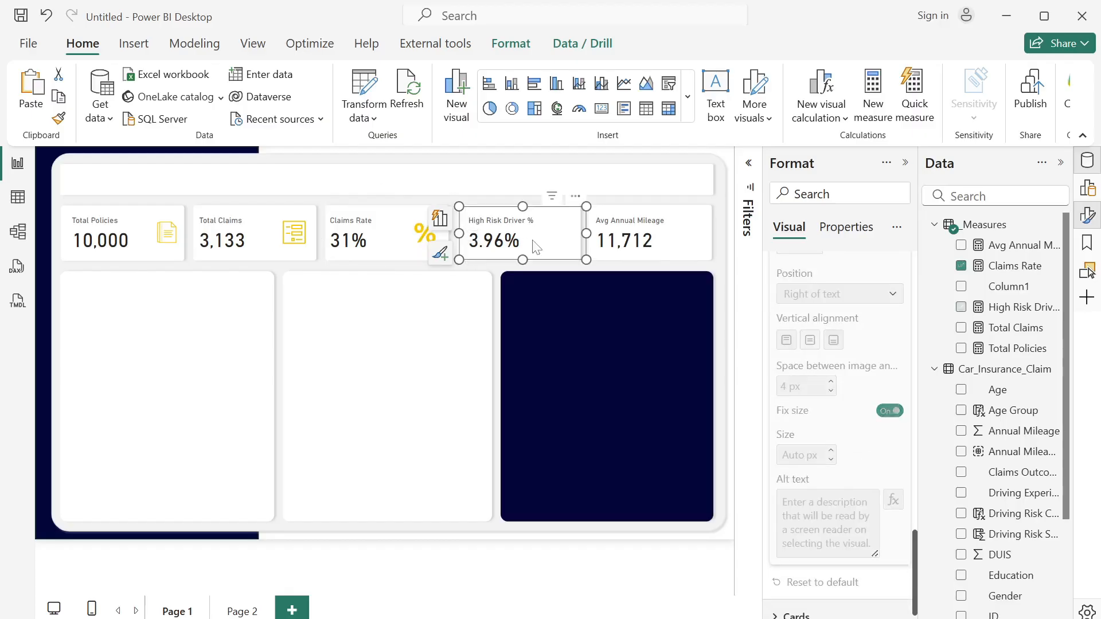
scroll(914, 555, up, 5)
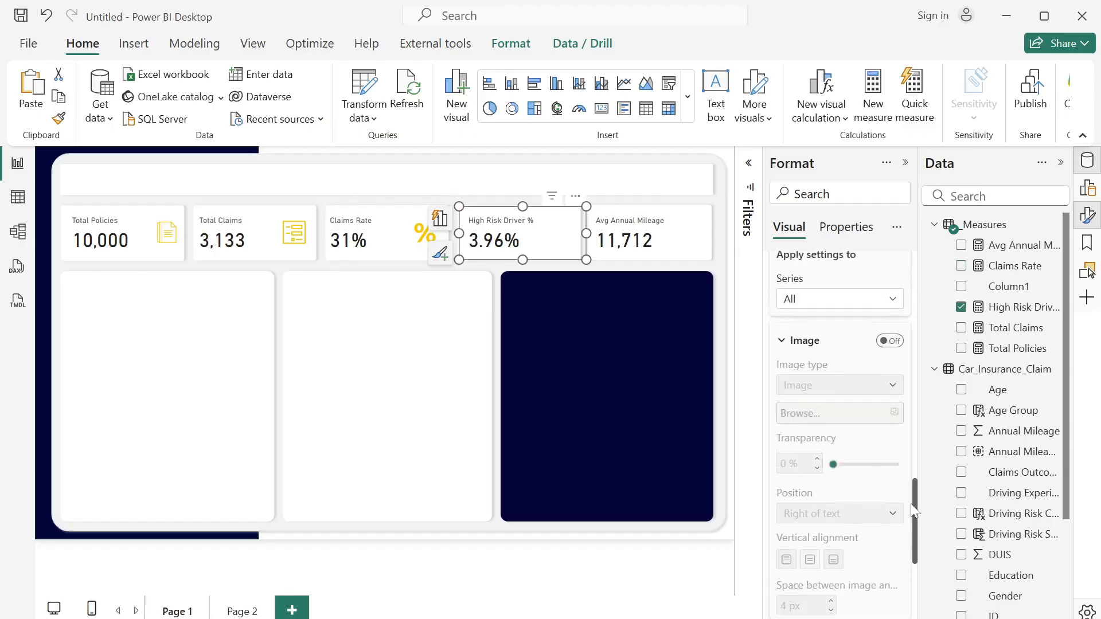
click(889, 381)
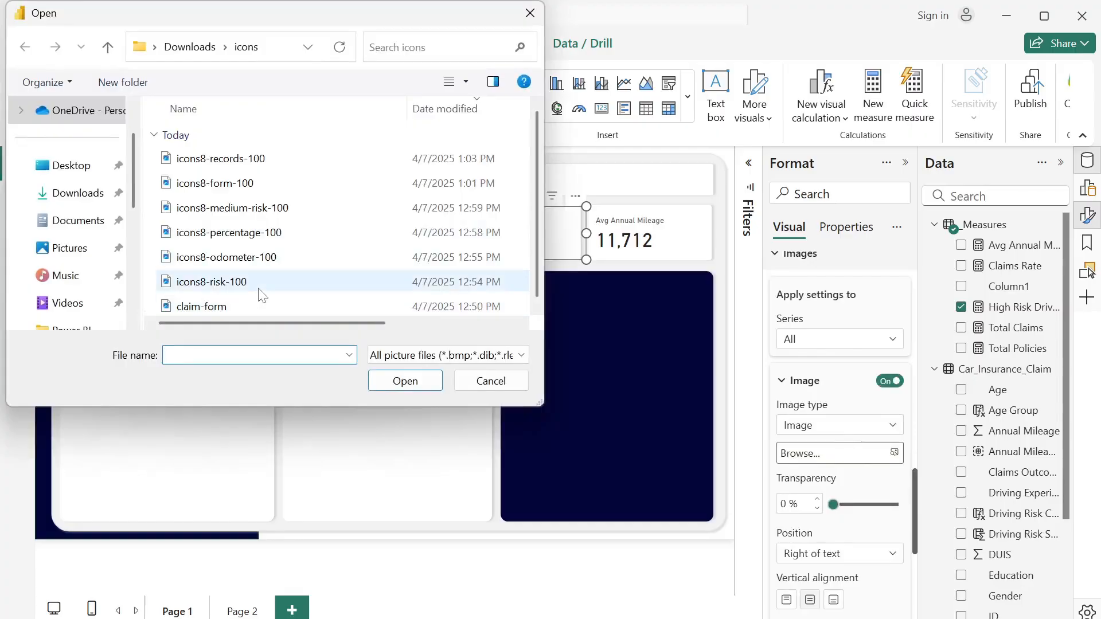
click(261, 291)
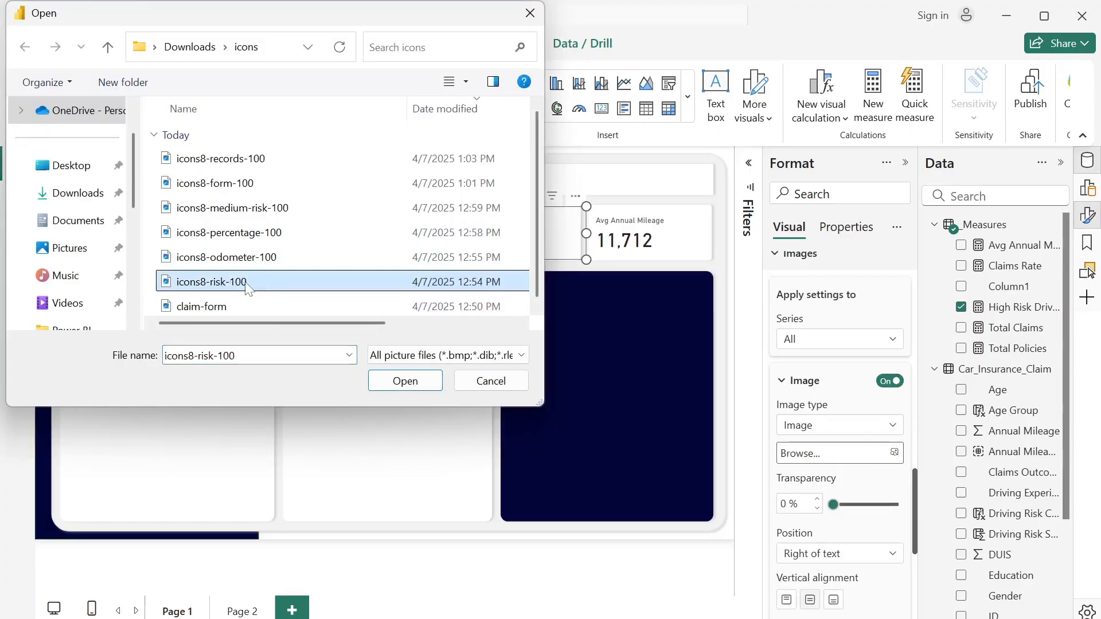
click(428, 381)
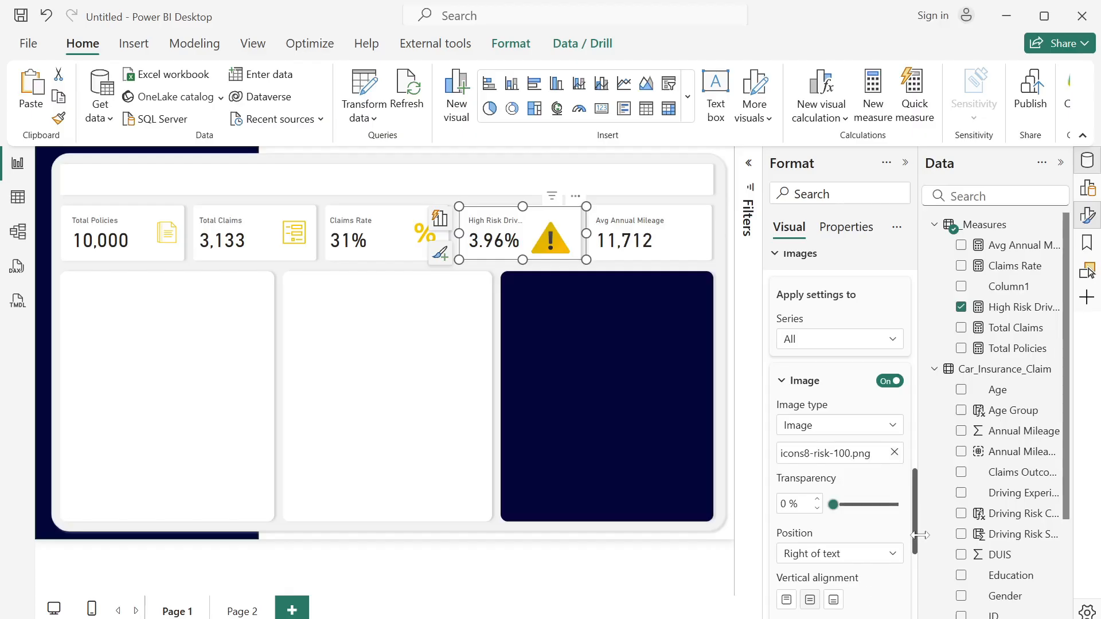
drag(915, 536, 916, 591)
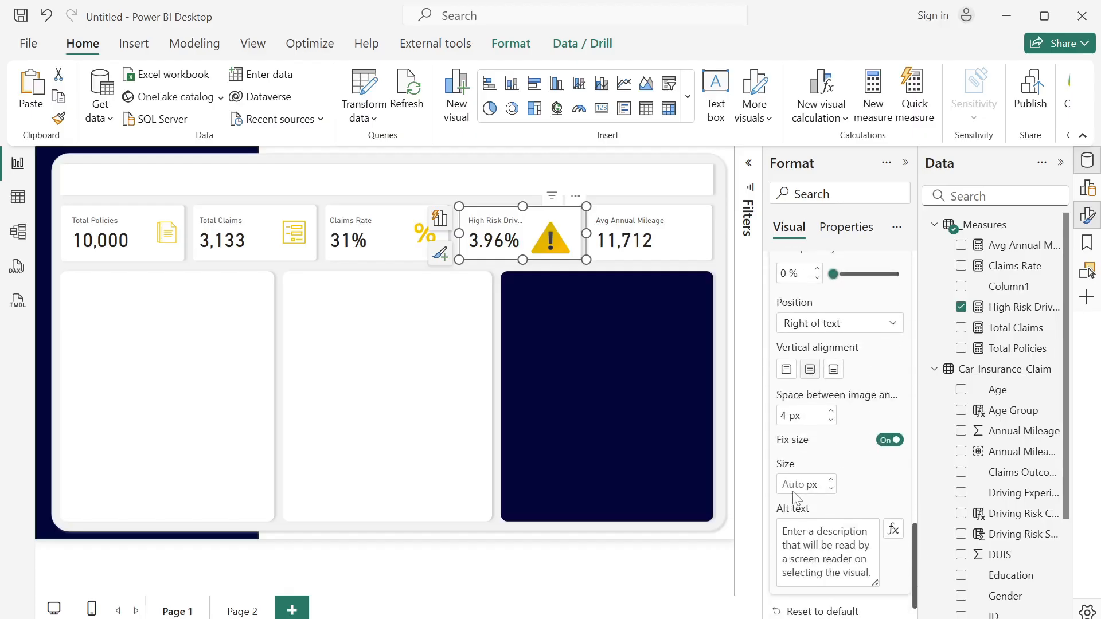
text(50)
- Enable an image on the Avg Annual Mileage card using icons8-odometer-100, with a size of 50 px
click(683, 240)
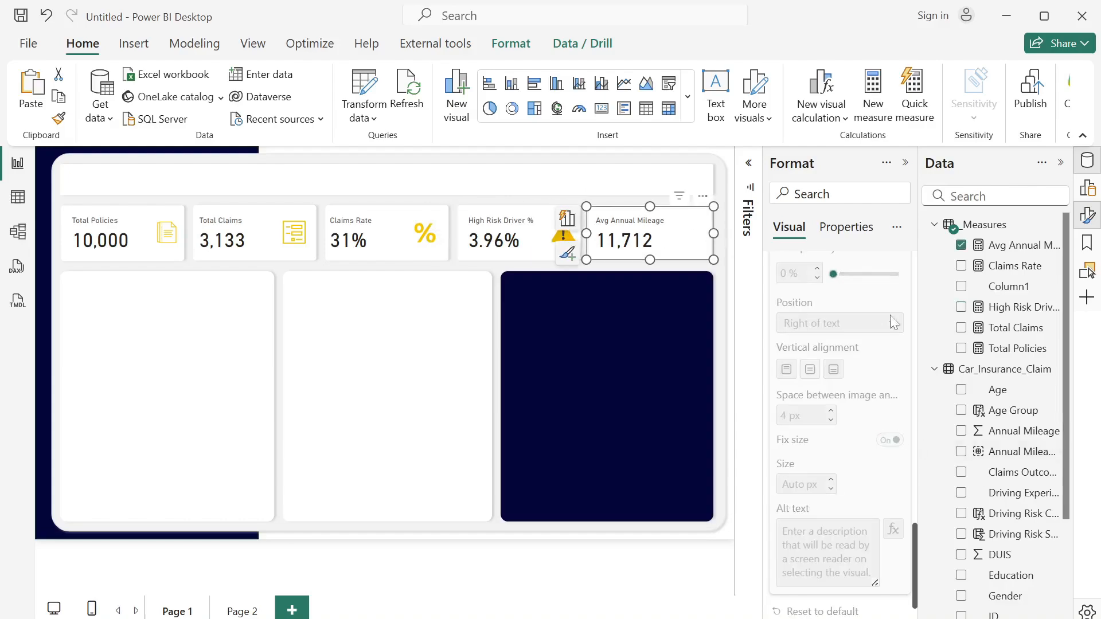
drag(920, 561, 924, 498)
click(891, 370)
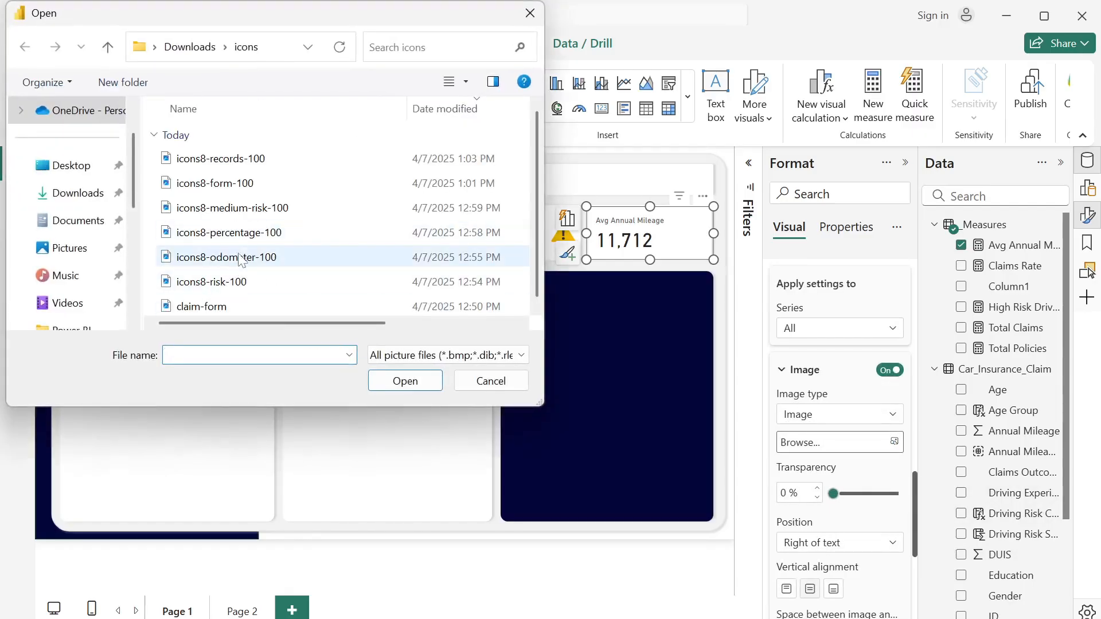
click(261, 263)
click(411, 380)
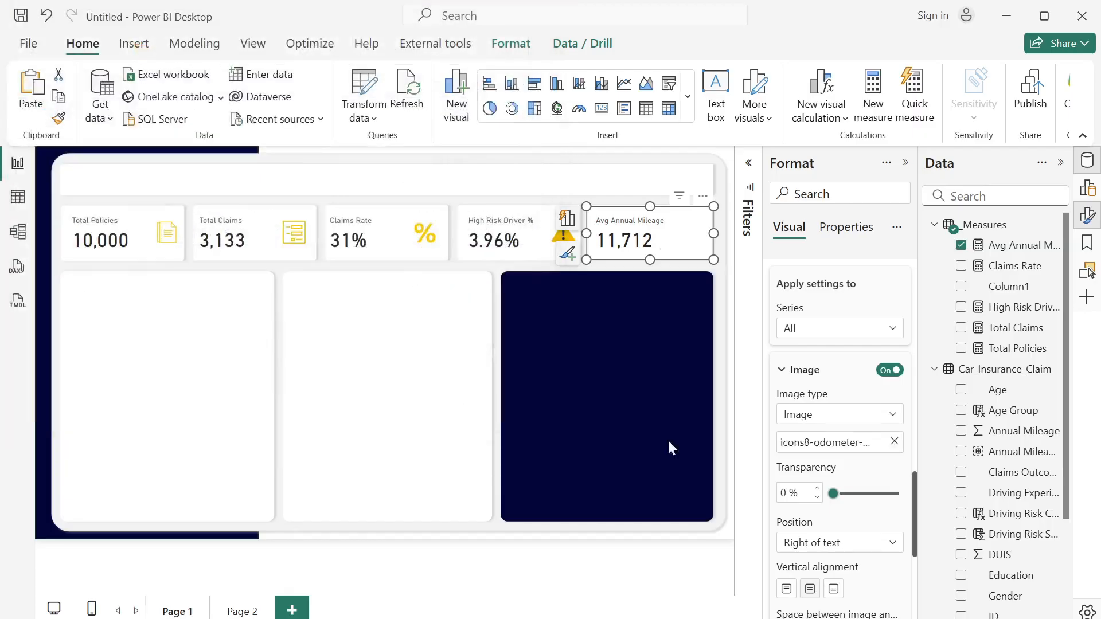
drag(913, 535, 911, 599)
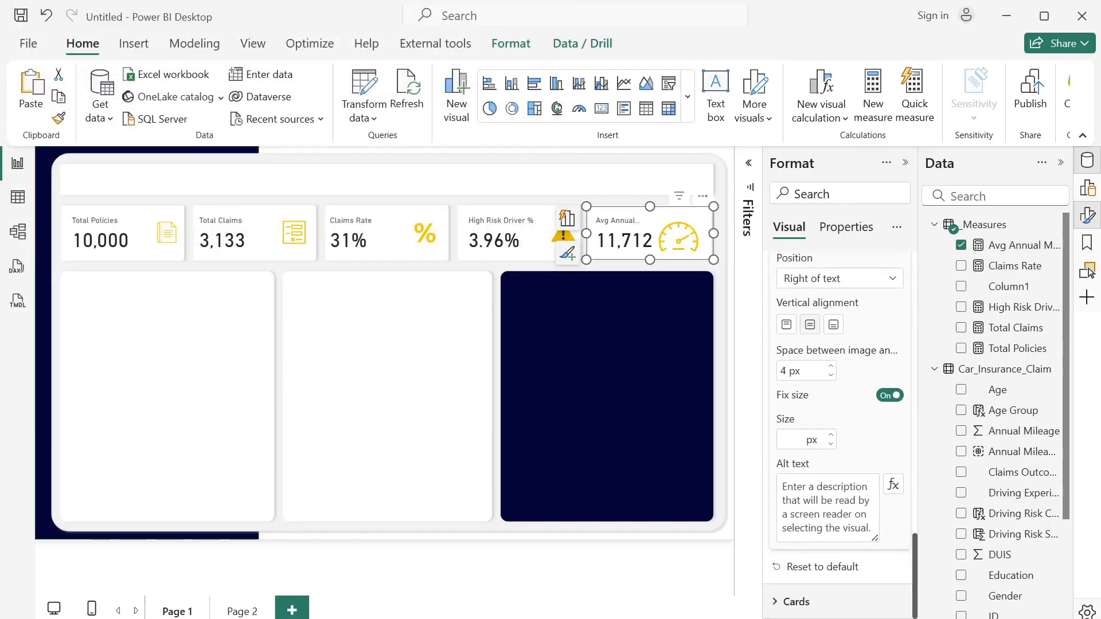
text(50)
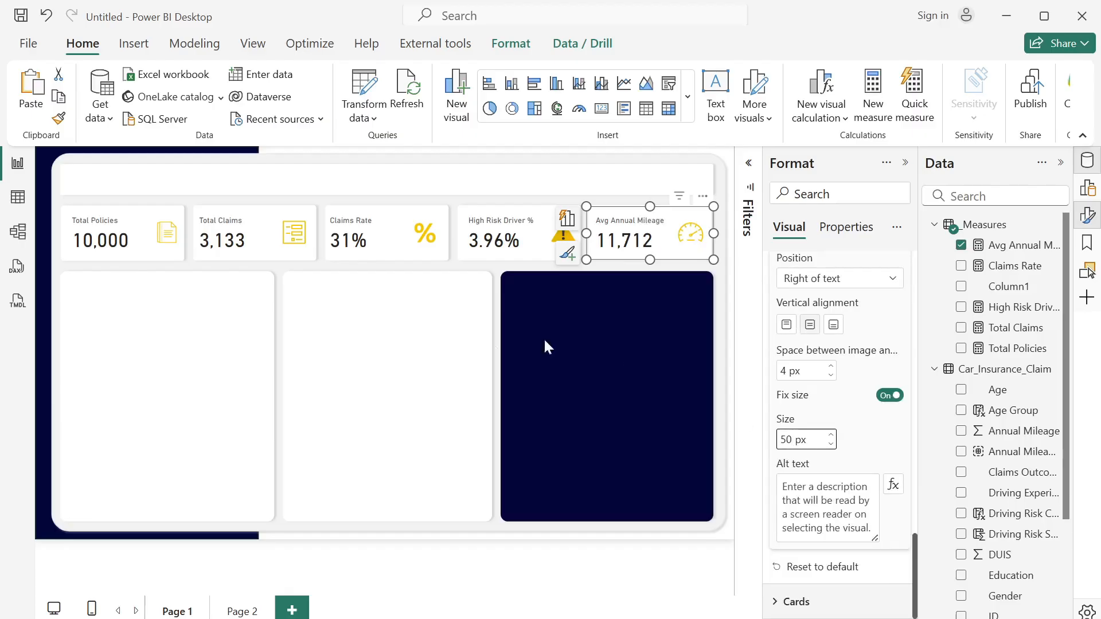
click(464, 301)
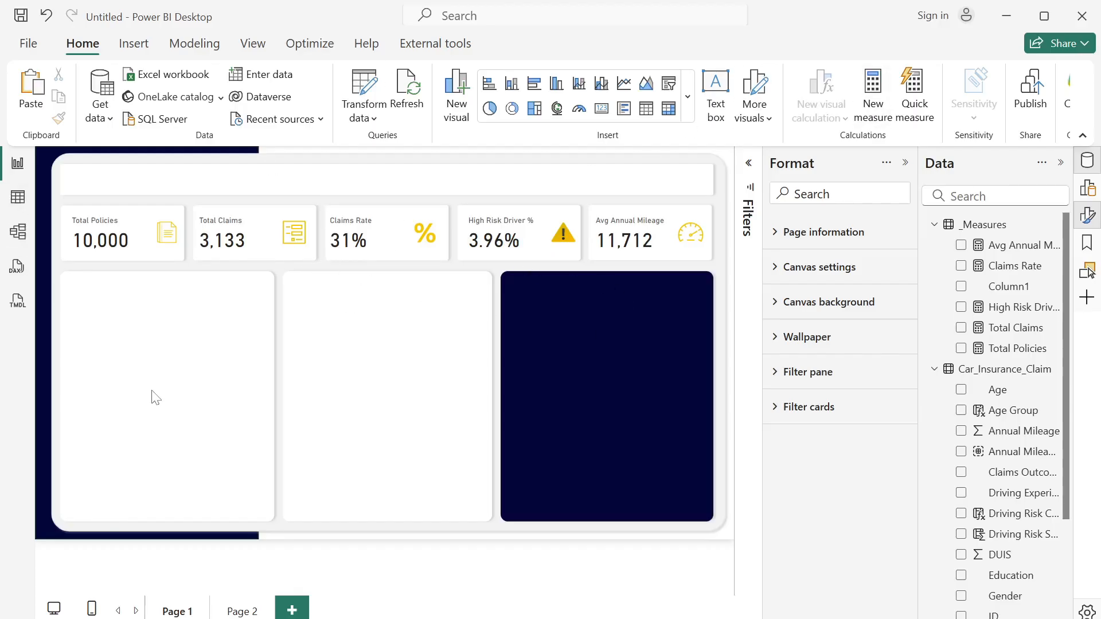
- Insert a donut chart across the upper part of the first white panel, showing Total Claims by Gender
click(512, 109)
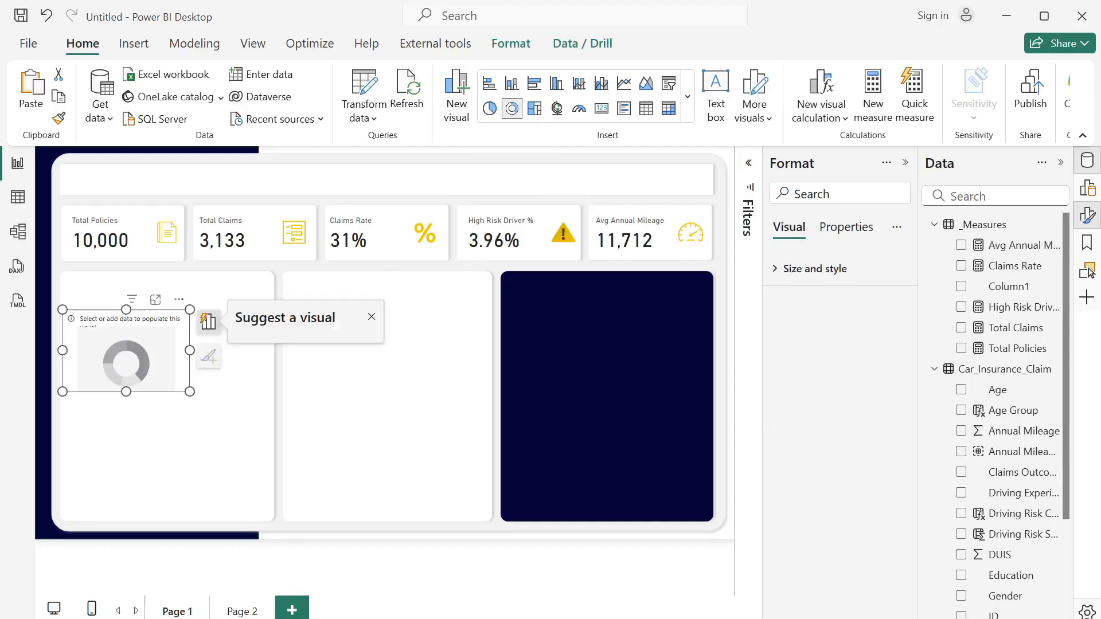
drag(157, 334, 149, 326)
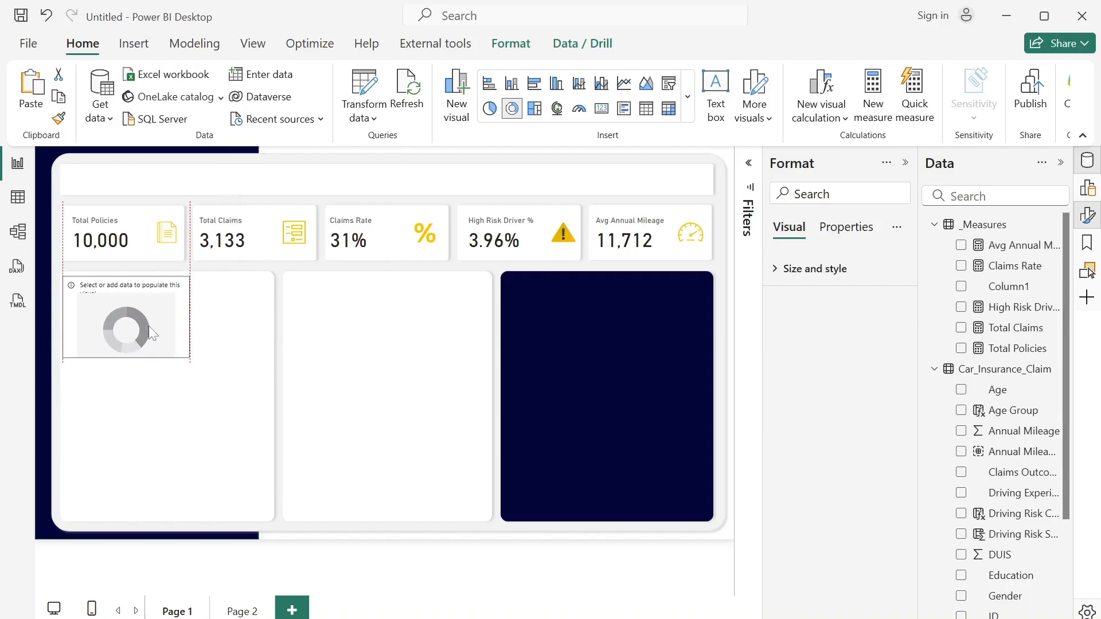
drag(191, 357, 272, 362)
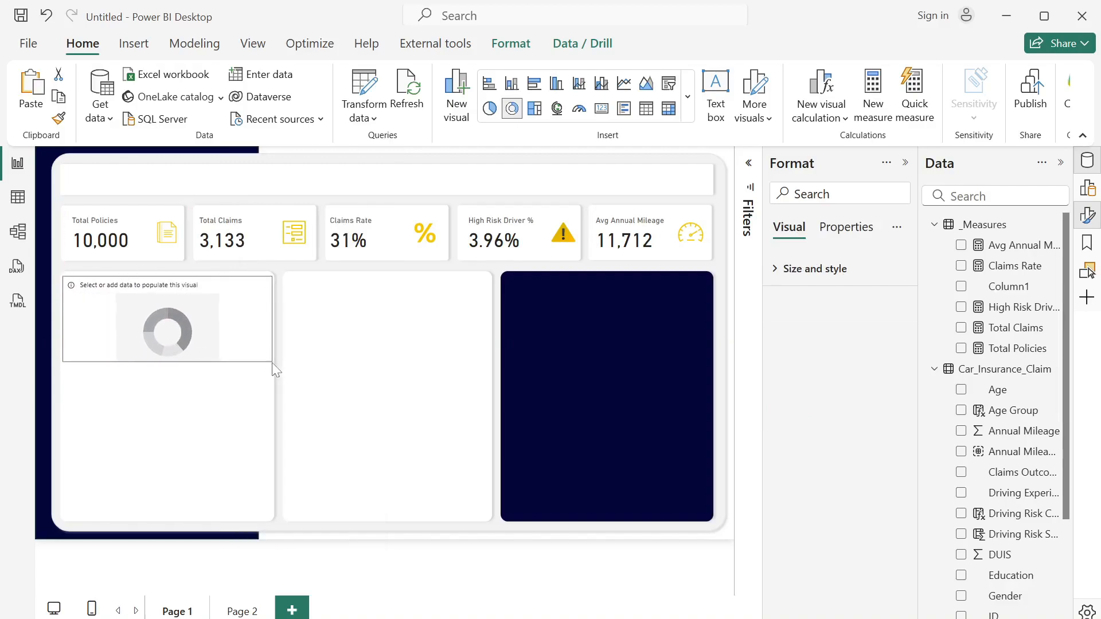
click(961, 327)
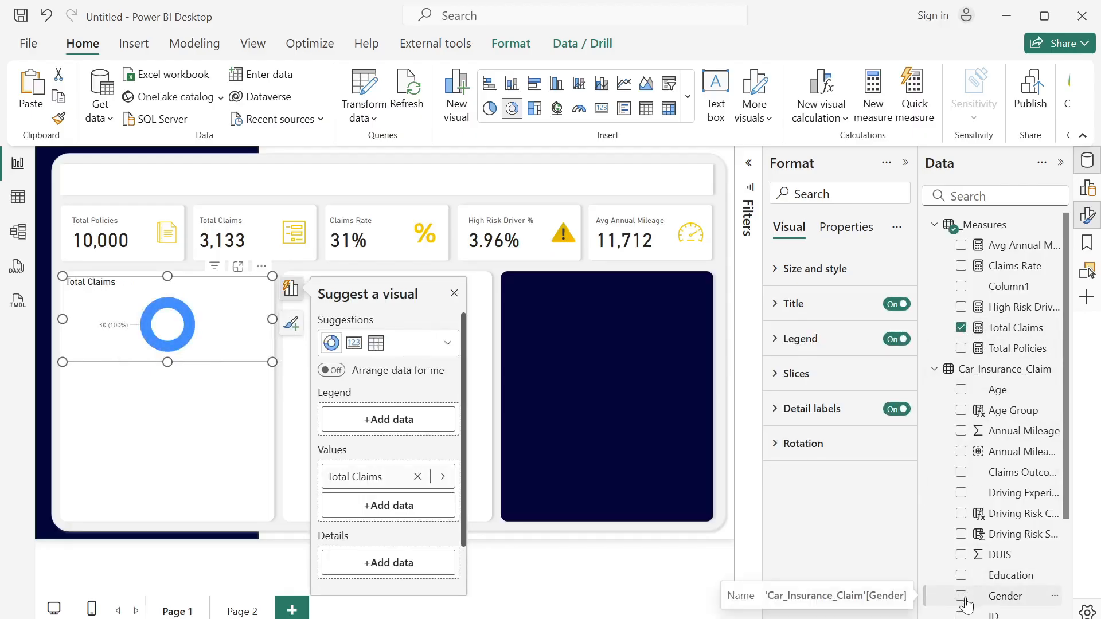
click(962, 597)
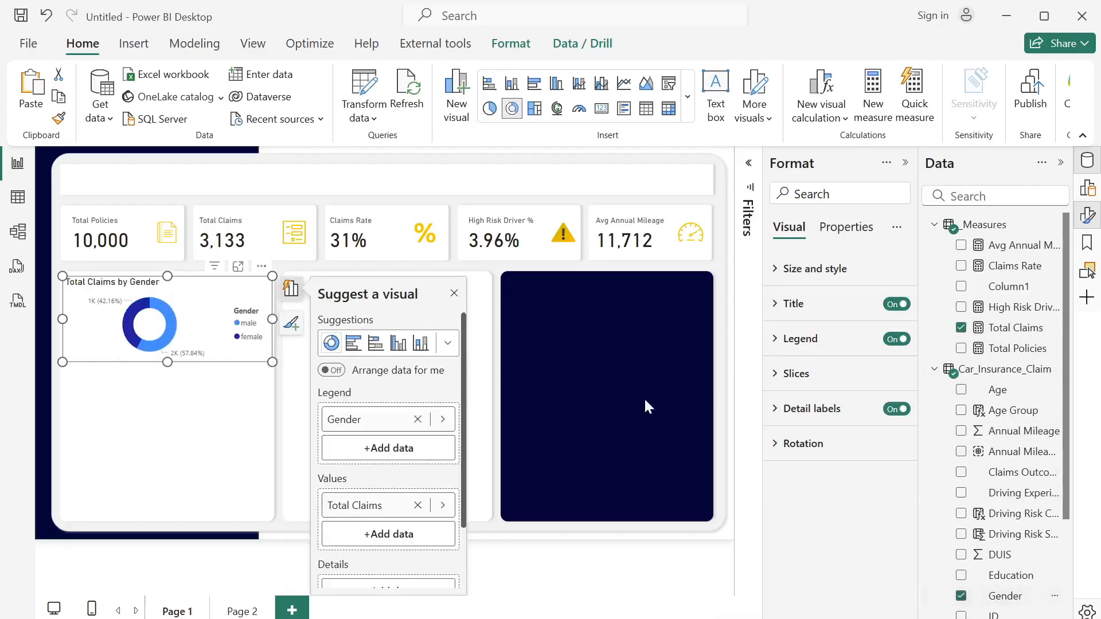
click(454, 293)
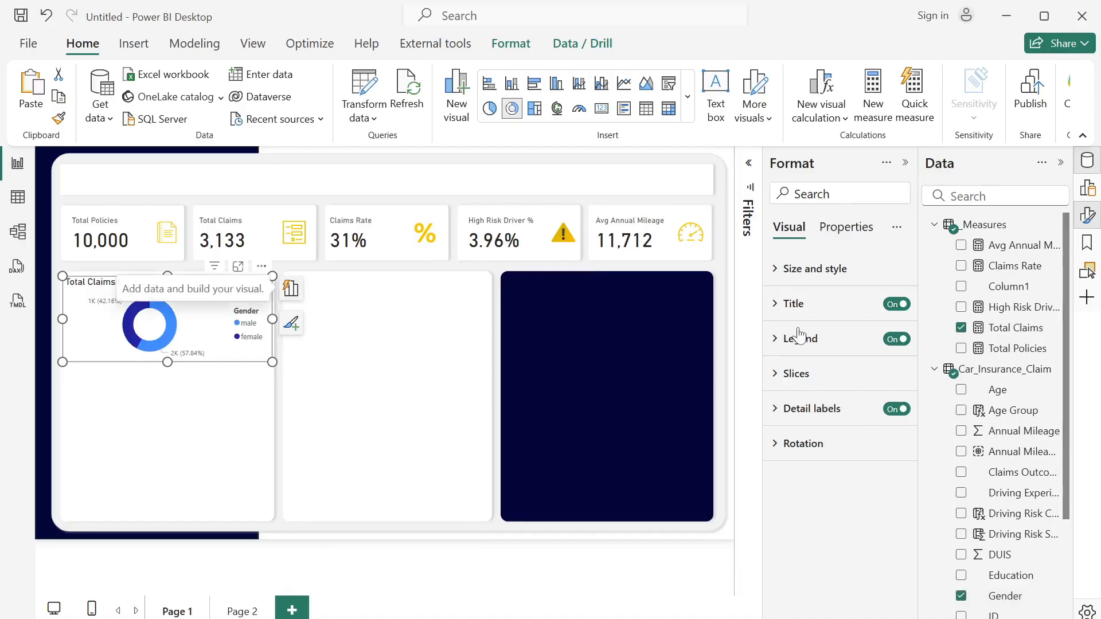
- Color the donut's male slice dark navy and the female slice yellow, with an inner radius of 70%
click(775, 376)
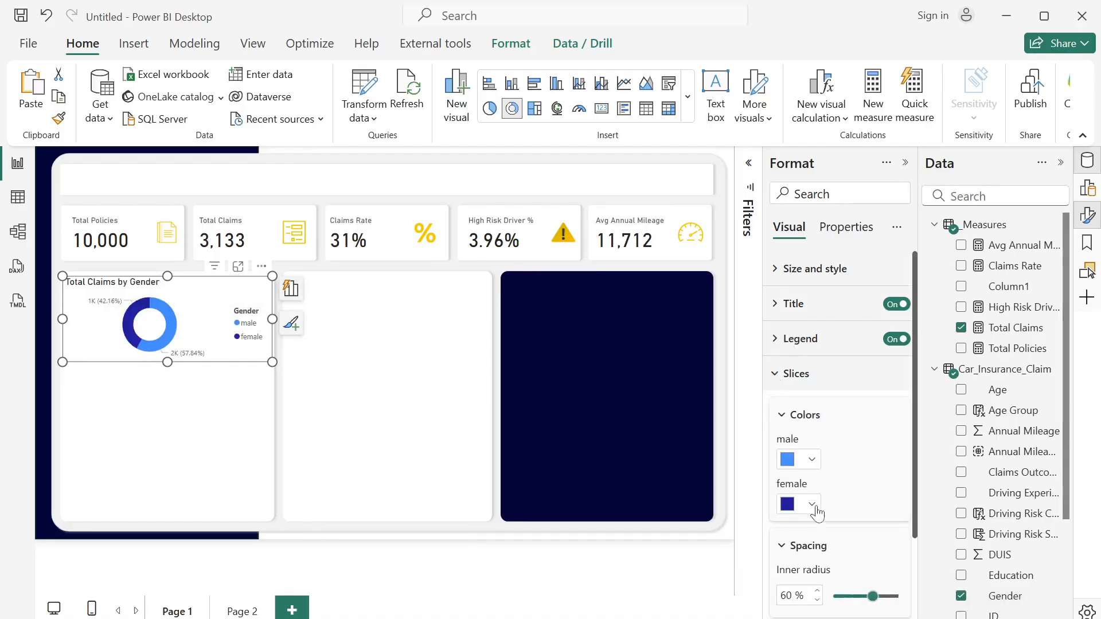
click(807, 462)
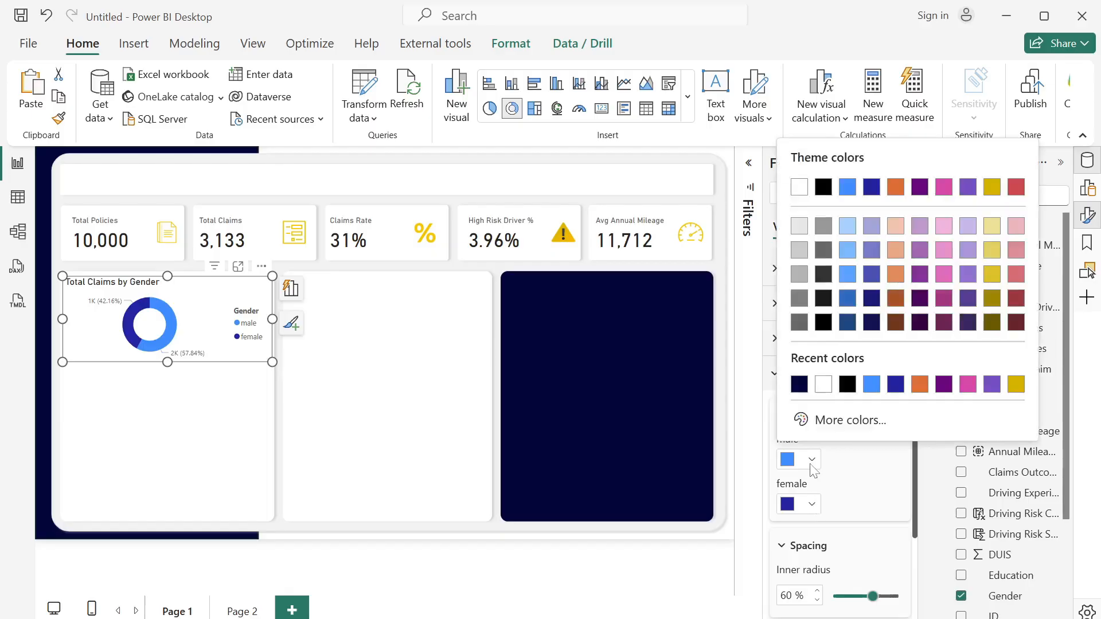
click(799, 384)
click(807, 505)
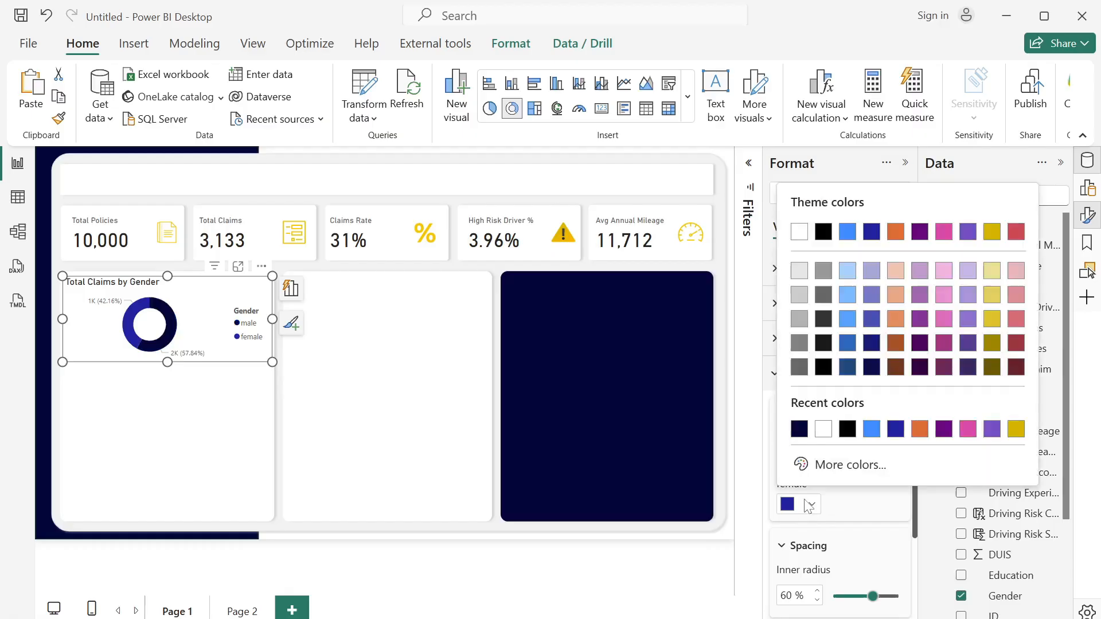
click(991, 232)
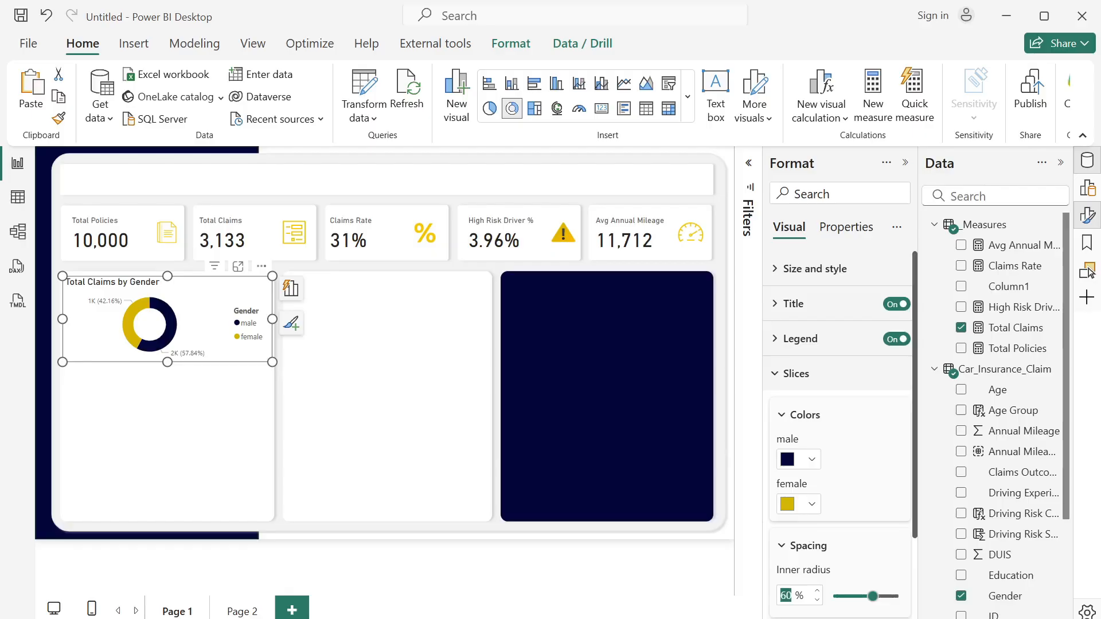
text(70)
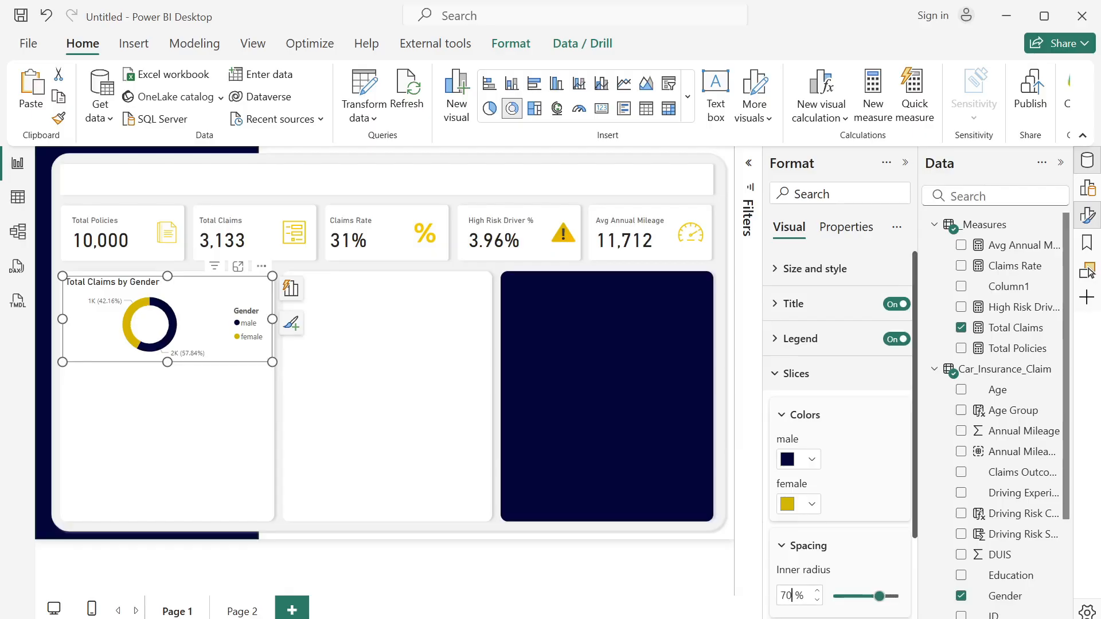
- Set the donut chart's detail labels to show only the percent of total
scroll(917, 443, down, 2)
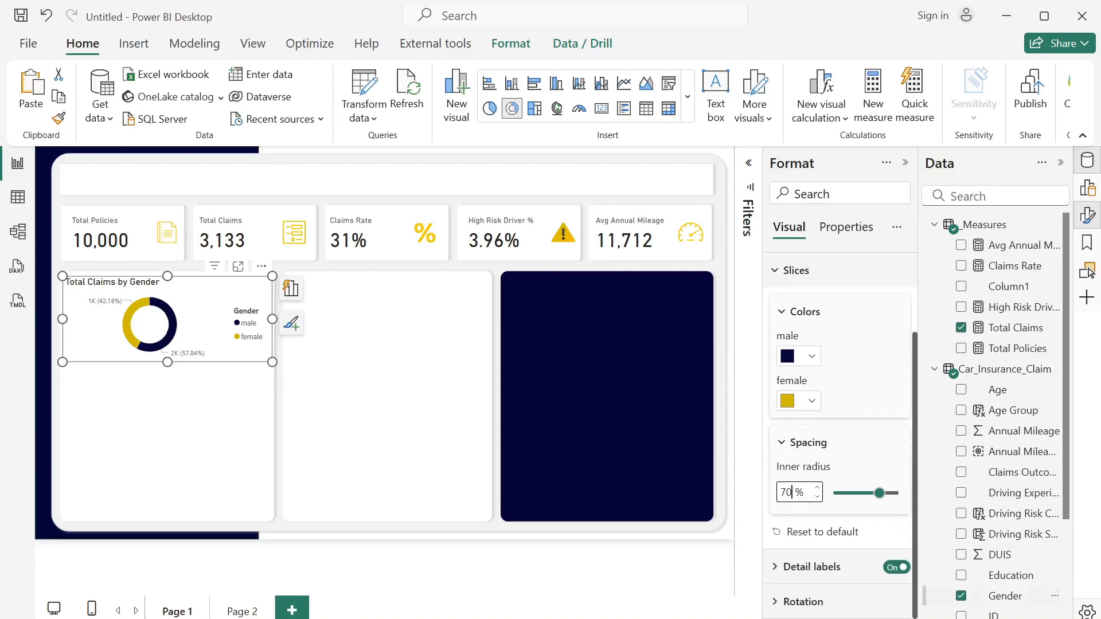
click(772, 567)
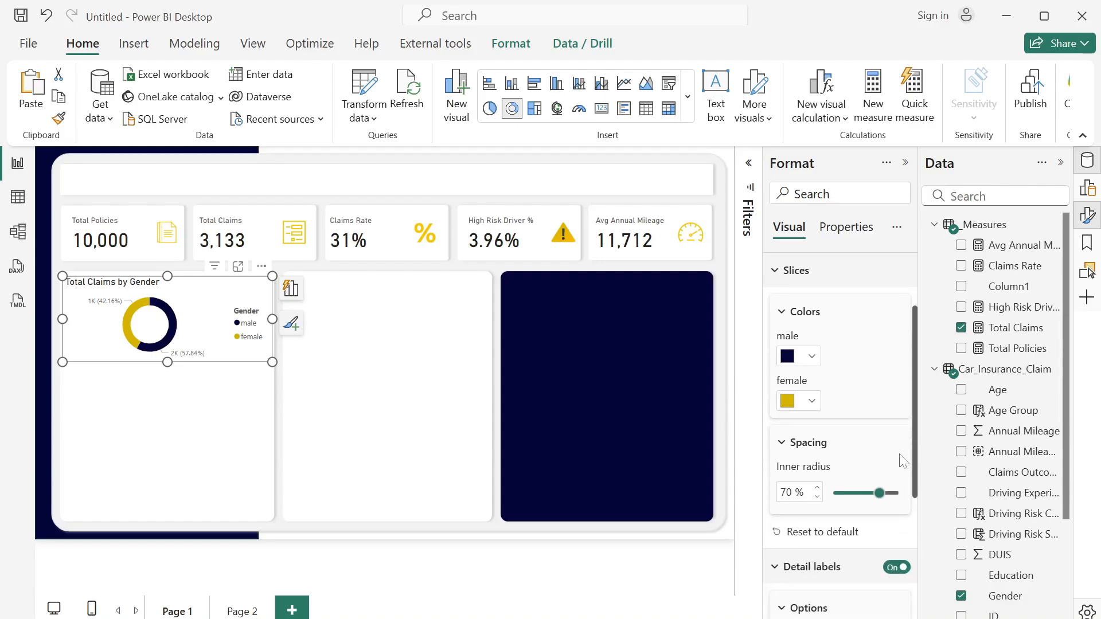
scroll(913, 516, down, 4)
click(836, 492)
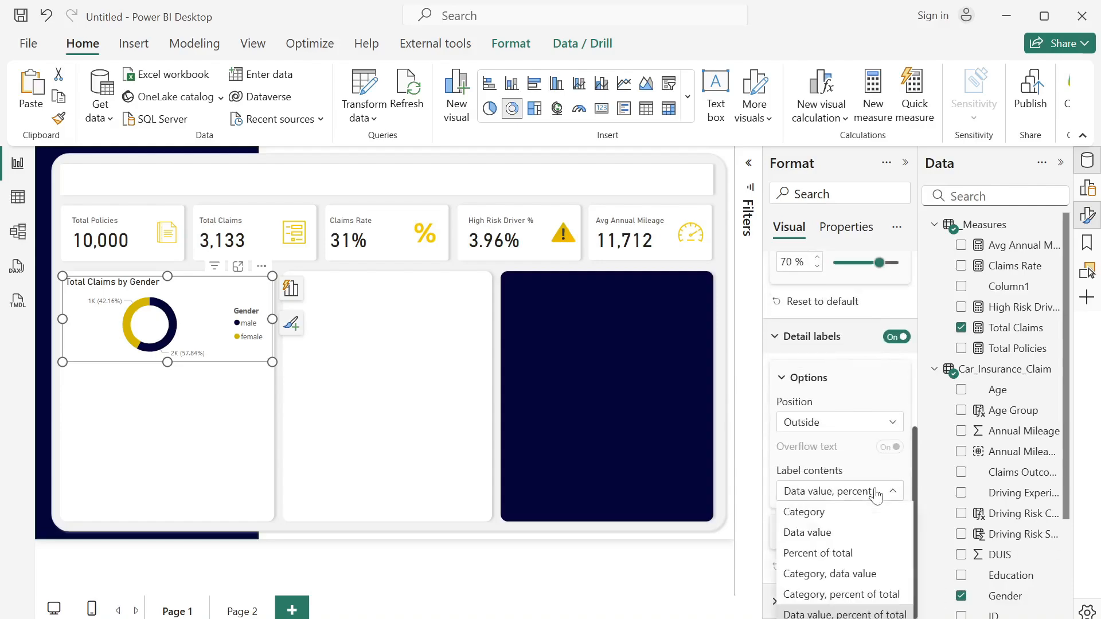
click(786, 554)
click(321, 415)
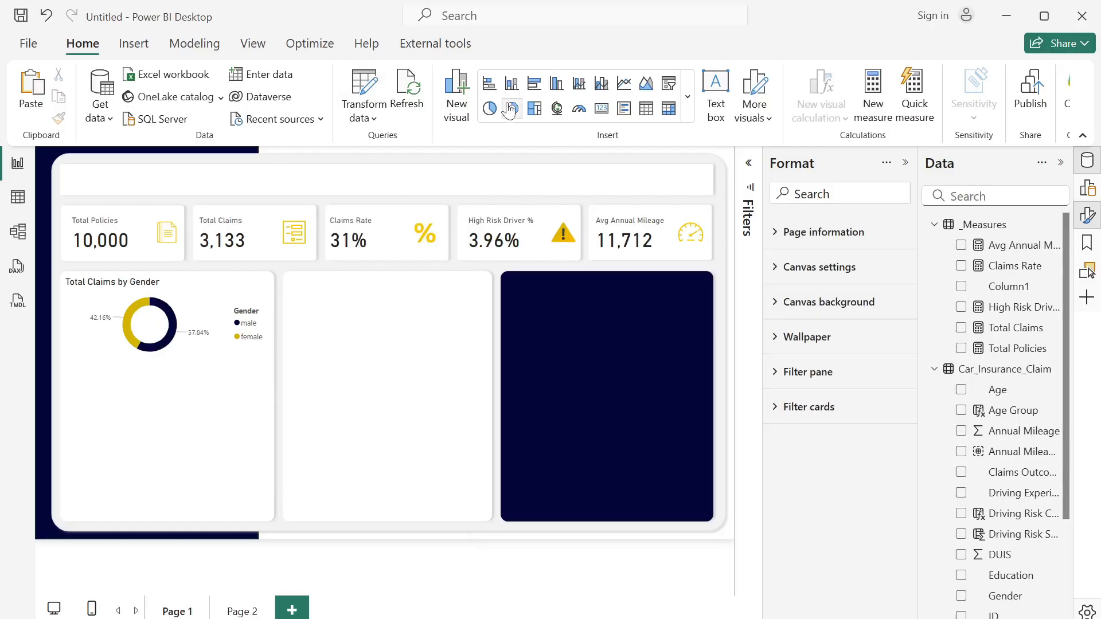
- Insert a stacked bar chart and place it directly below the donut chart in the first white panel
click(493, 87)
drag(182, 444, 188, 402)
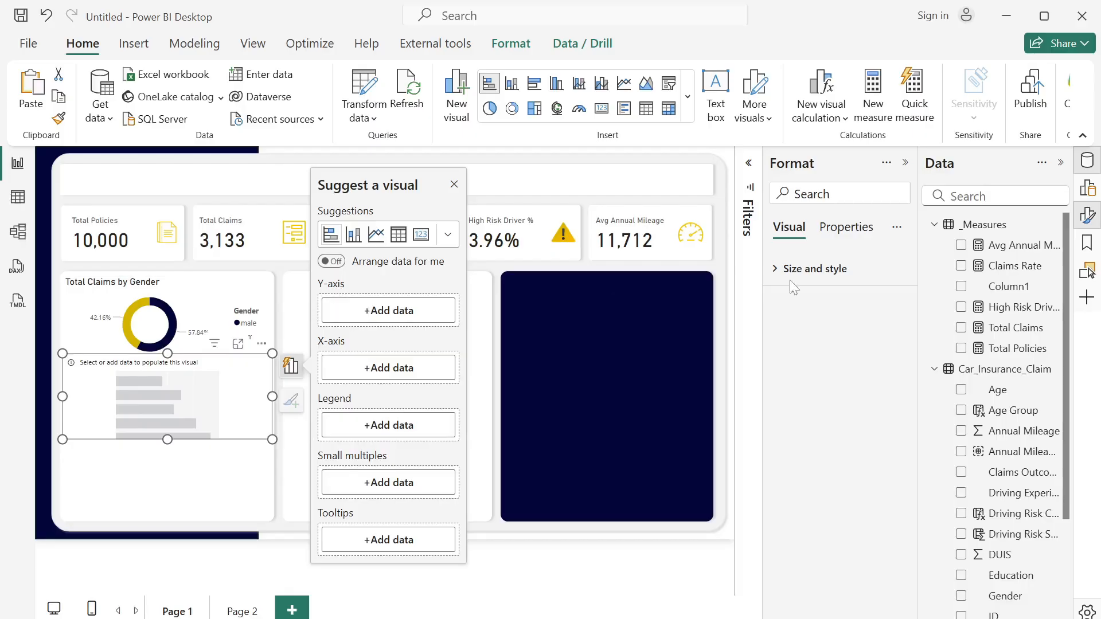
- Create a measure in the _Measures table with the formula Baseline = 0
right_click(1036, 315)
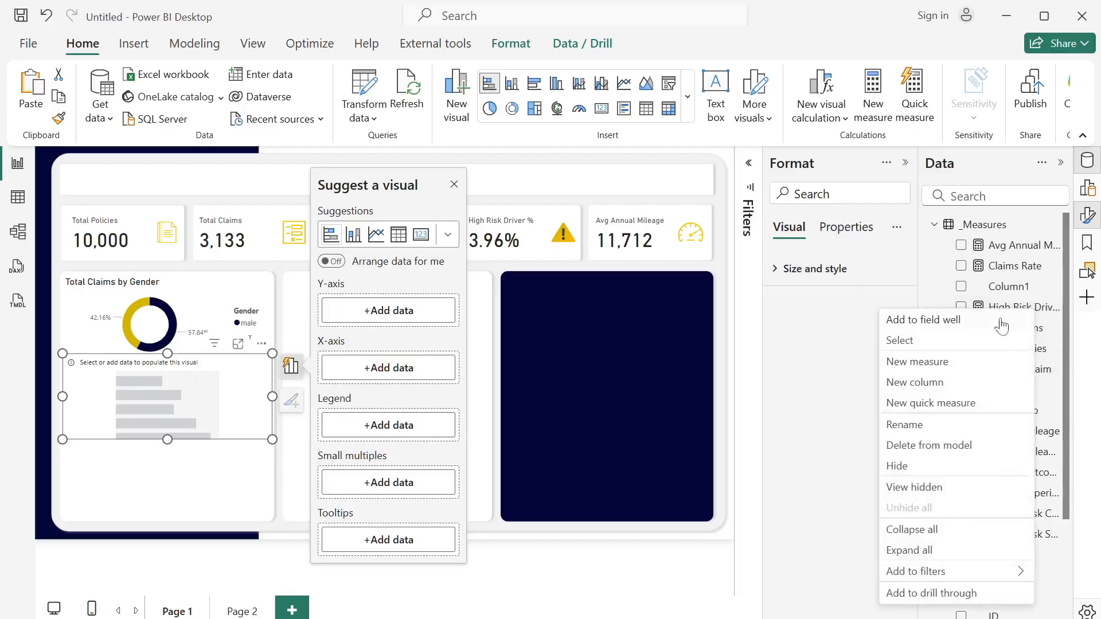
click(928, 362)
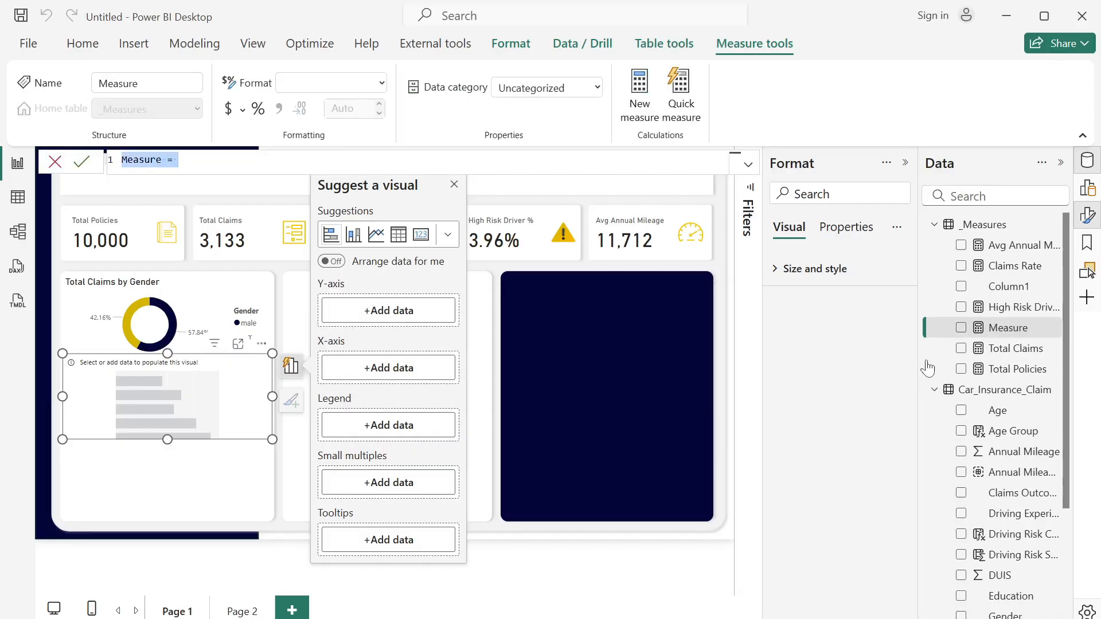
text(Baselin)
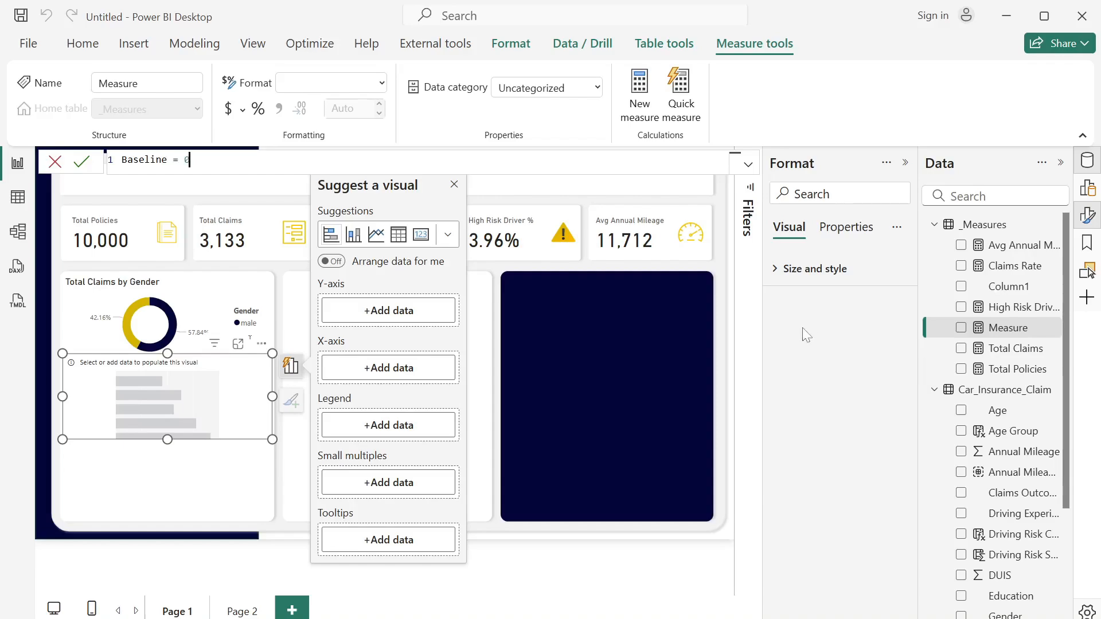
click(82, 164)
click(454, 185)
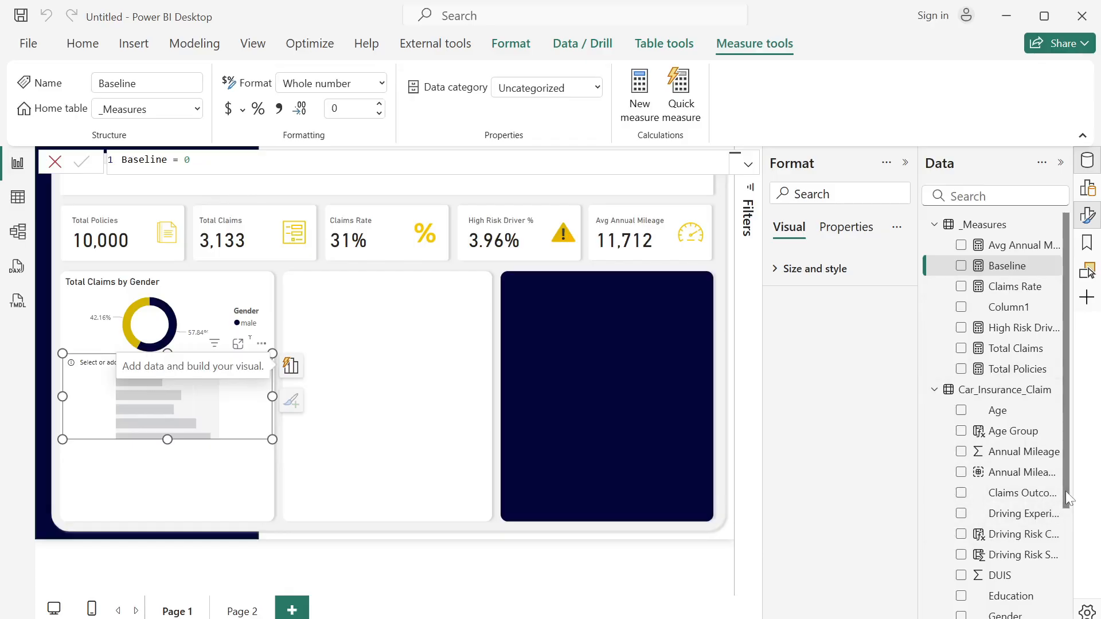
- Plot Total Claims by Education in the bar chart, with Education on the Y-axis and Total Claims on the X-axis
scroll(1065, 491, down, 2)
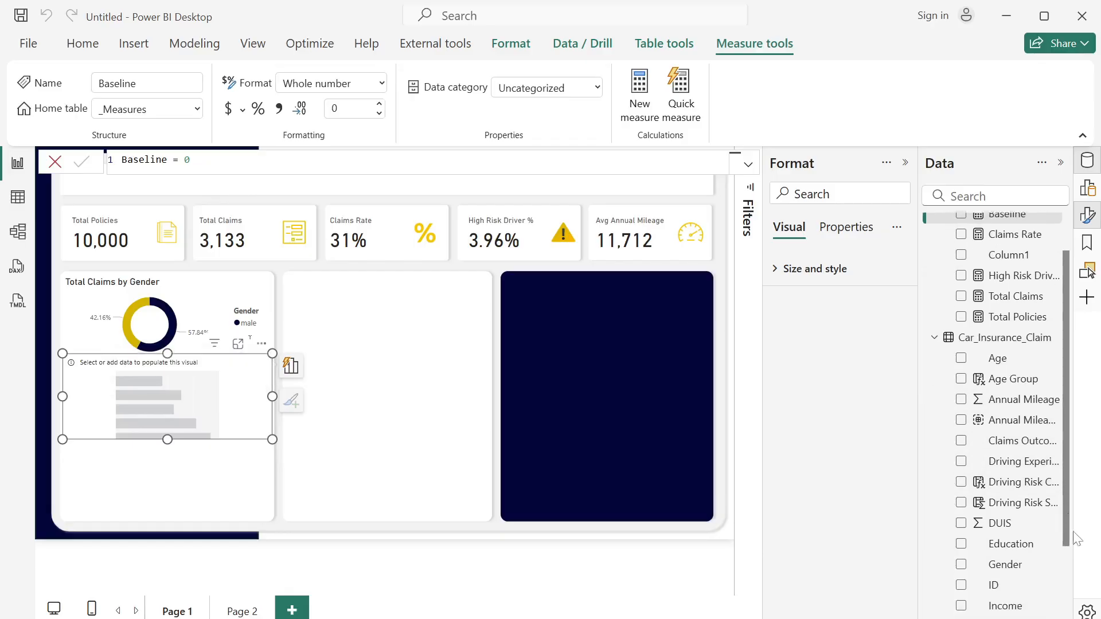
click(961, 540)
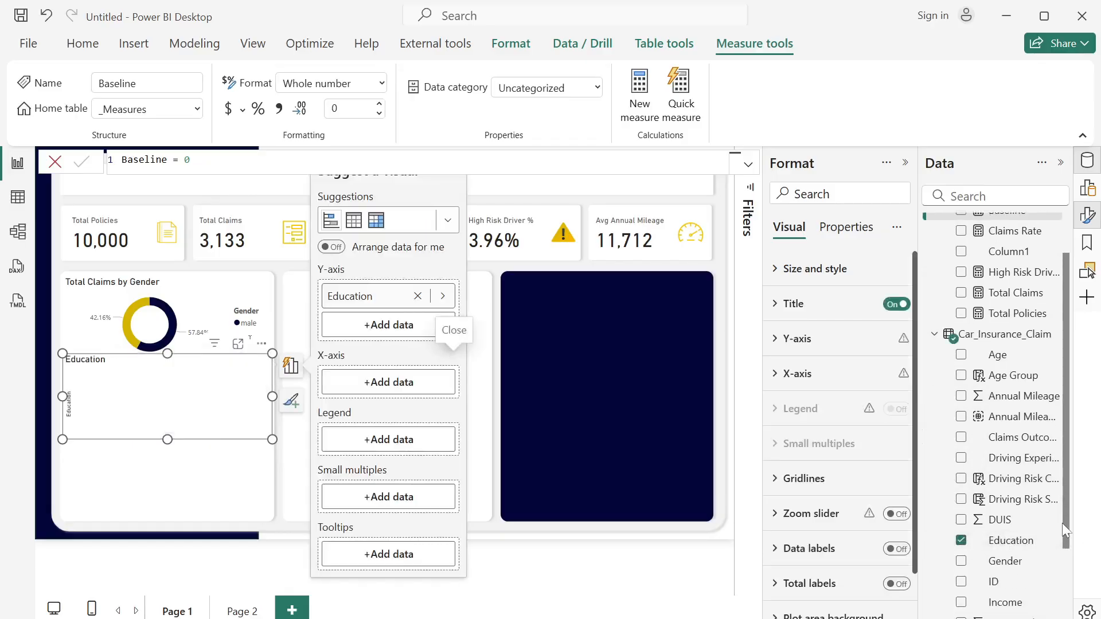
scroll(1062, 523, up, 2)
click(961, 349)
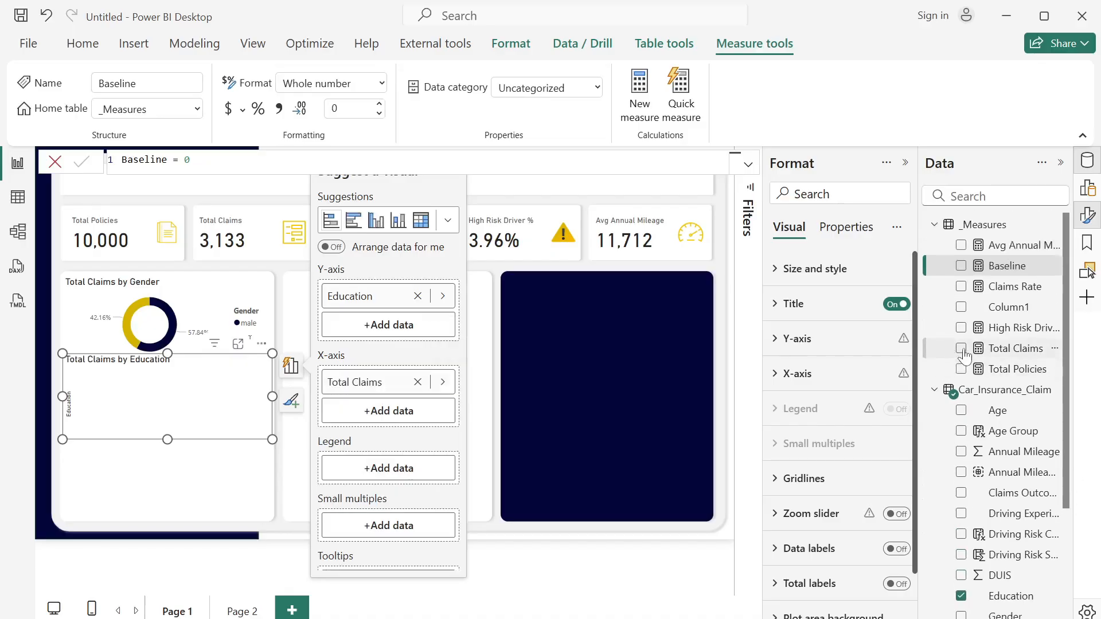
click(255, 473)
click(254, 428)
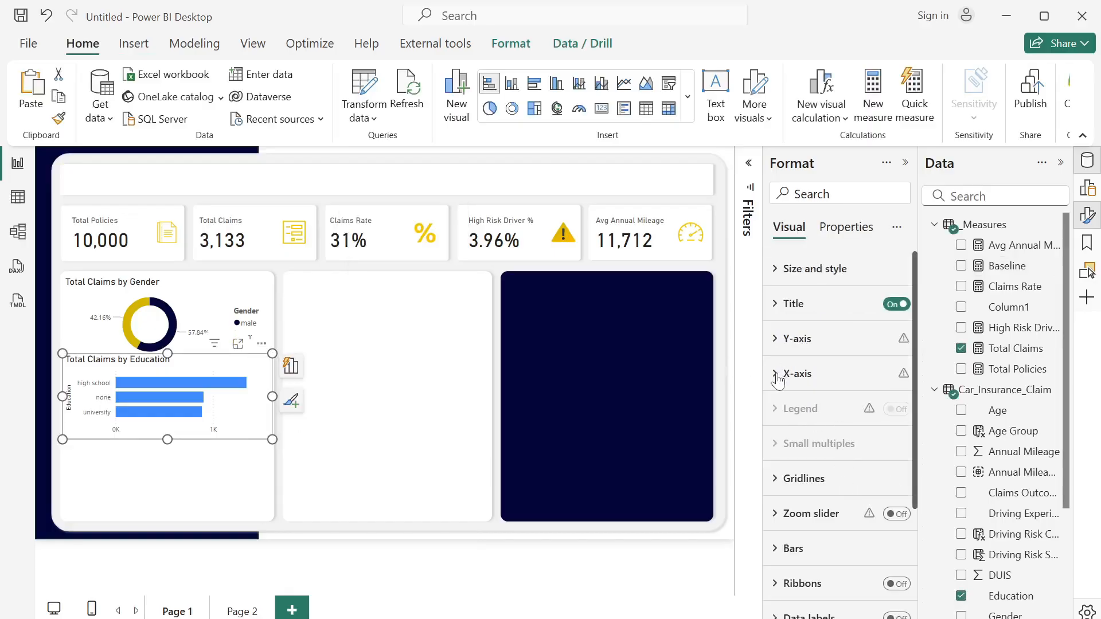
- Turn off the X-axis values and the Y-axis title on the Total Claims by Education chart
click(797, 373)
click(888, 594)
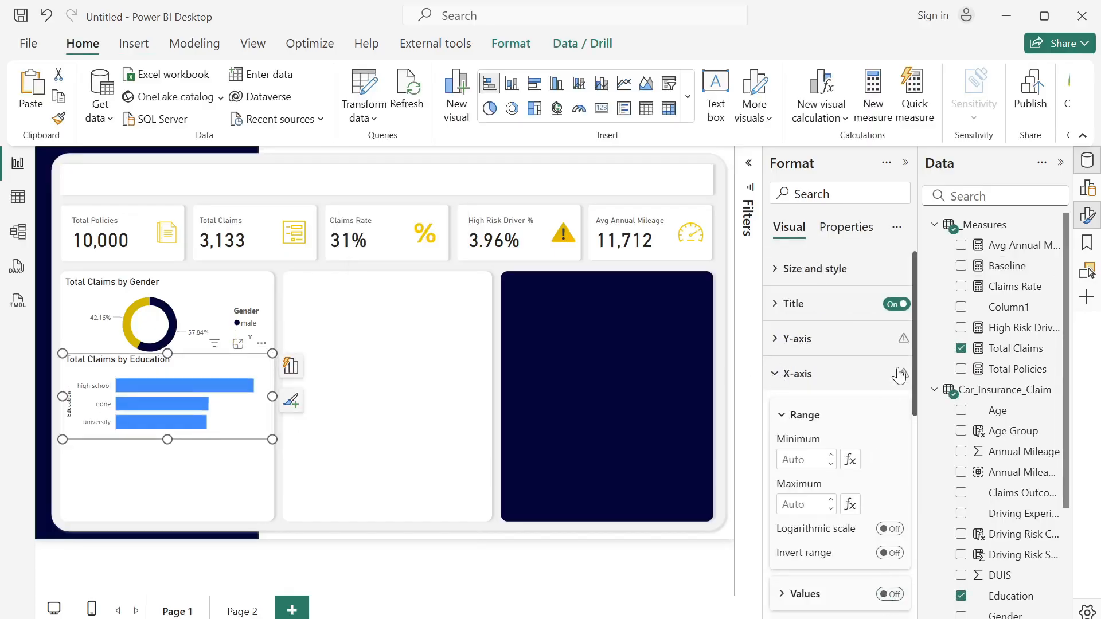
click(774, 343)
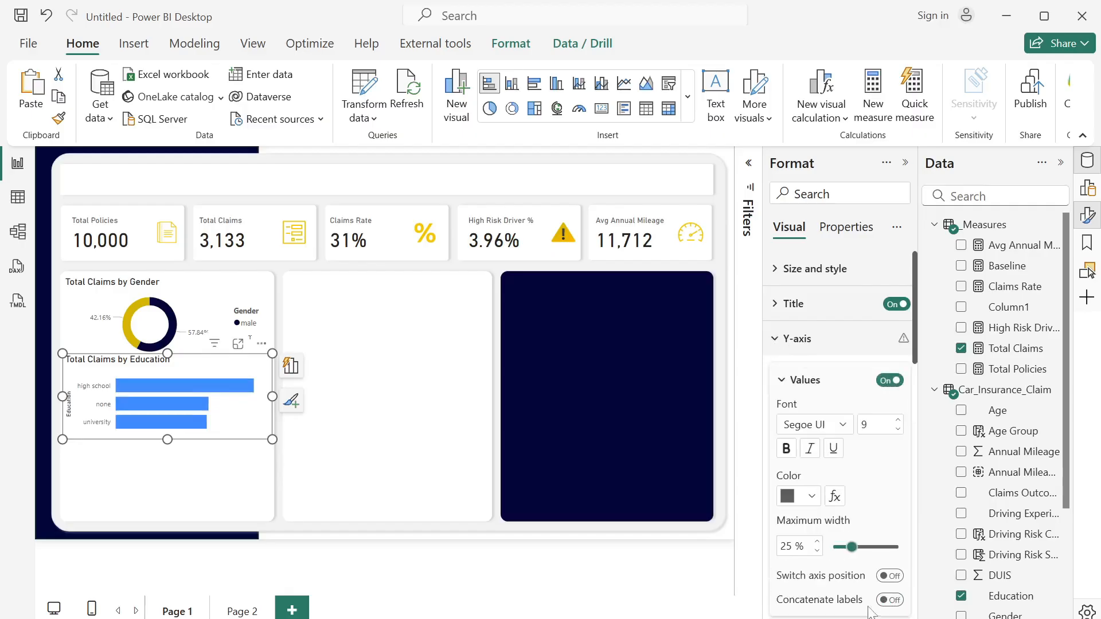
drag(918, 328, 882, 408)
click(883, 410)
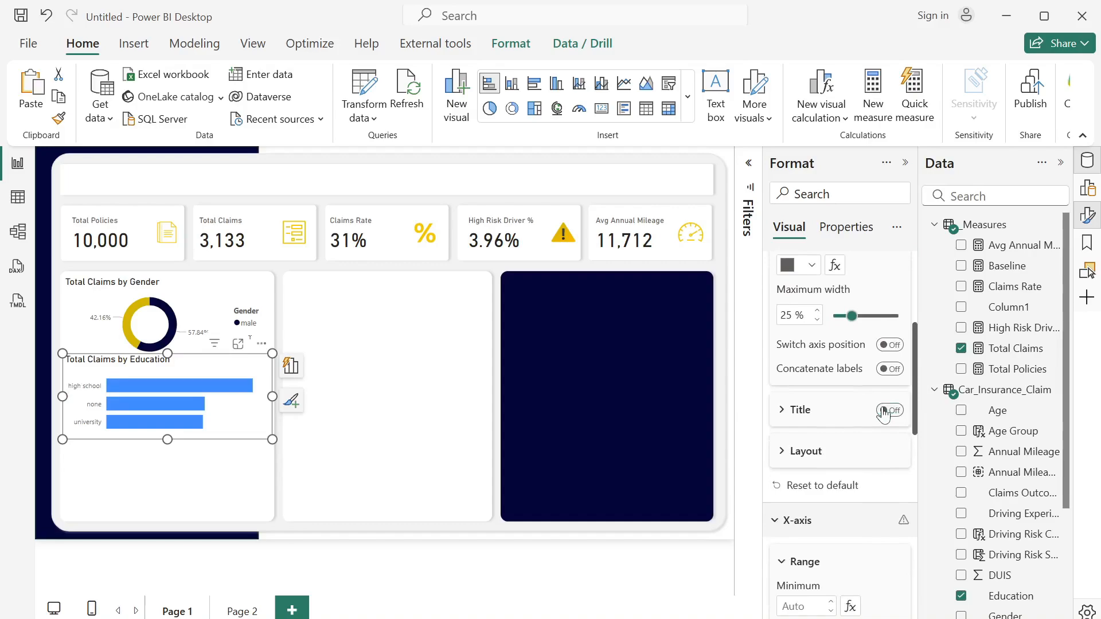
- Set the color of all bars in the Total Claims by Education chart to white
drag(920, 401, 924, 536)
scroll(843, 516, down, 1)
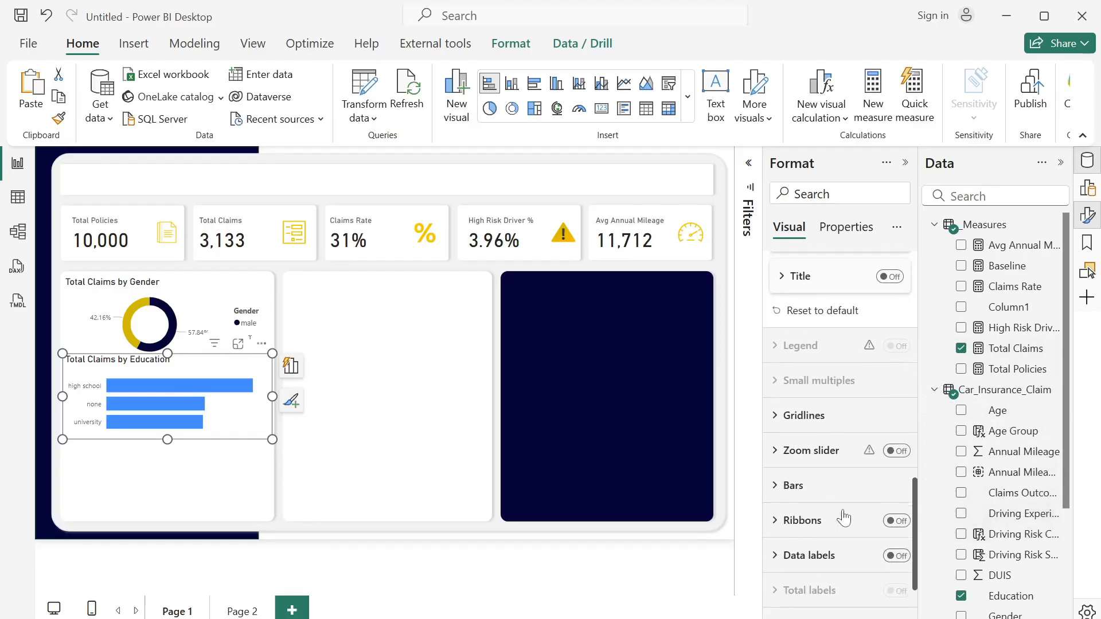
click(781, 485)
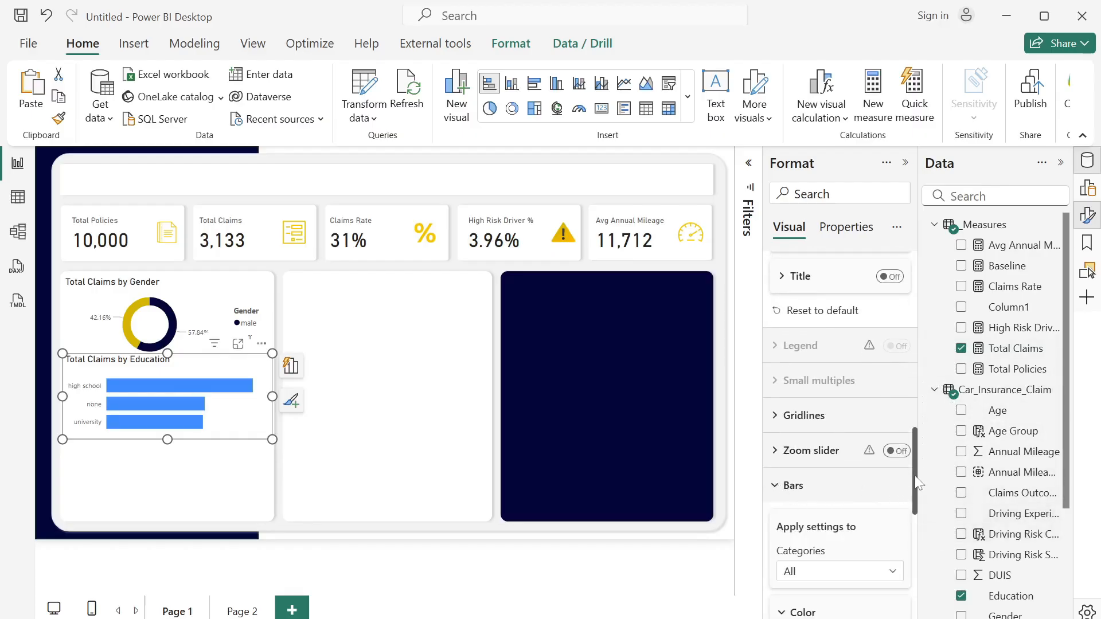
scroll(914, 476, down, 4)
click(814, 455)
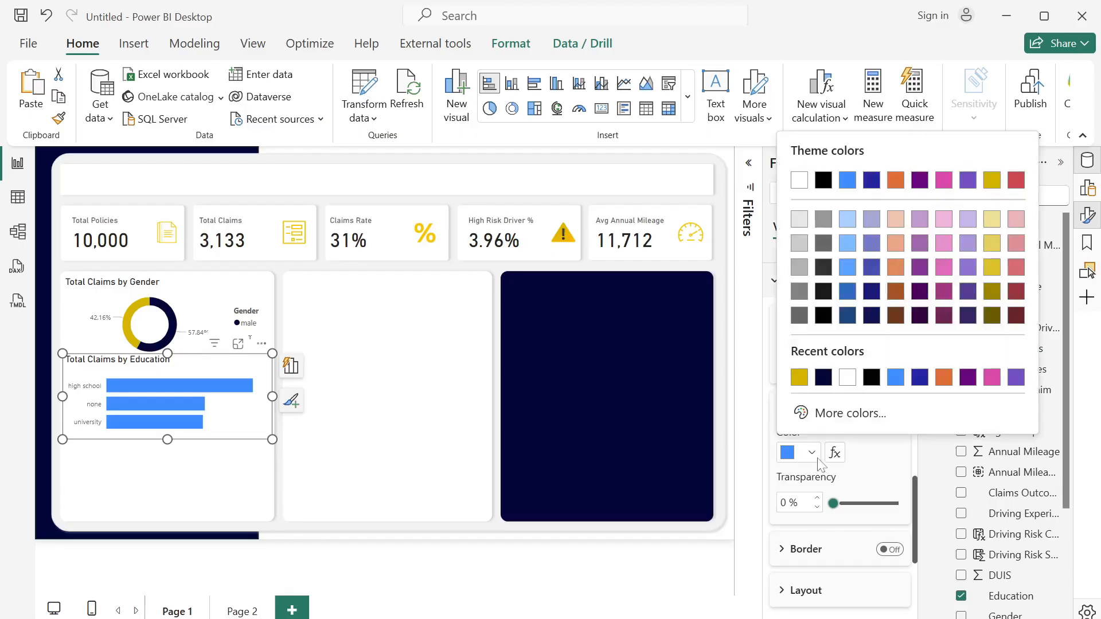
click(847, 377)
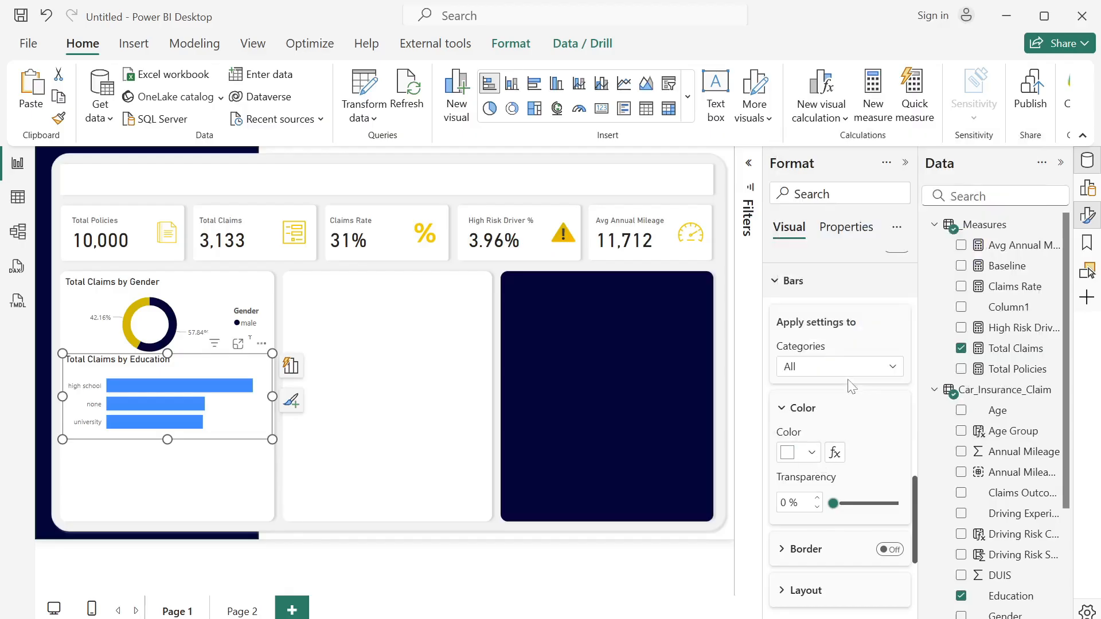
- Enable error bars on the Total Claims by Education chart with Total Claims as upper bound and Baseline as lower bound
drag(913, 533, 912, 590)
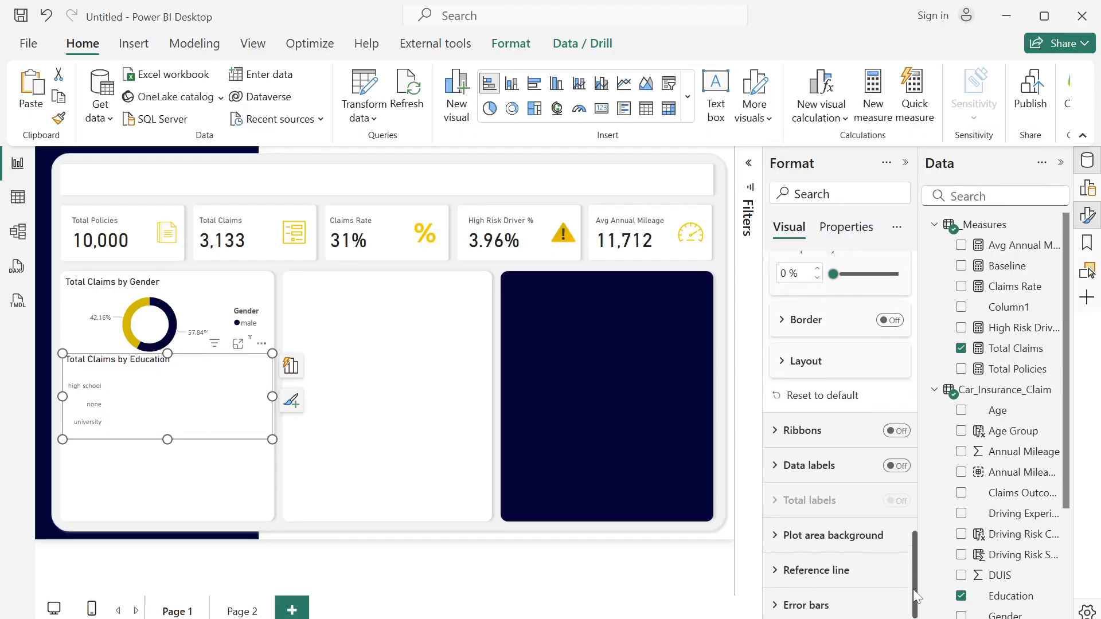
click(774, 602)
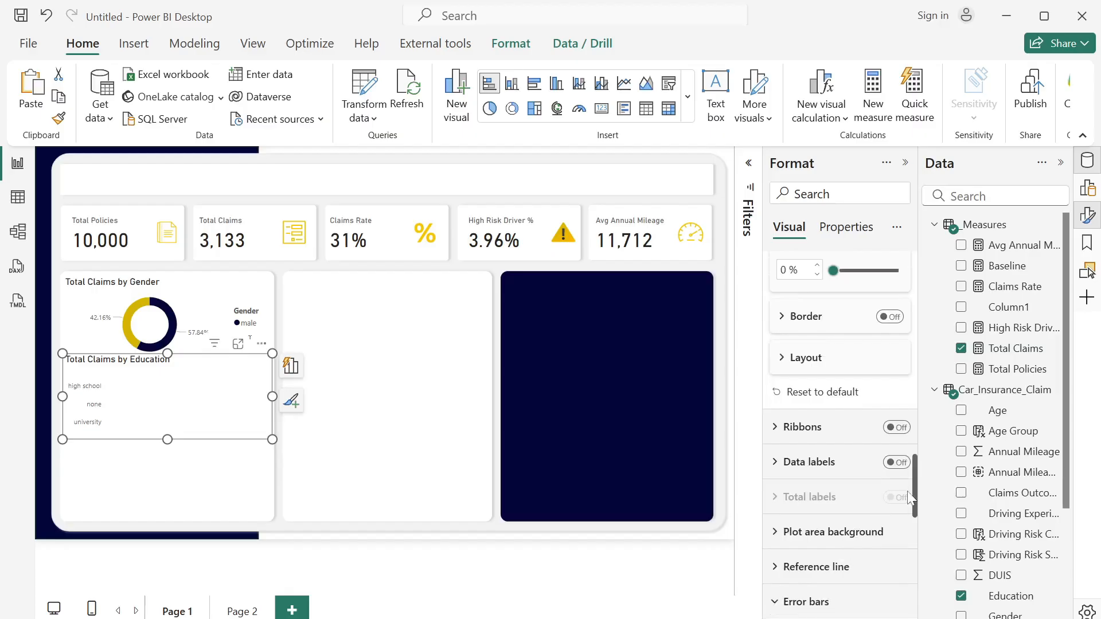
scroll(915, 498, down, 5)
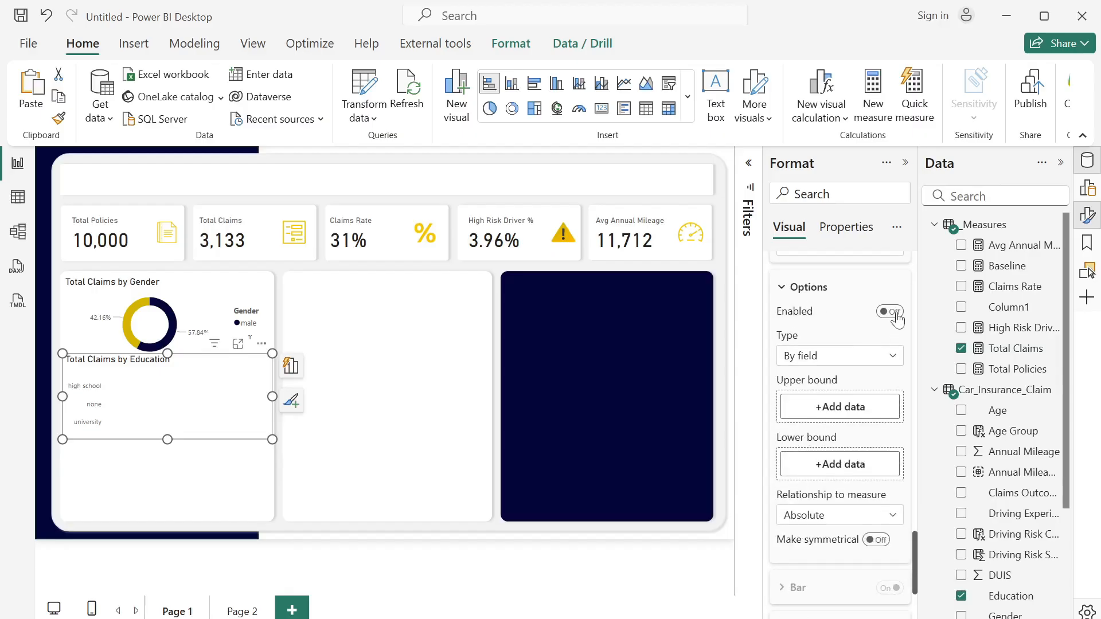
scroll(923, 530, up, 3)
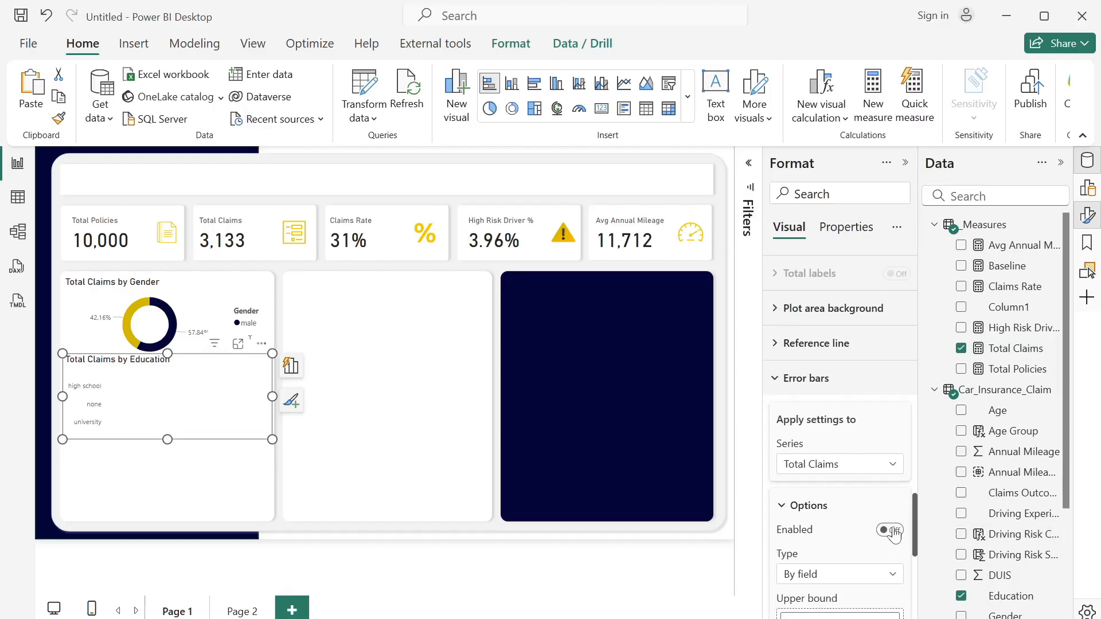
click(889, 530)
scroll(914, 523, down, 3)
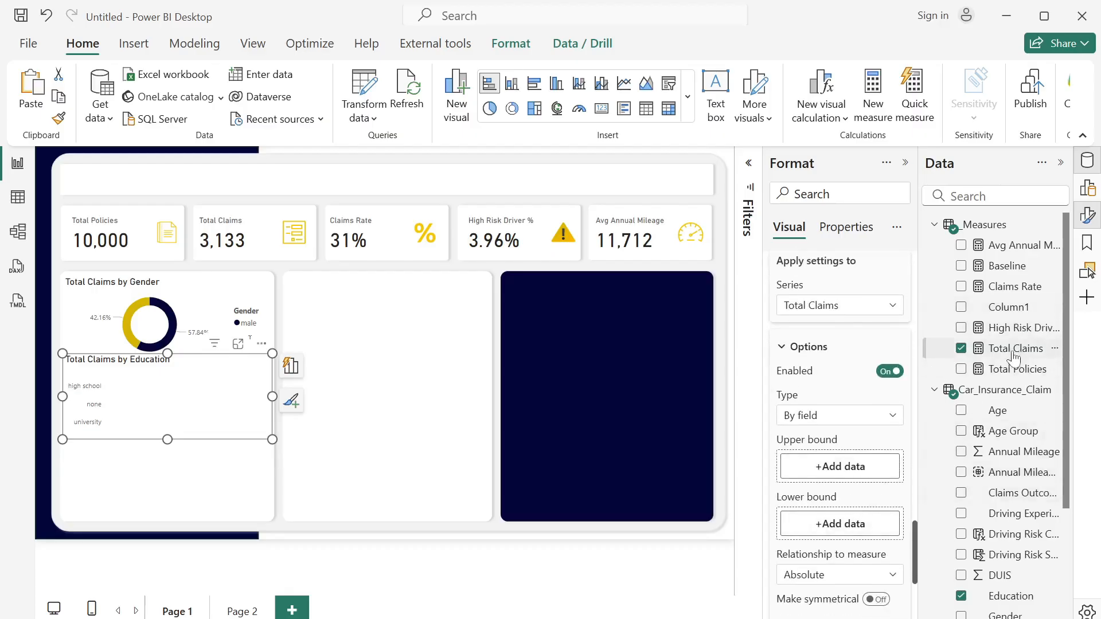
drag(1014, 349, 872, 482)
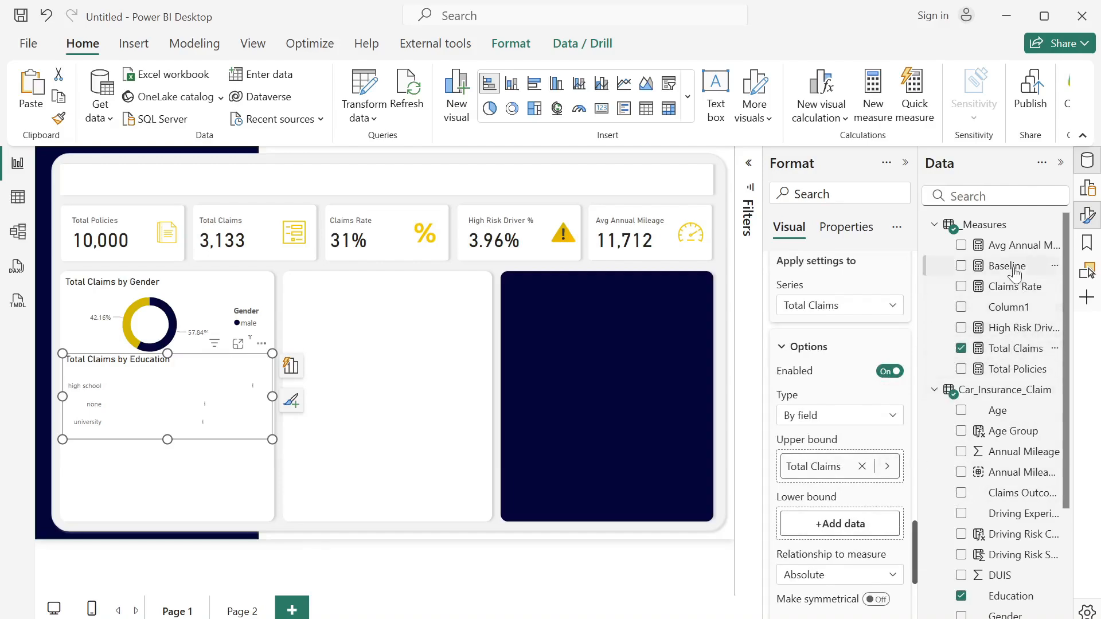
drag(1014, 271, 872, 533)
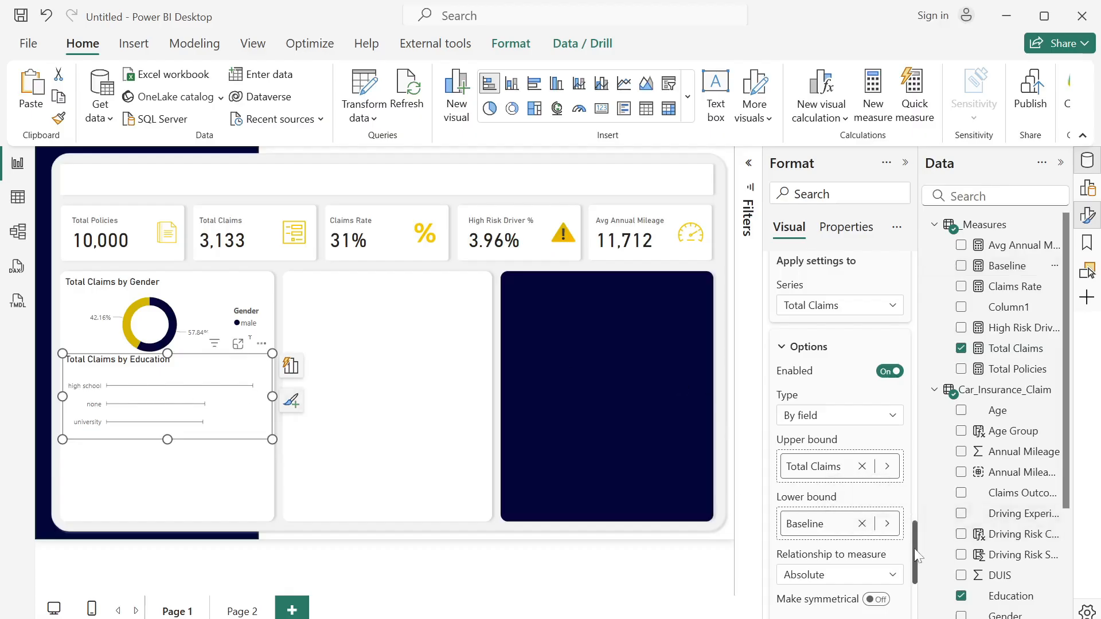
- Set the error bars' width to 10 and their bar color to dark navy on the Total Claims by Education chart
drag(914, 548, 907, 588)
click(781, 444)
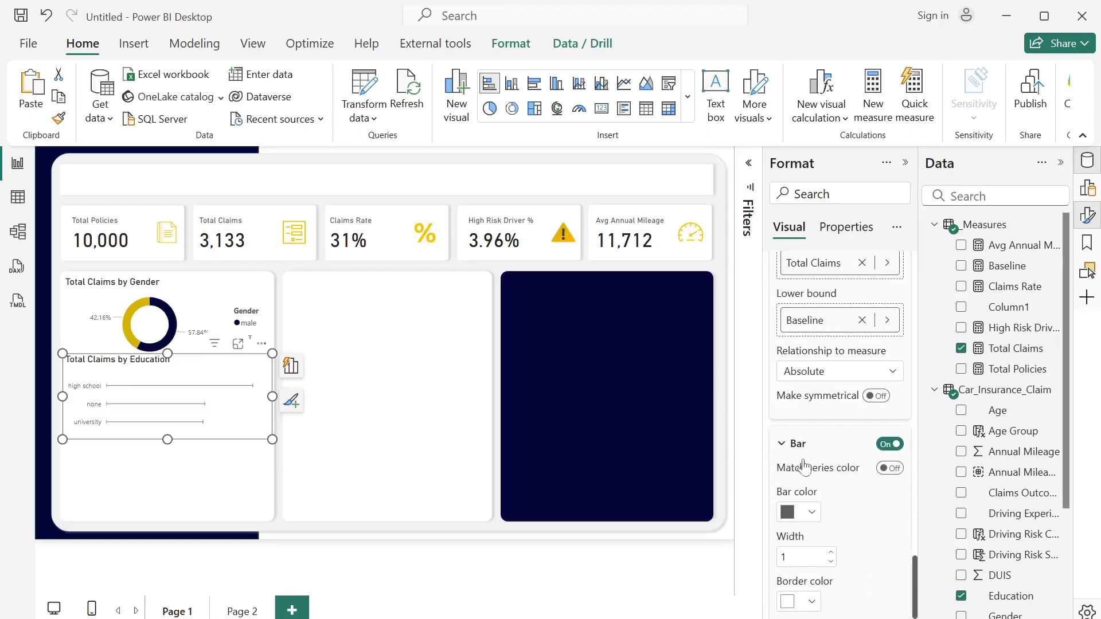
scroll(919, 545, down, 3)
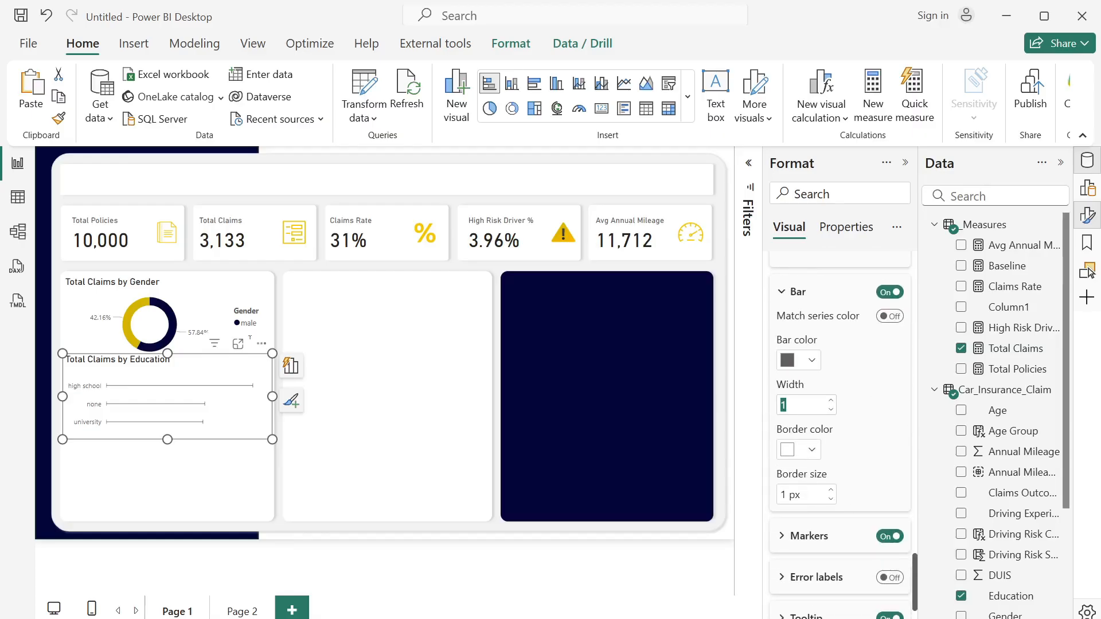
key(Return)
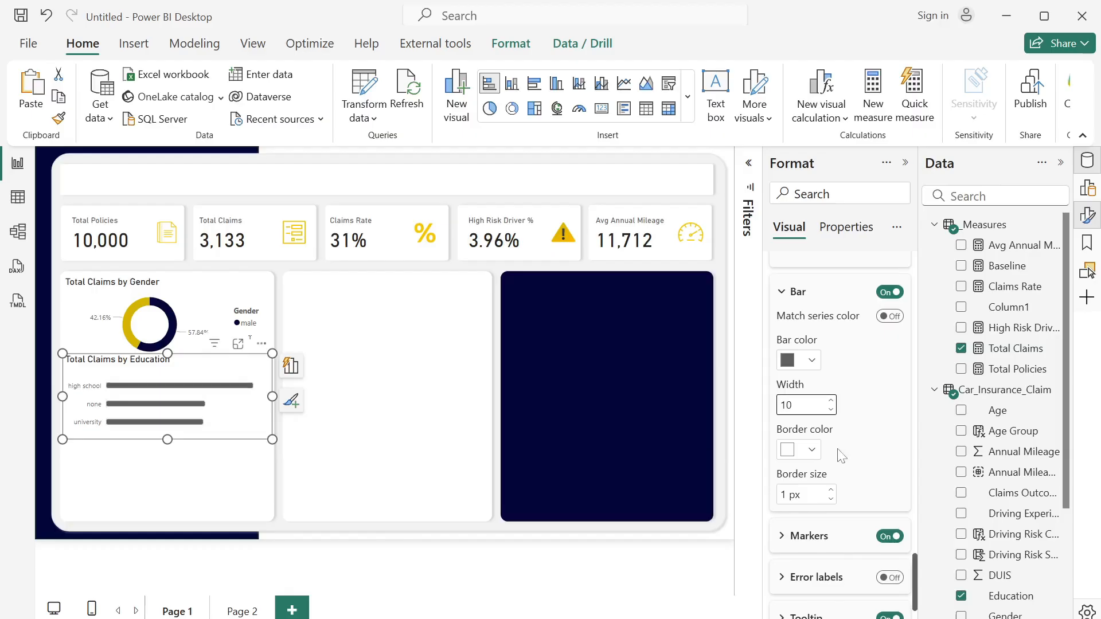
click(812, 361)
click(847, 286)
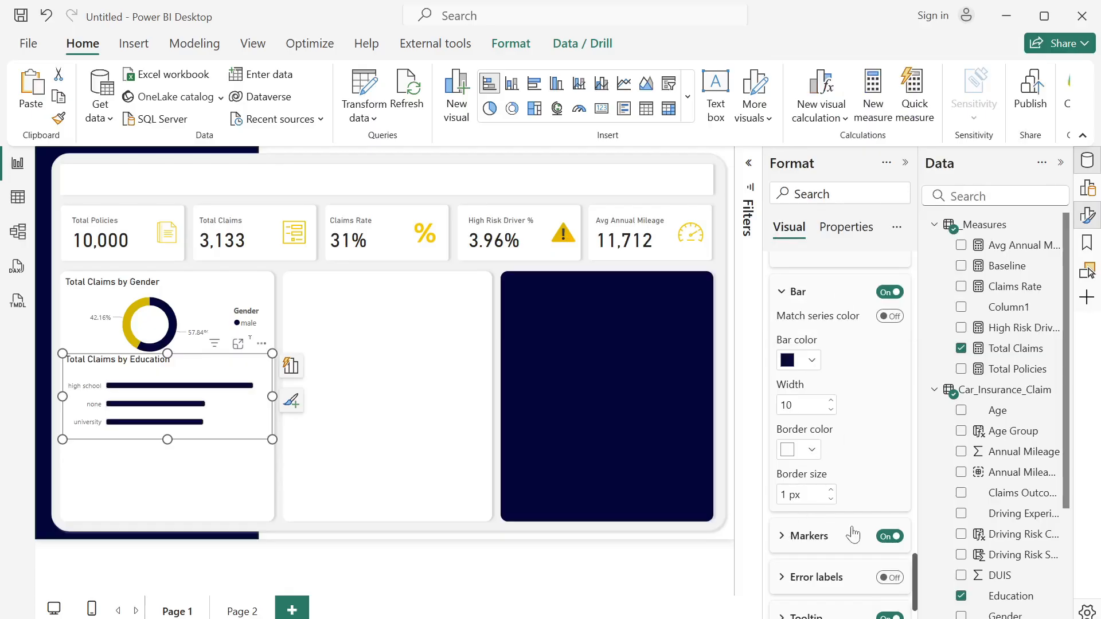
- Set the error bar markers to the round shape with a size of 7 px
scroll(919, 578, down, 1)
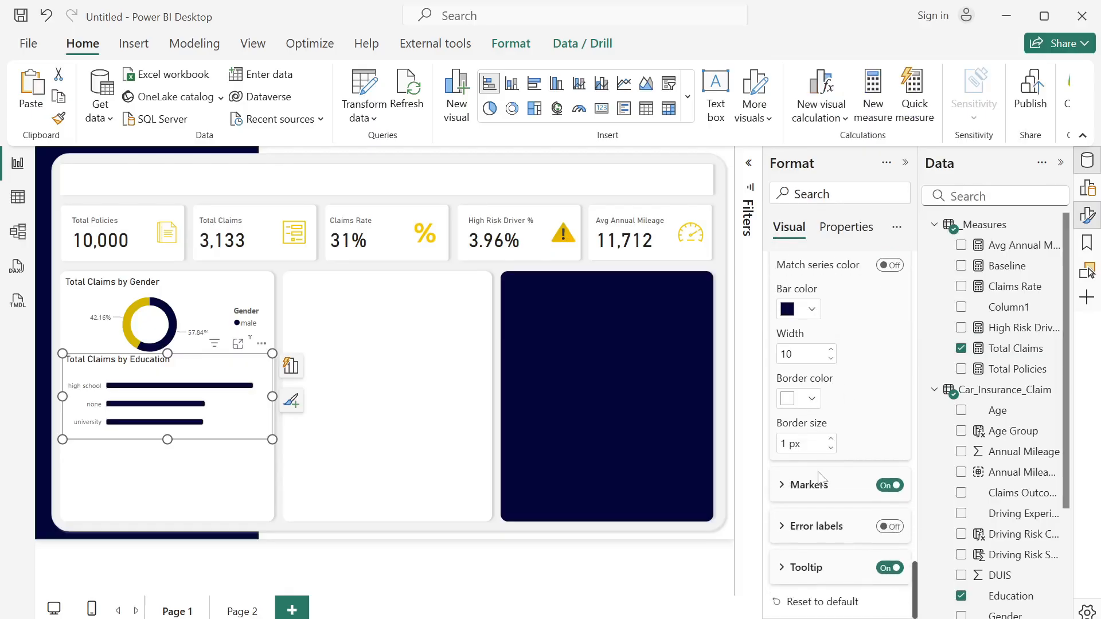
click(788, 485)
click(858, 539)
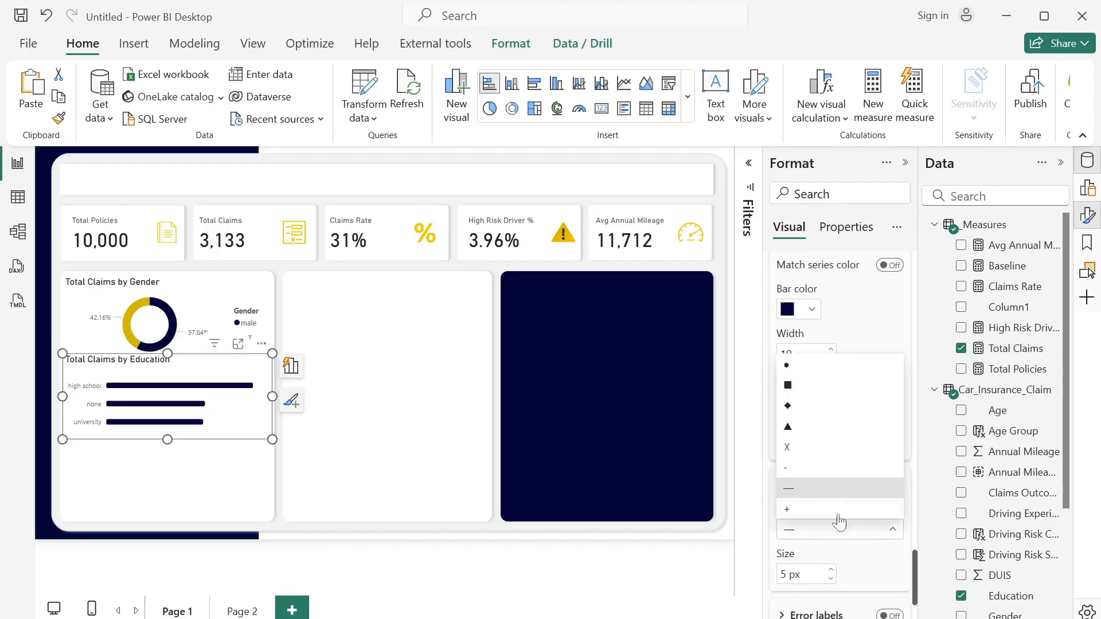
click(794, 384)
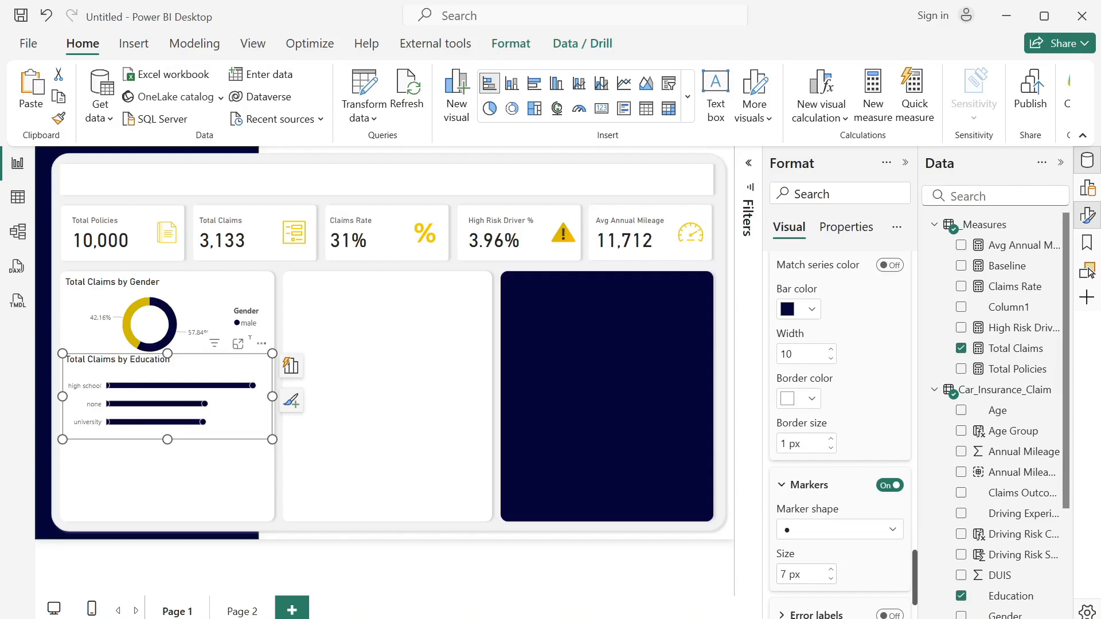
click(827, 568)
- Set the error bars' border color to dark navy and deselect the Total Claims by Education chart
click(811, 400)
click(800, 324)
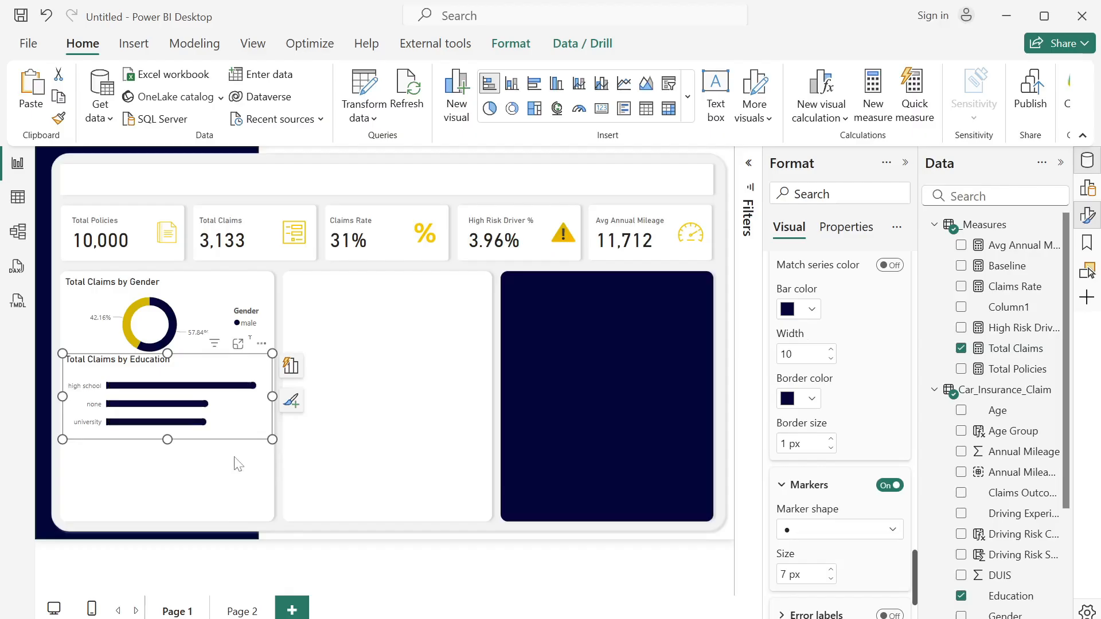
click(37, 457)
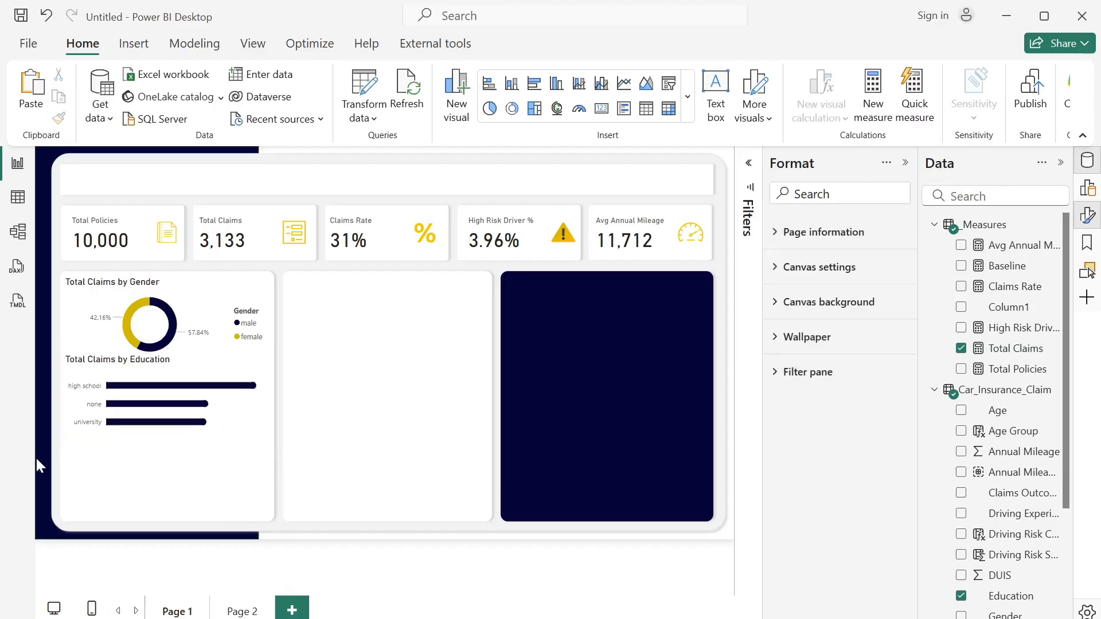
- Duplicate the Total Claims by Education chart and place the copy directly below the original in the same card
click(247, 428)
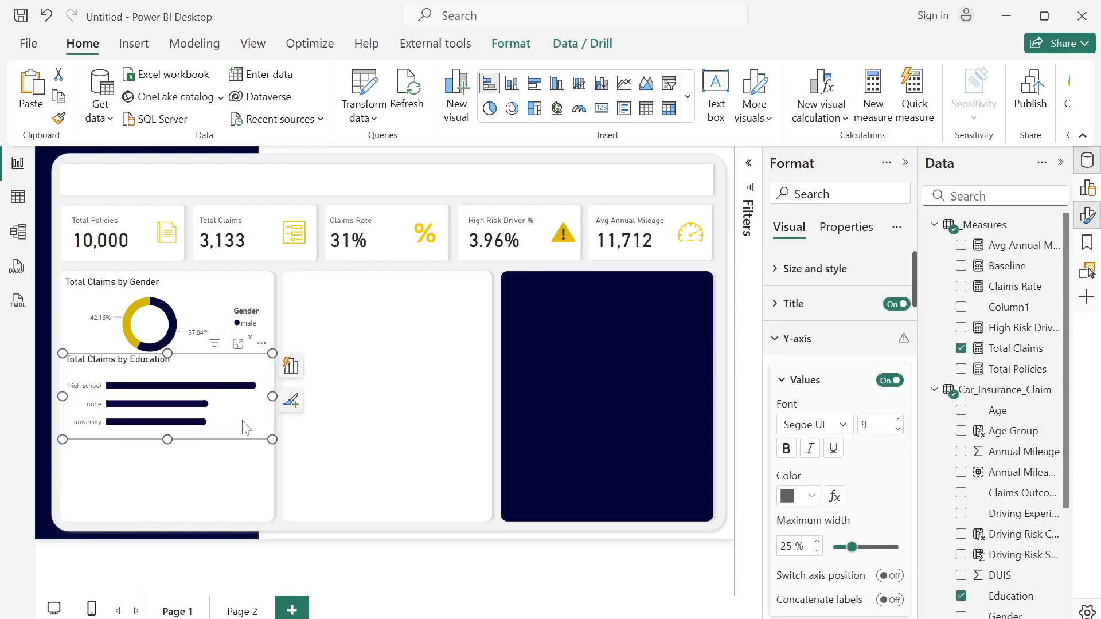
key(ctrl+c)
key(ctrl+v)
drag(239, 422, 237, 504)
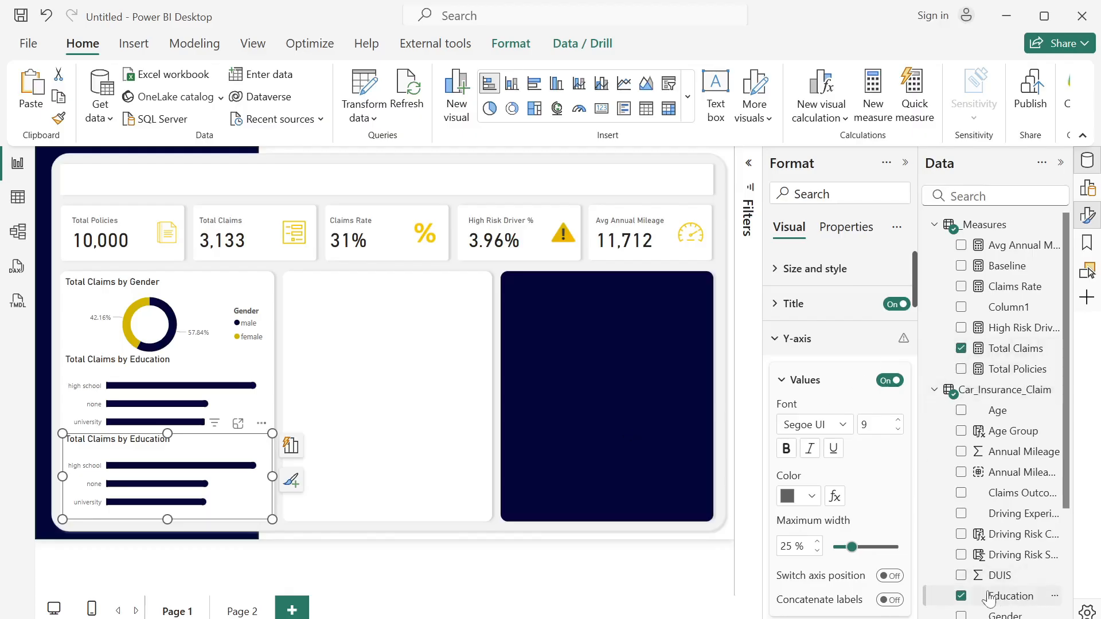
- Replace Education with Age Group on the Y-axis of the copied chart
click(961, 598)
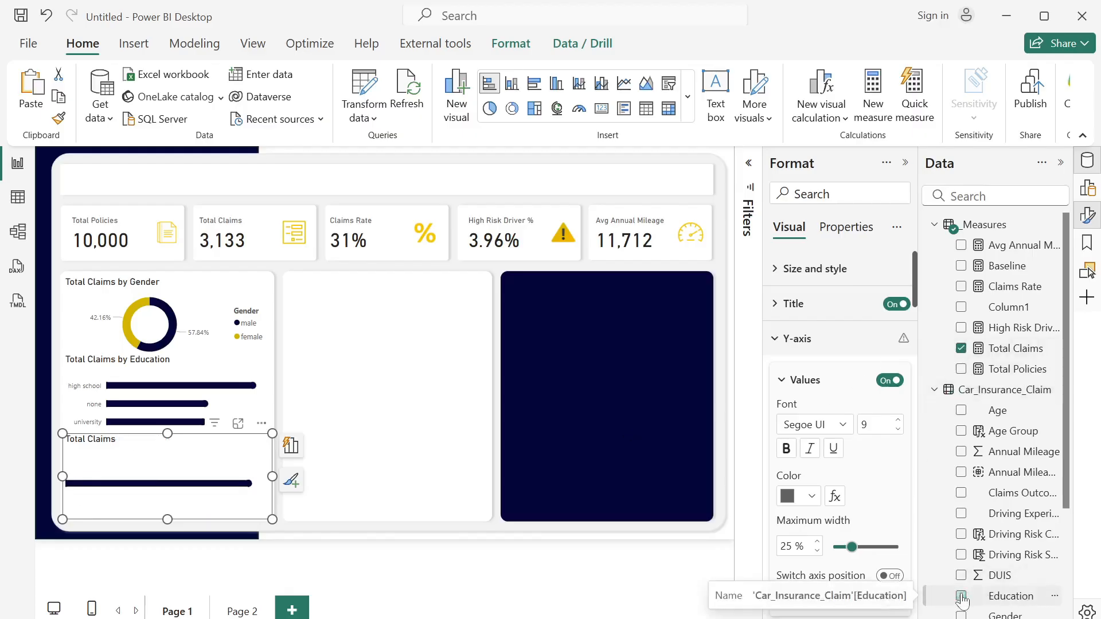
click(962, 431)
click(291, 445)
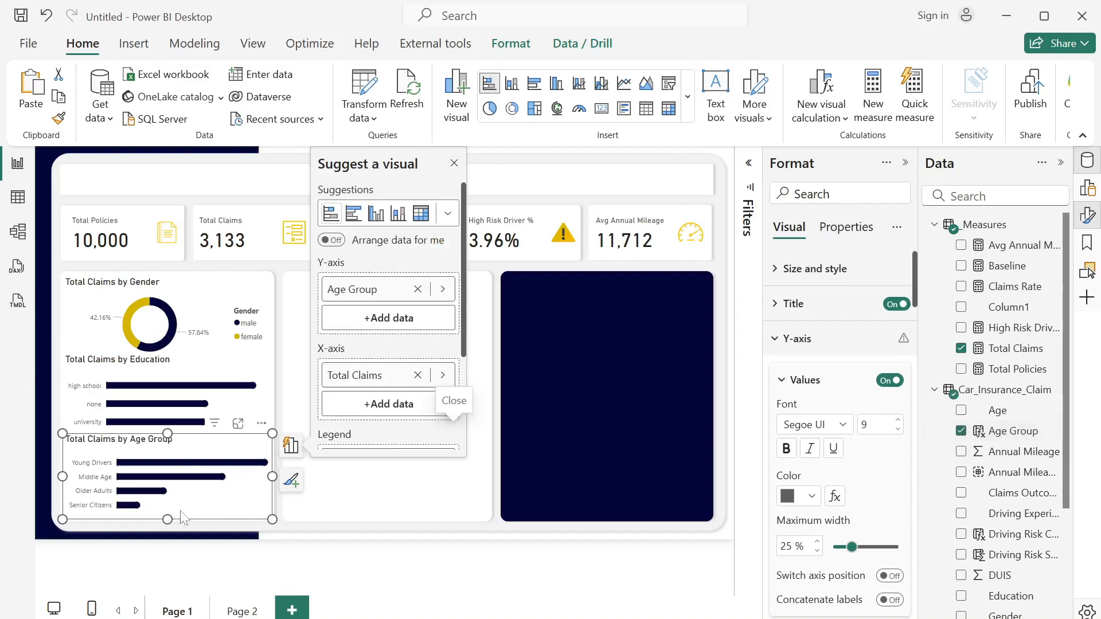
click(424, 512)
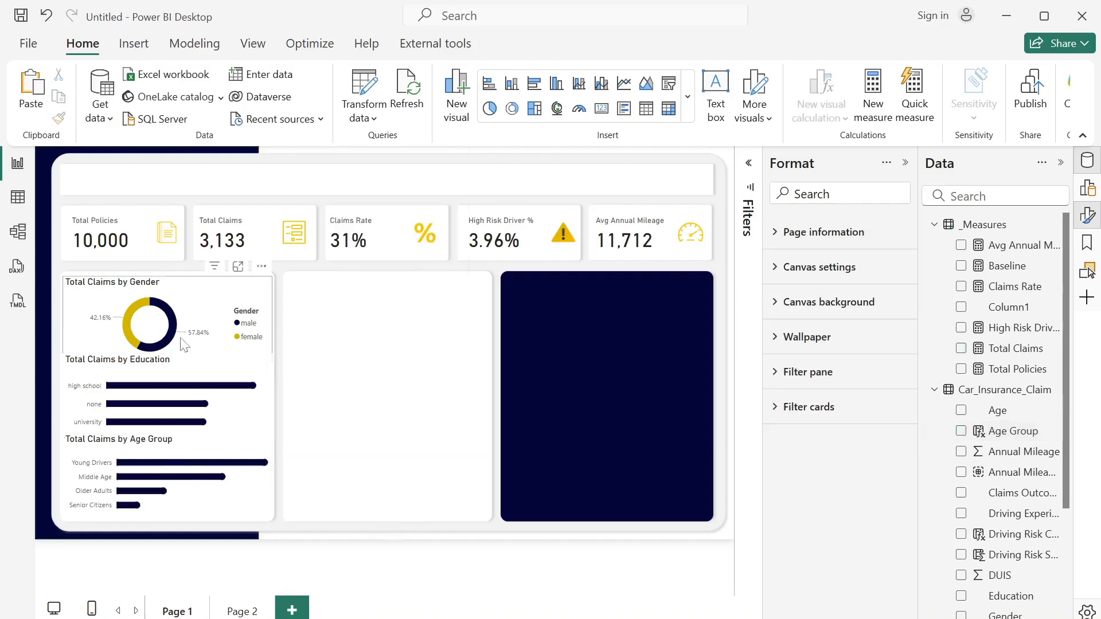
- Turn on data labels for the Education and Age Group bar charts together
click(241, 418)
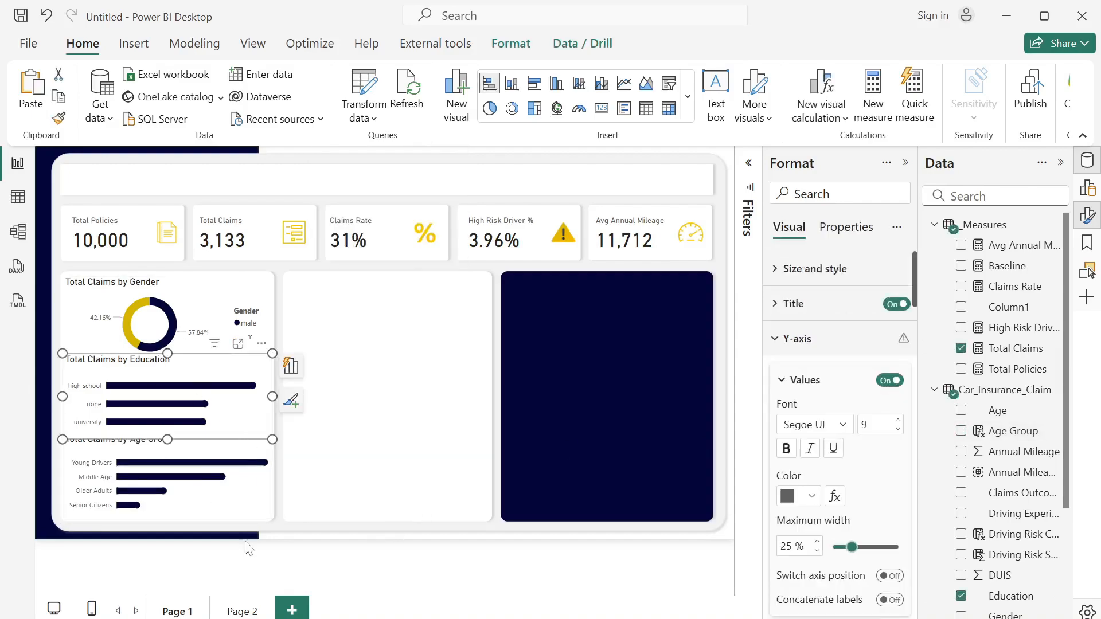
ctrl+click(256, 509)
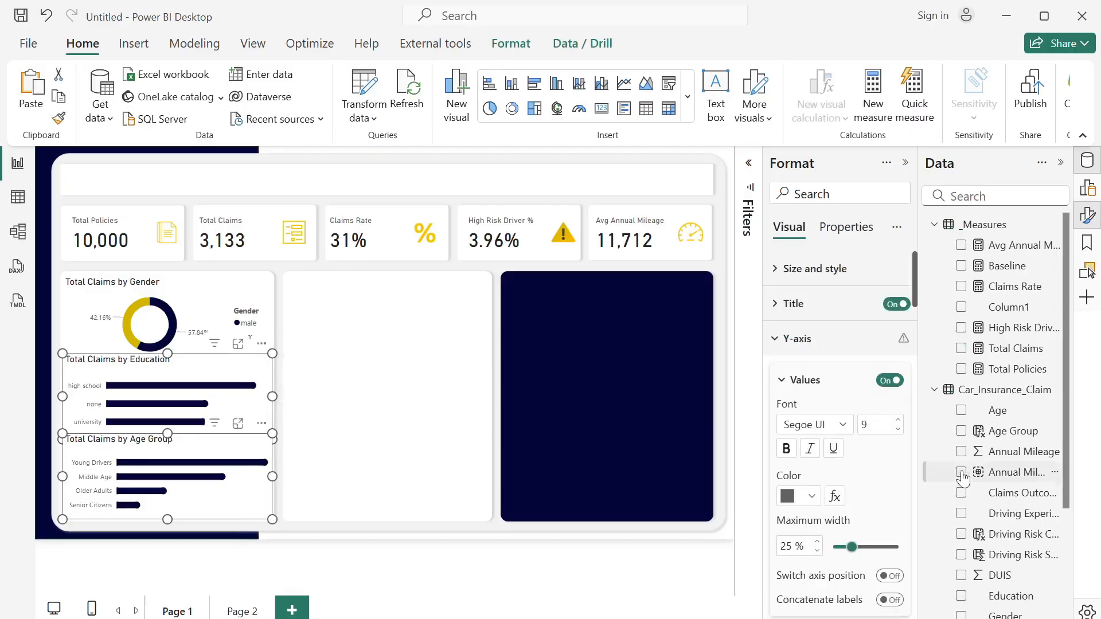
scroll(889, 523, down, 15)
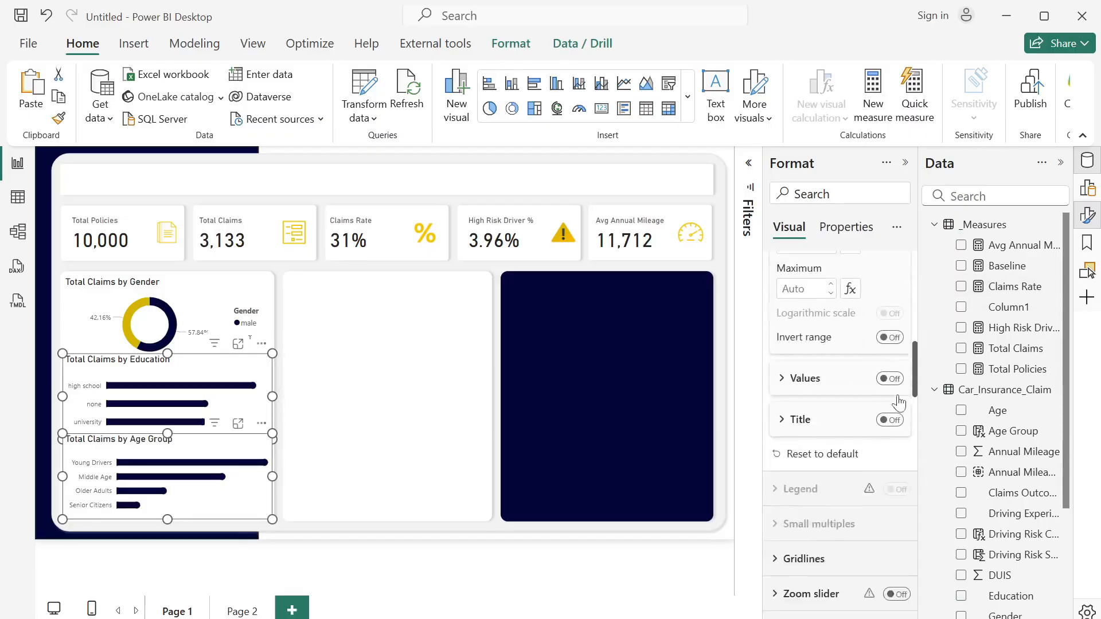
scroll(887, 568, up, 5)
scroll(889, 571, down, 6)
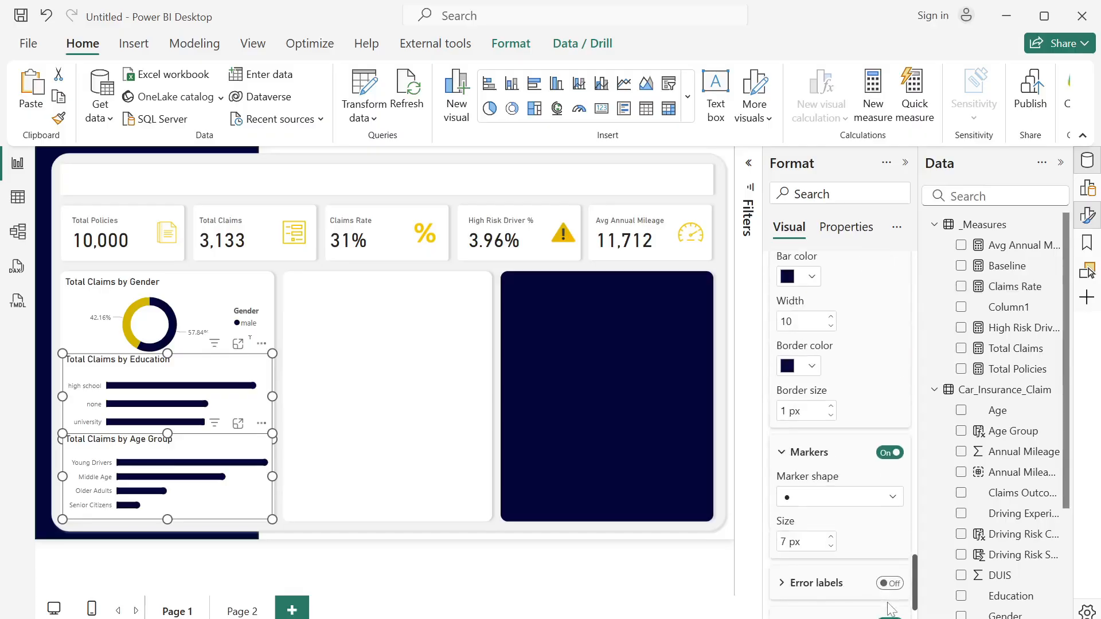
scroll(900, 576, up, 4)
scroll(902, 579, up, 8)
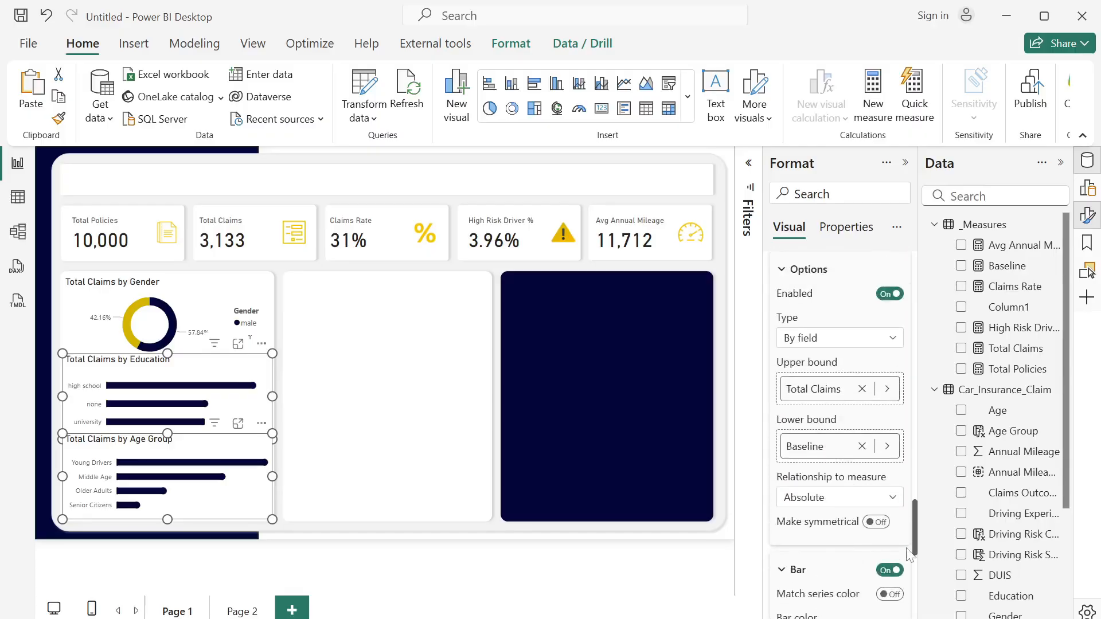
scroll(919, 495, up, 2)
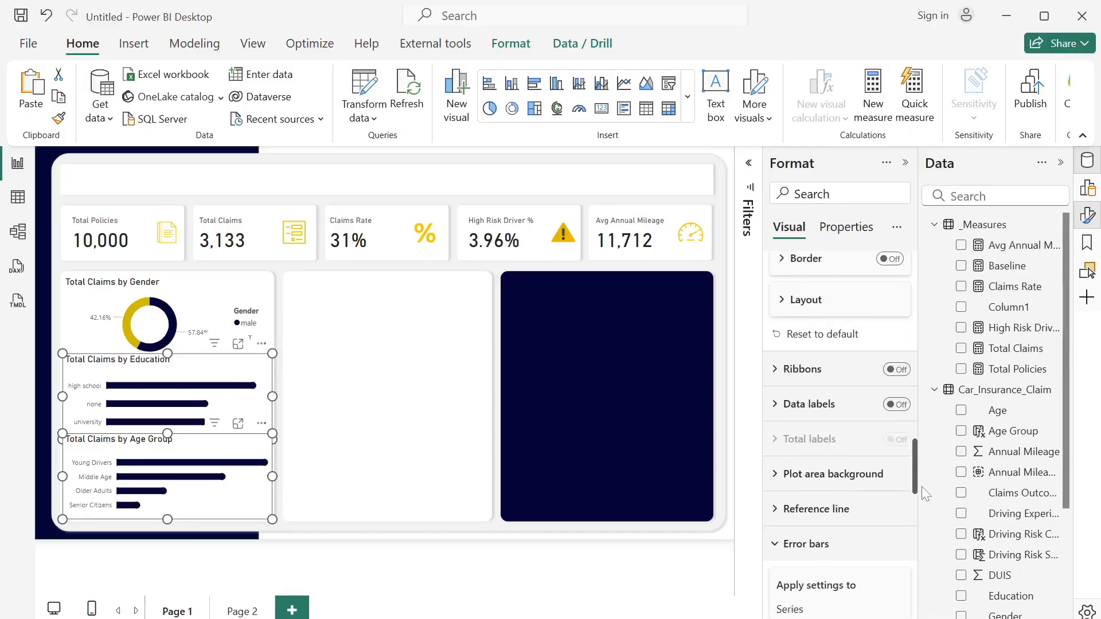
click(900, 404)
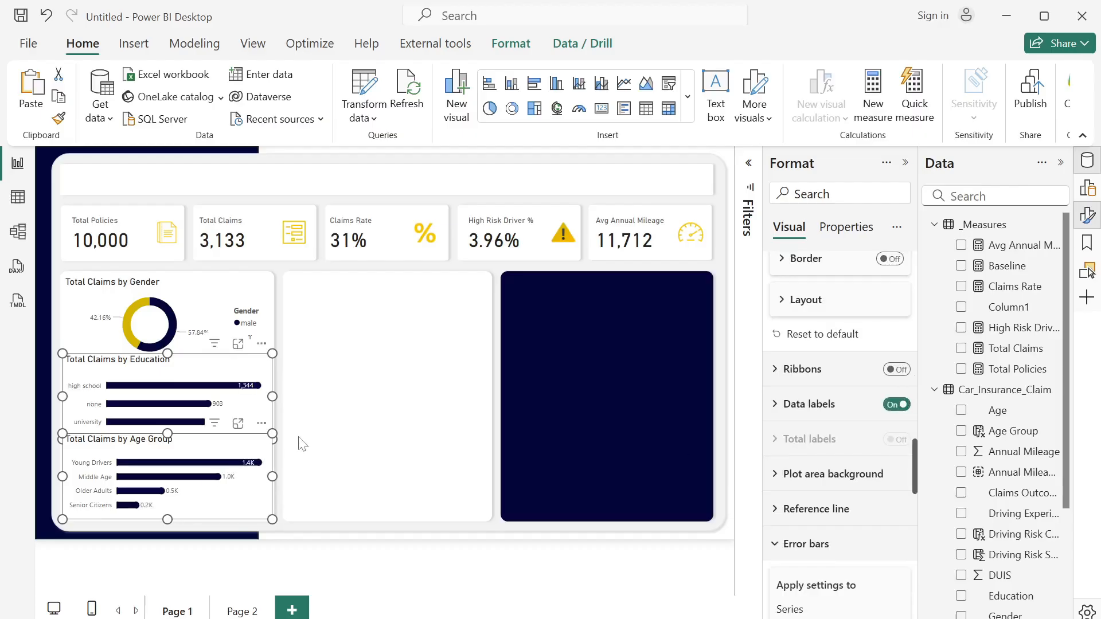
- Set the data label position to Outside end for both bar charts and deselect them
click(775, 405)
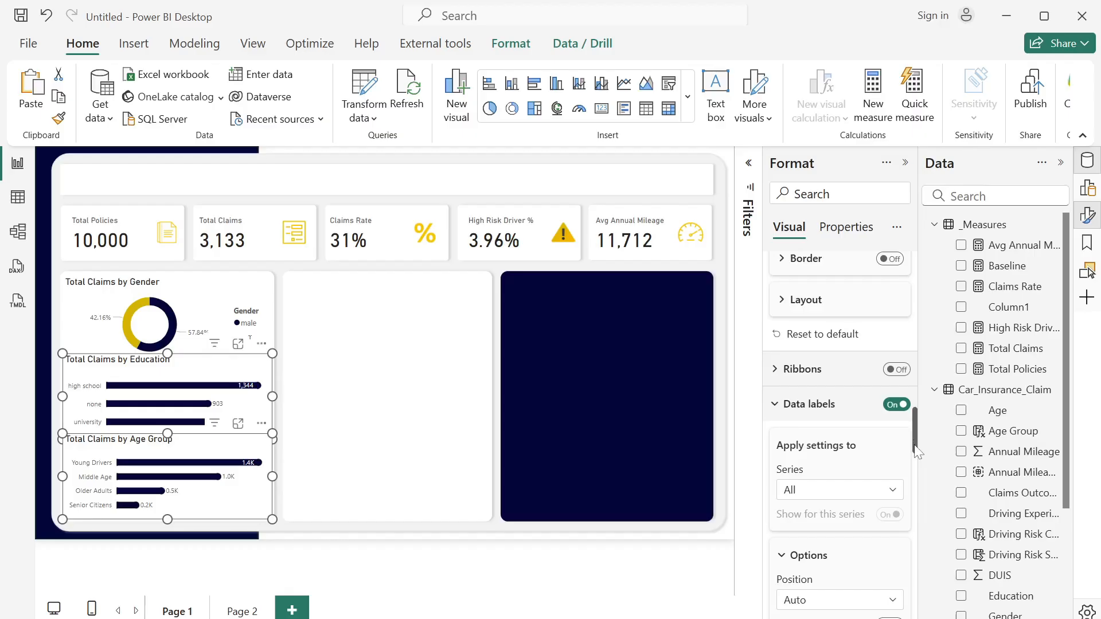
scroll(916, 451, down, 3)
click(837, 406)
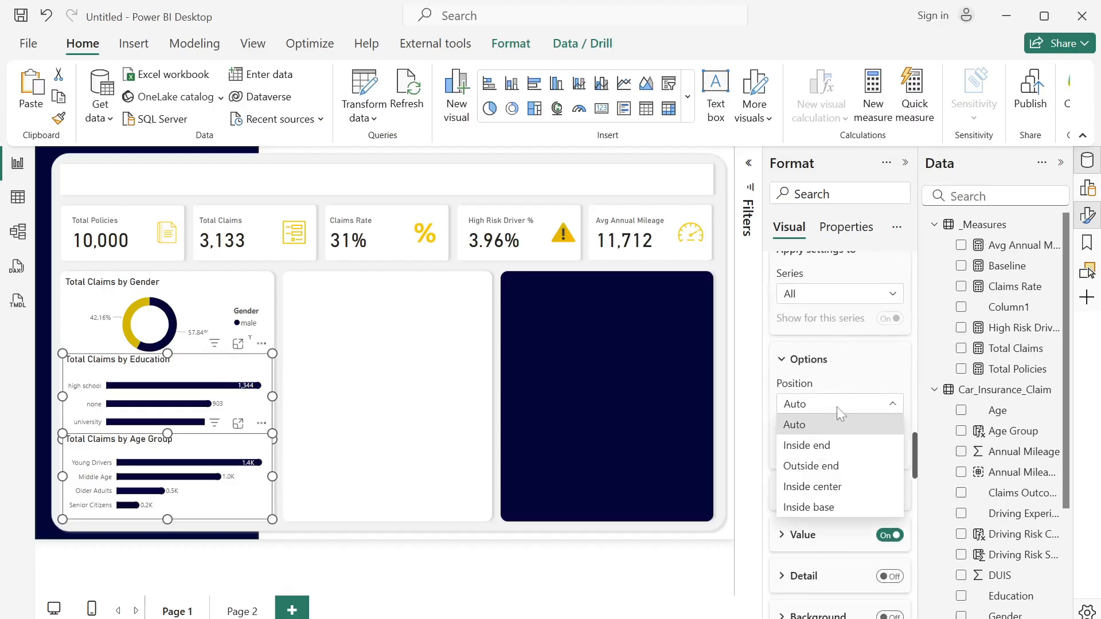
click(842, 466)
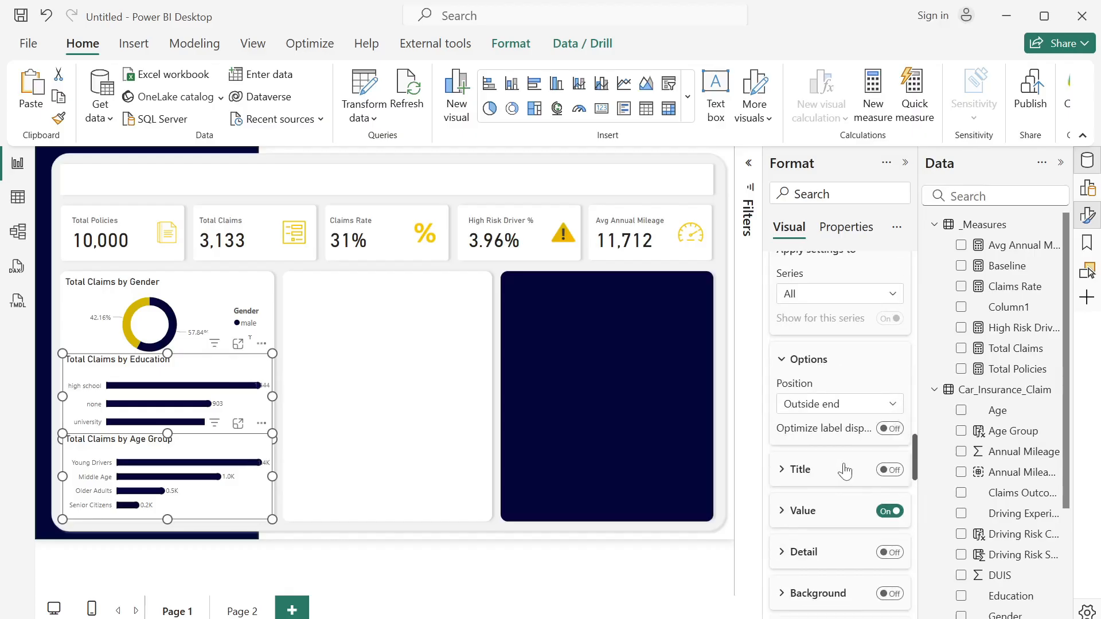
click(386, 478)
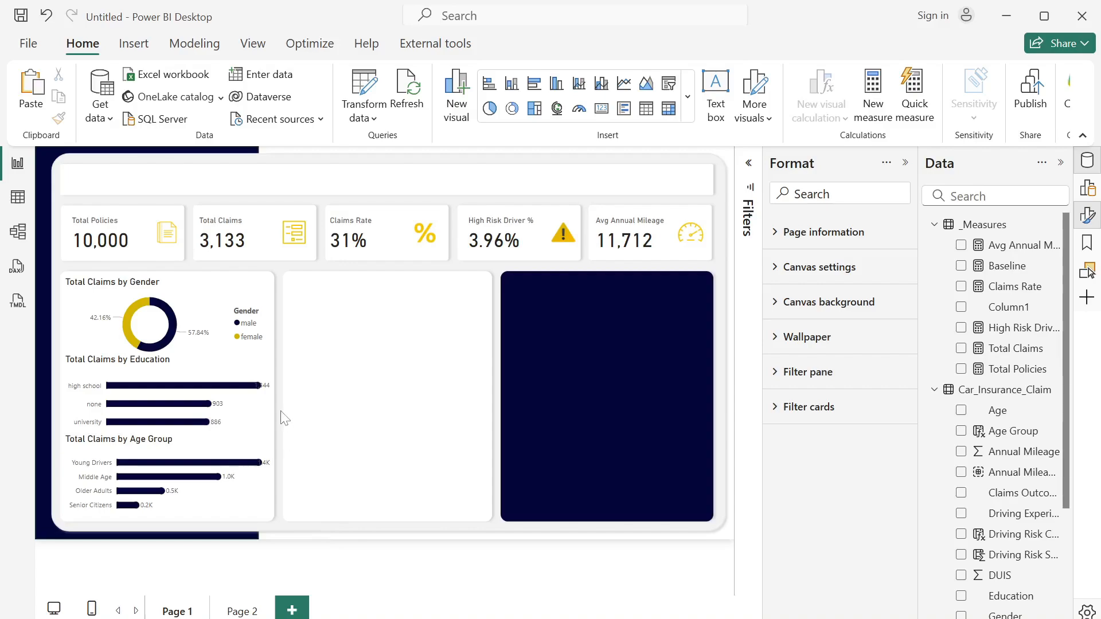
- Insert an empty stacked bar chart and fit it across the upper part of the blank middle card
click(905, 163)
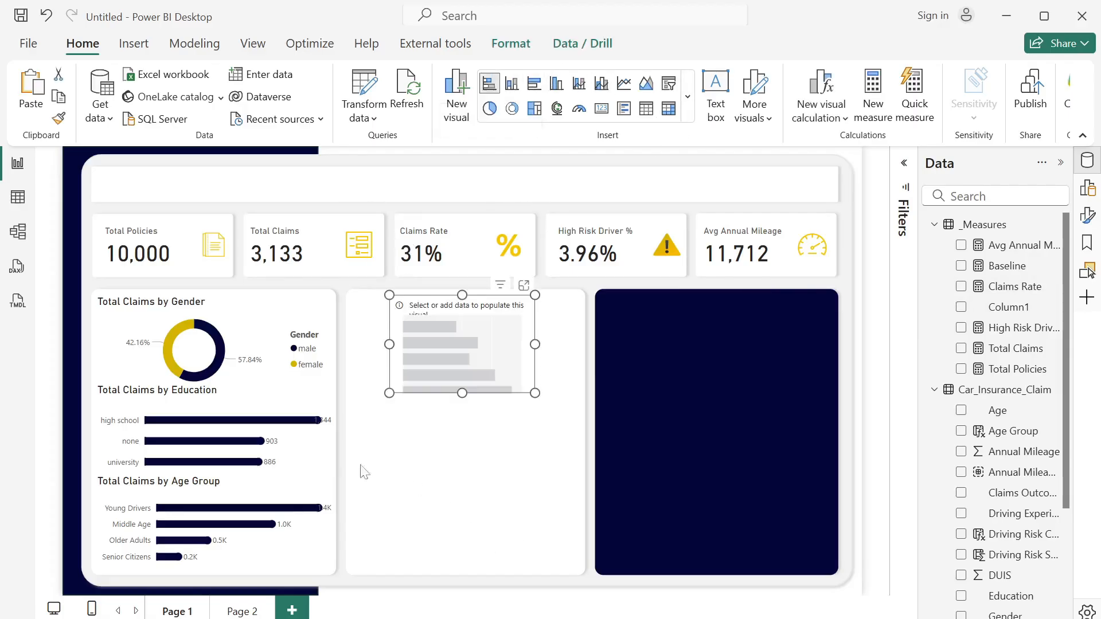
drag(479, 357, 447, 352)
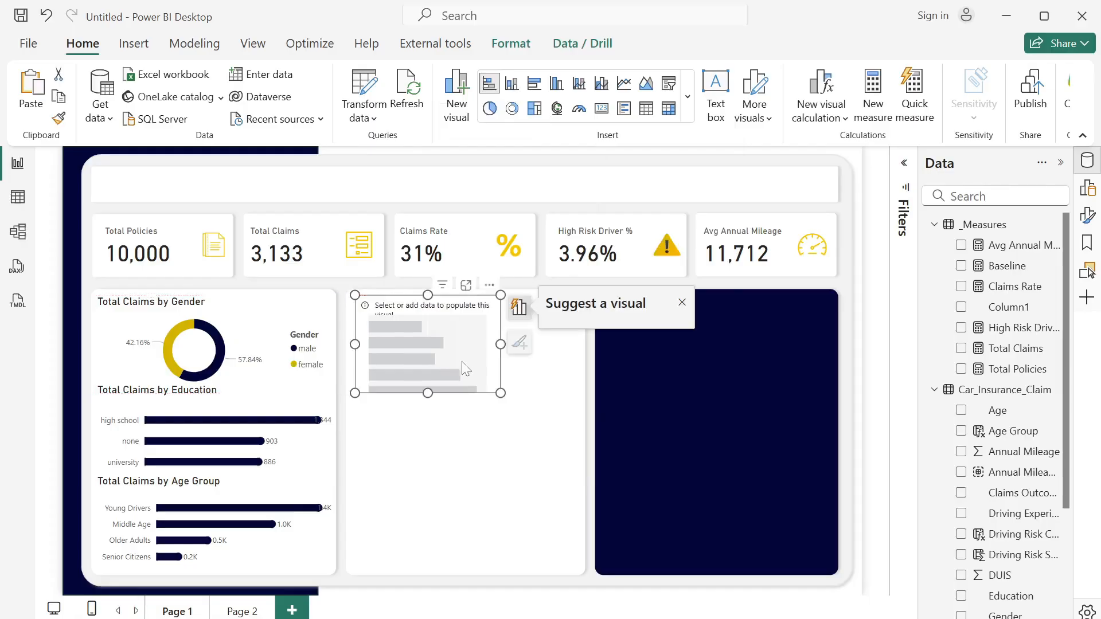
drag(501, 393, 579, 370)
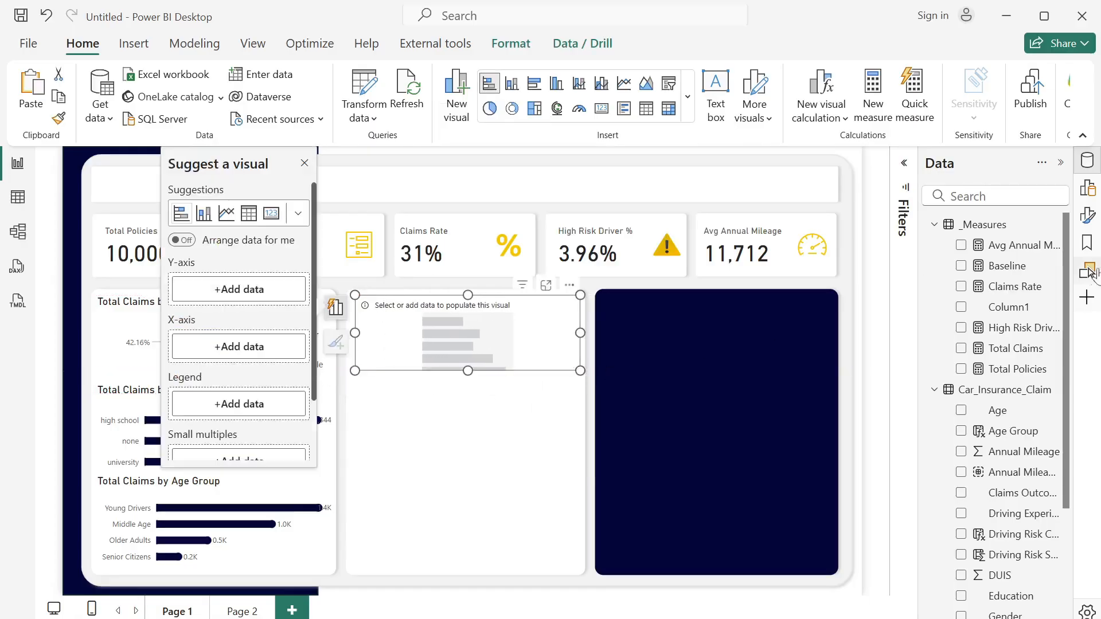
- Populate the empty stacked bar chart with Total Claims on the X-axis and Vehicle Type on the Y-axis
click(960, 349)
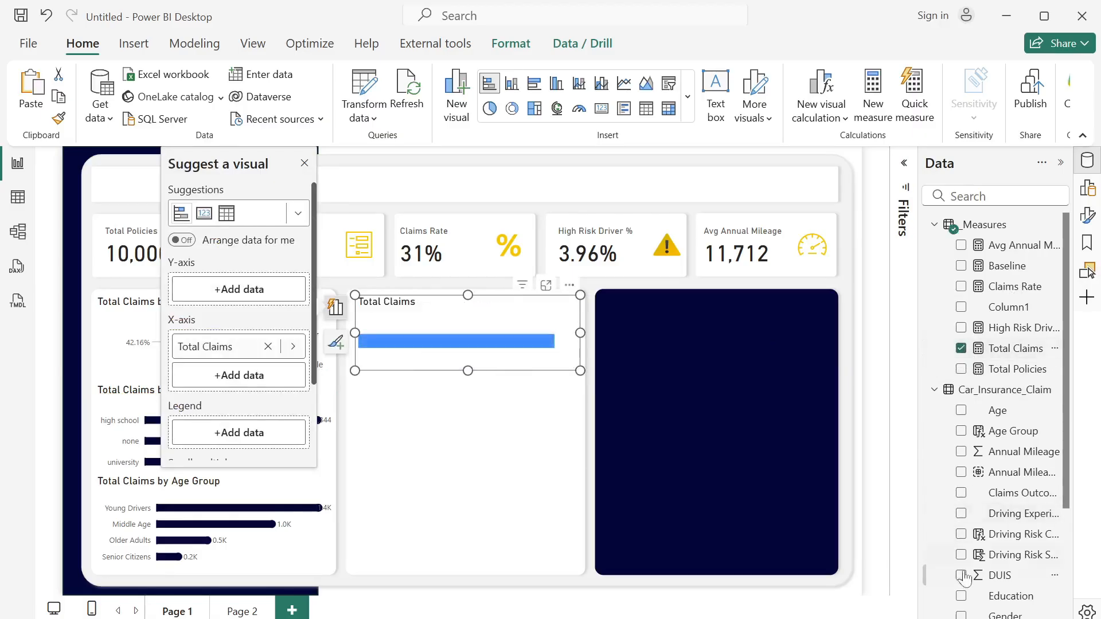
scroll(1058, 487, down, 3)
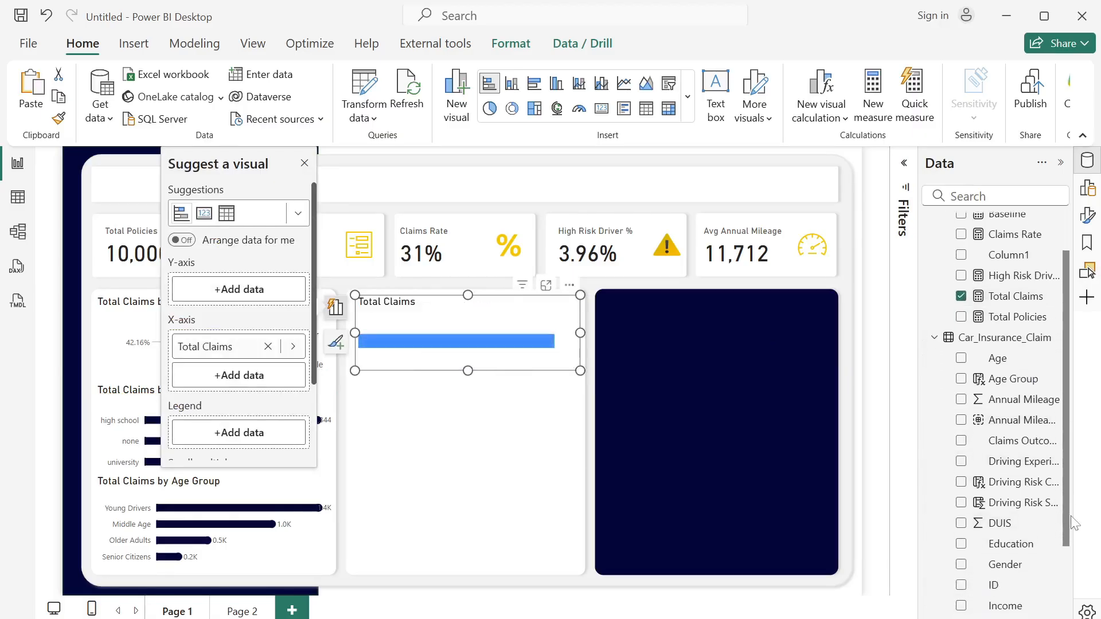
click(961, 587)
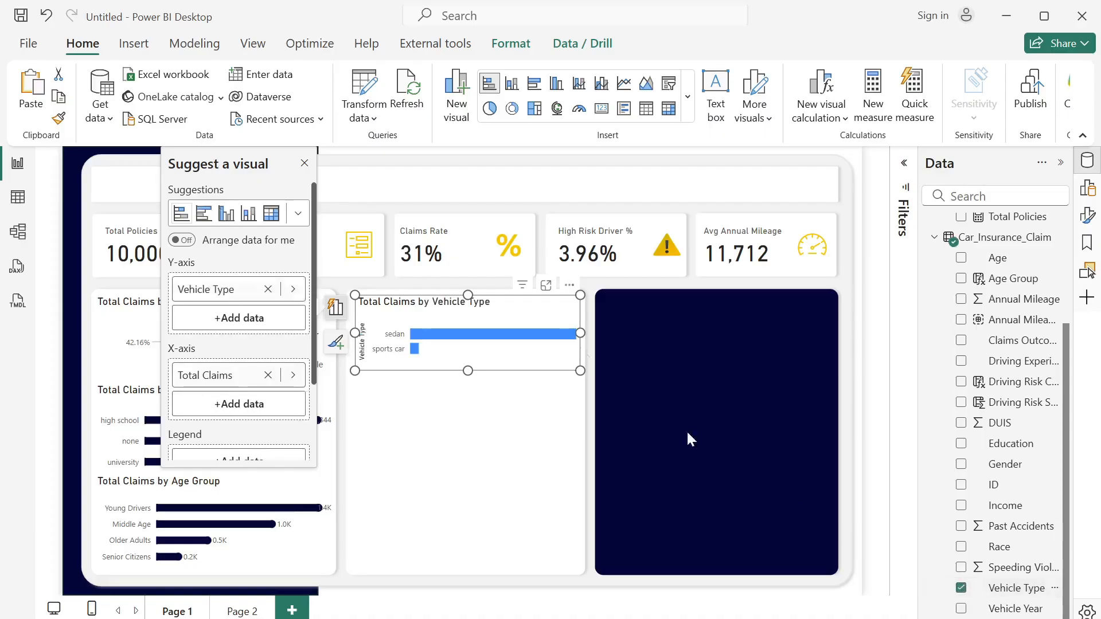
click(305, 164)
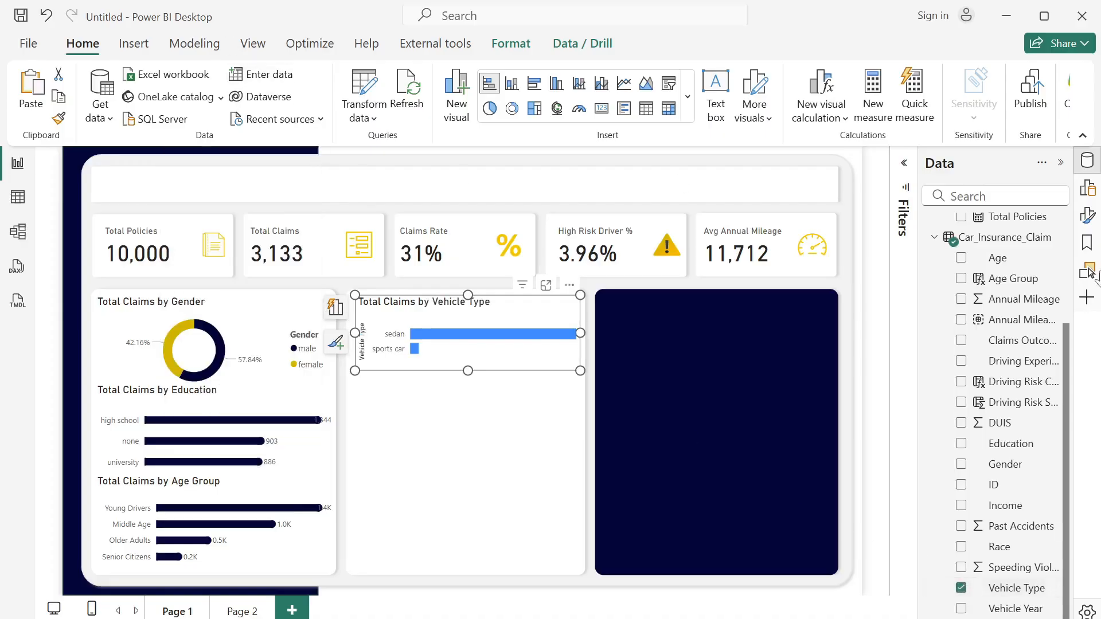
- Move Vehicle Type from the Y-axis to the Legend of the new stacked bar chart
click(1087, 216)
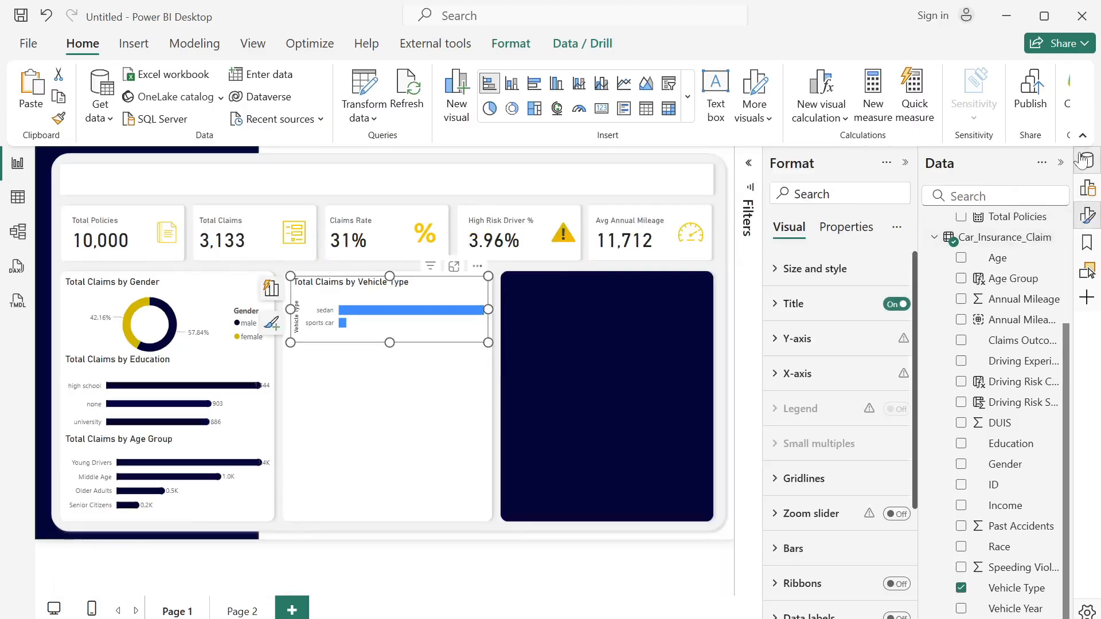
click(1087, 188)
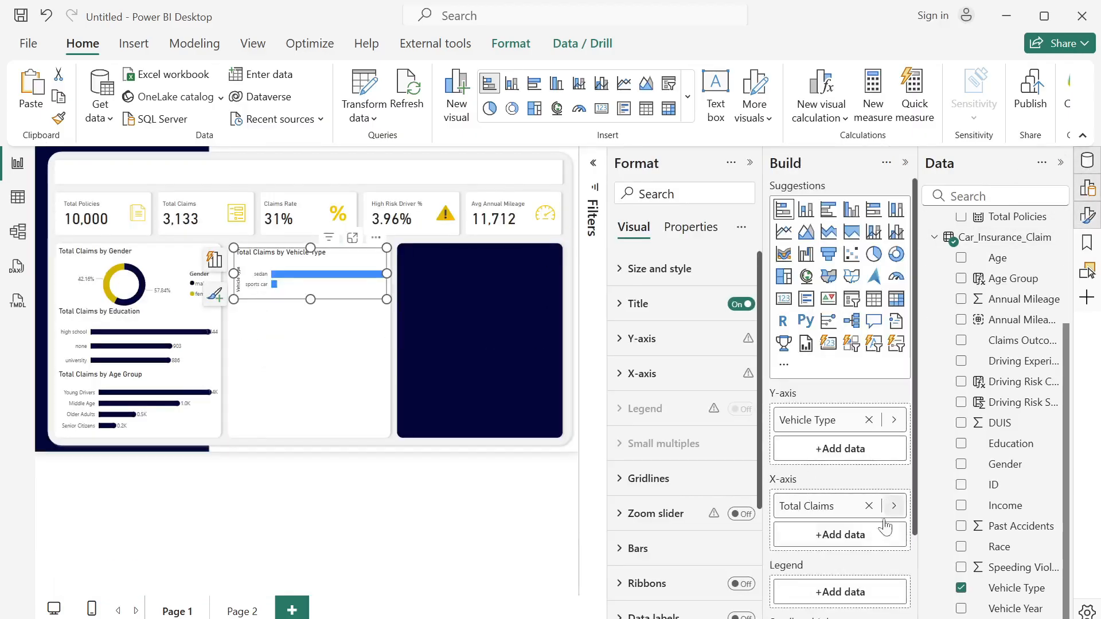
scroll(915, 523, down, 3)
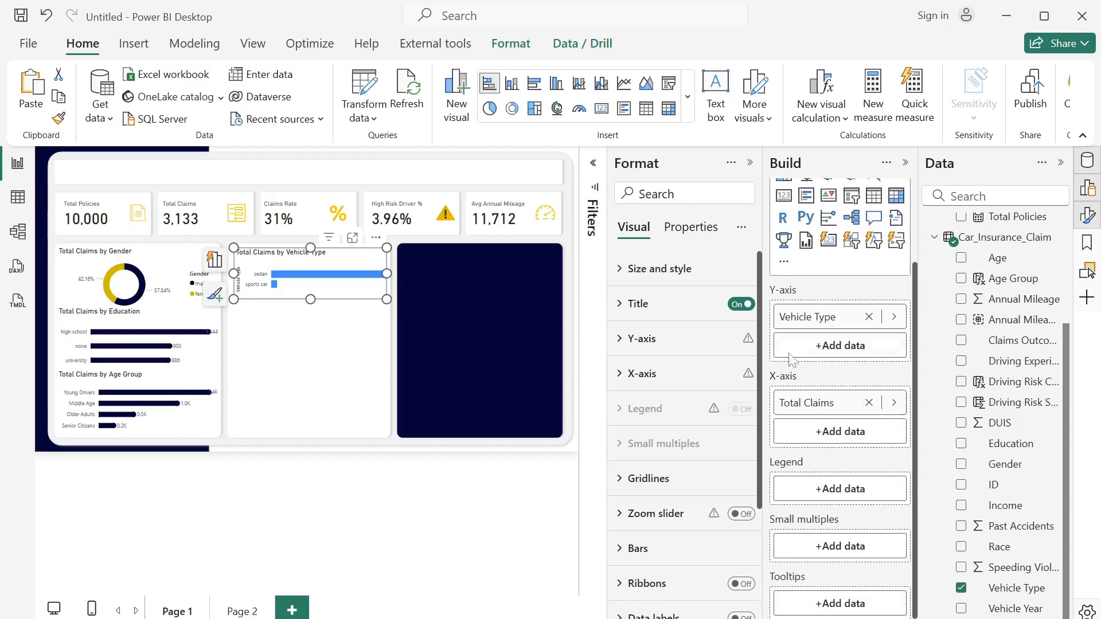
drag(806, 317, 810, 488)
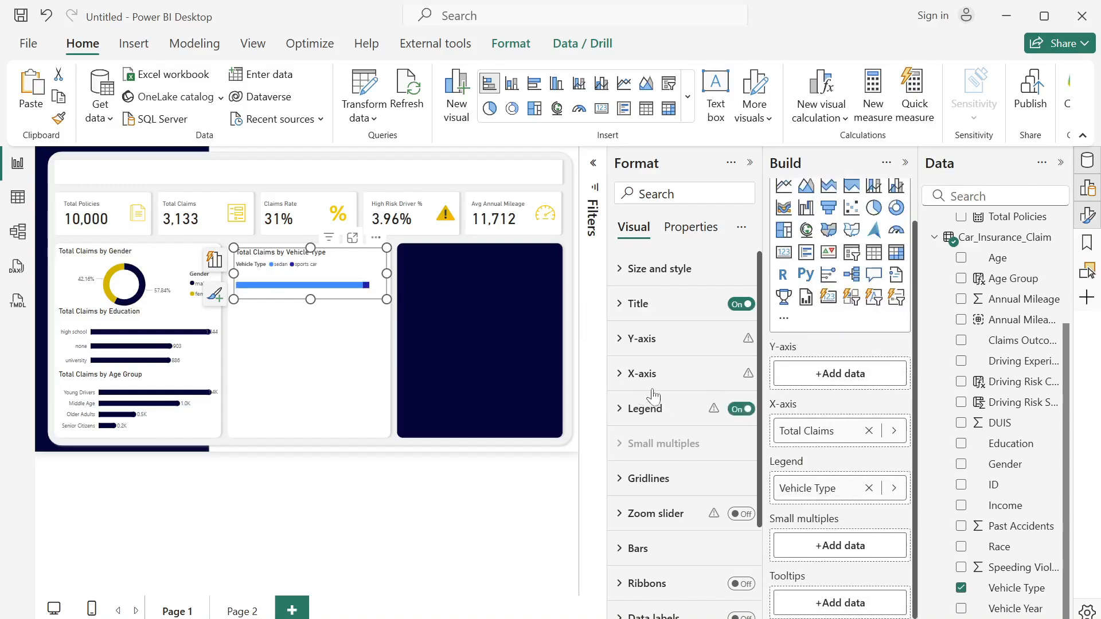
- Place the Vehicle Type chart's legend at Bottom center and turn off the legend title
click(620, 409)
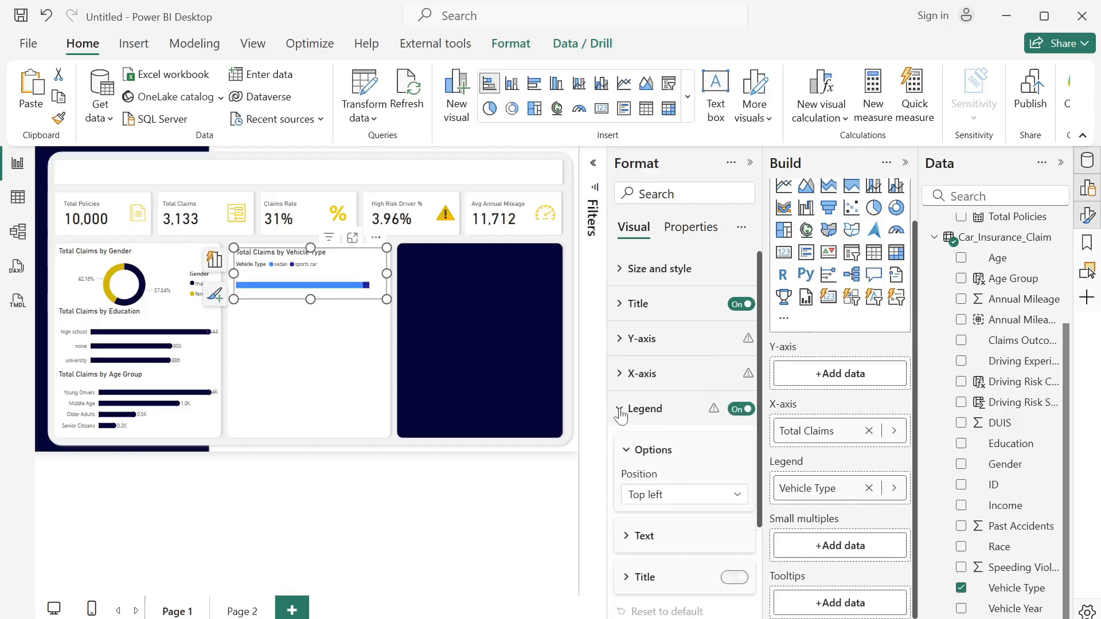
click(738, 495)
click(662, 454)
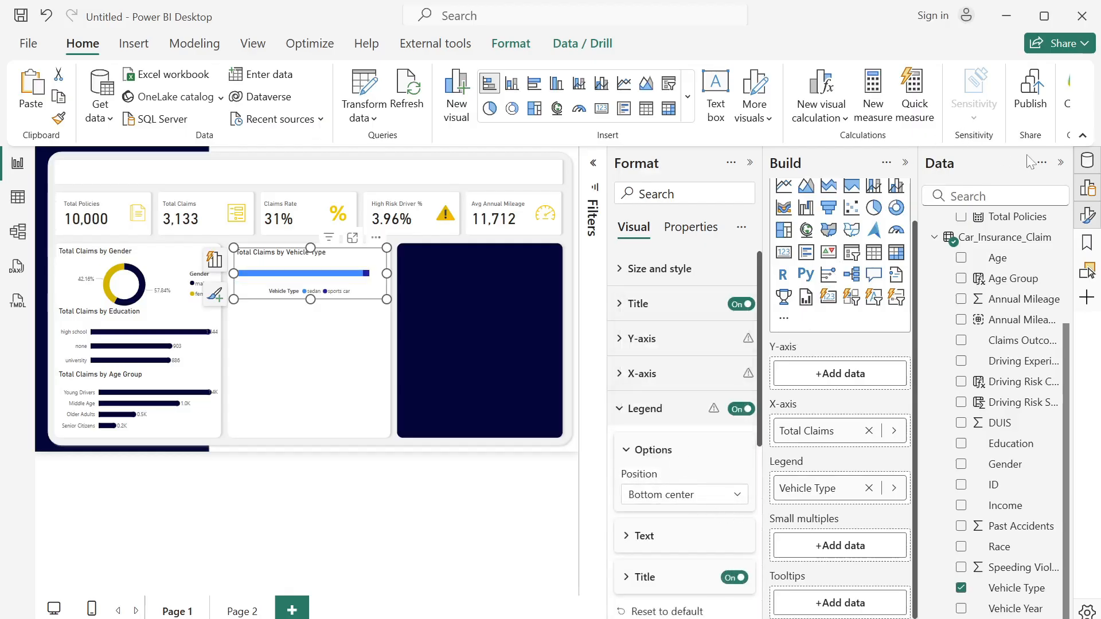
click(1059, 165)
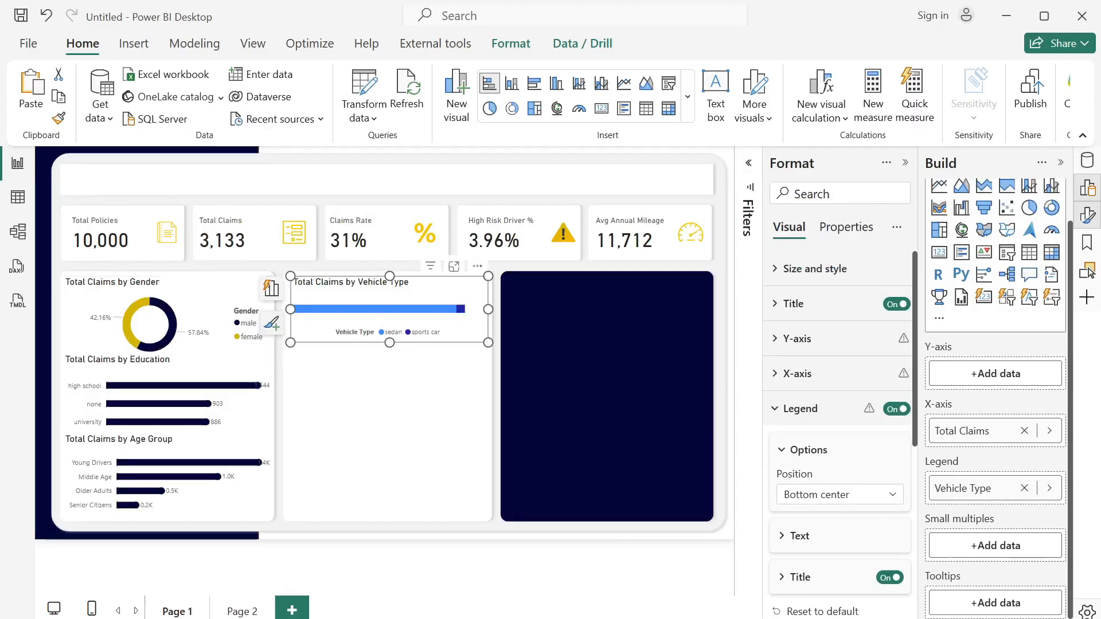
click(888, 578)
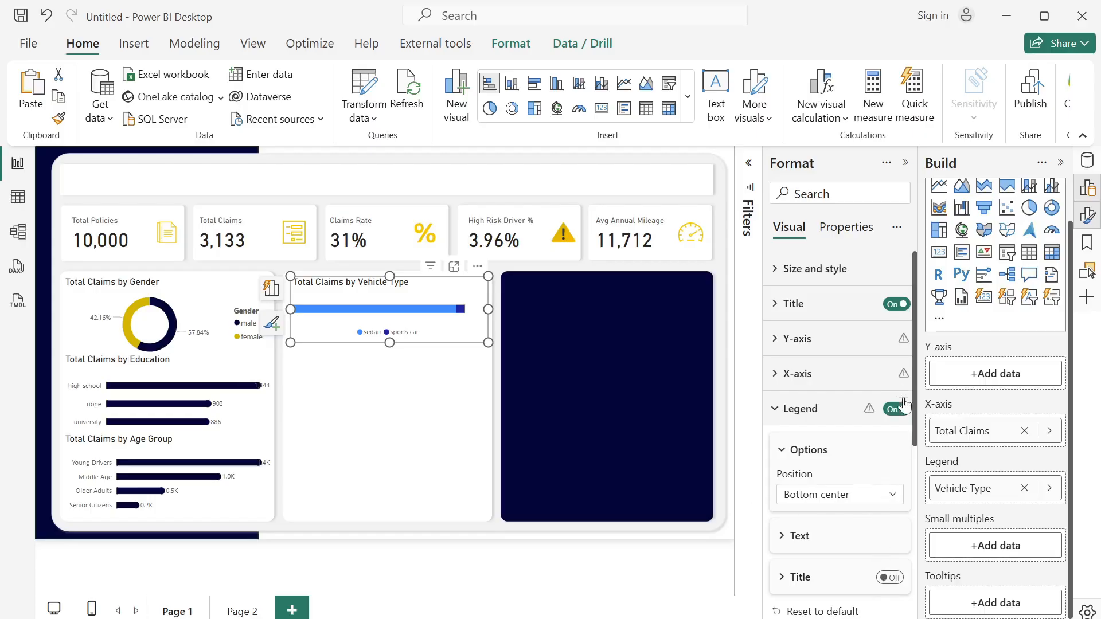
- Color the sedan series of the Vehicle Type chart with the recently used dark navy
drag(911, 416, 763, 528)
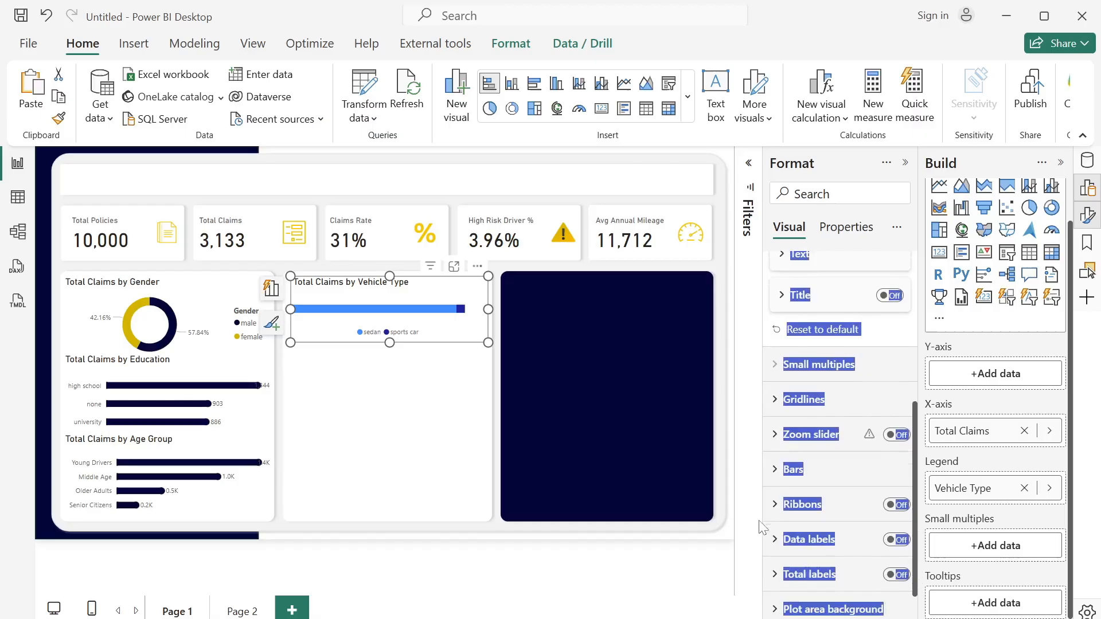
click(778, 479)
scroll(875, 480, down, 4)
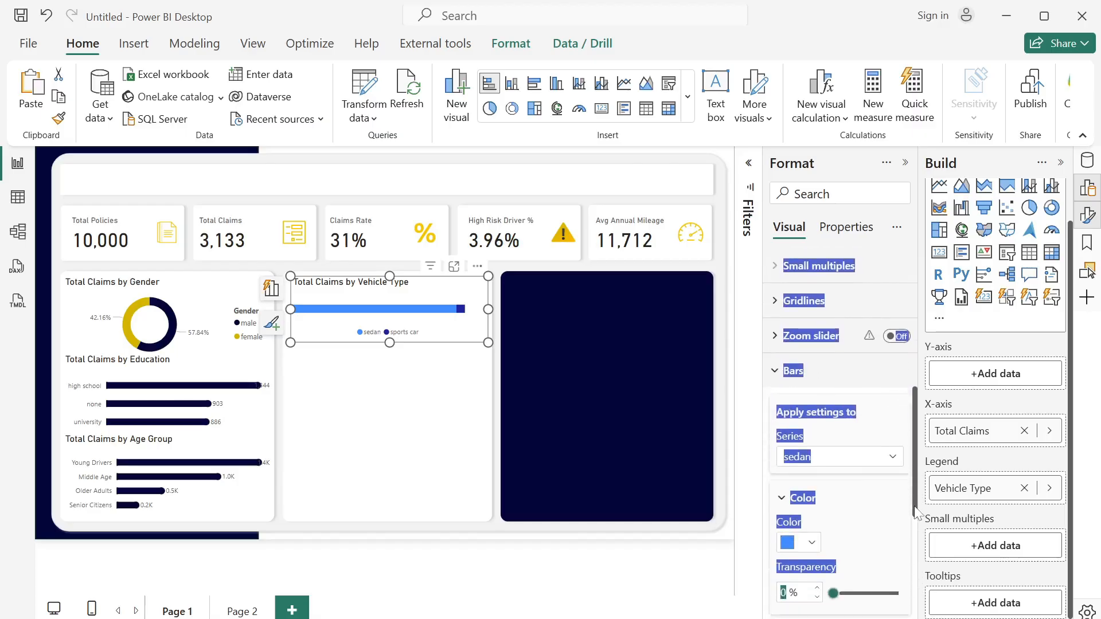
click(857, 436)
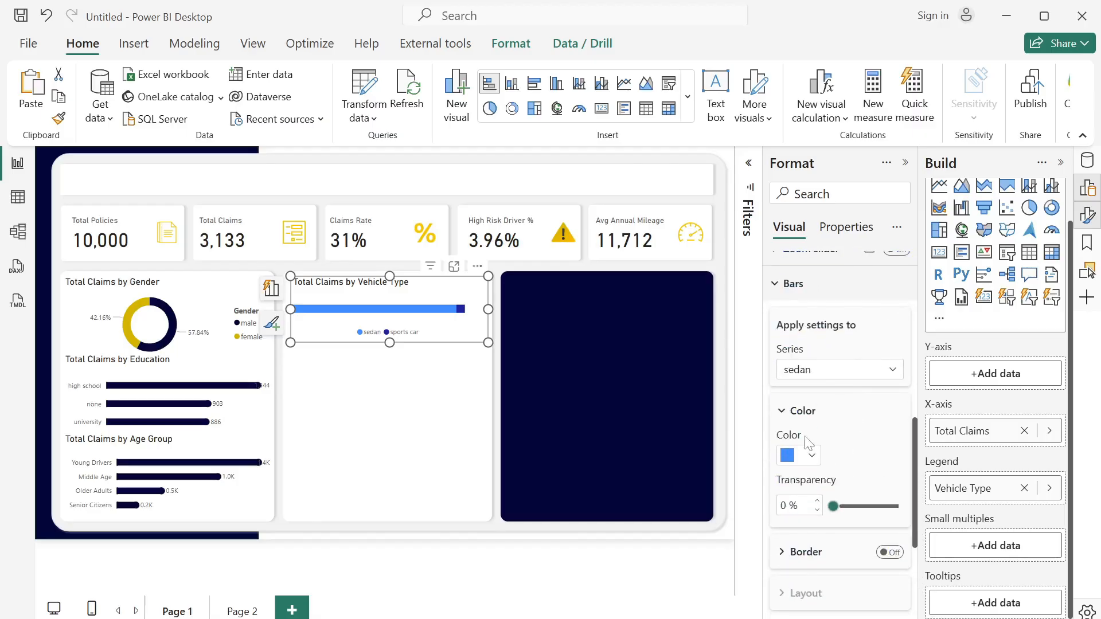
click(809, 459)
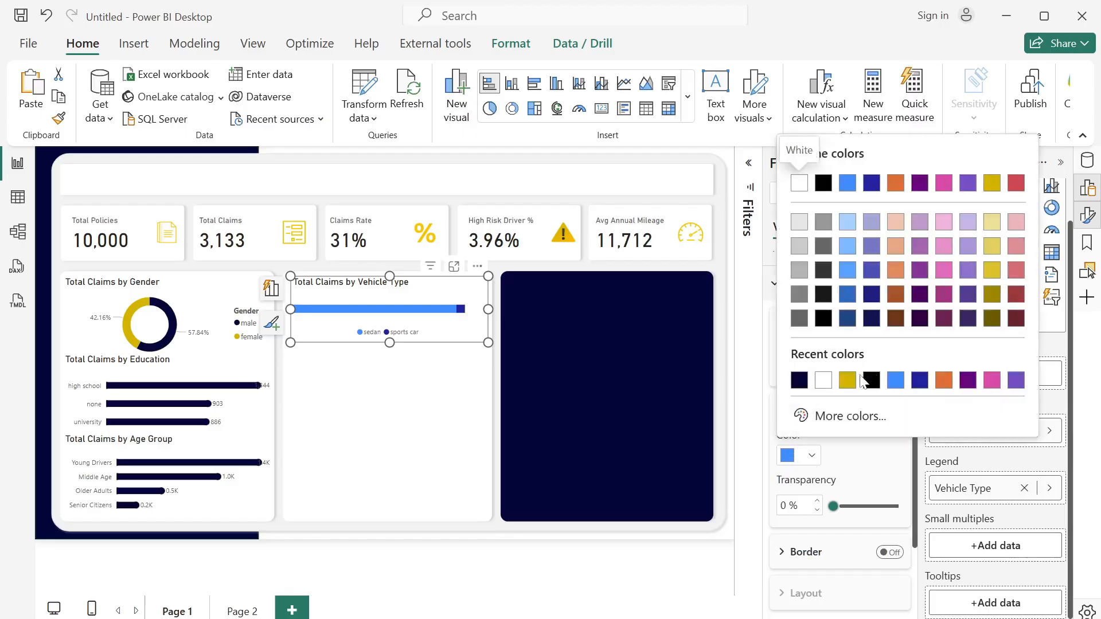
click(800, 381)
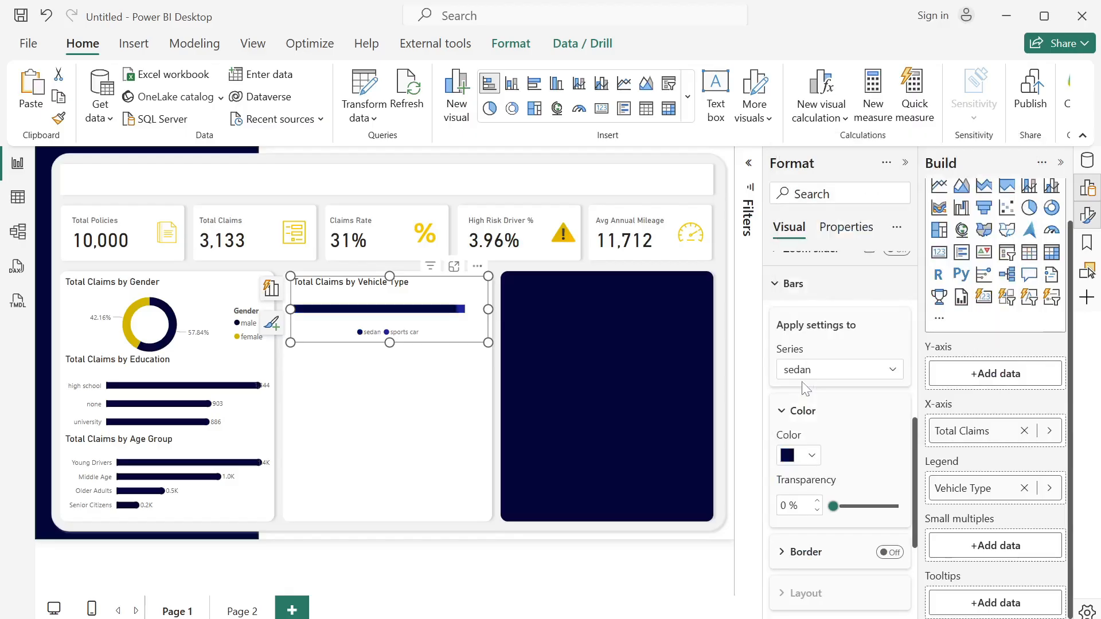
- Color the sports car series of the Vehicle Type chart with the recently used gold
click(856, 376)
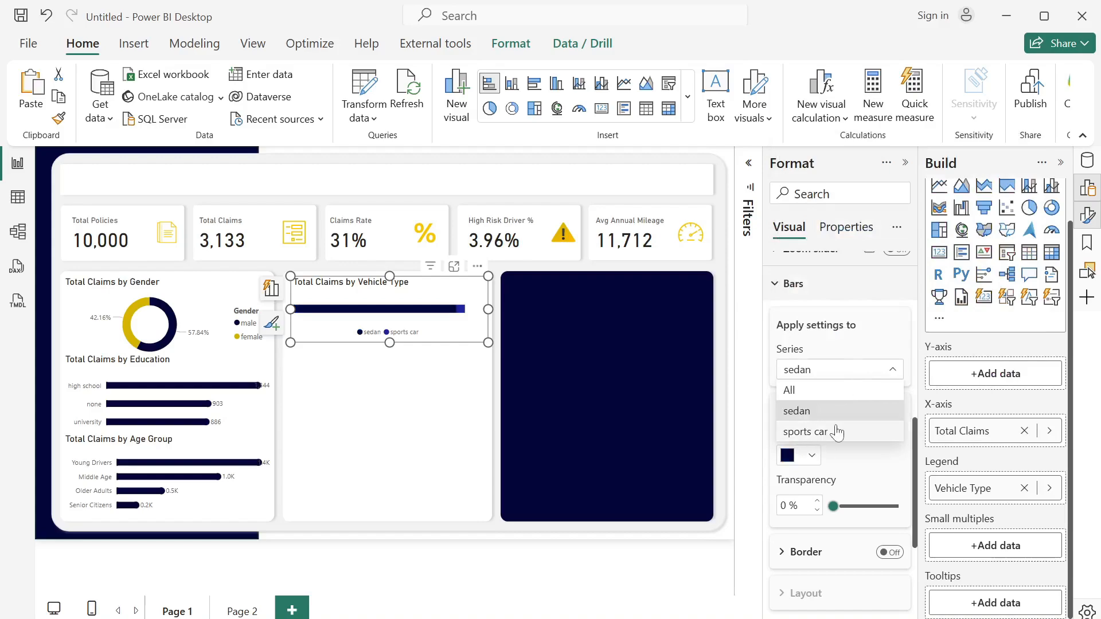
click(834, 430)
click(812, 455)
click(847, 380)
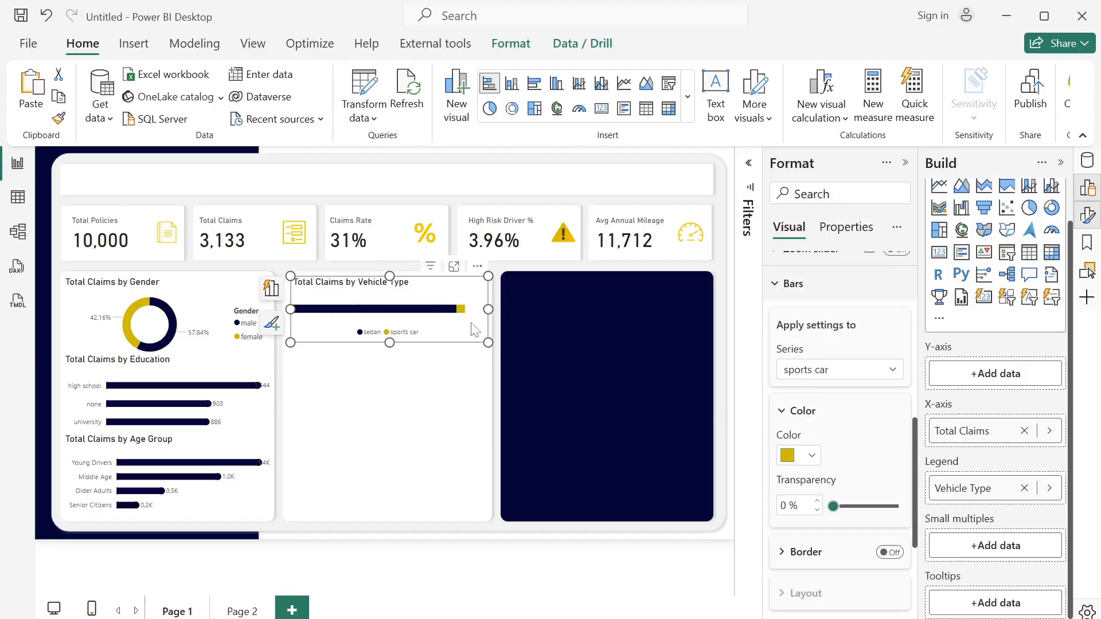
- Duplicate the Vehicle Type chart and place the copy directly below the original in the middle card
key(ctrl+c)
key(ctrl+v)
drag(479, 330, 463, 394)
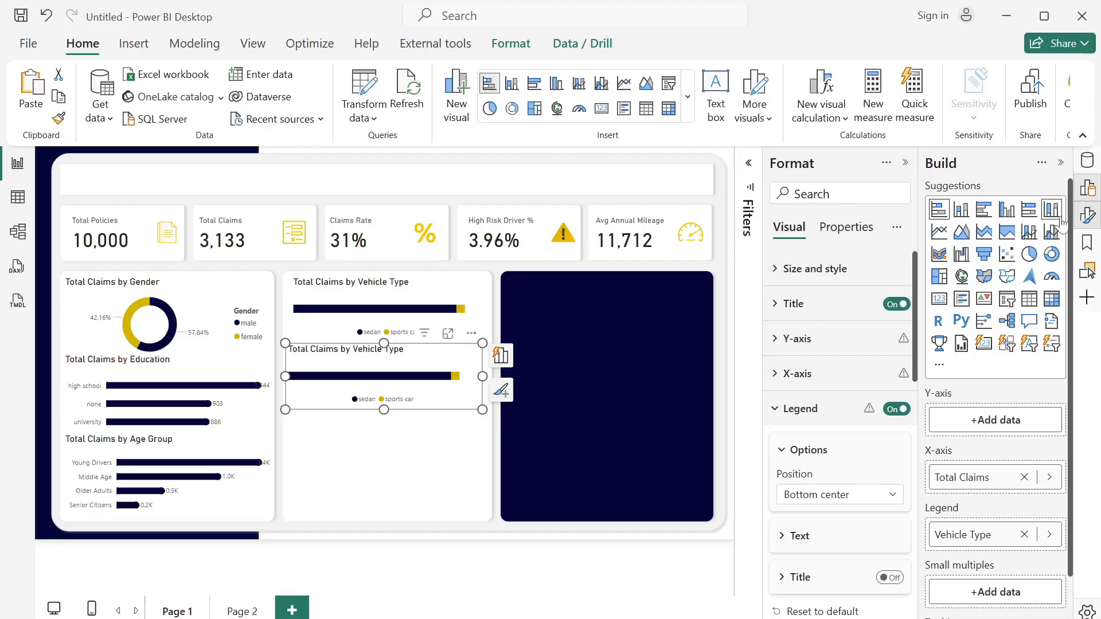
- Replace Vehicle Type with Vehicle Year in the copied chart and use Vehicle Year as its legend
click(1087, 161)
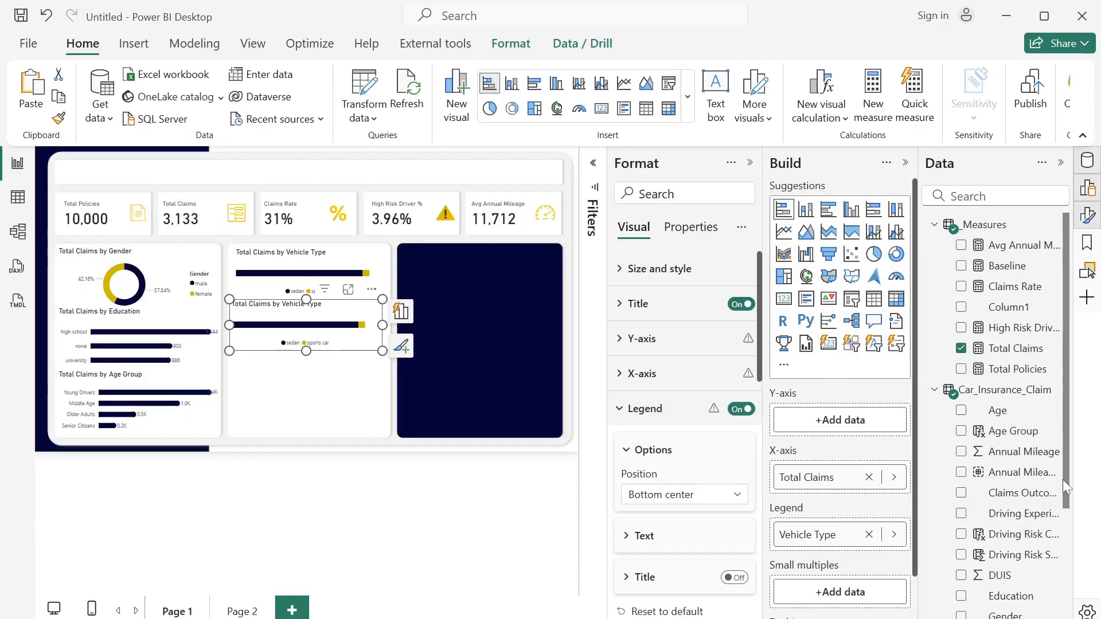
scroll(1060, 493, down, 4)
click(960, 588)
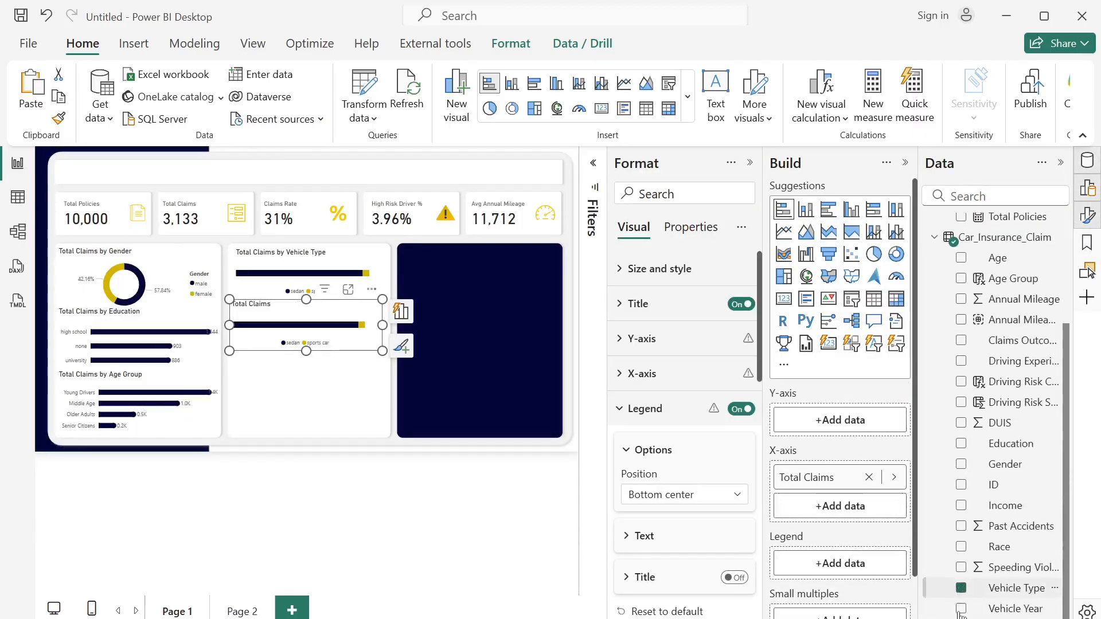
click(961, 609)
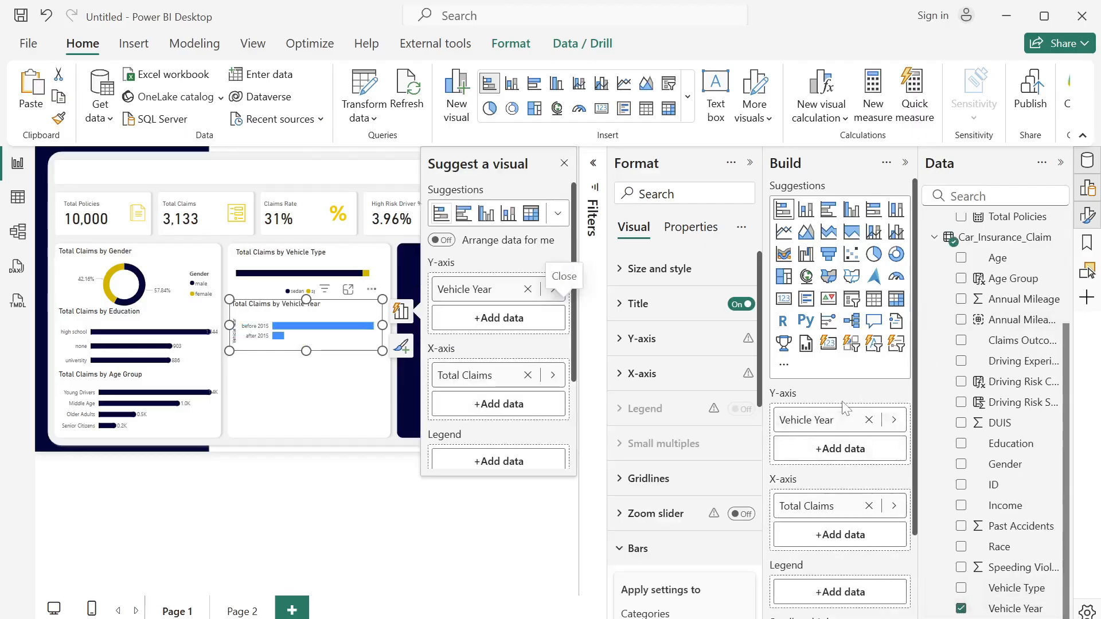
drag(840, 599, 839, 596)
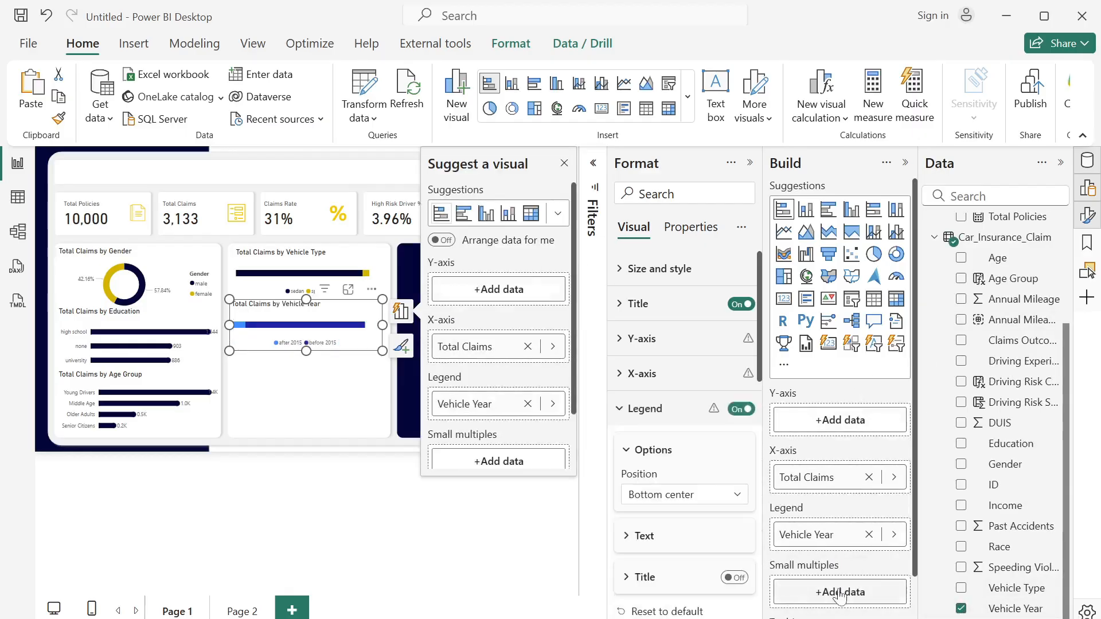
click(1060, 162)
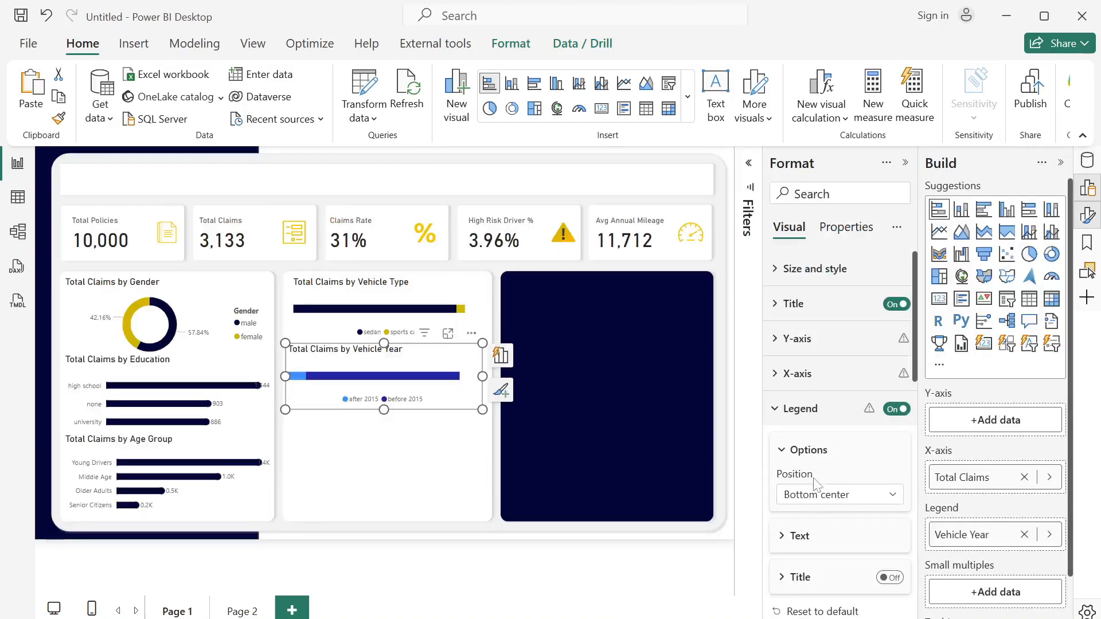
- Color the after 2015 series of the Vehicle Year chart with the recently used gold
click(798, 380)
scroll(860, 390, down, 3)
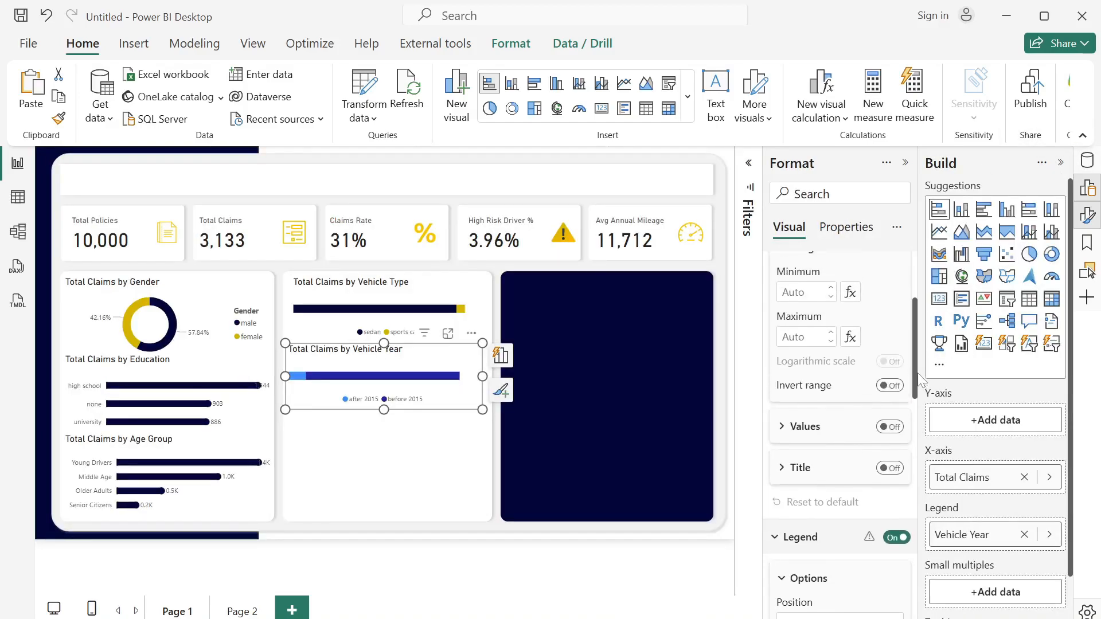
scroll(897, 493, down, 10)
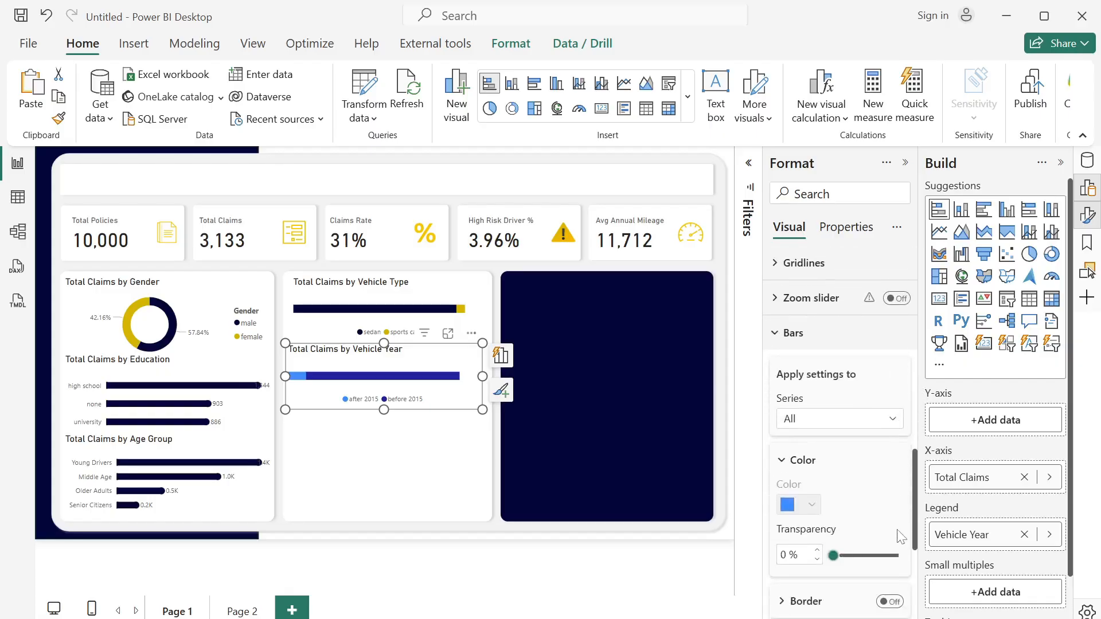
click(865, 343)
click(836, 375)
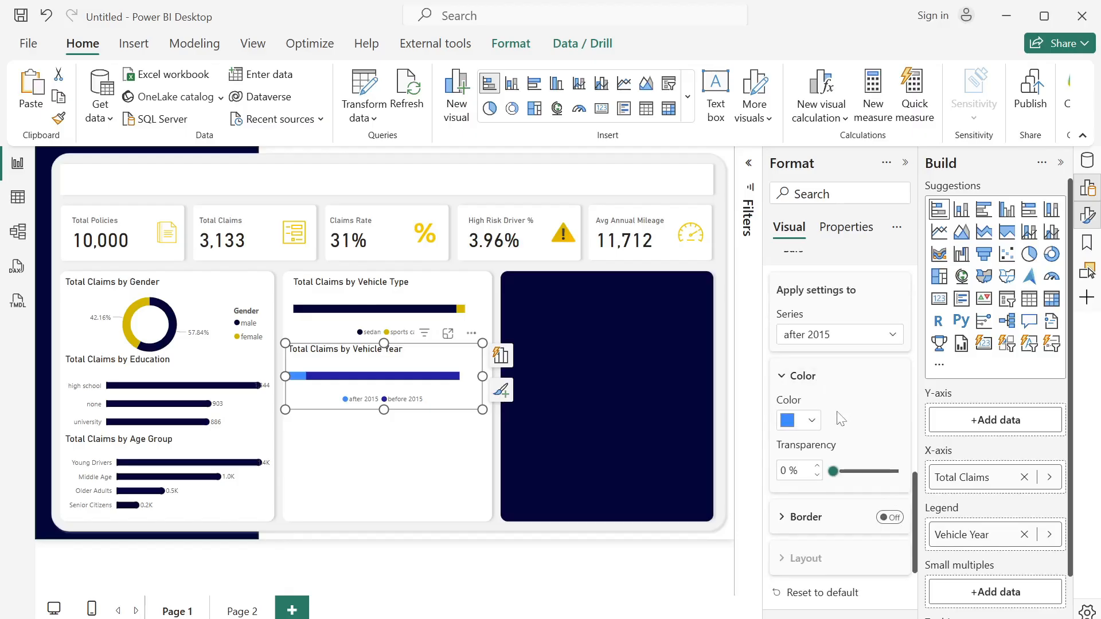
click(811, 425)
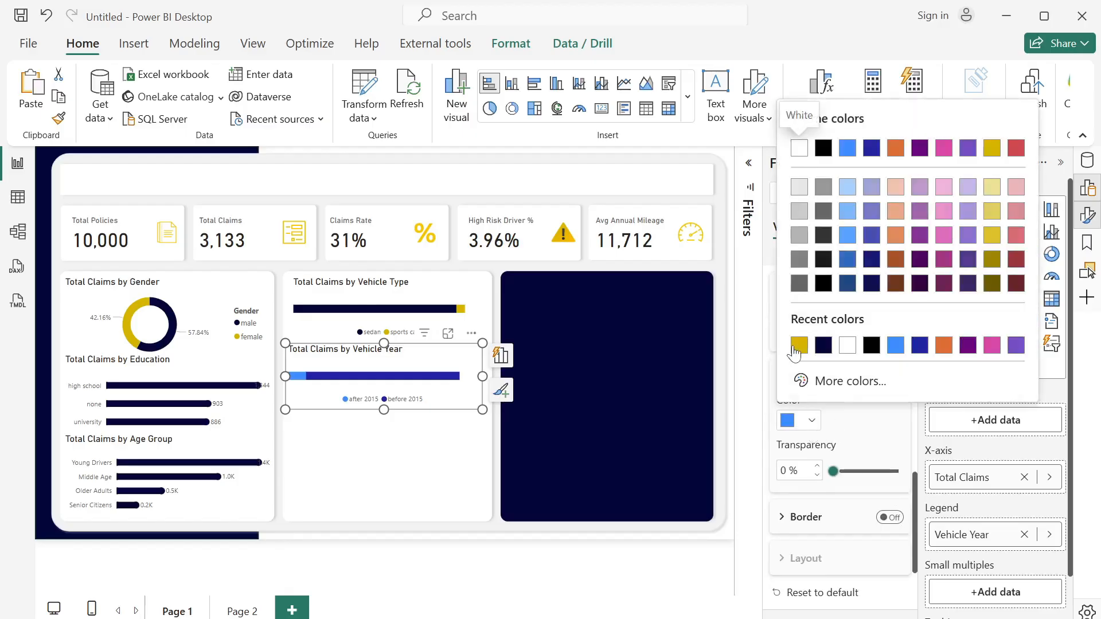
click(792, 346)
- Color the before 2015 series of the Vehicle Year chart dark navy and deselect the chart
click(844, 339)
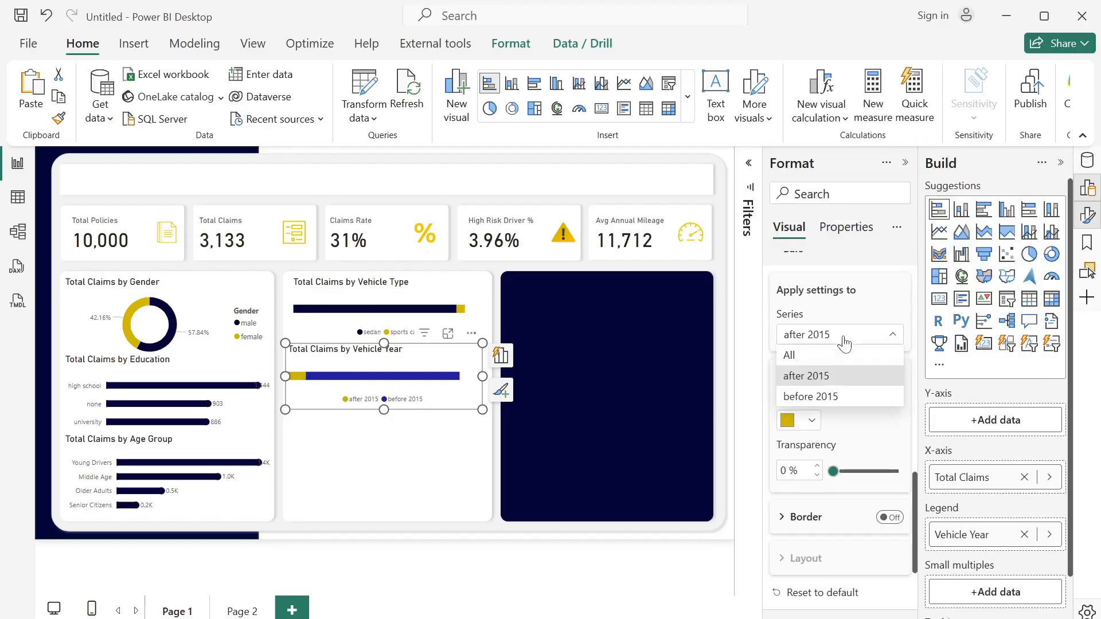
click(817, 396)
click(813, 422)
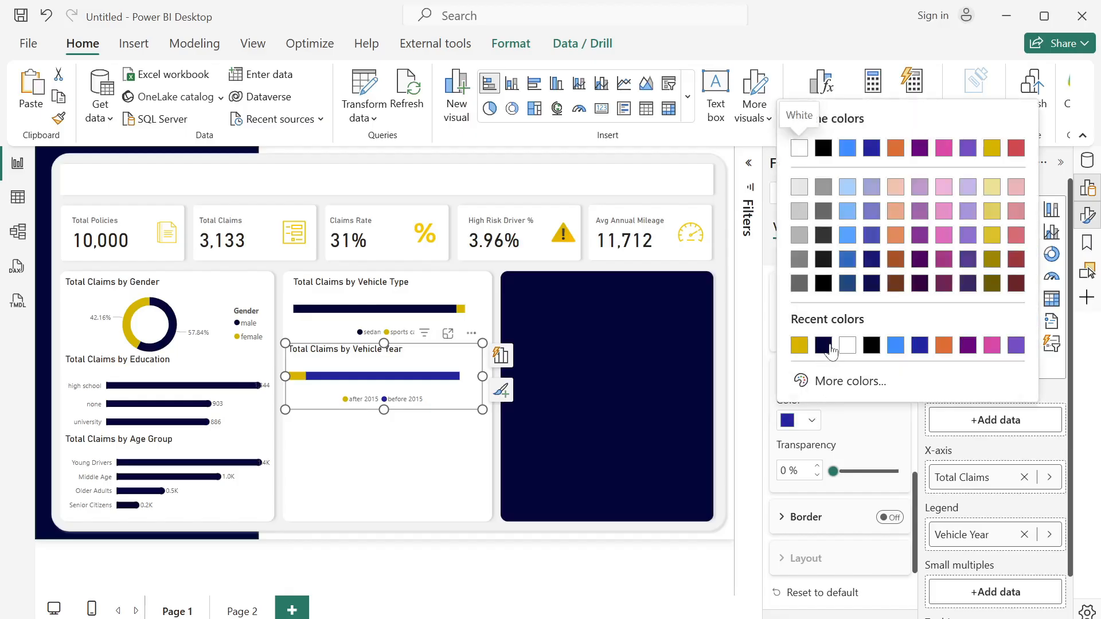
click(823, 346)
click(440, 447)
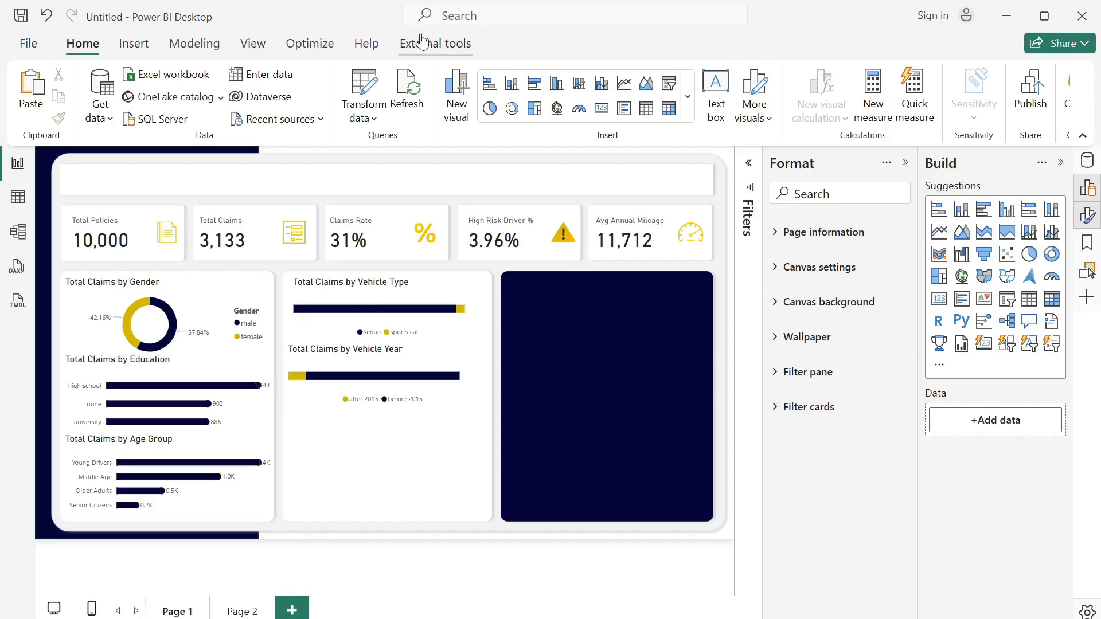
- Insert an empty stacked bar chart below the Vehicle Year chart, fit it to the middle card's remaining space, and show the data fields
click(489, 83)
click(501, 445)
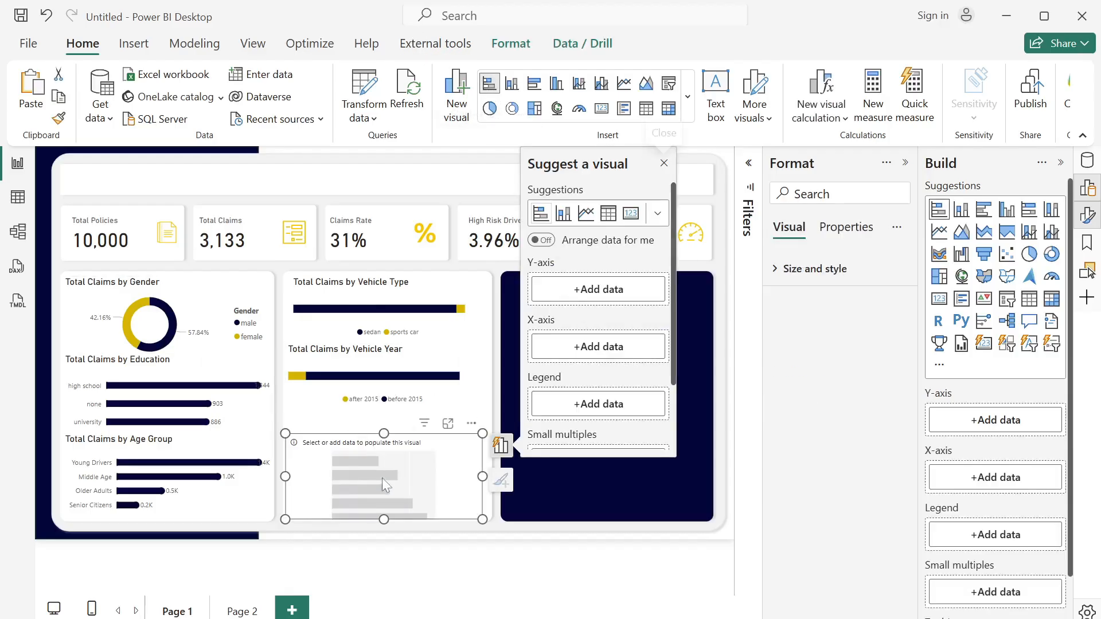
drag(390, 487, 416, 475)
drag(482, 496, 483, 529)
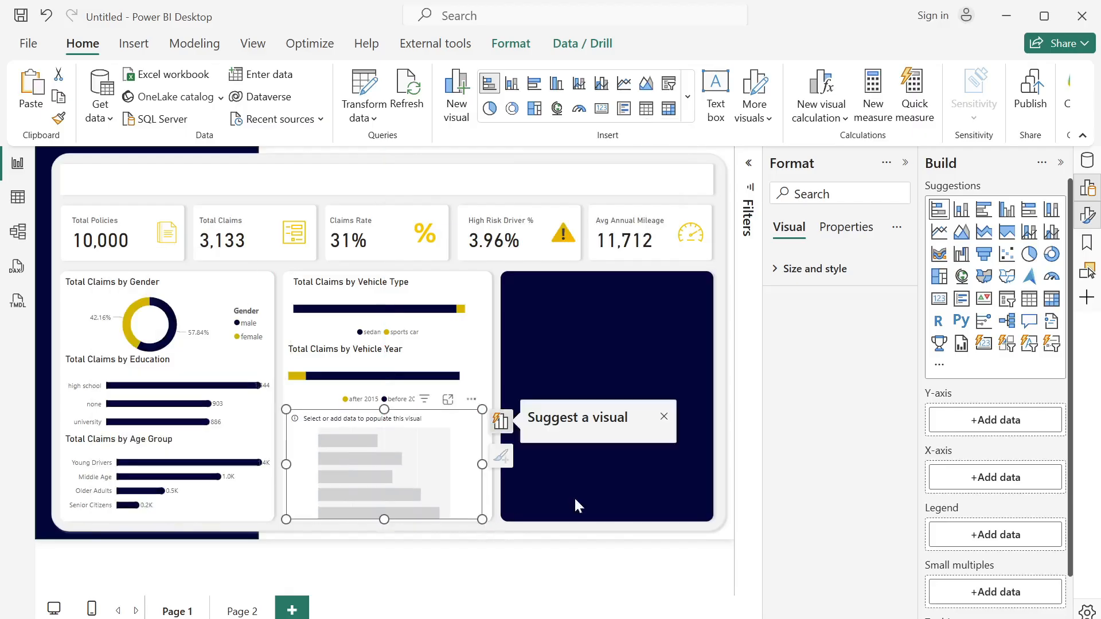
click(1088, 161)
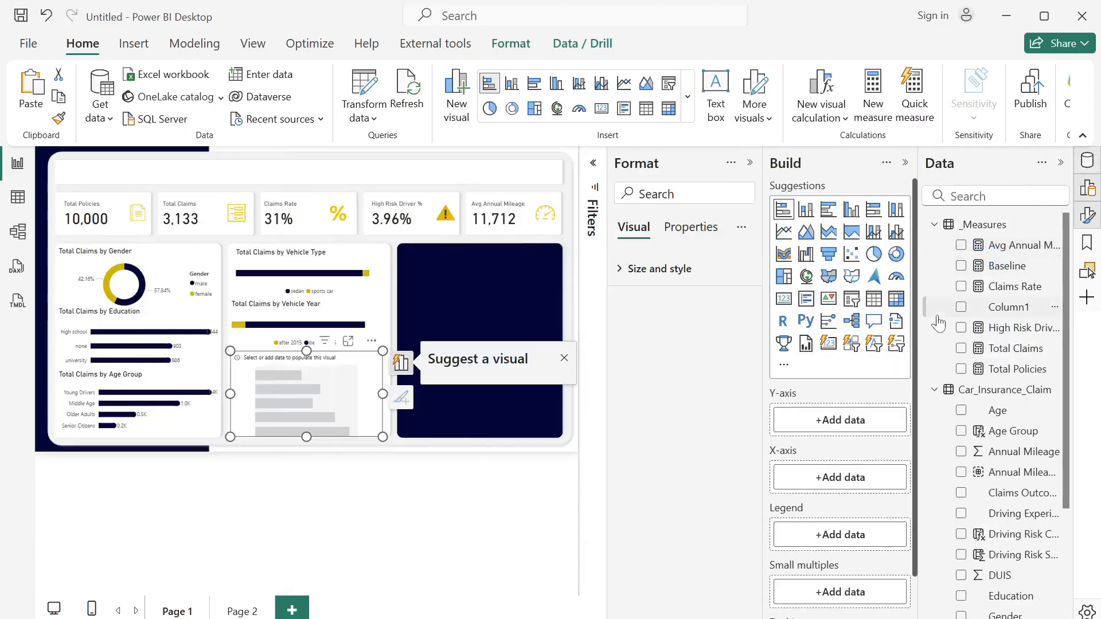
- Plot Total Claims by Driving Experience in the empty bar chart, with Driving Risk Category as the legend
click(962, 349)
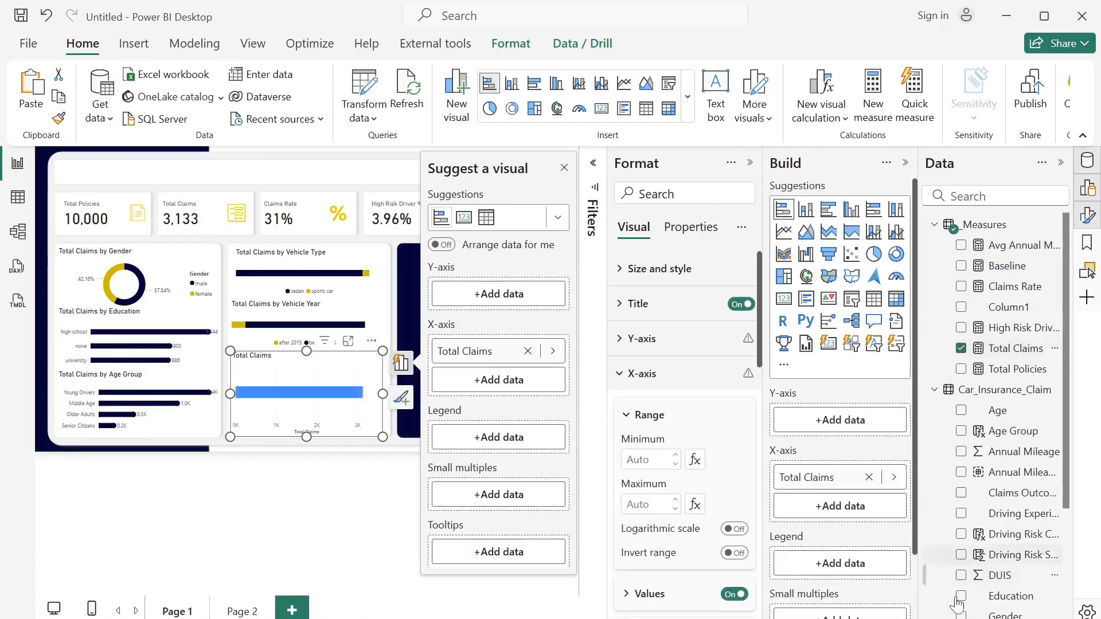
click(963, 520)
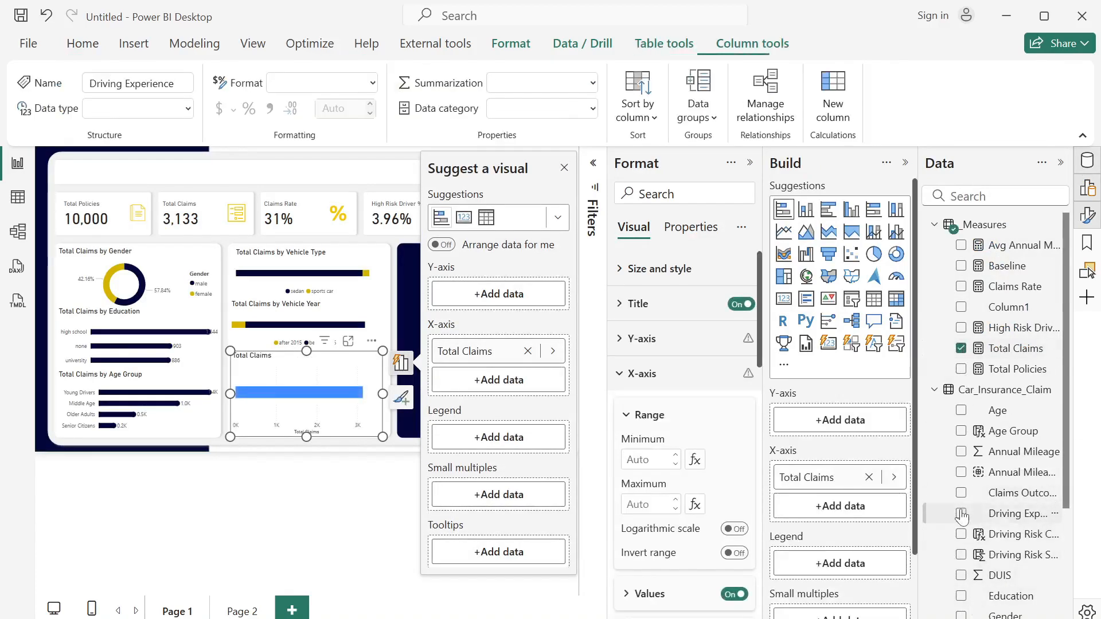
click(962, 514)
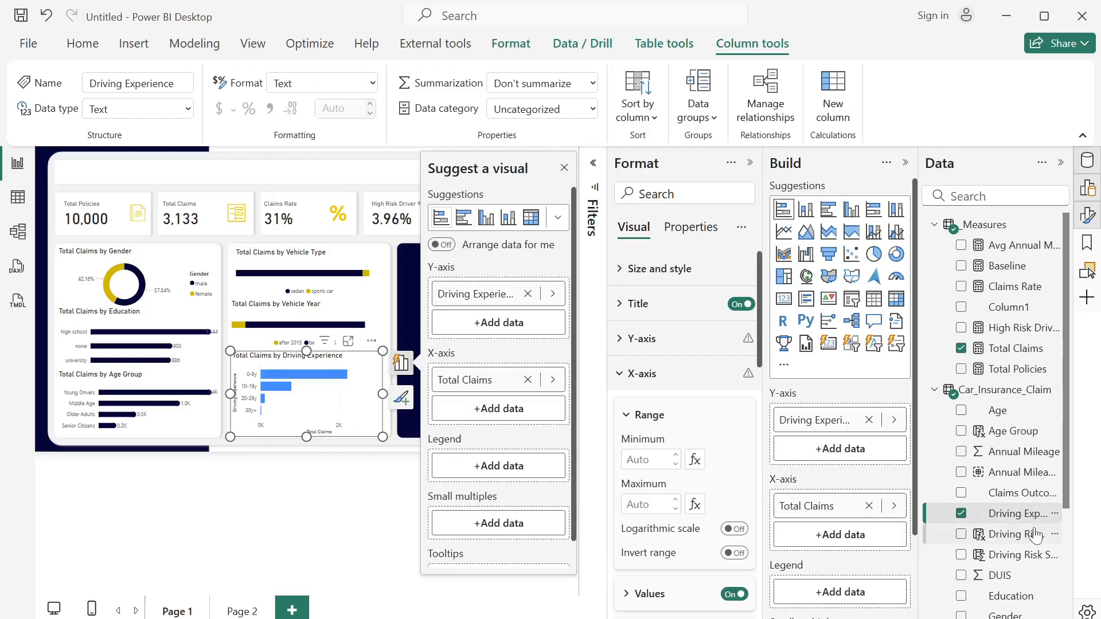
drag(1019, 539, 872, 594)
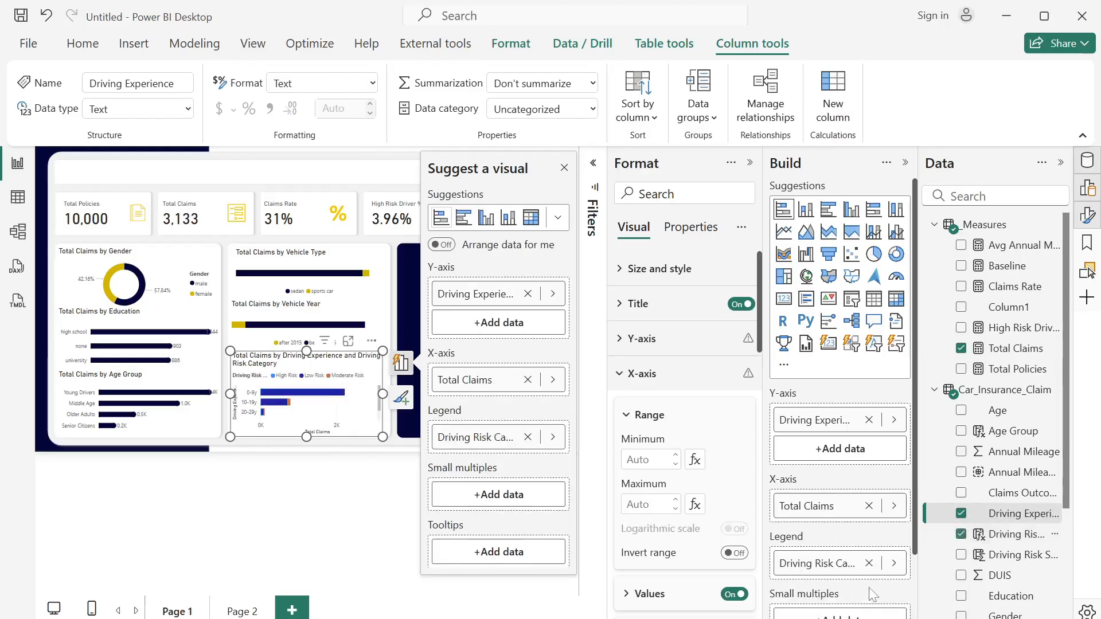
- Collapse the visual-building and data panes, dismiss the visual suggestions, and turn off the Driving Experience chart's background
click(905, 163)
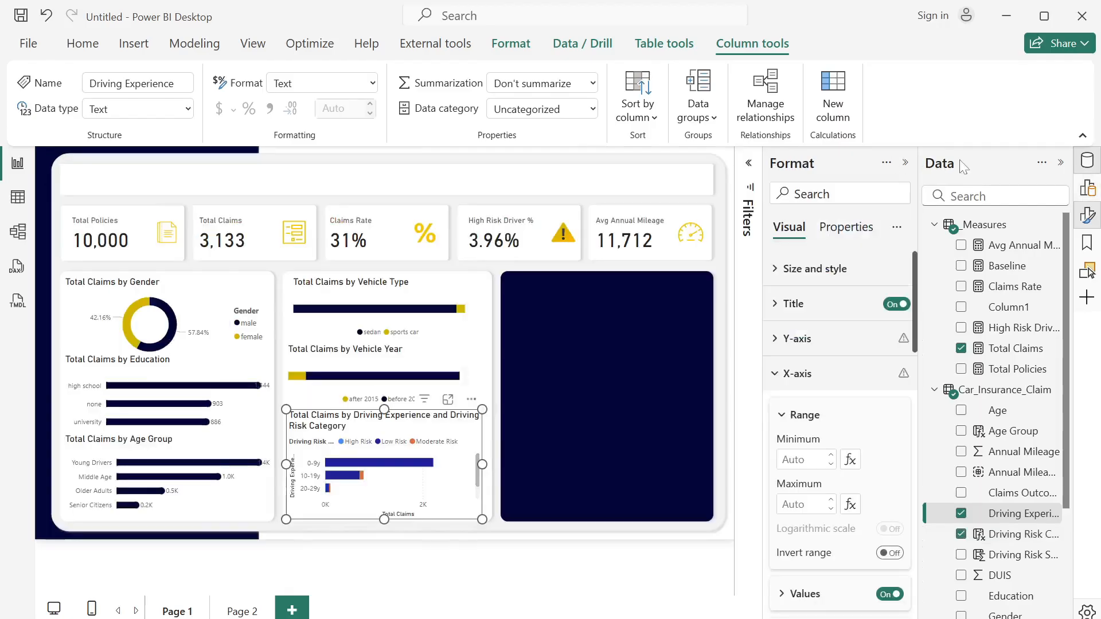
click(1060, 163)
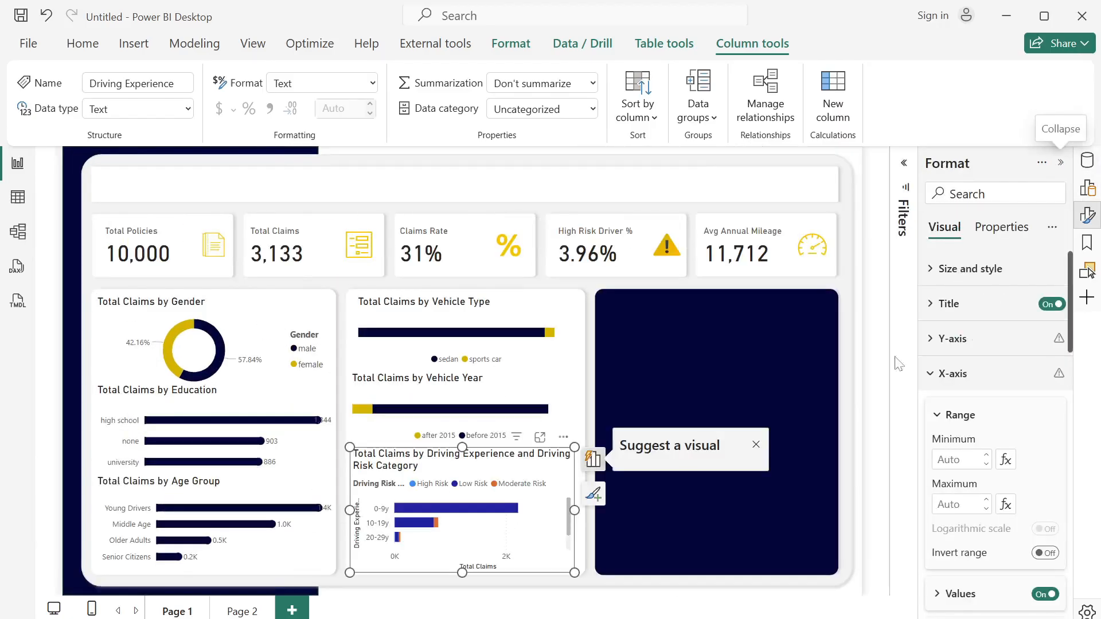
click(757, 164)
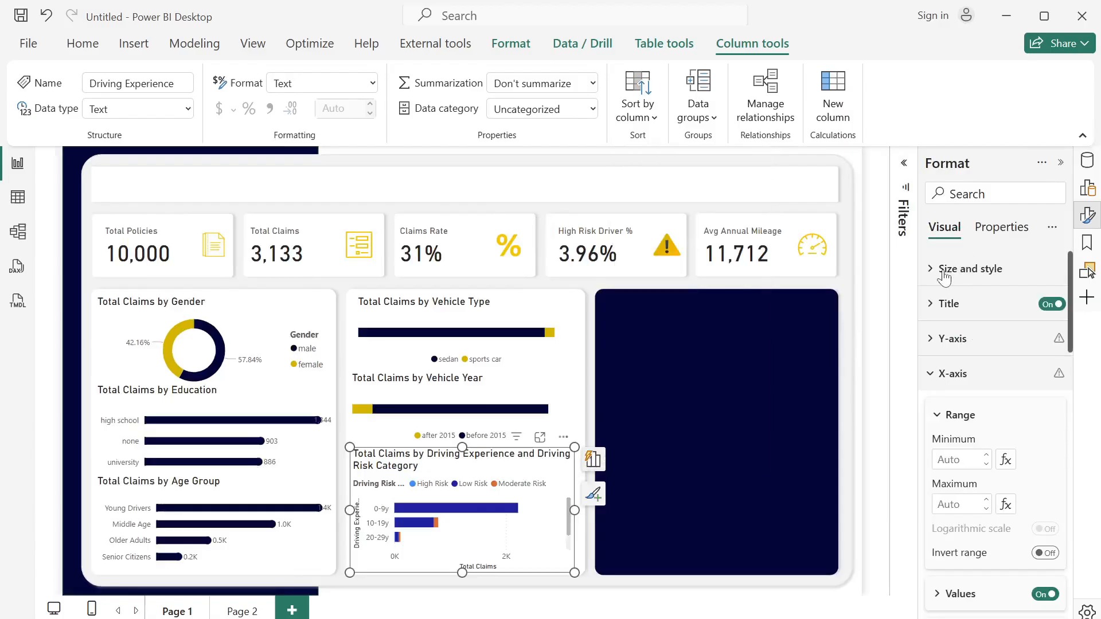
click(941, 272)
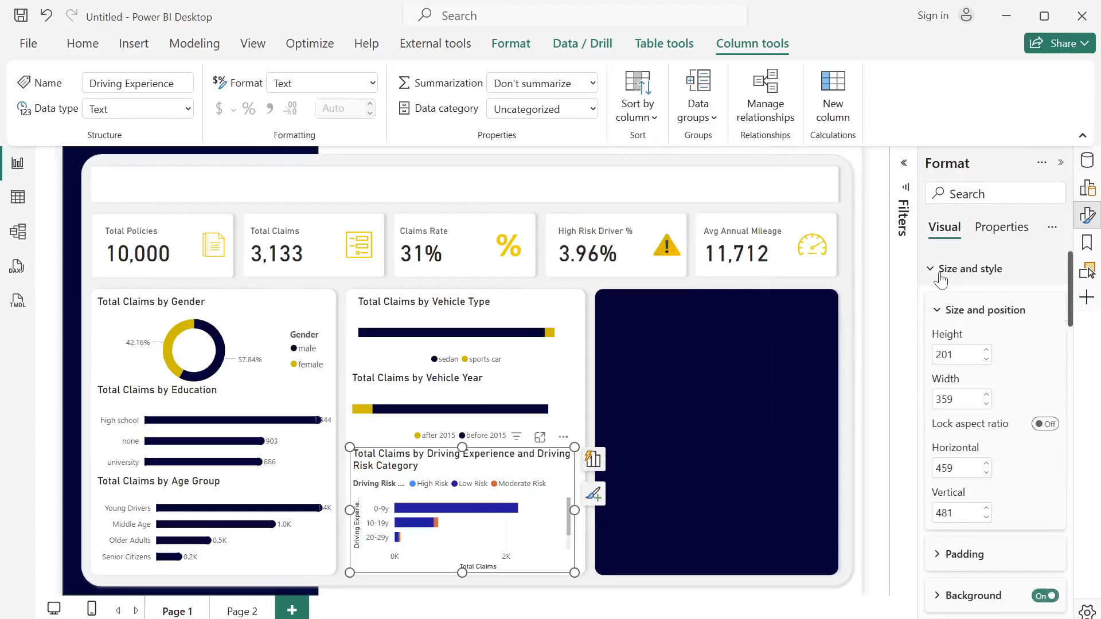
click(1045, 596)
- Turn off the X-axis and Y-axis titles of the Driving Experience chart
scroll(991, 356, down, 8)
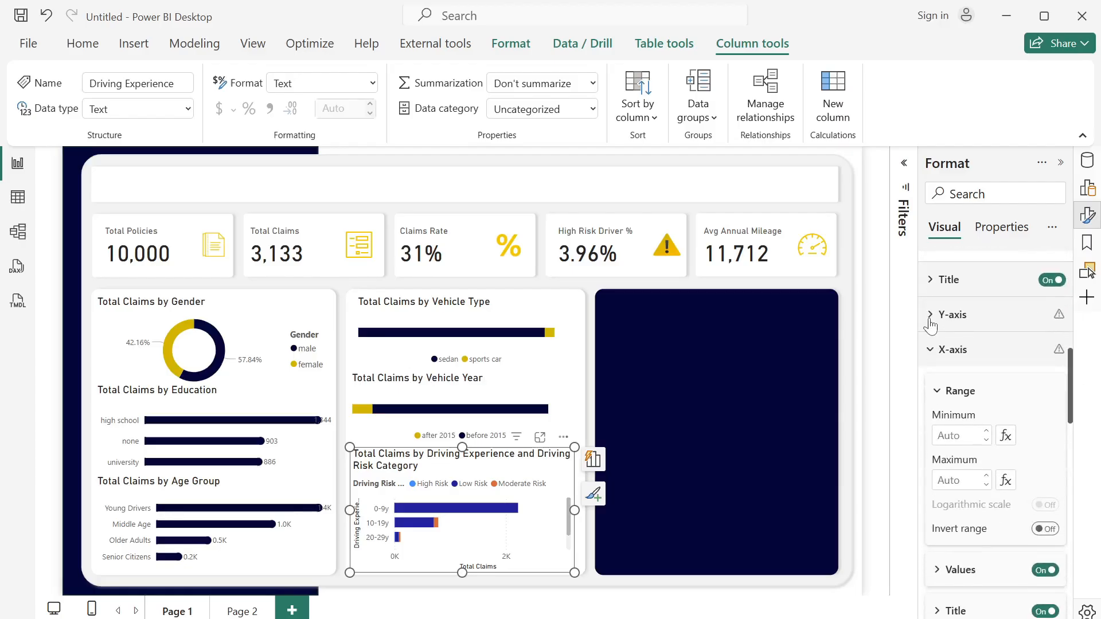
click(931, 349)
click(931, 349)
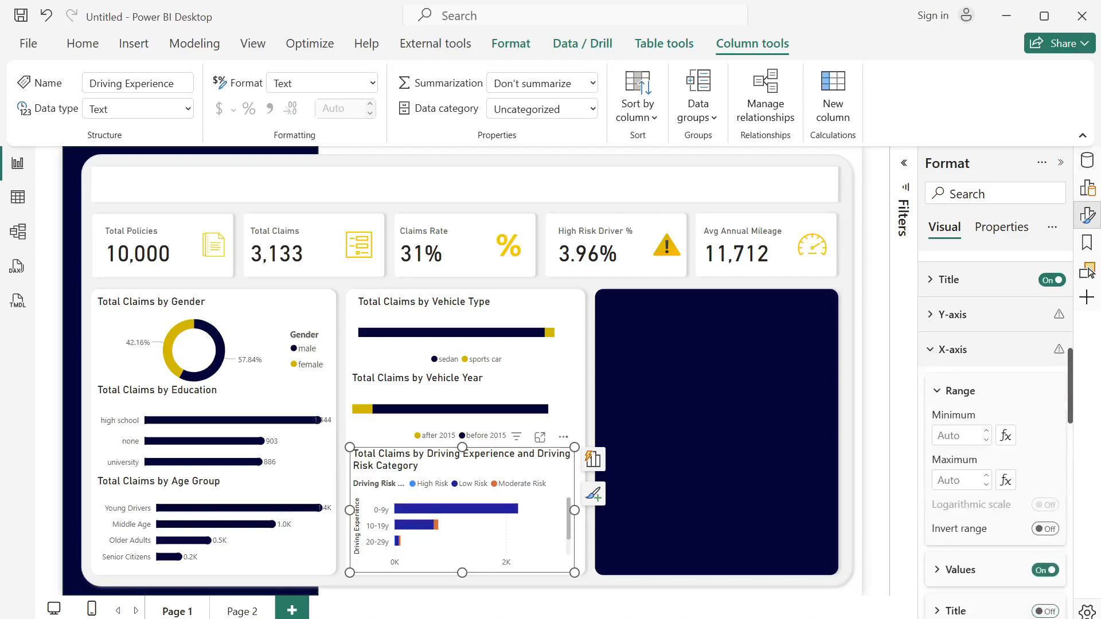
click(930, 315)
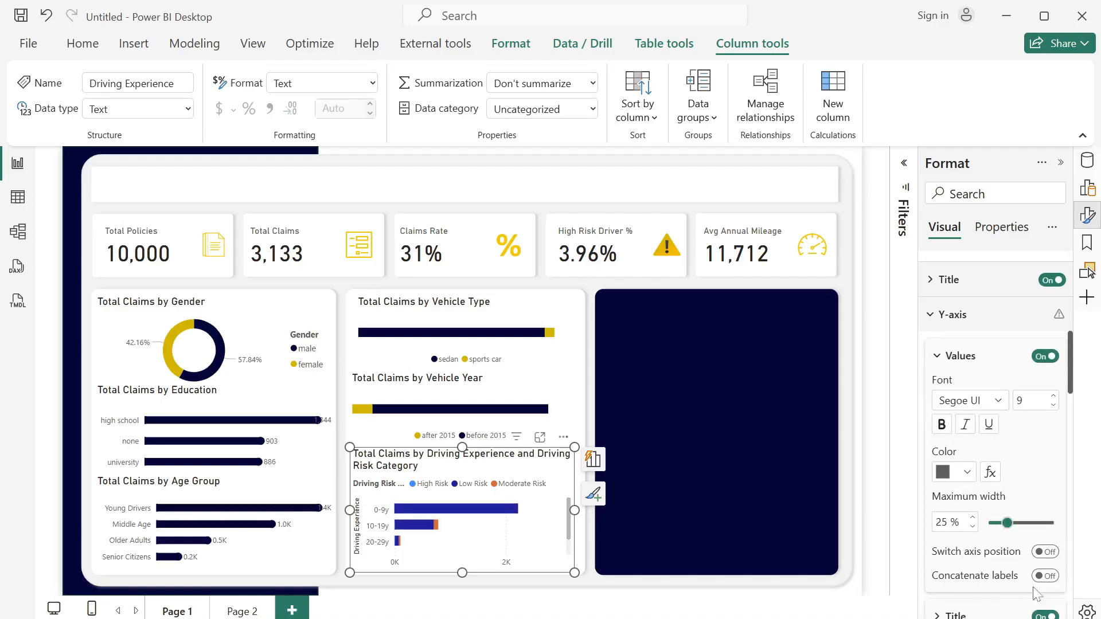
click(1041, 615)
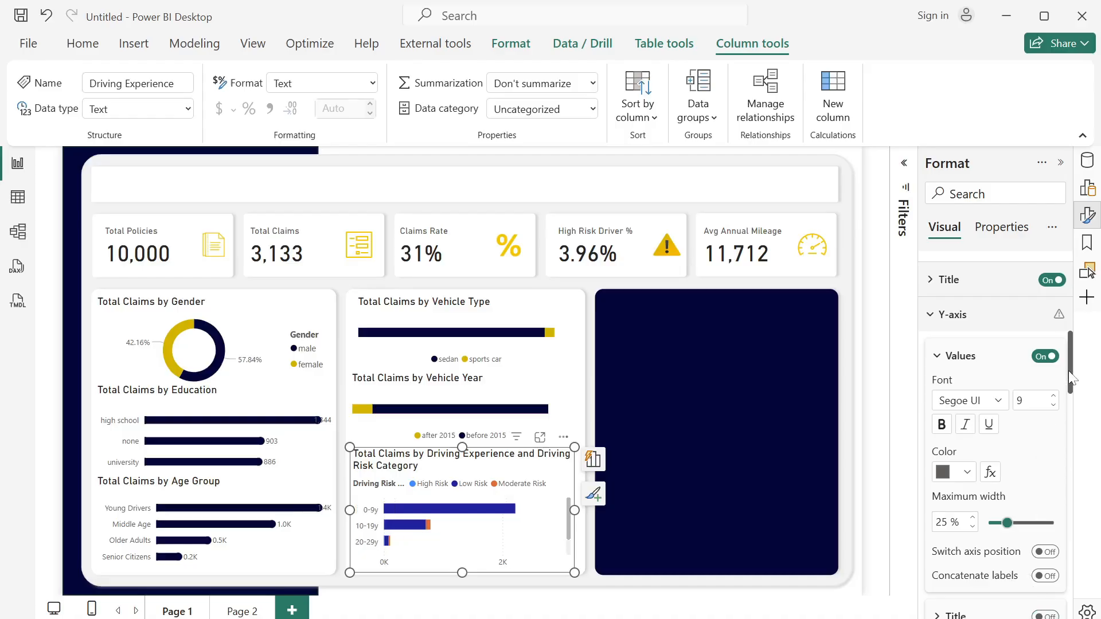
- Place the Driving Experience chart's legend at Bottom center and turn off the legend title
drag(1070, 378, 1070, 501)
click(1034, 440)
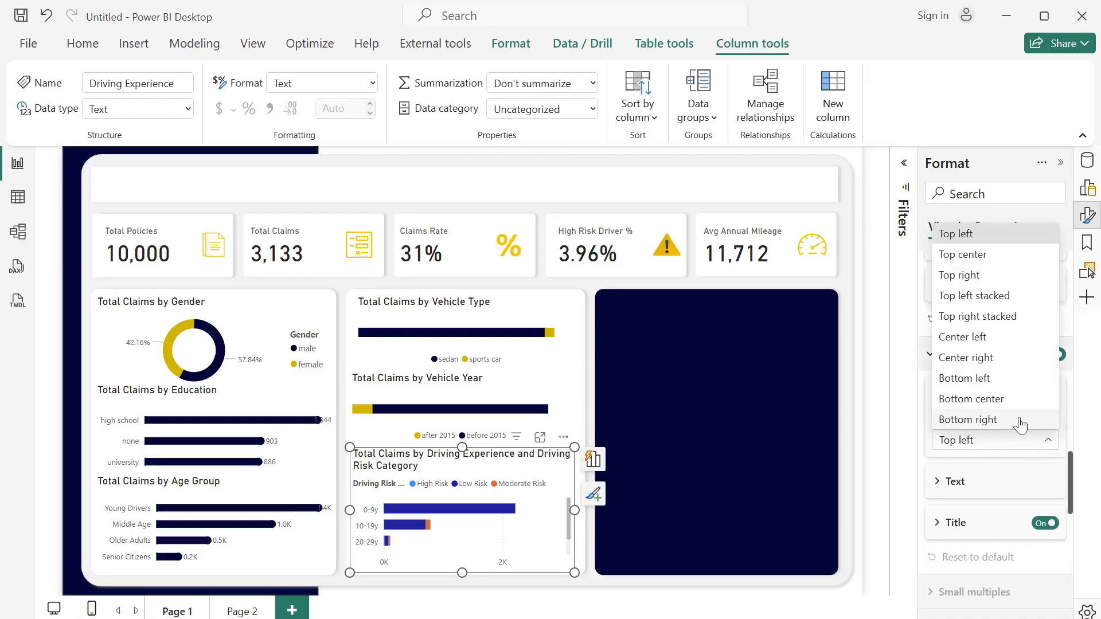
click(1011, 400)
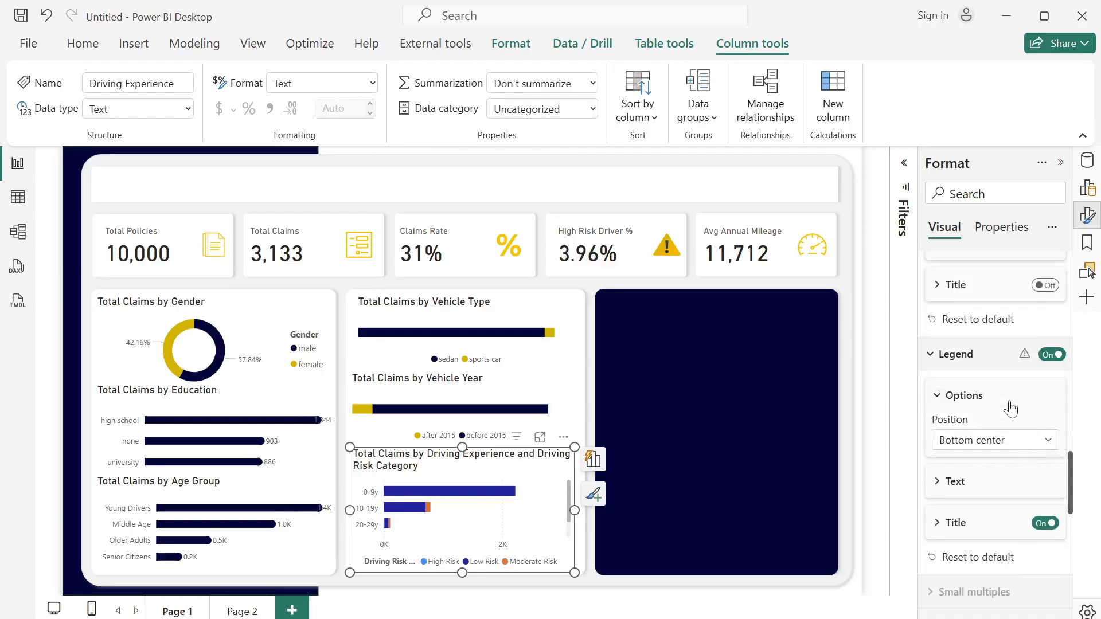
click(1041, 525)
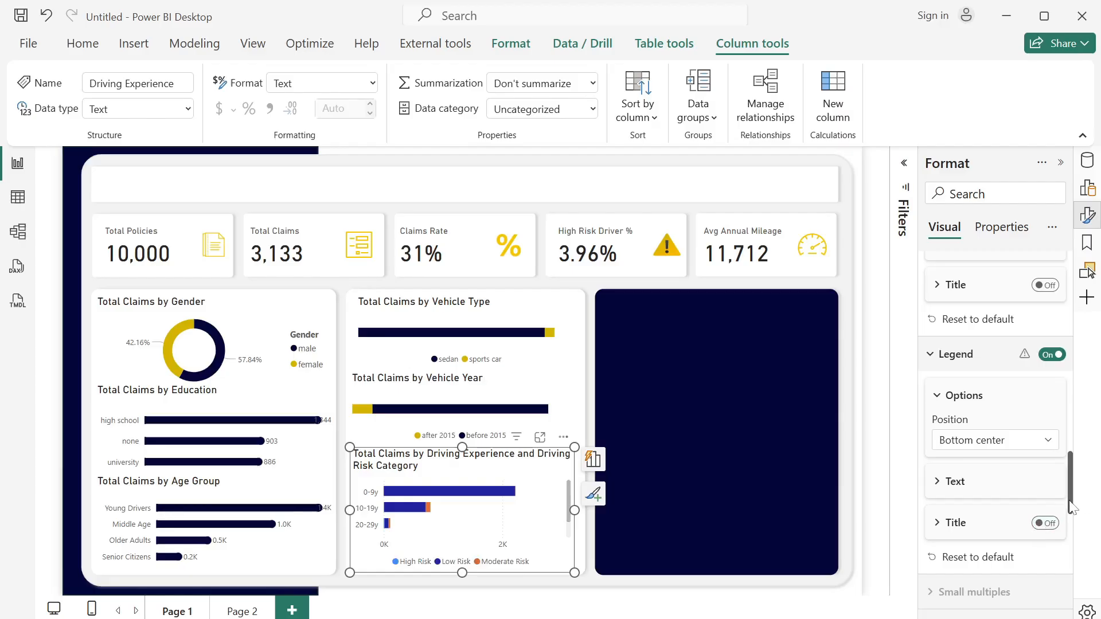
- Color the Low Risk series of the Driving Experience chart with the recently used dark navy
drag(1069, 508, 1075, 576)
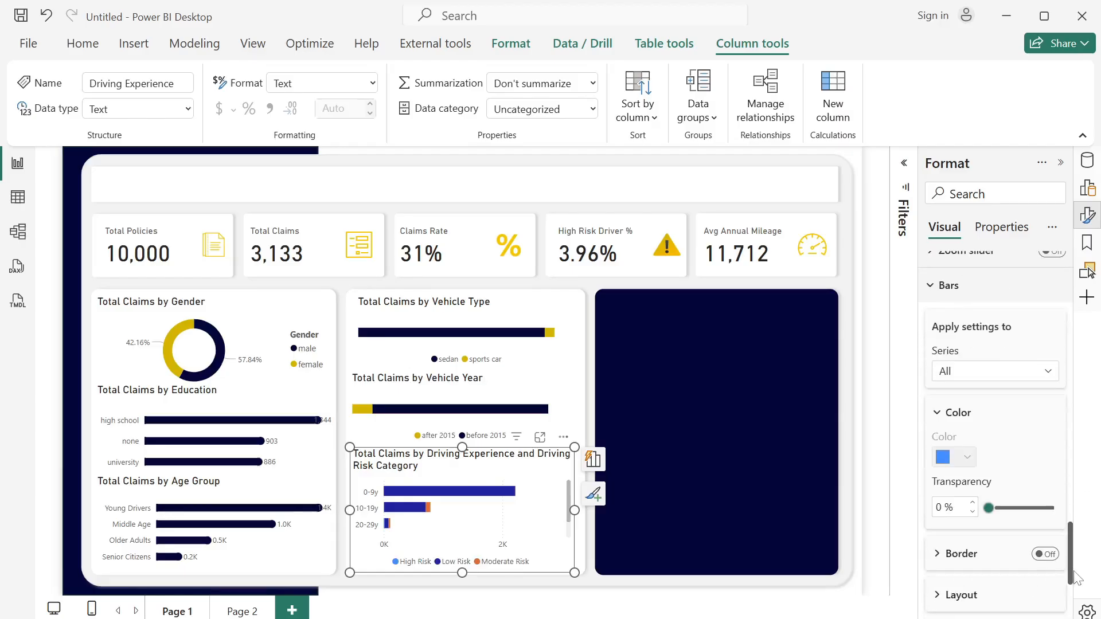
click(990, 385)
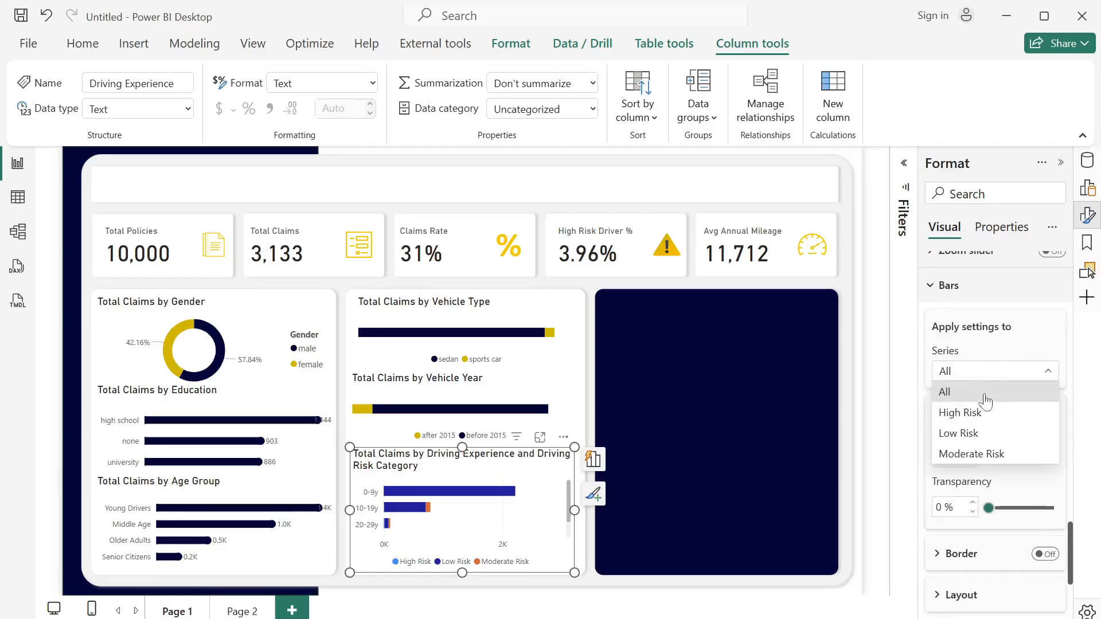
click(989, 435)
click(965, 459)
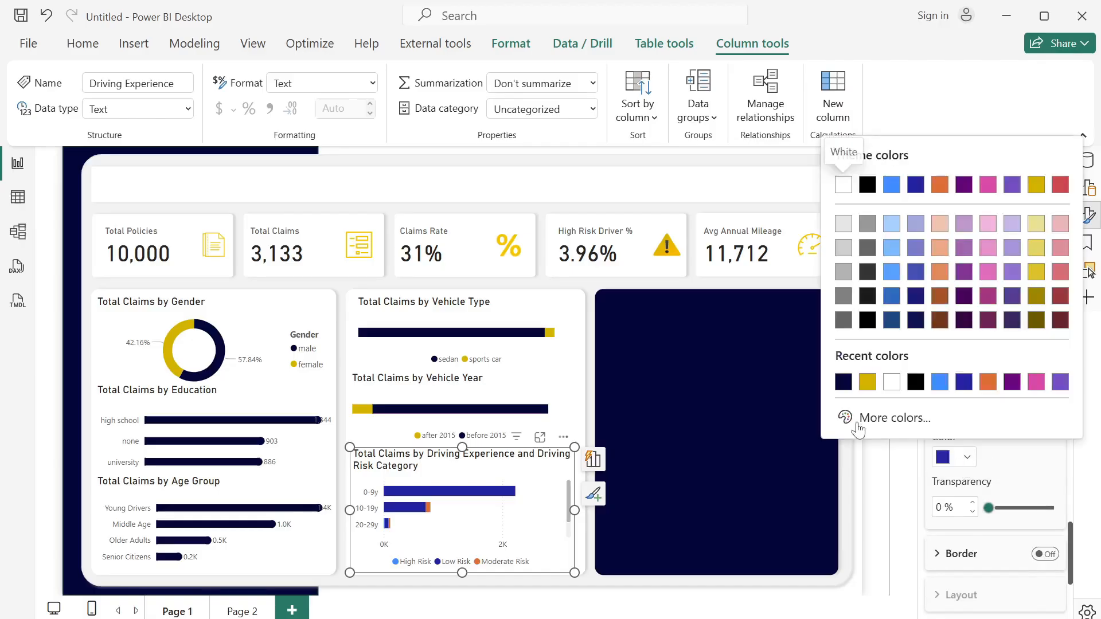
click(843, 384)
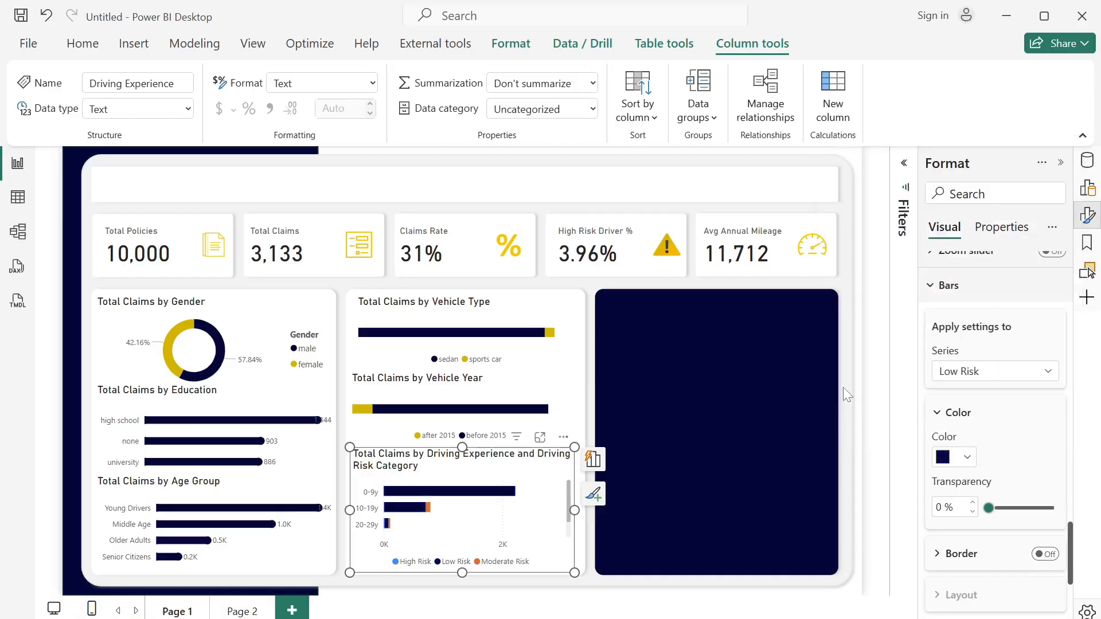
- Color the Moderate Risk series with the recently used gold and deselect the chart
click(1010, 375)
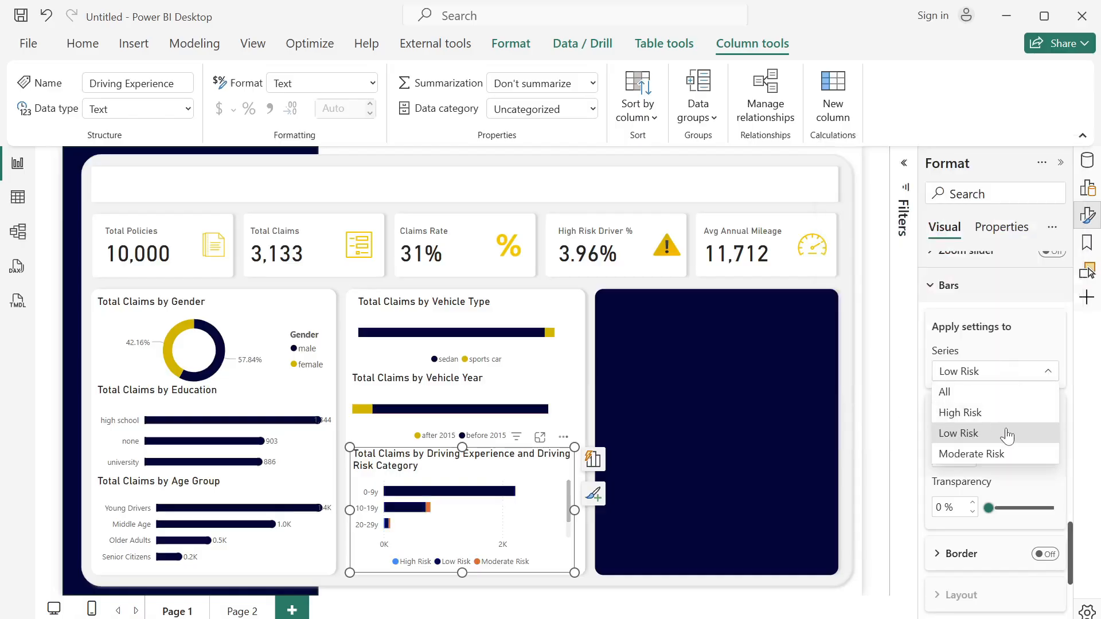
click(1000, 454)
click(968, 457)
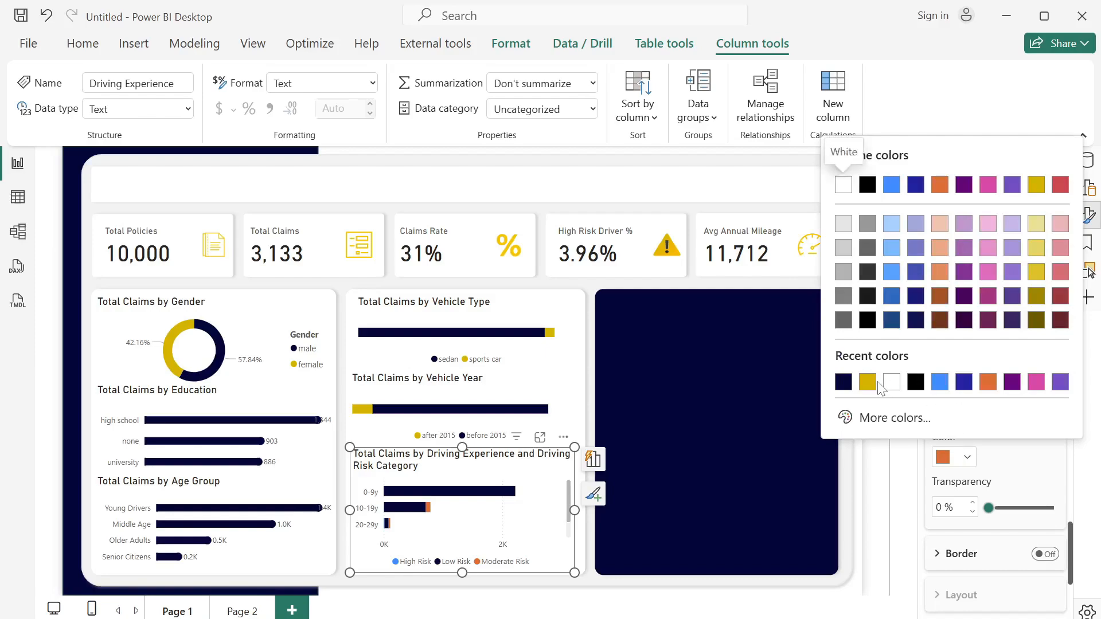
click(868, 382)
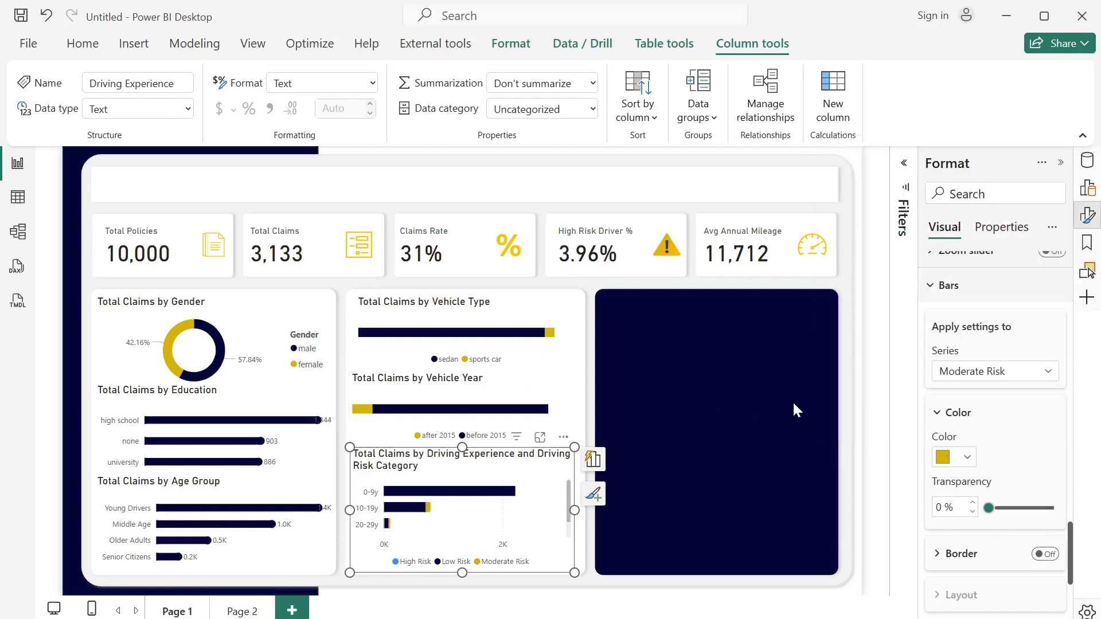
click(844, 409)
- Retitle the Driving Experience chart as "Total Claims by Driving Behavior" and deselect it
click(556, 471)
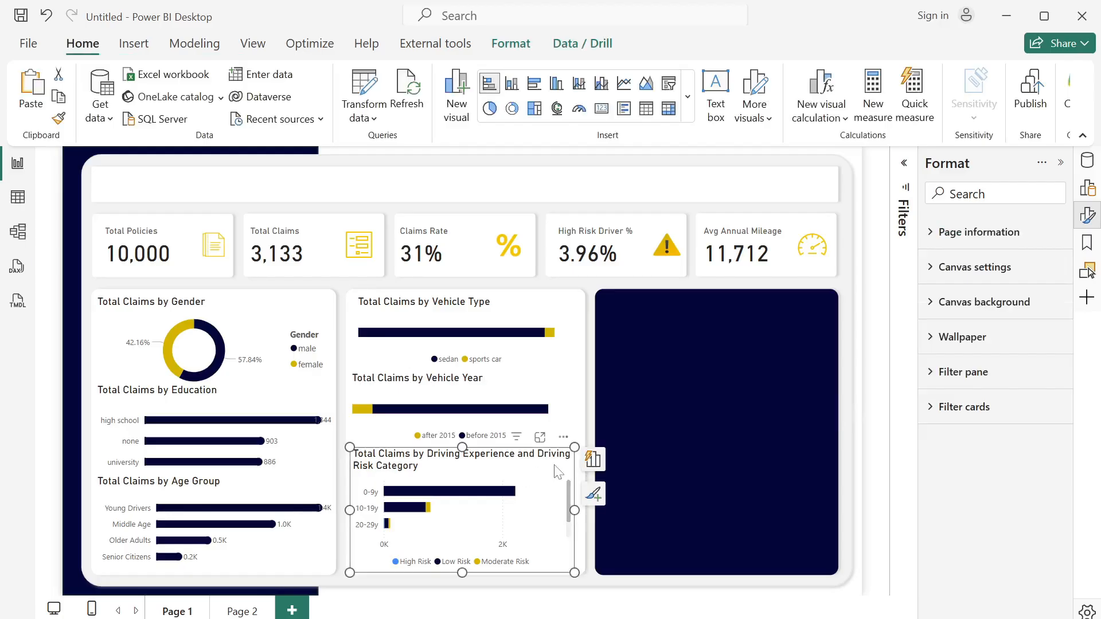
double_click(488, 463)
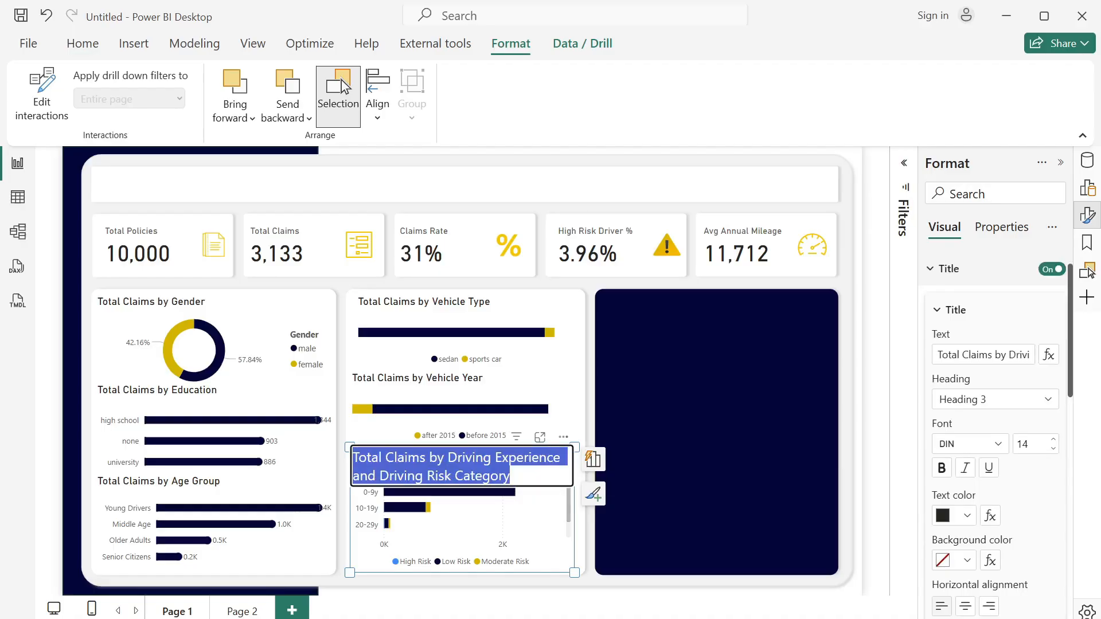
text(Tot)
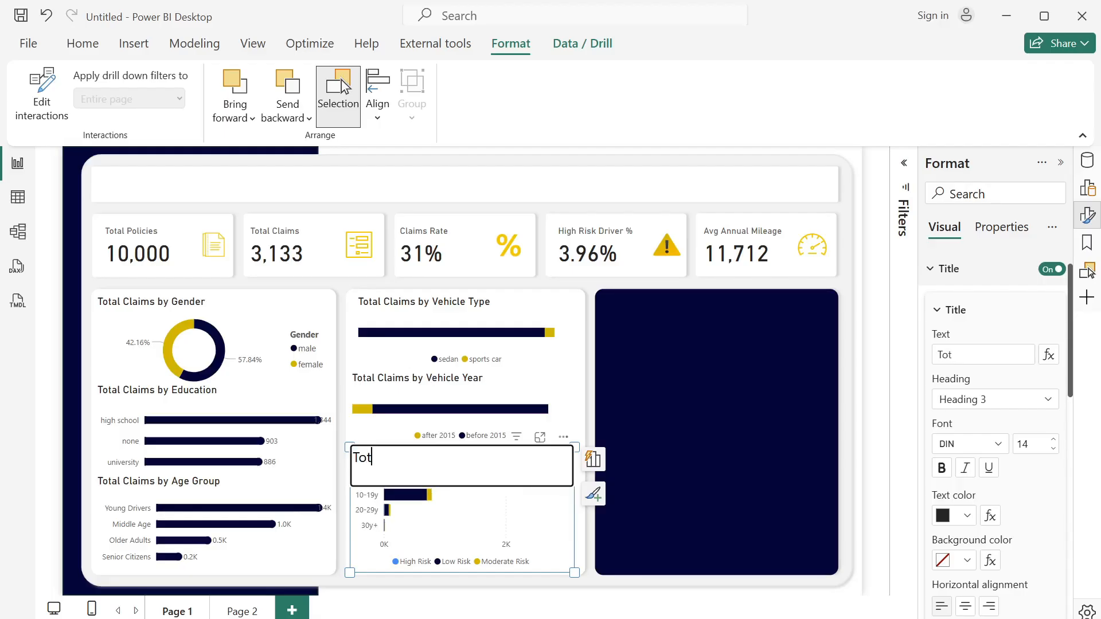
text(al Claims by Driving Behavior)
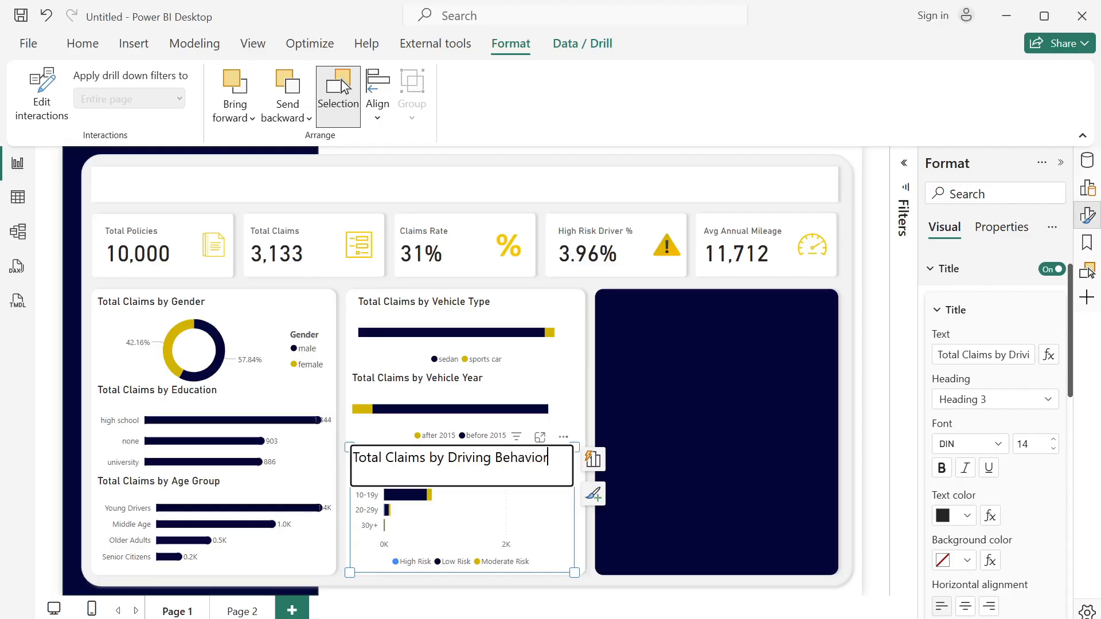
key(Return)
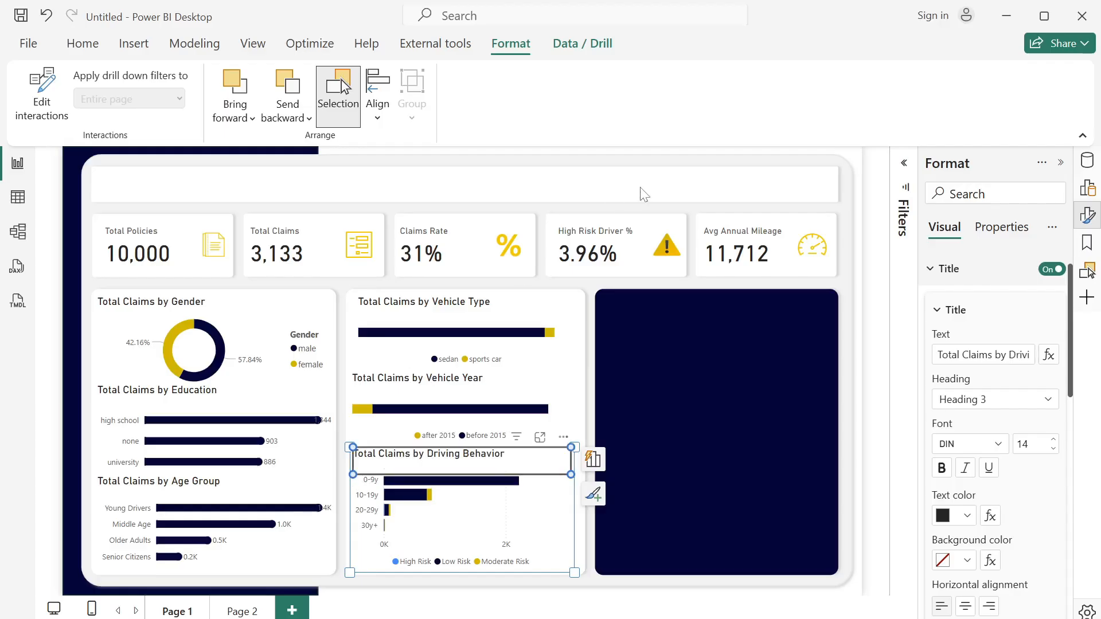
click(677, 600)
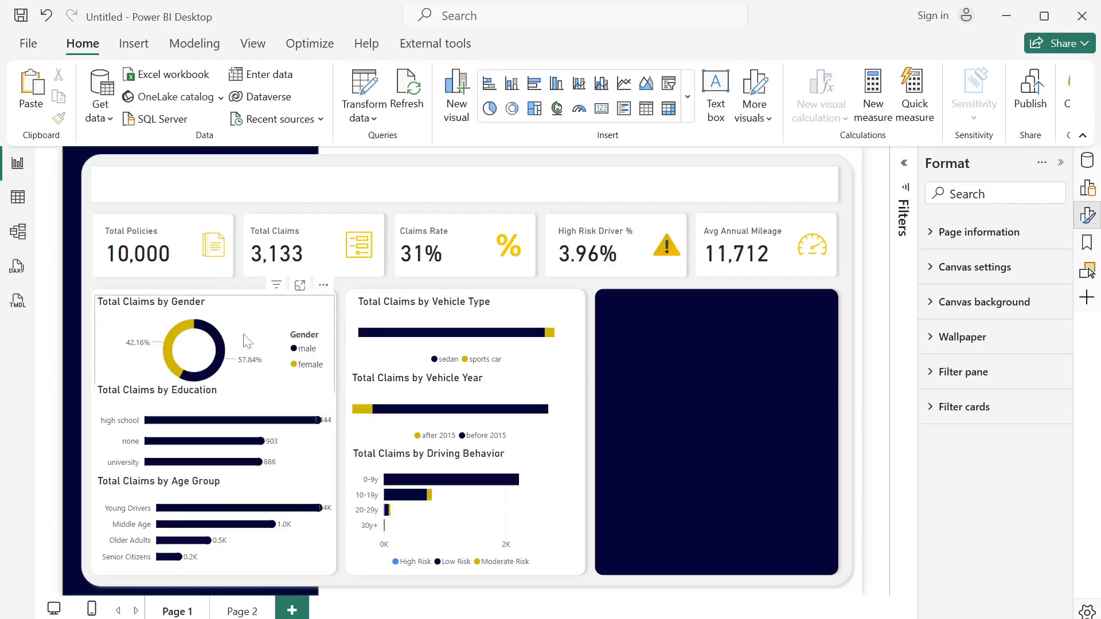
- Set the title font size of the Gender and Vehicle Type charts to 12
click(153, 310)
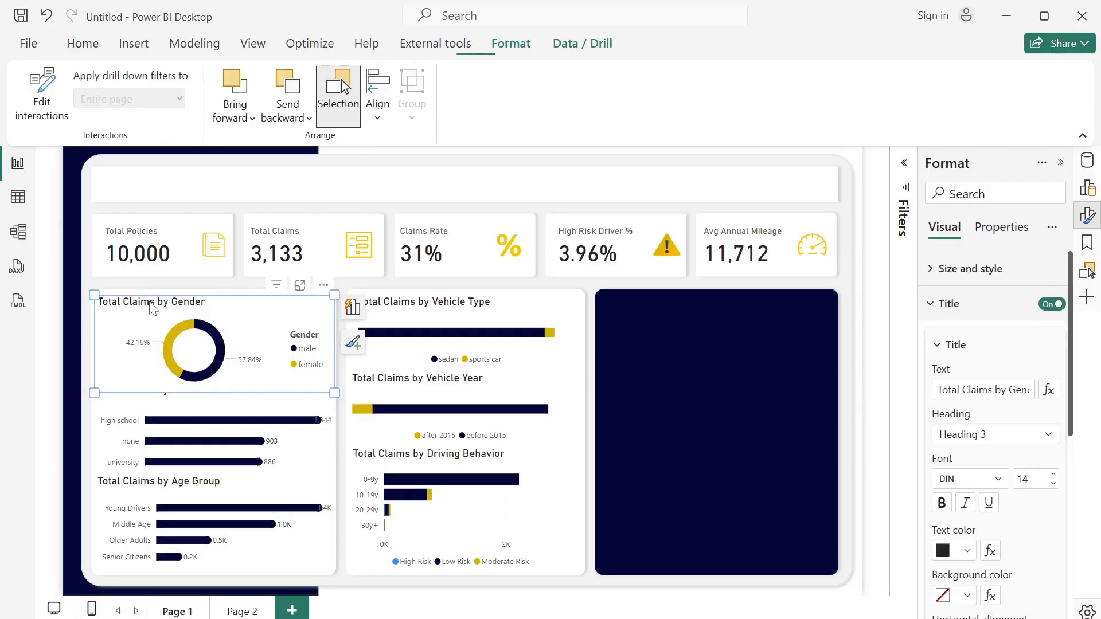
double_click(185, 304)
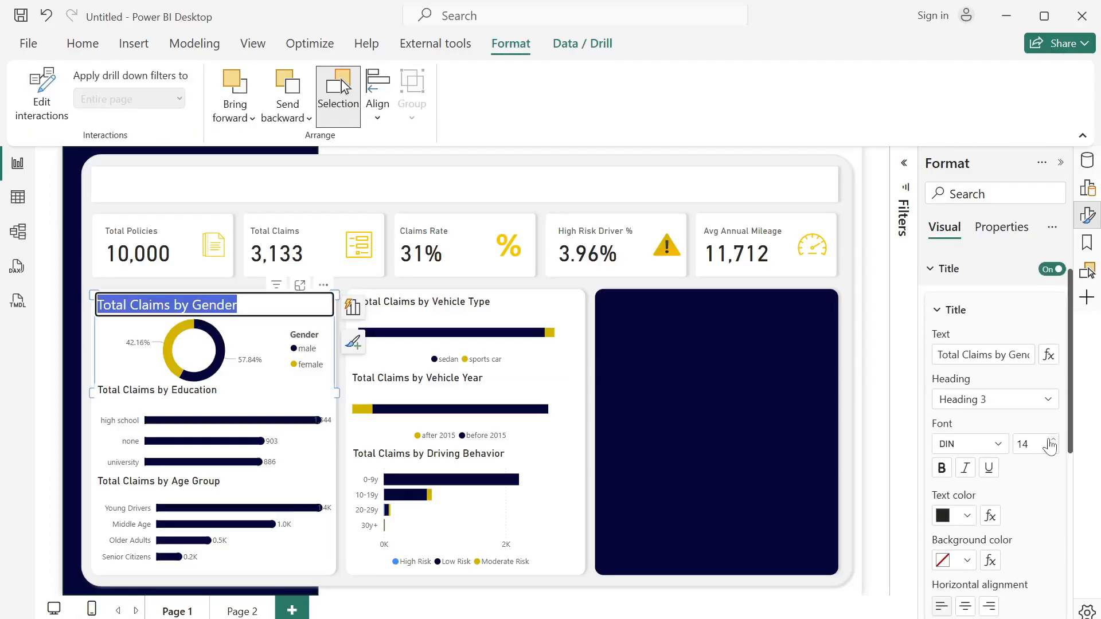
click(1028, 444)
text(12)
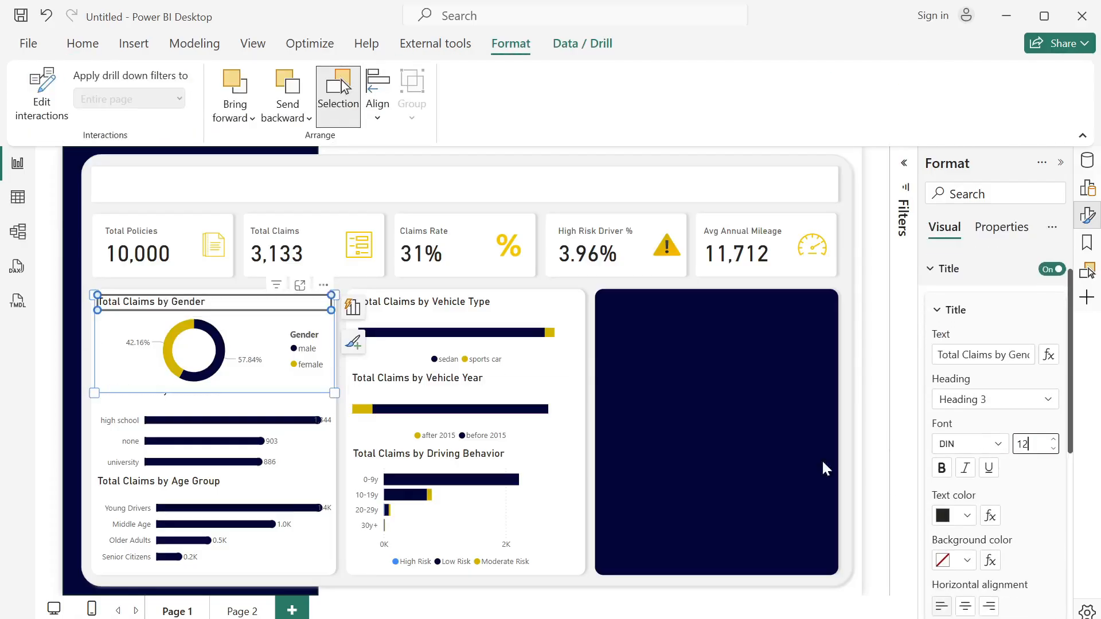
double_click(462, 309)
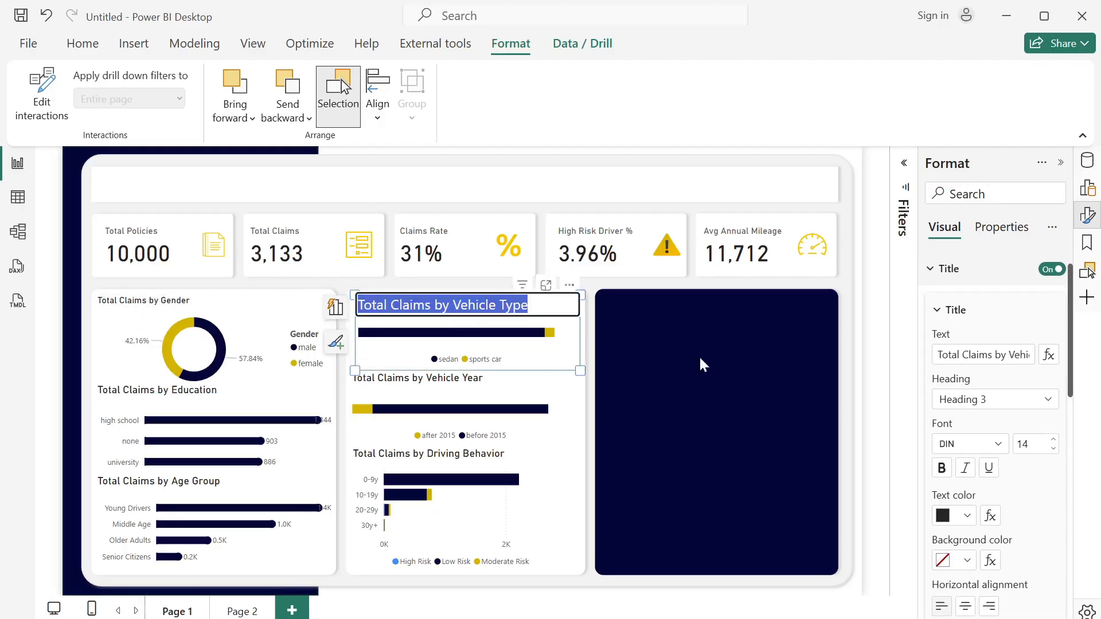
click(1028, 444)
text(12)
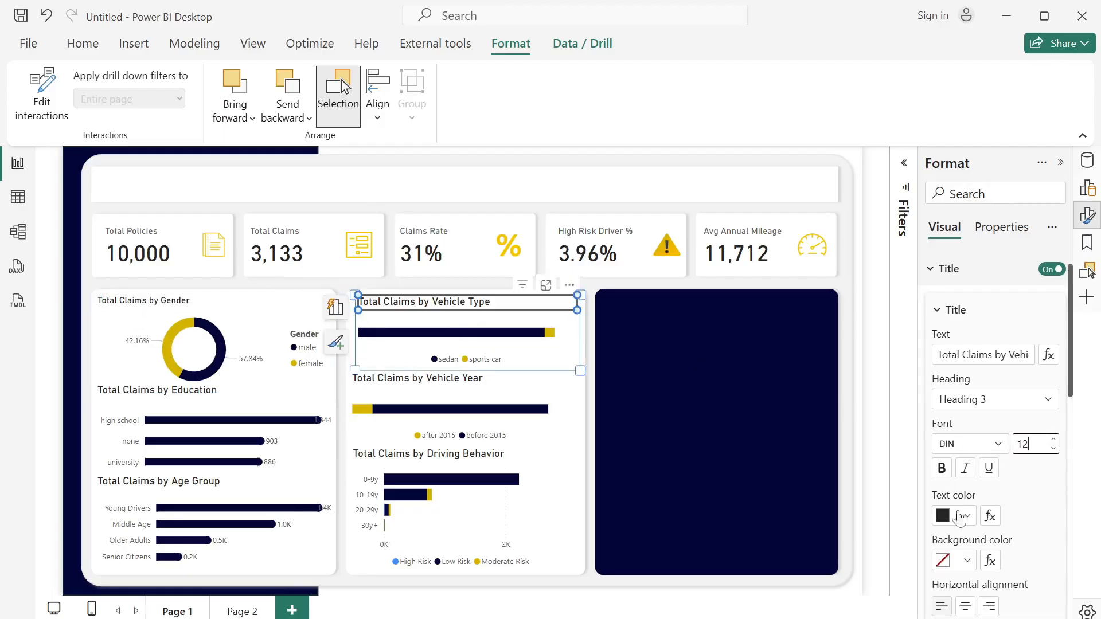
- Set the title font size of the Vehicle Year and Education charts to 12
double_click(435, 377)
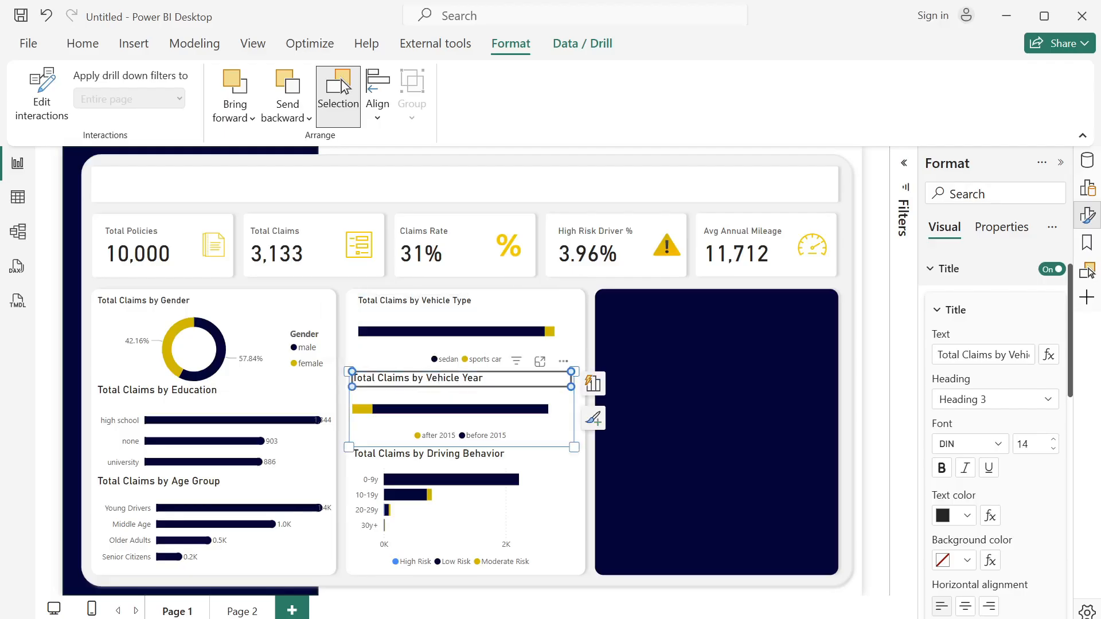
text(12)
click(199, 399)
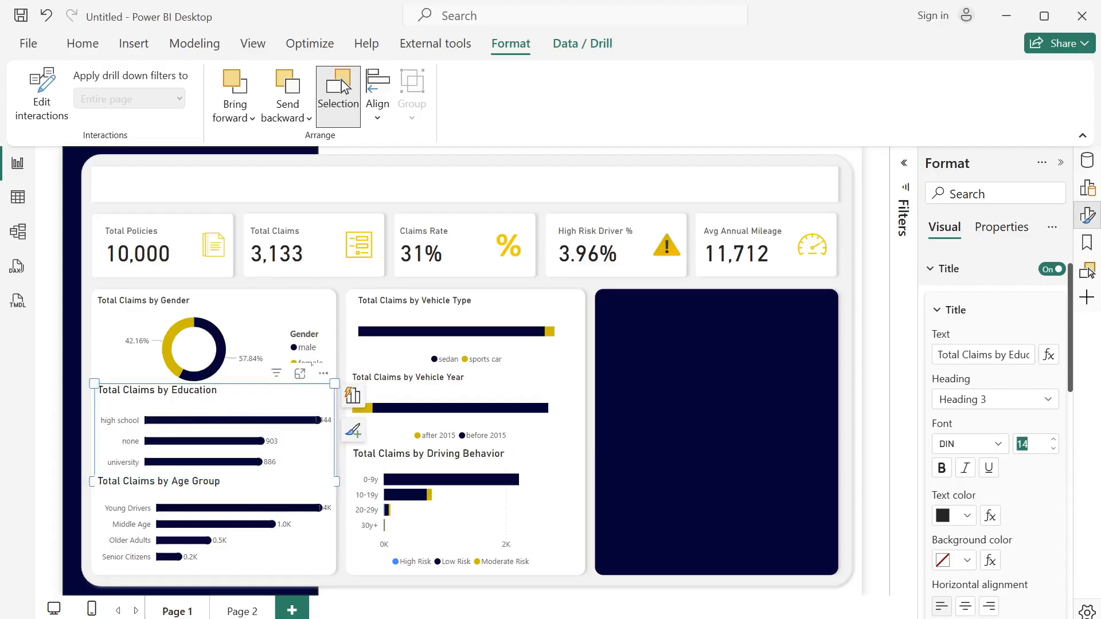
text(12)
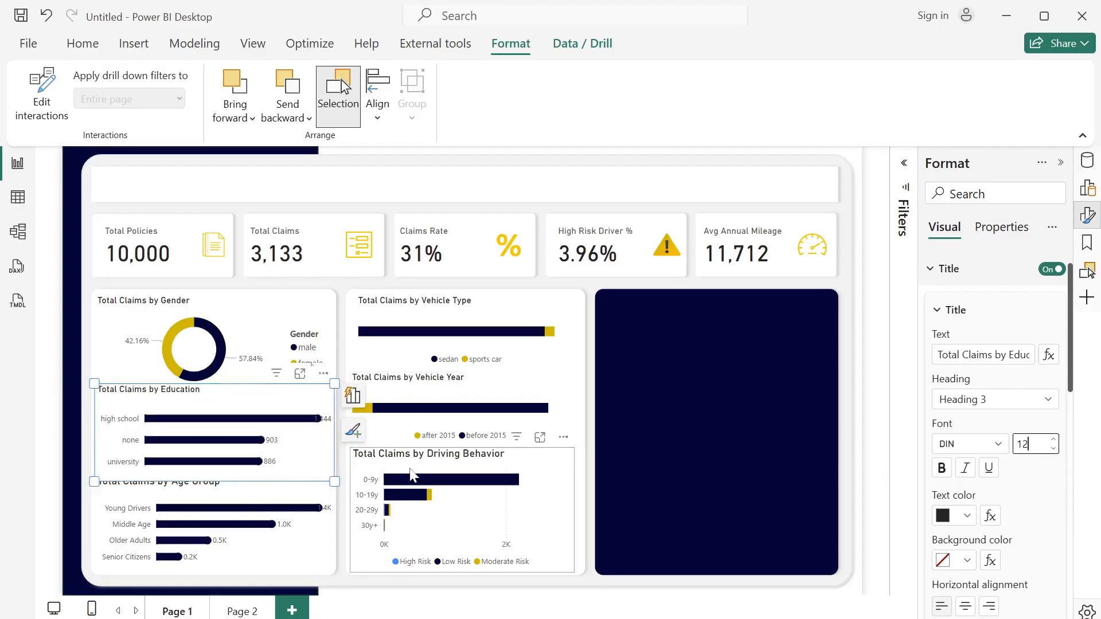
- Set the title font size of the Driving Behavior and Age Group charts to 12
click(449, 457)
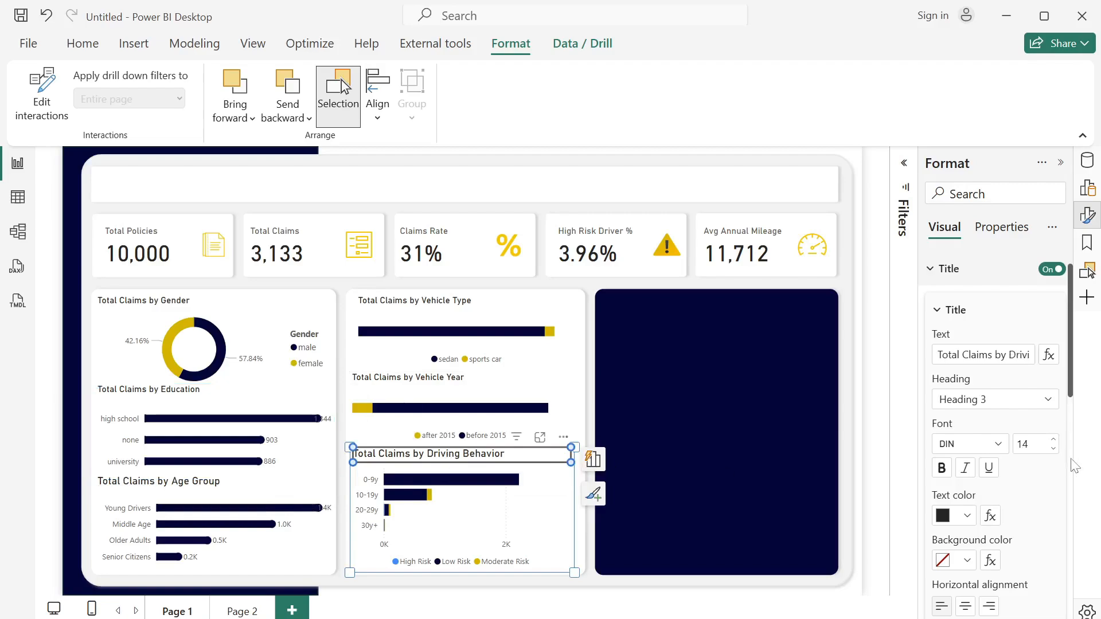
text(12)
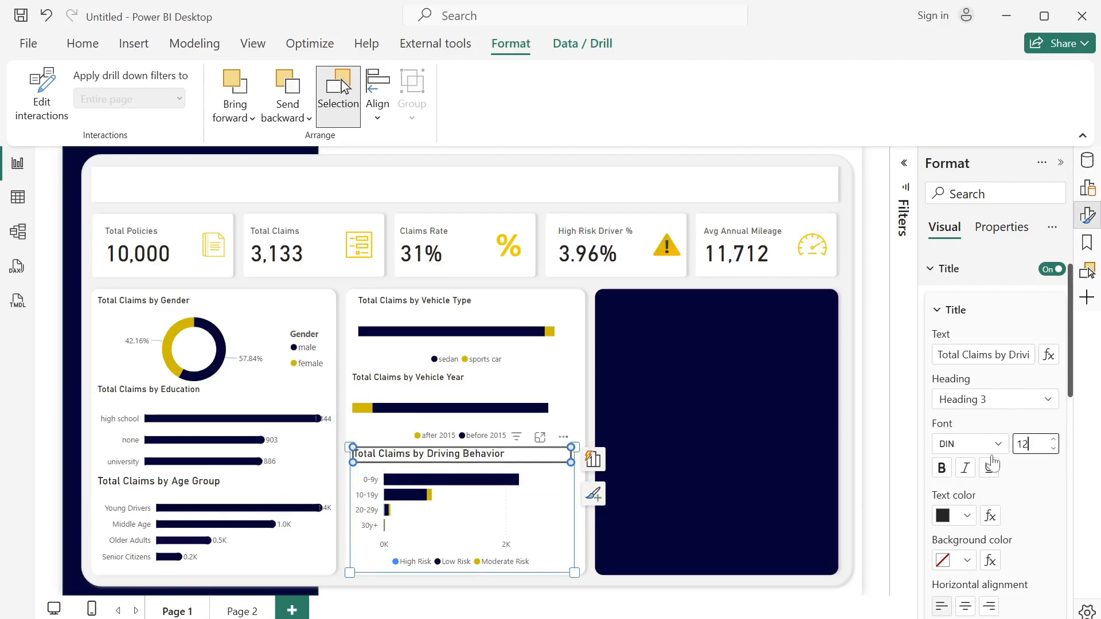
click(185, 484)
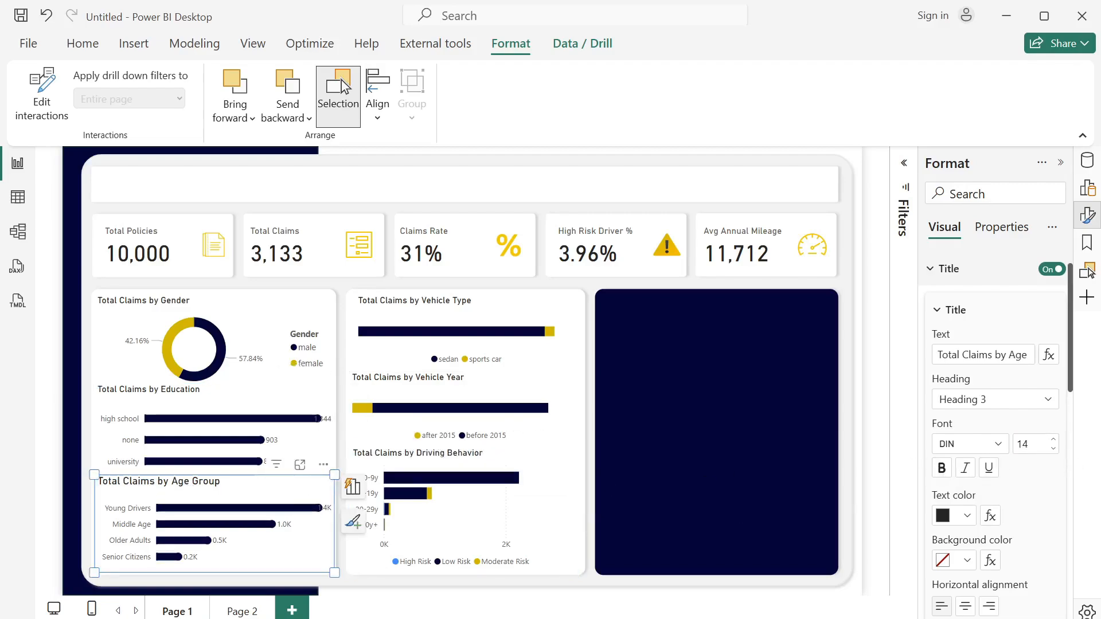
double_click(1023, 444)
text(12)
- Turn on data labels for the Vehicle Type and Vehicle Year charts together, then deselect them
scroll(1042, 493, down, 5)
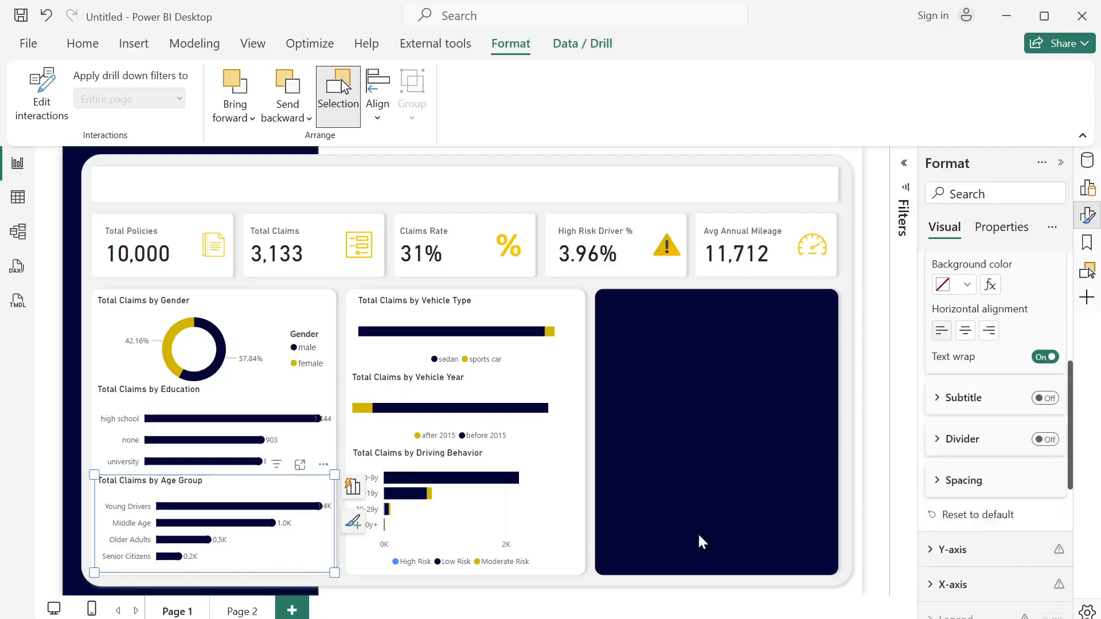
click(505, 321)
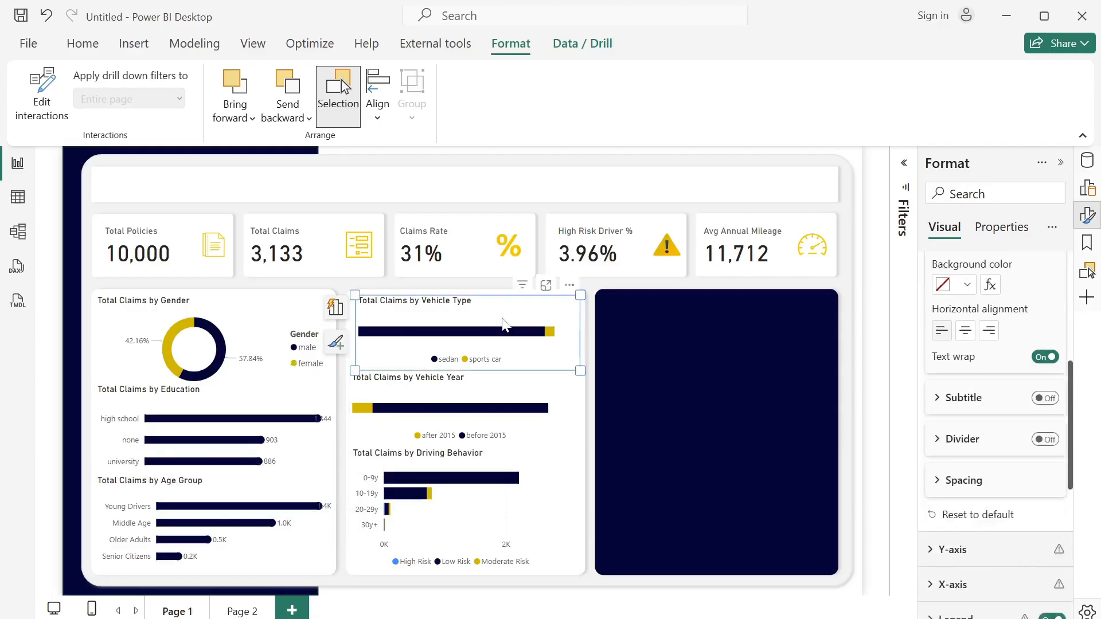
ctrl+click(563, 412)
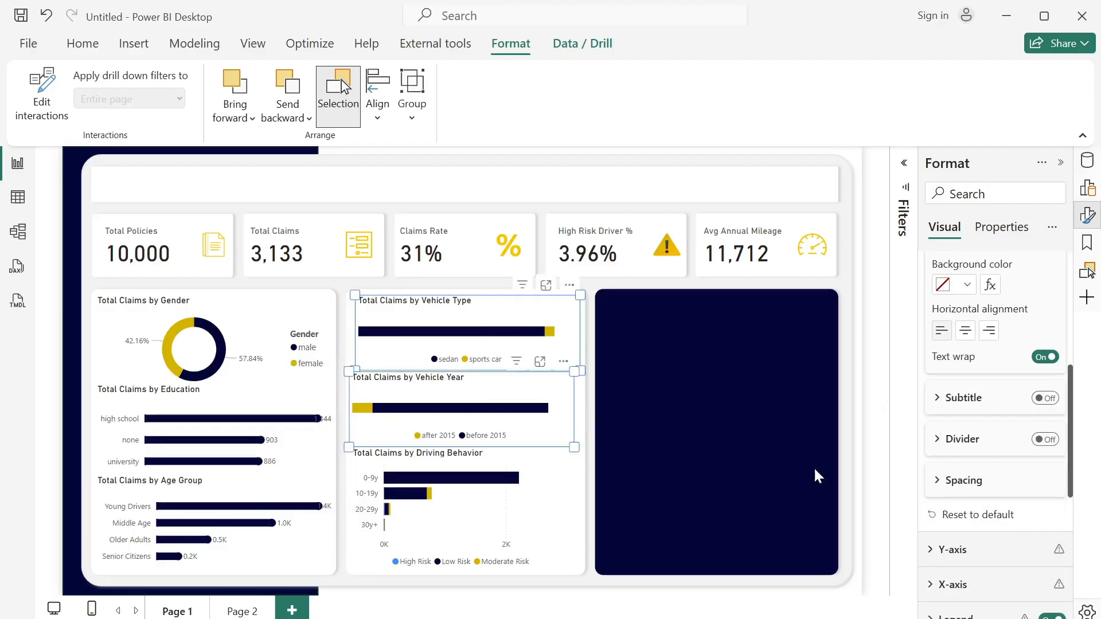
drag(1070, 390, 1062, 509)
click(1055, 498)
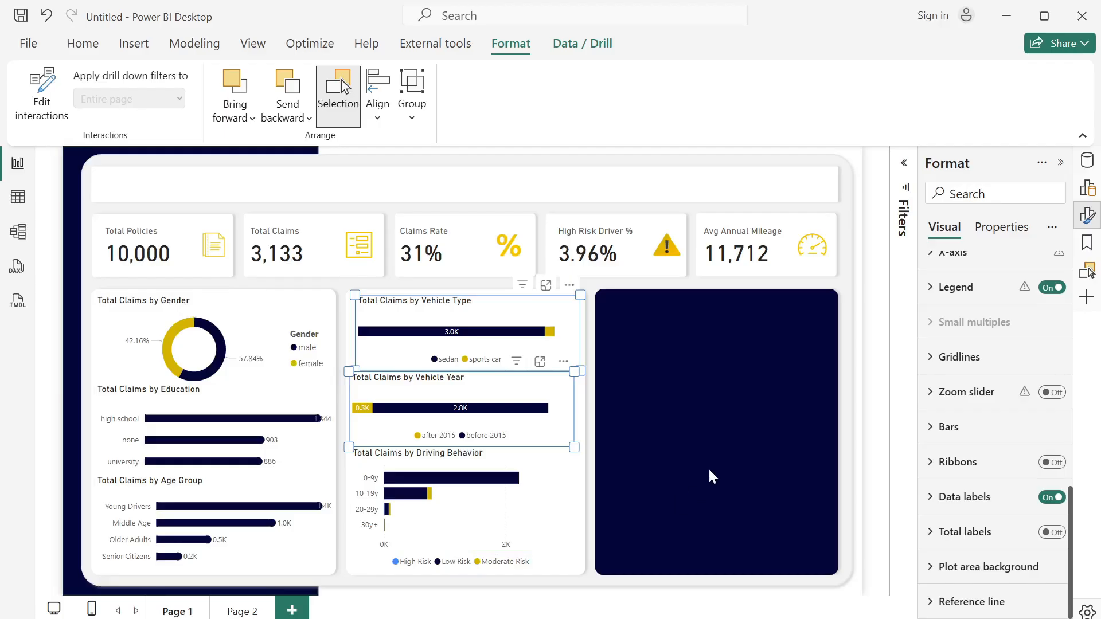
click(656, 428)
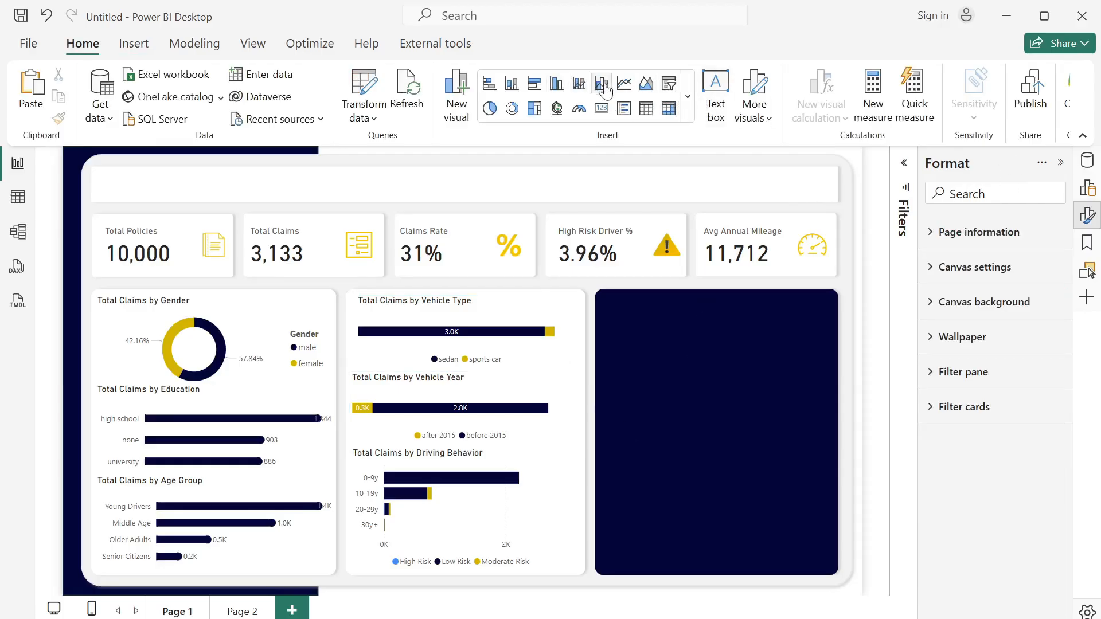
- Insert a clustered column chart and size it to about 367 wide by 444 high, filling the empty navy panel
click(560, 91)
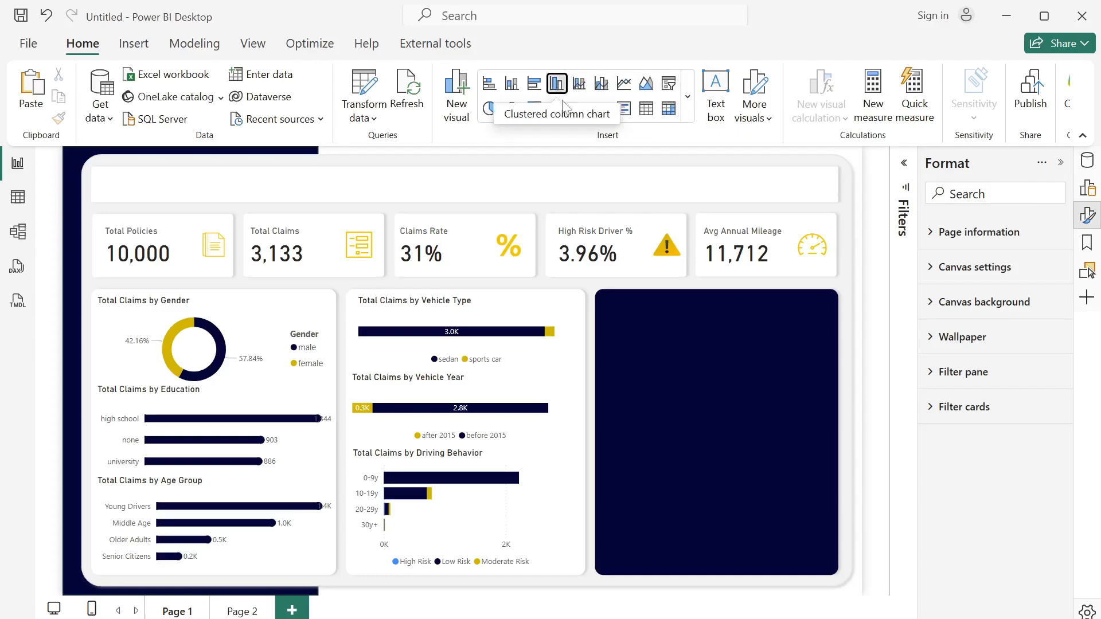
drag(696, 446, 692, 352)
drag(722, 425, 830, 572)
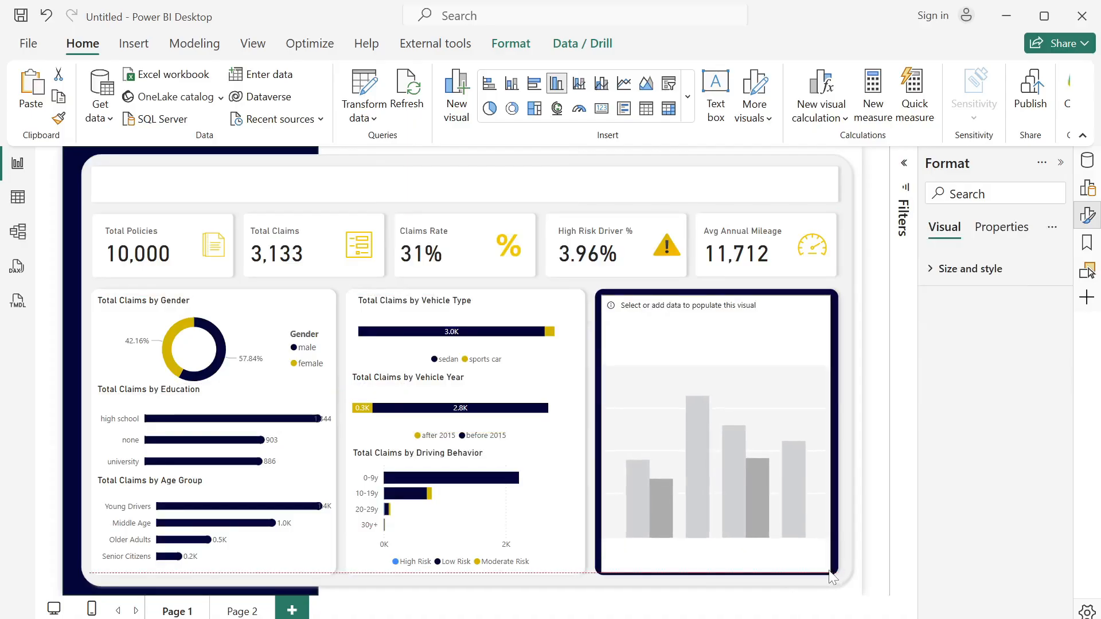
- Plot Total Claims on the Y-axis against Annual Mileage (bins) on the X-axis of the new column chart
click(1084, 170)
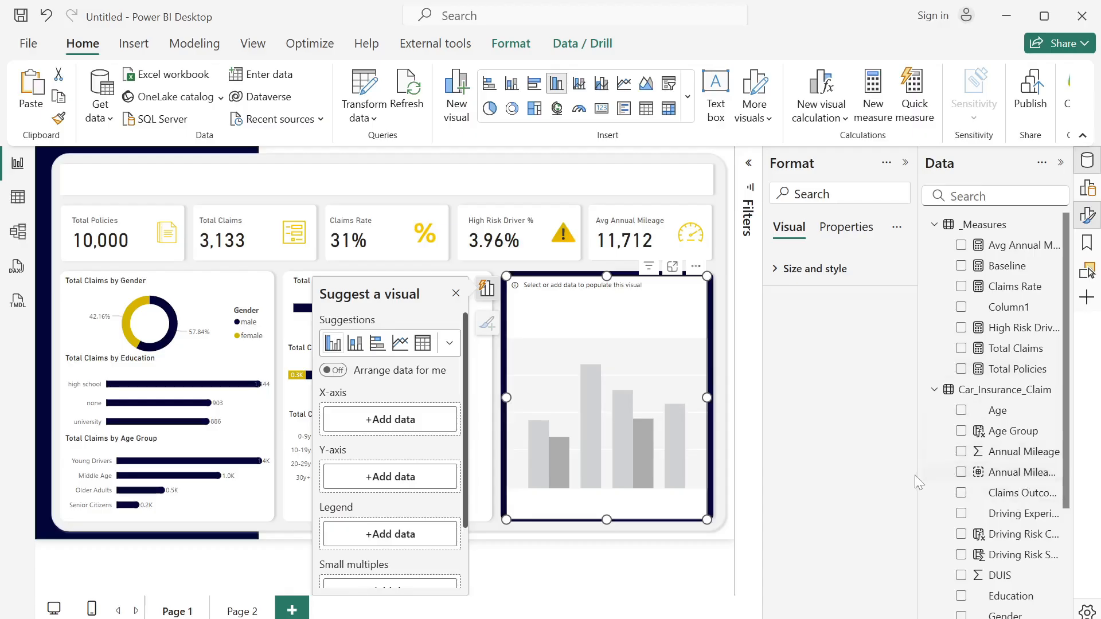
drag(918, 483, 865, 482)
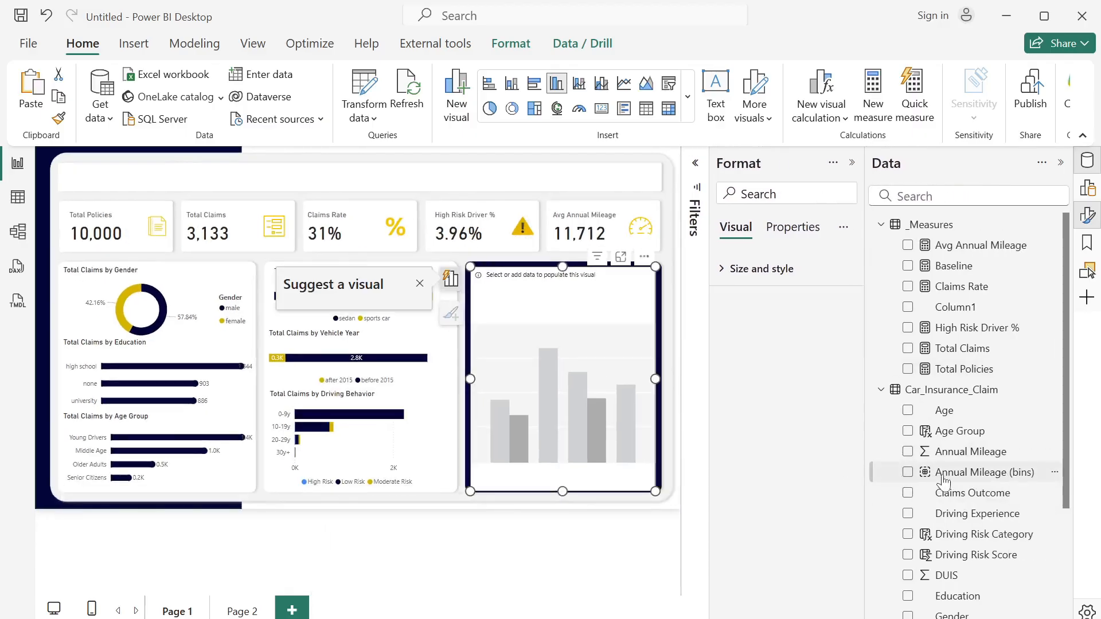
click(1085, 220)
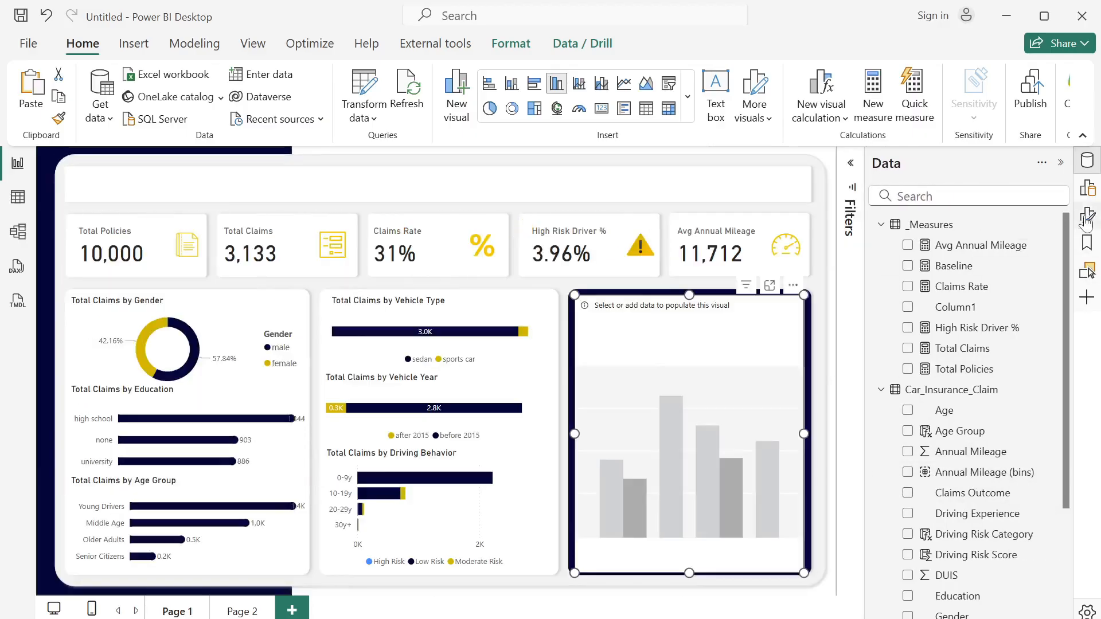
click(1075, 195)
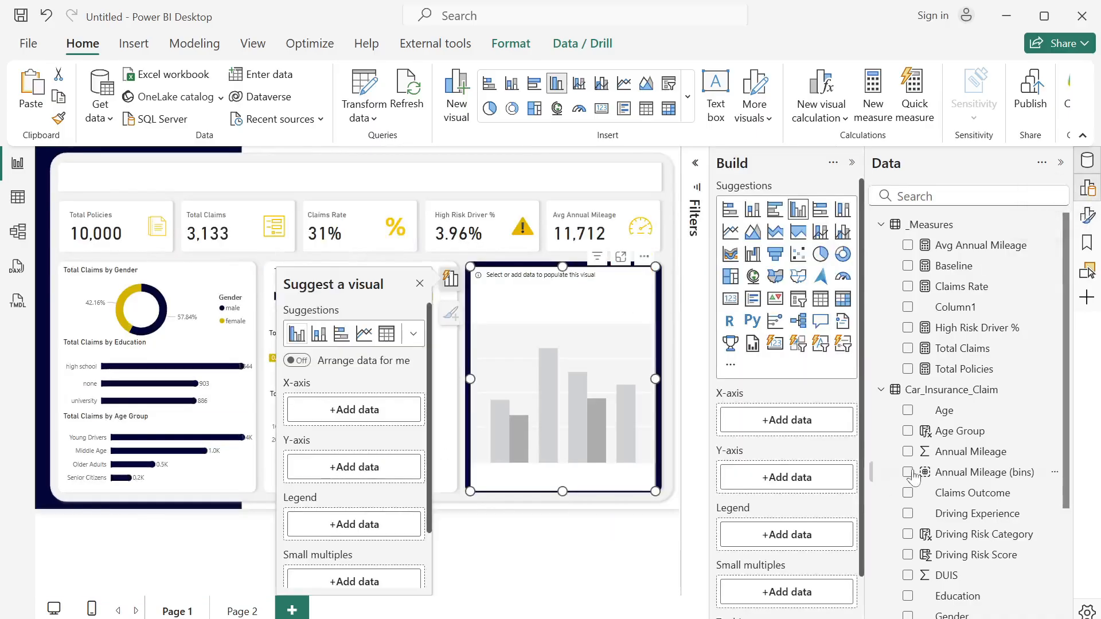
drag(956, 487, 774, 431)
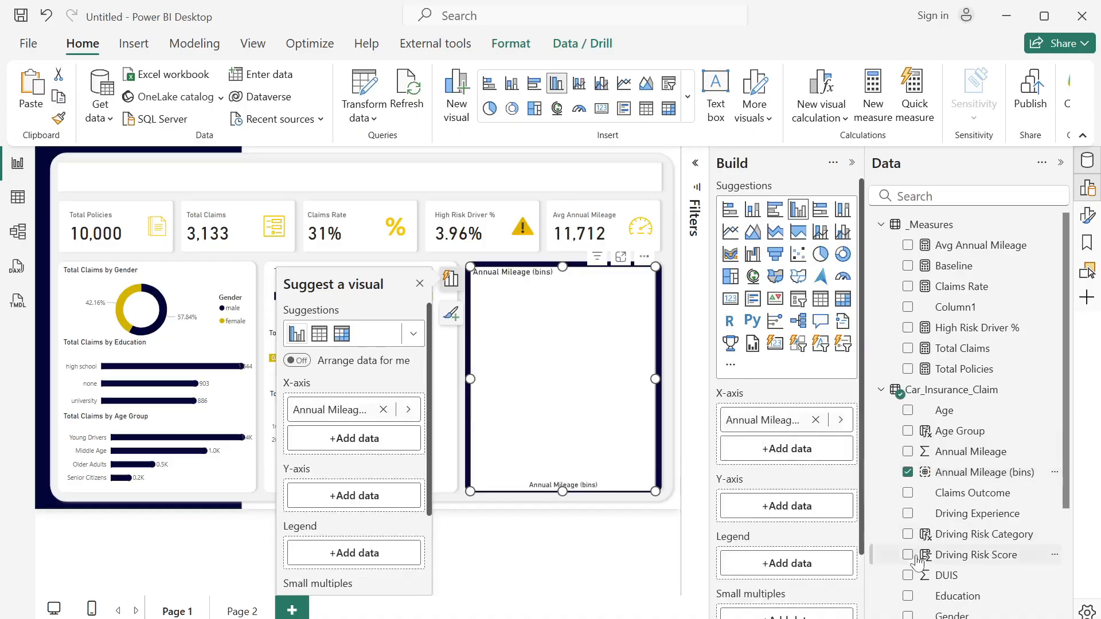
drag(973, 355, 797, 504)
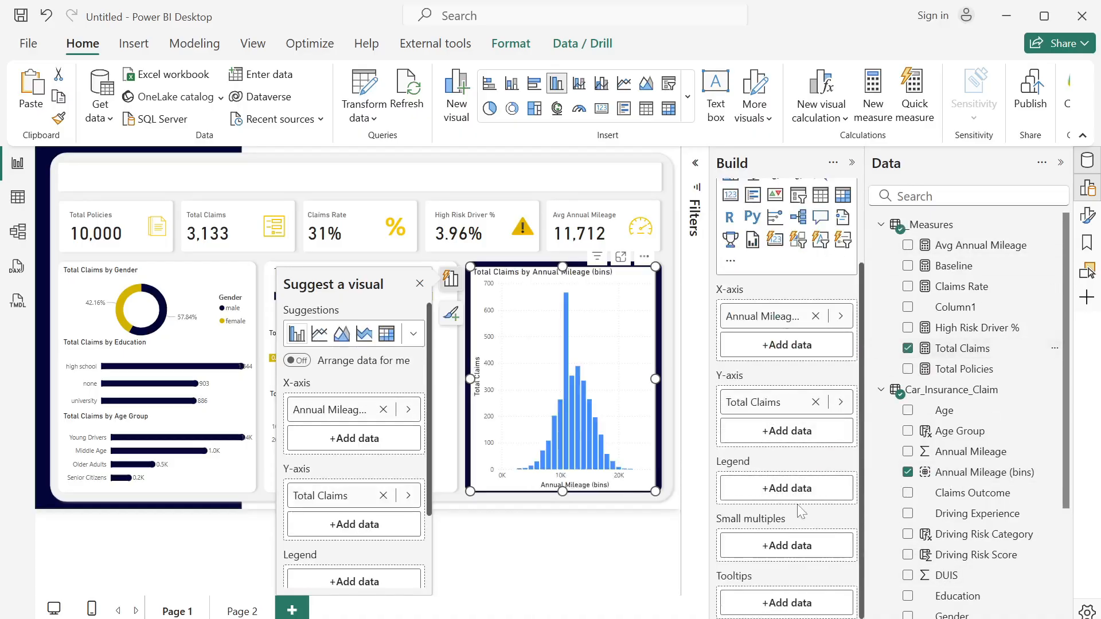
click(420, 285)
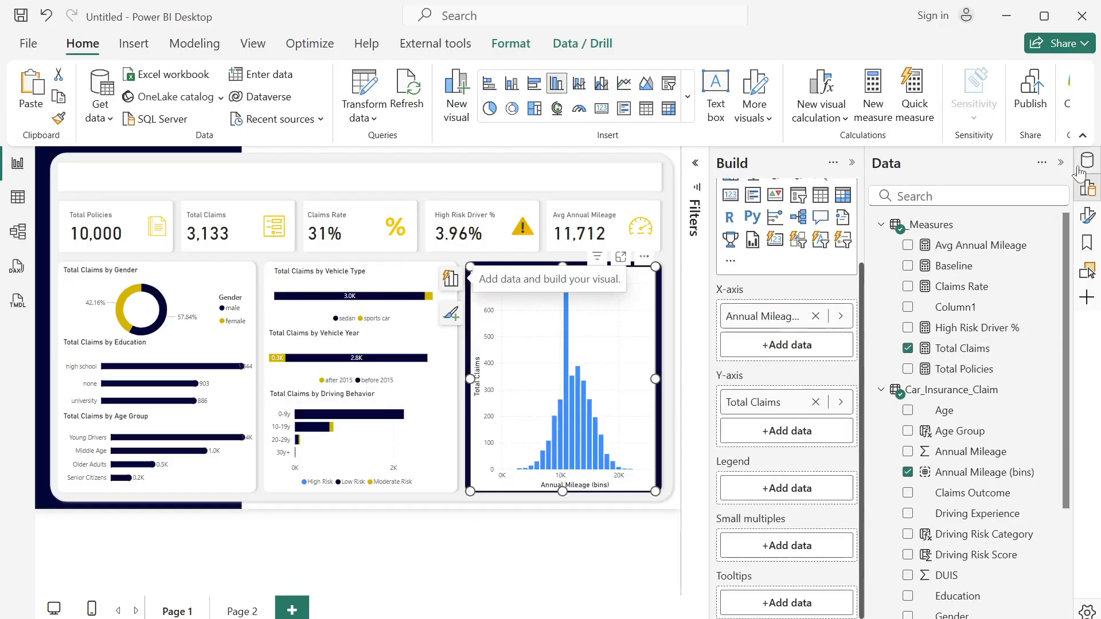
- Turn off the background of the Annual Mileage column chart
click(853, 164)
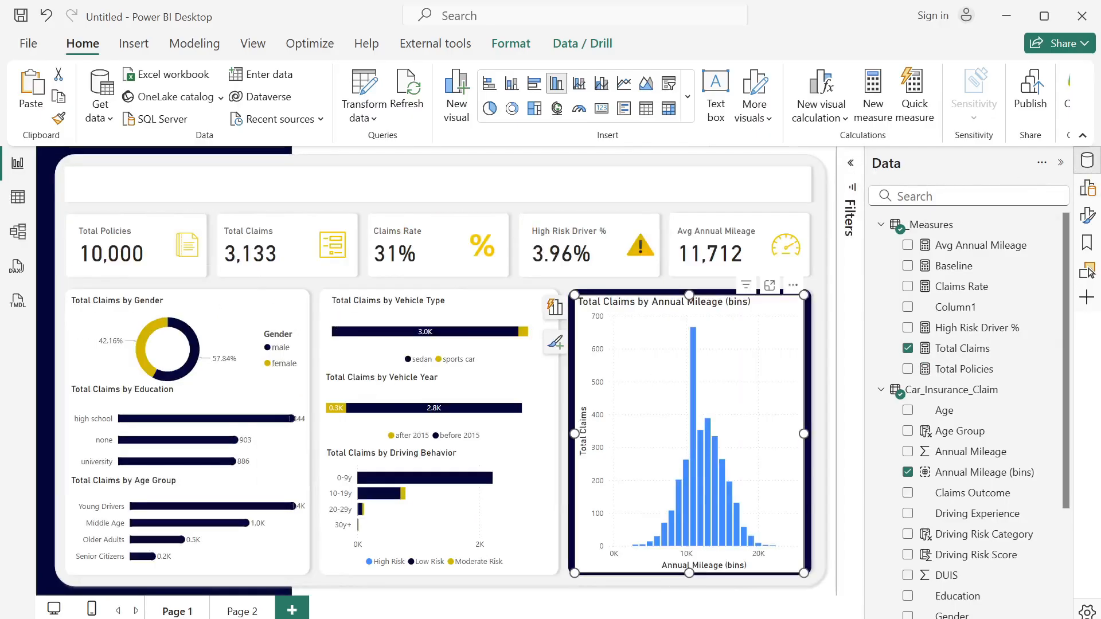
click(1087, 216)
click(1061, 162)
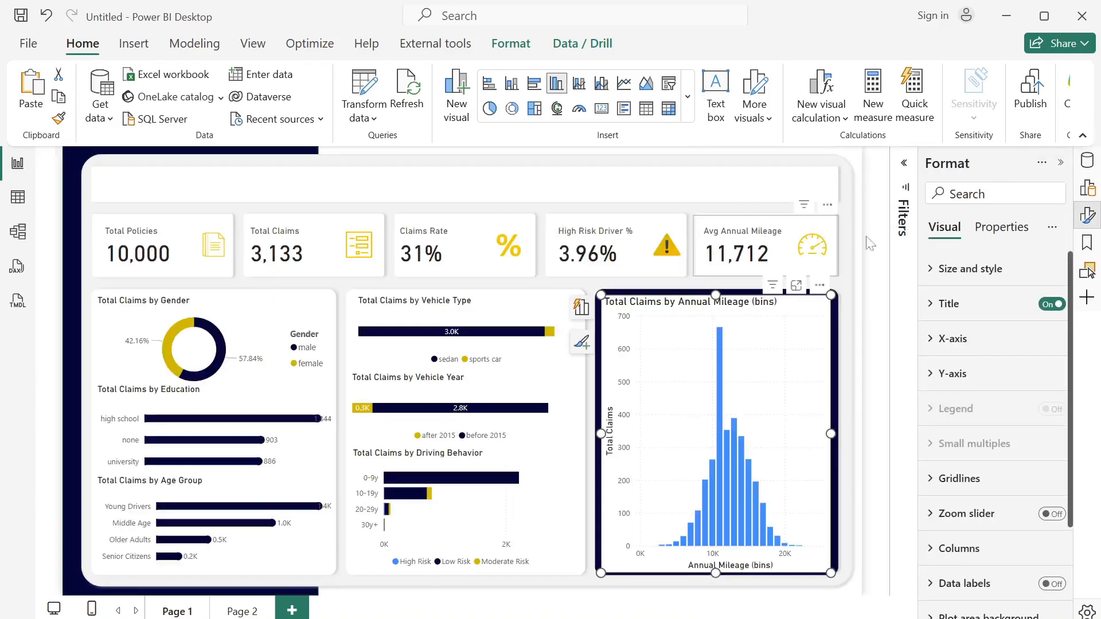
click(930, 276)
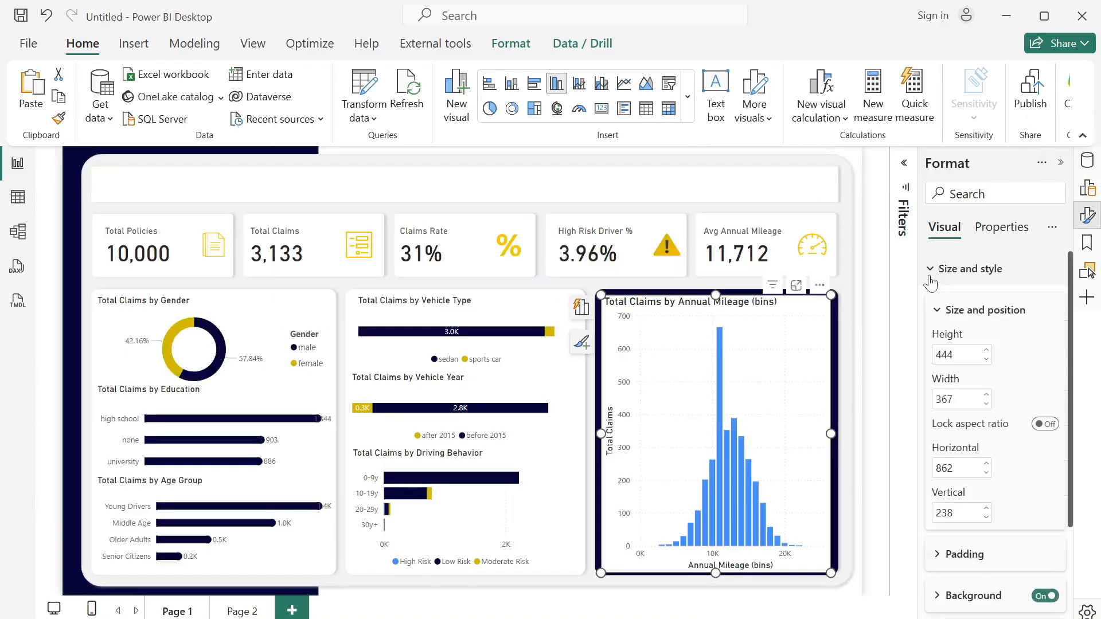
click(1044, 598)
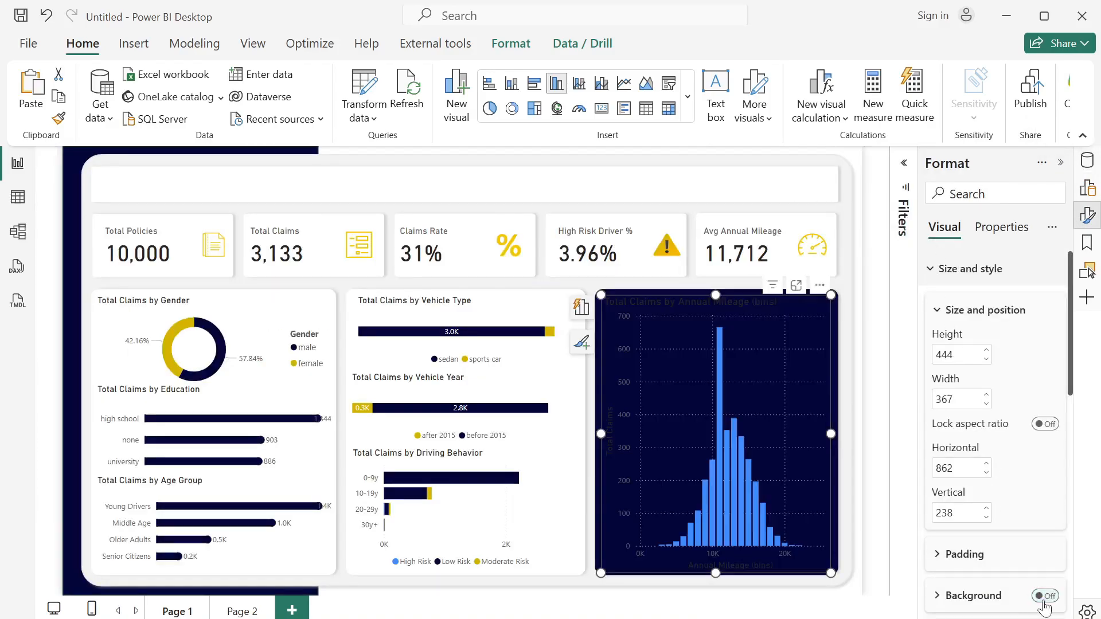
- Color the X-axis values of the Annual Mileage chart white
drag(1072, 393, 1099, 504)
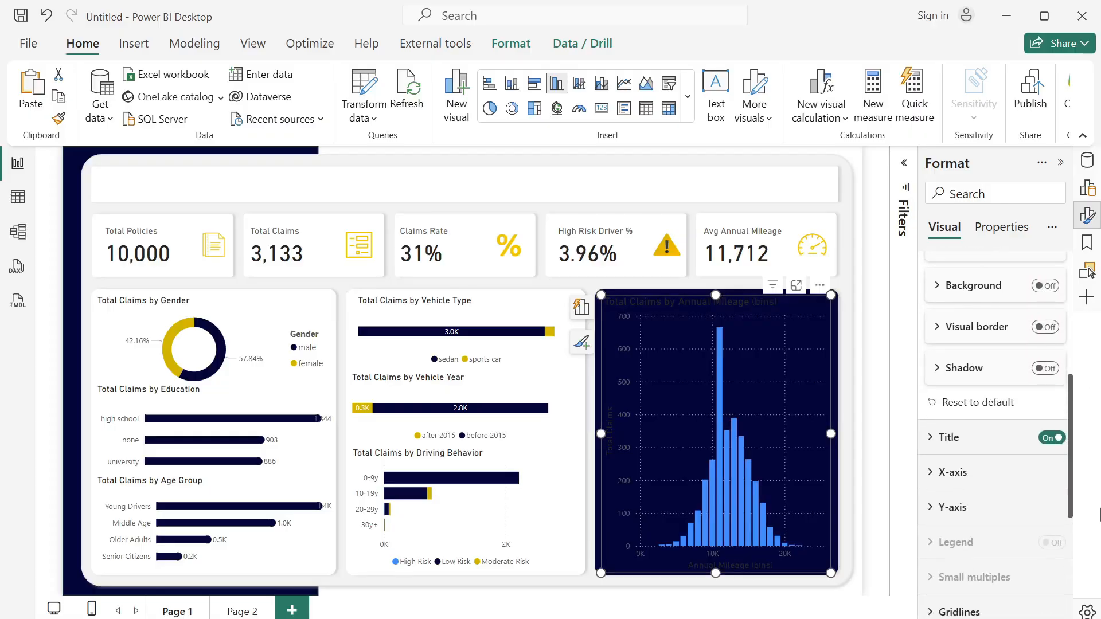
click(935, 499)
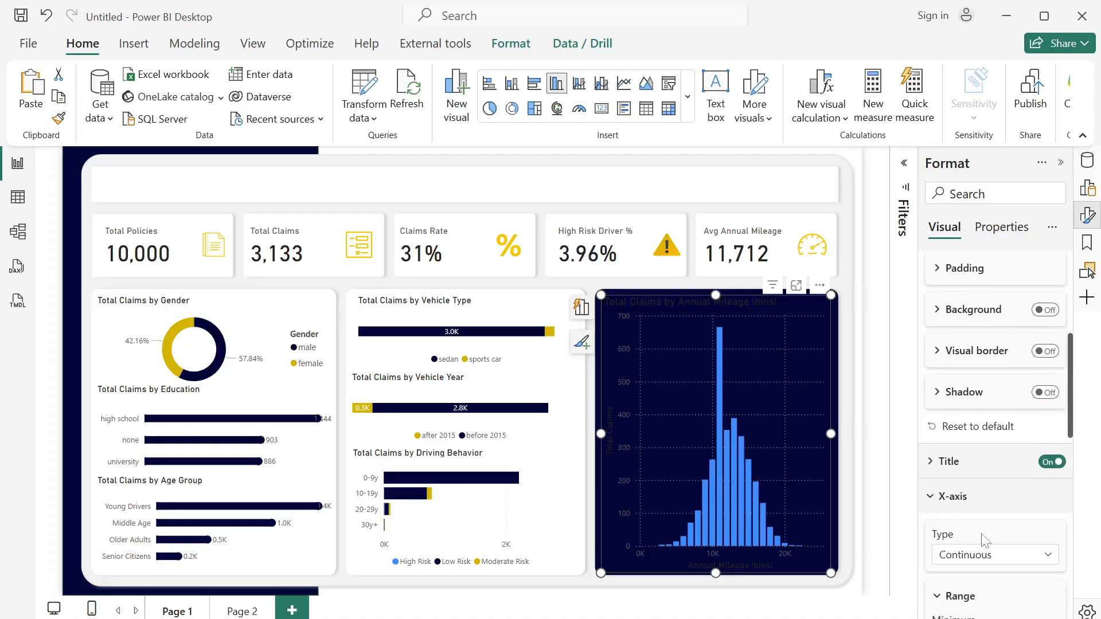
drag(1075, 435, 1079, 535)
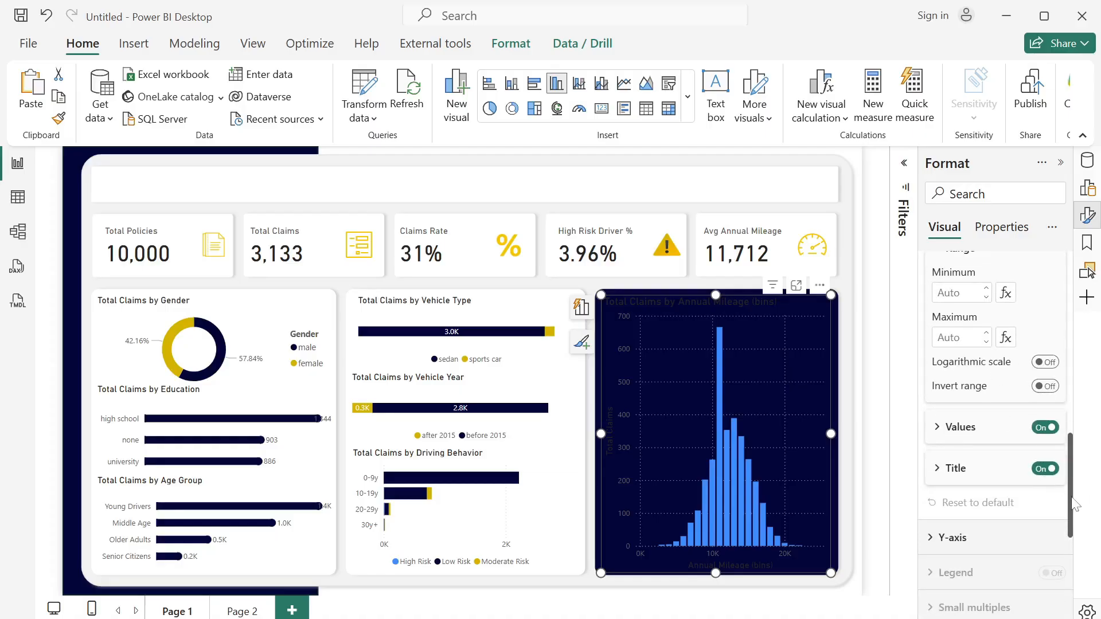
click(933, 434)
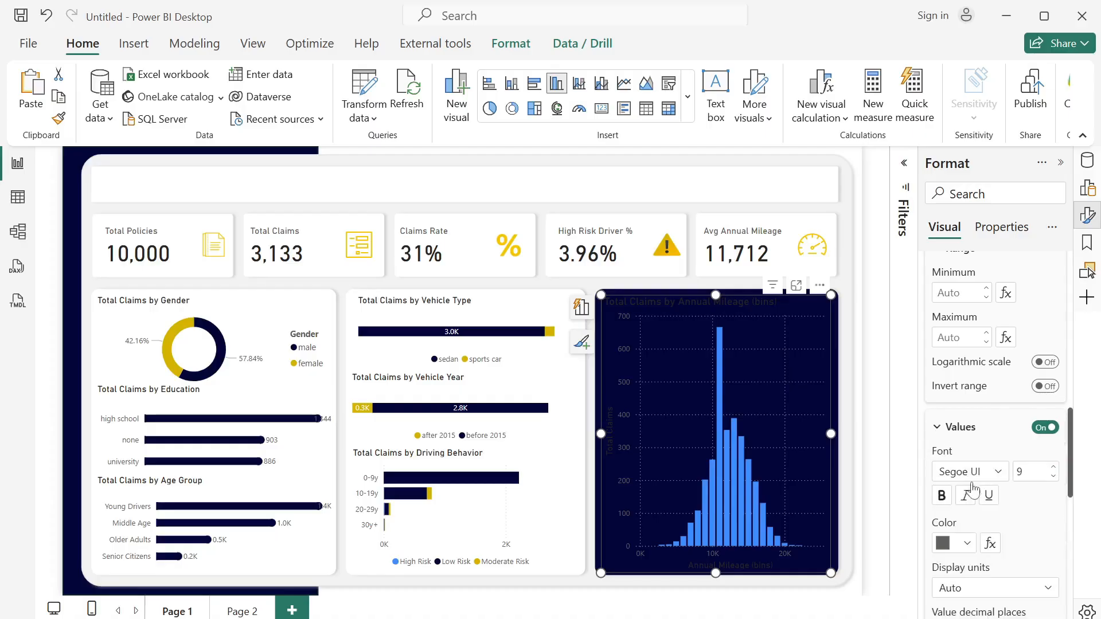
click(967, 543)
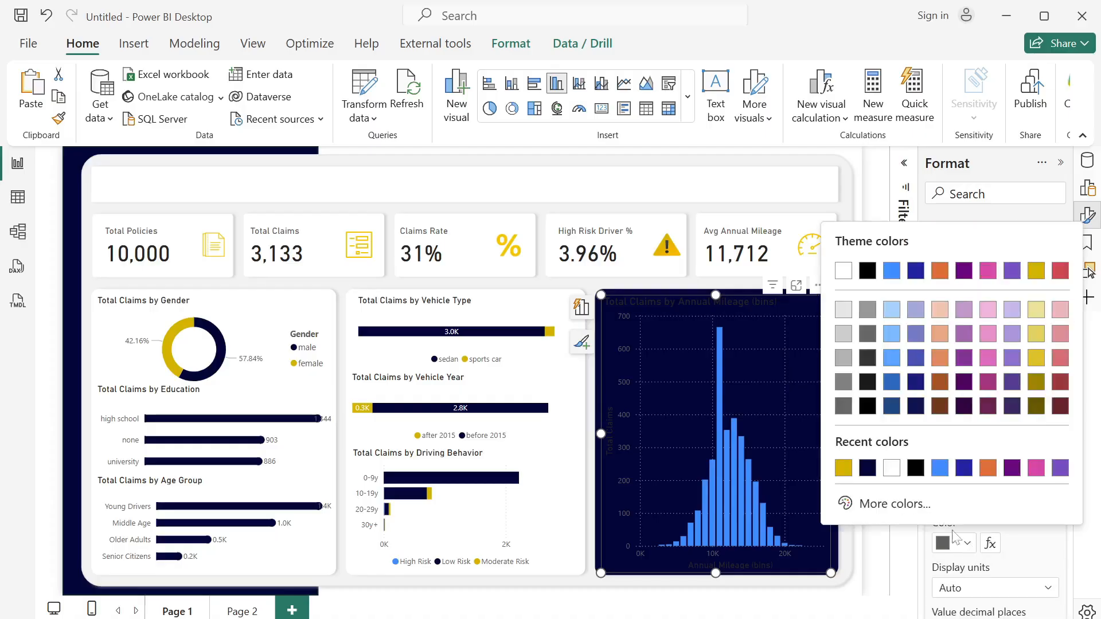
click(892, 471)
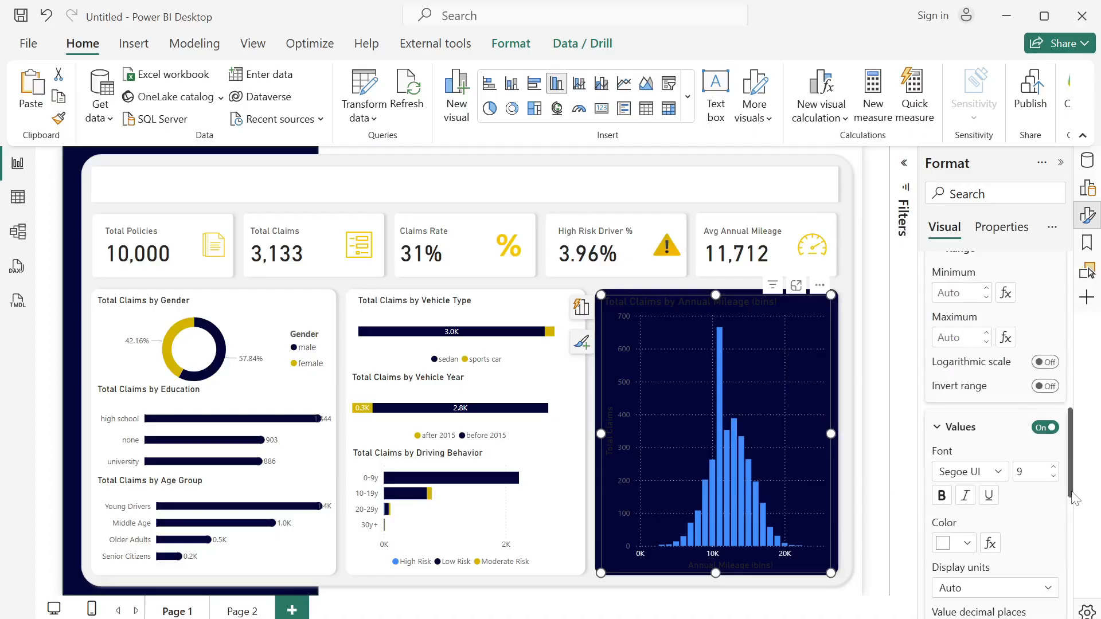
- Color the X-axis title of the Annual Mileage chart white
drag(1074, 497, 1089, 429)
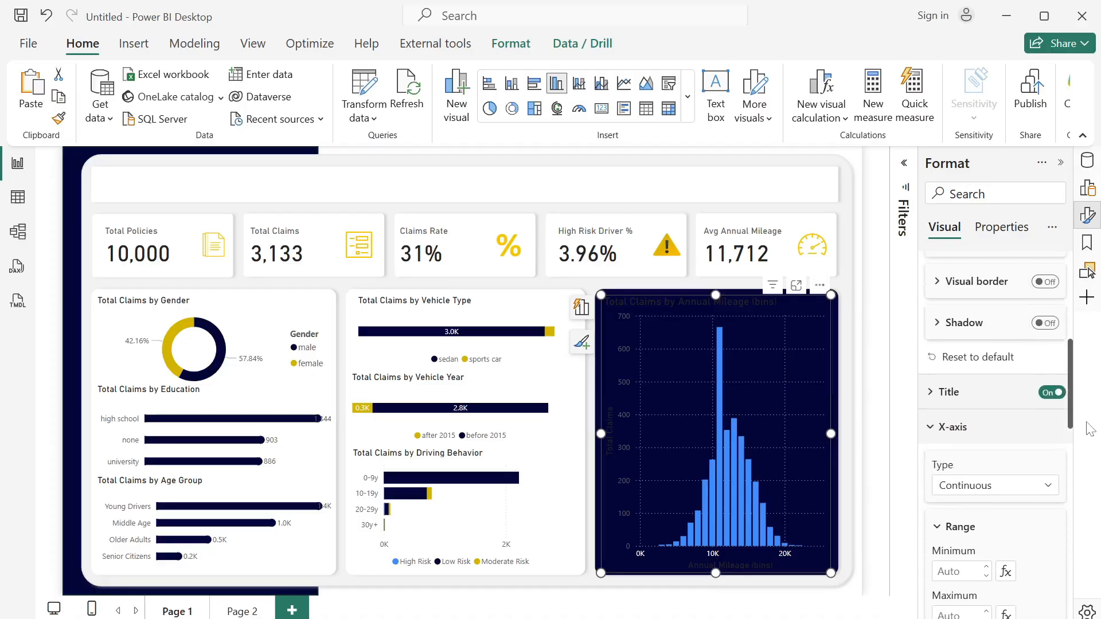
scroll(1069, 425, up, 2)
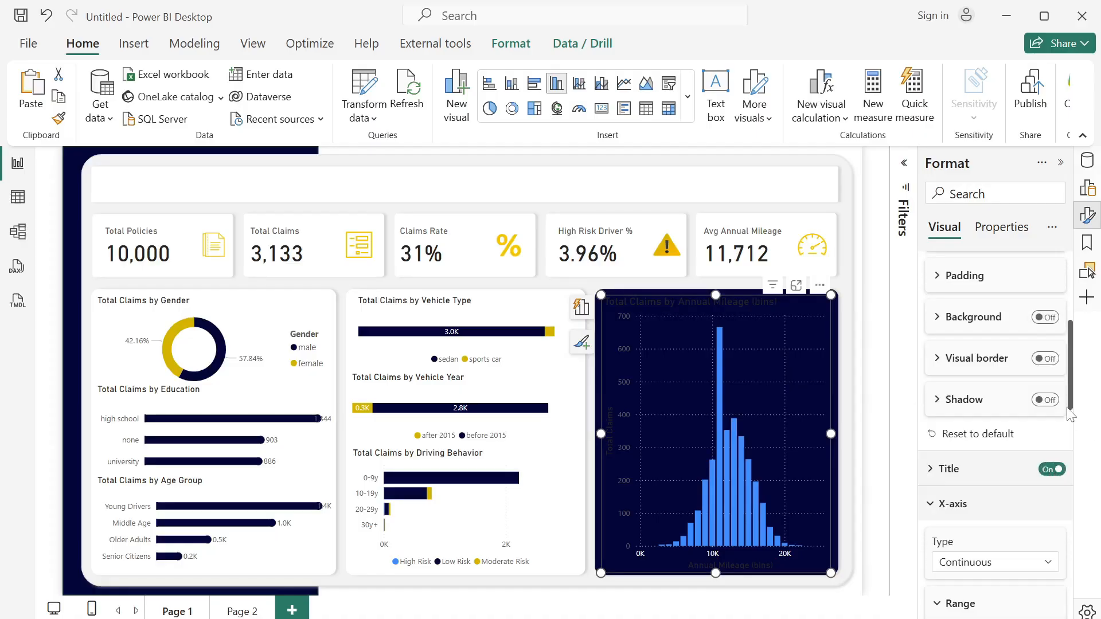
drag(1073, 410, 1081, 573)
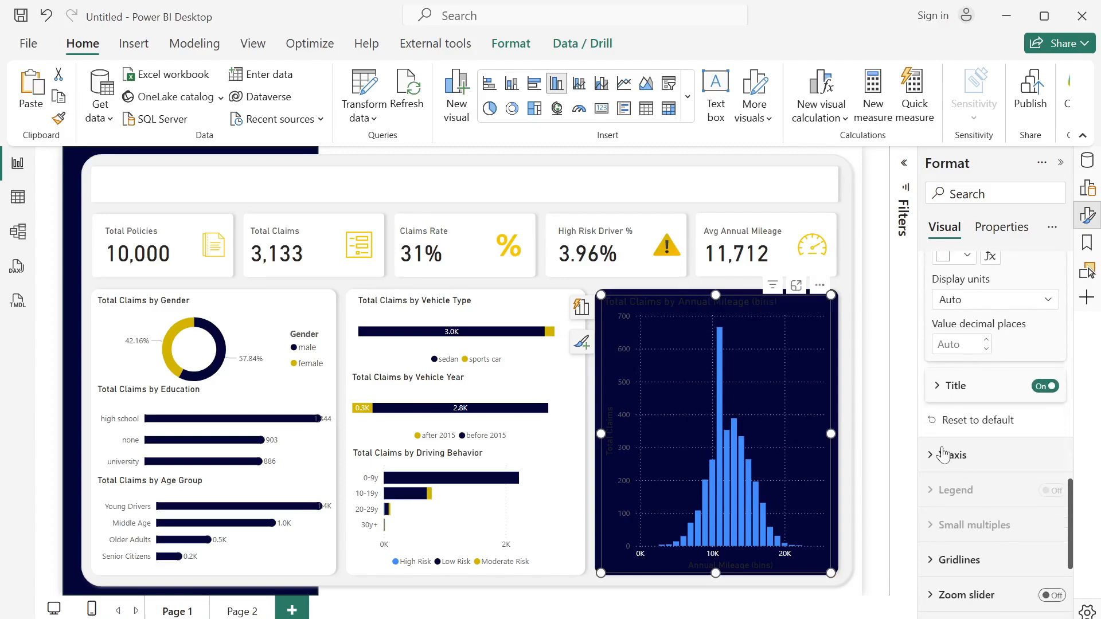
click(943, 389)
click(970, 592)
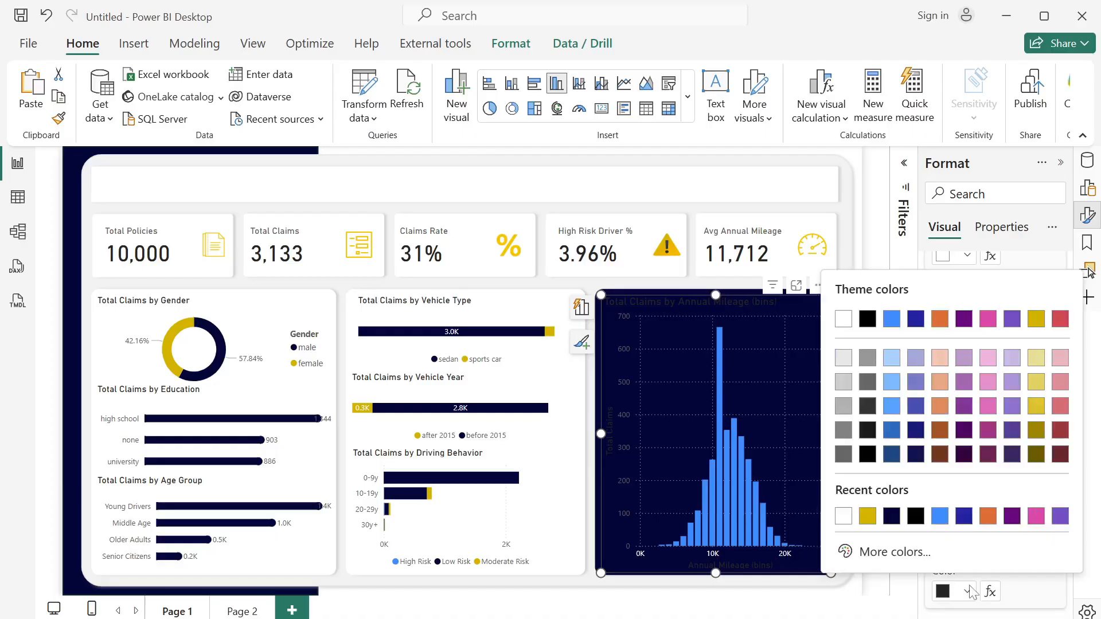
click(843, 522)
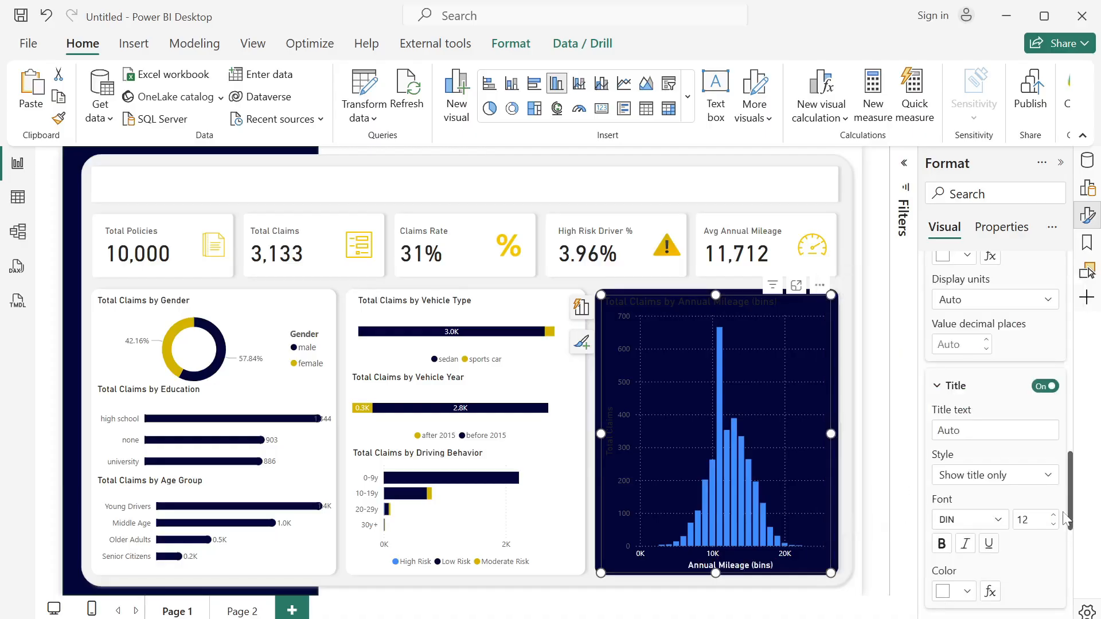
- Color the Y-axis values of the Annual Mileage chart white and turn off its Y-axis title
drag(1071, 513, 1070, 565)
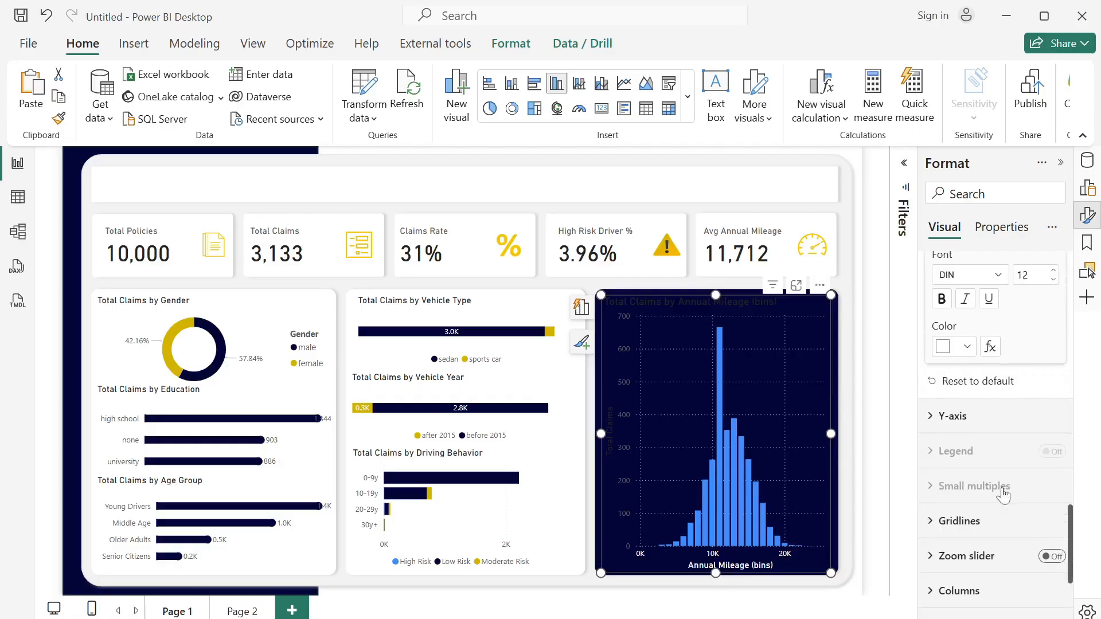
click(932, 424)
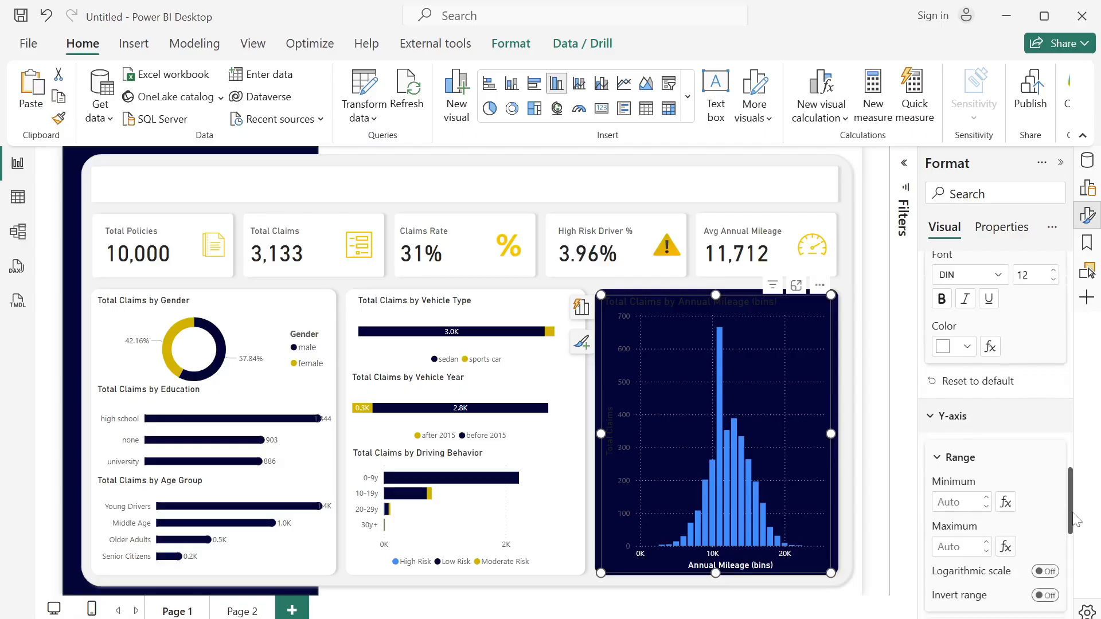
drag(1071, 527, 1071, 573)
click(936, 398)
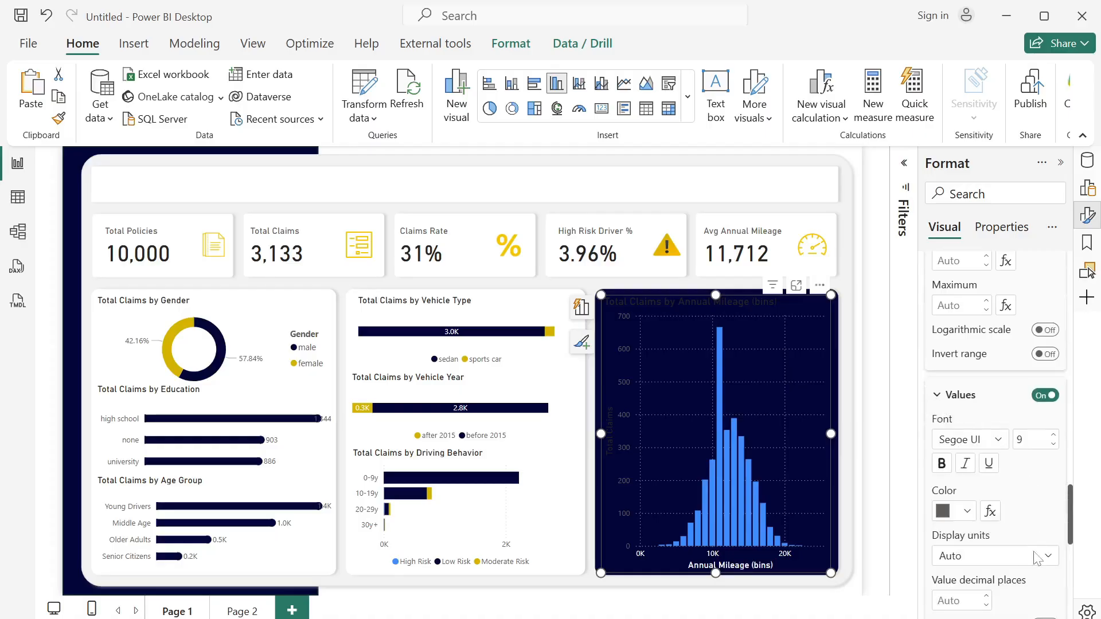
click(968, 511)
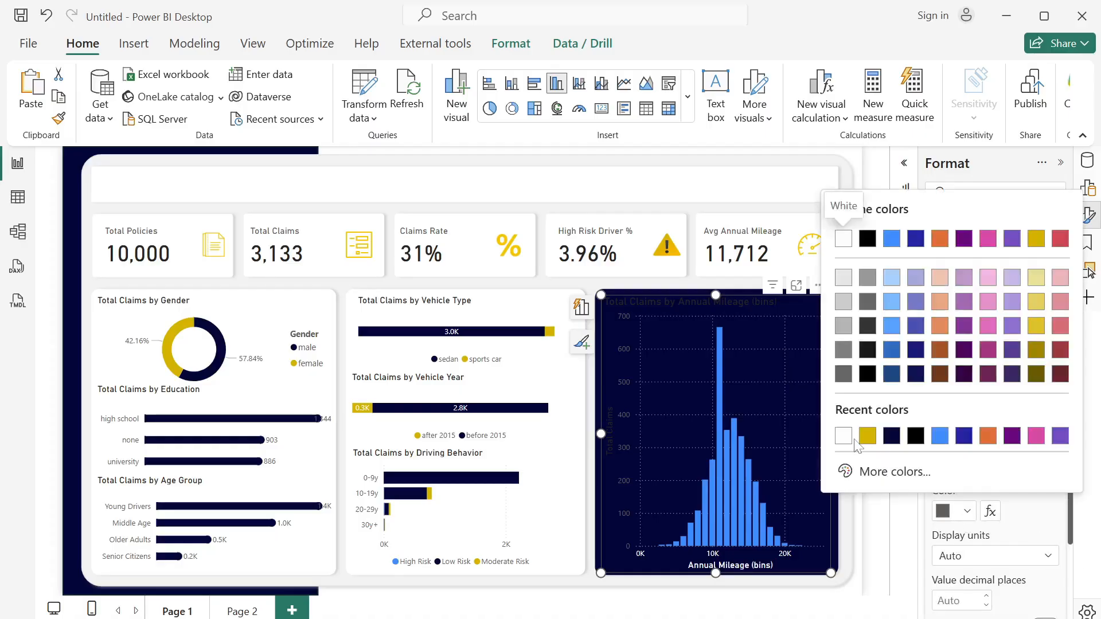
click(844, 437)
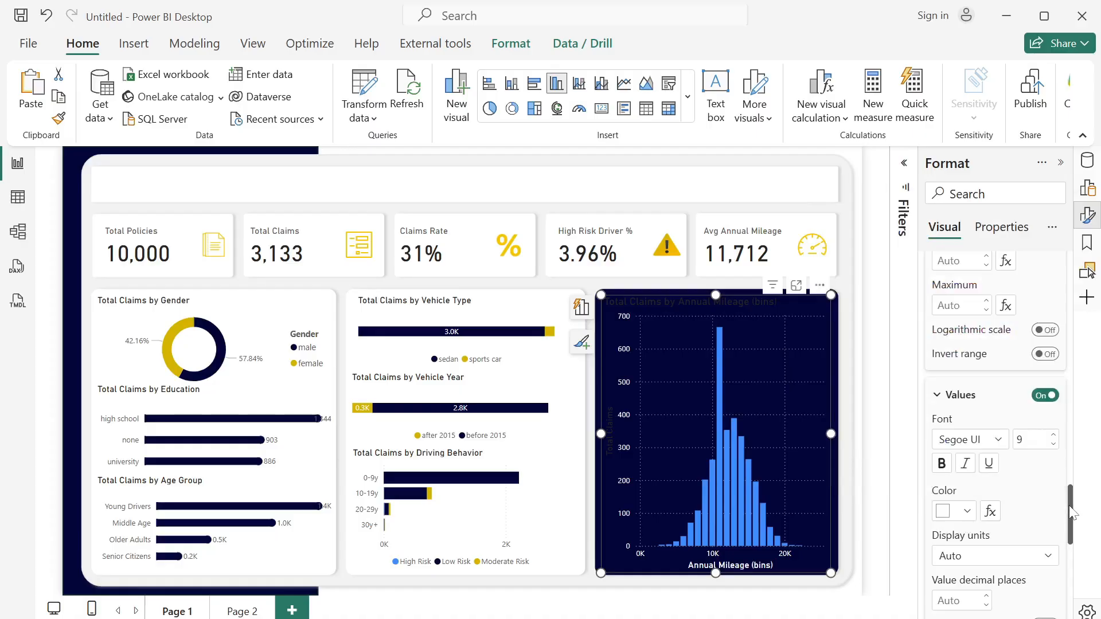
drag(1071, 513, 1072, 567)
click(1045, 340)
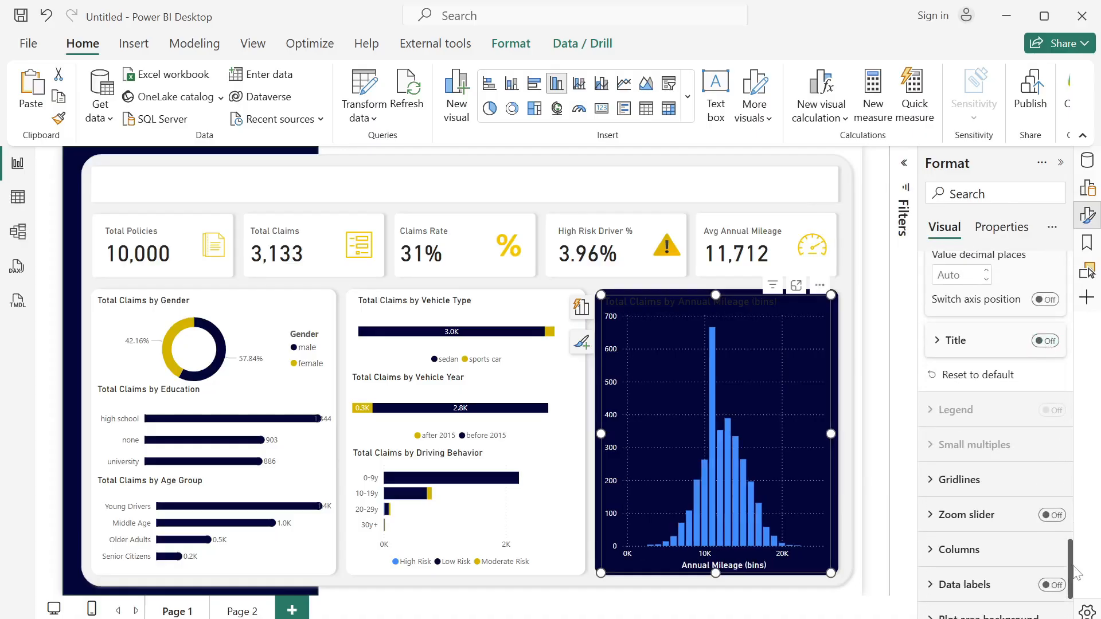
- Color the columns of the Annual Mileage chart with the recently used gold
click(931, 551)
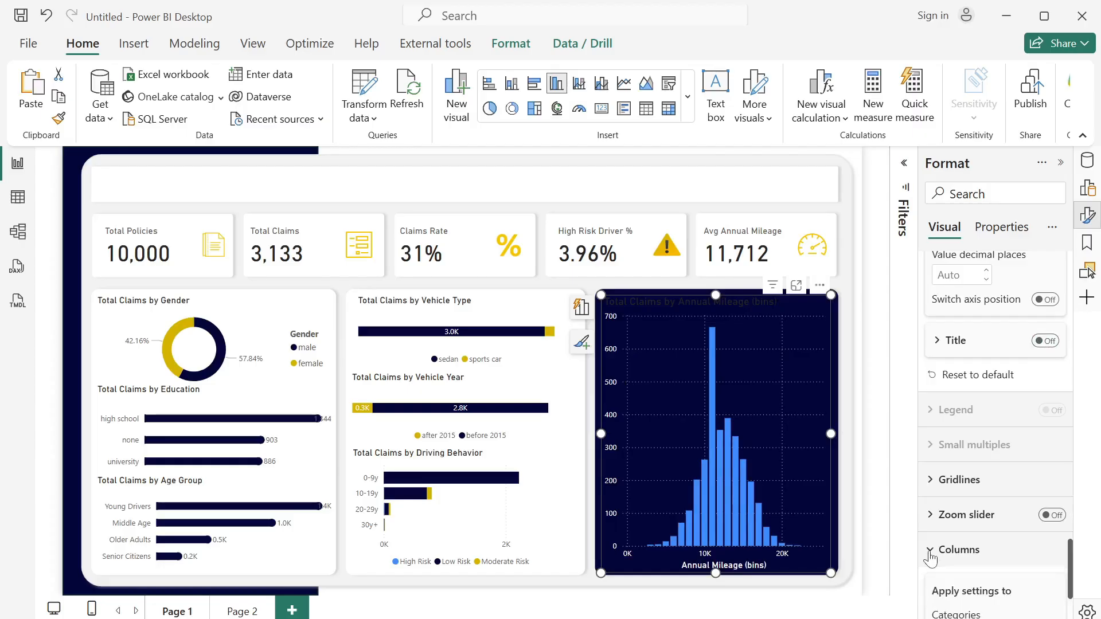
drag(1071, 542, 1071, 594)
click(967, 370)
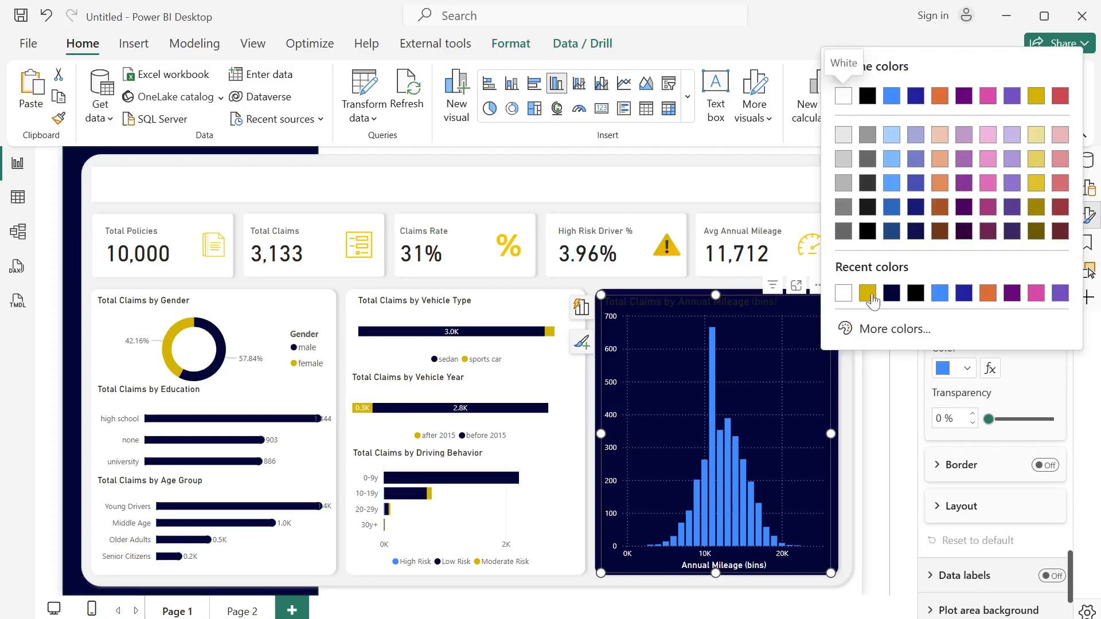
click(865, 293)
- Turn off the horizontal and vertical gridlines of the Annual Mileage chart
drag(1074, 560, 1068, 525)
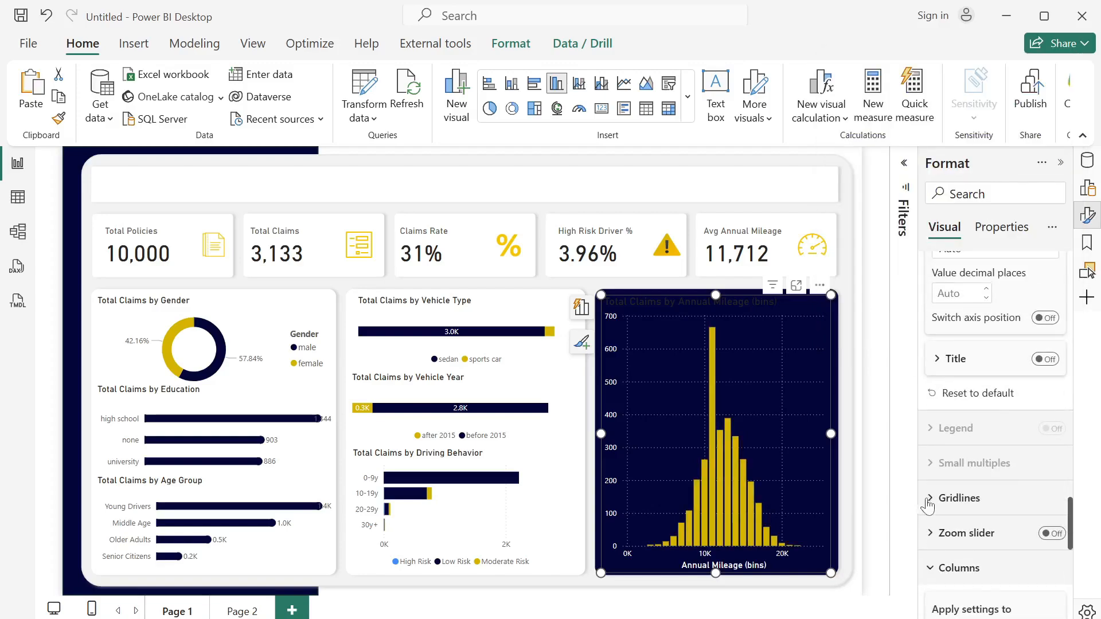
click(926, 500)
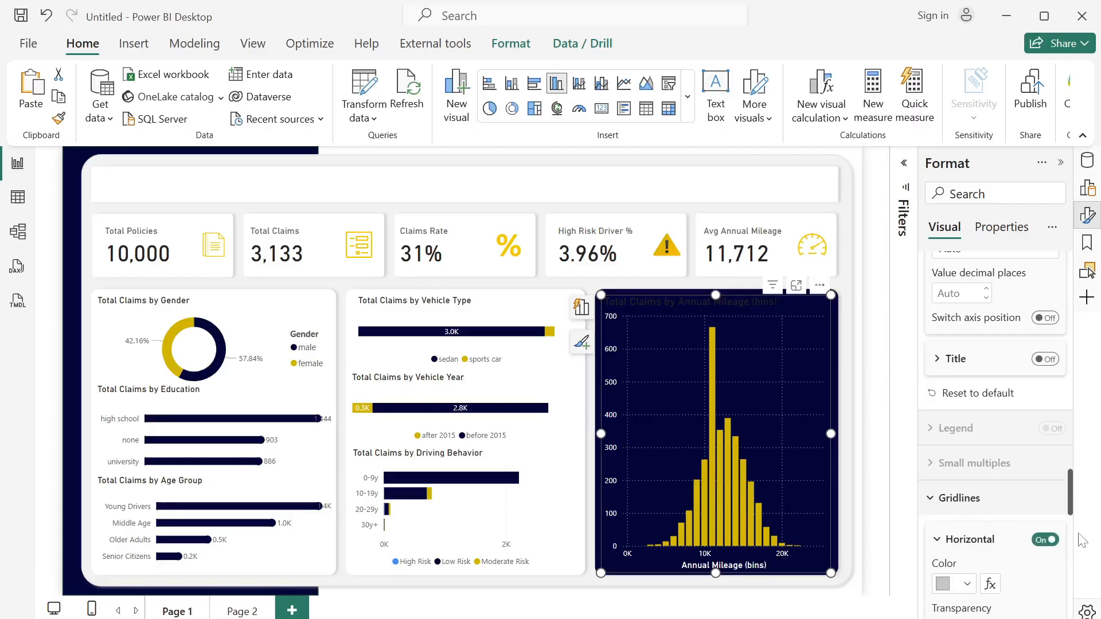
scroll(1071, 506, down, 4)
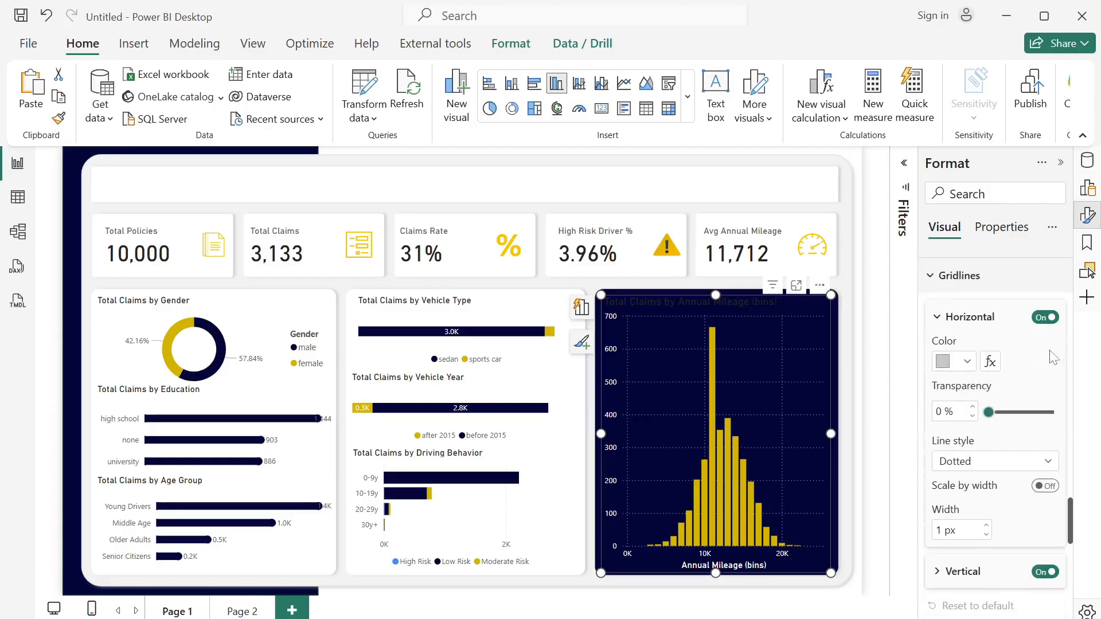
click(1044, 320)
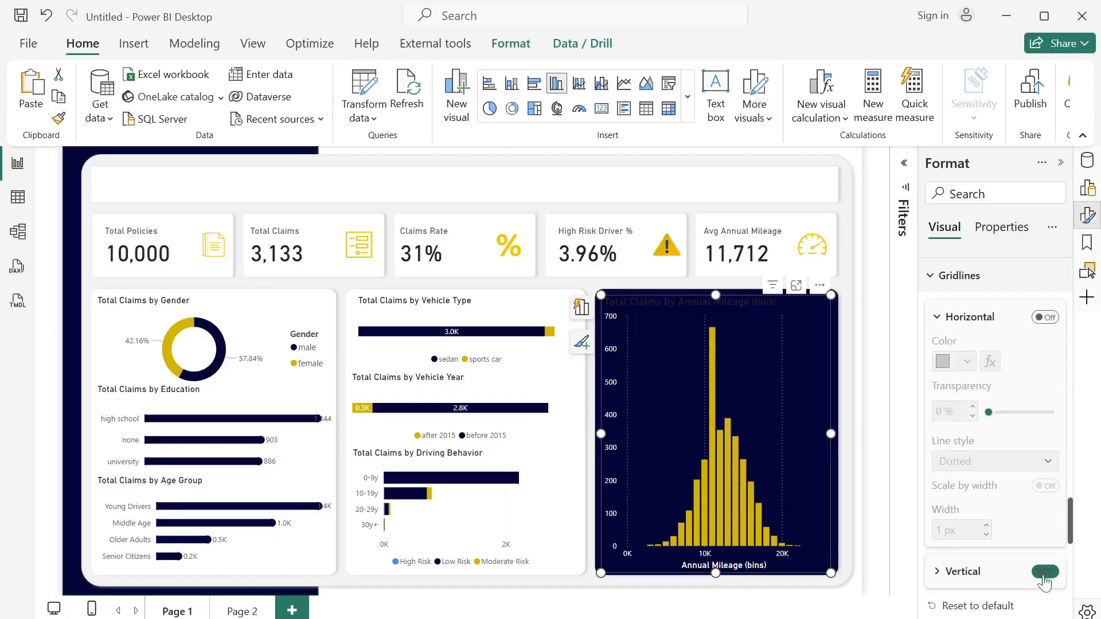
- Change the title text of the Annual Mileage chart to "Annual Mileage Distribution"
click(683, 300)
click(672, 298)
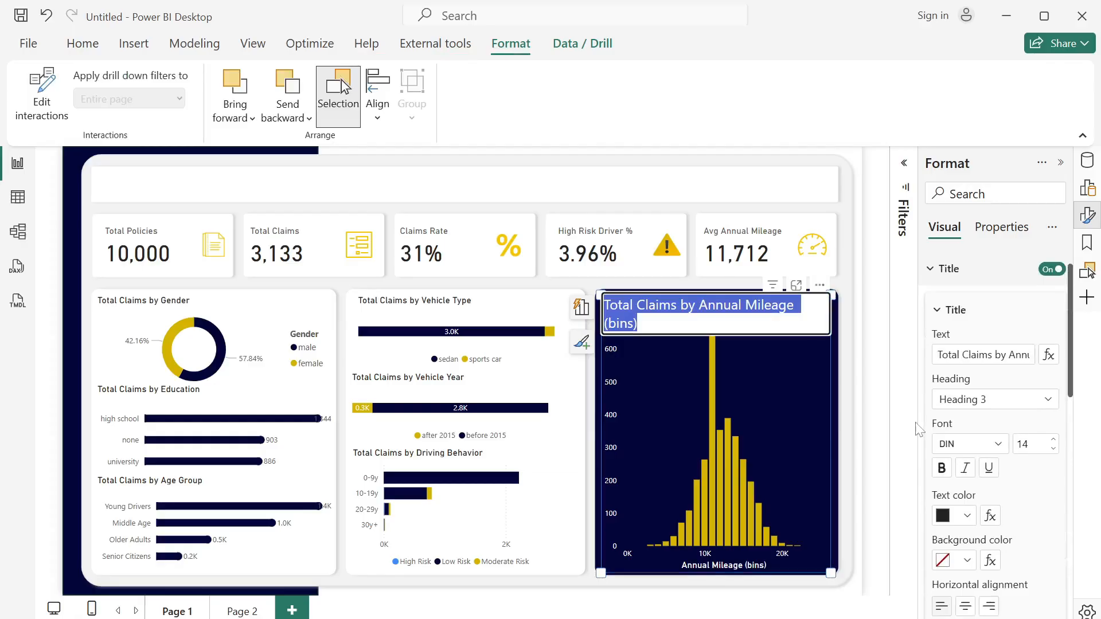
click(995, 355)
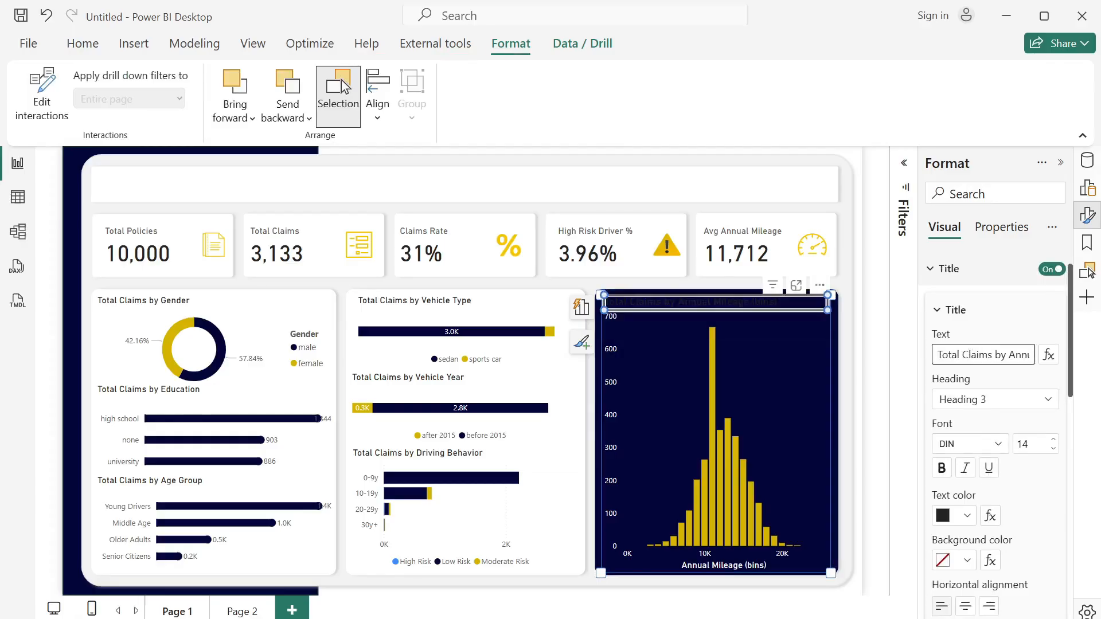
key(ctrl+a)
text(Ann)
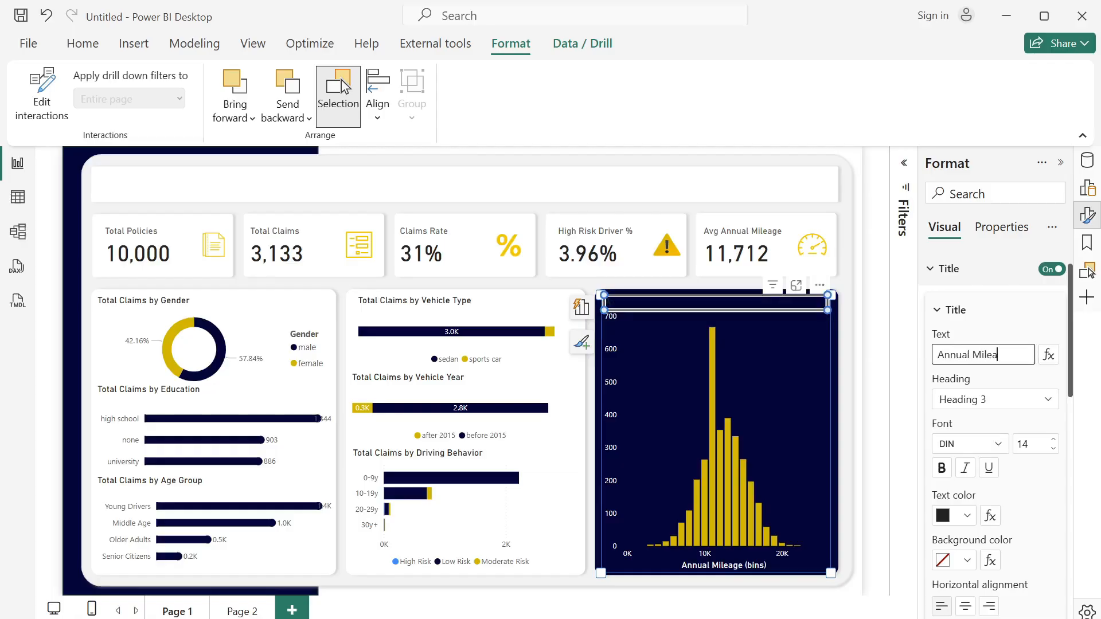
text(ual Mileage Distribution)
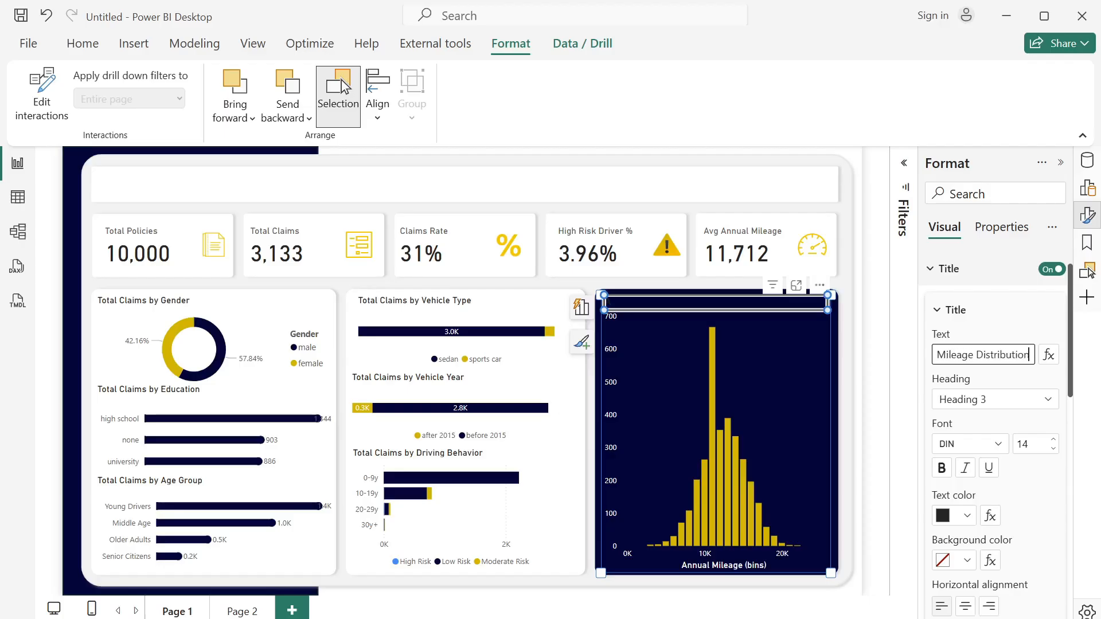
- Color the title of the Annual Mileage chart white and deselect the chart
click(967, 515)
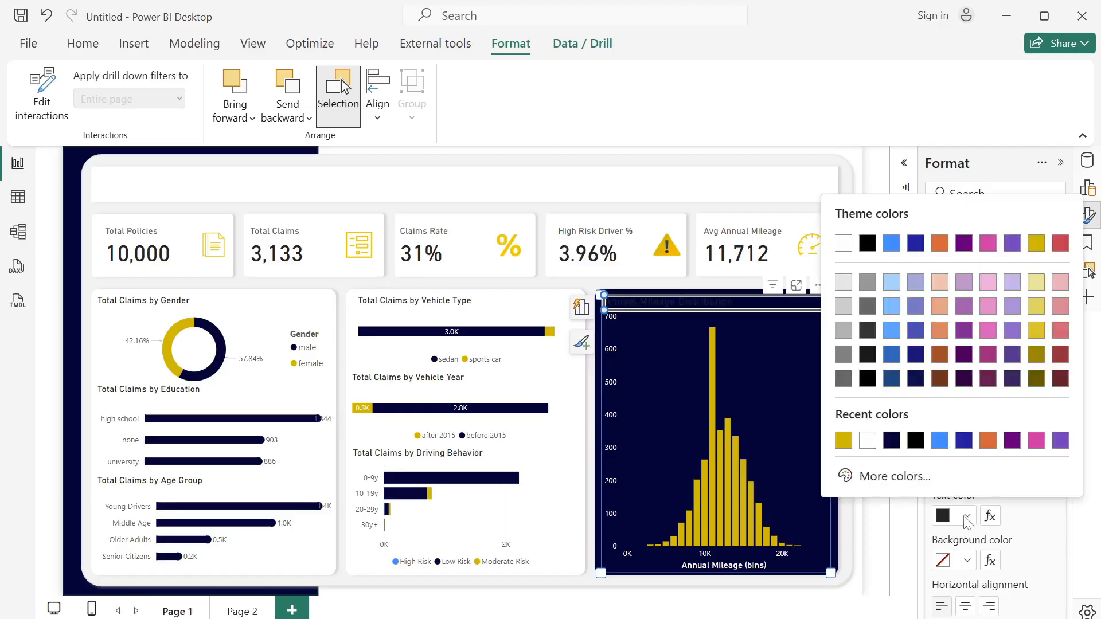
click(868, 441)
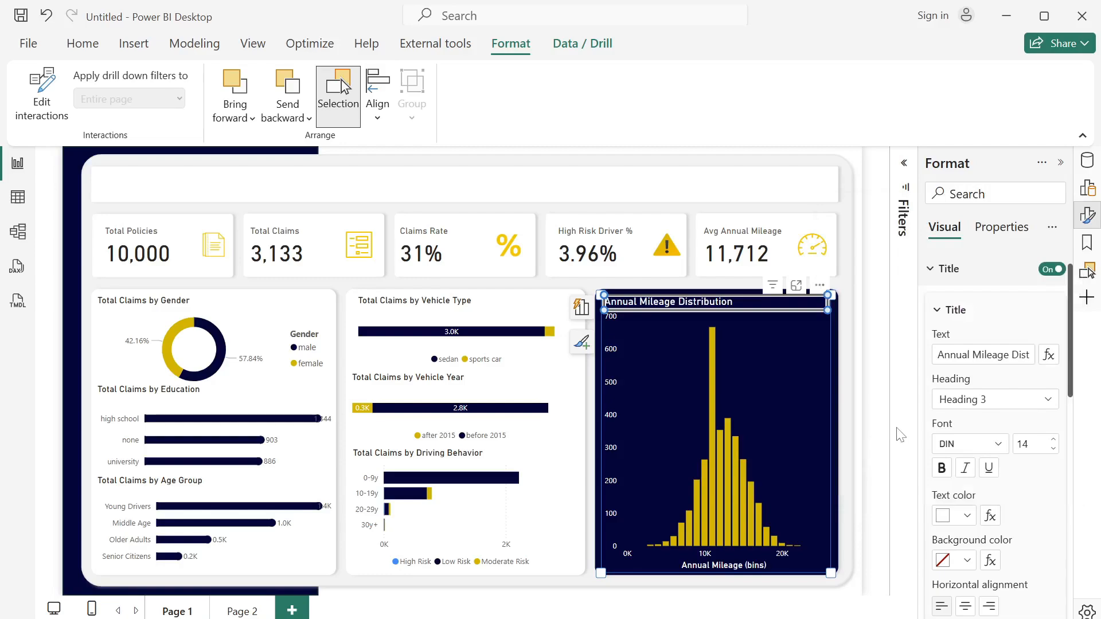
click(703, 190)
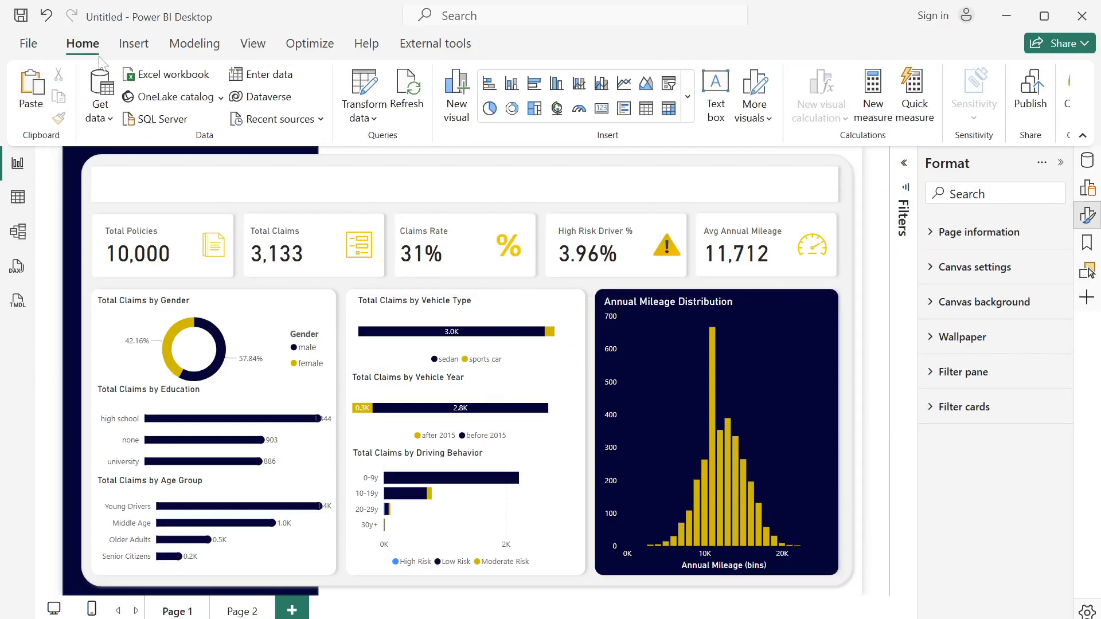
- Insert a text box and fit it into the blank banner above the KPI cards
click(715, 109)
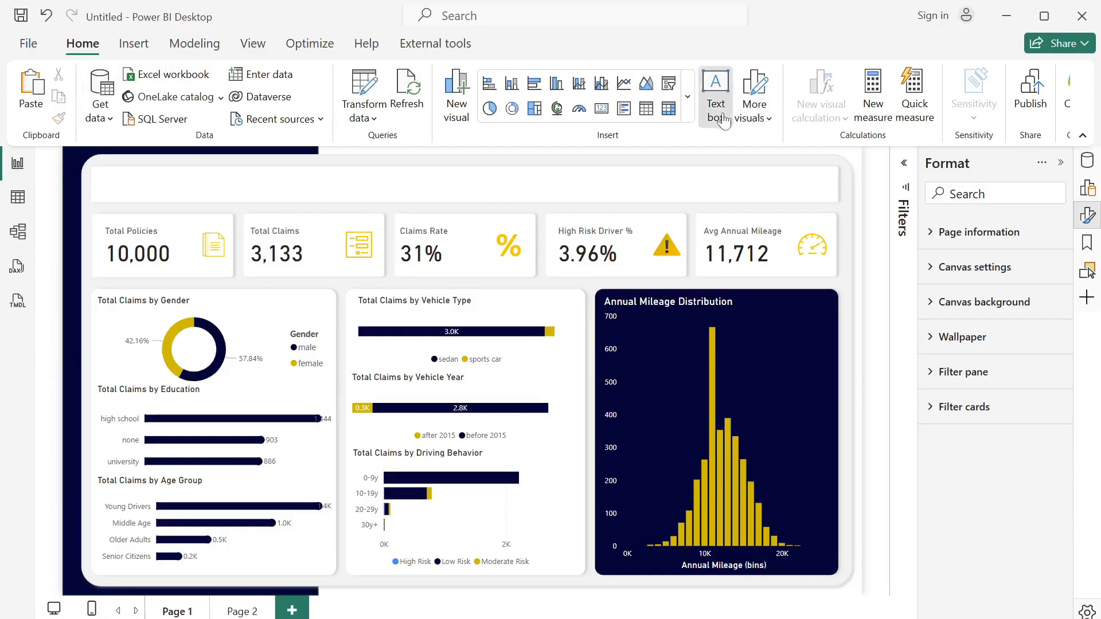
click(167, 273)
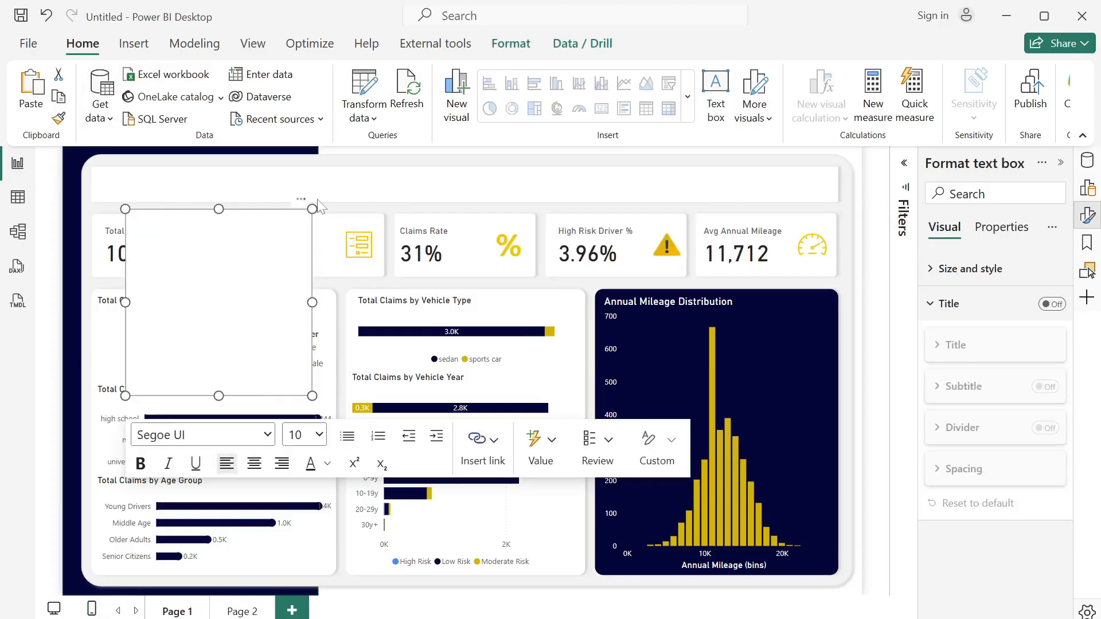
drag(305, 209, 262, 172)
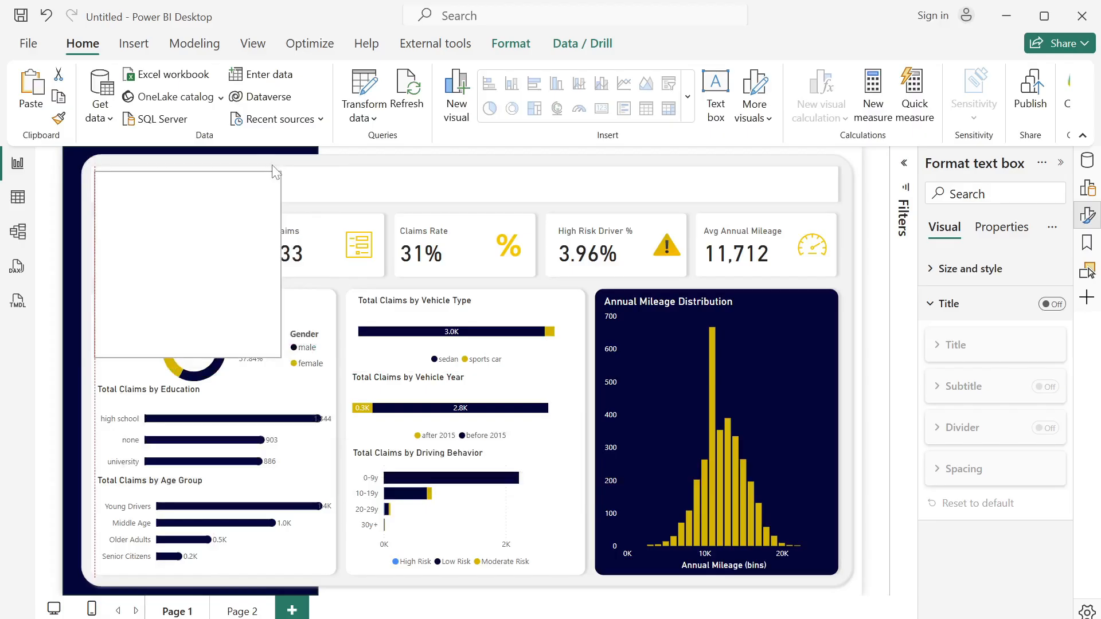
drag(279, 356, 334, 199)
- Enter "CAR INSURANCE CLAIMS DASHBOARD" as the text of the banner's text box
click(202, 198)
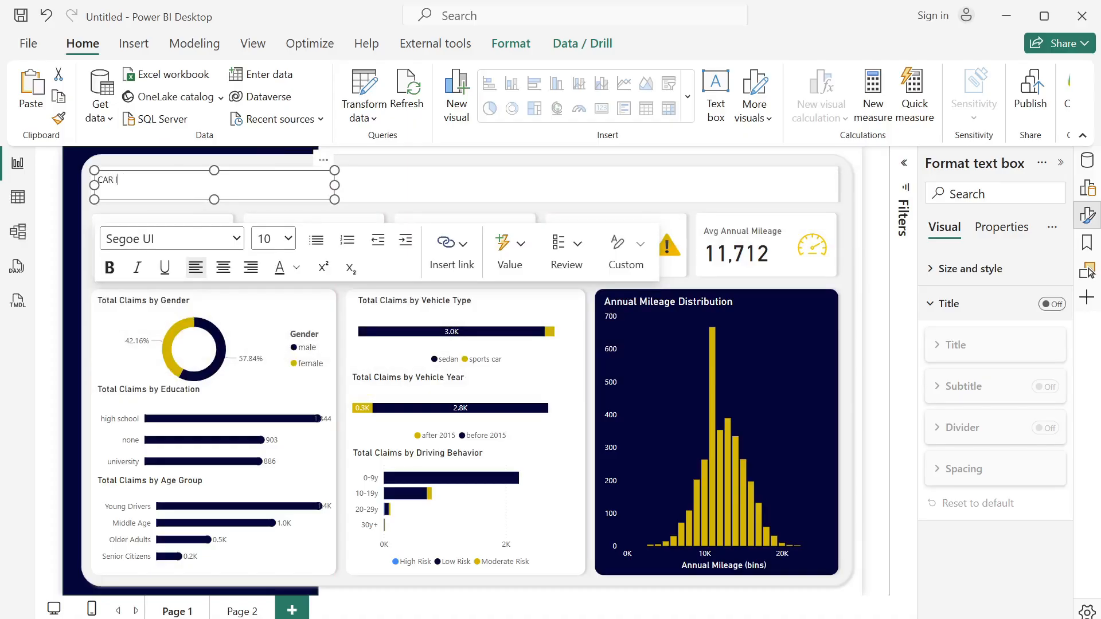
text(CAR INSURANCE CLAIMS DASHBOARD)
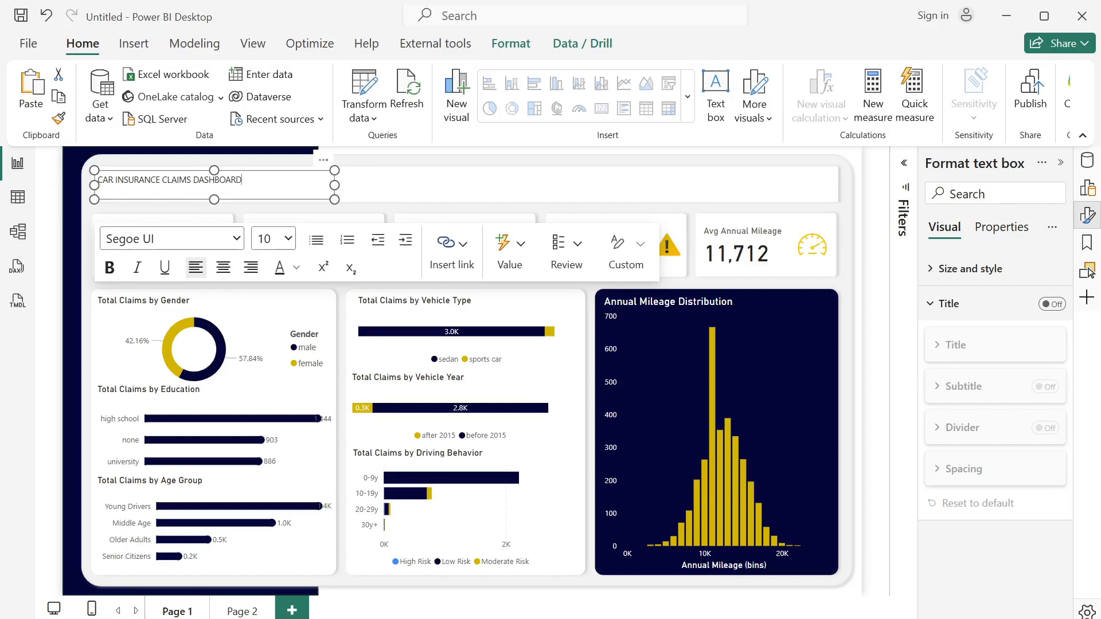
- Make the dashboard title bold at font size 24 and widen its text box so the title fits on one line
key(ctrl+a)
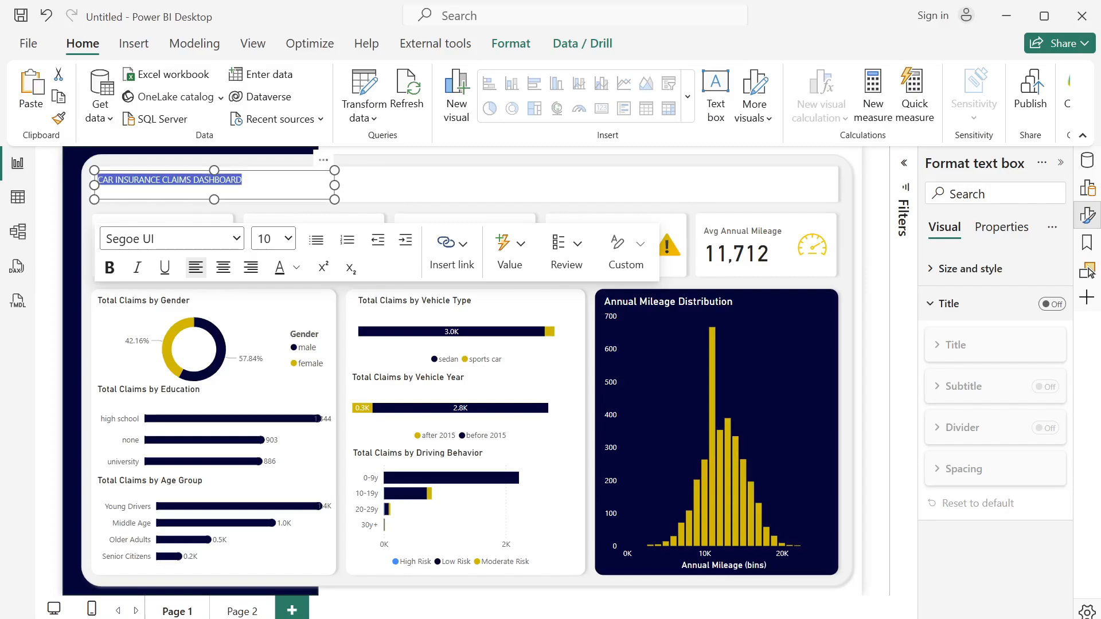
click(274, 238)
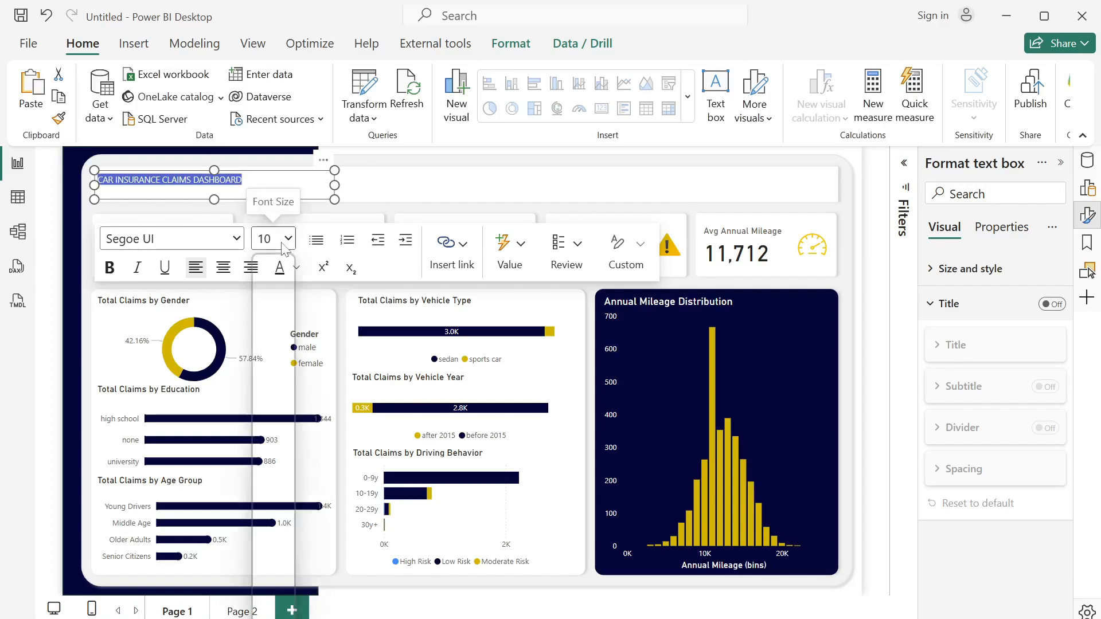
click(272, 500)
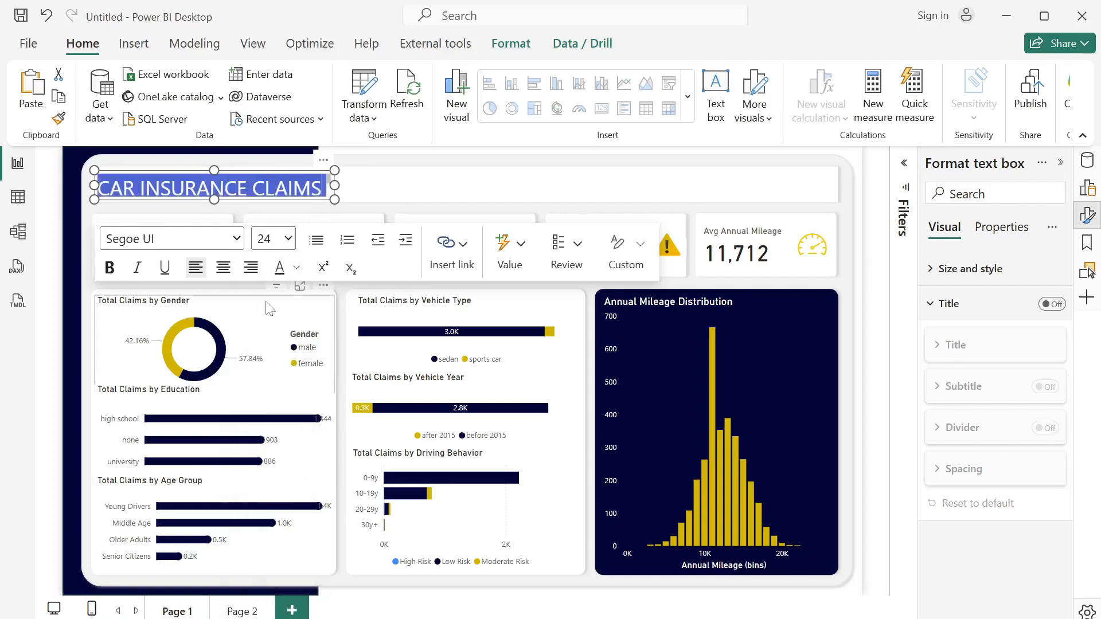
click(110, 268)
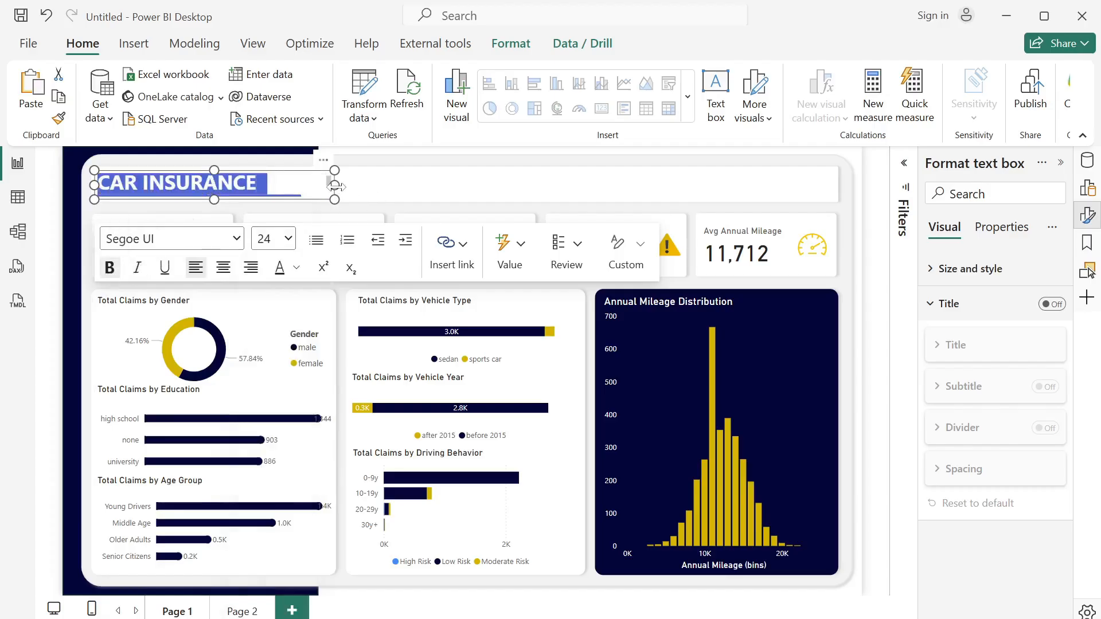
drag(335, 186, 533, 200)
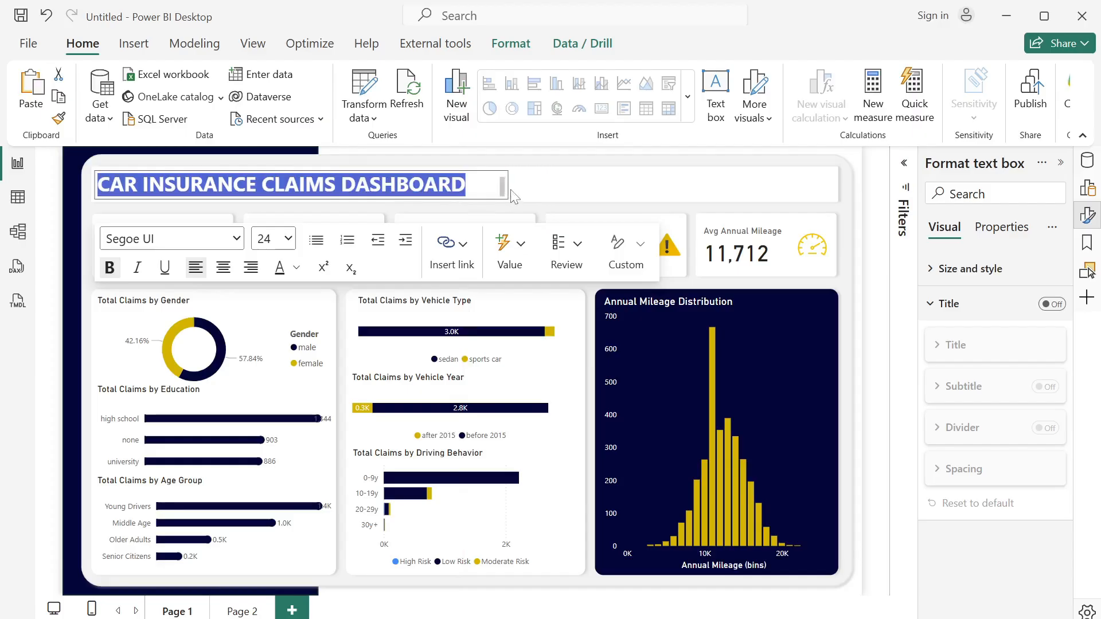
- Color the dashboard title with the recently used dark navy and enlarge its text box to about 657 wide by 52 high
click(296, 268)
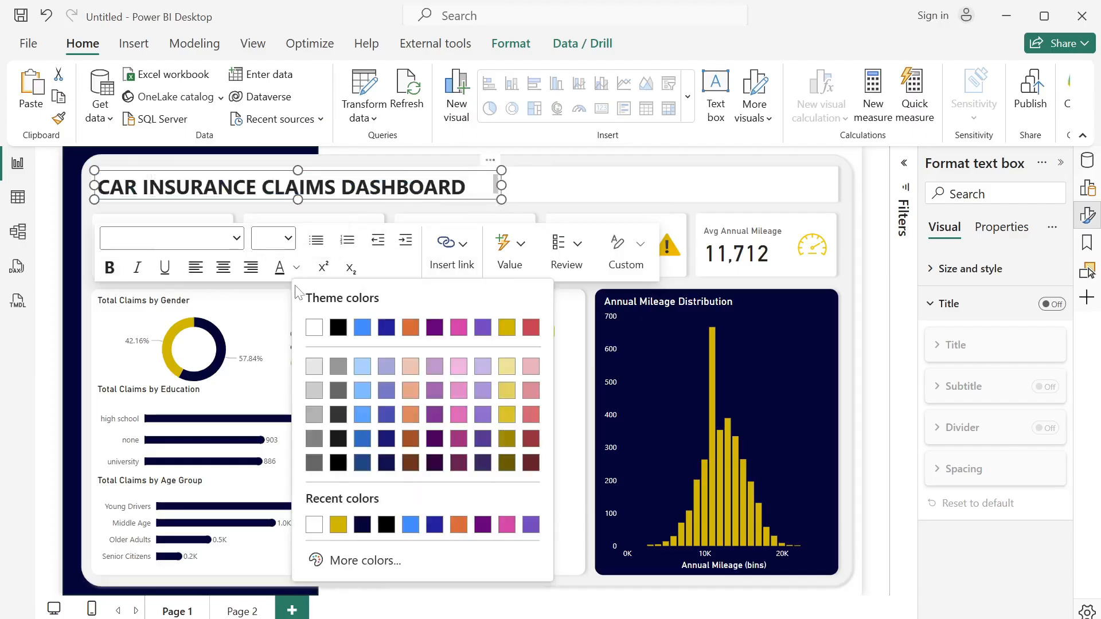
click(362, 524)
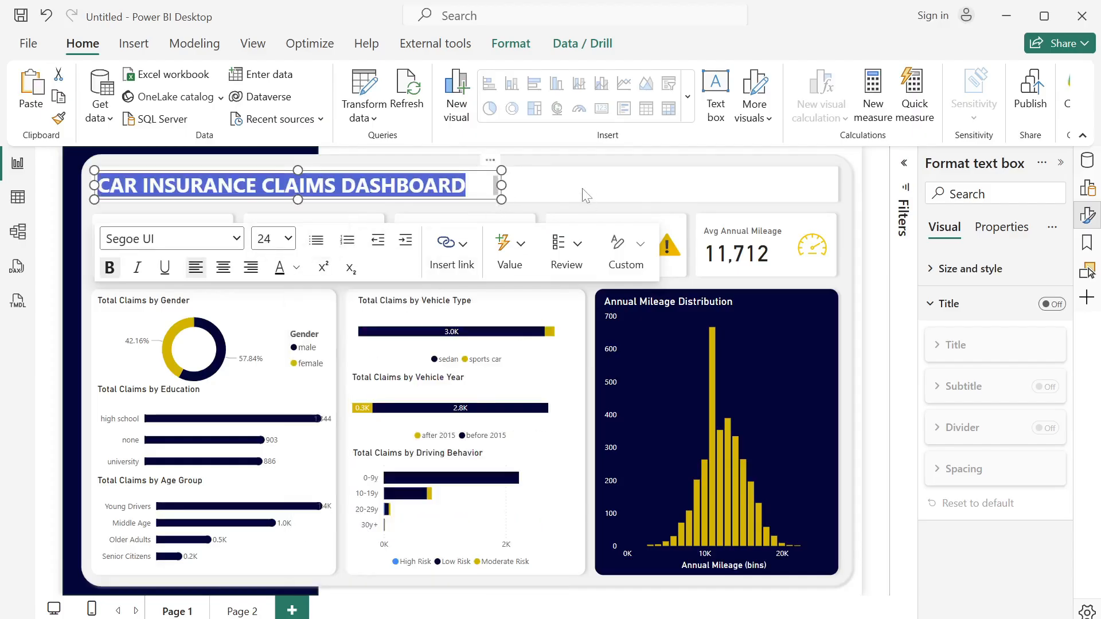
click(530, 195)
click(497, 192)
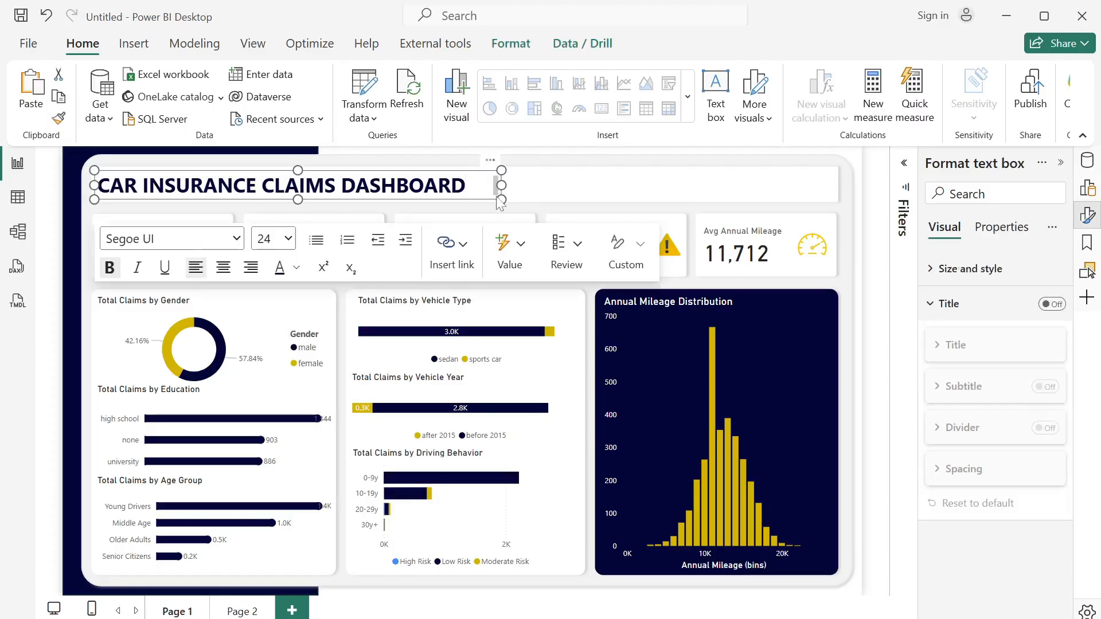
click(503, 203)
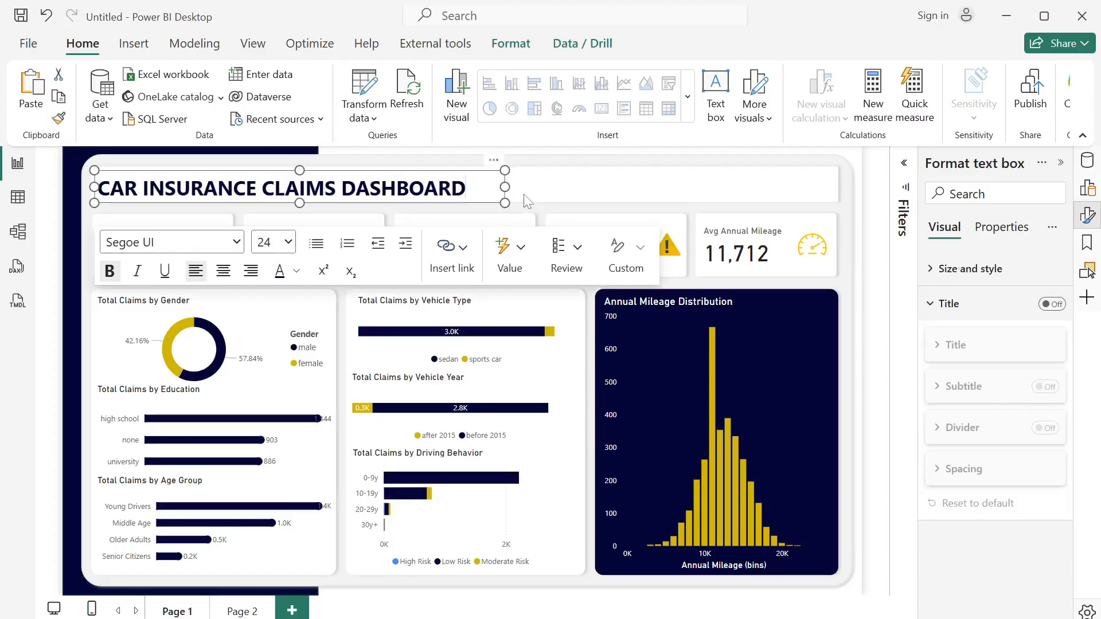
- Turn off the background of the dashboard title's text box and deselect it
click(933, 269)
click(1043, 598)
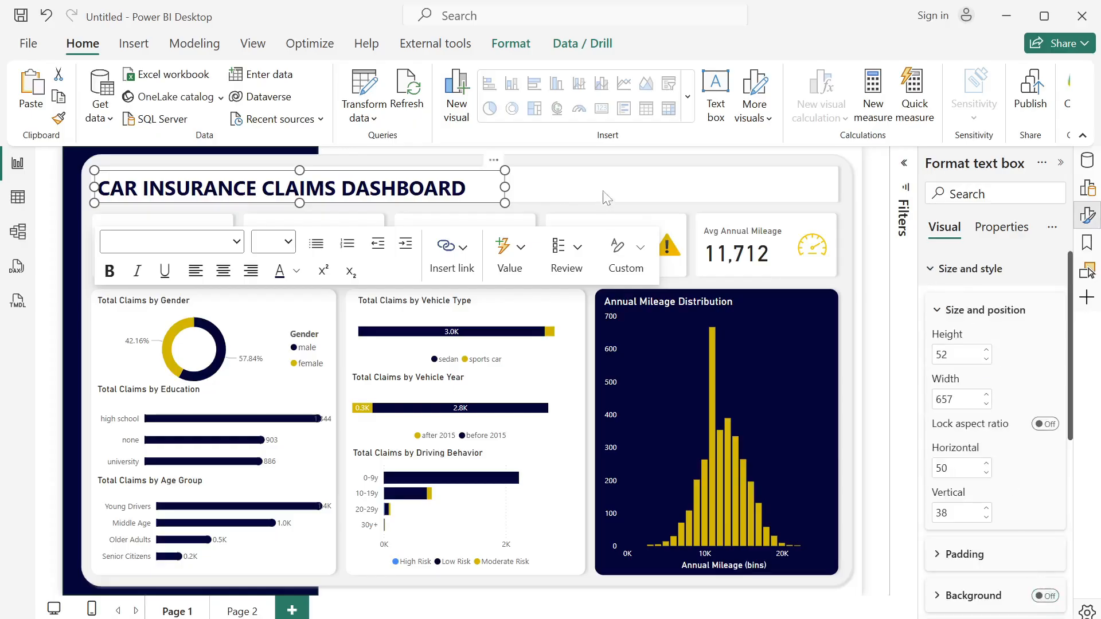
click(609, 193)
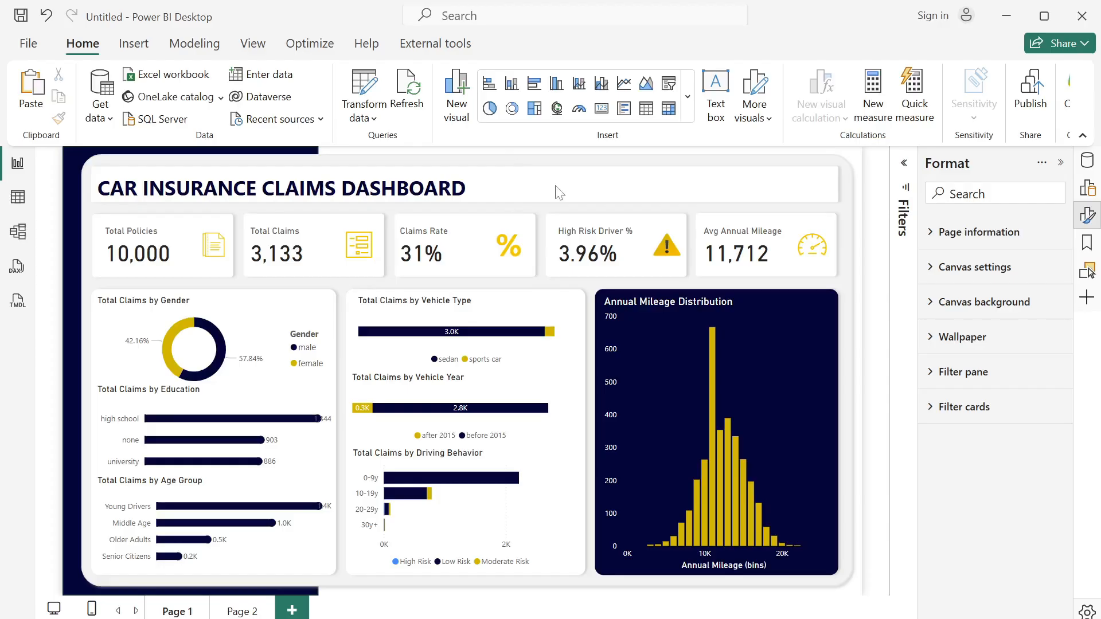
- Add a slicer and place it in the banner beside the dashboard title, sized about 129 wide by 42 high
click(668, 83)
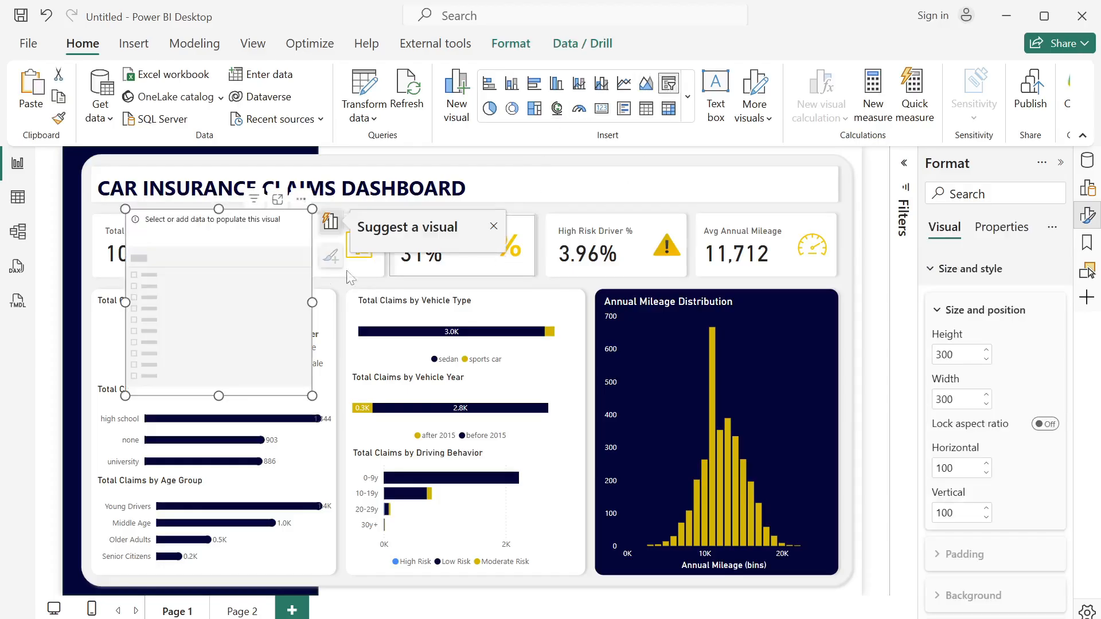
drag(262, 298, 667, 259)
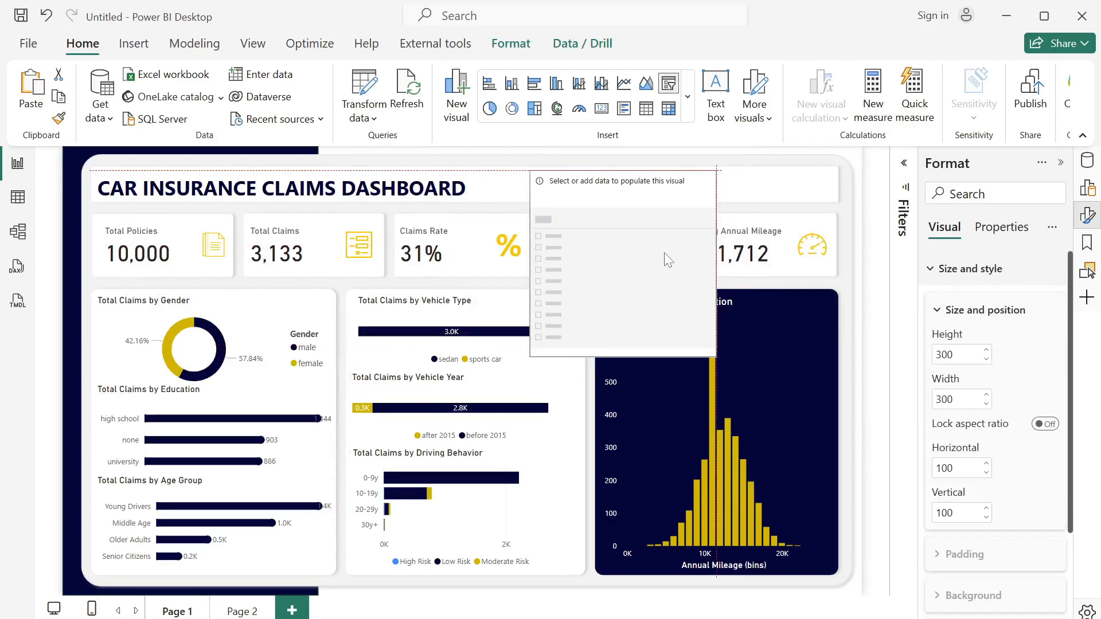
drag(716, 356, 612, 198)
double_click(944, 399)
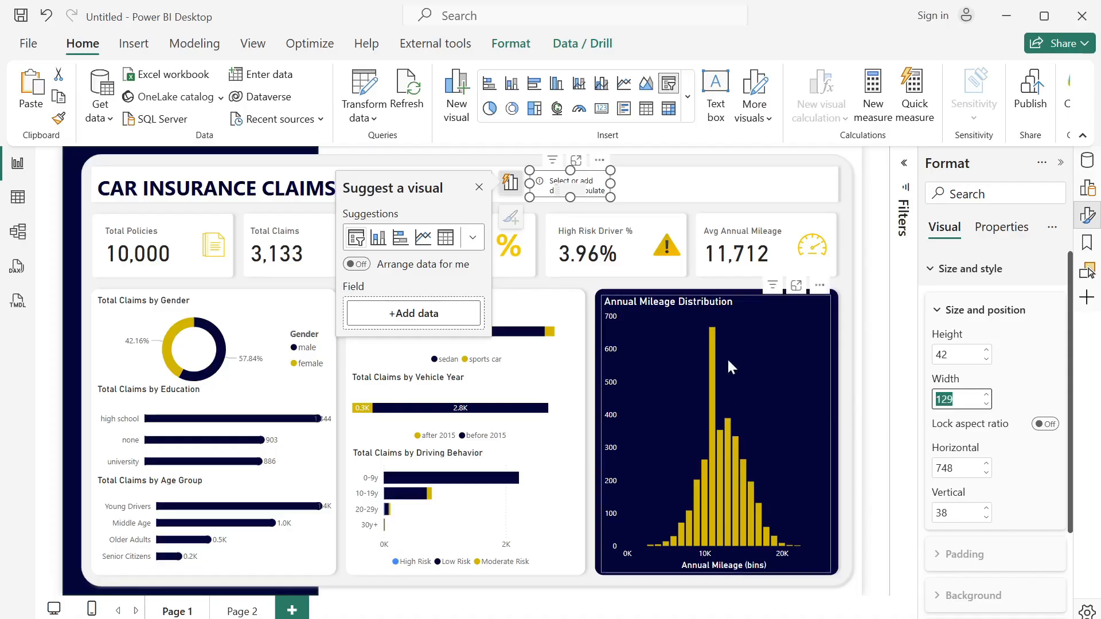
click(655, 184)
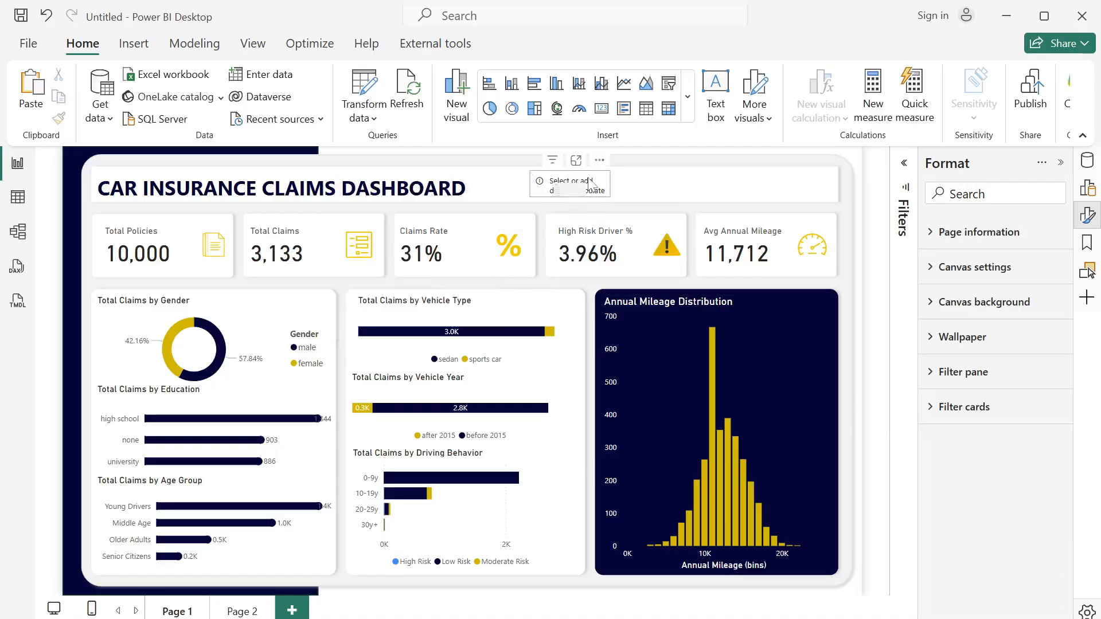
- Assign the Age Group field from the Car_Insurance_Claim table to the empty slicer in the banner
click(593, 185)
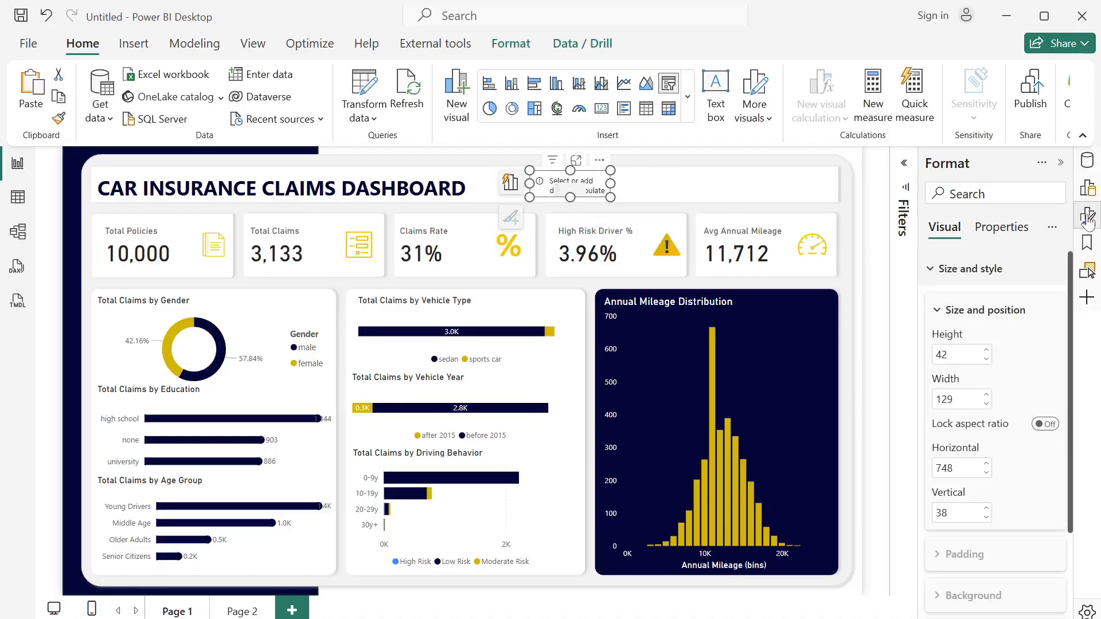
click(1087, 160)
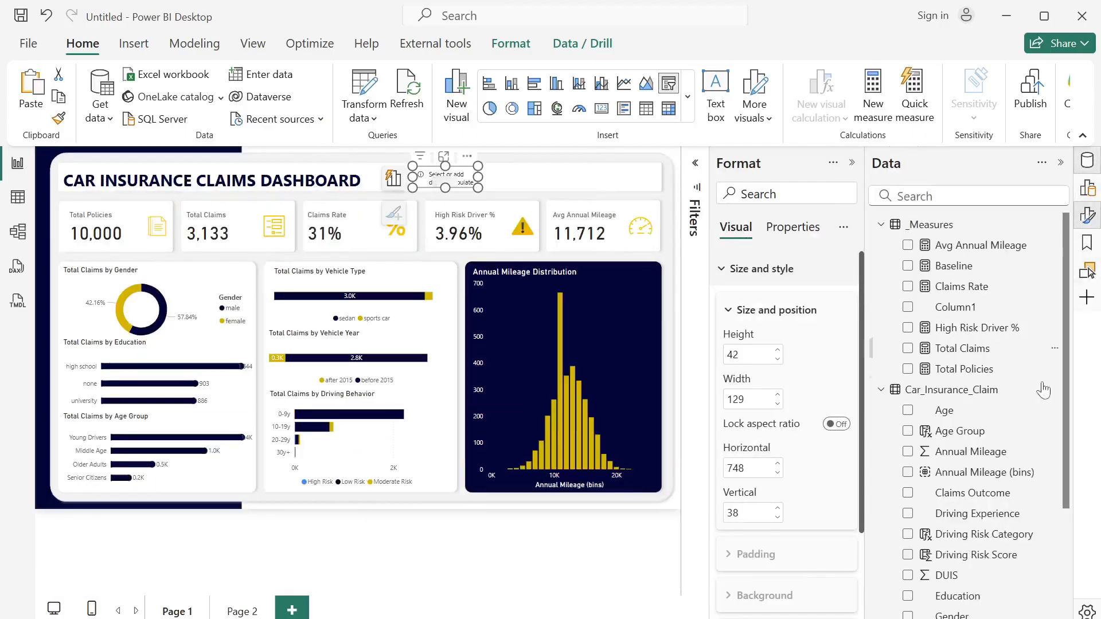
click(907, 431)
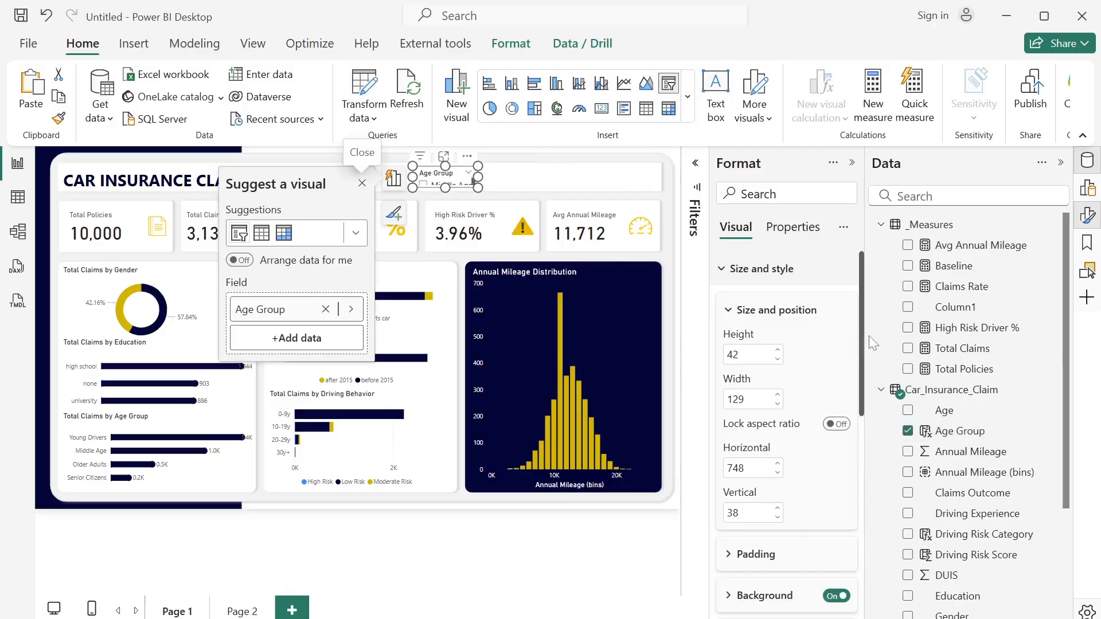
- Set the Age Group slicer's style to Dropdown and enlarge it to about 146 wide by 53 high
drag(861, 363, 860, 562)
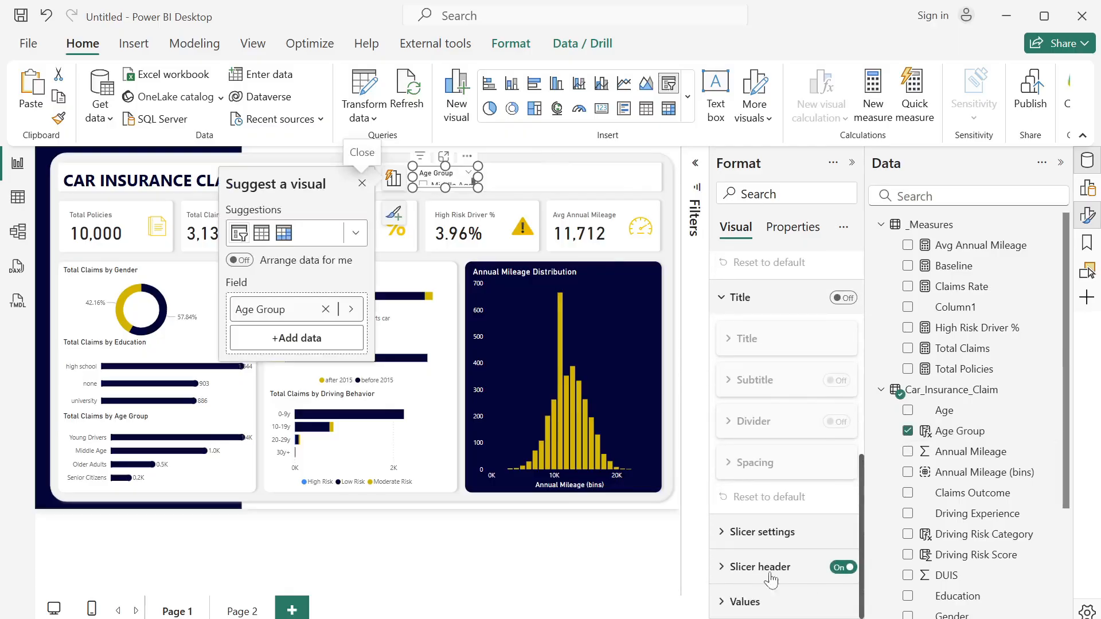
click(721, 533)
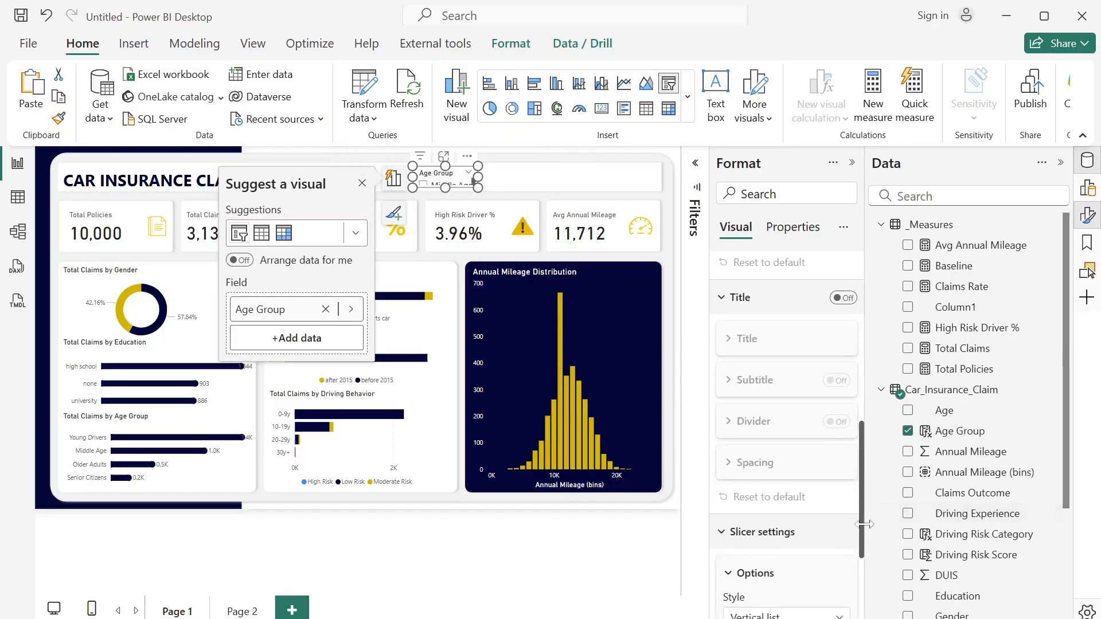
drag(864, 524, 867, 605)
click(825, 457)
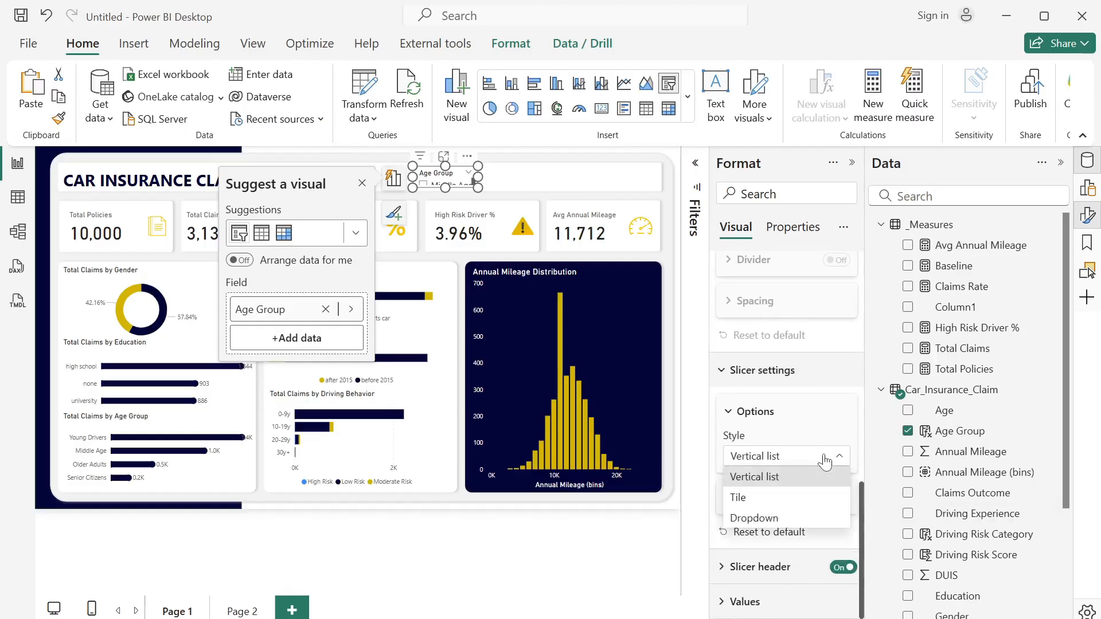
click(786, 517)
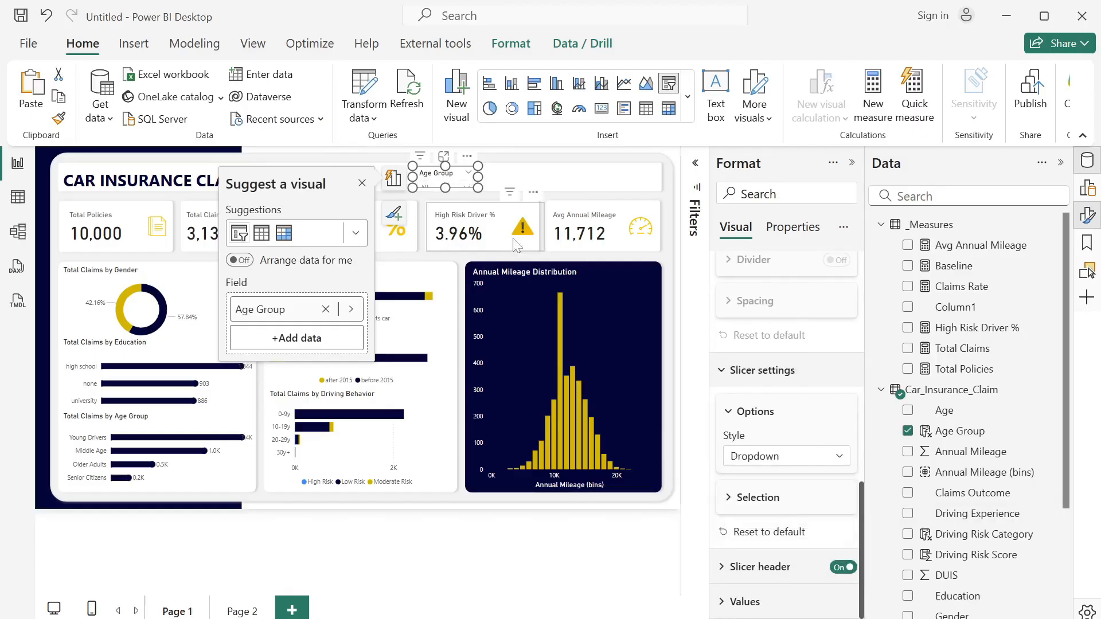
drag(478, 189, 483, 195)
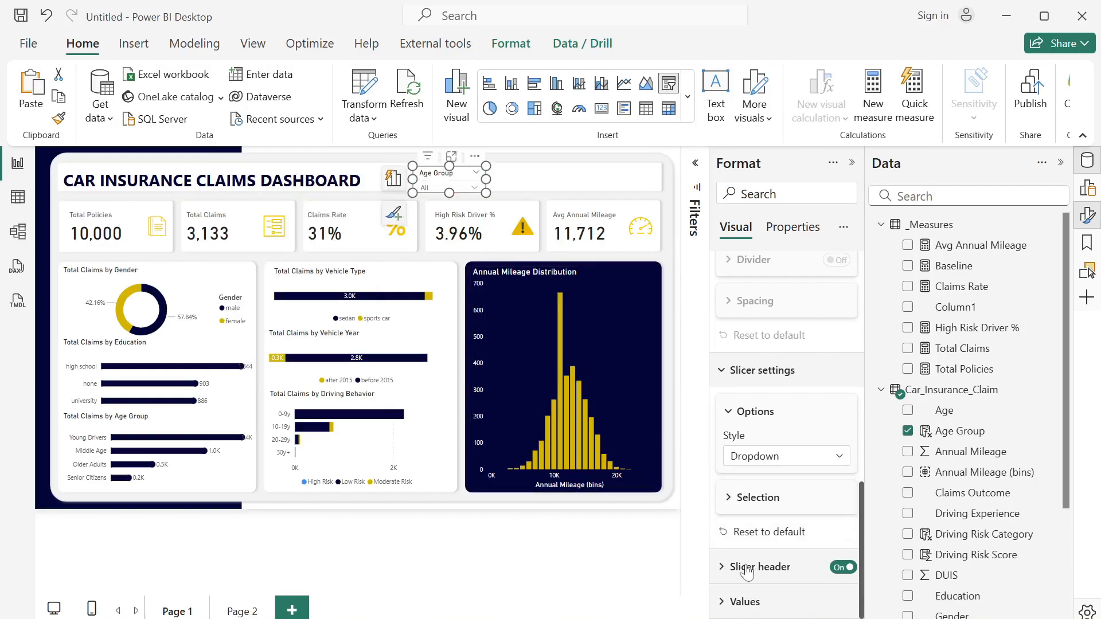
- Set the Age Group slicer's header text to font size 10 and close the list of data fields
click(725, 568)
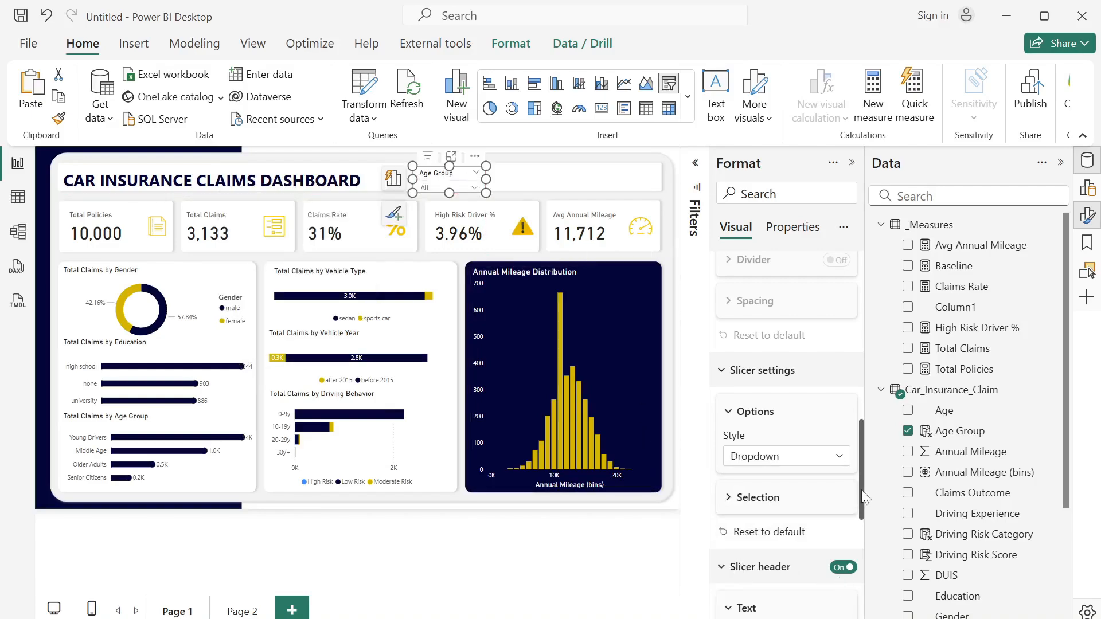
drag(863, 494, 863, 575)
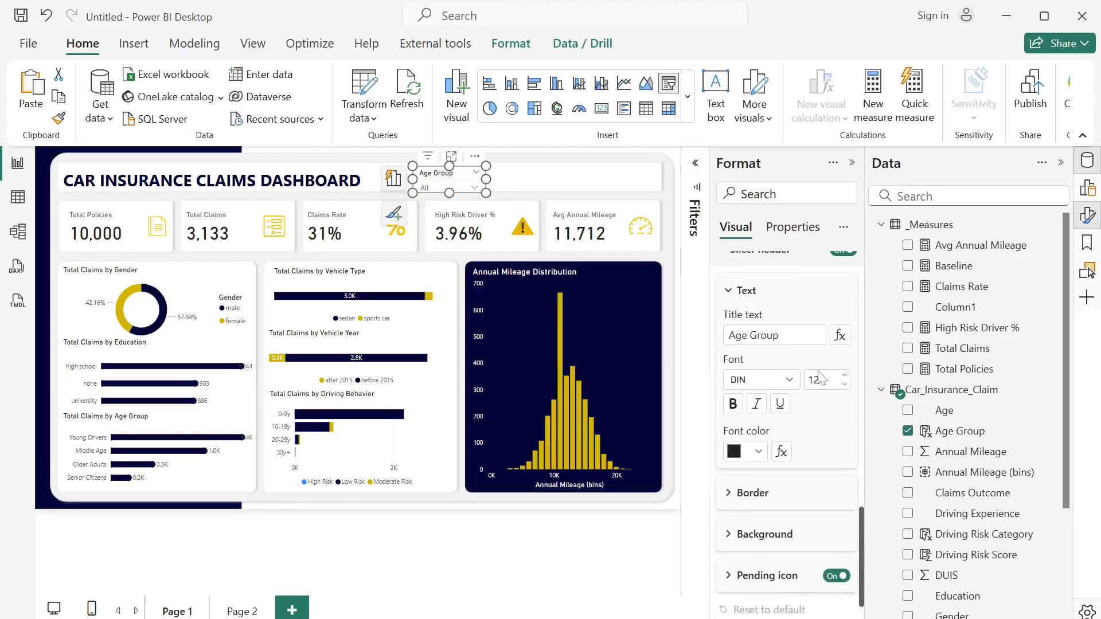
text(10)
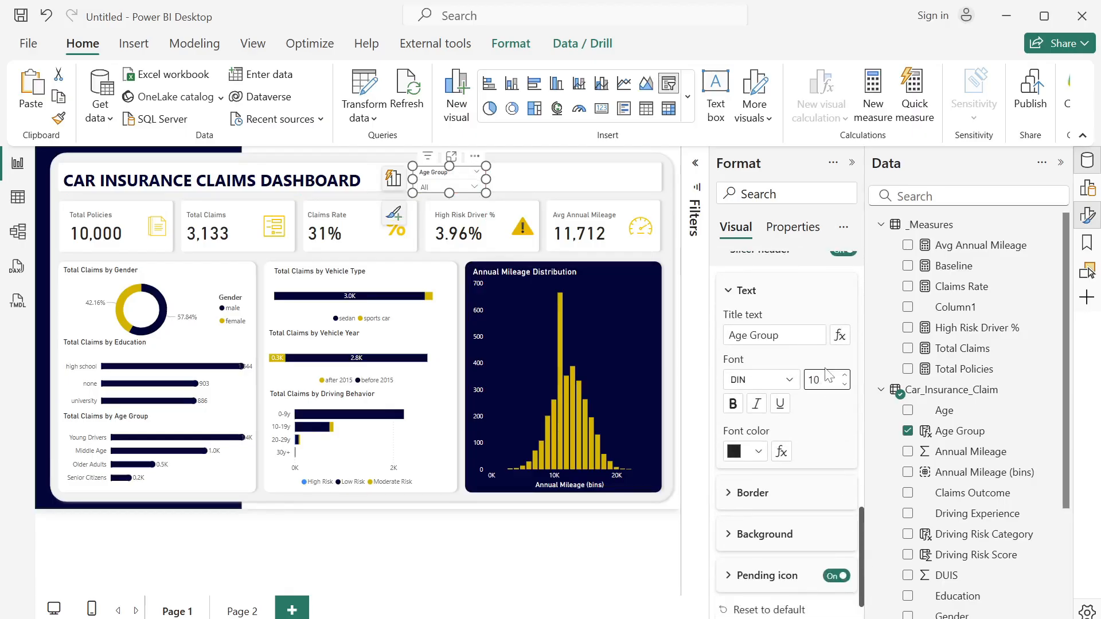
key(Return)
click(1060, 163)
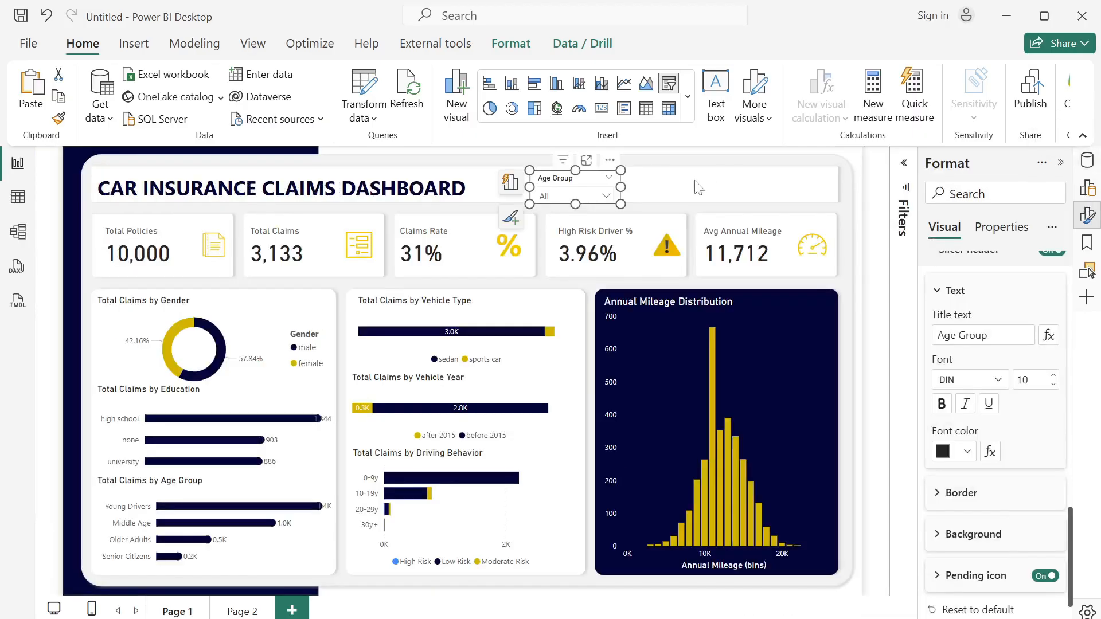
- Shift the Age Group slicer to about horizontal 756, vertical 37, and turn off its background
click(652, 199)
drag(587, 183, 593, 182)
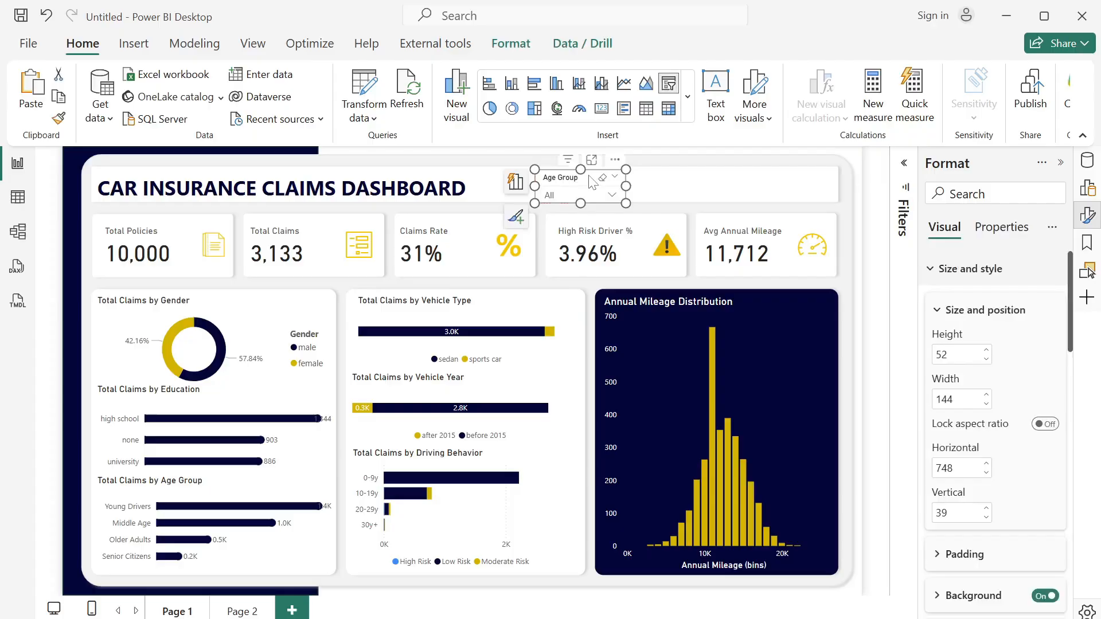
click(1044, 596)
click(666, 198)
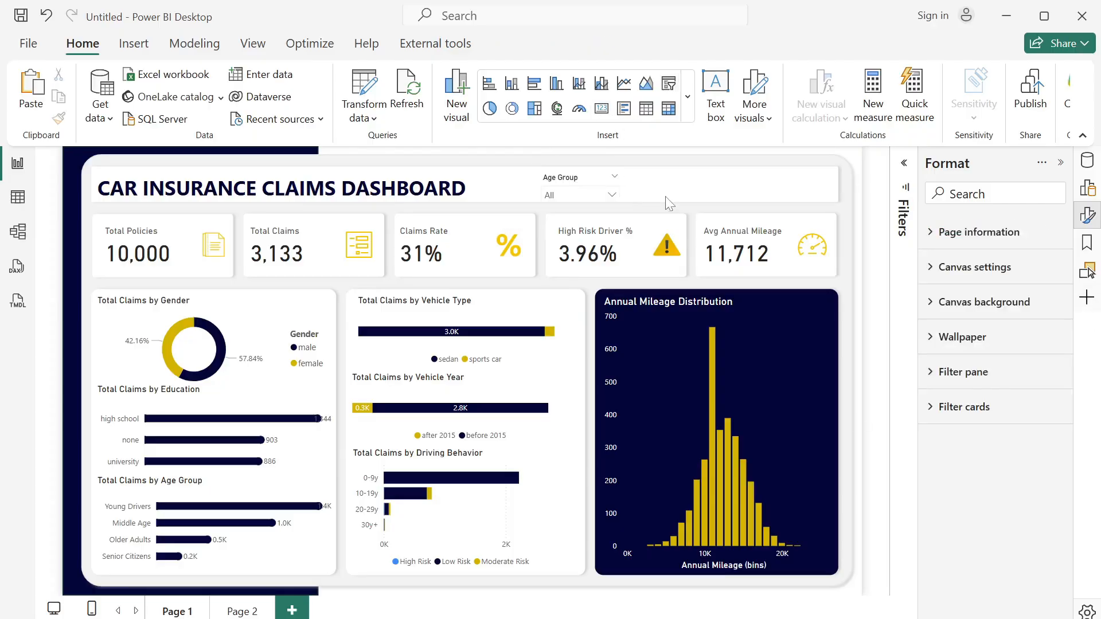
- Duplicate the Age Group slicer twice and arrange the three slicers in a row across the banner at vertical 37
click(583, 184)
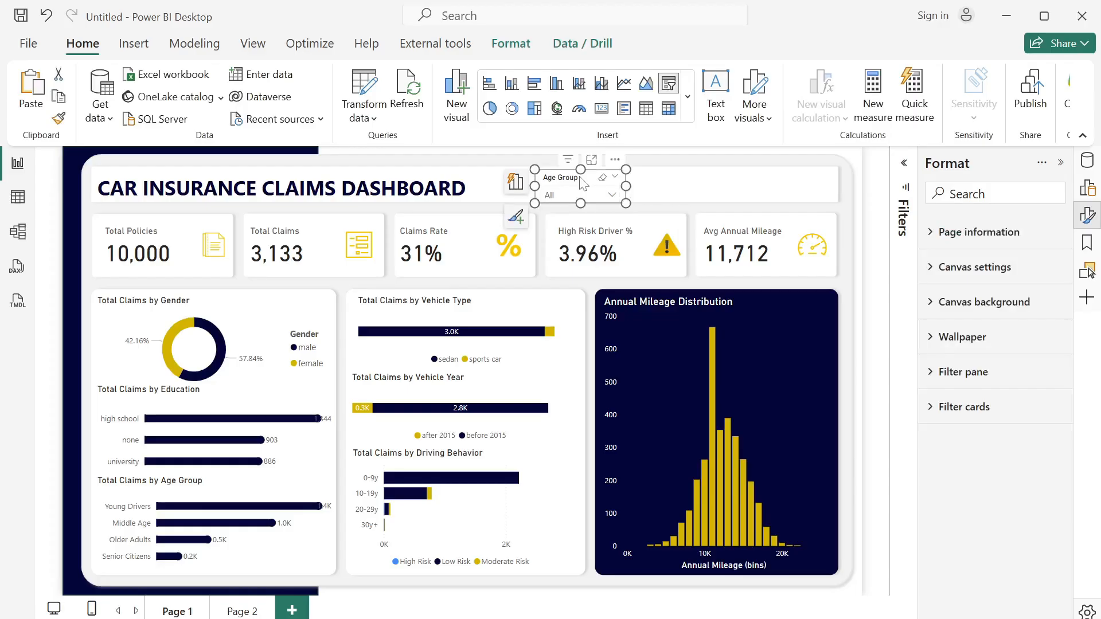
key(ctrl+v)
drag(581, 175, 657, 184)
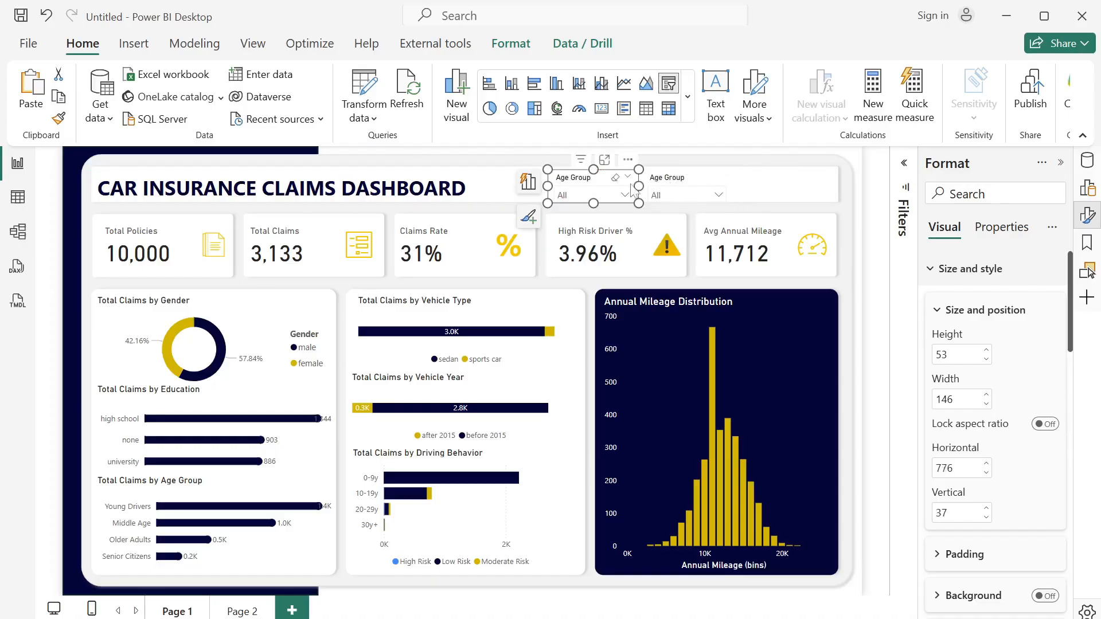
click(775, 195)
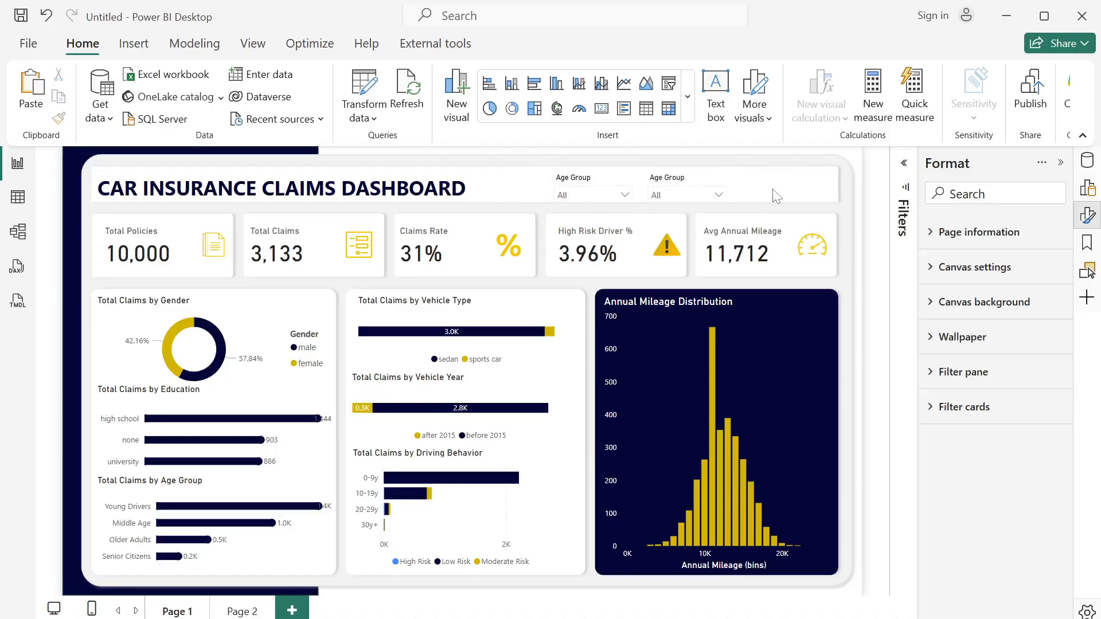
click(615, 191)
key(ctrl+v)
drag(615, 189, 810, 184)
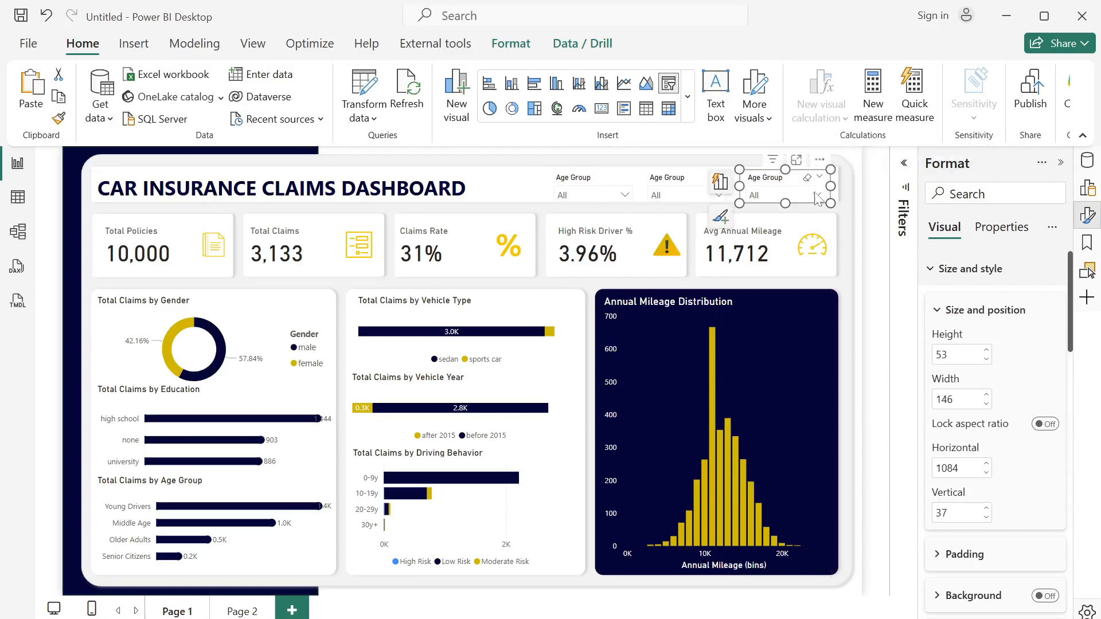
- Replace the Age Group field with Gender in the middle slicer of the banner
click(683, 178)
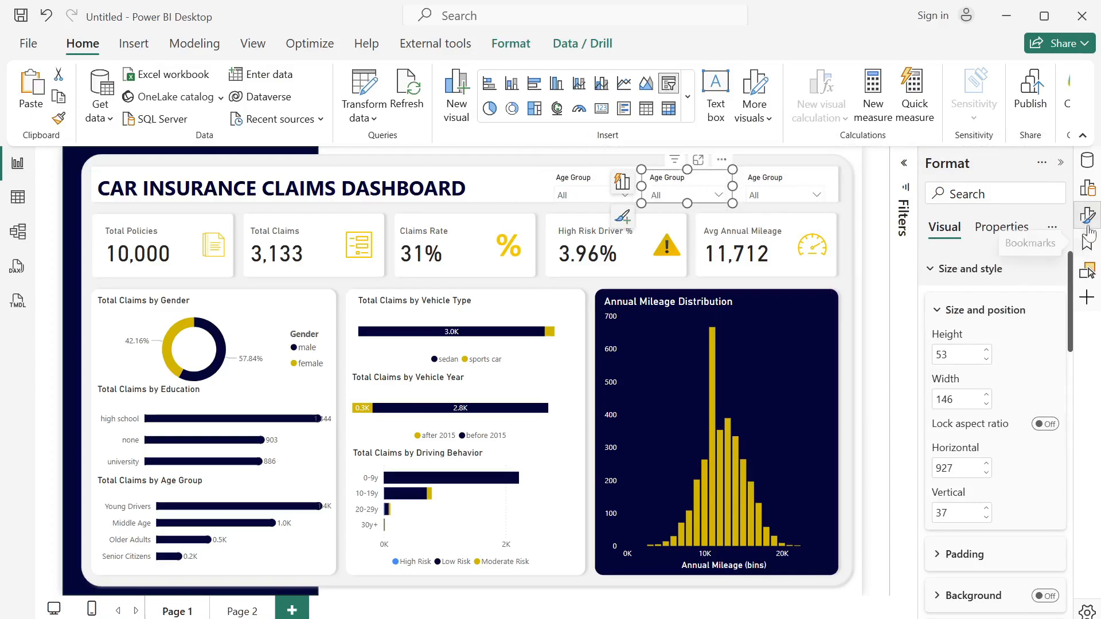
click(1092, 168)
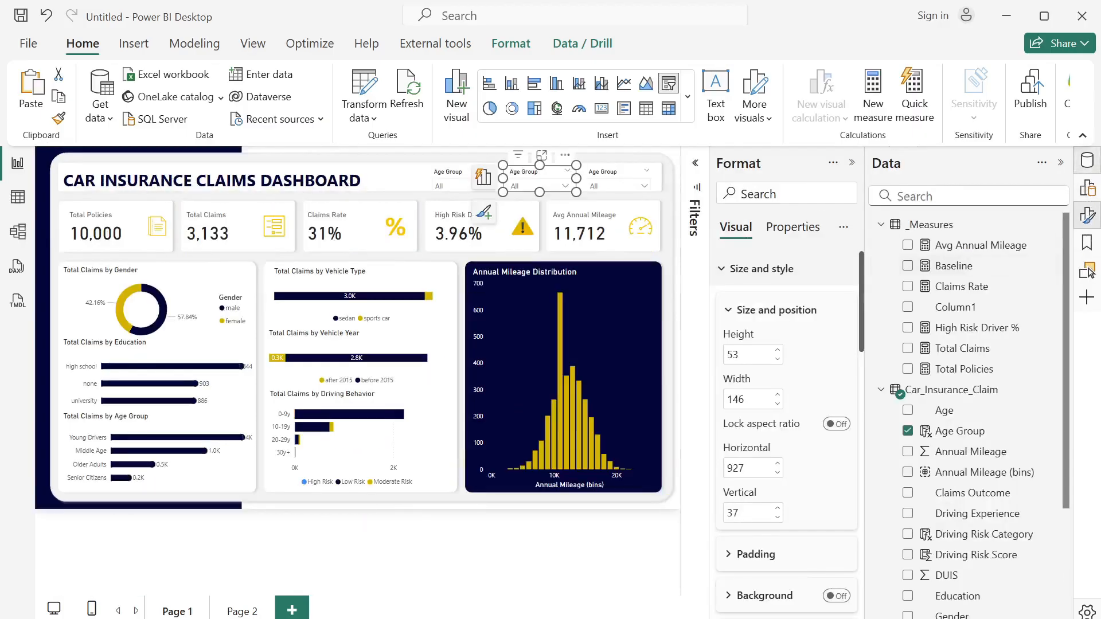
click(849, 165)
click(907, 430)
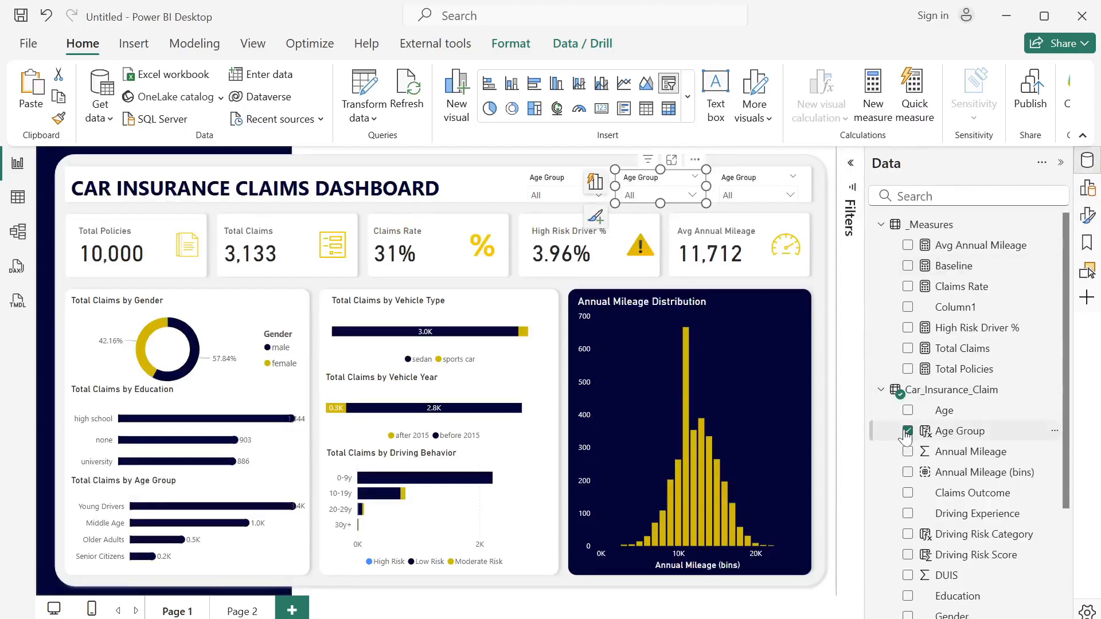
click(908, 615)
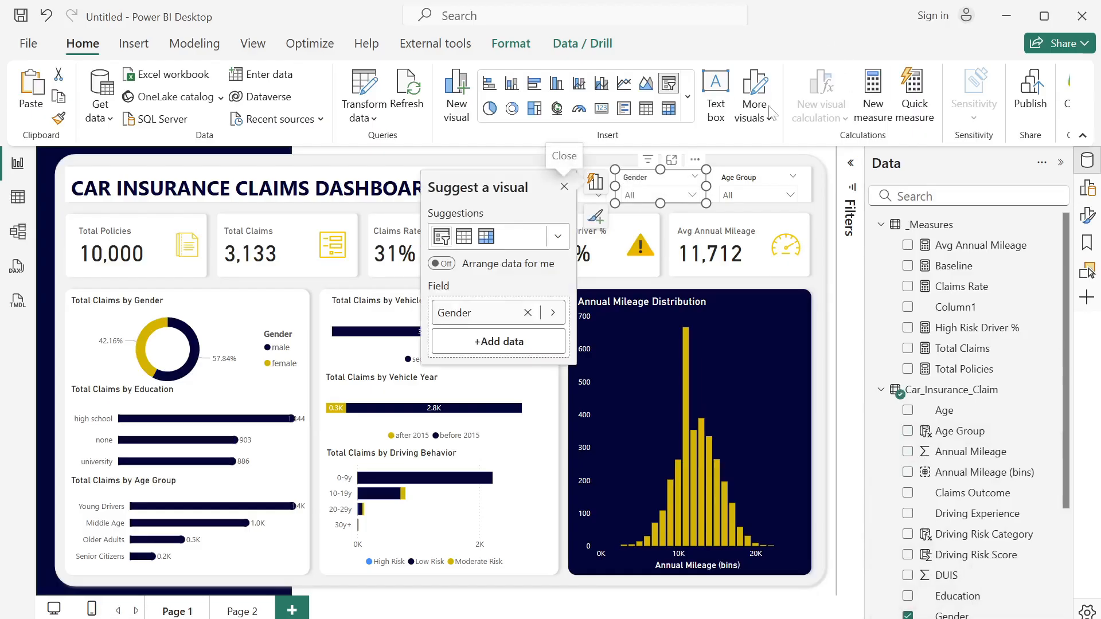
- Replace the Age Group field with Income in the rightmost slicer of the banner and deselect it
click(750, 183)
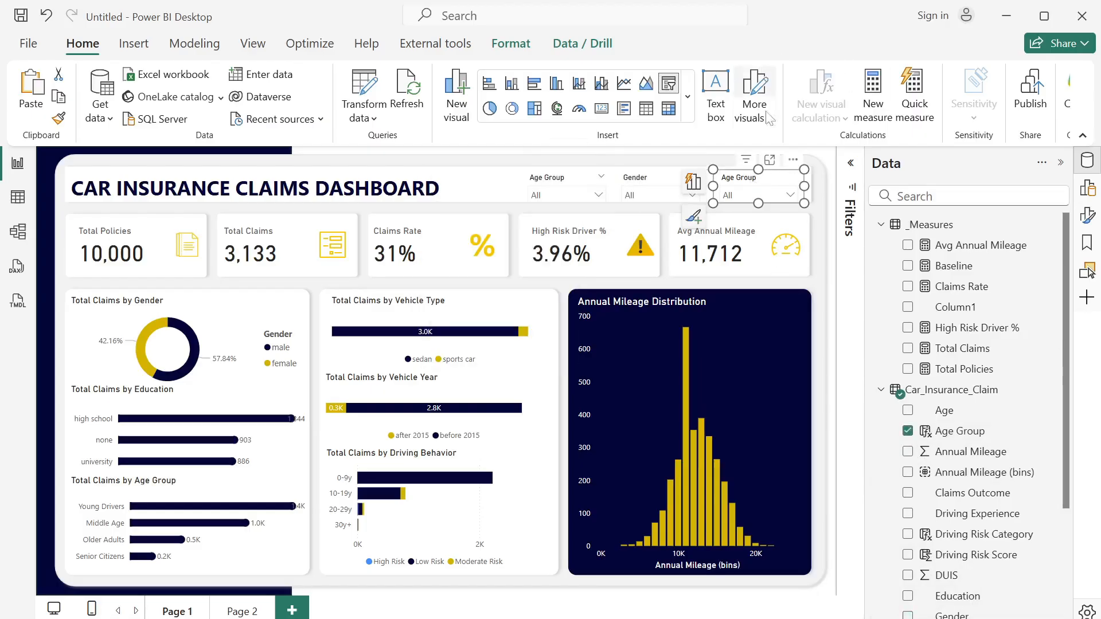
scroll(1068, 304, down, 3)
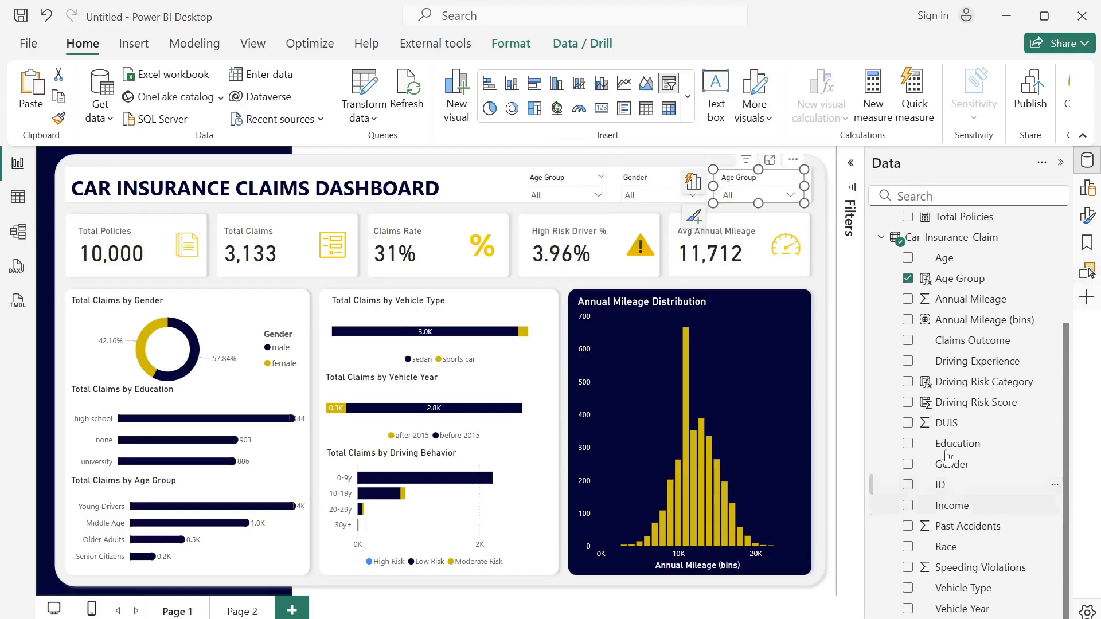
click(907, 279)
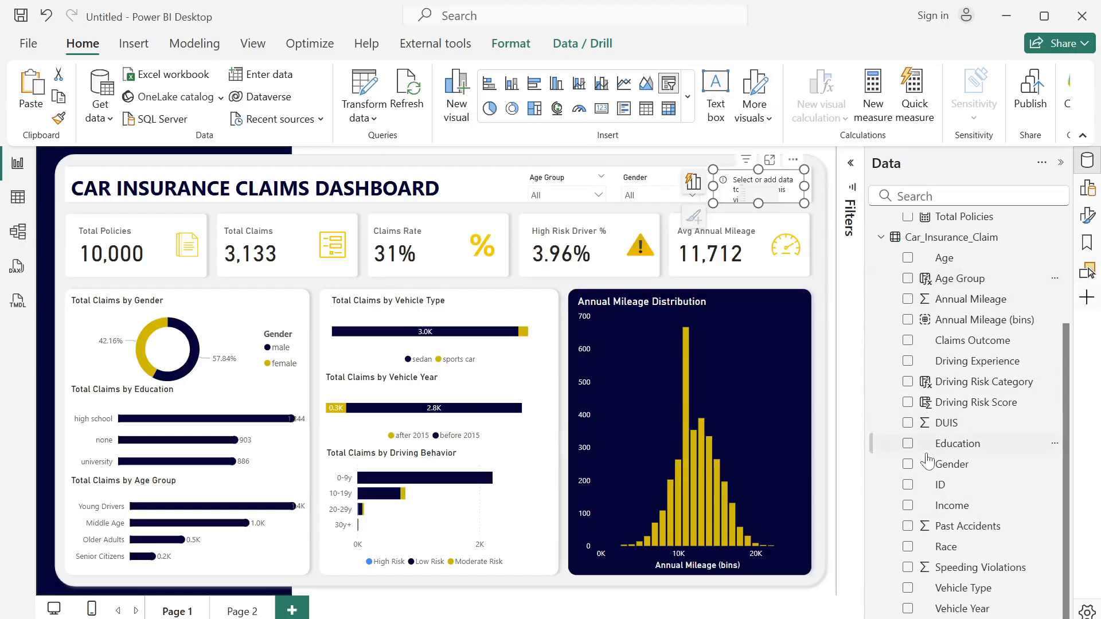
click(908, 507)
click(669, 187)
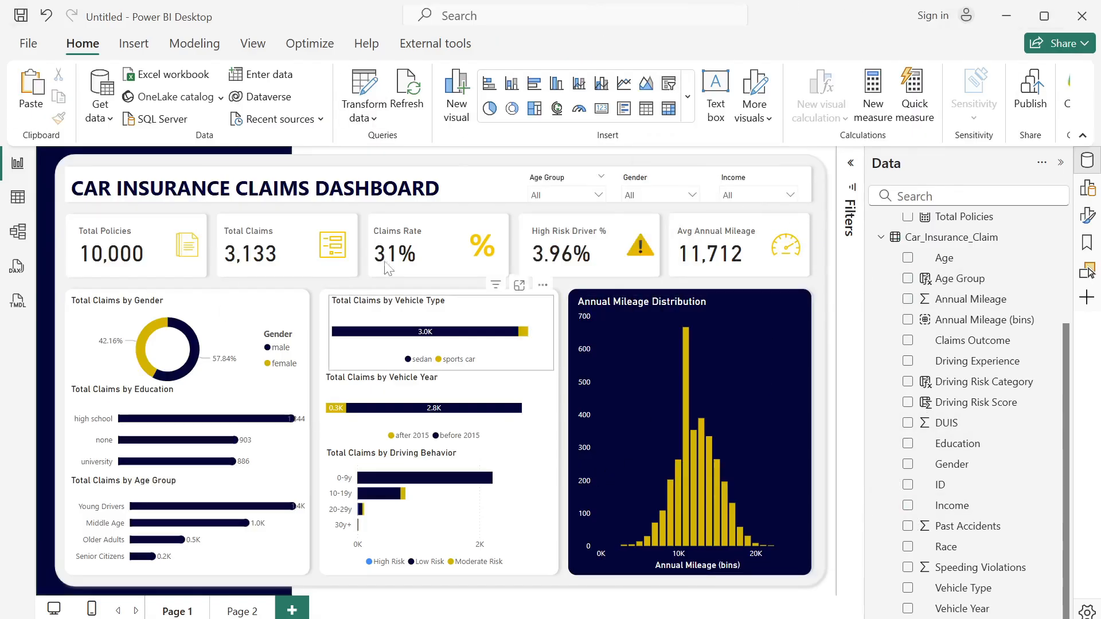
- Rename the report page Page 1 as Overview
double_click(188, 614)
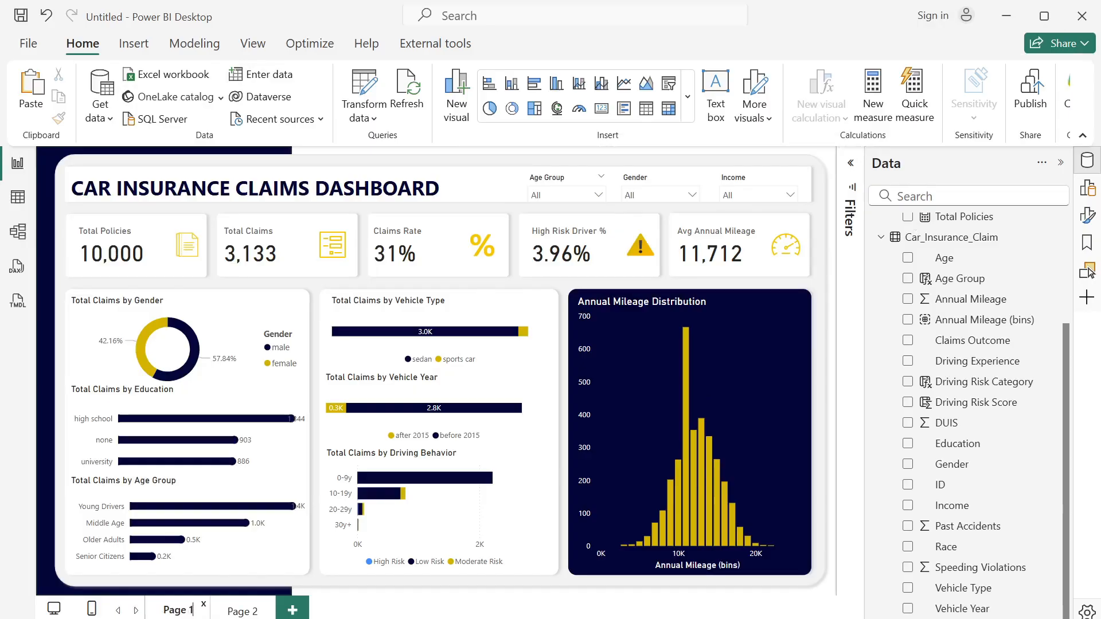
key(ctrl+a)
text(o)
text(verview)
key(Return)
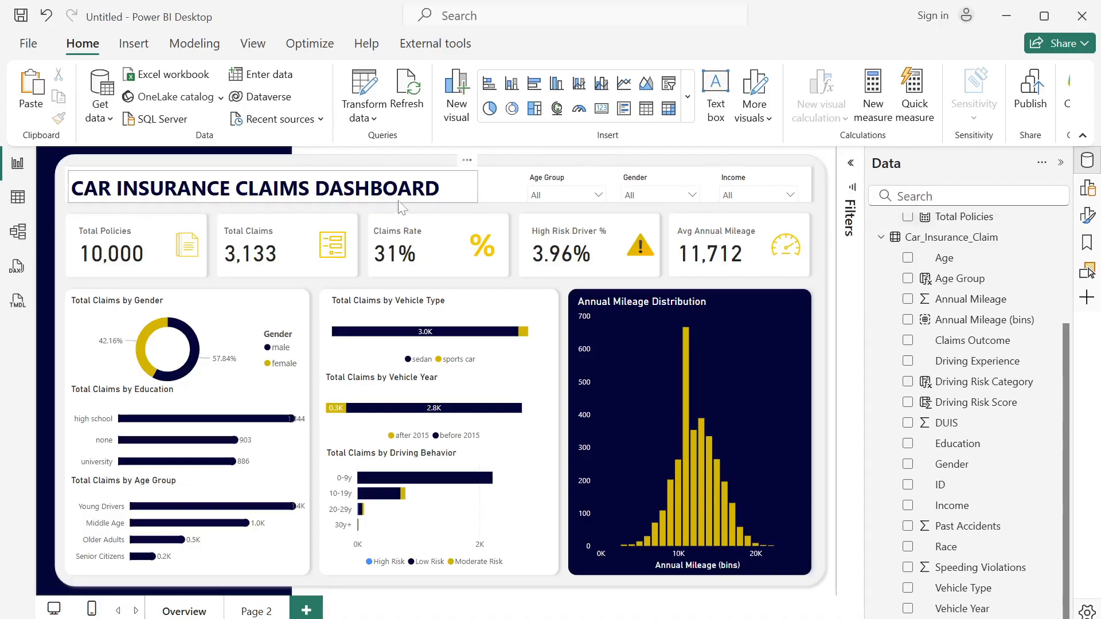
- Copy the dashboard title and the Age Group, Gender and Income slicers from the Overview page to Page 2
click(477, 202)
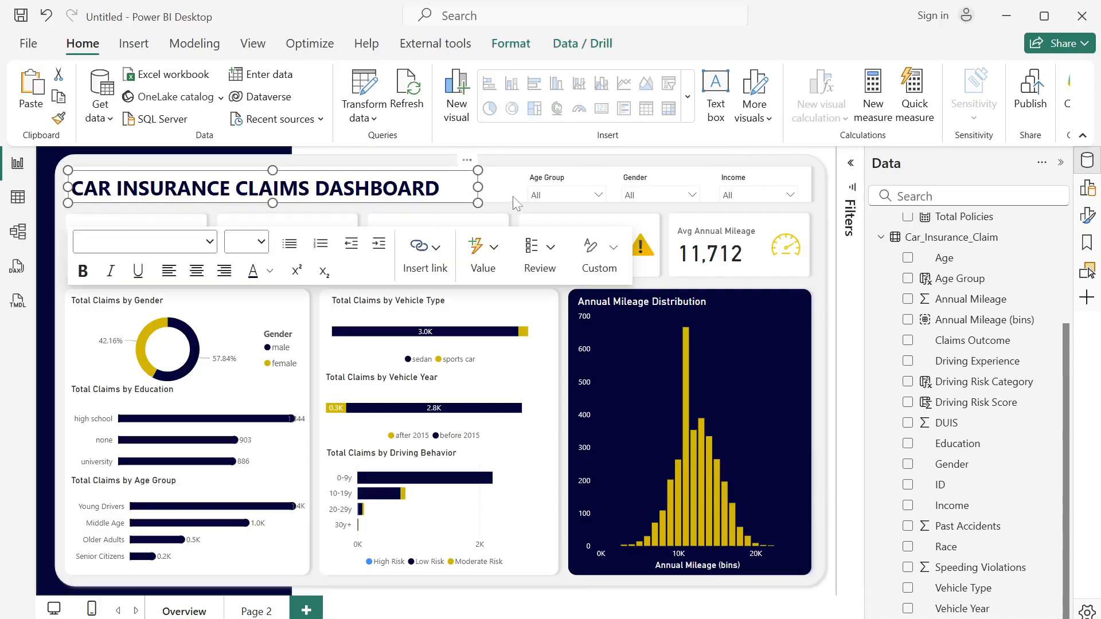
ctrl+click(566, 182)
ctrl+click(665, 185)
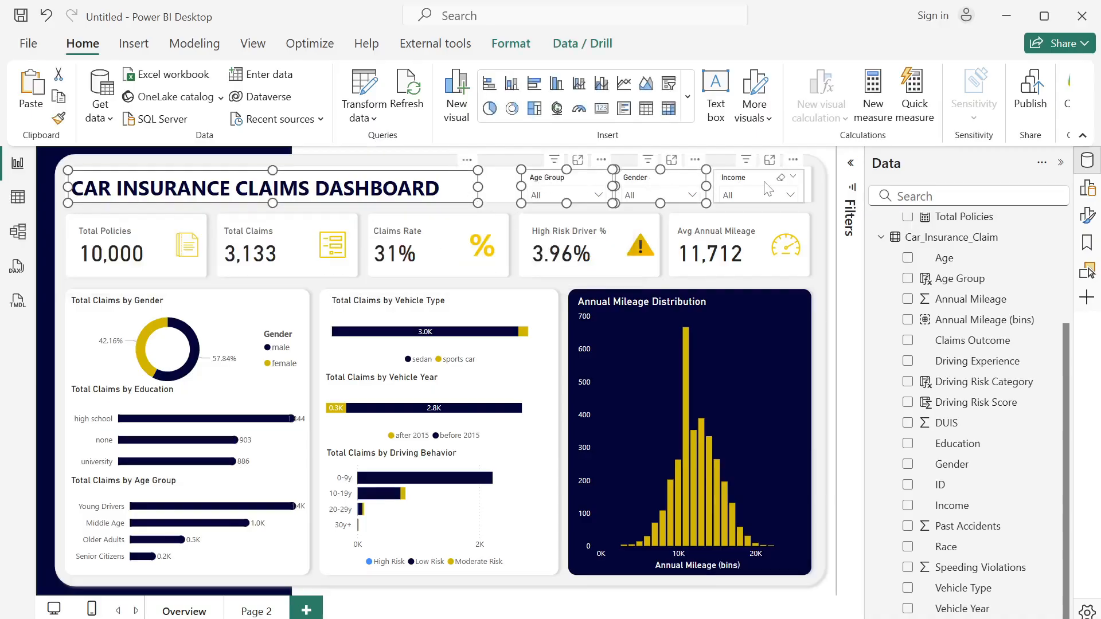
ctrl+click(768, 188)
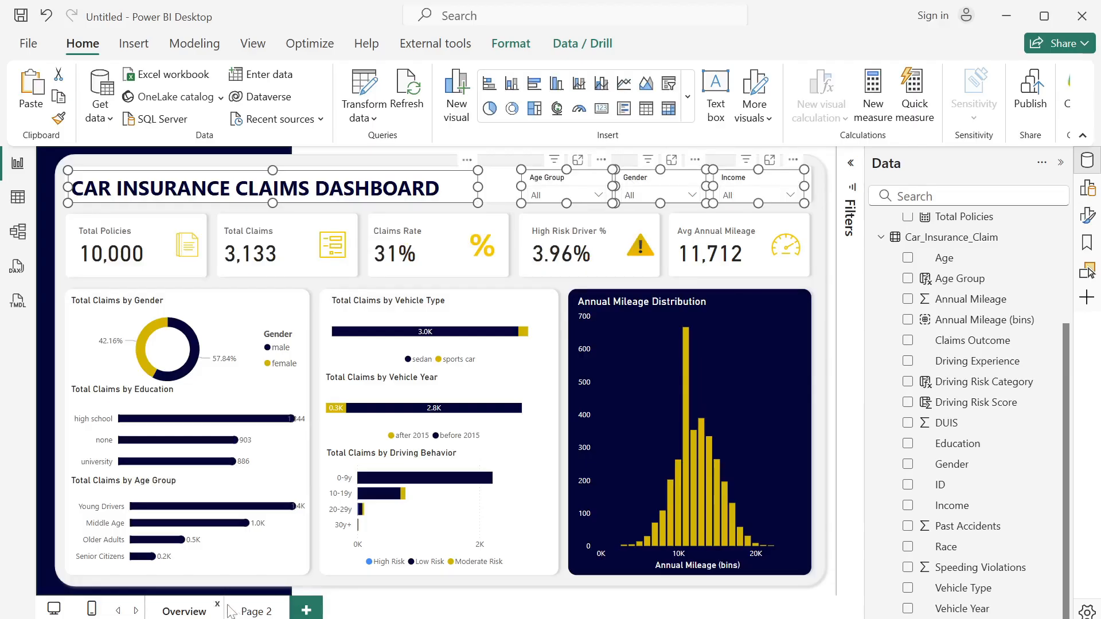
click(252, 611)
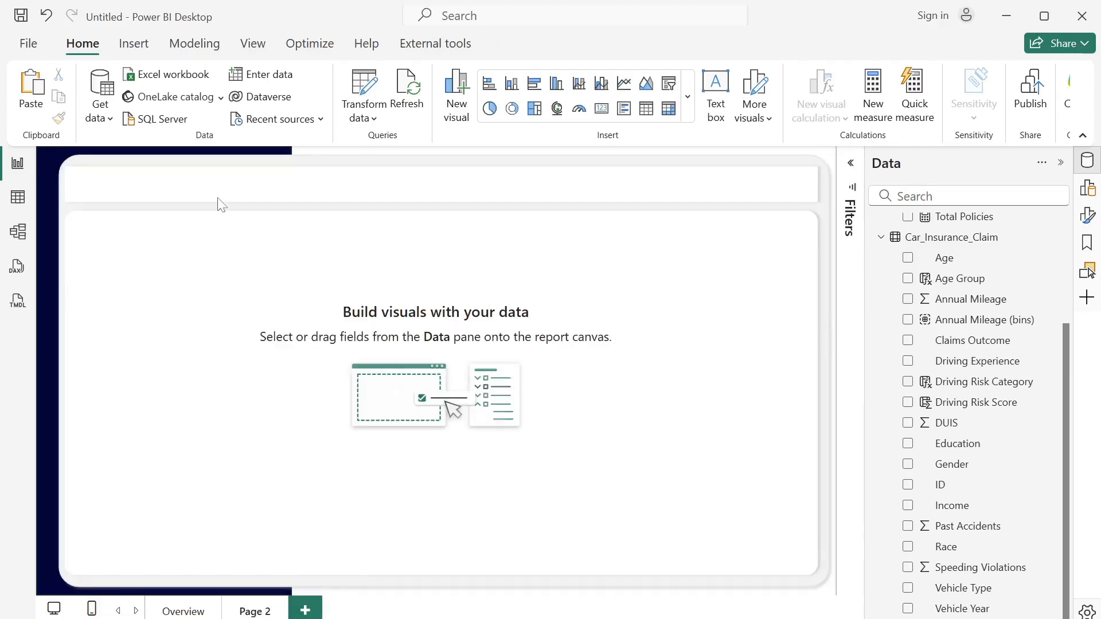
key(ctrl+v)
click(686, 374)
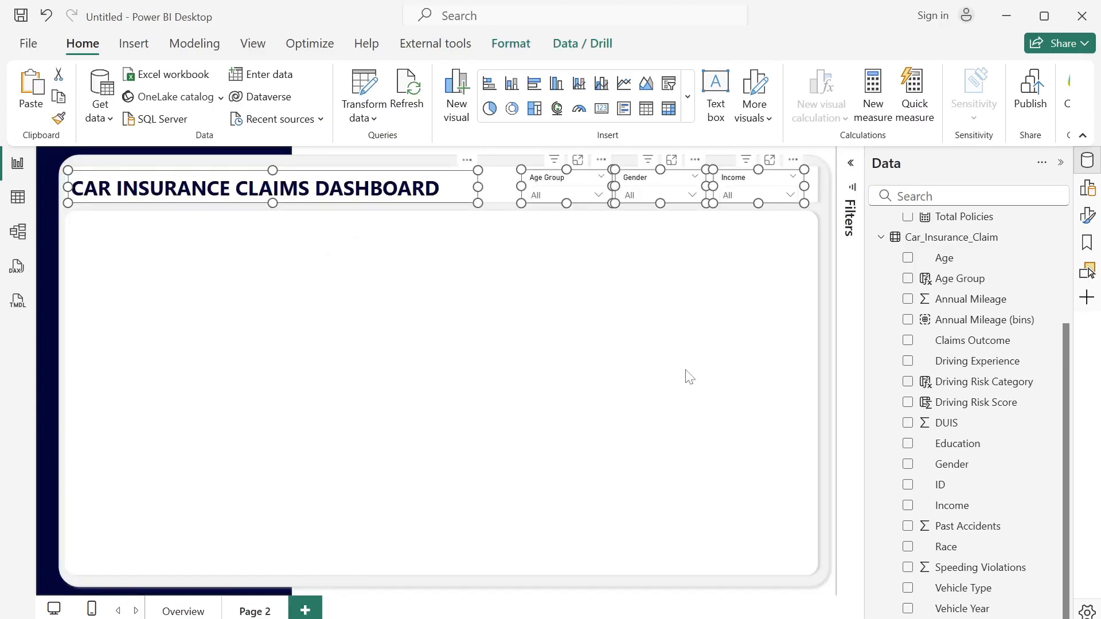
- Shift the Income, Gender and Age Group slicers slightly to the right along the Page 2 banner
click(615, 202)
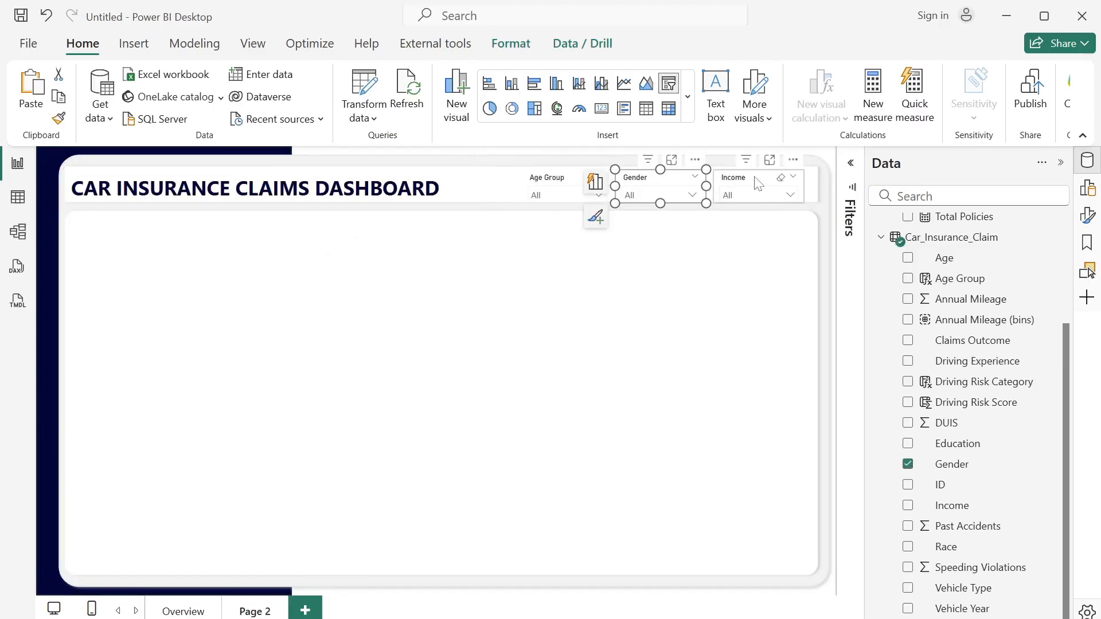
drag(756, 176, 773, 180)
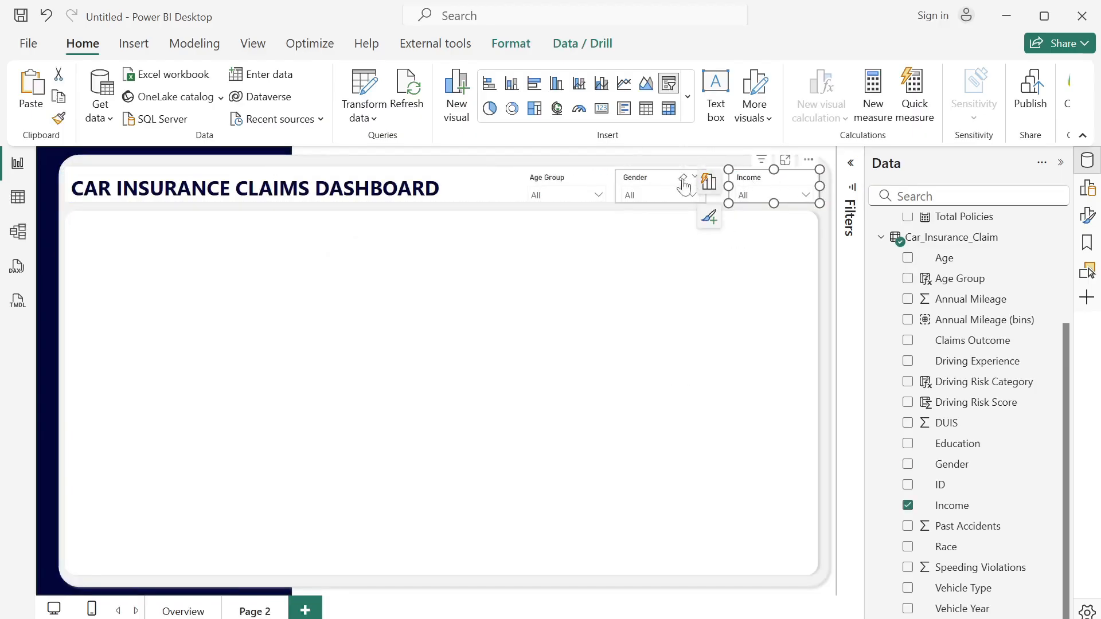
drag(670, 180, 684, 181)
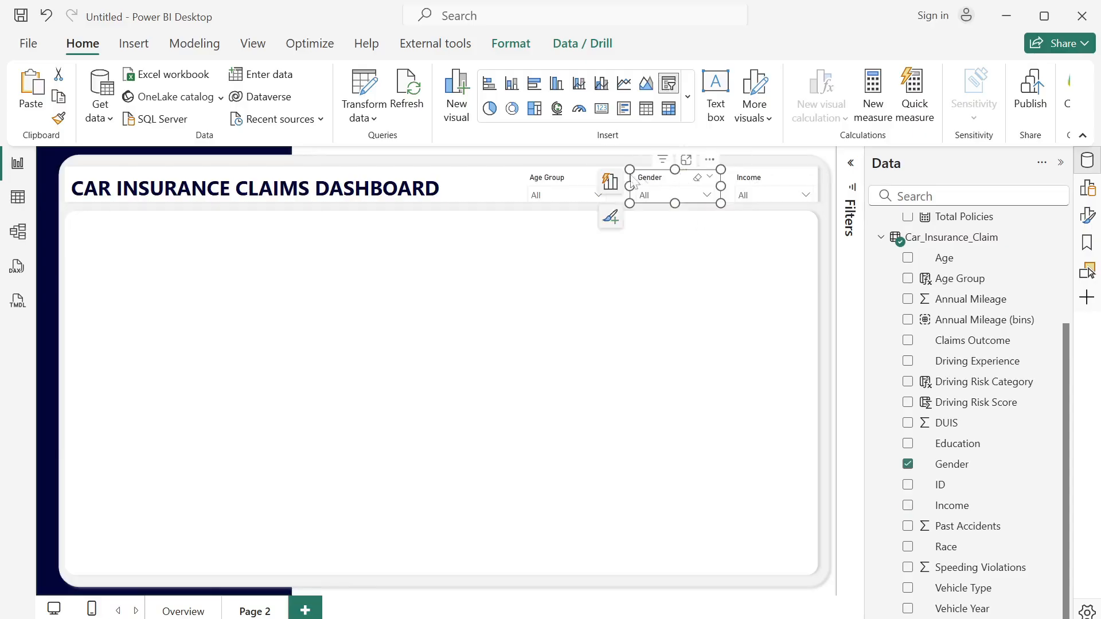
click(549, 181)
drag(548, 181, 566, 182)
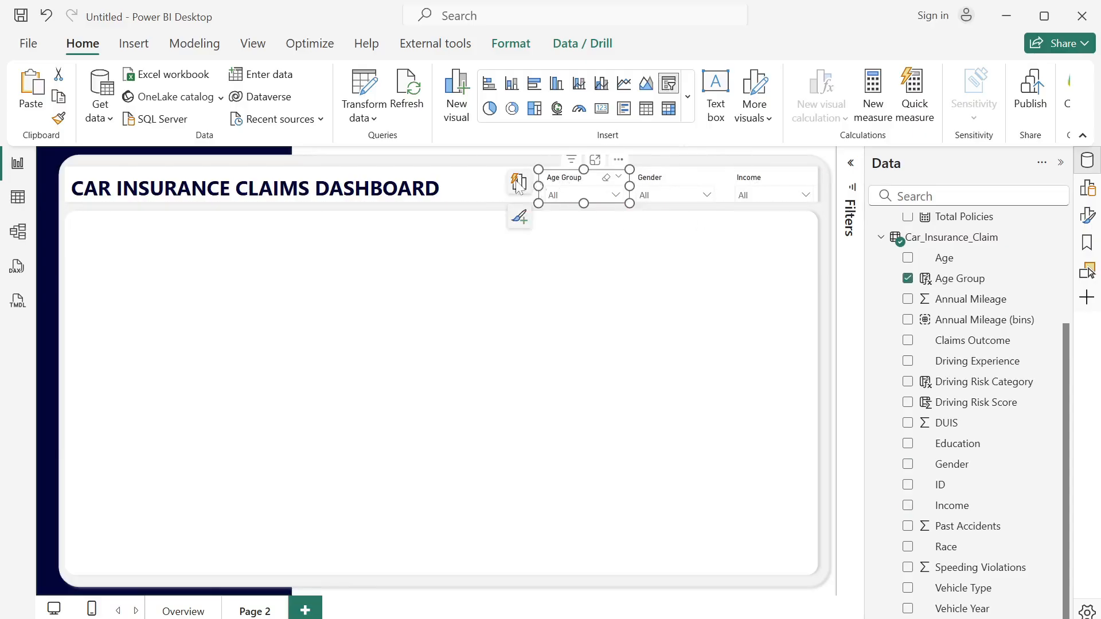
- Change the Page 2 title to CLAIMS DETAILS and place it near the middle of the banner
drag(440, 188, 29, 201)
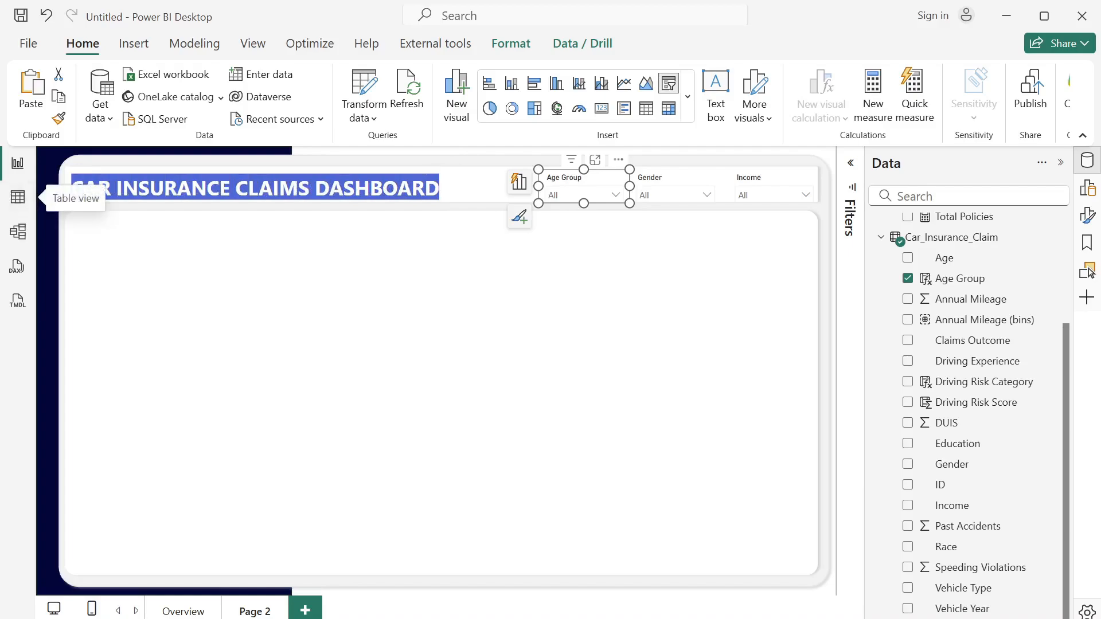
text(CLAI)
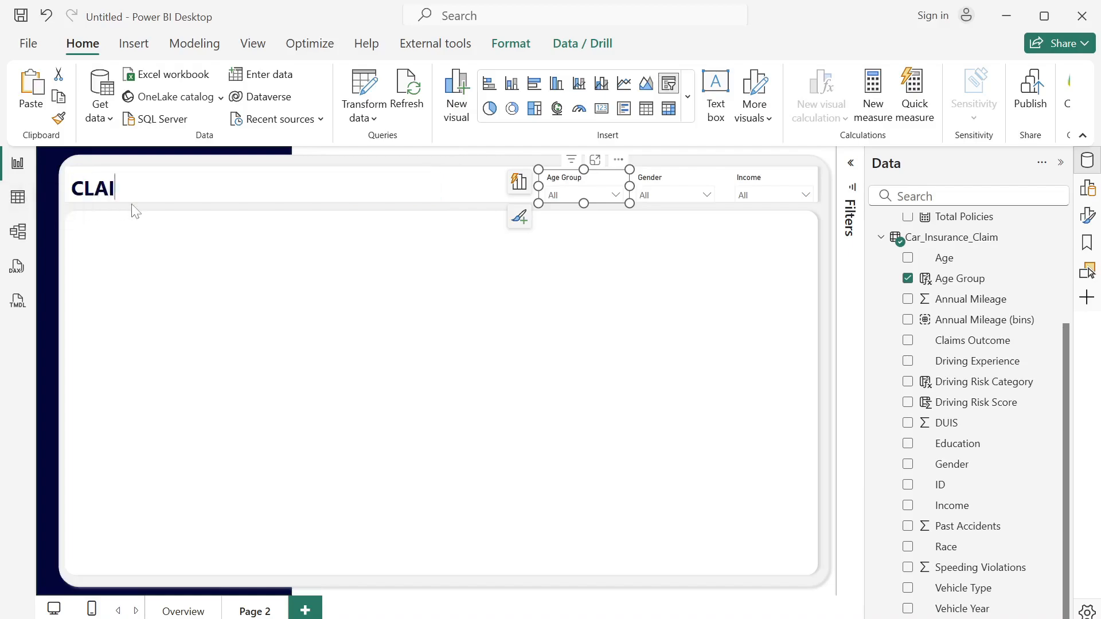
text(MS DETAILS)
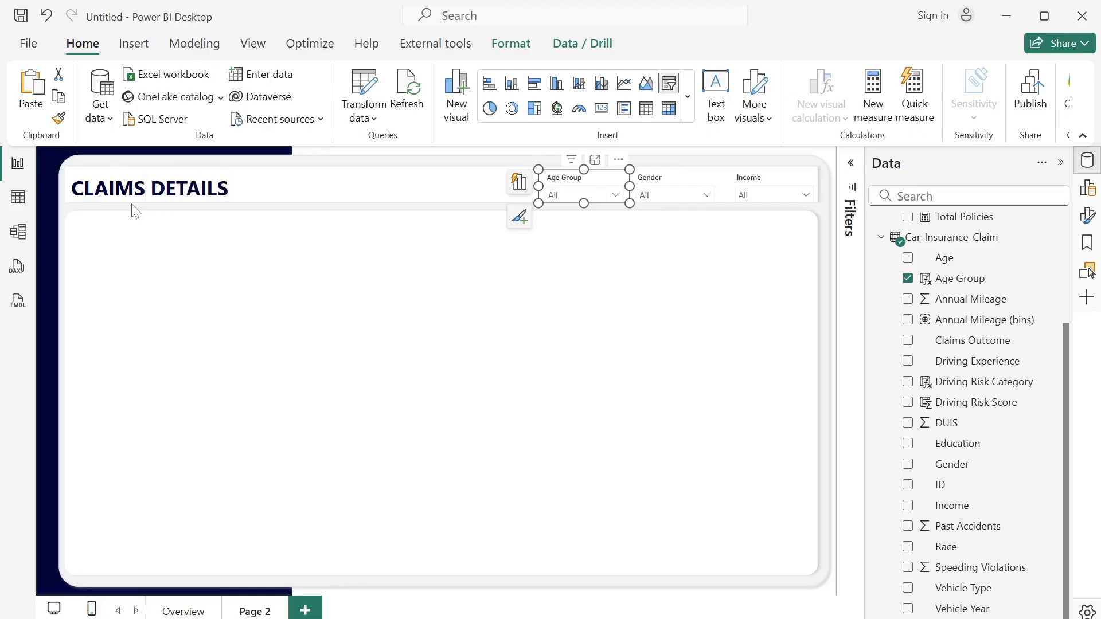
click(261, 190)
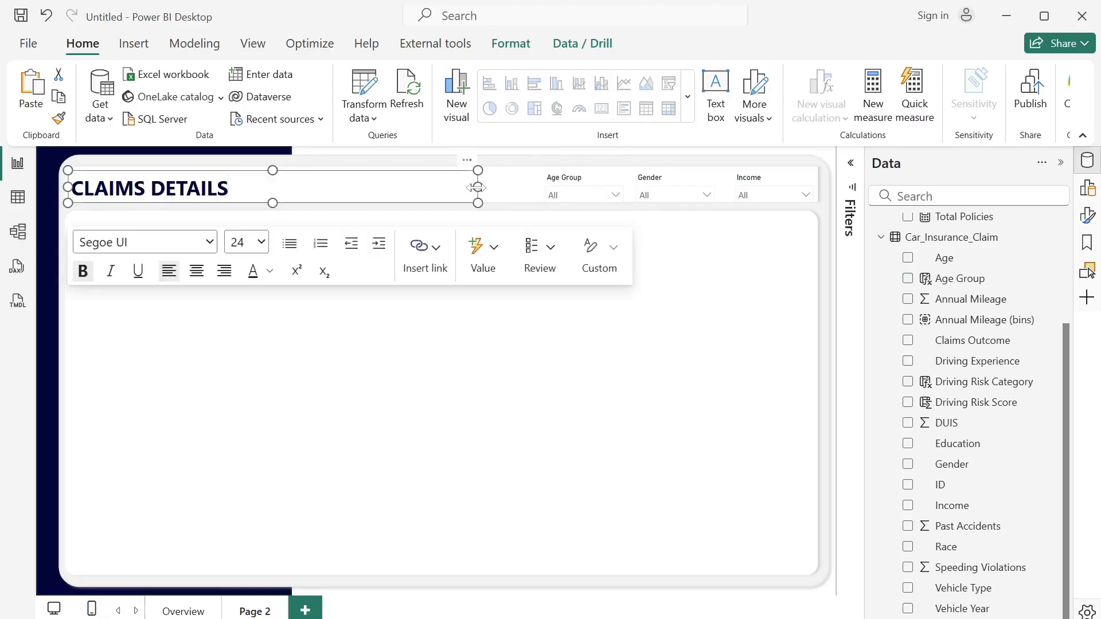
drag(477, 187, 489, 167)
click(485, 283)
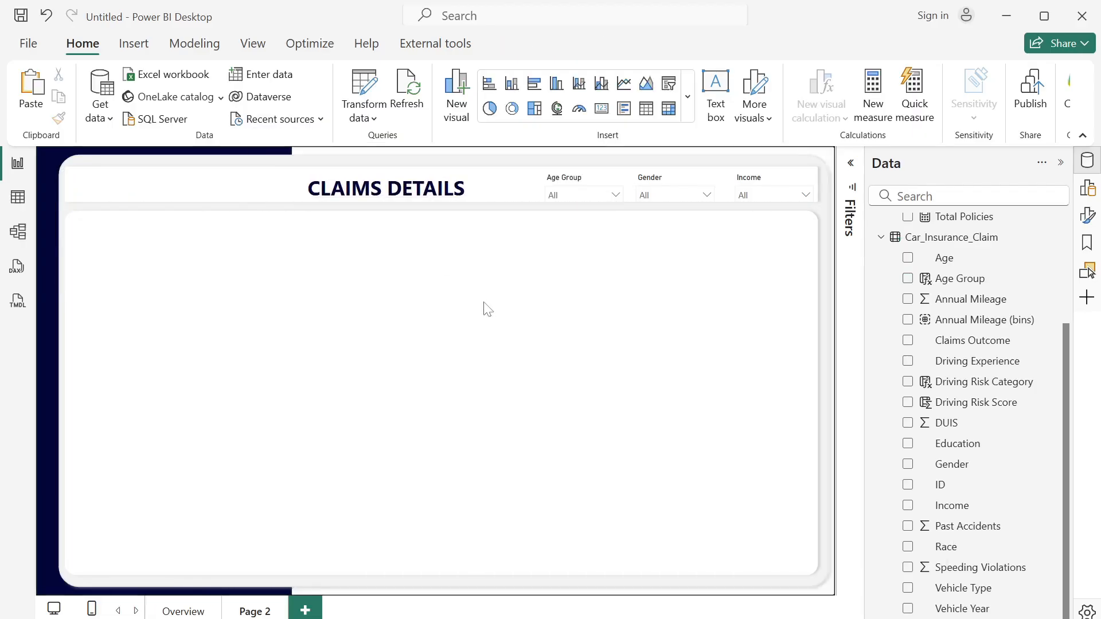
- Insert a table visual on Page 2 and enlarge it to about 1177 by 559 to fill the panel below the banner
click(646, 118)
drag(285, 369, 232, 304)
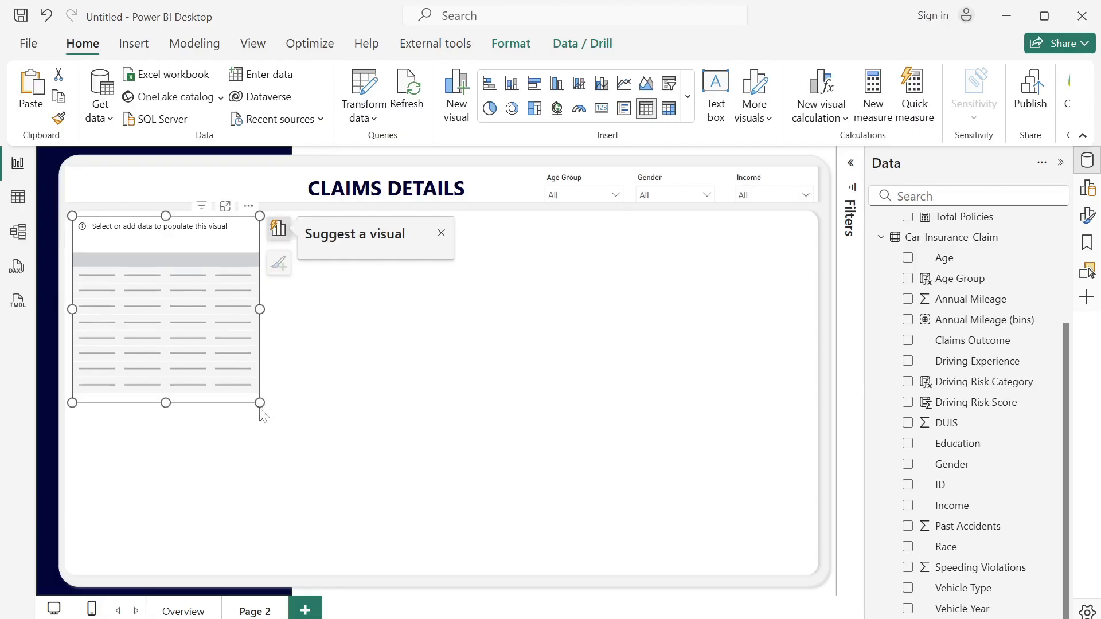
drag(260, 411, 812, 573)
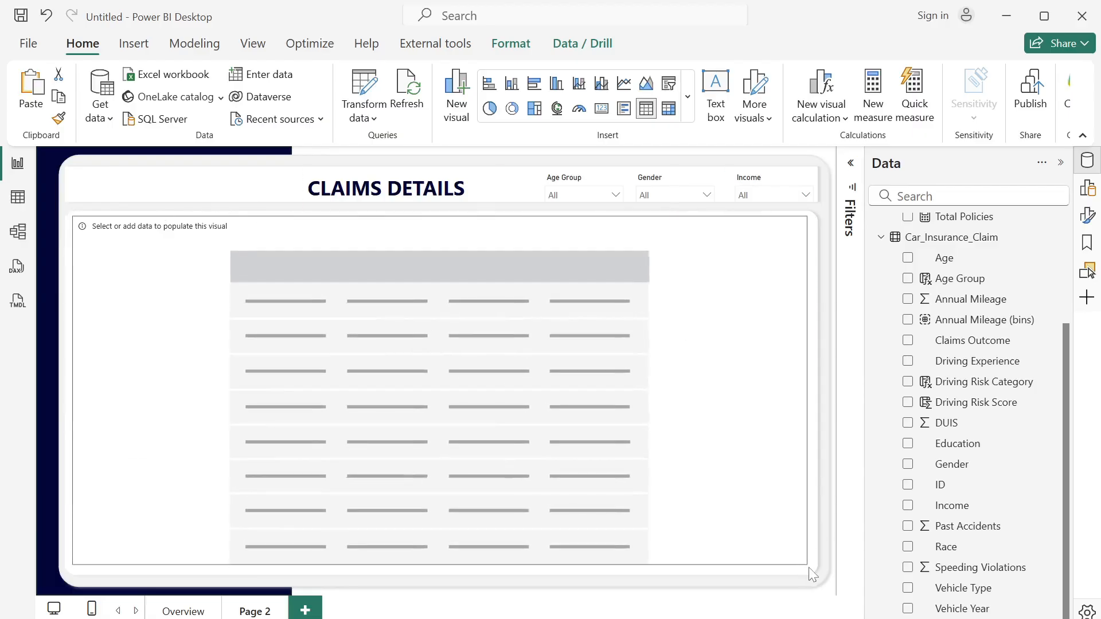
- Add the ID, Age Group, Race, Gender, Education and Income fields to the table as columns, in that order
click(908, 487)
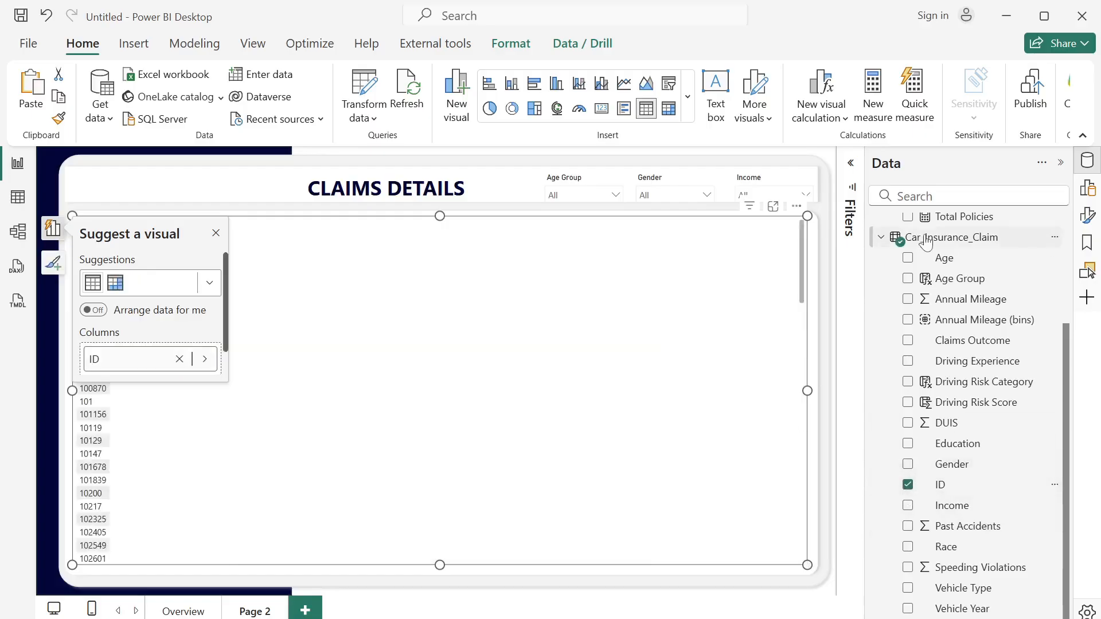
click(908, 280)
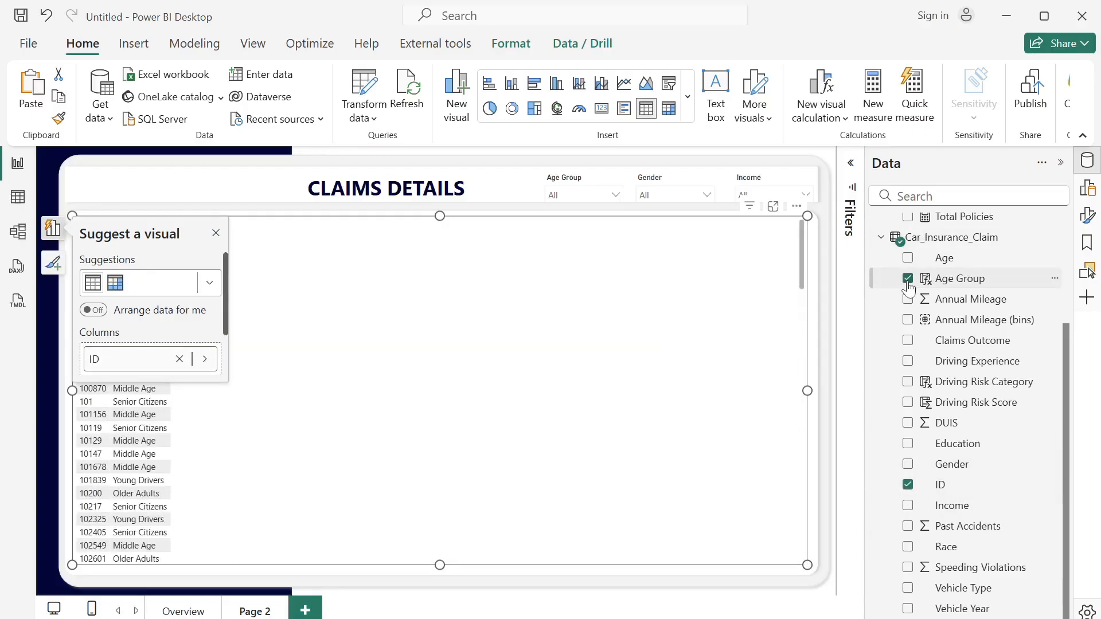
click(907, 546)
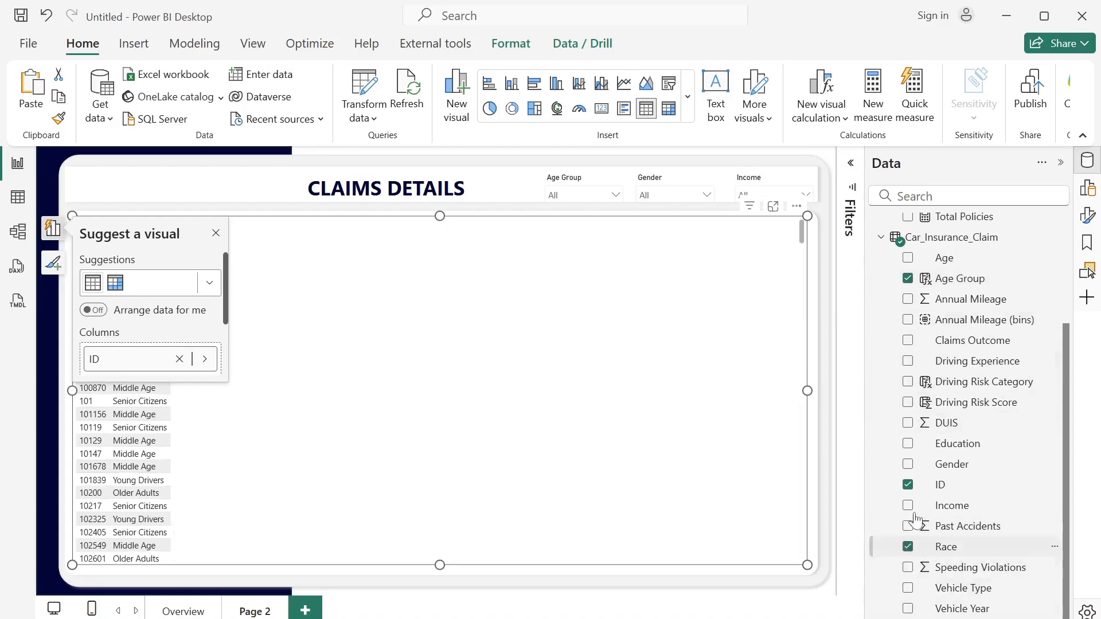
click(907, 464)
click(908, 444)
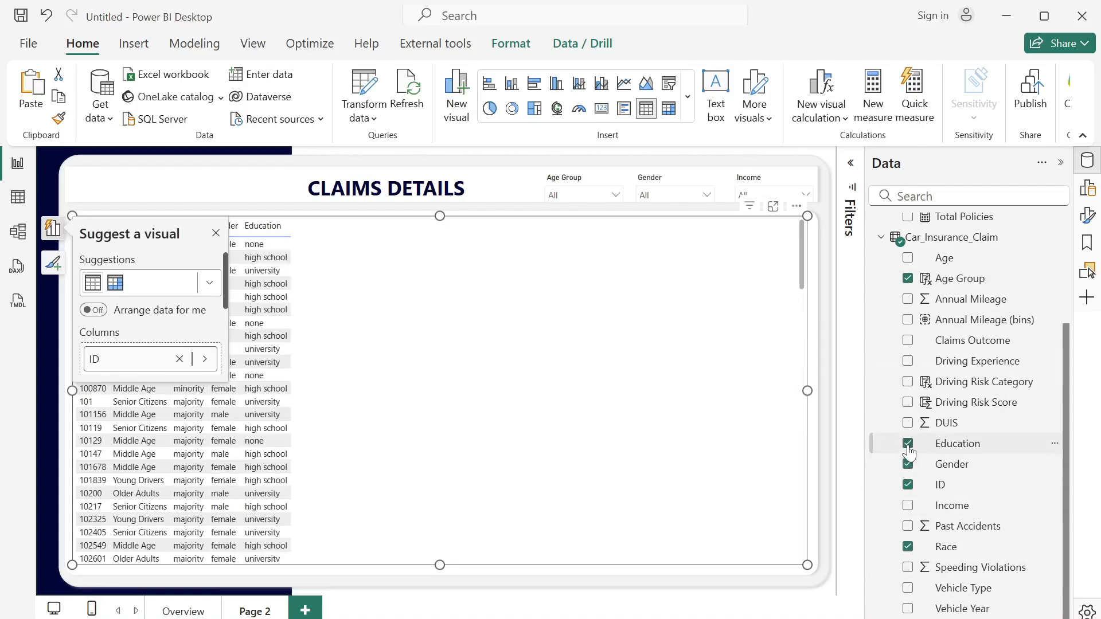
click(907, 505)
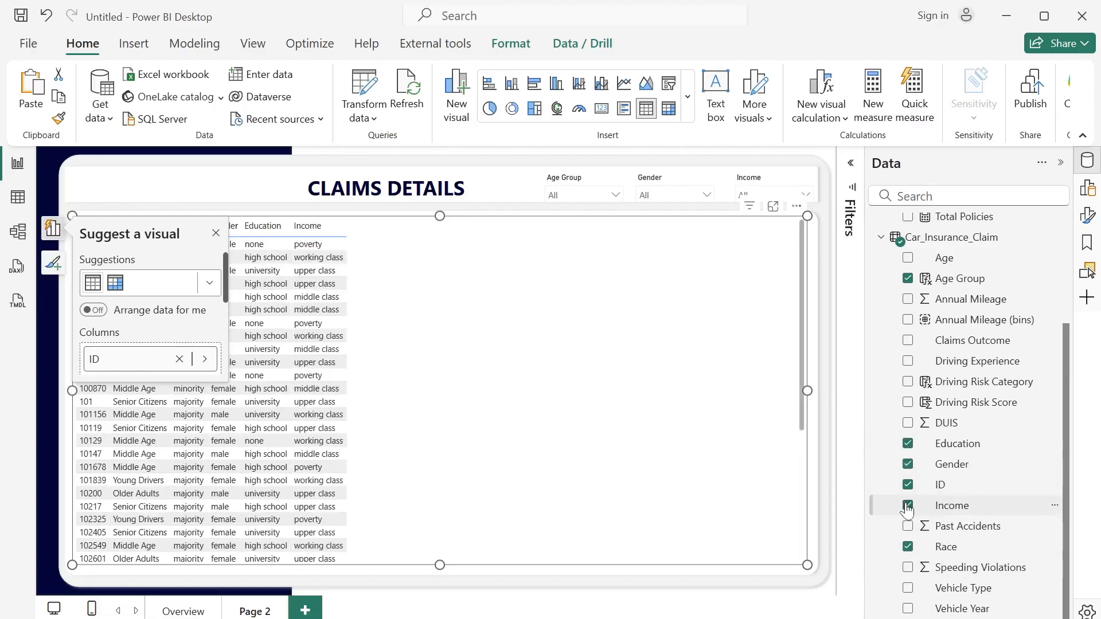
- Add Driving Risk Category, Claims Outcome, Vehicle Type and Vehicle Year to the table and dismiss the visual suggestions
click(909, 383)
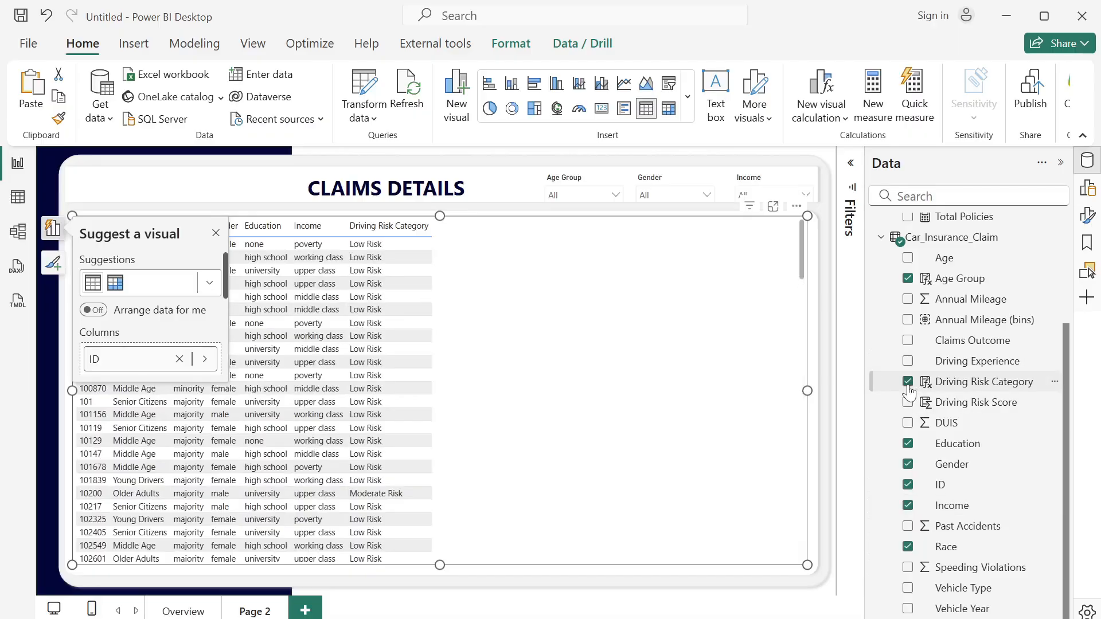
click(907, 342)
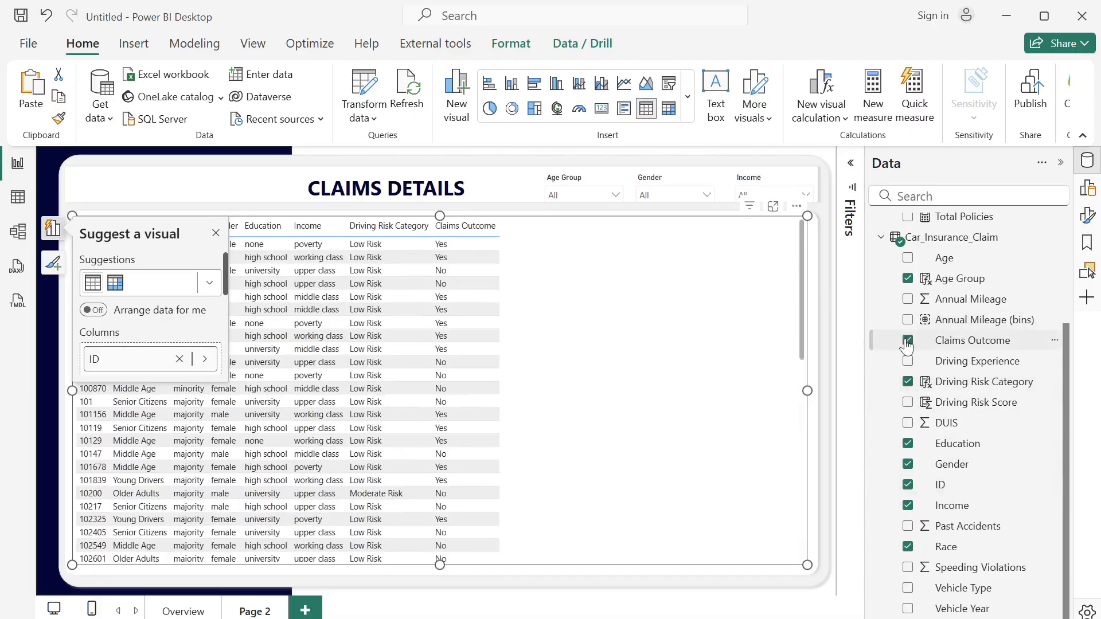
click(908, 588)
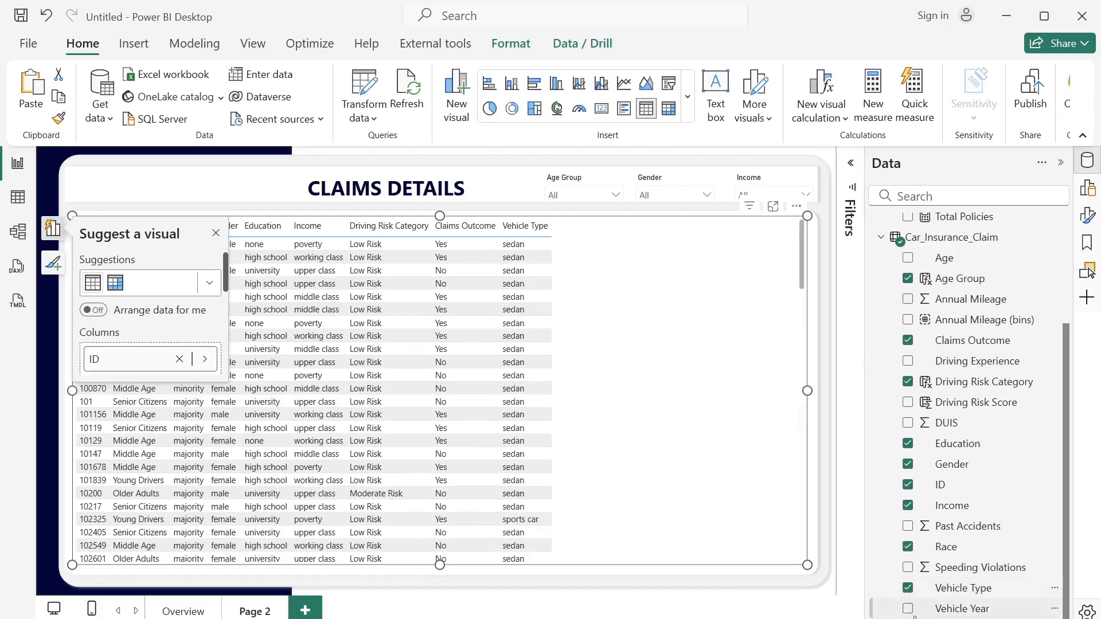
click(908, 609)
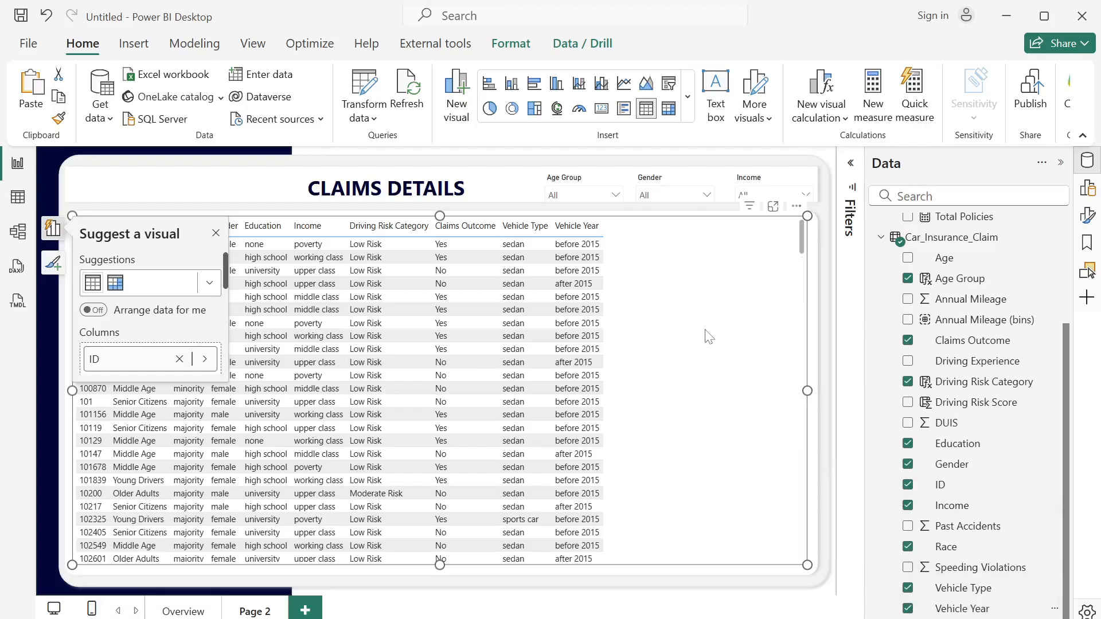
click(215, 234)
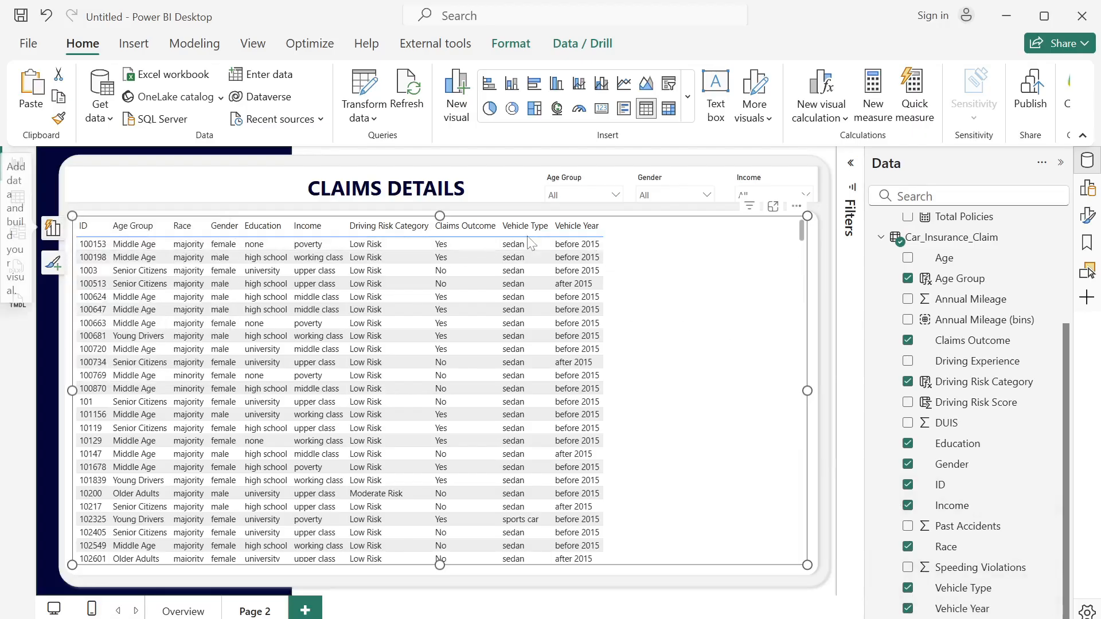
- Adjust the table's column widths so that the ten columns spread across the full width of the visual
drag(549, 233, 611, 229)
drag(499, 229, 546, 229)
drag(208, 229, 235, 229)
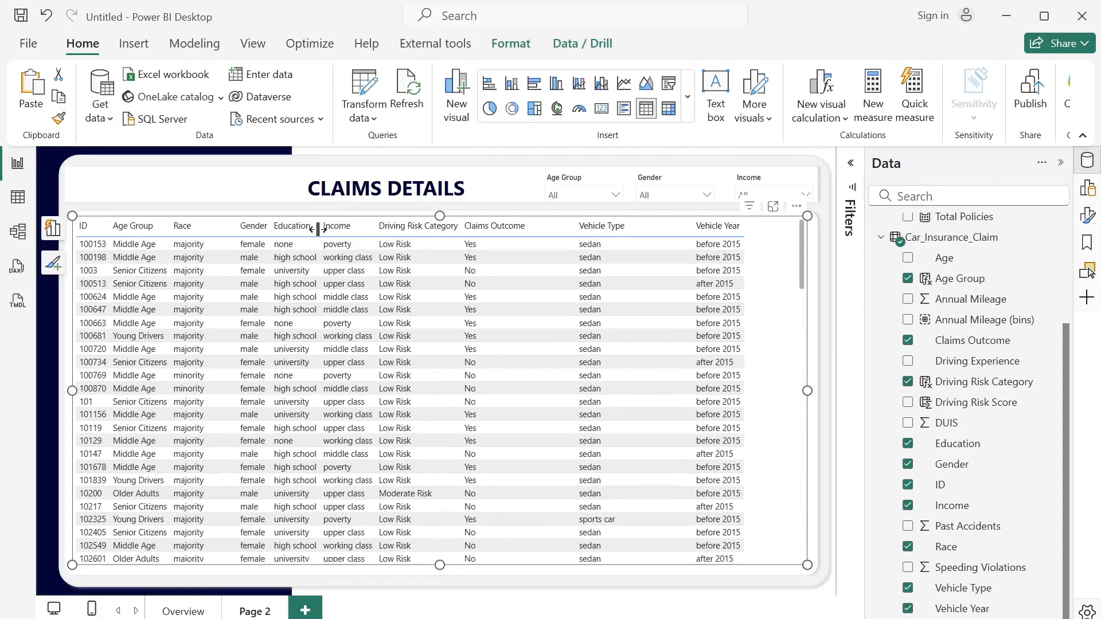
drag(317, 228, 352, 229)
drag(270, 229, 286, 229)
drag(744, 232, 721, 233)
drag(721, 234, 698, 233)
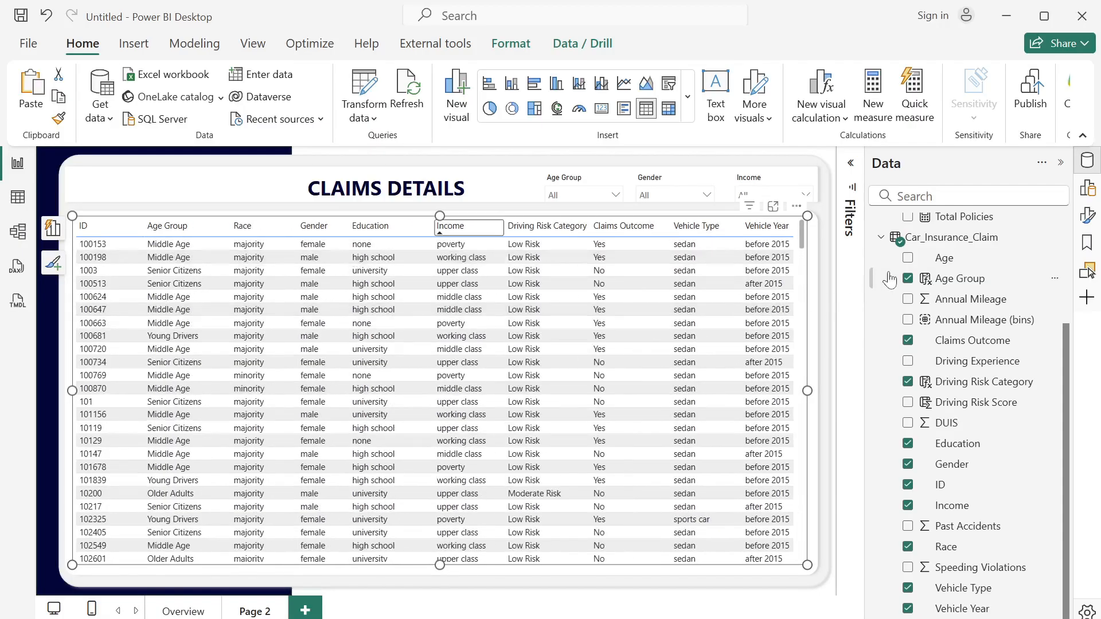
- Turn off the table visual's background in its size and style formatting
click(1089, 215)
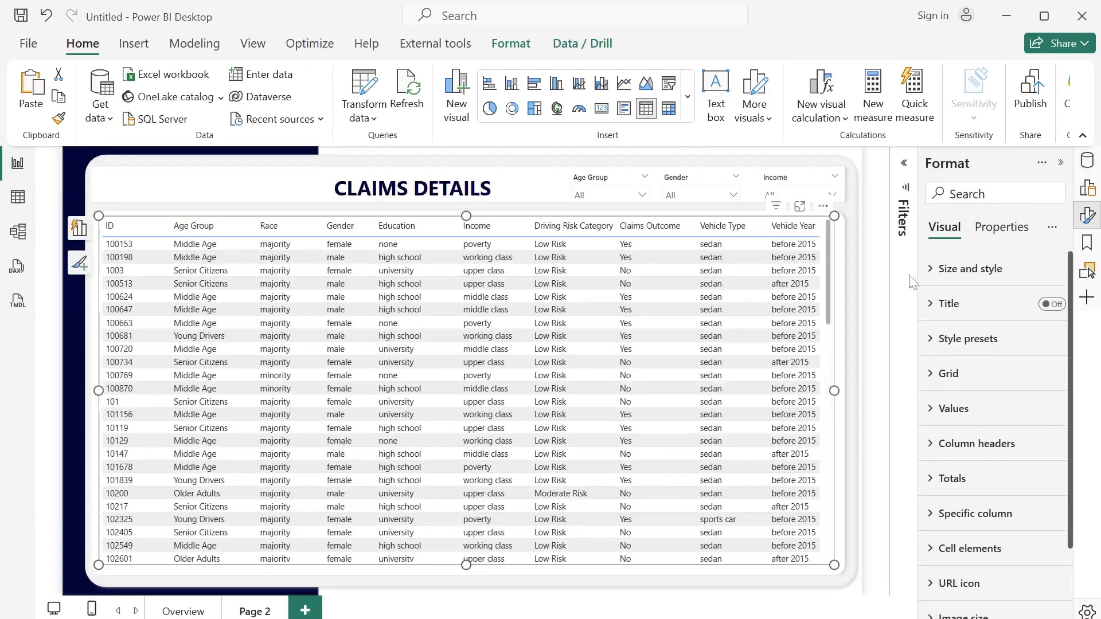
click(943, 269)
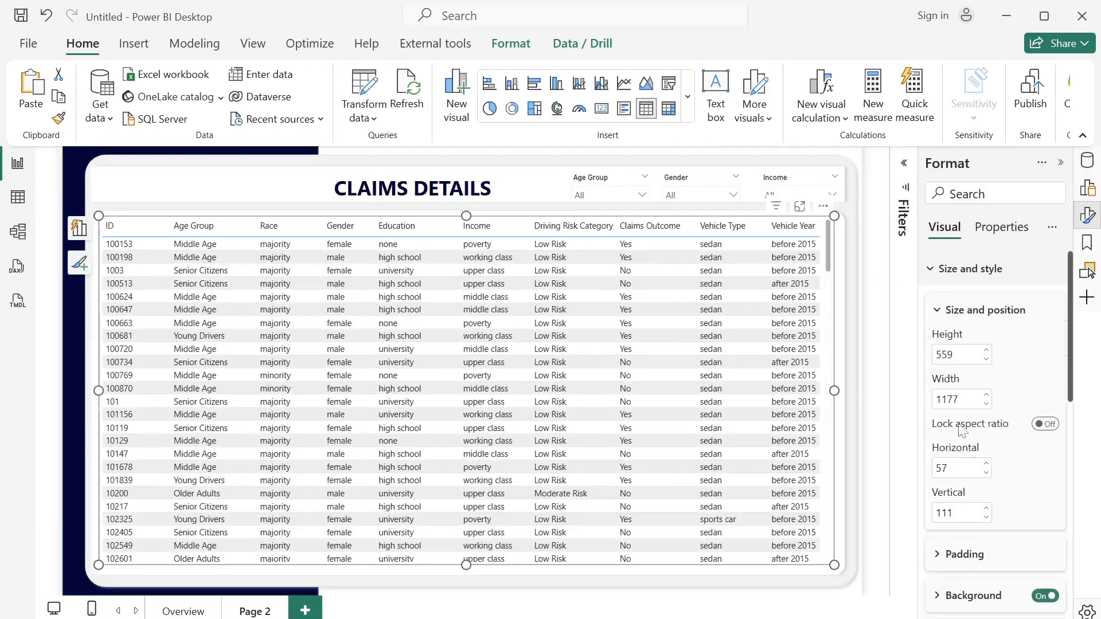
click(1042, 599)
- Apply the Minimal style preset to the claims table
scroll(1075, 402, down, 3)
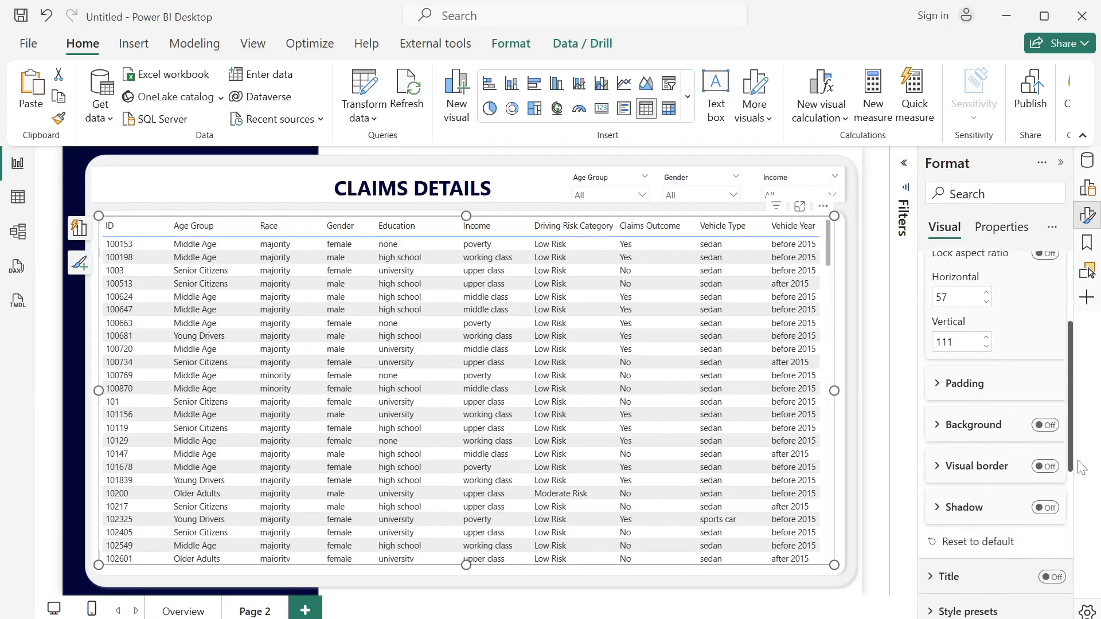
scroll(963, 361, down, 4)
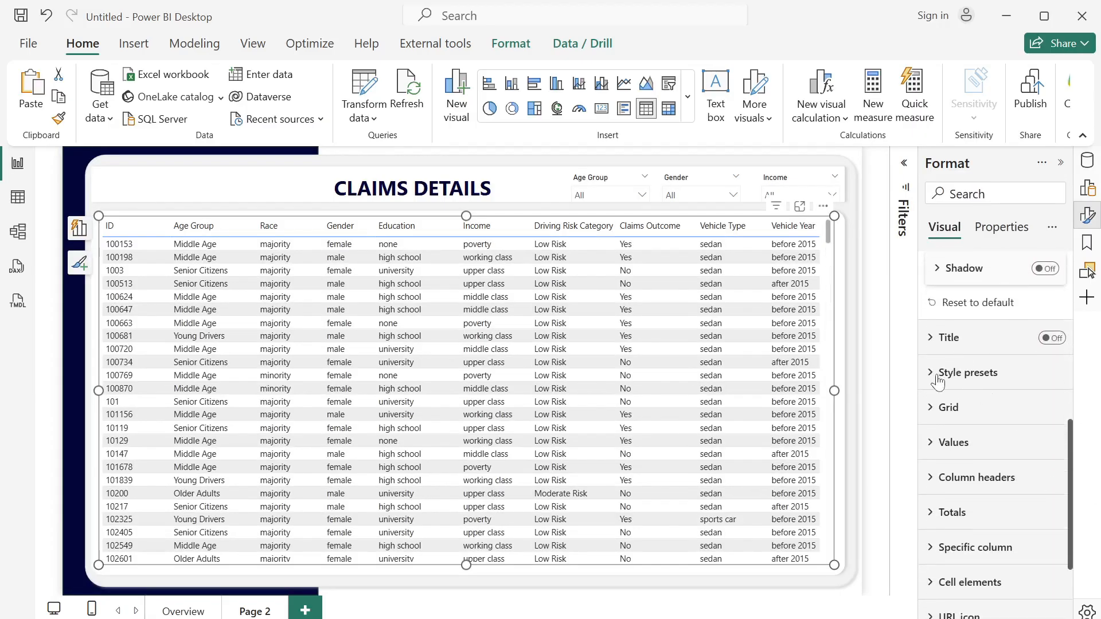
click(938, 380)
click(981, 437)
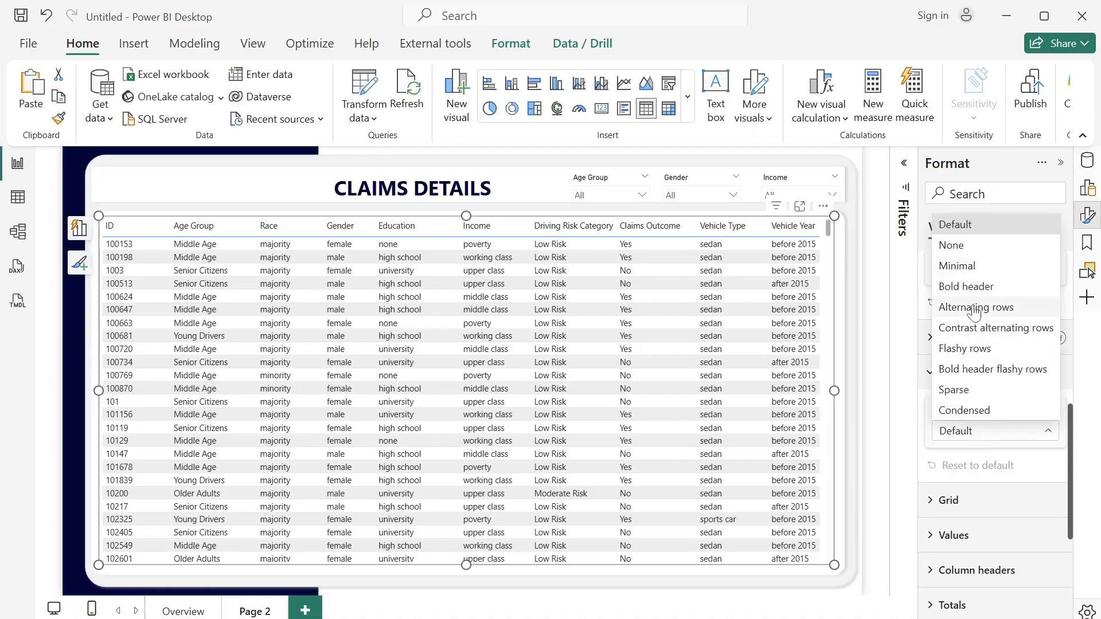
click(982, 279)
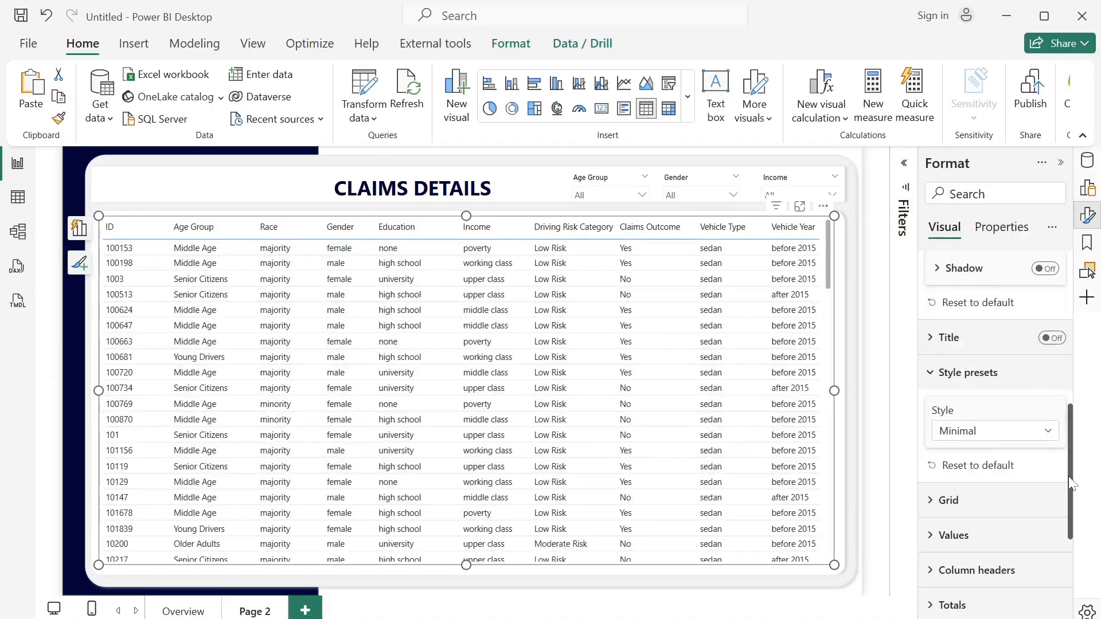
drag(1071, 480, 1076, 586)
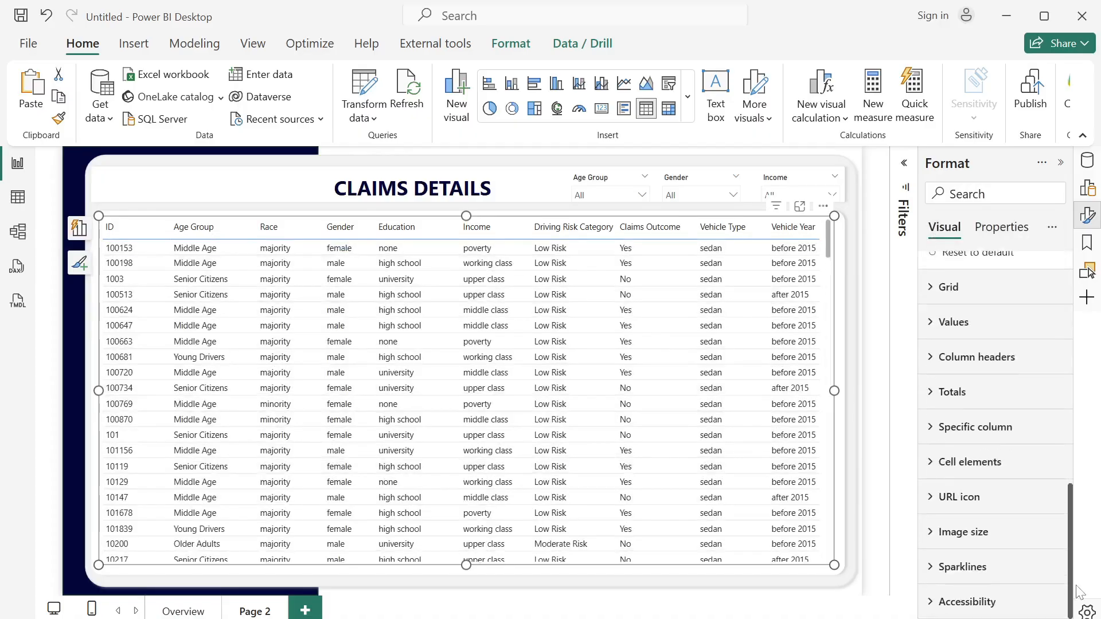
- Set the border color in the claims table's grid formatting to black for all sections
click(924, 286)
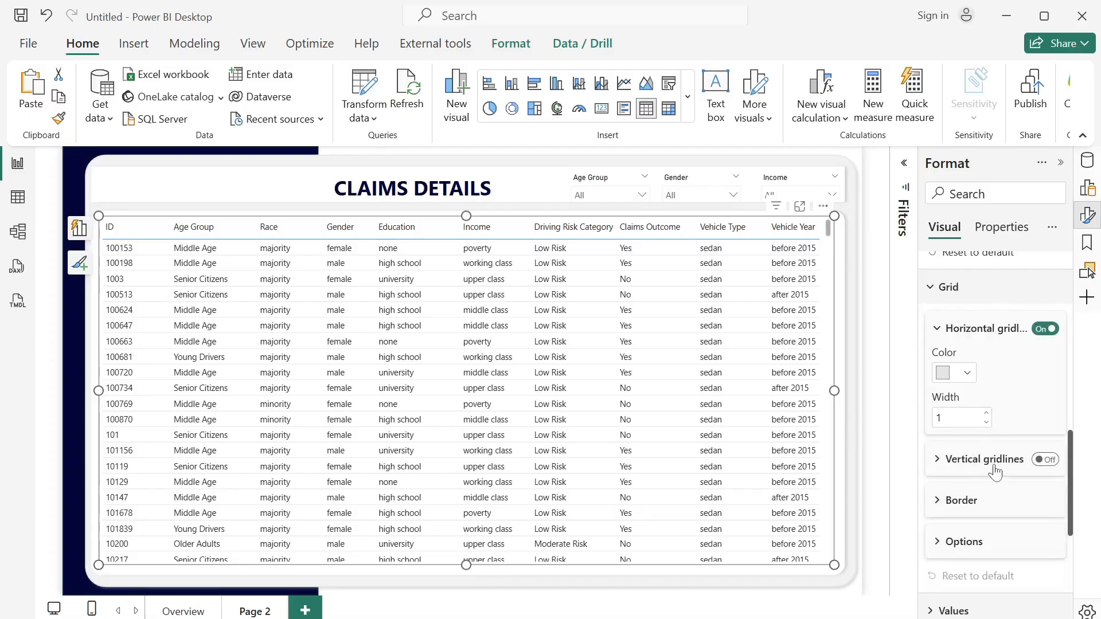
click(943, 505)
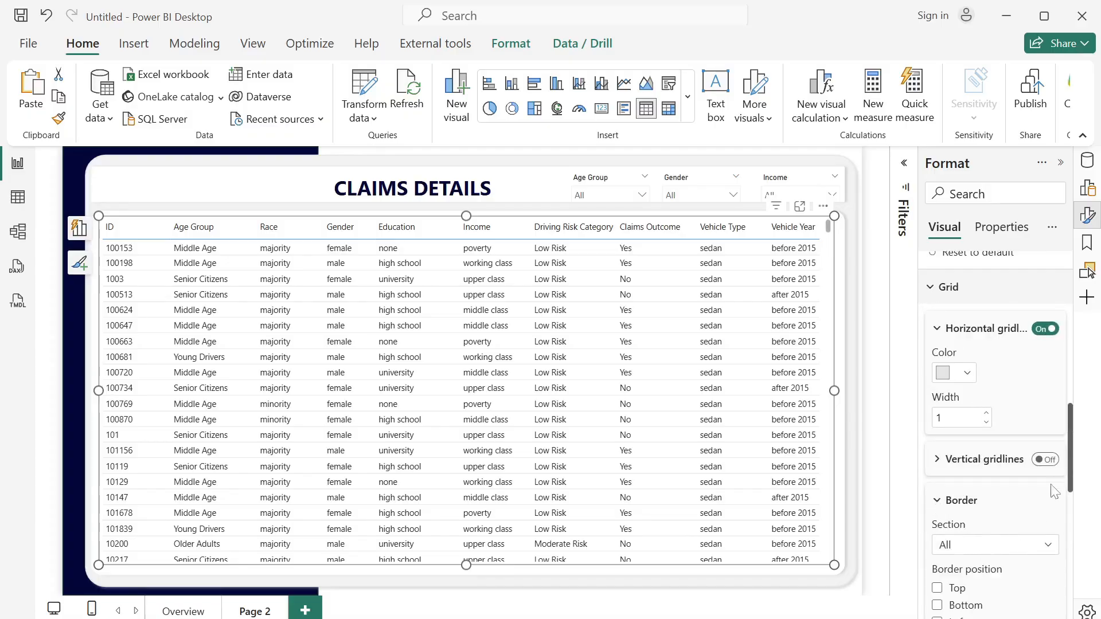
scroll(1071, 485, down, 5)
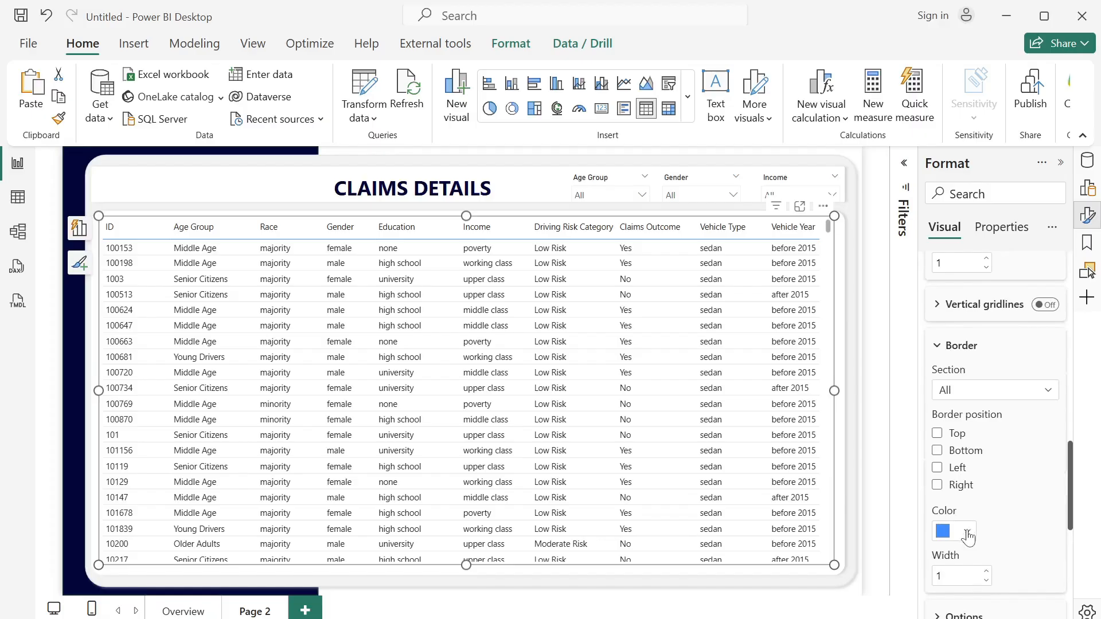
click(965, 531)
click(844, 456)
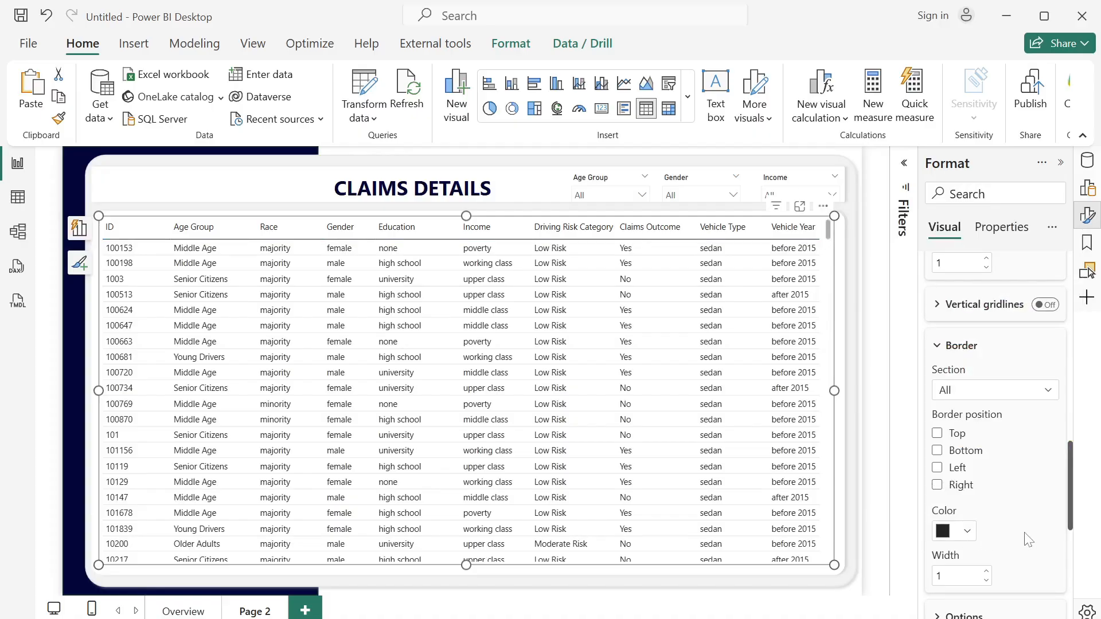
- Make the claims table's column header text bold
scroll(1066, 518, down, 5)
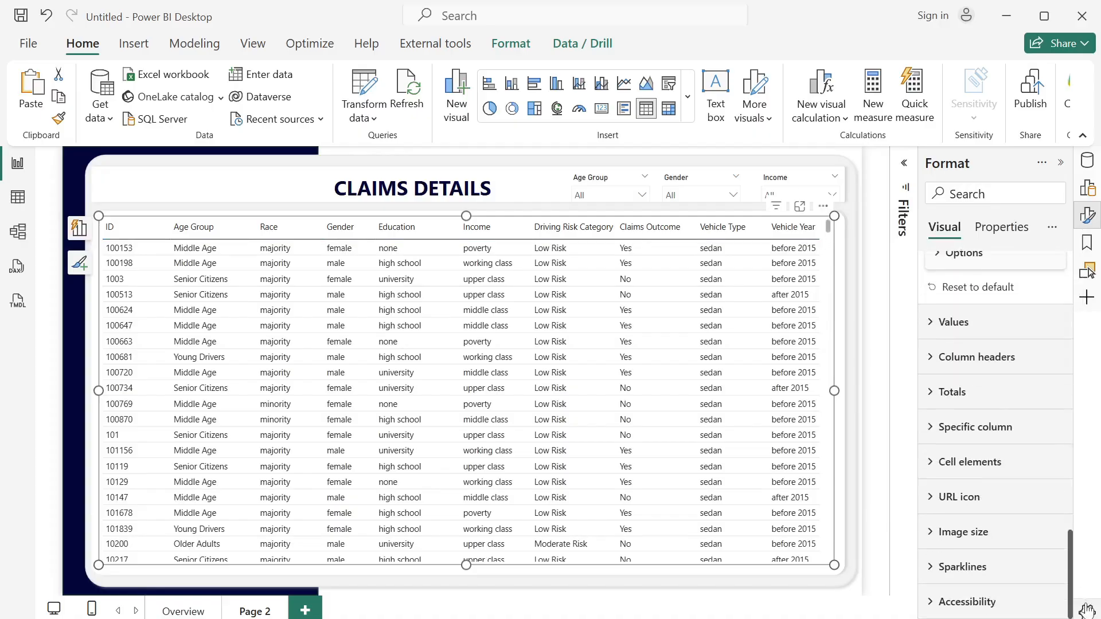
click(933, 357)
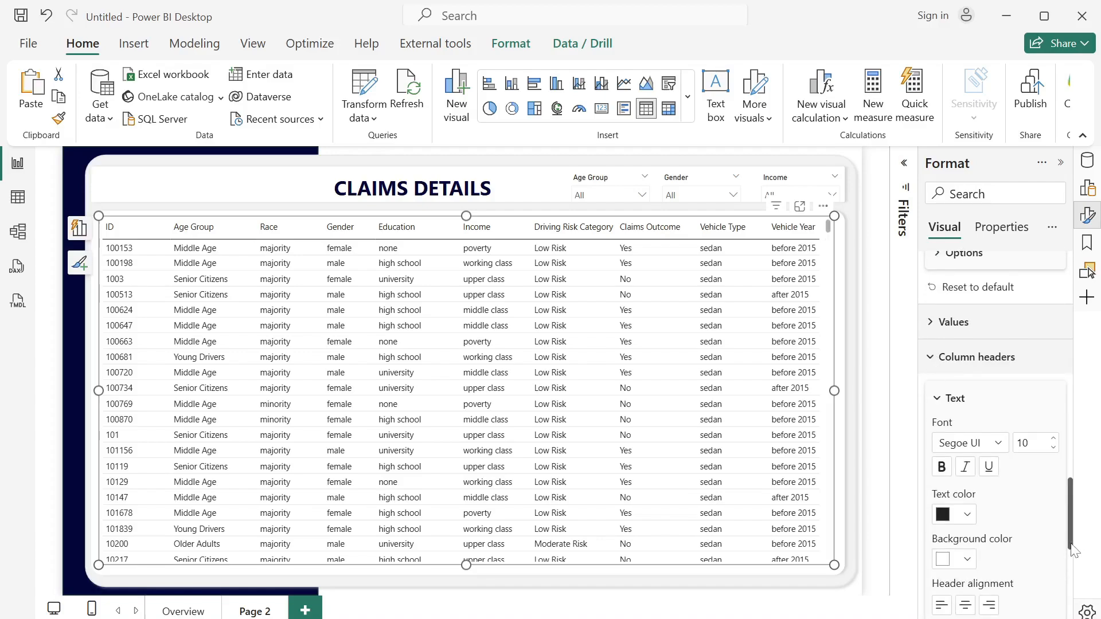
scroll(1074, 551, down, 4)
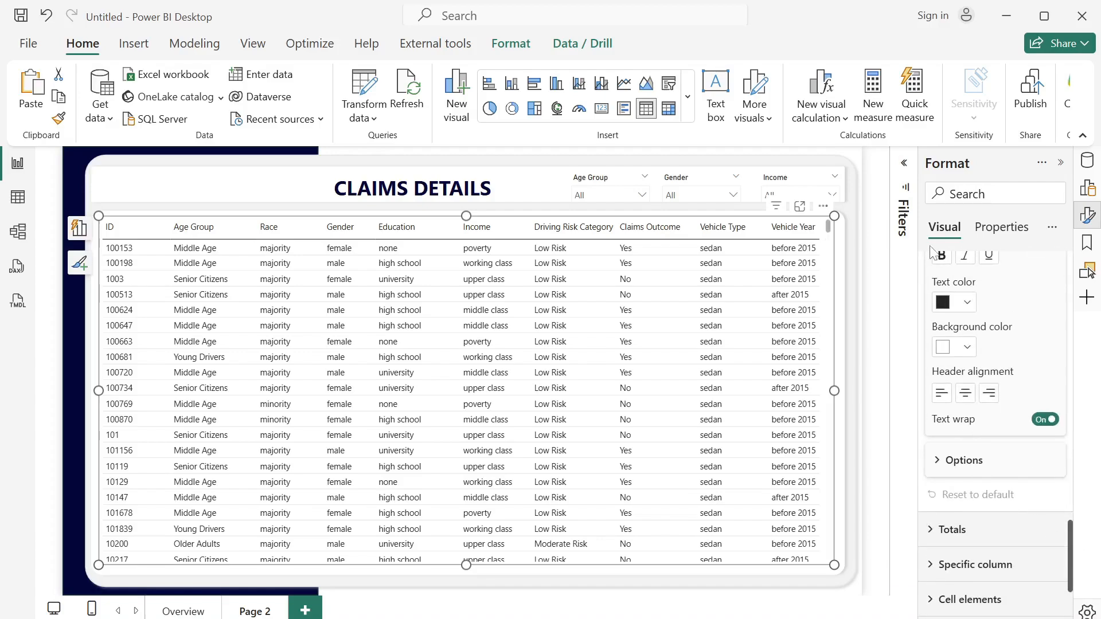
click(940, 256)
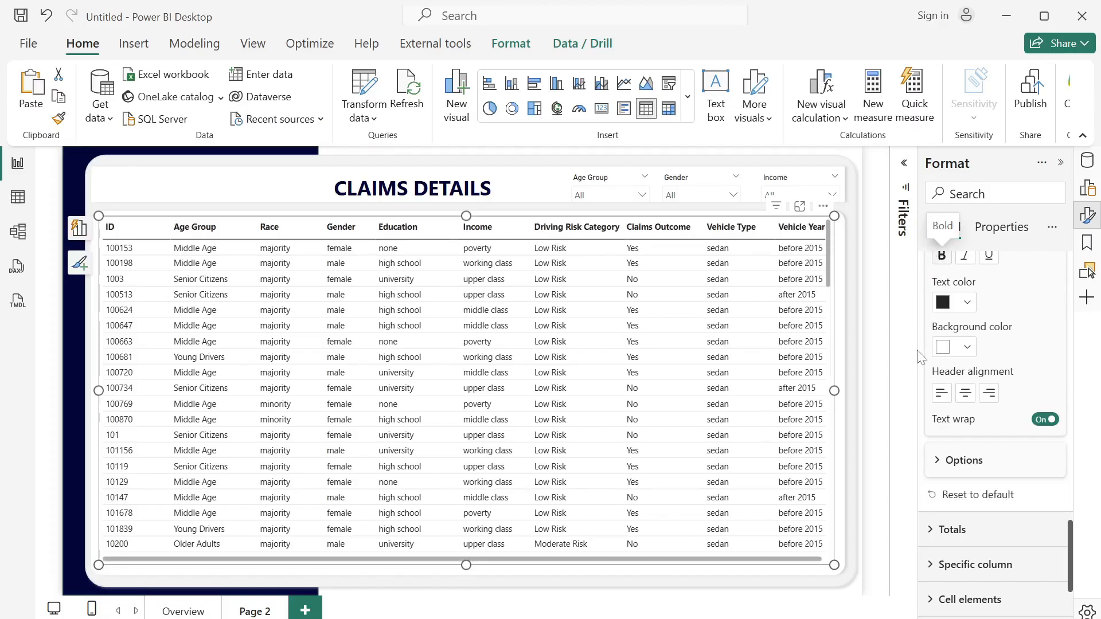
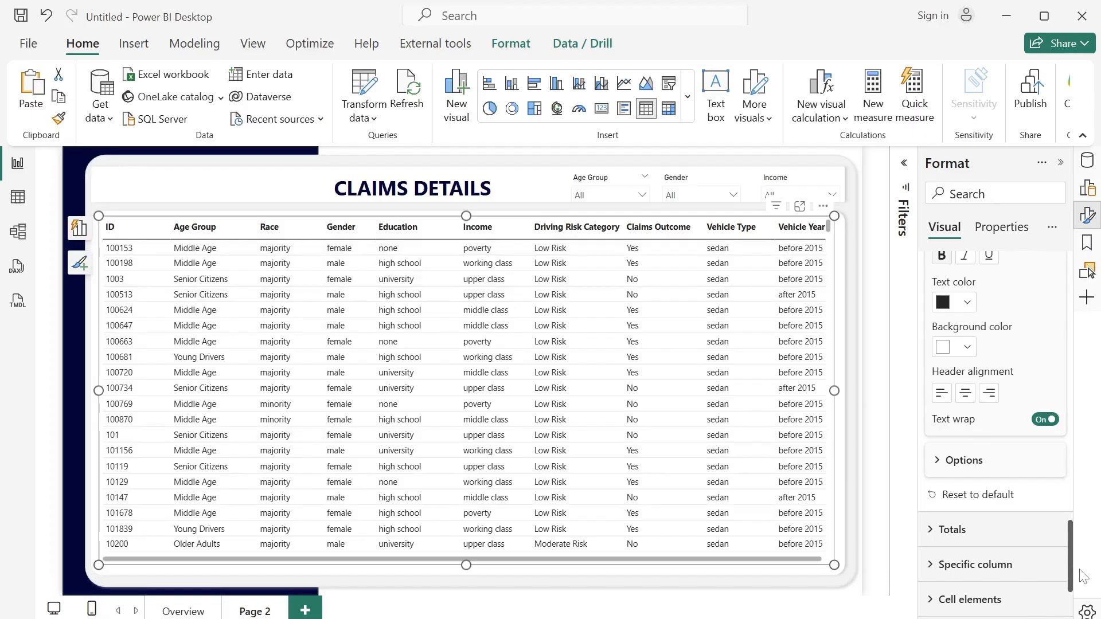
- Turn on conditional icons in the claims table's cell elements for the Driving Risk Category series
scroll(1072, 579, down, 3)
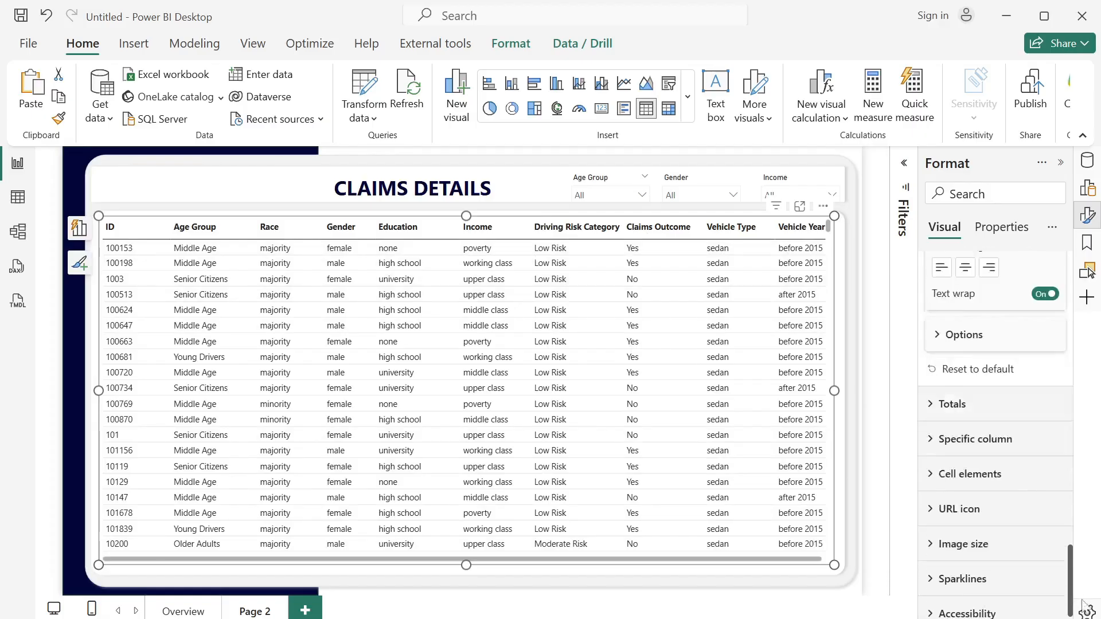
click(931, 475)
scroll(1055, 521, down, 5)
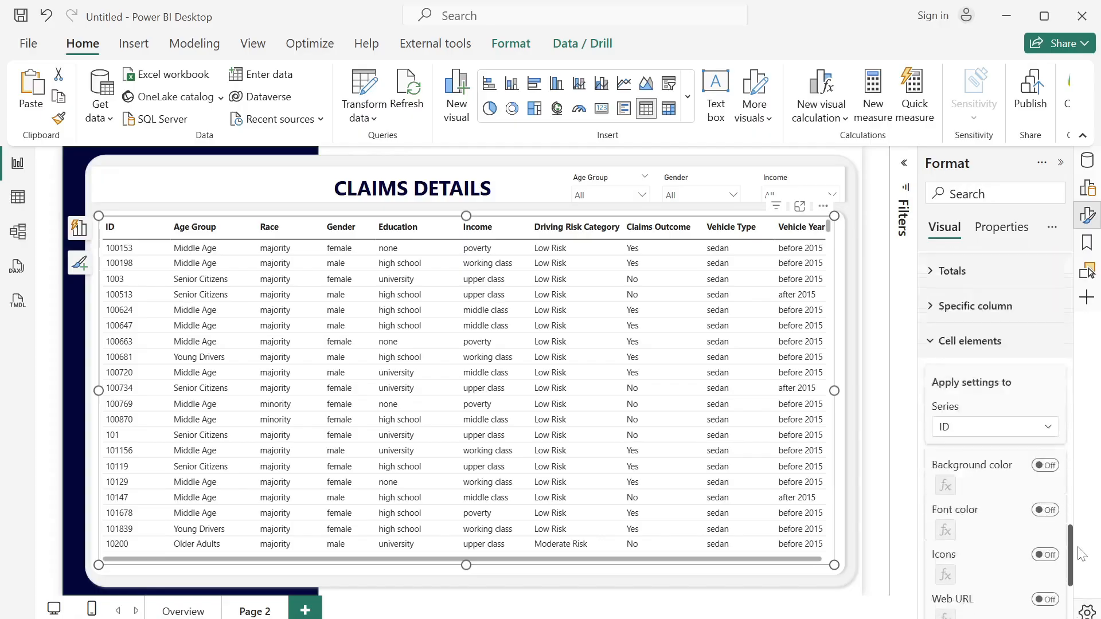
scroll(1084, 562, up, 2)
click(1000, 339)
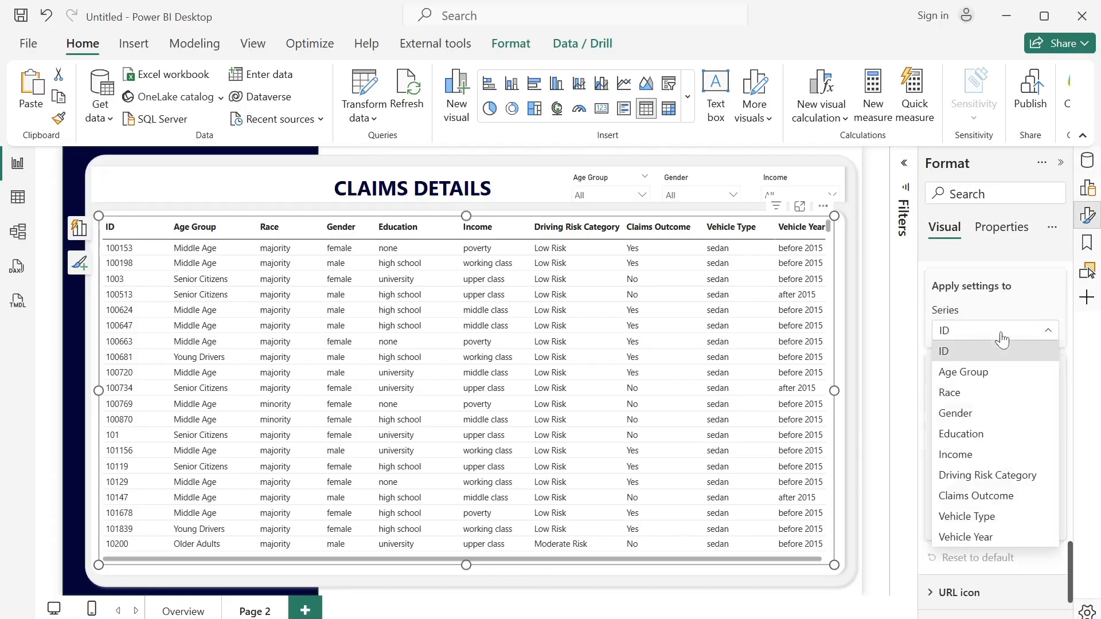
click(1008, 481)
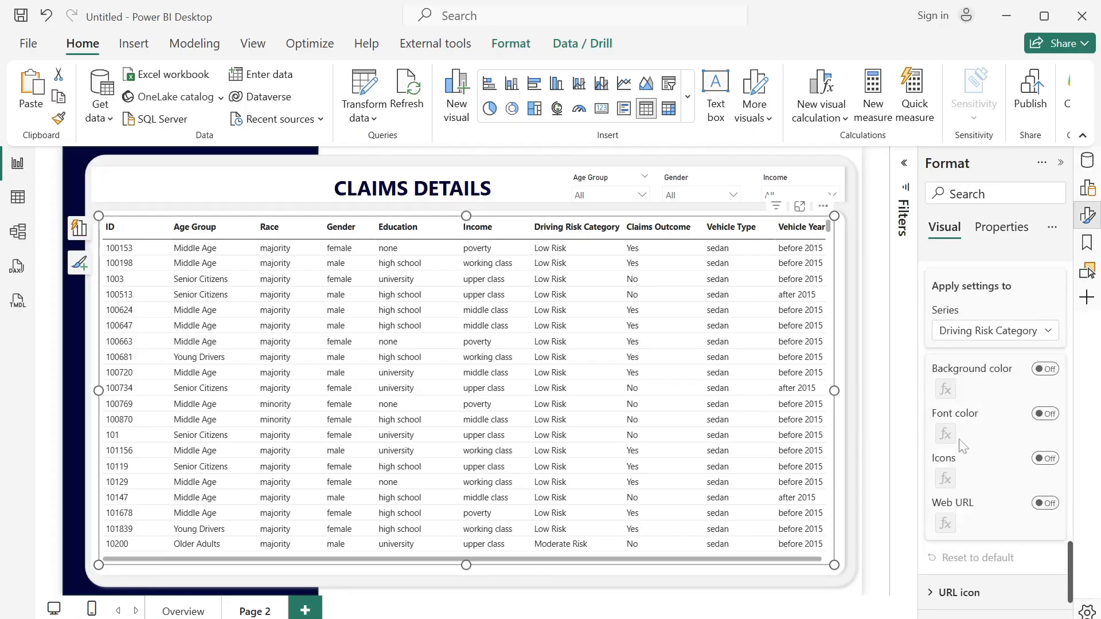
click(1045, 459)
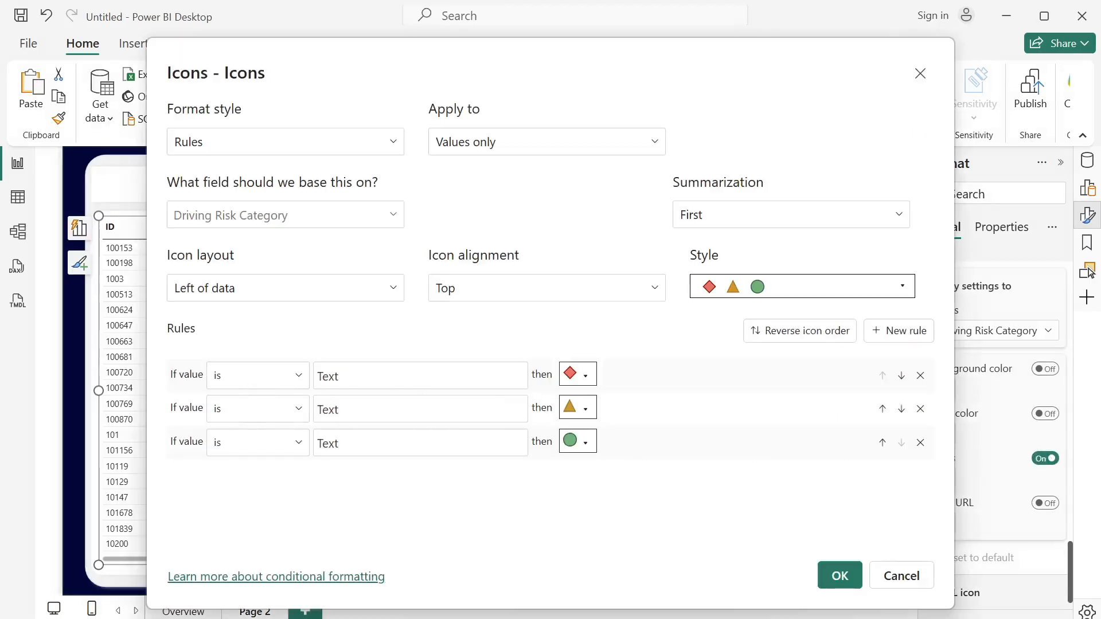
- Set the first icon rule to show a green circle when the value is Low Risk
click(421, 376)
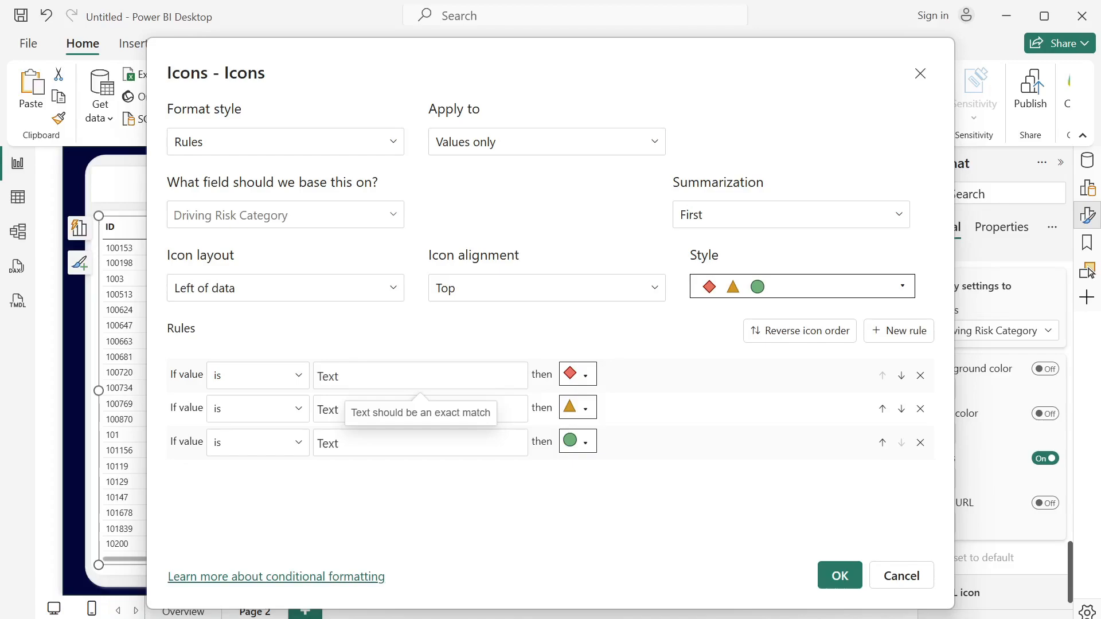
text(Low Risk)
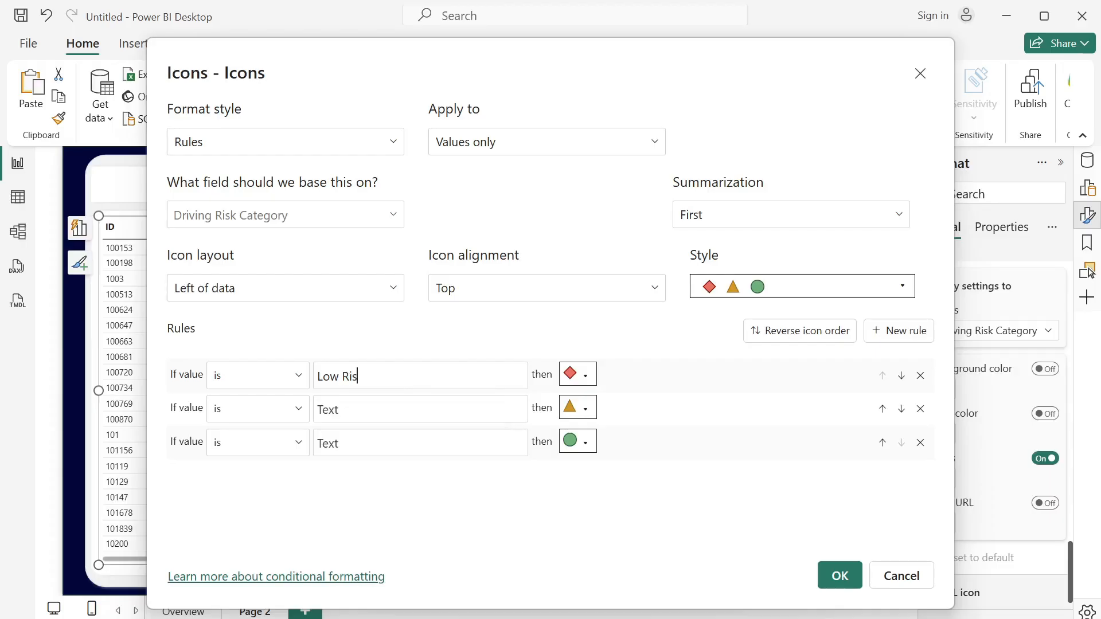
click(591, 382)
click(481, 396)
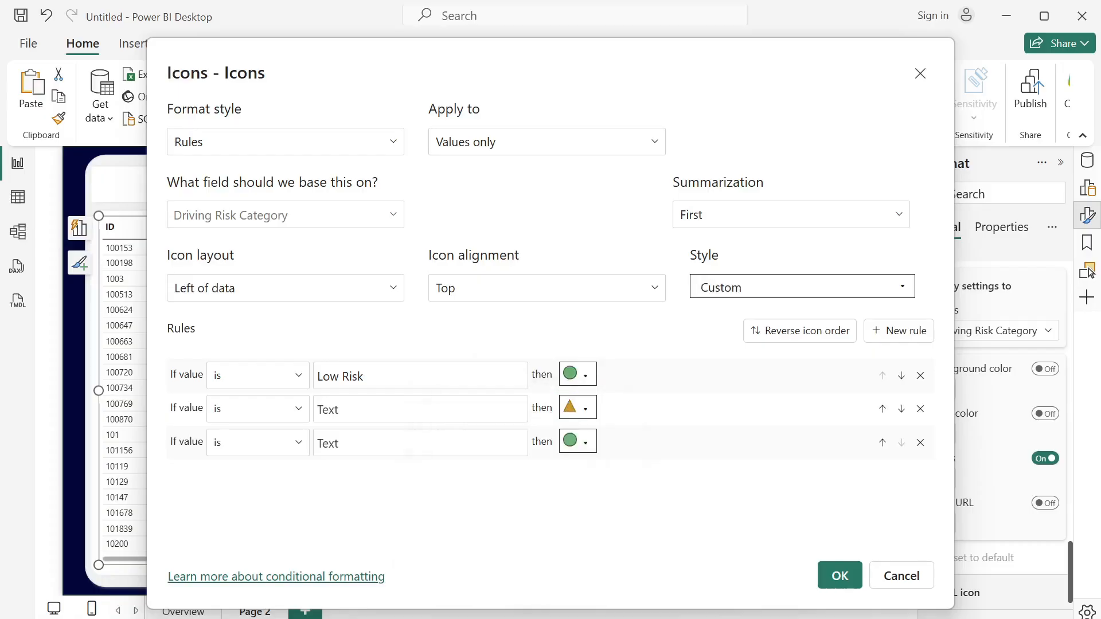
- Set the second icon rule to show an amber circle when the value is Moderate Risk
click(318, 409)
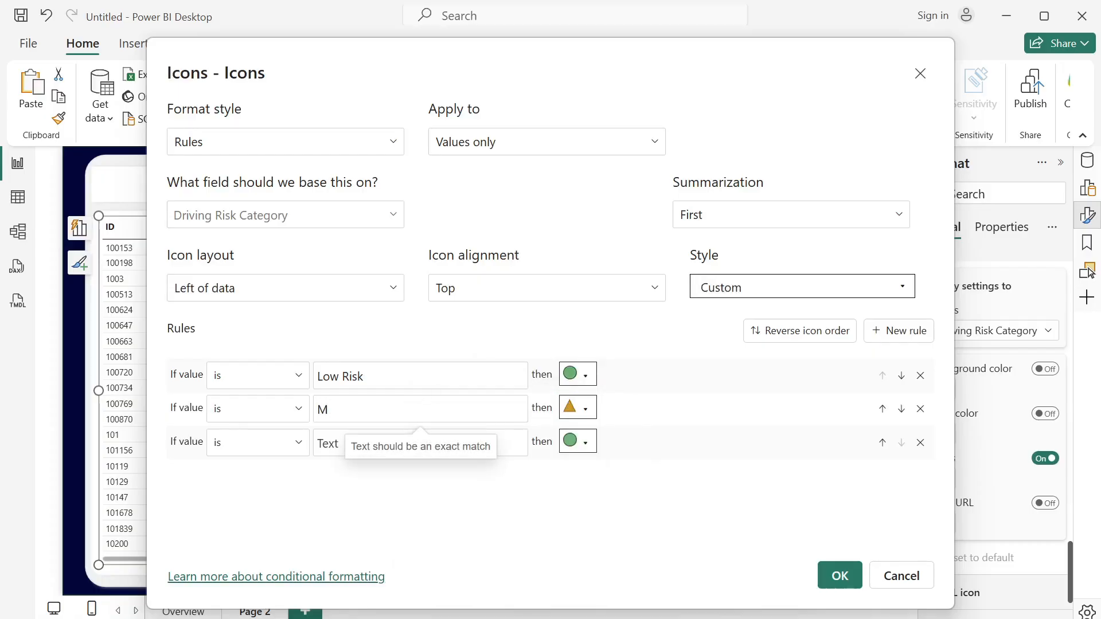
text(Moderate Risk)
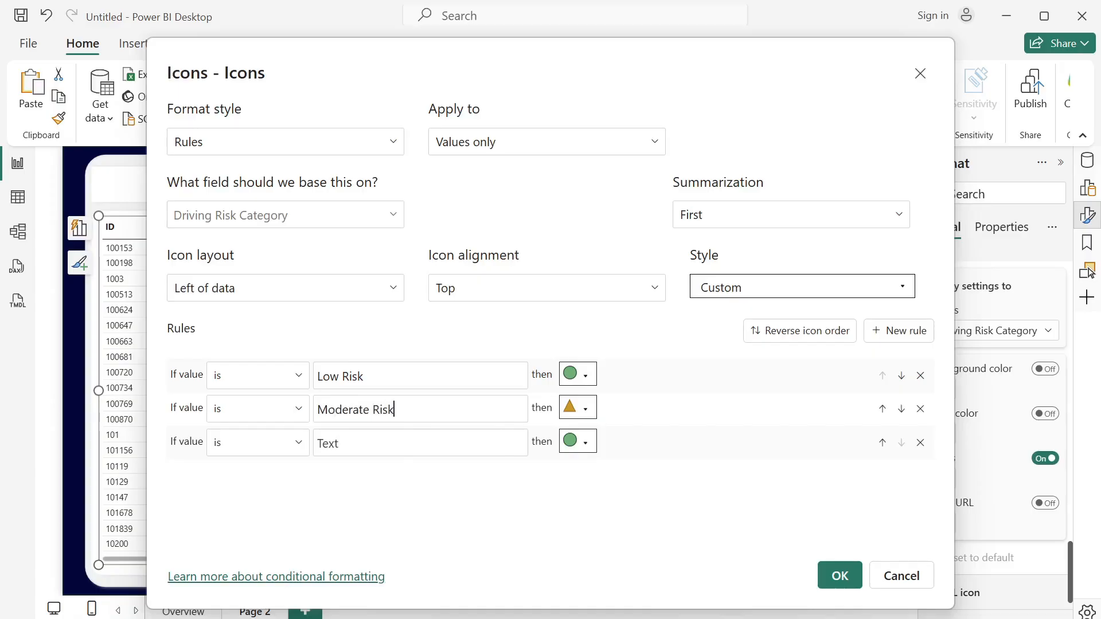
click(585, 411)
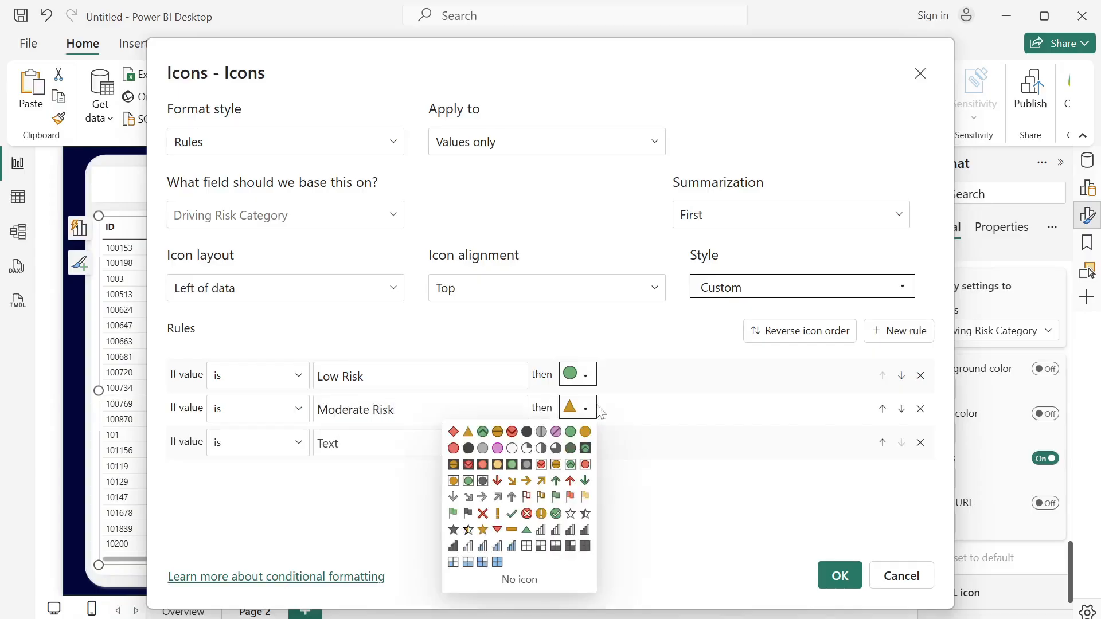
click(585, 431)
- Set the third icon rule to show a red circle when the value is High Risk, and apply the icon rules
click(321, 443)
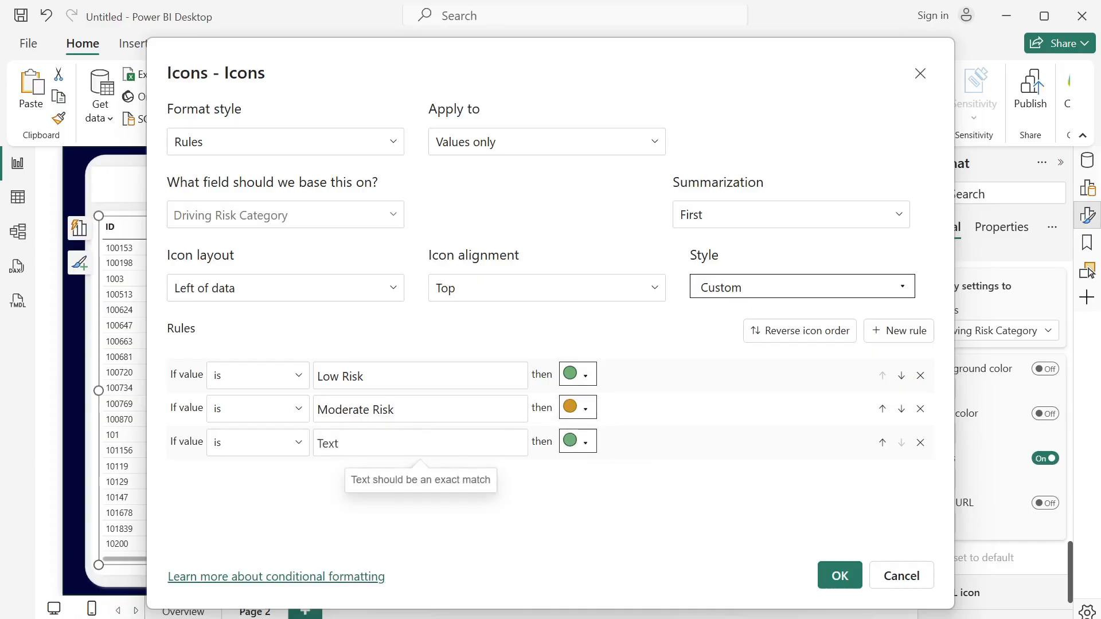
text(High Risk)
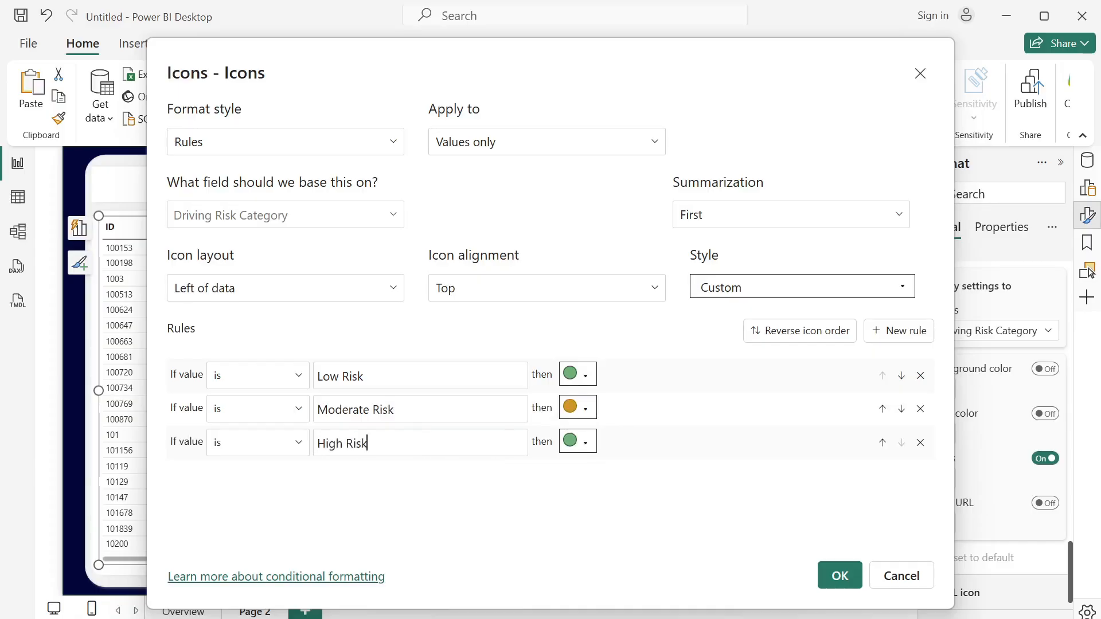
click(585, 444)
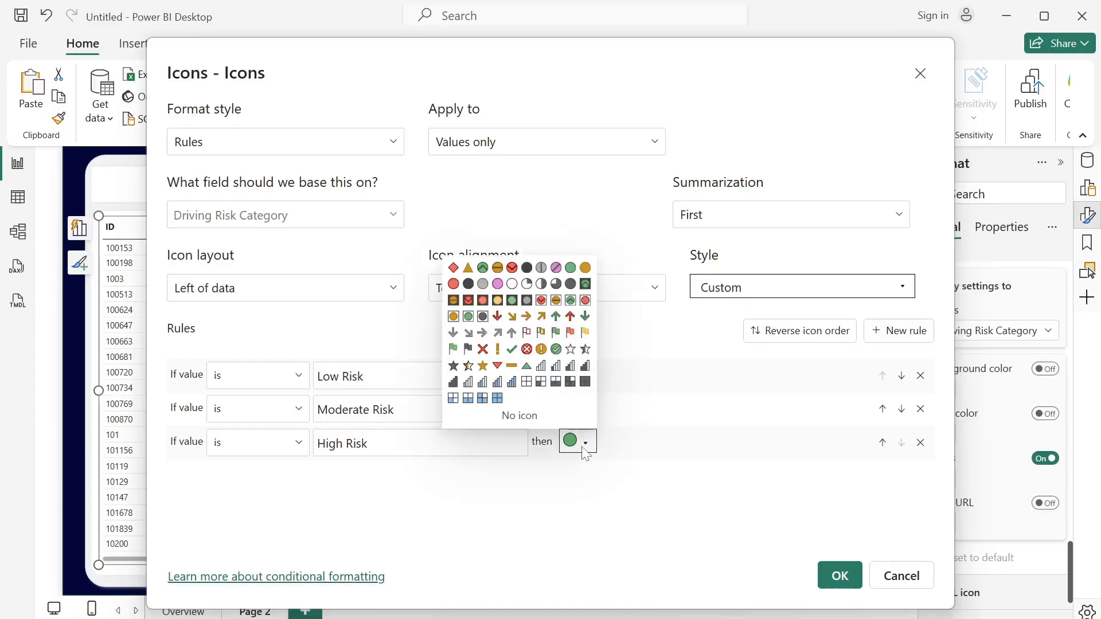
click(453, 285)
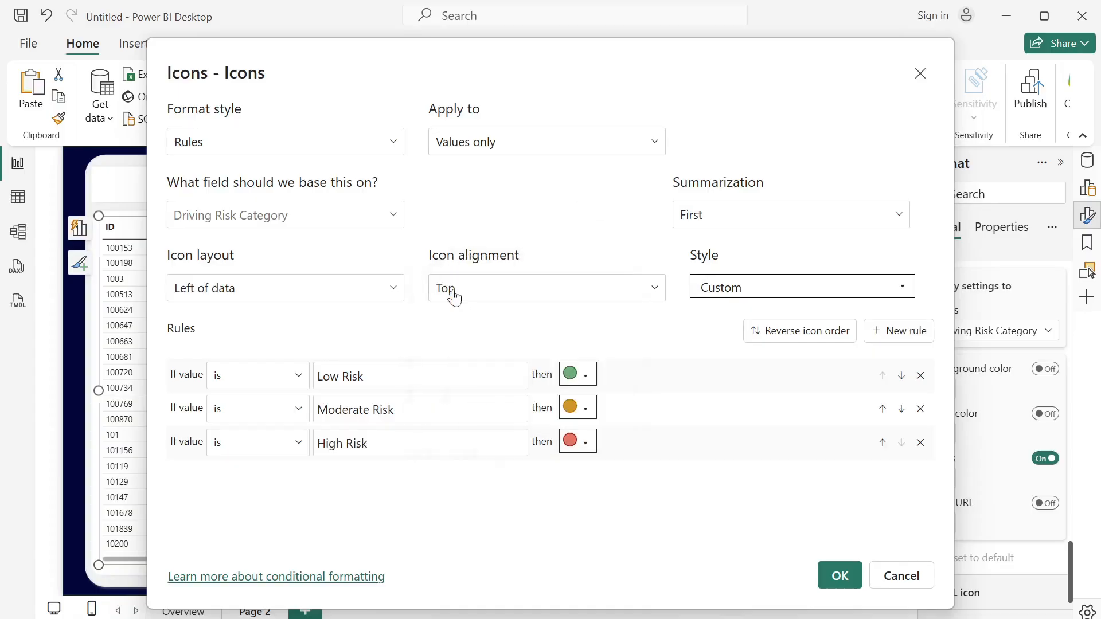
click(841, 575)
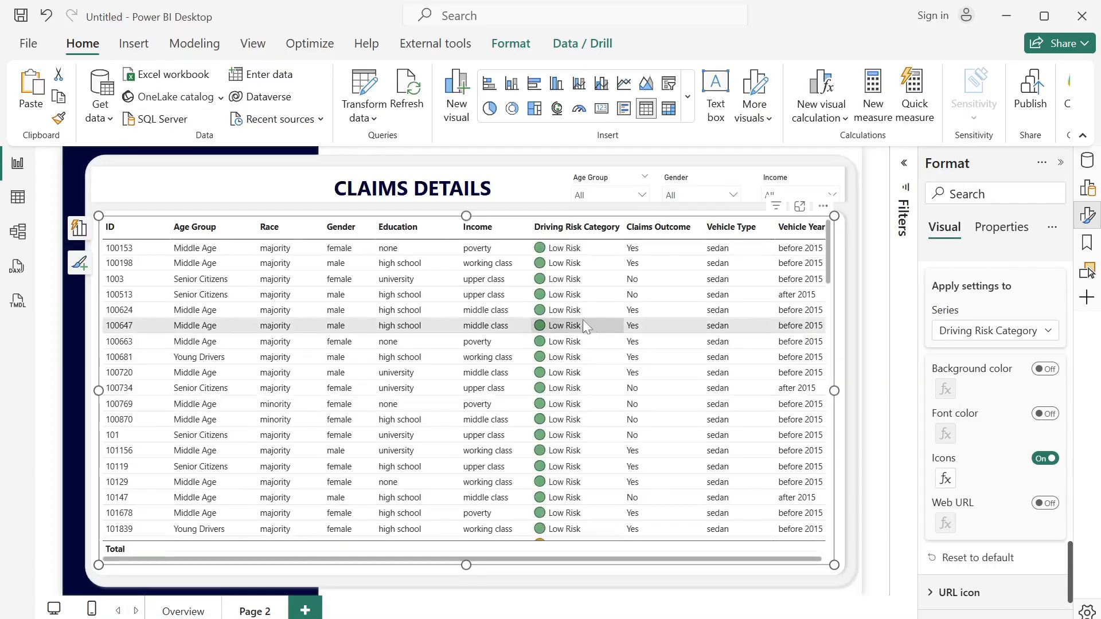
- Copy the exact High Risk text from the Driving Risk Category column's formula and leave the formula unedited
drag(828, 245, 831, 303)
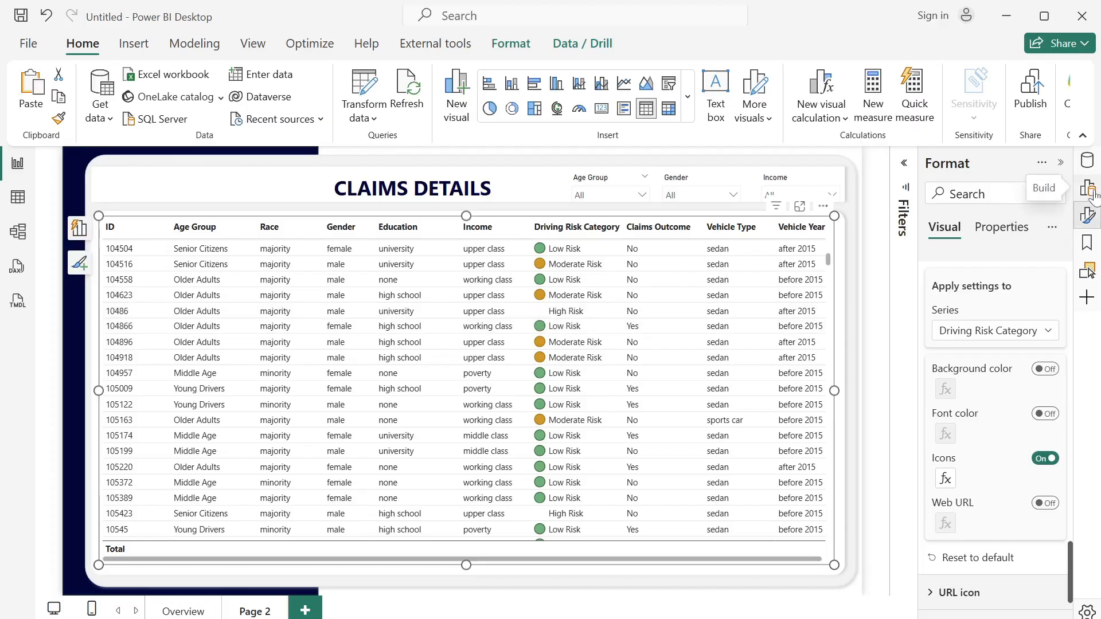
click(1081, 163)
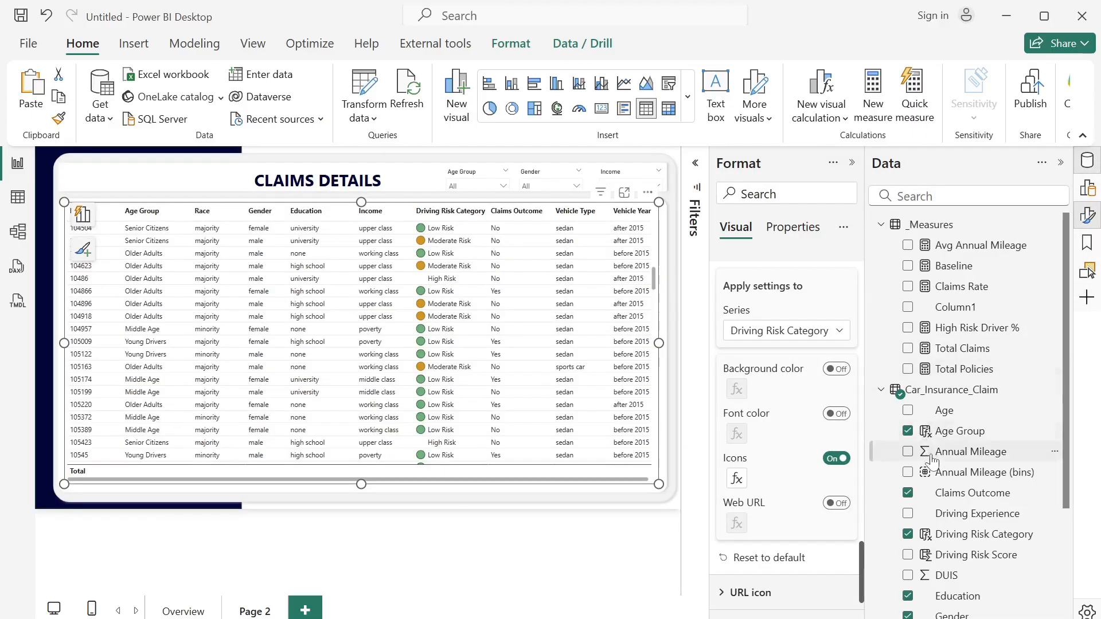
click(987, 542)
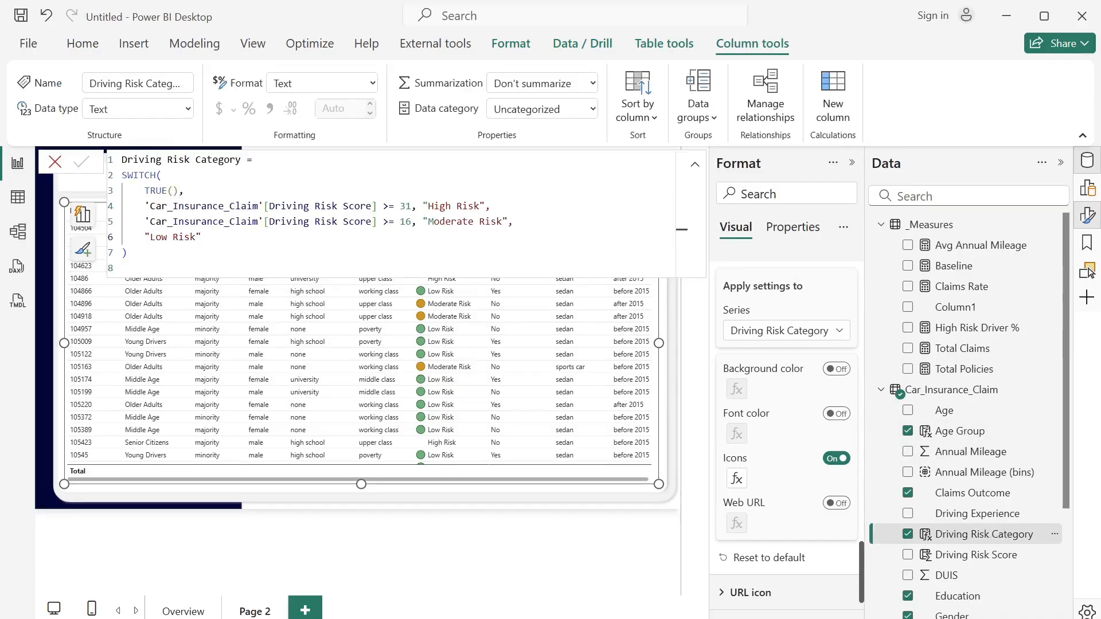
drag(480, 206, 423, 206)
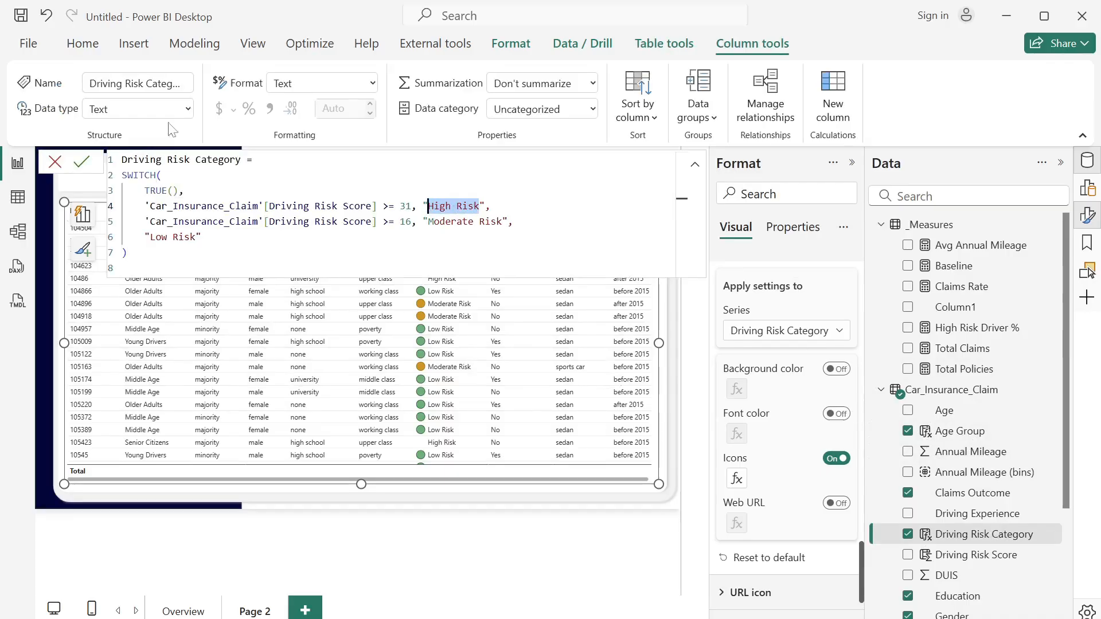
click(55, 162)
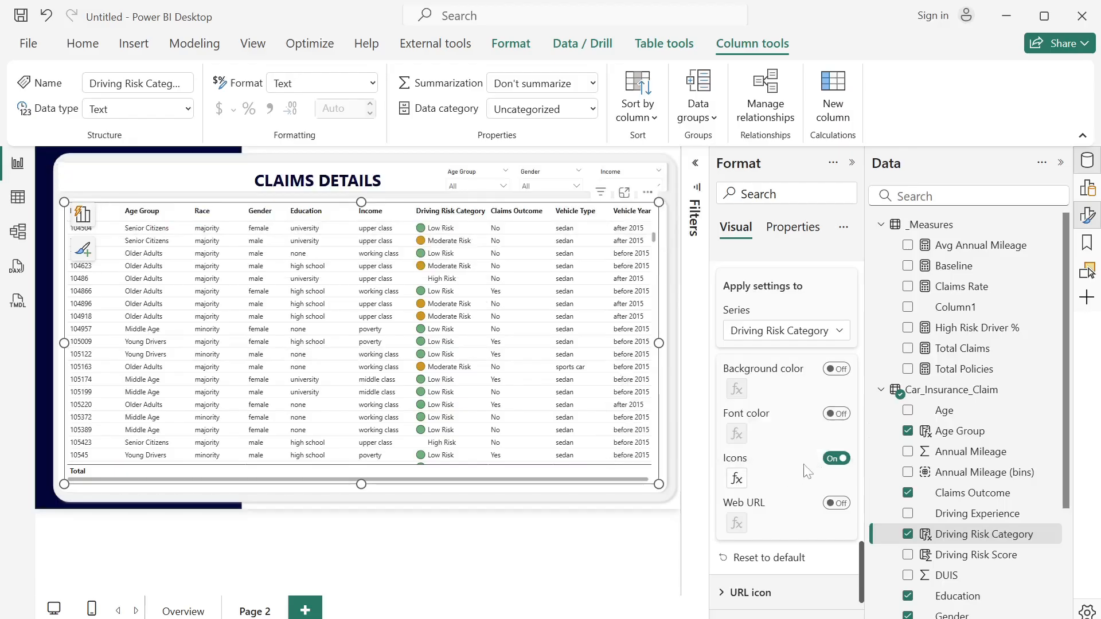
- Replace the text in the red circle icon rule with the copied High Risk value and apply the rules
click(737, 481)
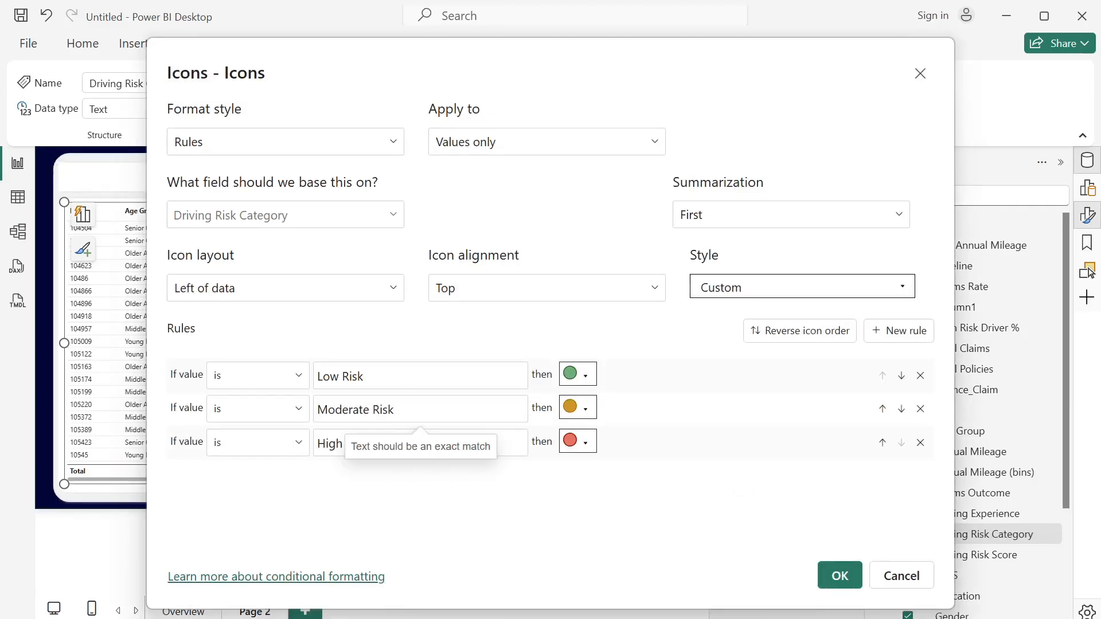
drag(370, 444, 309, 456)
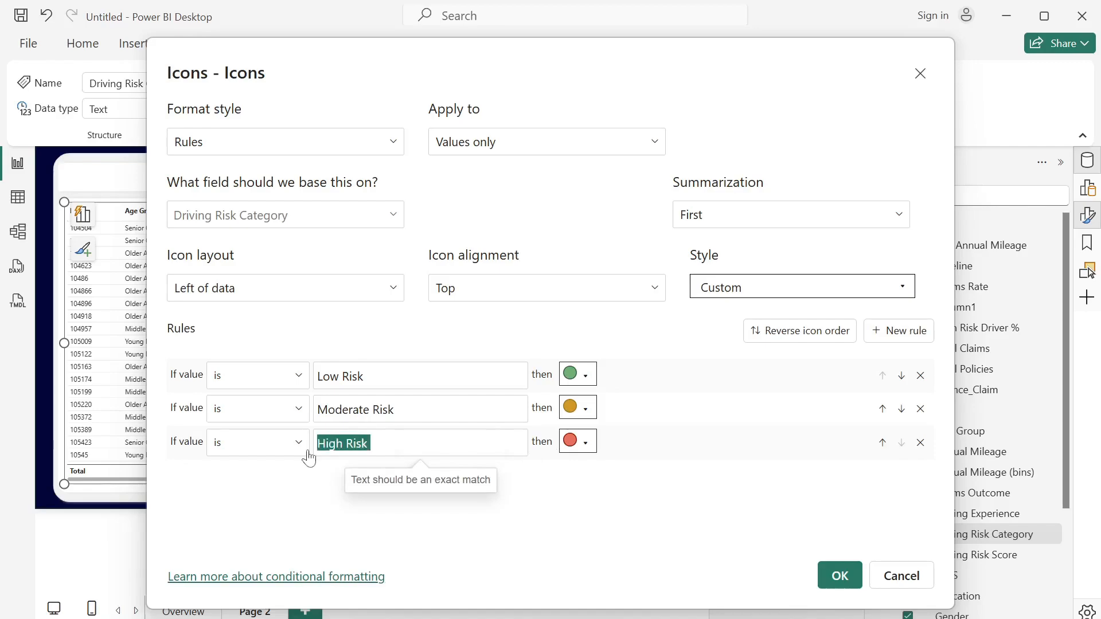
click(471, 446)
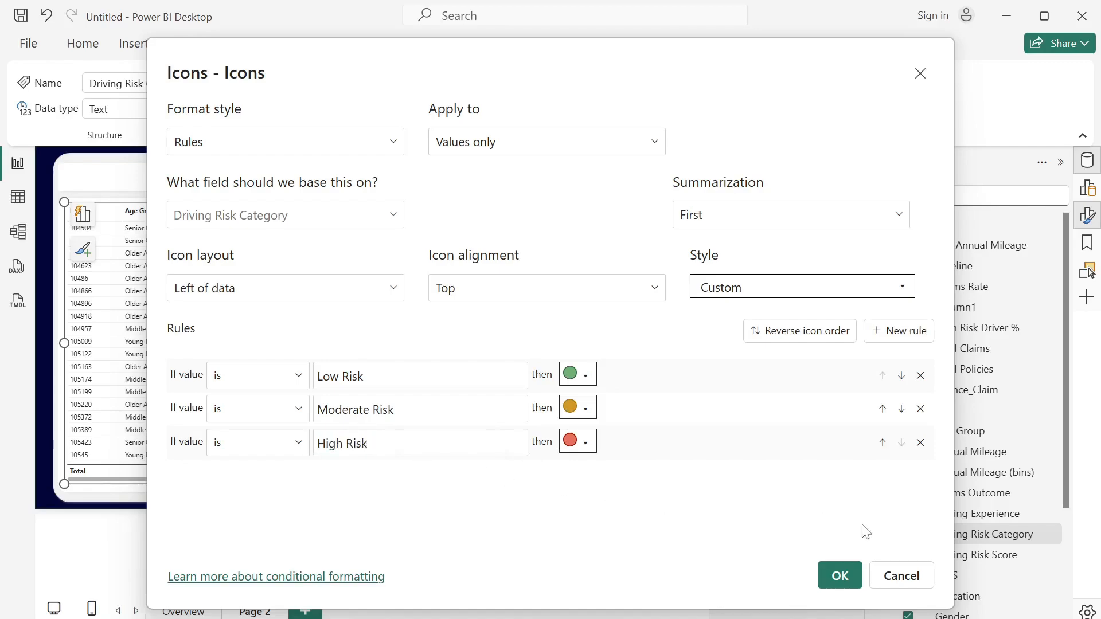
click(839, 575)
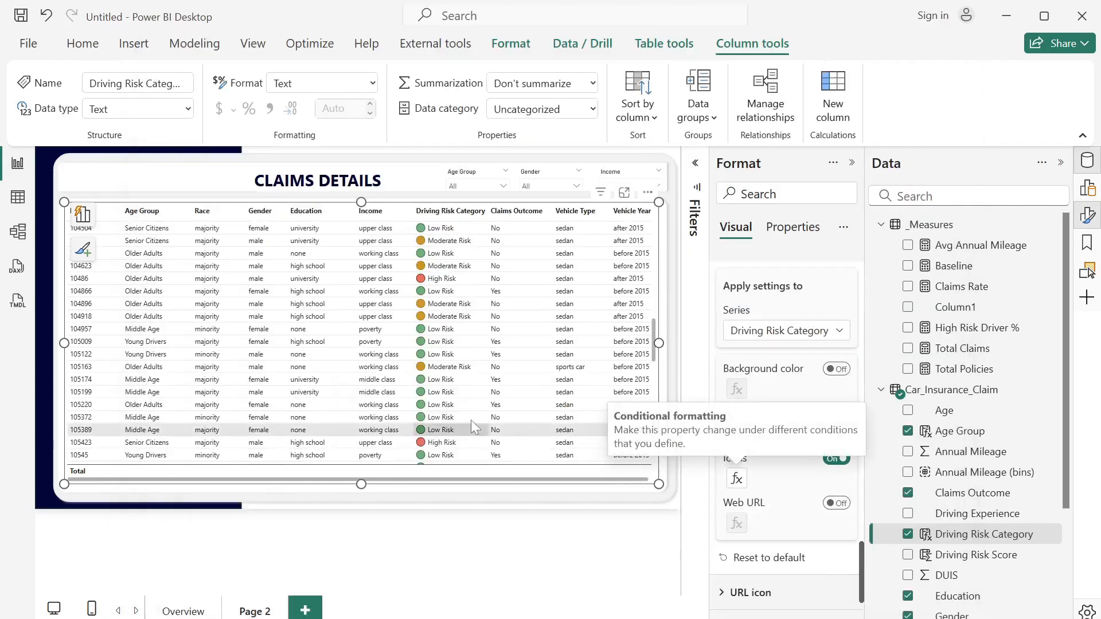
- Set the page type of the claims details page to Drillthrough in its page information
click(851, 165)
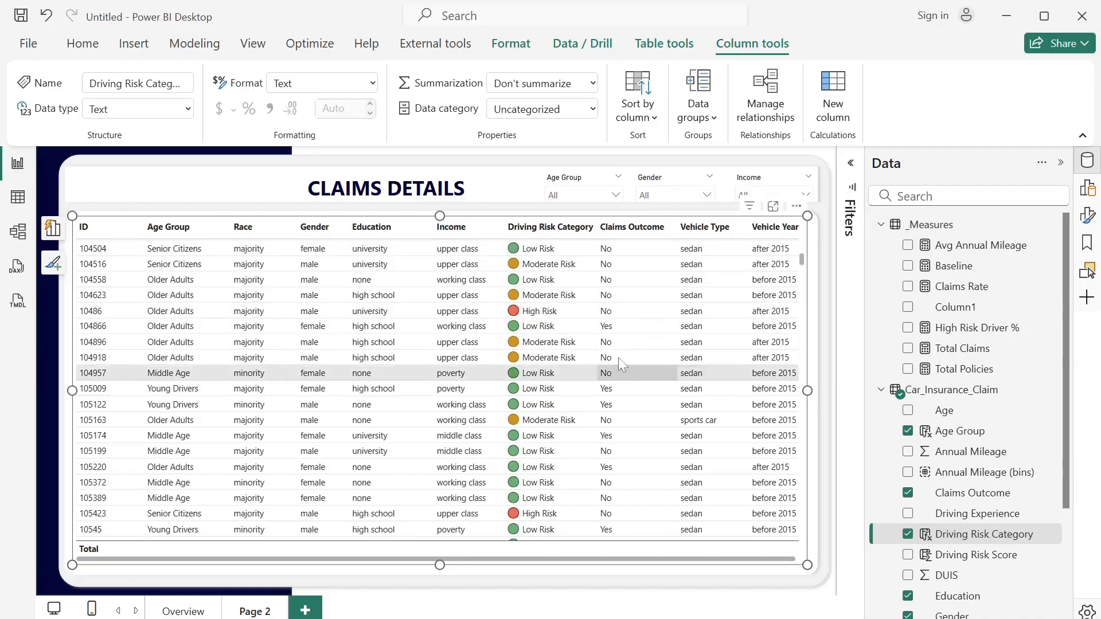
click(832, 320)
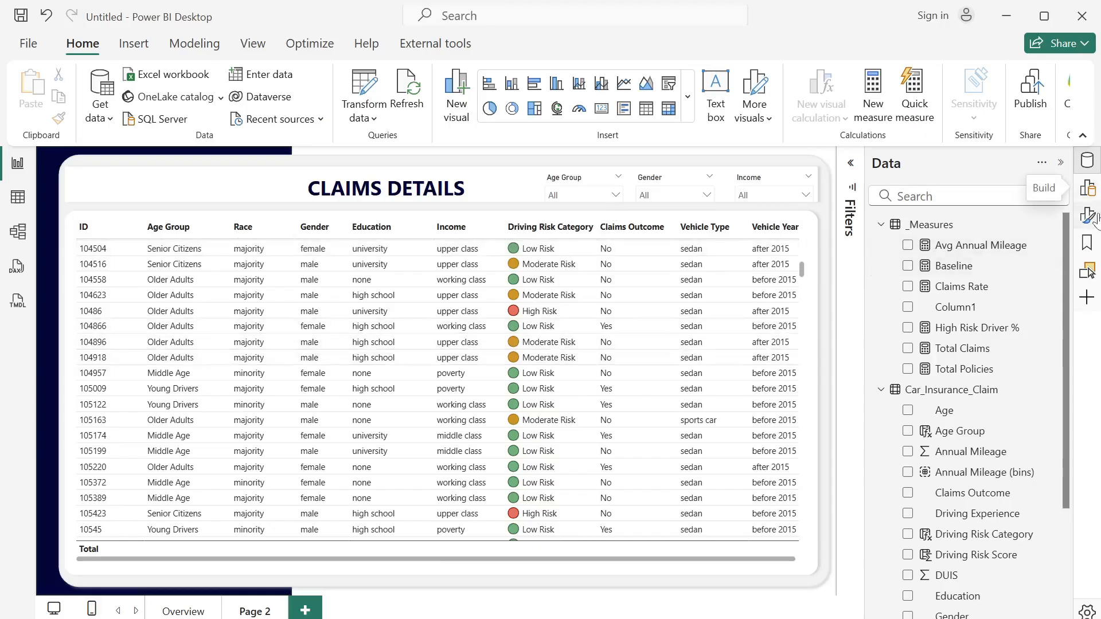
click(1062, 165)
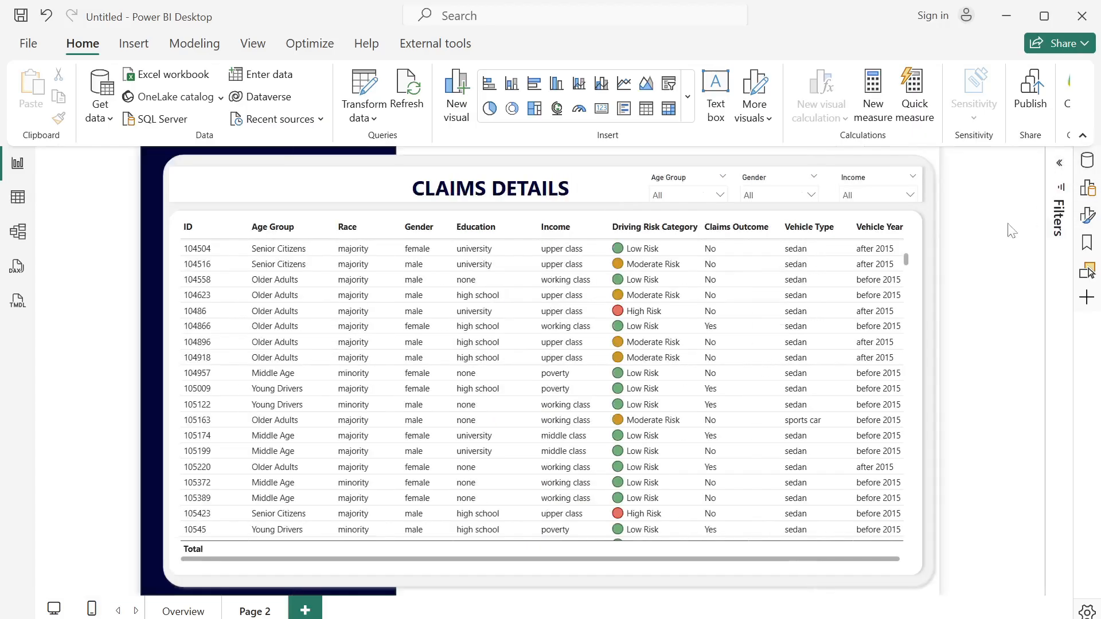
click(1087, 216)
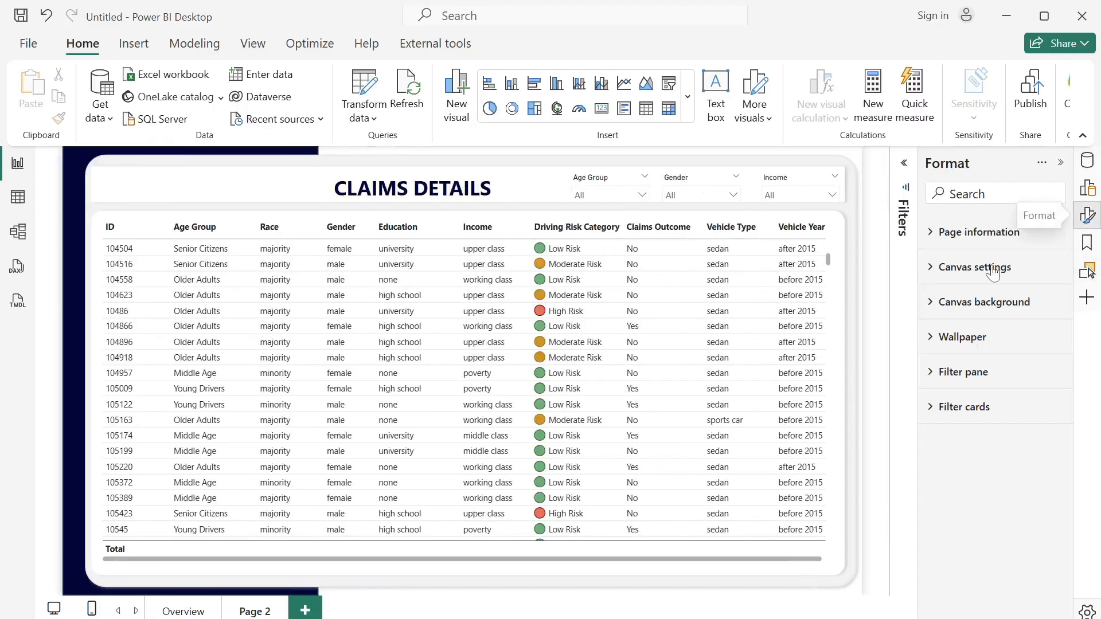
click(929, 238)
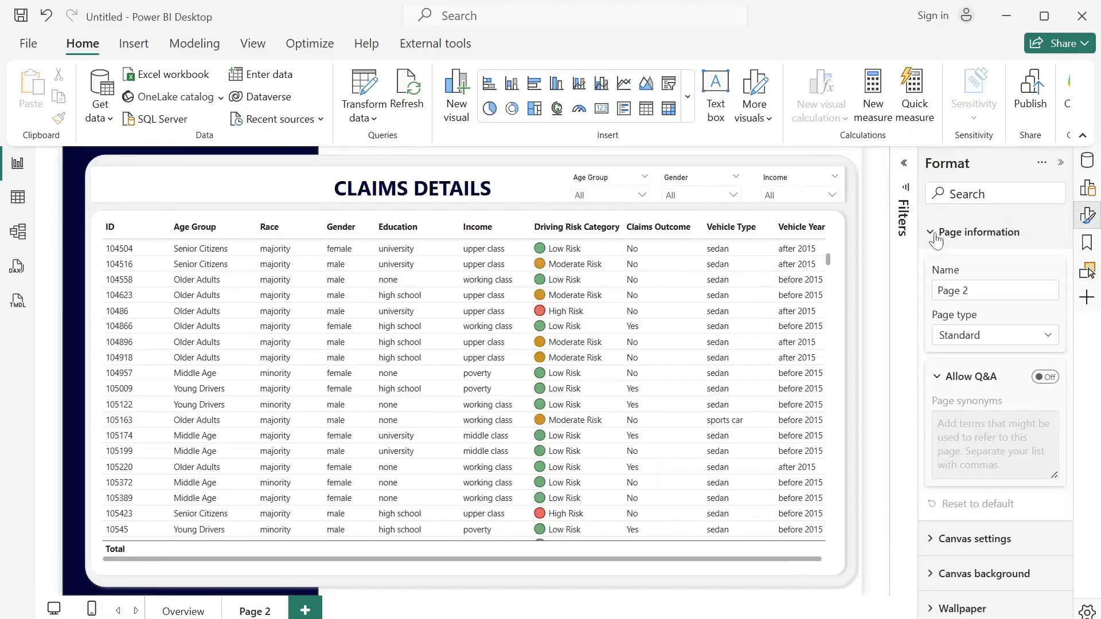
click(984, 341)
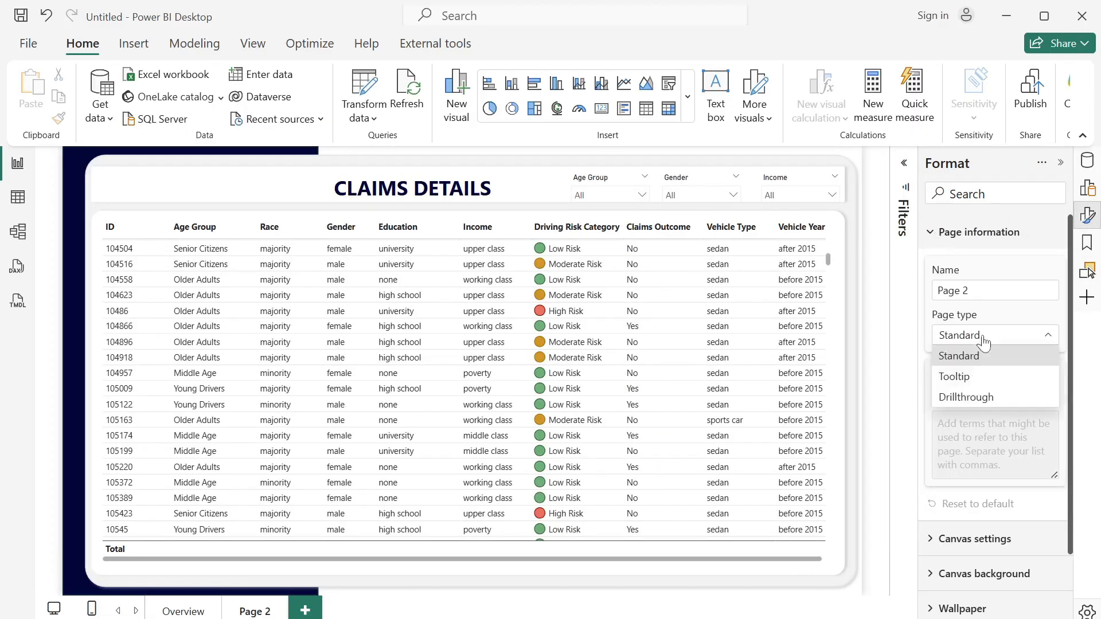
click(974, 397)
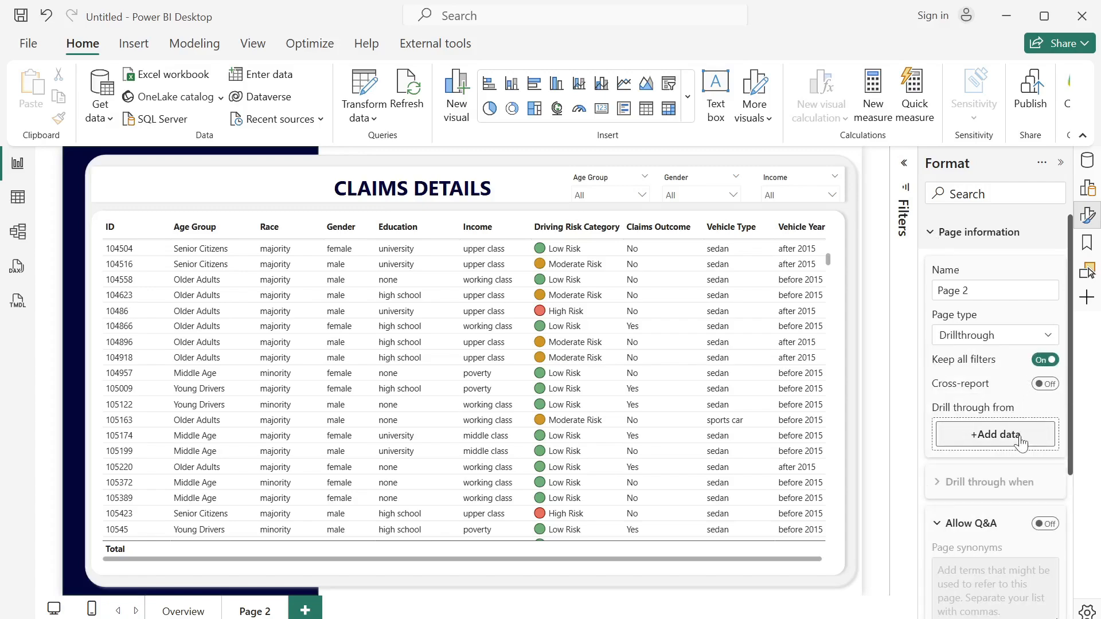
- Add Age Group and Driving Risk Category as the page's drill-through fields
click(1088, 160)
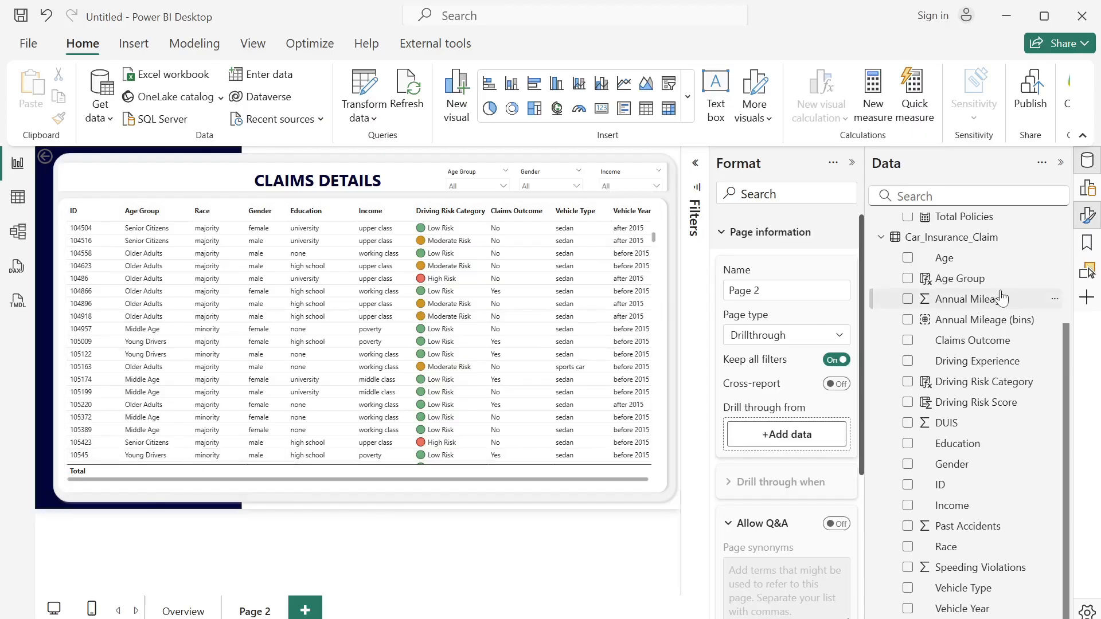
drag(977, 281, 796, 441)
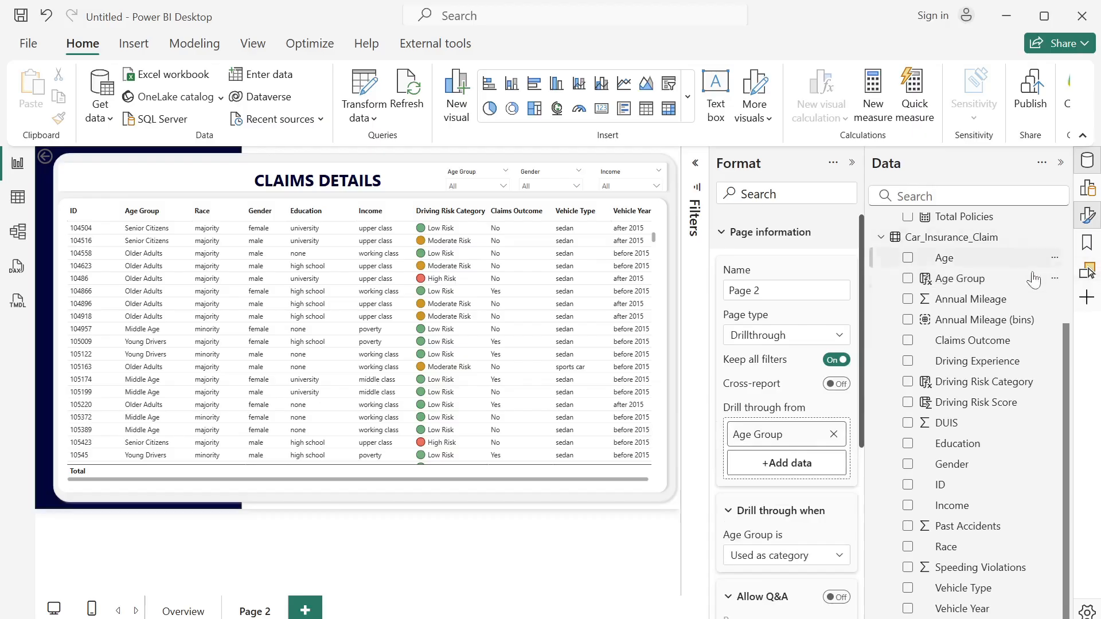
drag(978, 383, 774, 465)
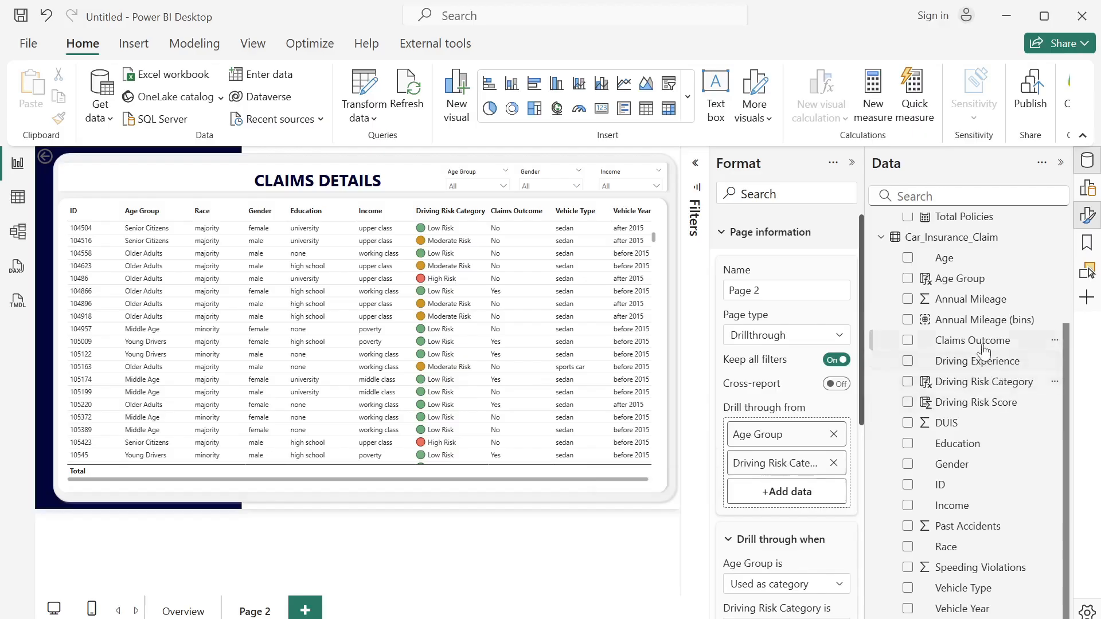
- Add Annual Mileage (bins), Education, Gender, Vehicle Type and Vehicle Year to the page's drill-through fields
drag(978, 319, 801, 493)
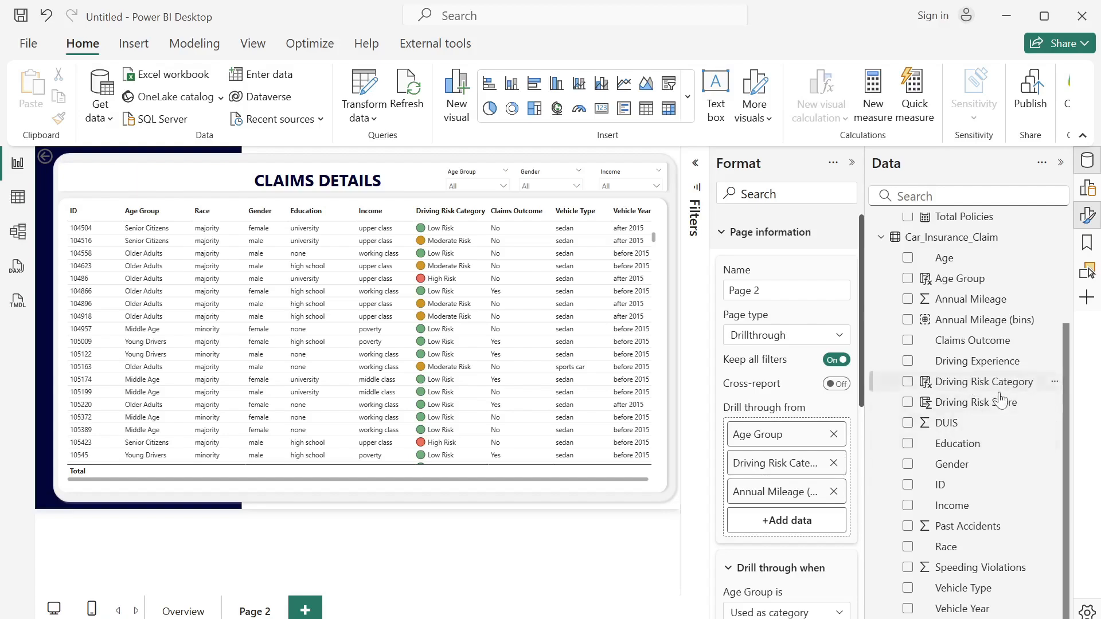
drag(951, 449, 784, 524)
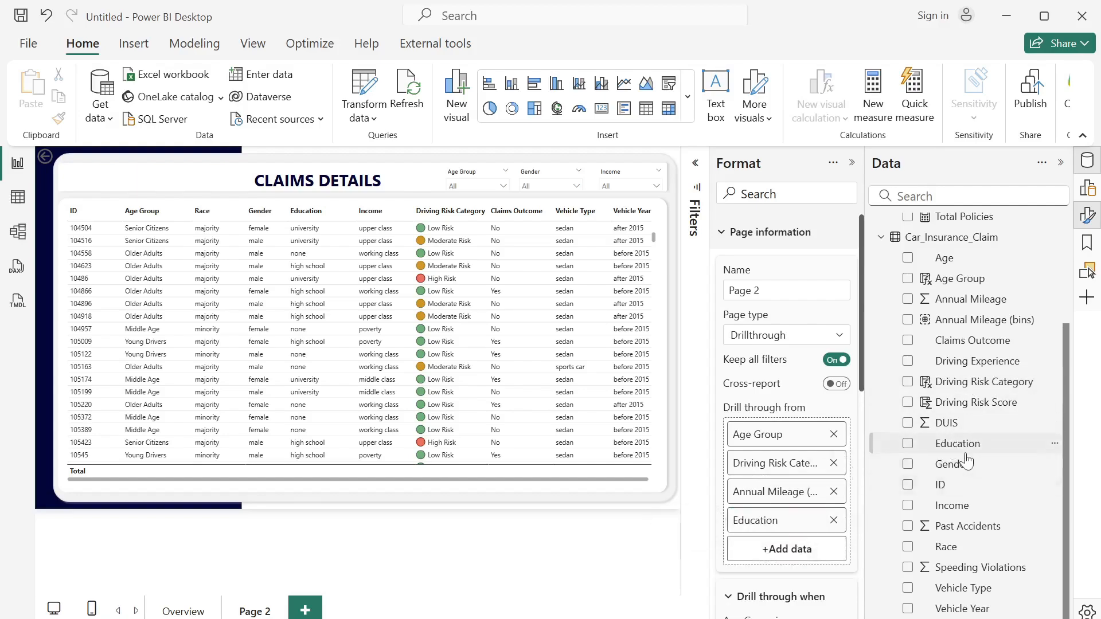
drag(961, 464, 798, 554)
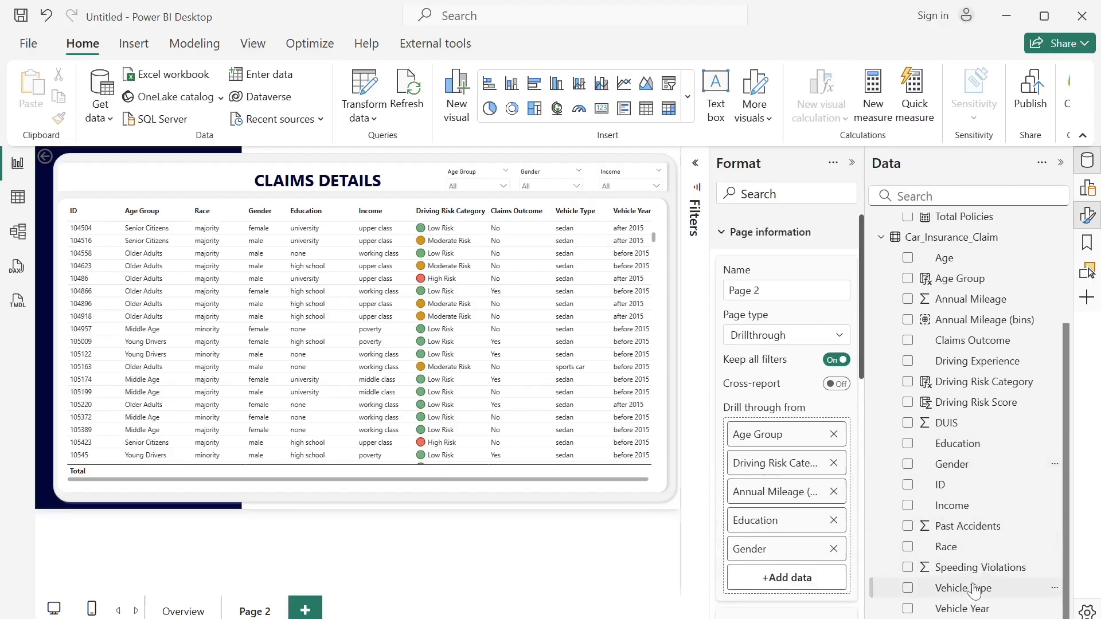
drag(973, 589, 790, 590)
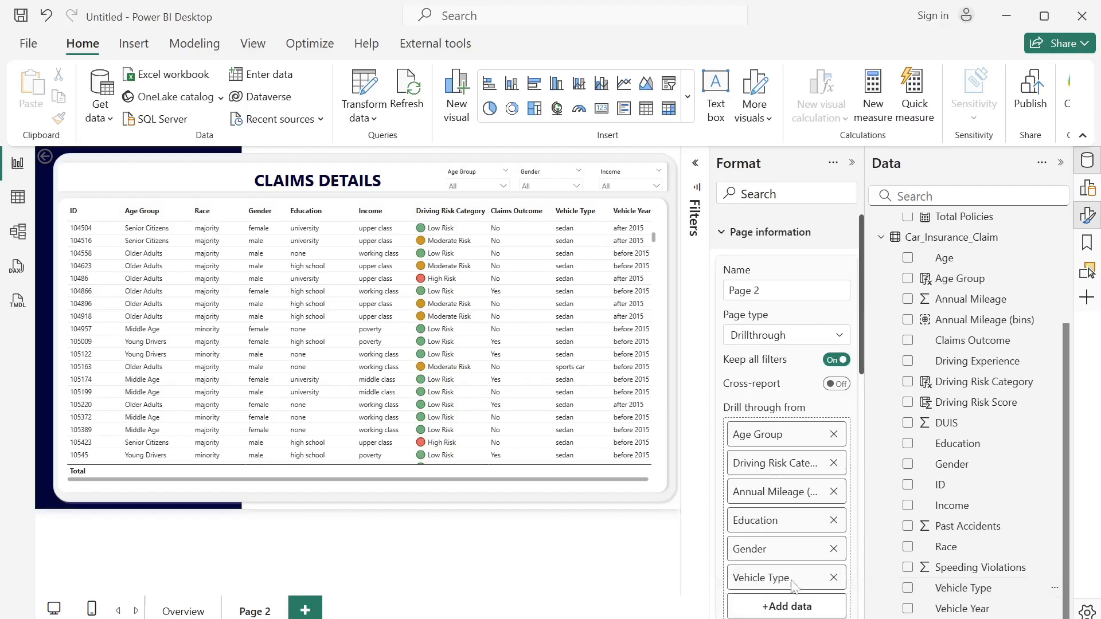
drag(973, 604, 793, 605)
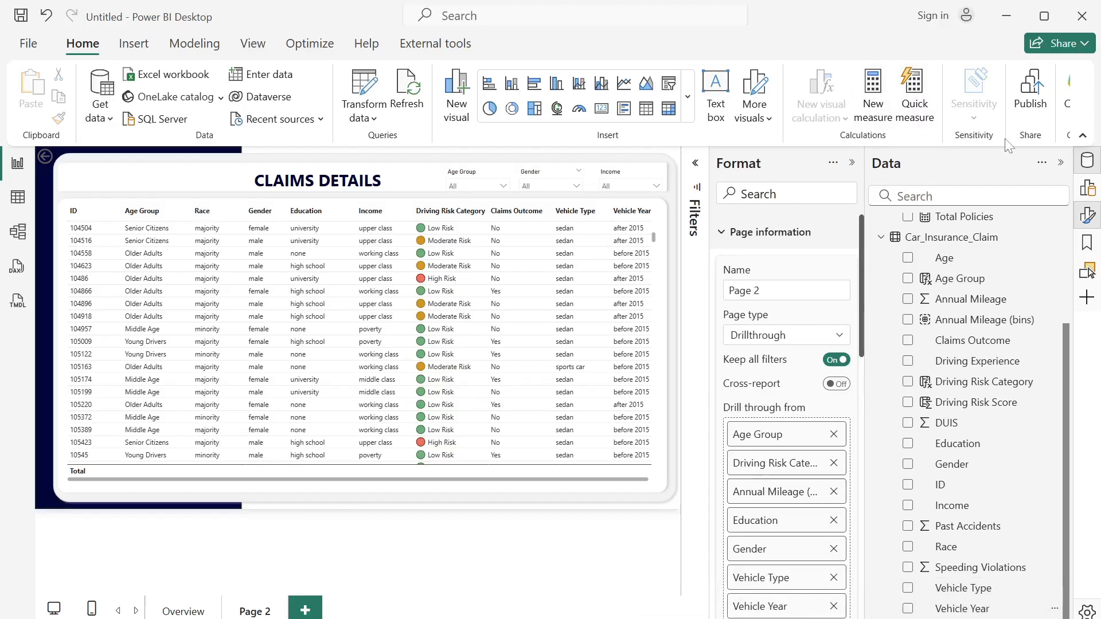
click(1061, 165)
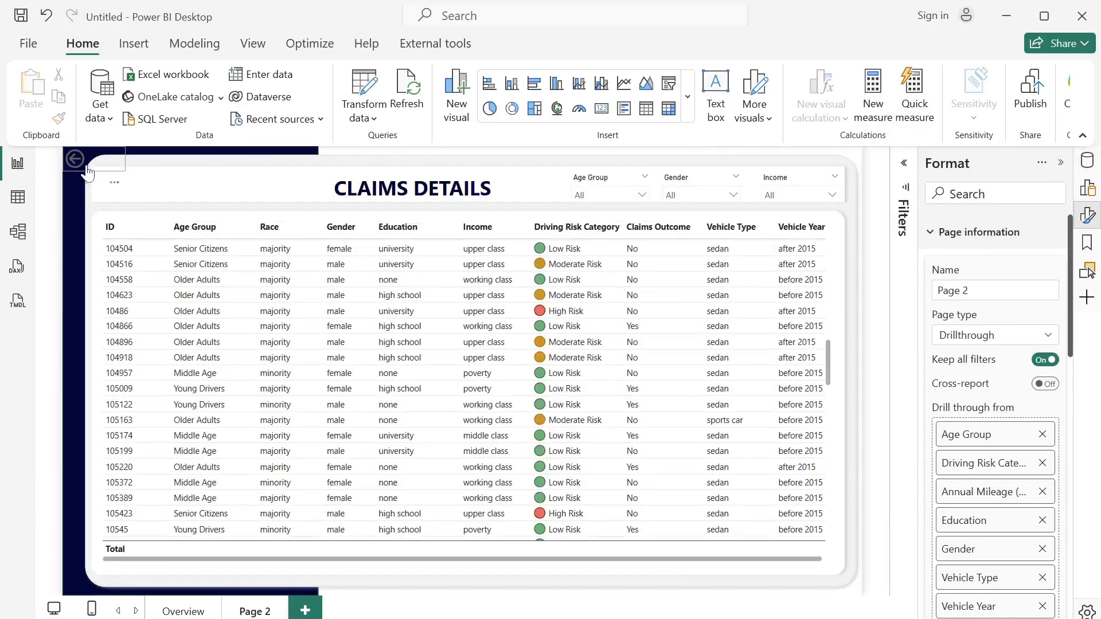
- Move the back arrow button into the header beside the CLAIMS DETAILS title and give it the text "Go Back to Overview"
click(140, 193)
drag(156, 200, 155, 208)
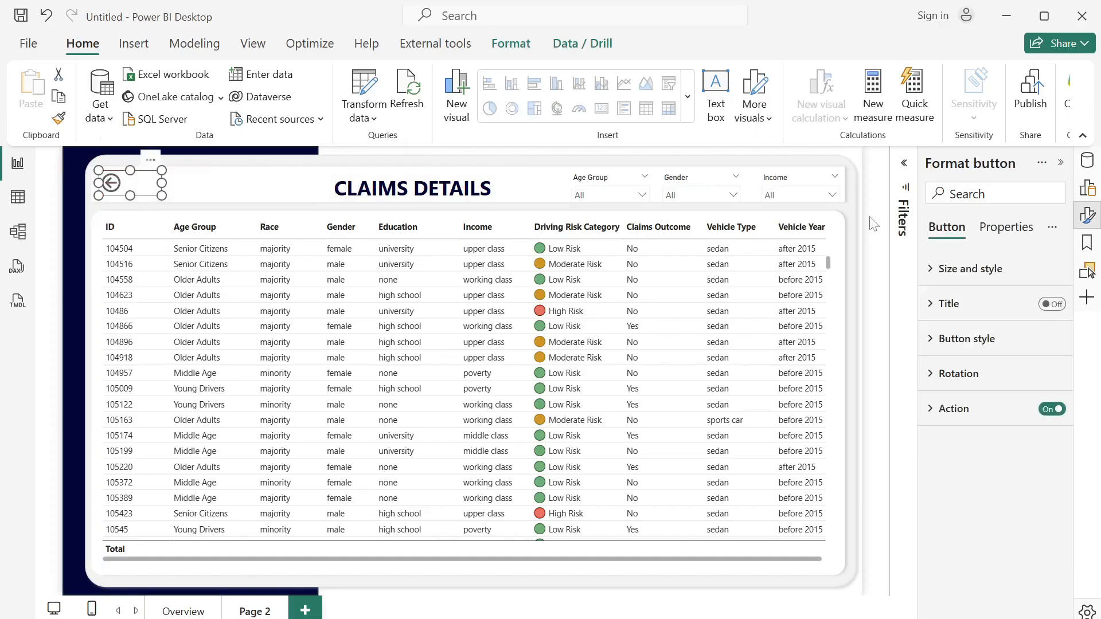
click(937, 273)
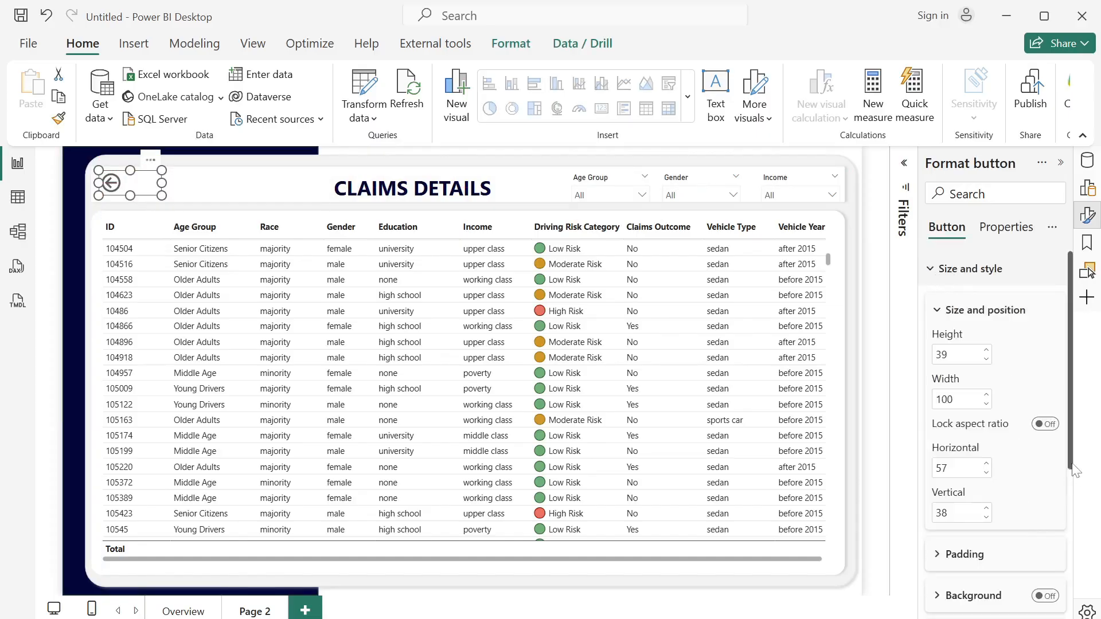
drag(1070, 464, 1071, 613)
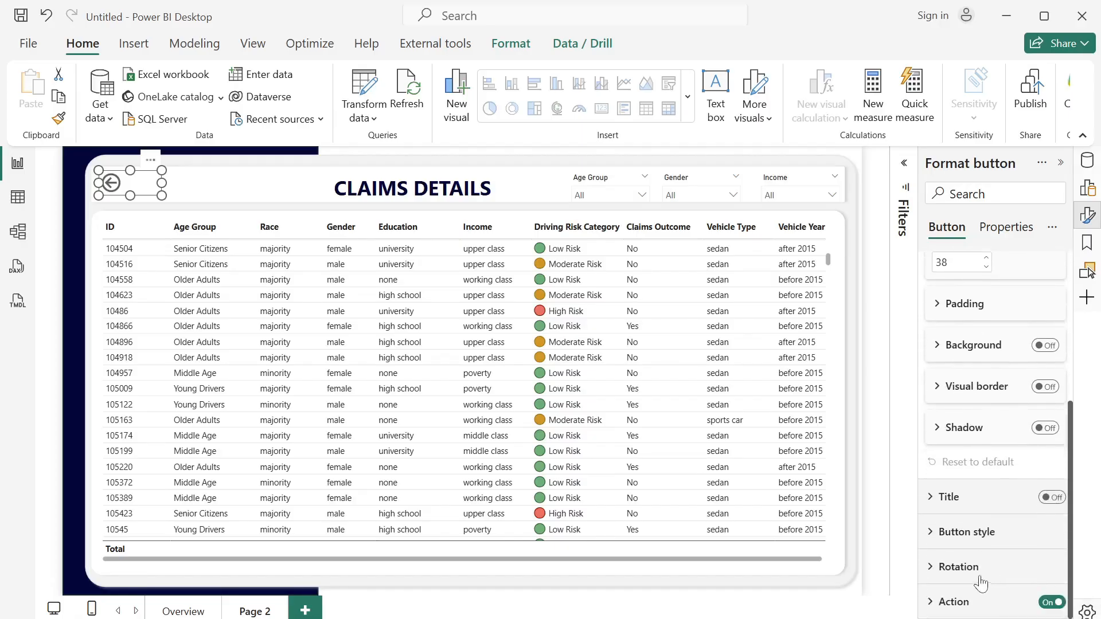
click(935, 533)
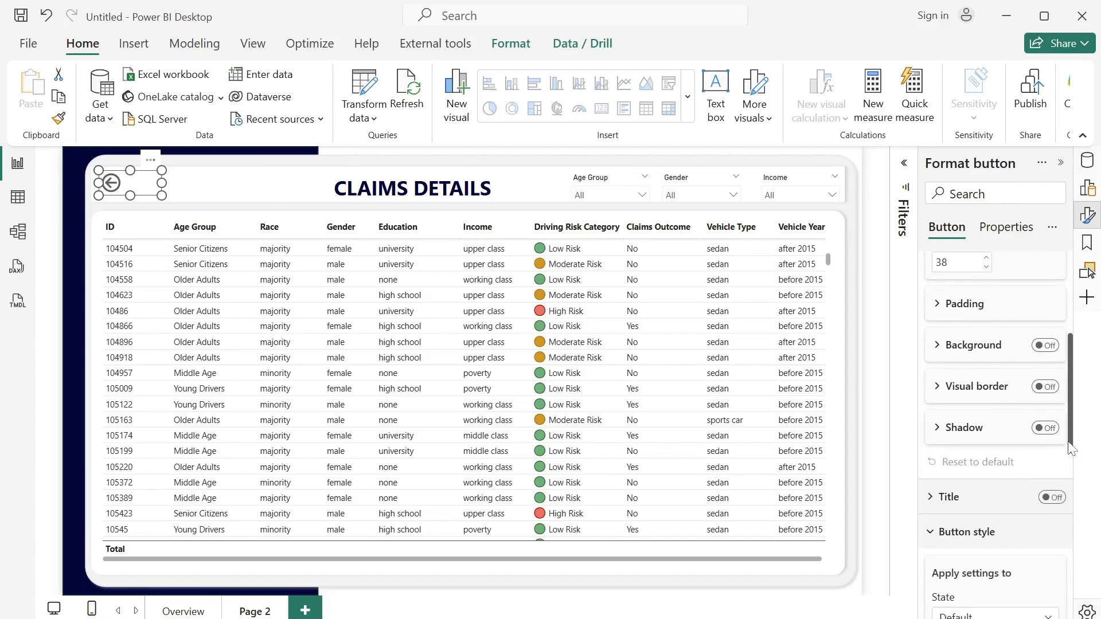
drag(1070, 446, 1098, 565)
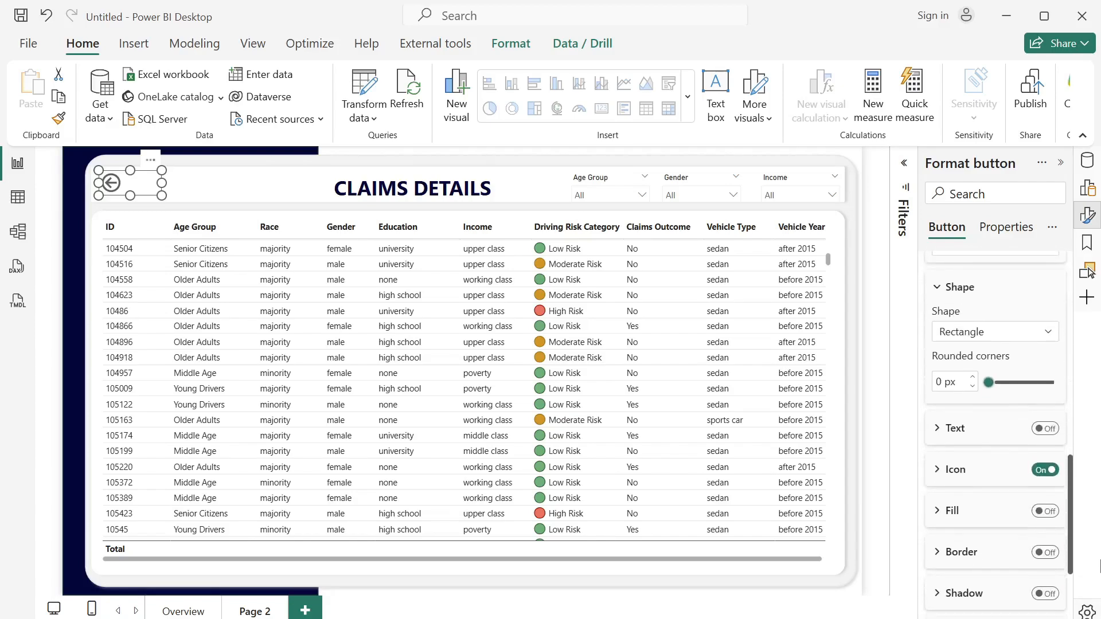
click(1047, 430)
click(950, 433)
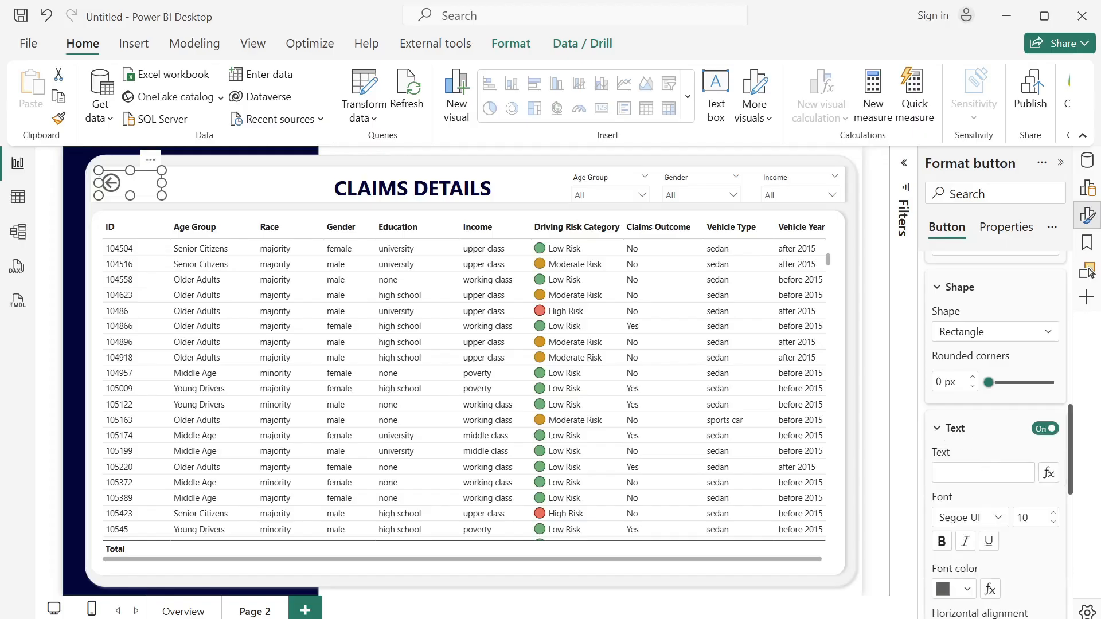
click(969, 473)
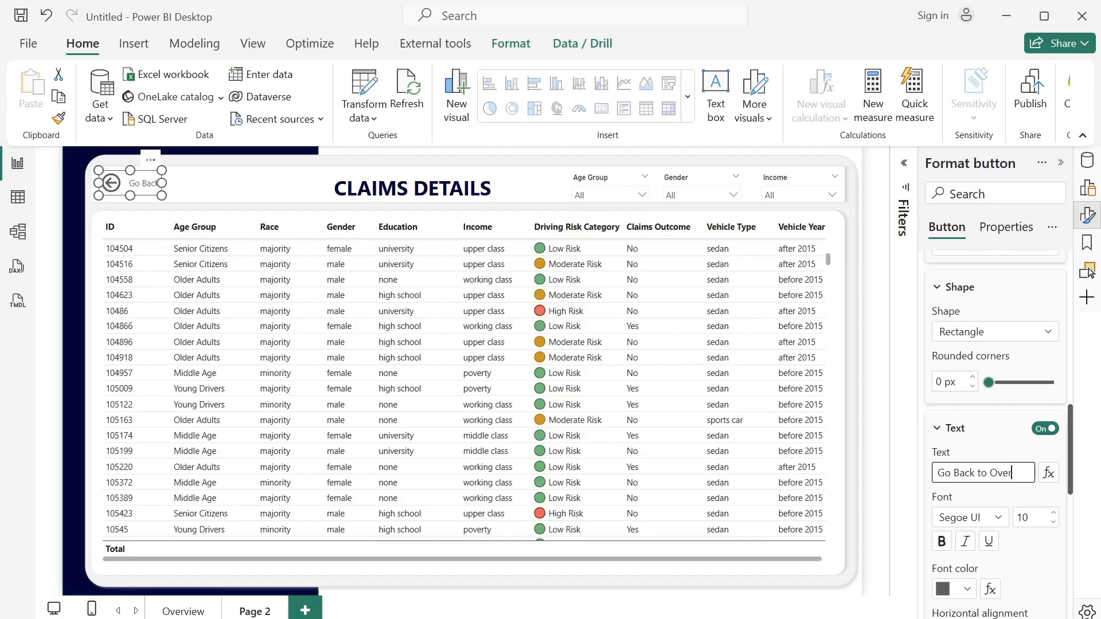
text(Go Back to Overview)
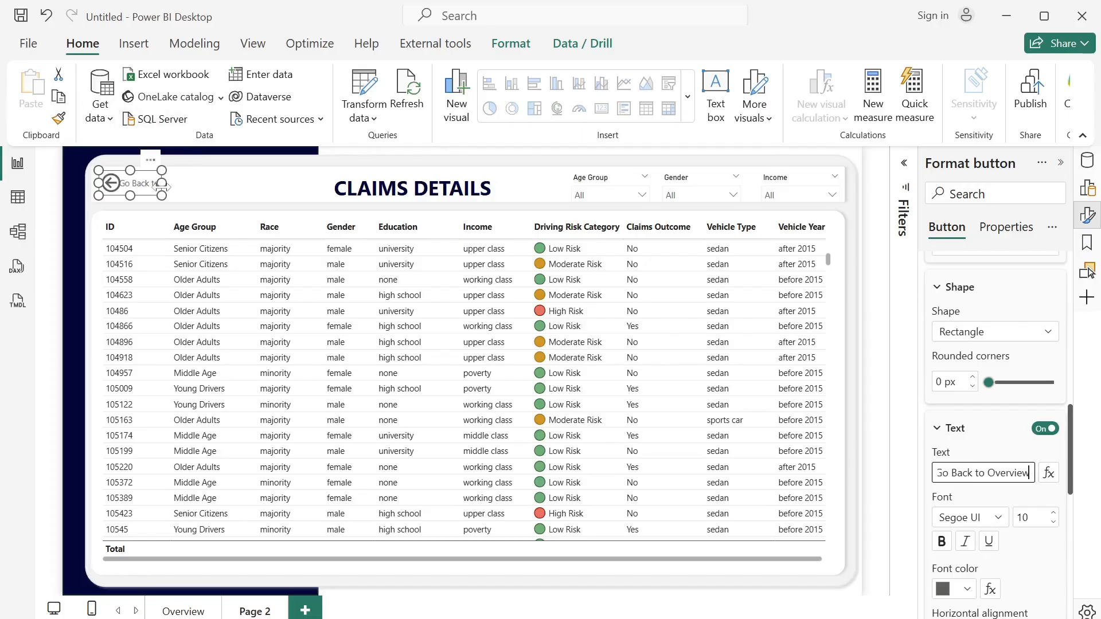
- Widen the back button to fit its full label and keep the text as "Go Back to Overview" without stray characters
drag(163, 183, 211, 190)
text(``)
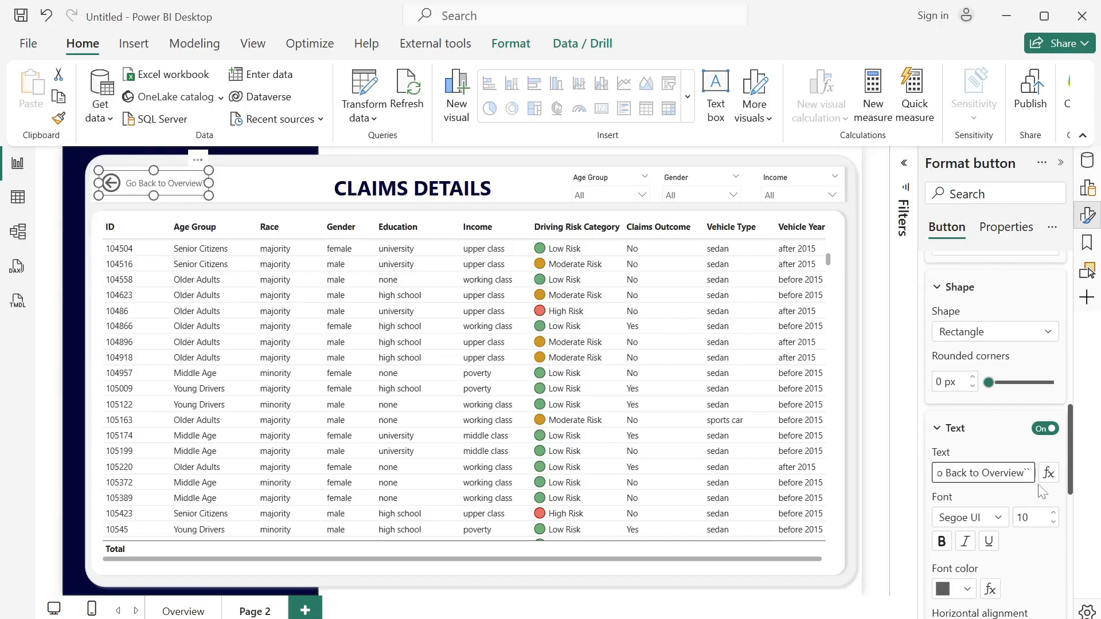
key(BackSpace)
key(BackSpace)
click(1050, 507)
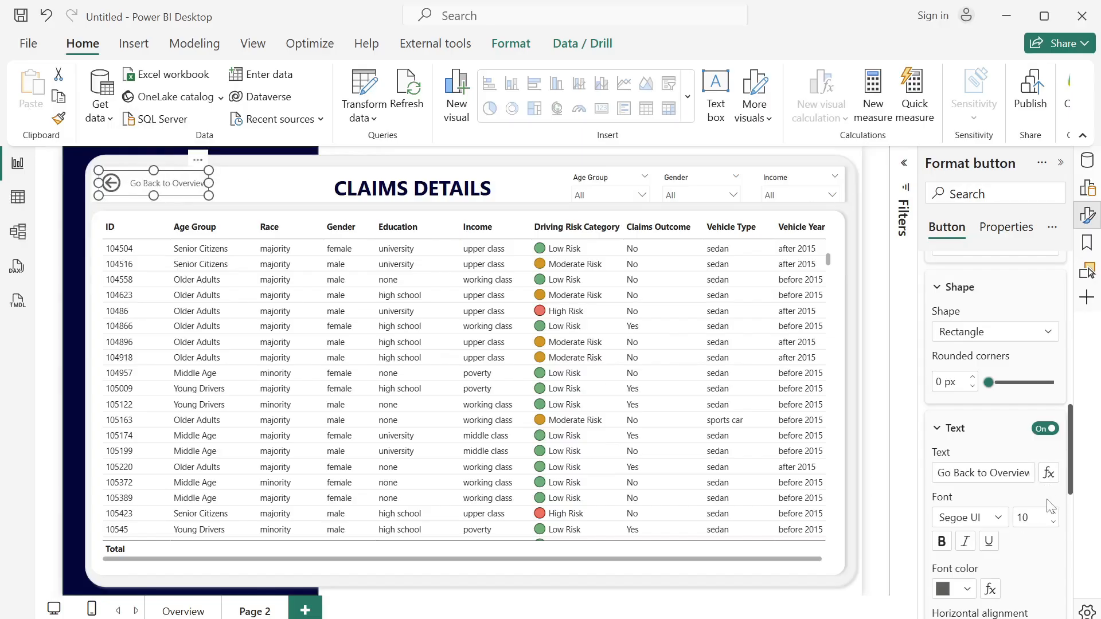
- Set the back button's font color and icon line color to the near-black recent color
drag(1072, 494, 1079, 528)
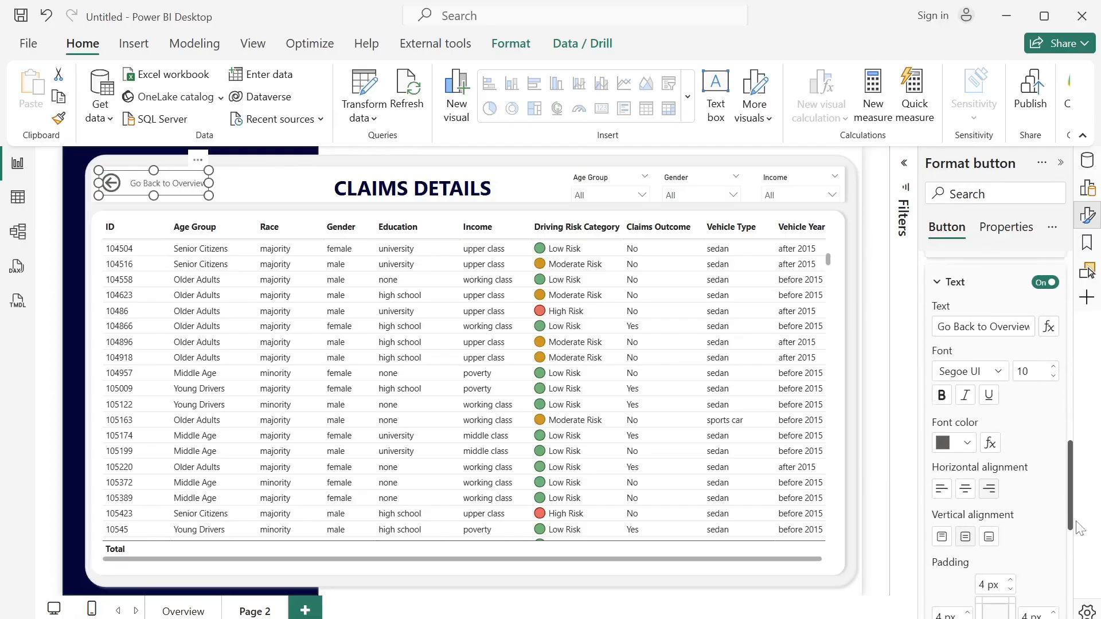
click(967, 445)
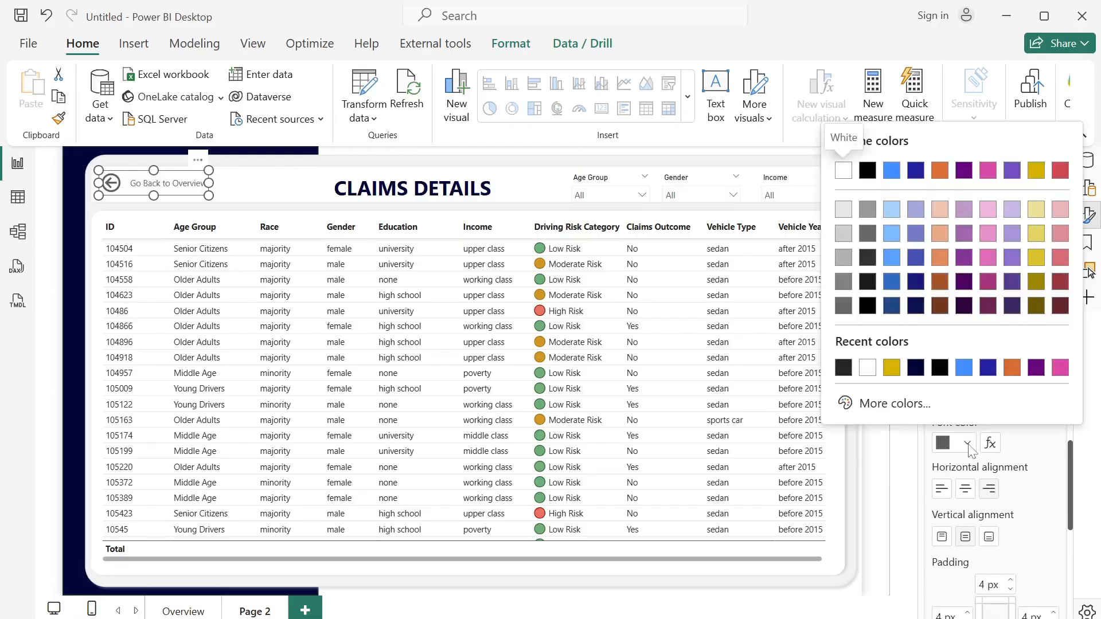
click(844, 368)
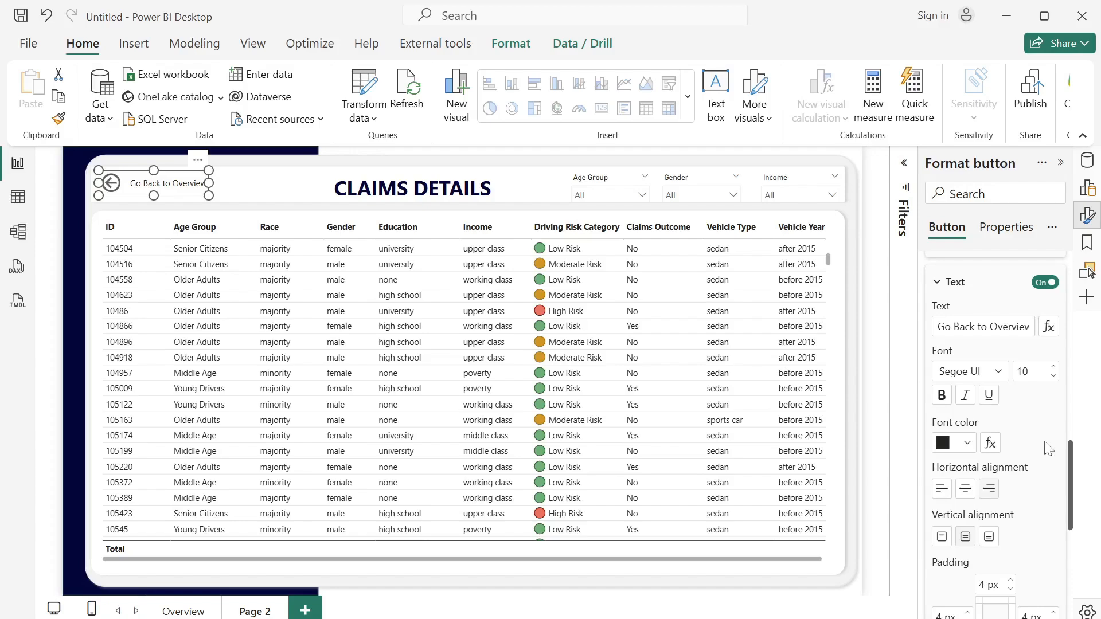
scroll(1069, 495, down, 5)
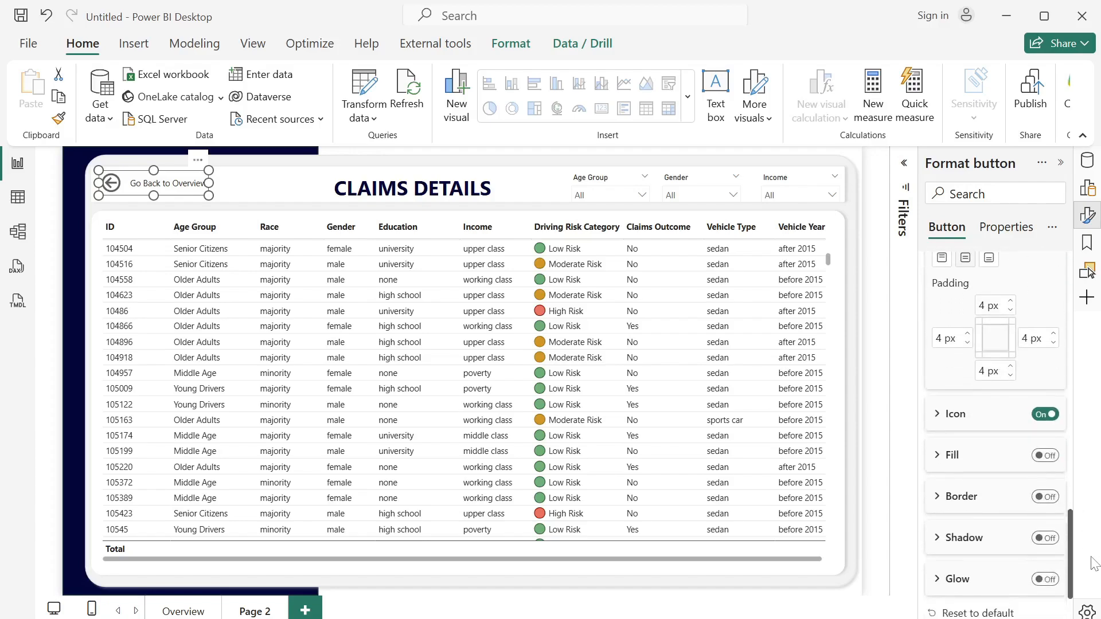
click(934, 372)
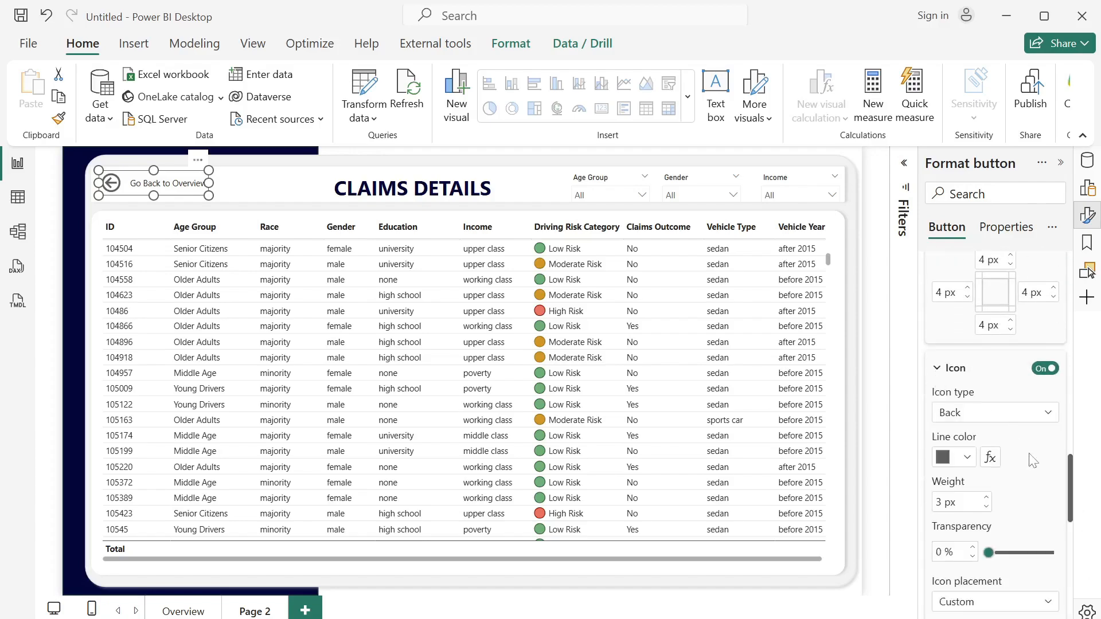
click(968, 457)
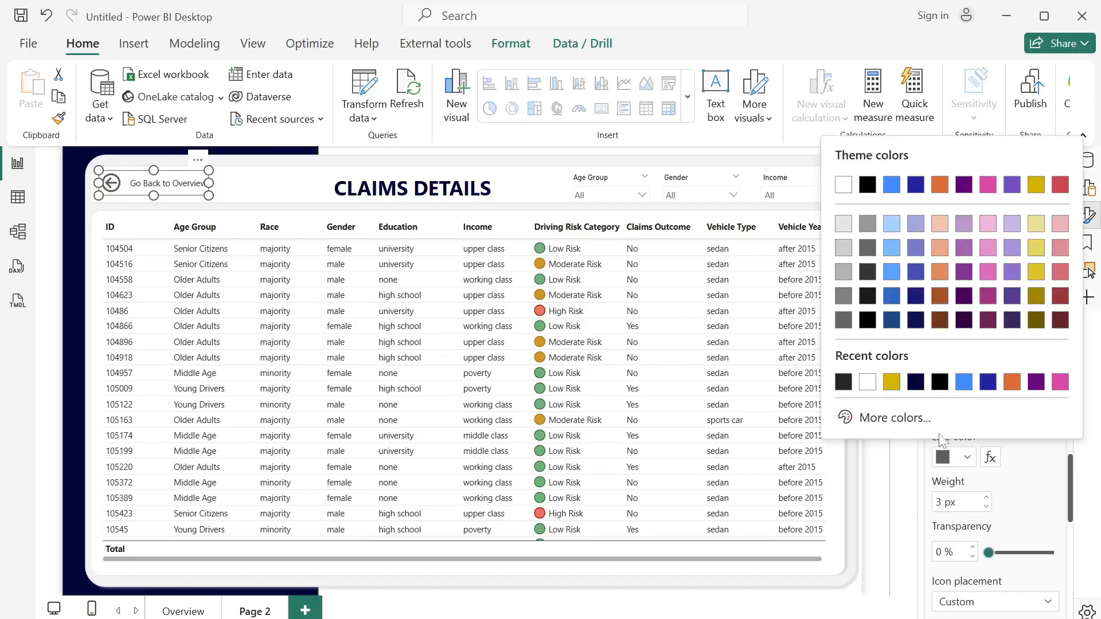
click(845, 382)
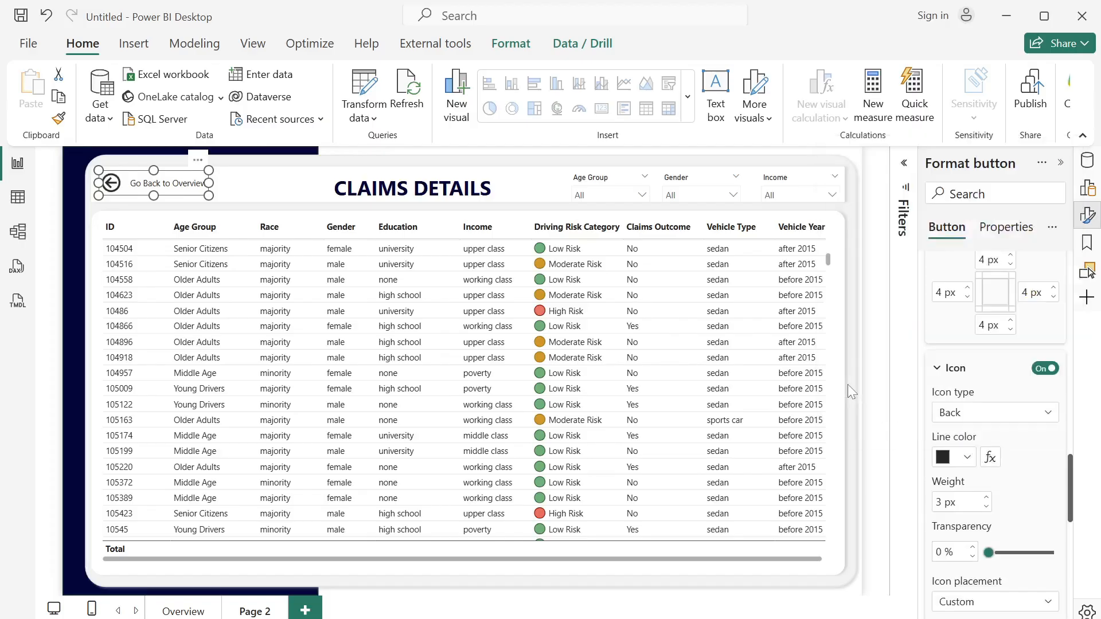
click(274, 193)
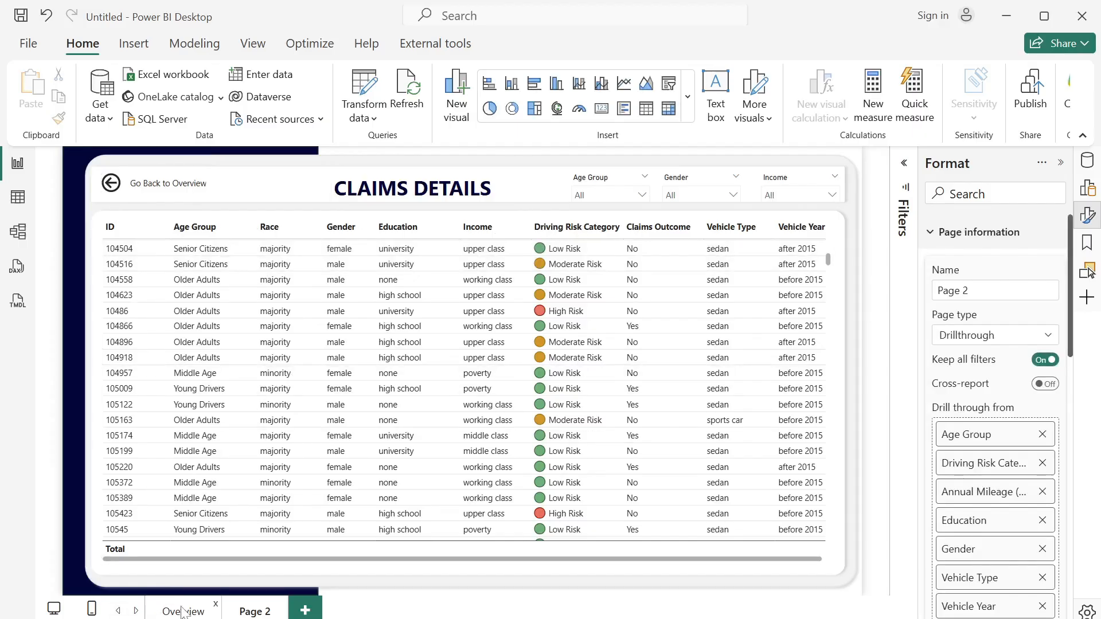
- Rename the report page Page 2 as Claims Details
double_click(268, 613)
drag(271, 610, 230, 617)
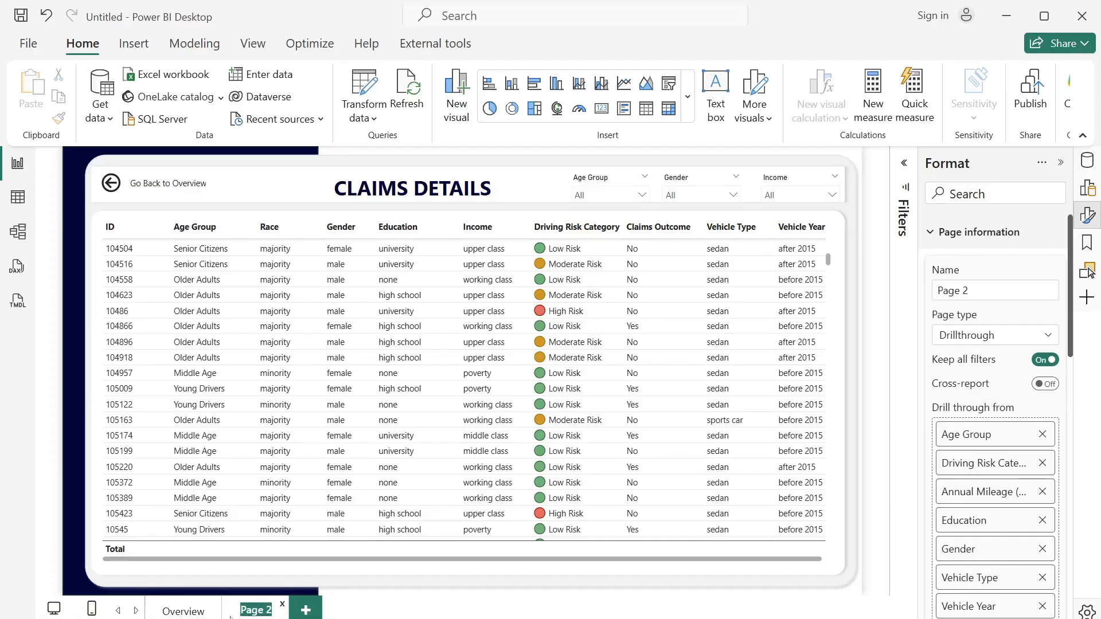
text(C)
text(lai)
text(ms D)
text(eta)
text(ils)
key(Return)
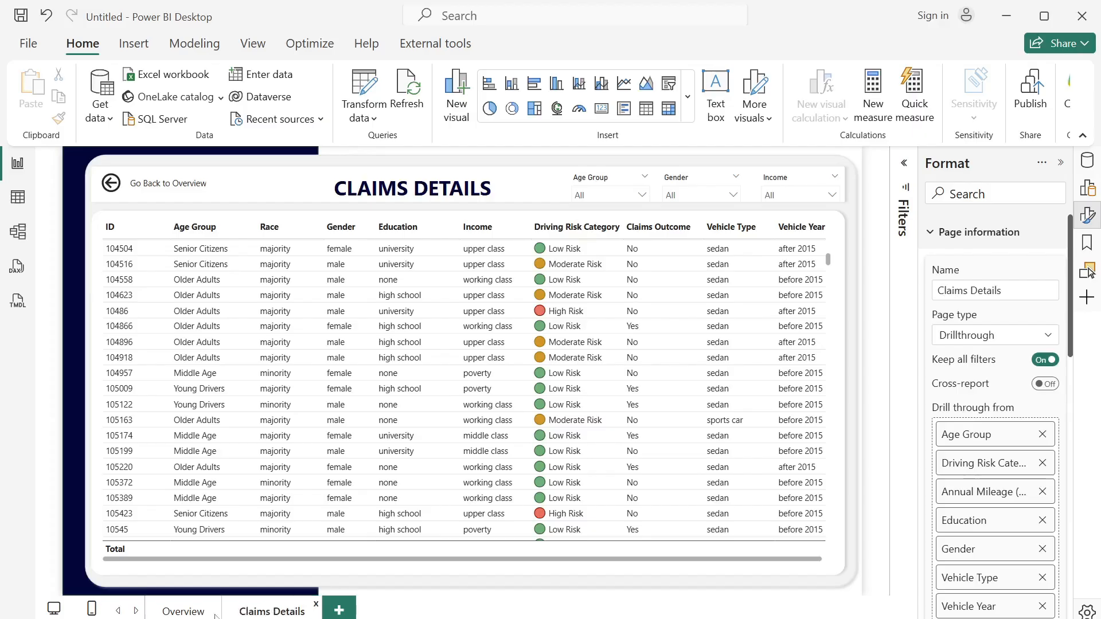
- Test the drill-through to Claims Details from the male segment of the Overview page's Total Claims by Gender donut chart
click(165, 612)
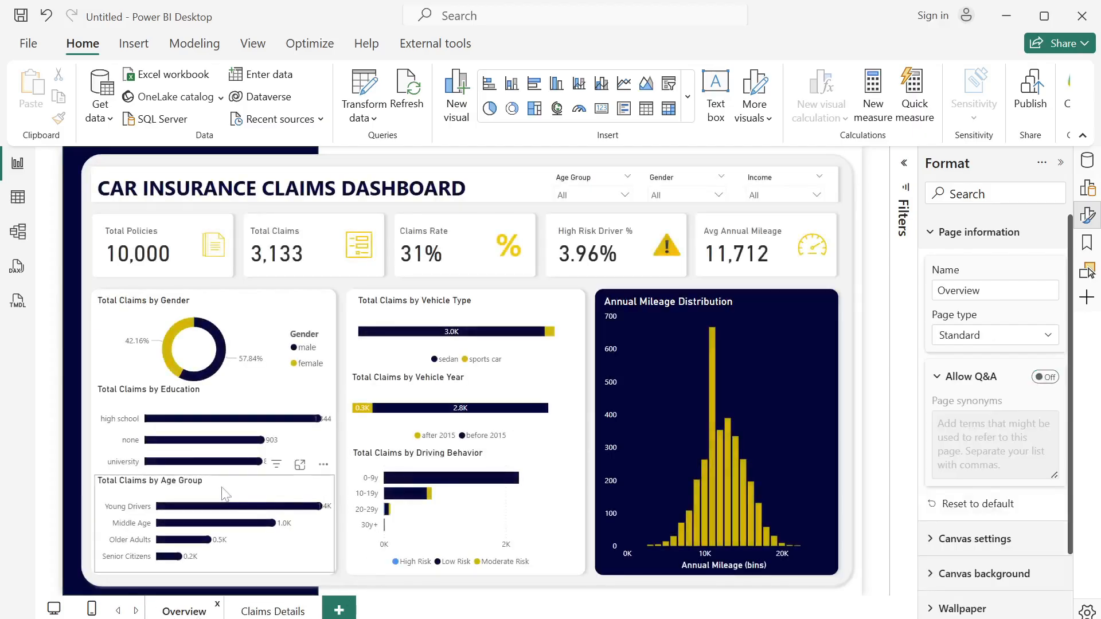
right_click(211, 334)
mouse_move(260, 322)
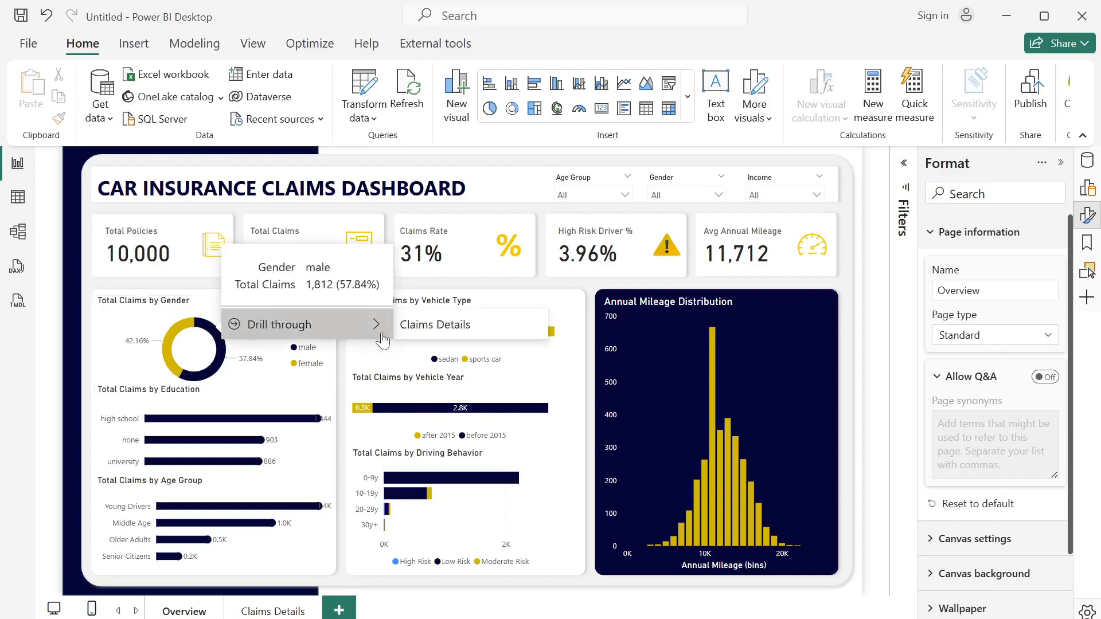
click(426, 330)
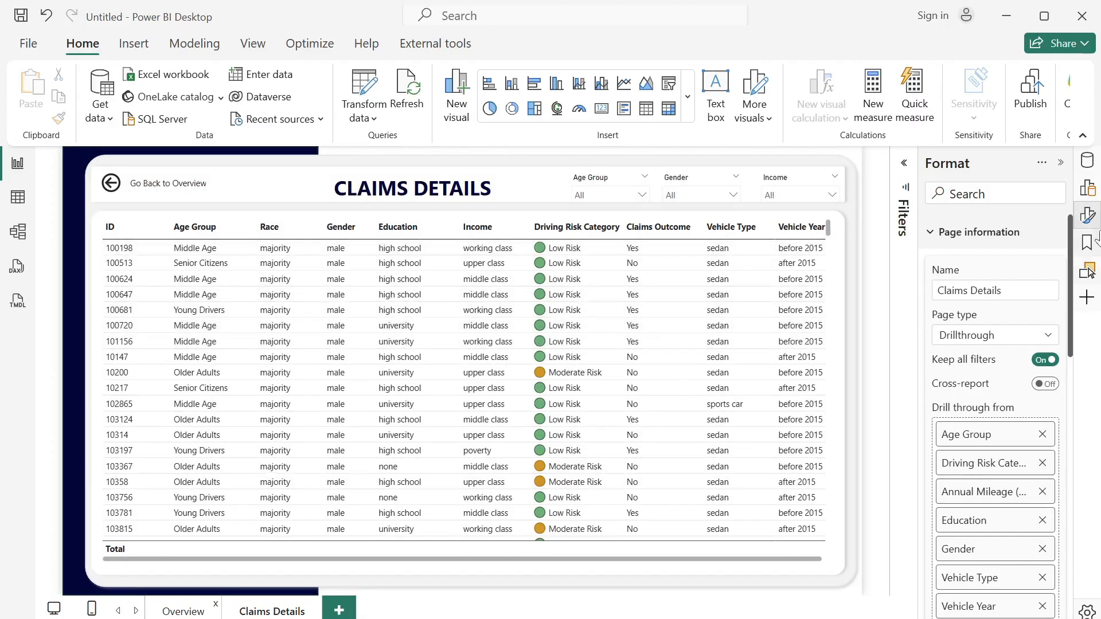
- Clear the Gender filter on the Claims Details page and return to the Overview page
click(1058, 167)
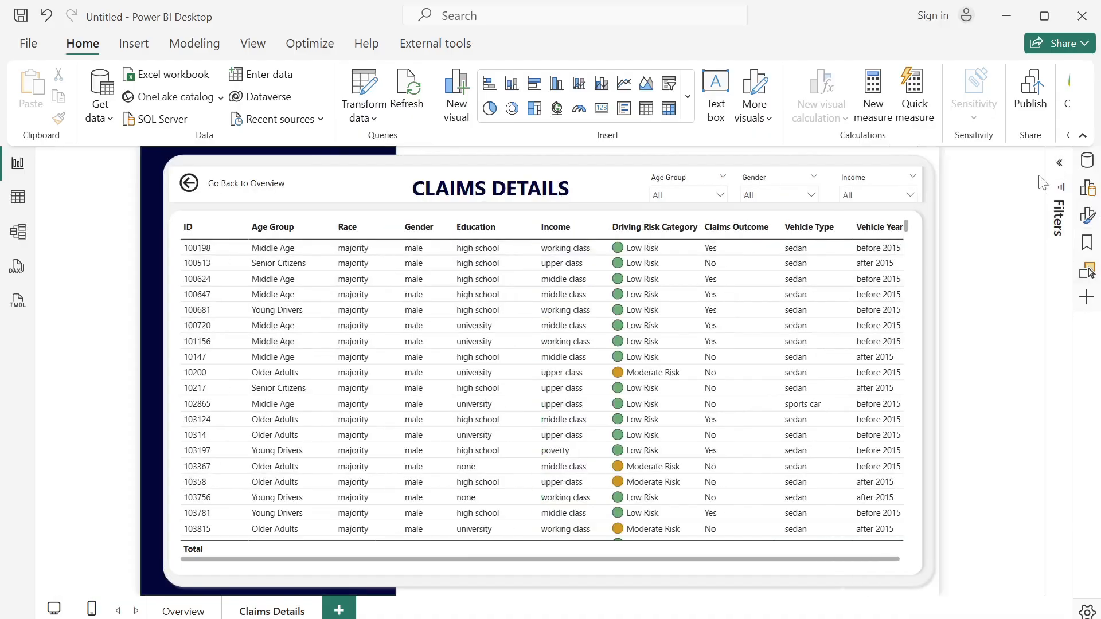
click(1064, 163)
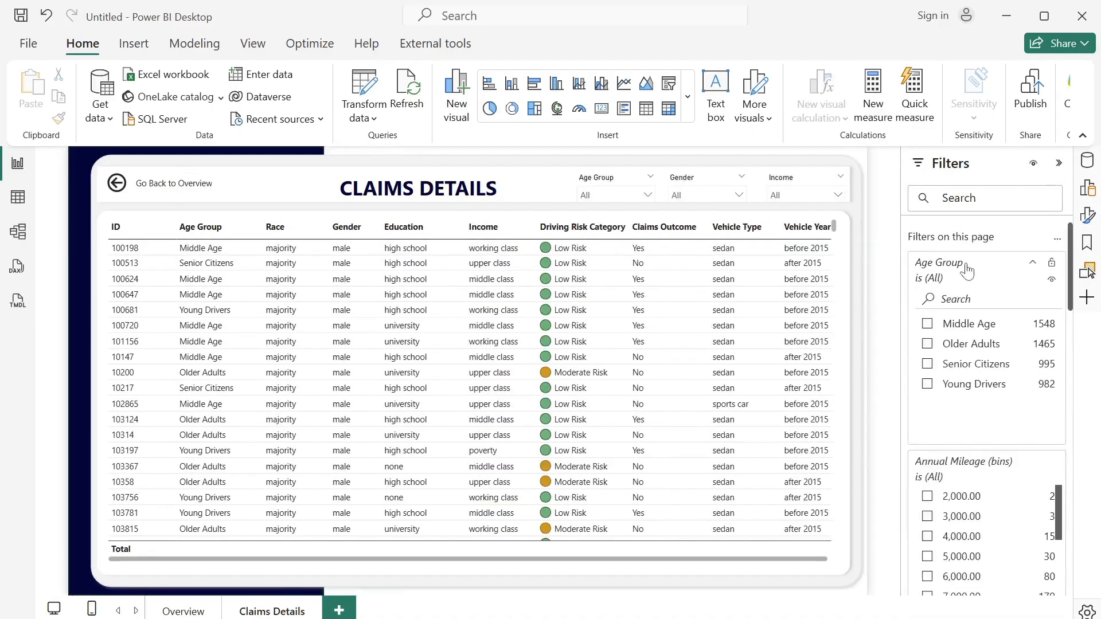
drag(1070, 272, 1086, 457)
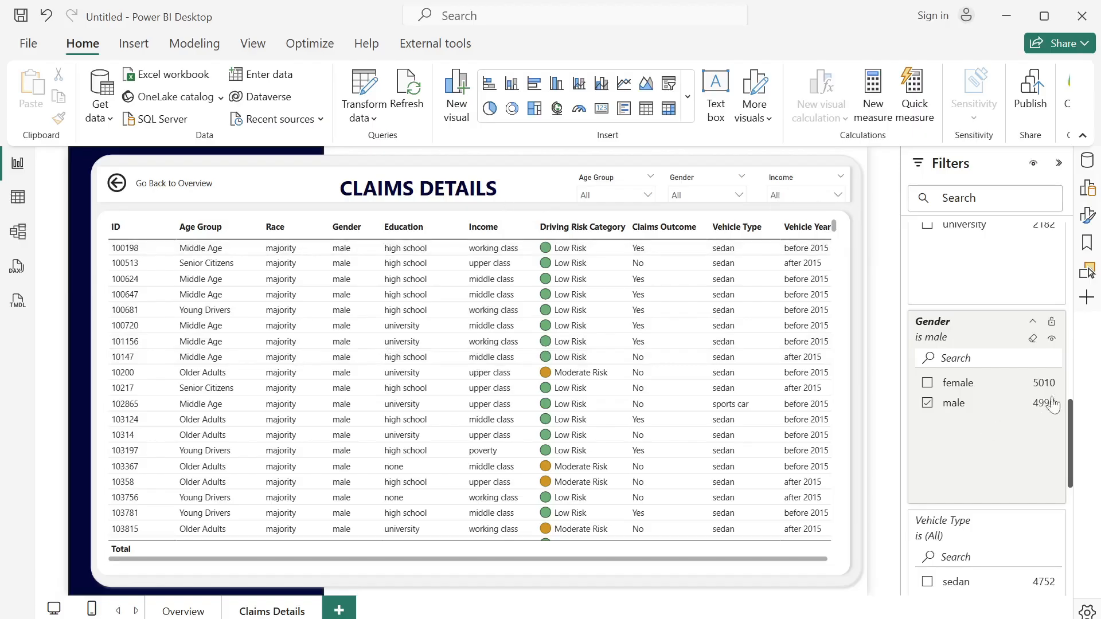
click(1033, 339)
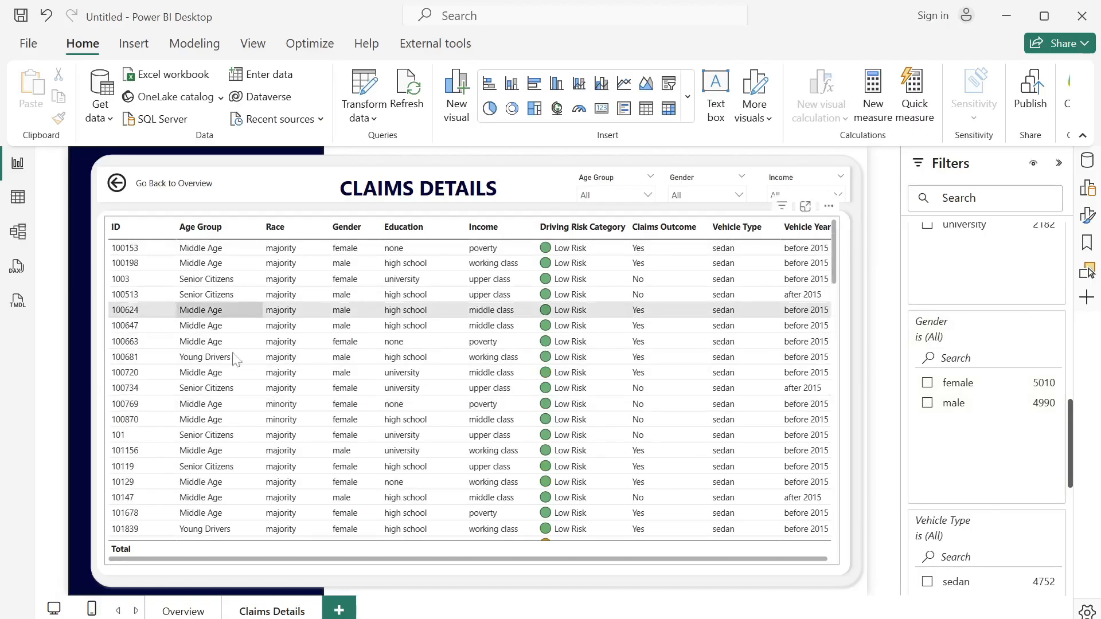
ctrl+click(155, 190)
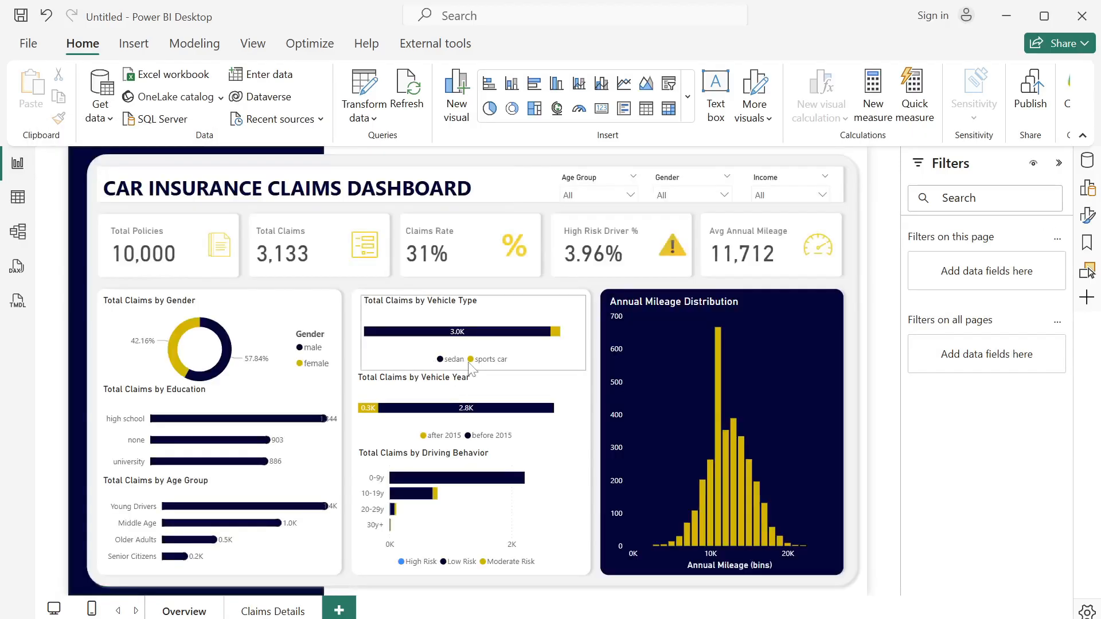